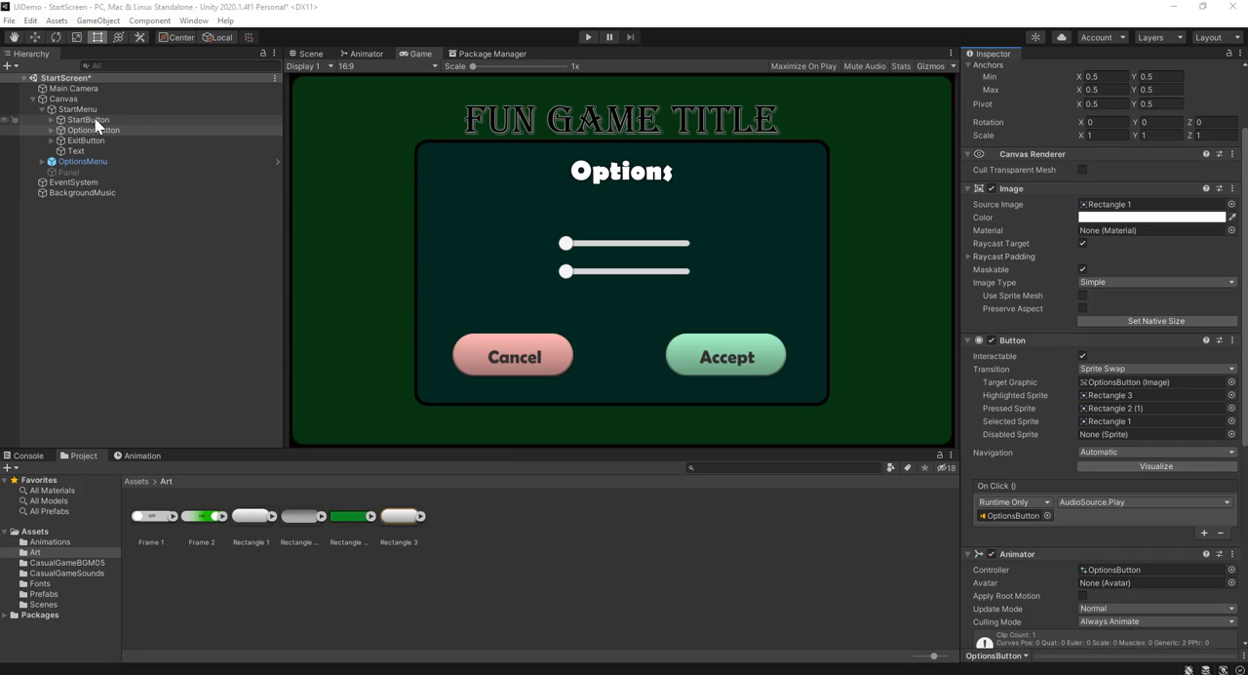
Deactivate the OptionsMenu object so the start menu buttons are uncovered
click(113, 162)
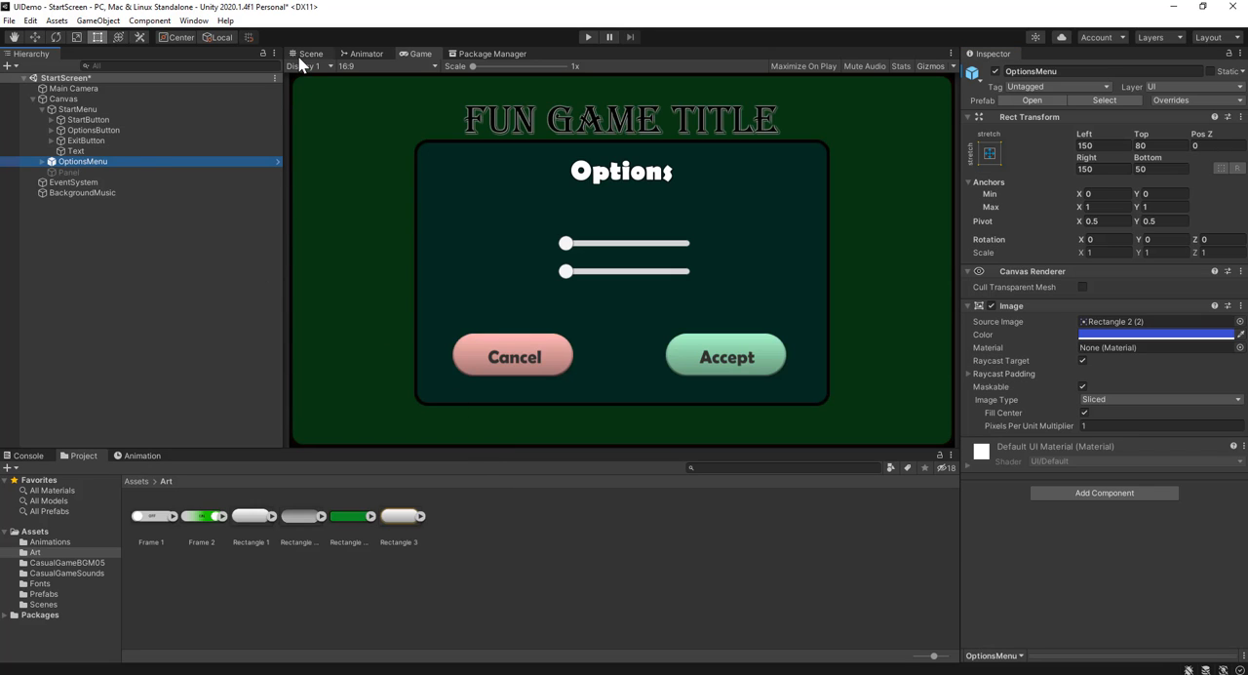
click(993, 71)
click(993, 71)
click(994, 71)
click(993, 71)
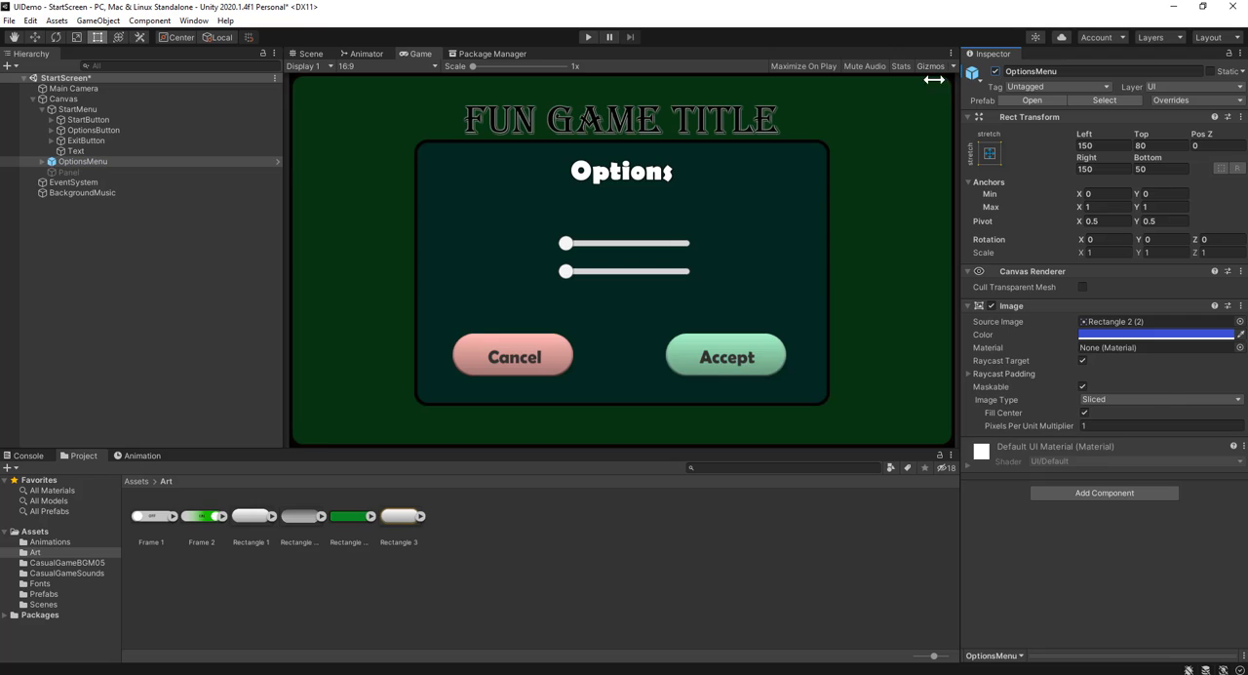
click(995, 71)
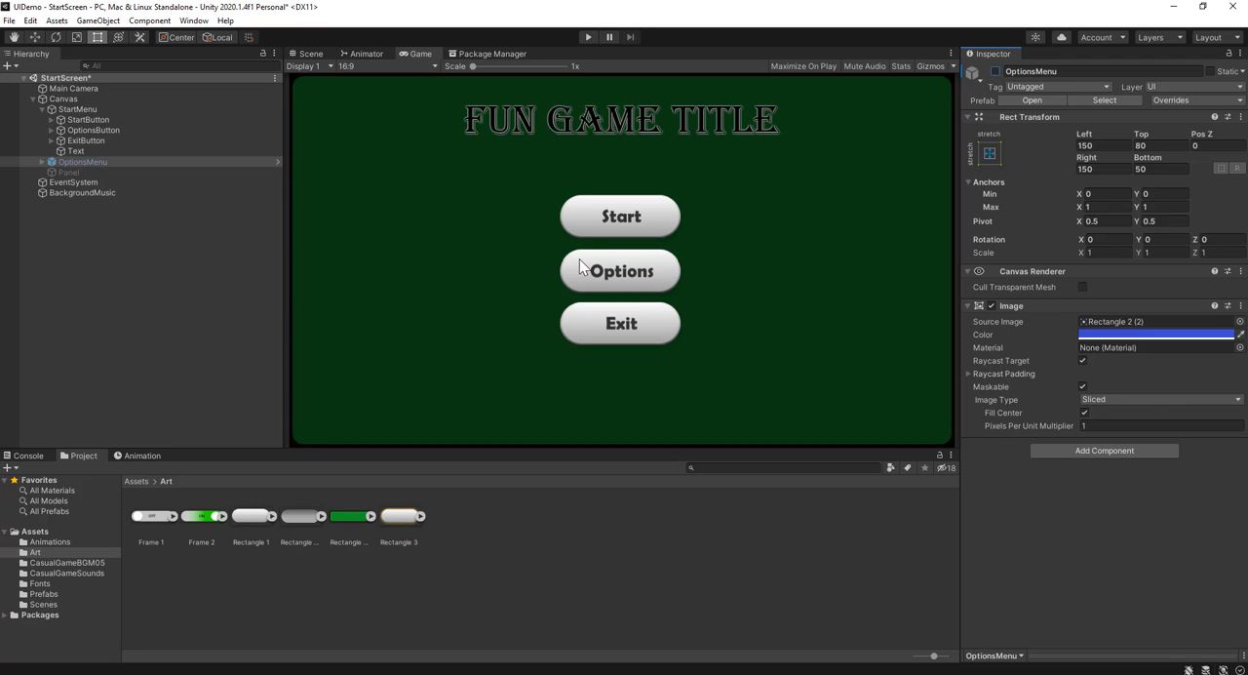
Review the OptionsButton's components, then briefly activate OptionsMenu as a preview and deactivate it again
click(129, 130)
scroll(1004, 478, down, 5)
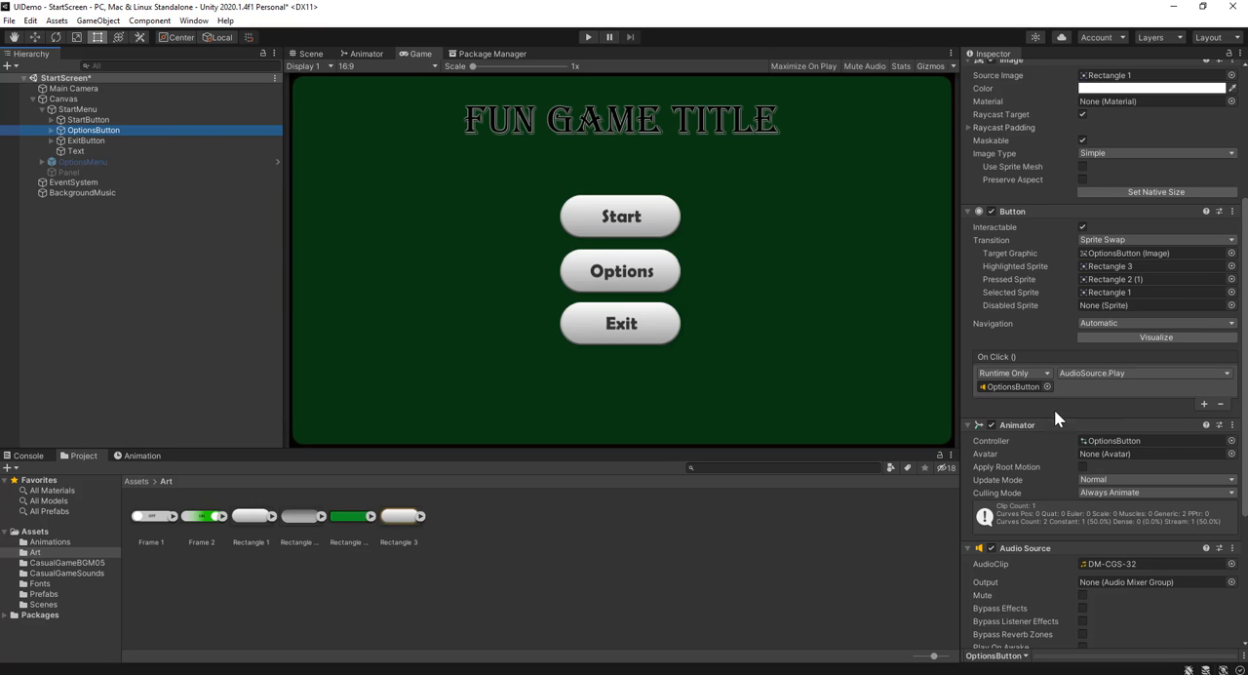
click(86, 160)
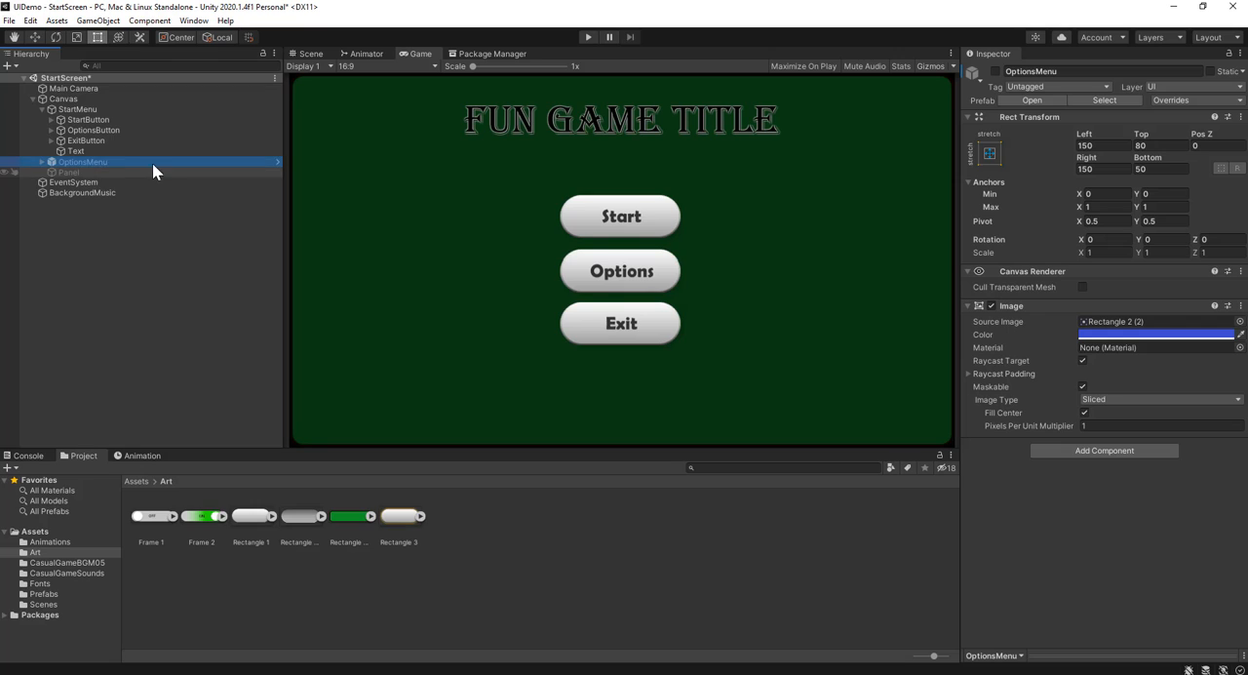
click(996, 72)
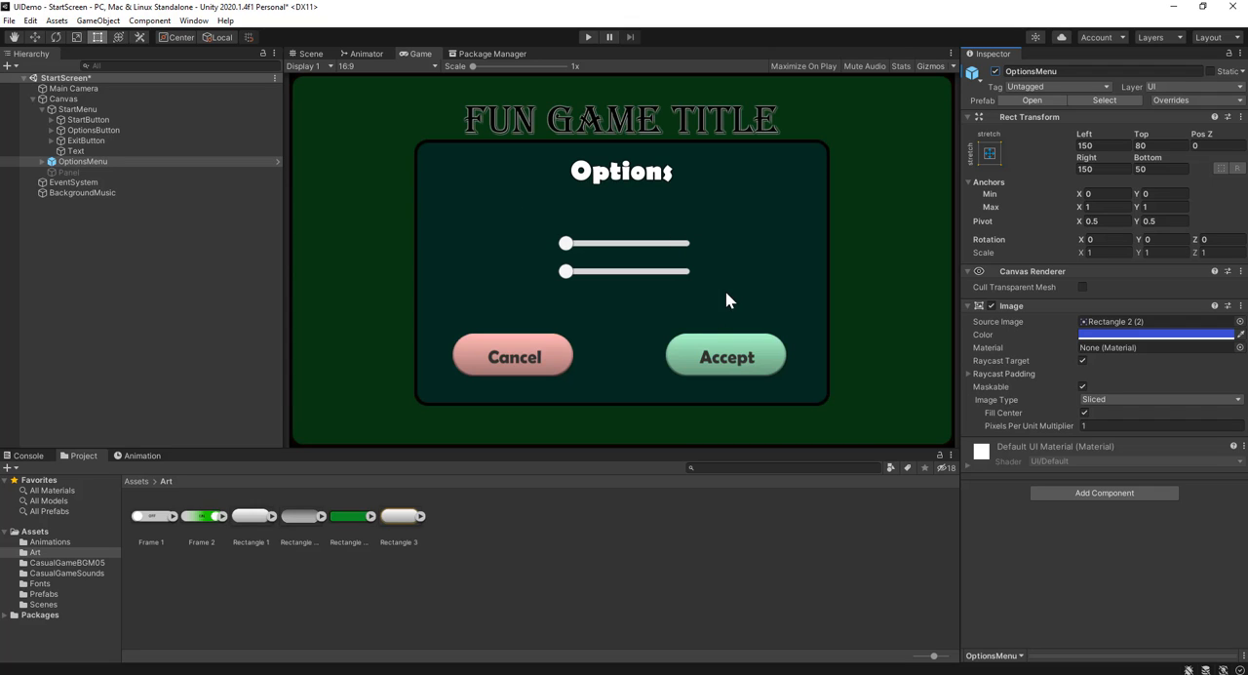
click(995, 72)
Add a second On Click event to OptionsButton that calls GameObject.SetActive on OptionsMenu with its checkbox enabled
click(118, 130)
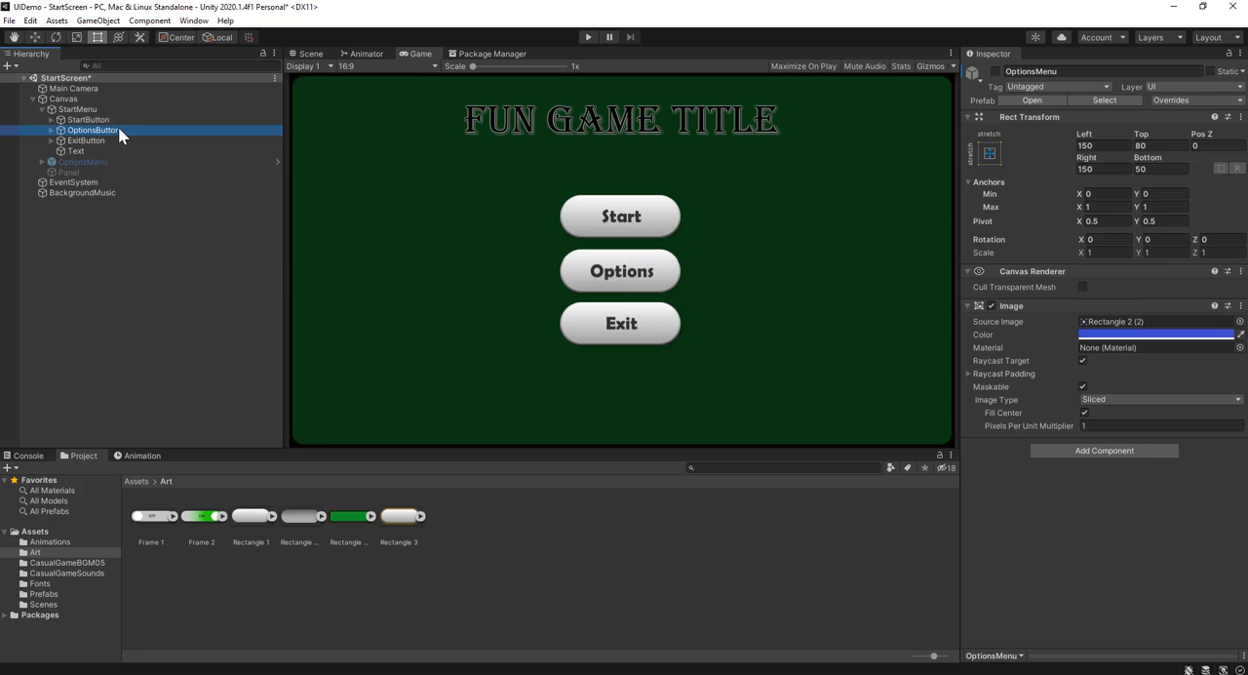
scroll(1050, 388, down, 10)
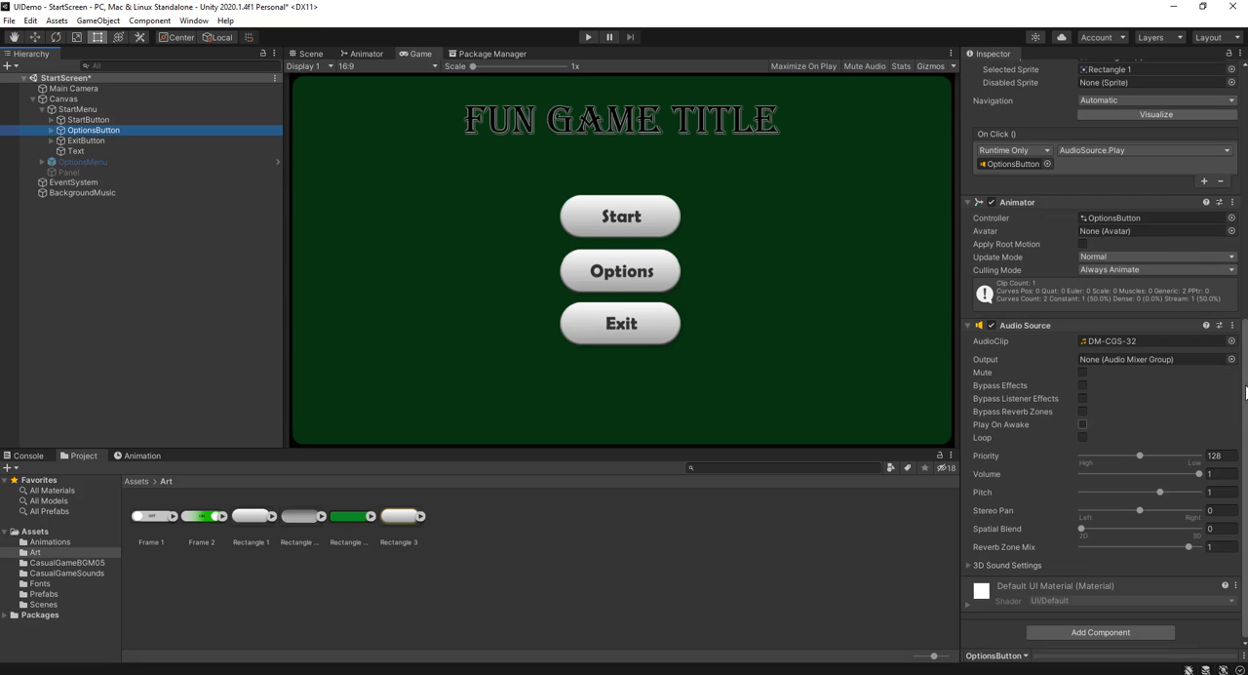
scroll(1162, 256, up, 5)
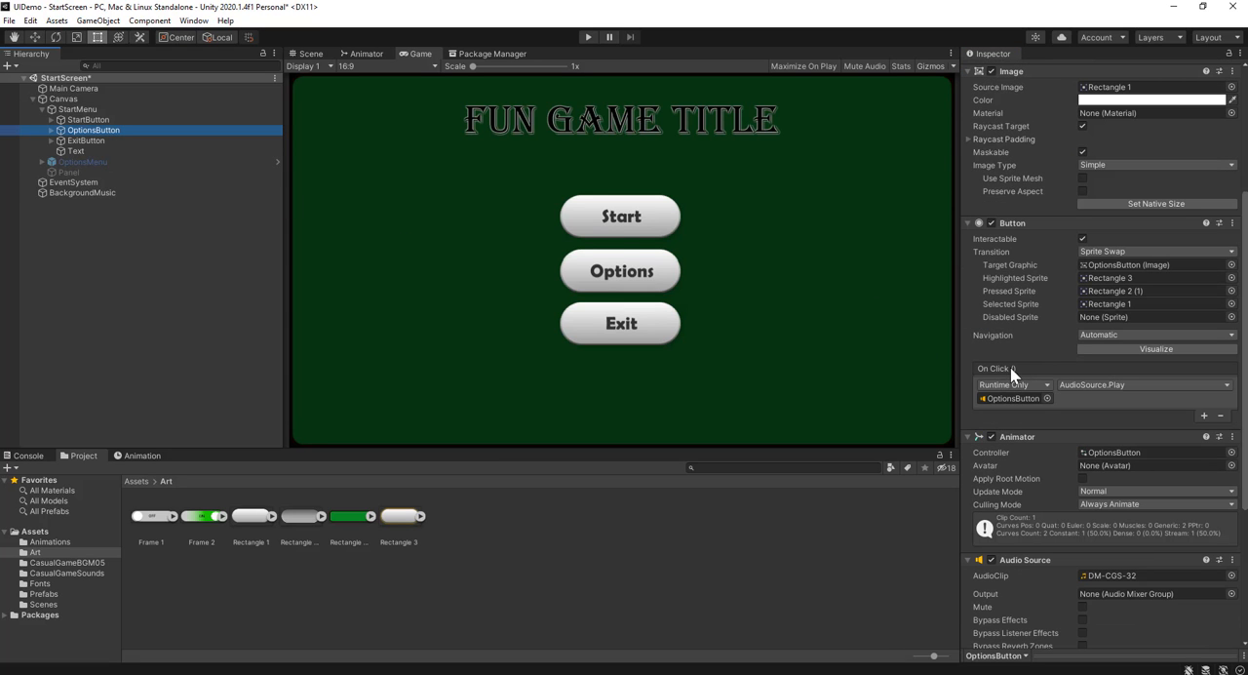
click(1204, 415)
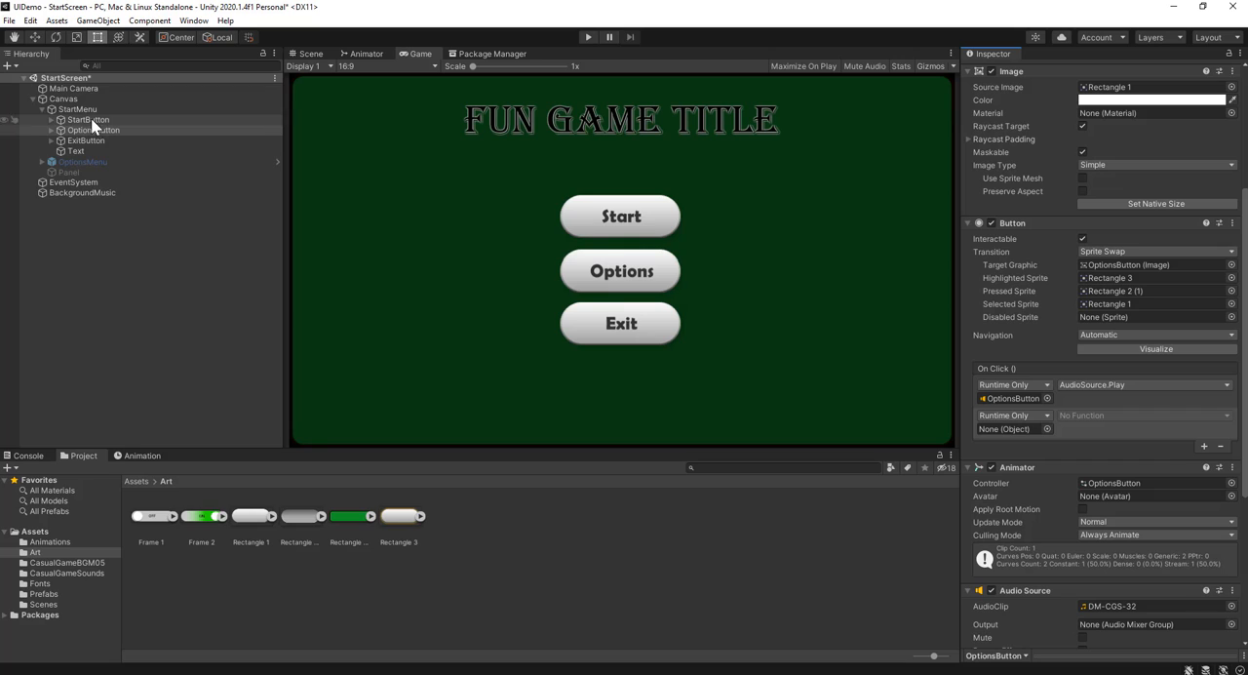
drag(90, 159, 1028, 427)
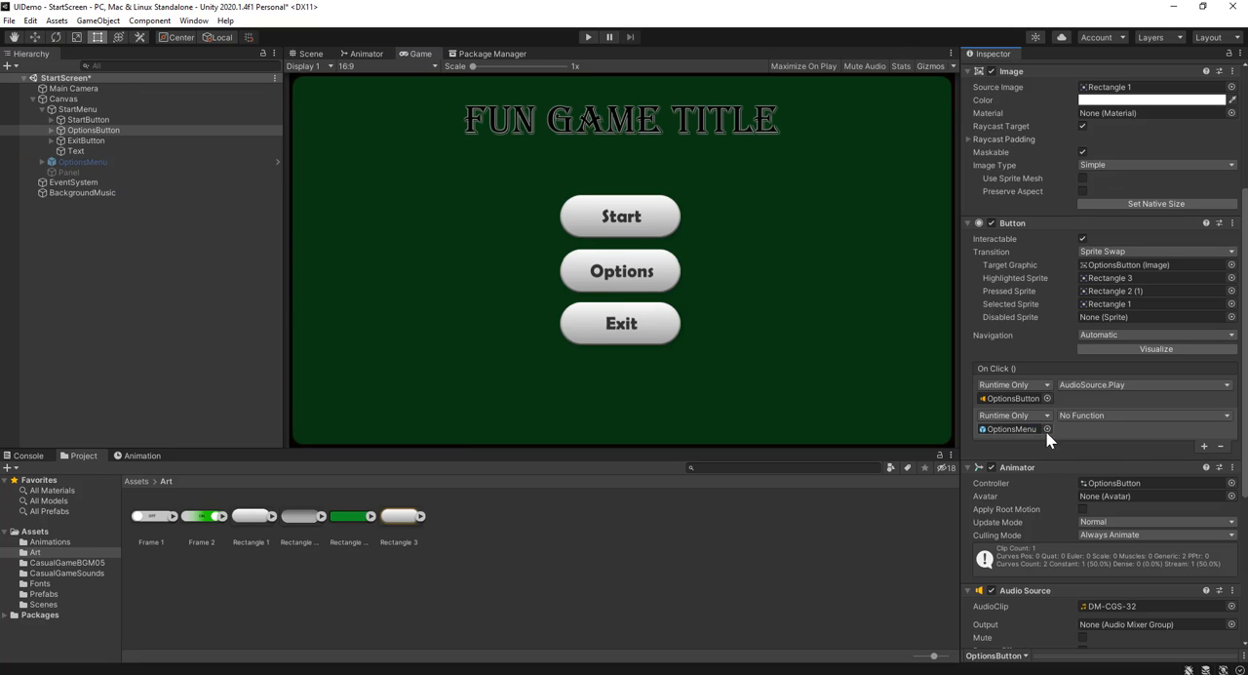
click(1102, 418)
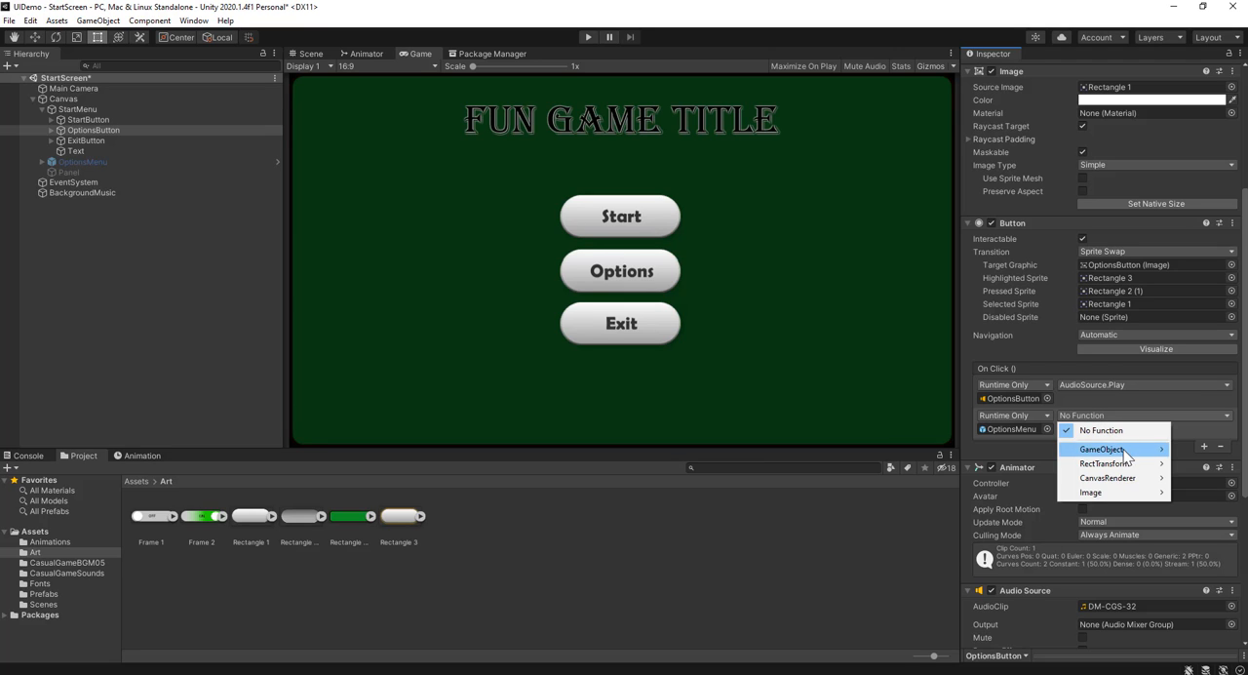
mouse_move(1107, 448)
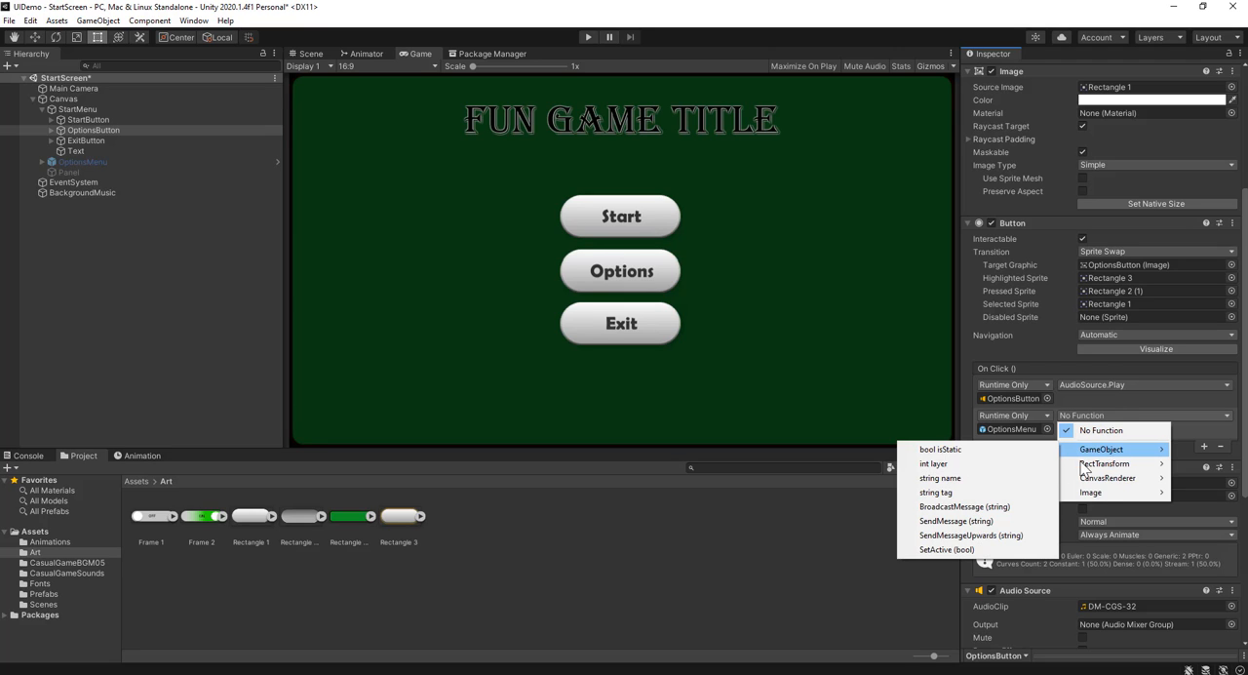
click(971, 550)
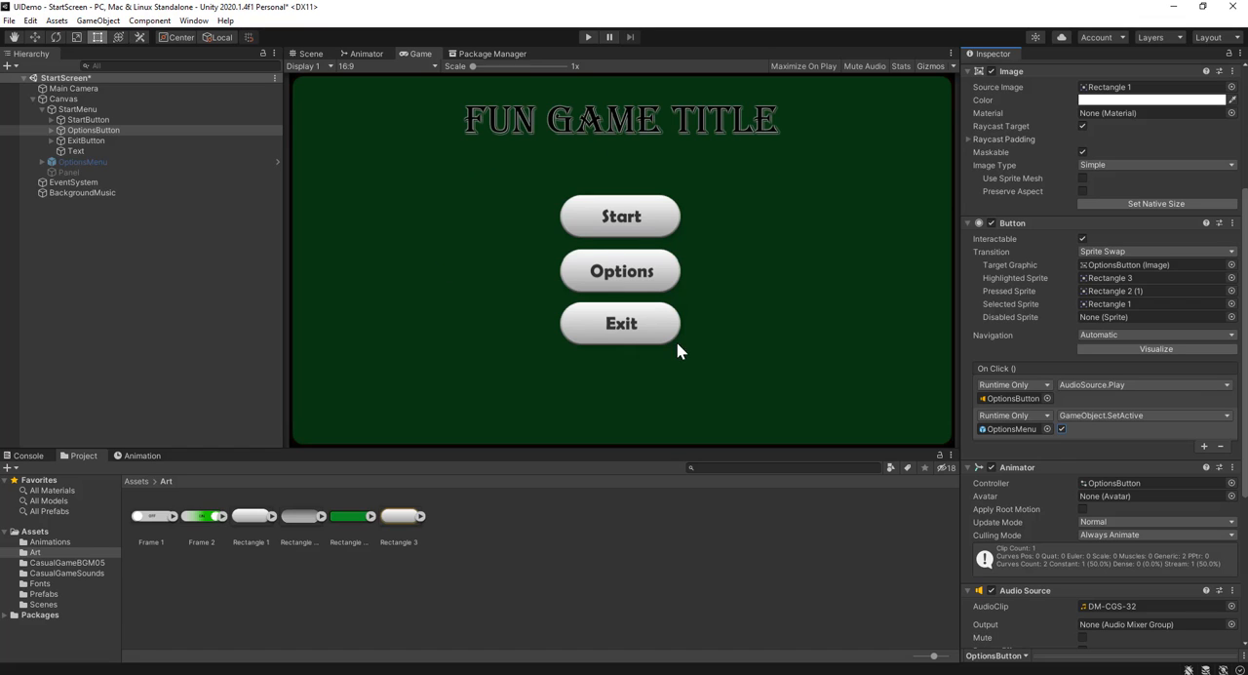
Run the game, test the Options button in the start menu, and stop play mode
click(588, 37)
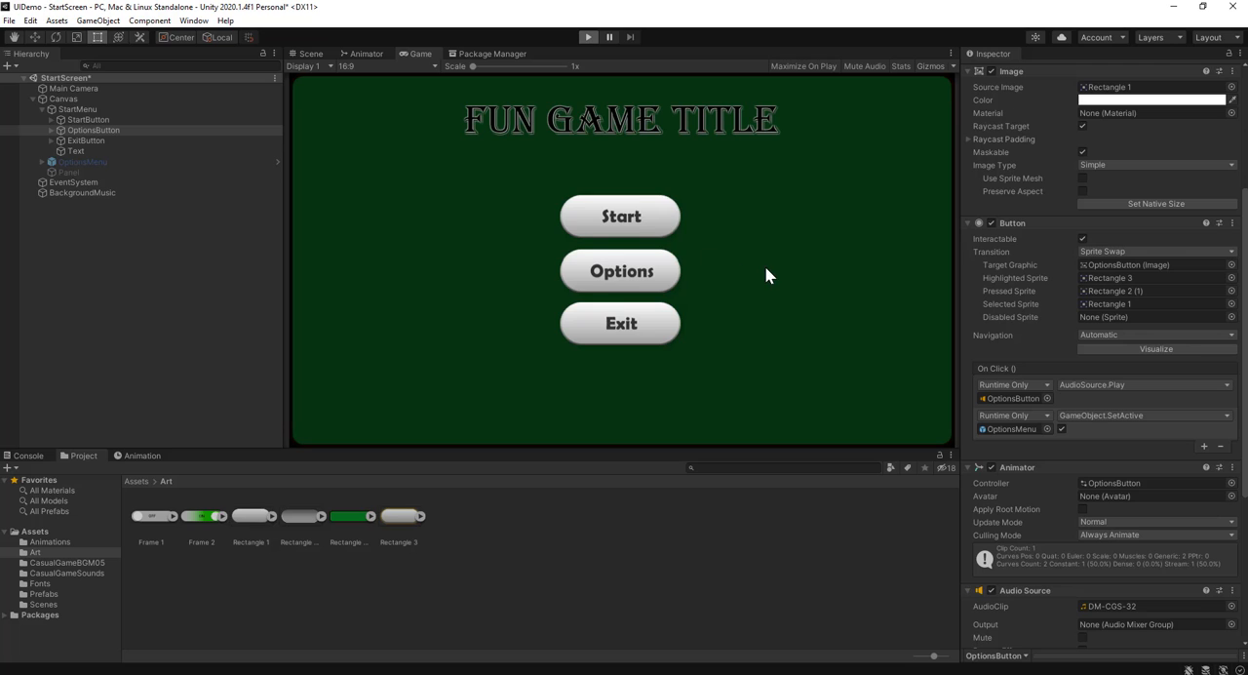
click(614, 278)
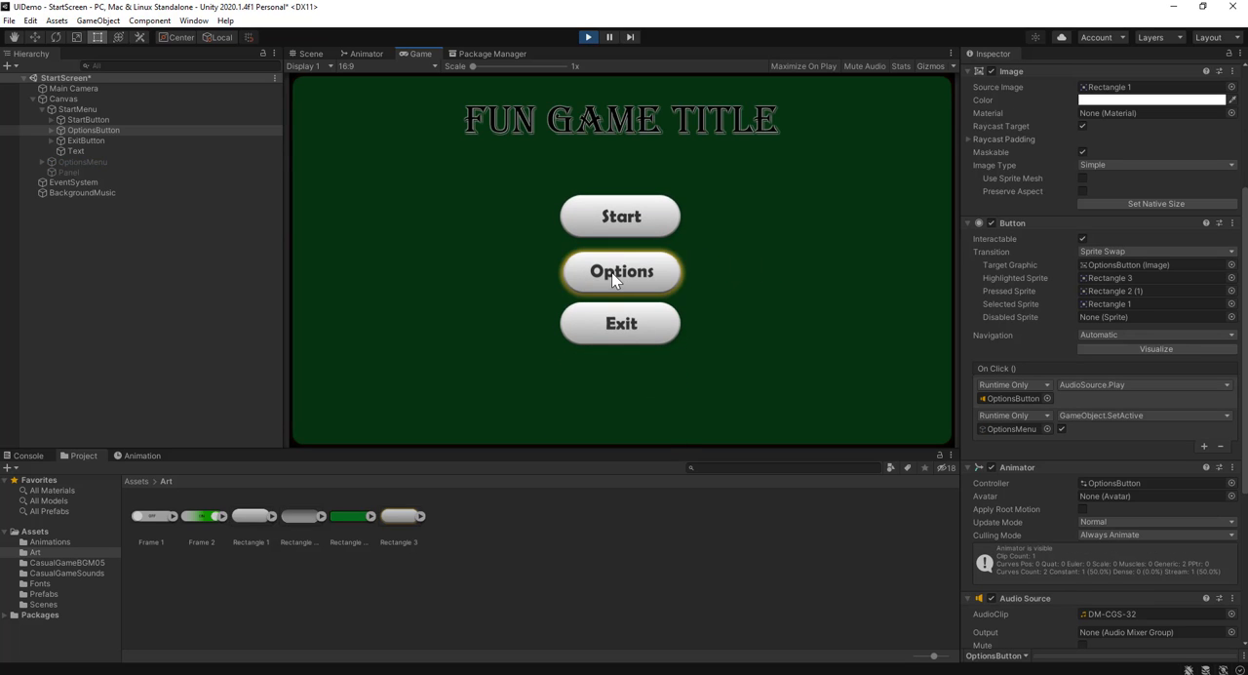
click(611, 272)
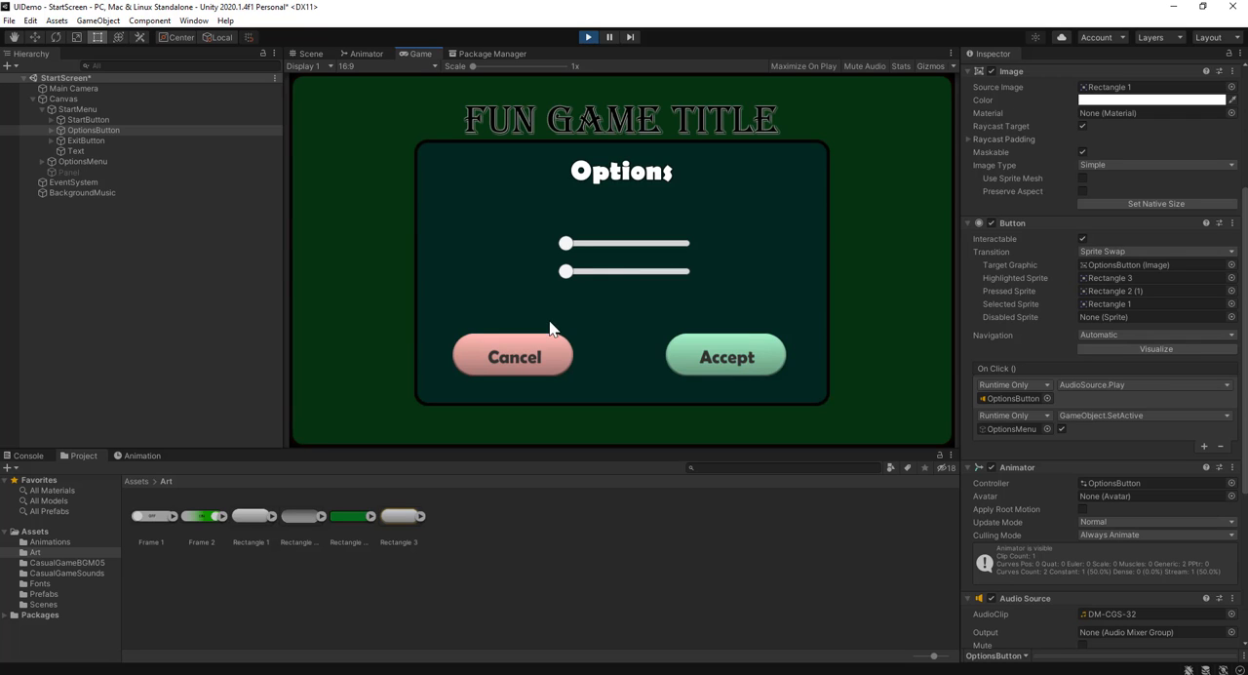
click(588, 39)
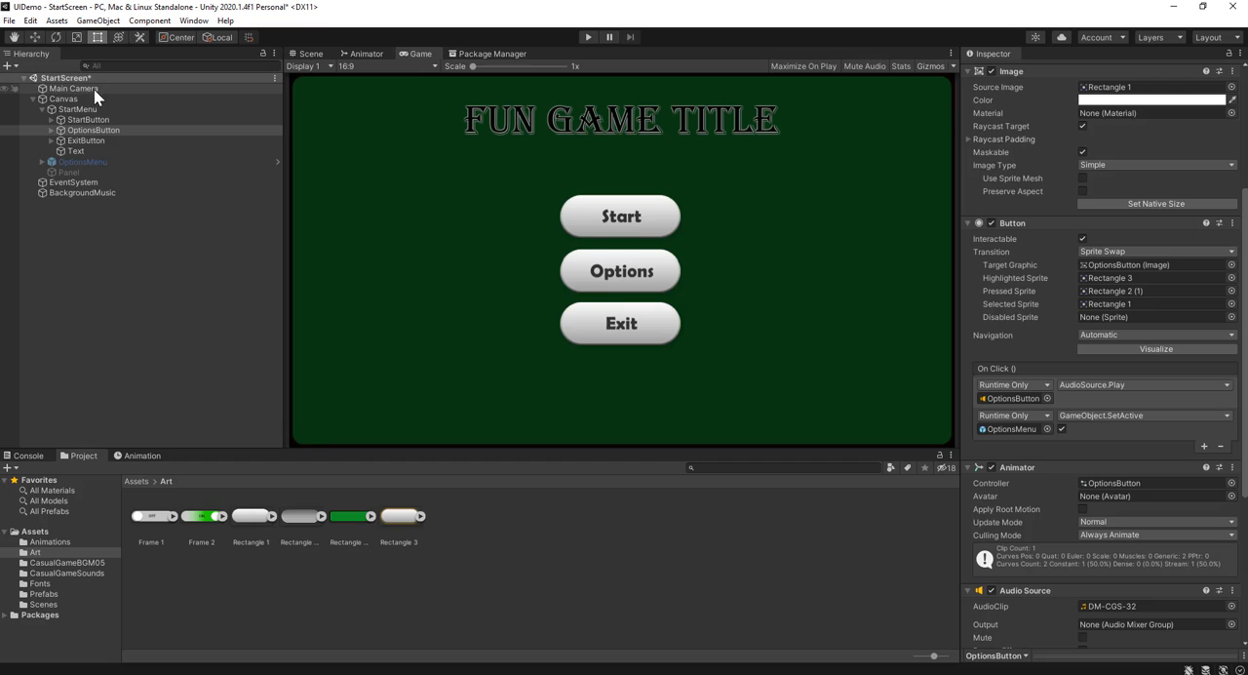
Deactivate the BackgroundMusic object
click(93, 194)
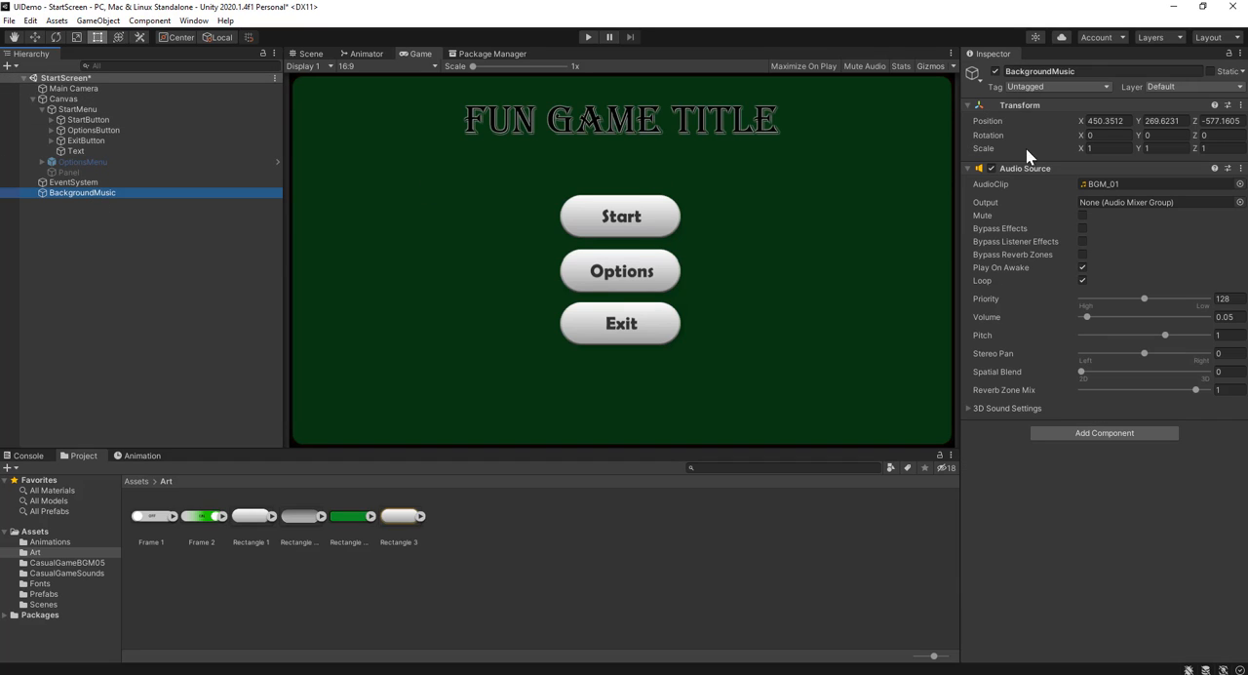
click(993, 71)
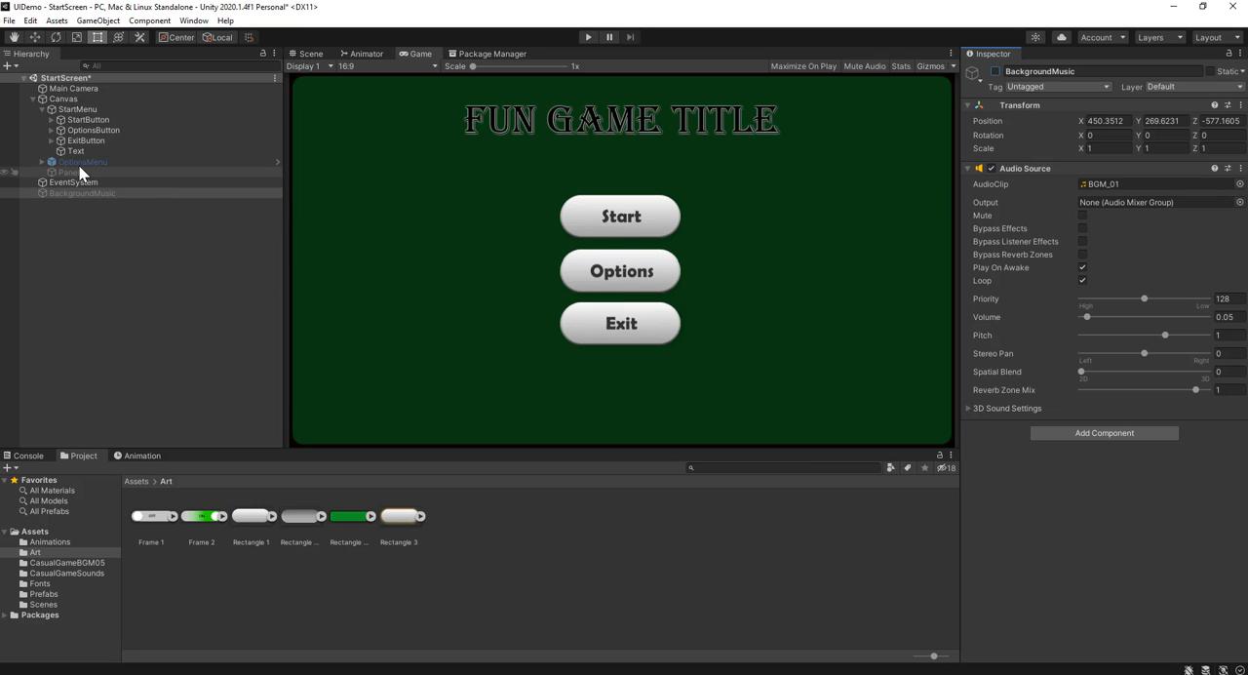
click(84, 90)
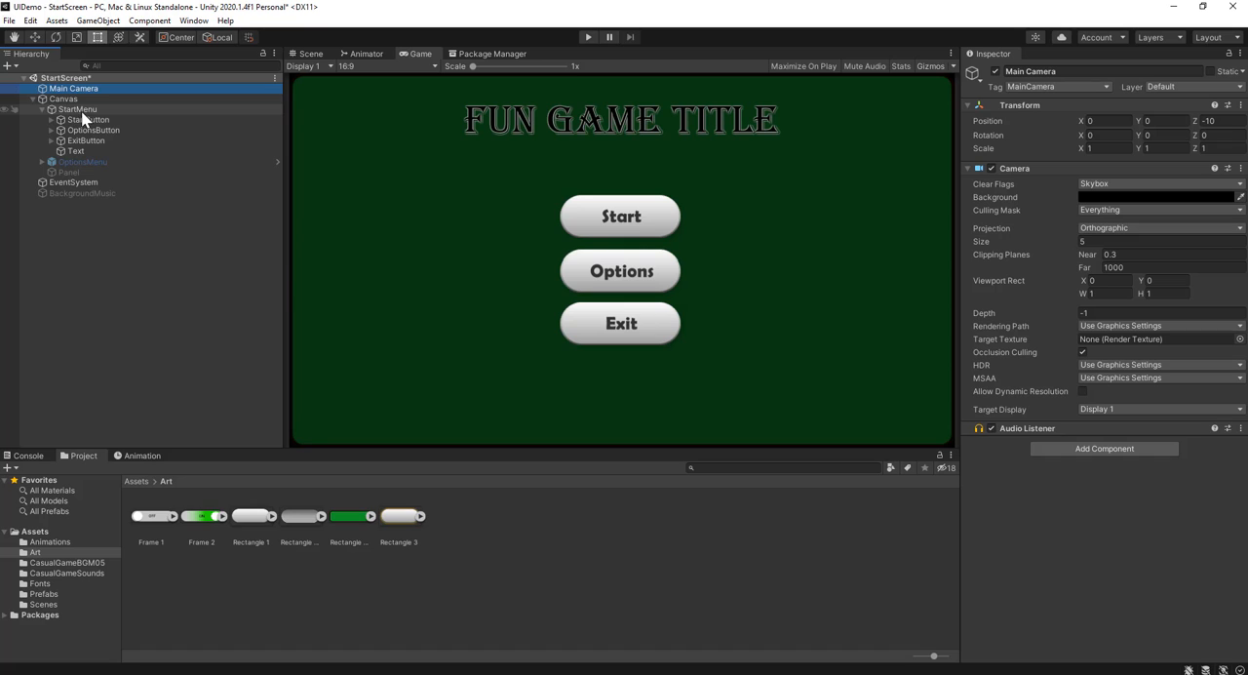
click(113, 130)
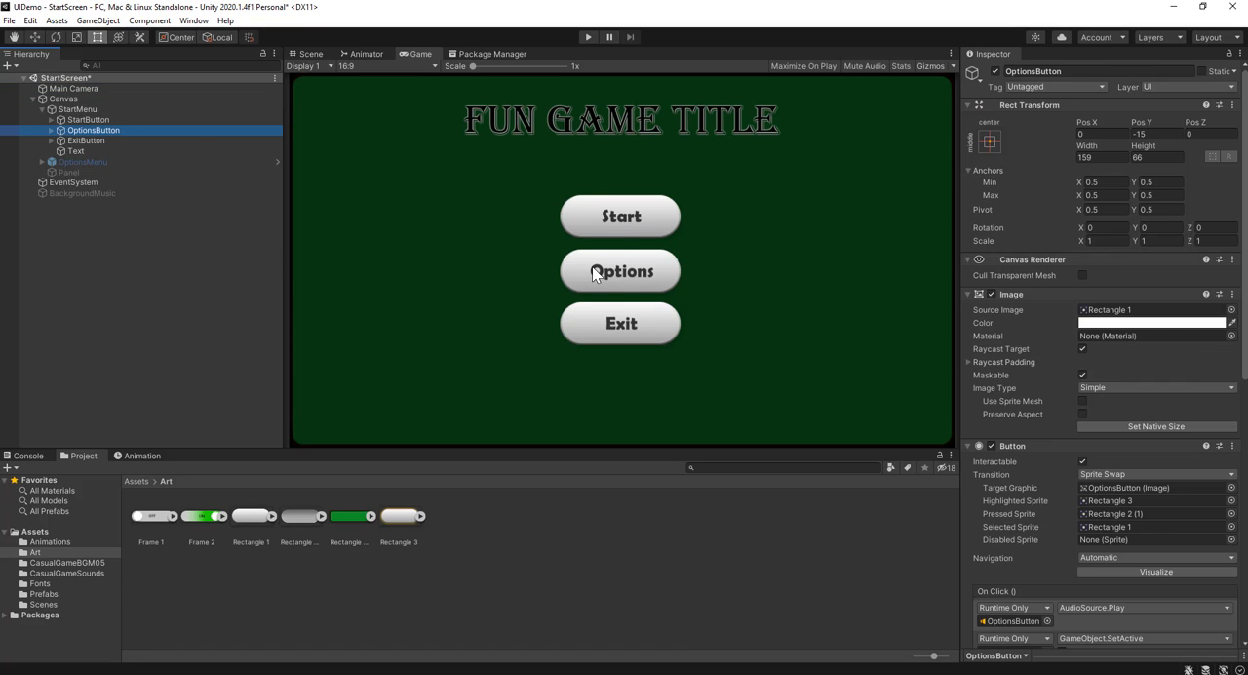
scroll(1169, 429, down, 3)
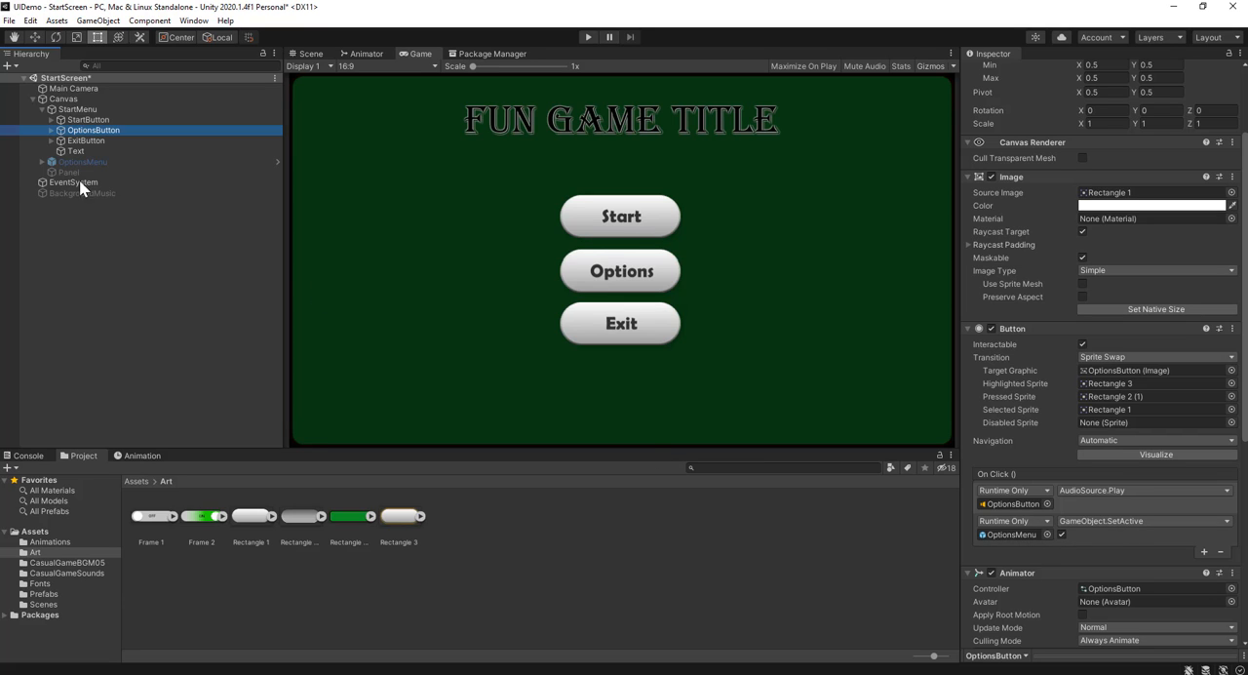
Expand OptionsMenu in the hierarchy to show its children and activate the menu
click(44, 162)
click(42, 161)
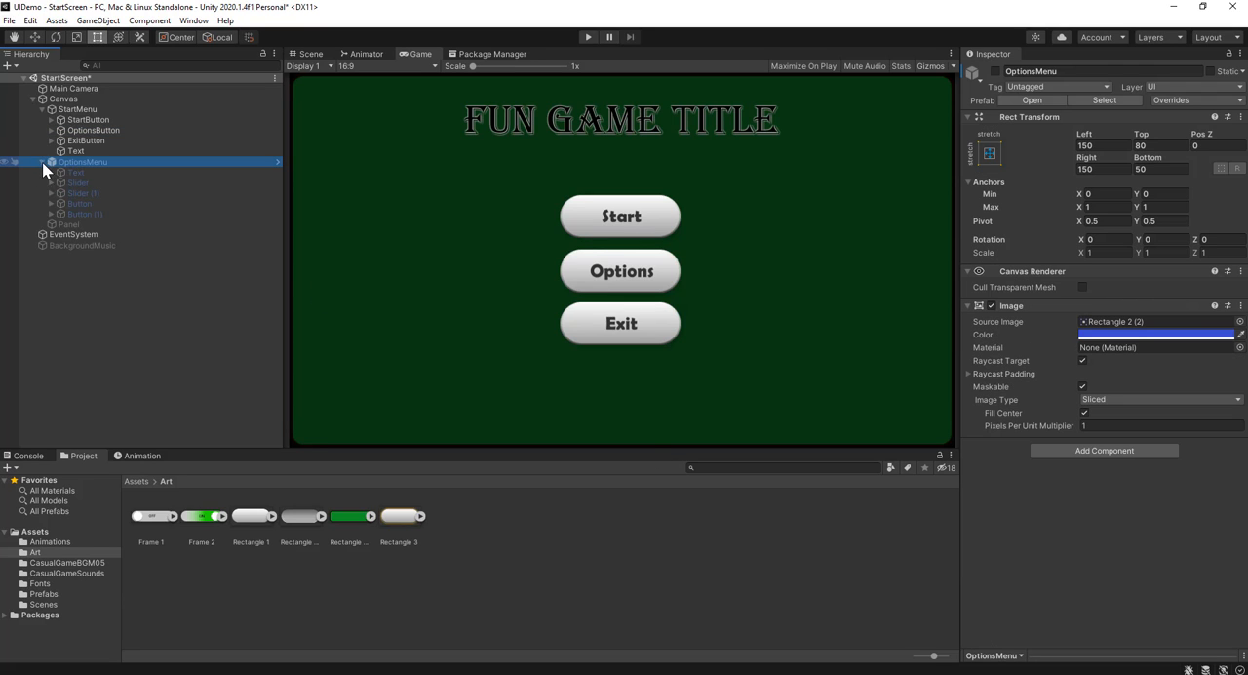
click(83, 204)
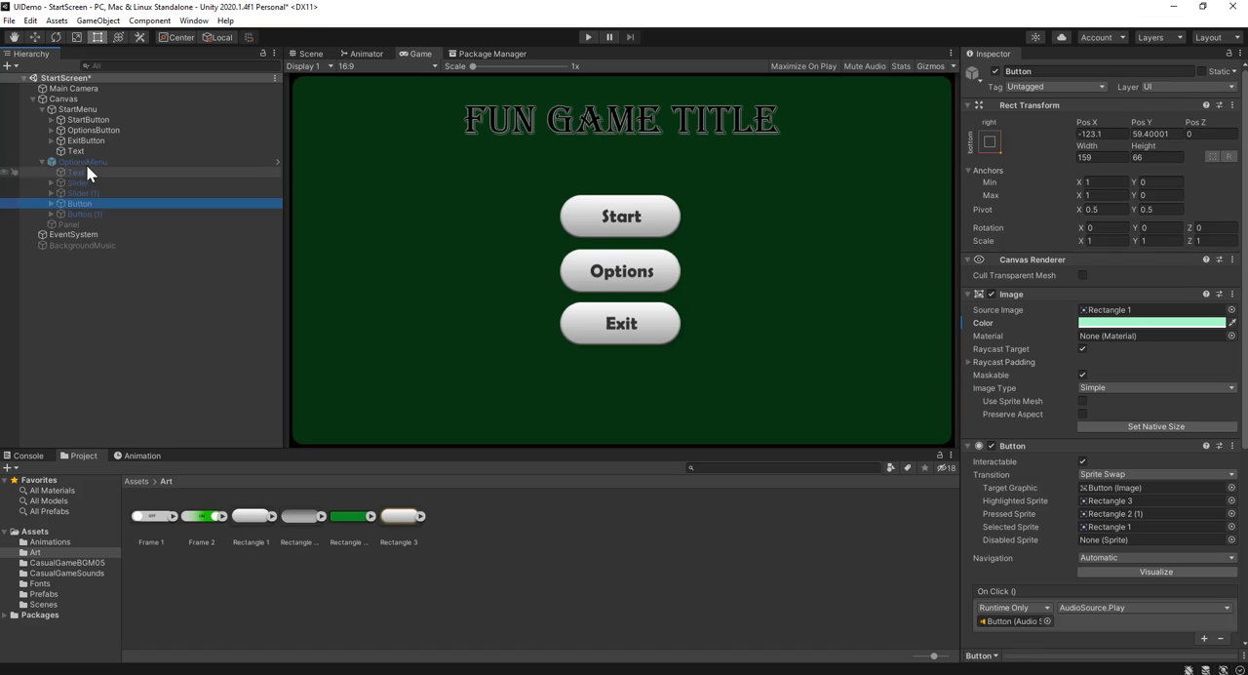
click(85, 162)
click(994, 71)
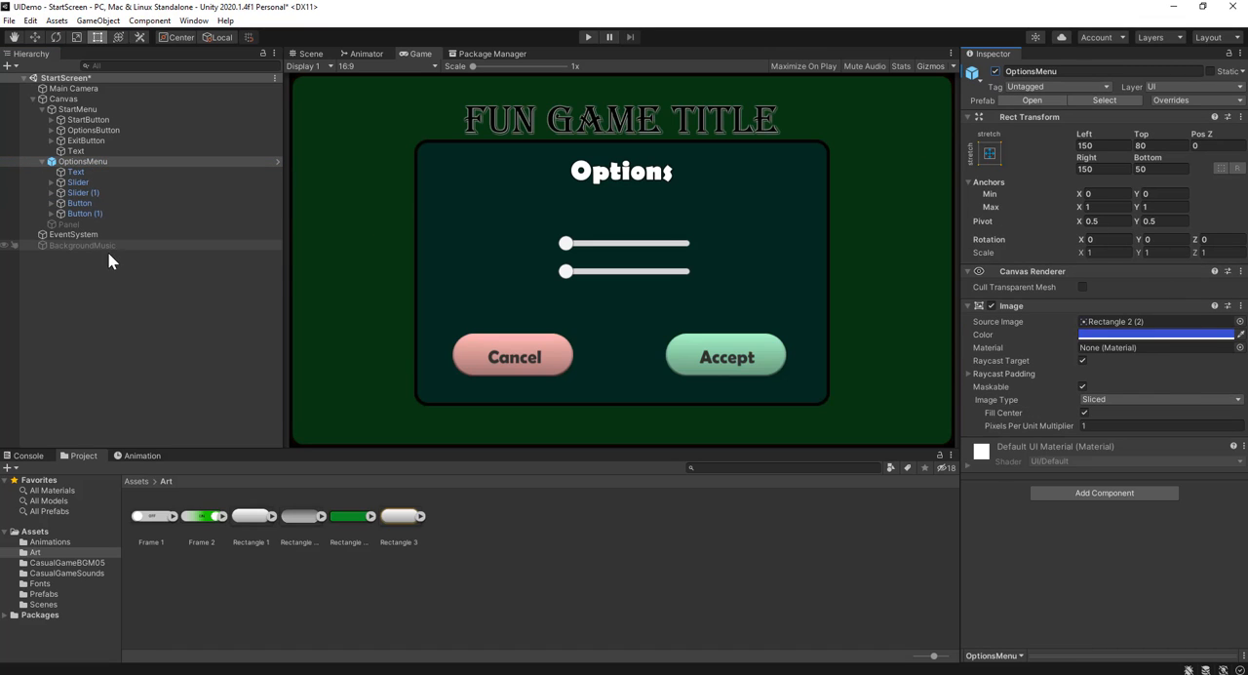
Check the child text of the green button in OptionsMenu and rename the button object AcceptButton
click(86, 202)
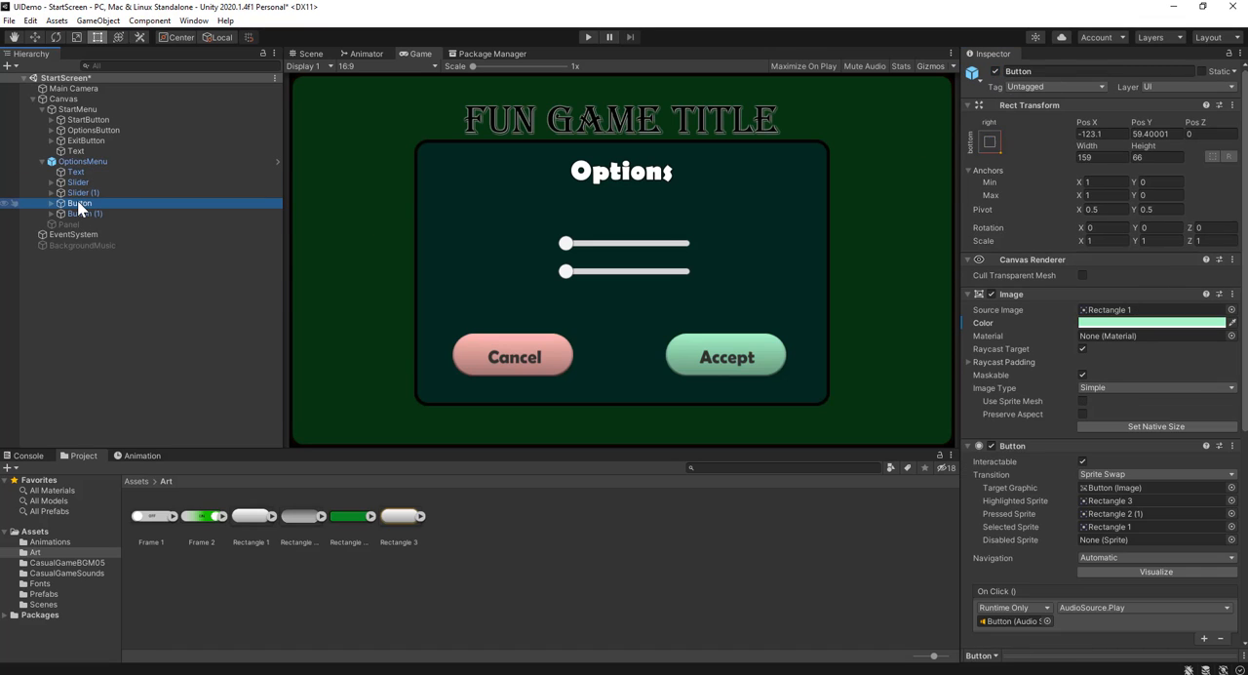
click(51, 202)
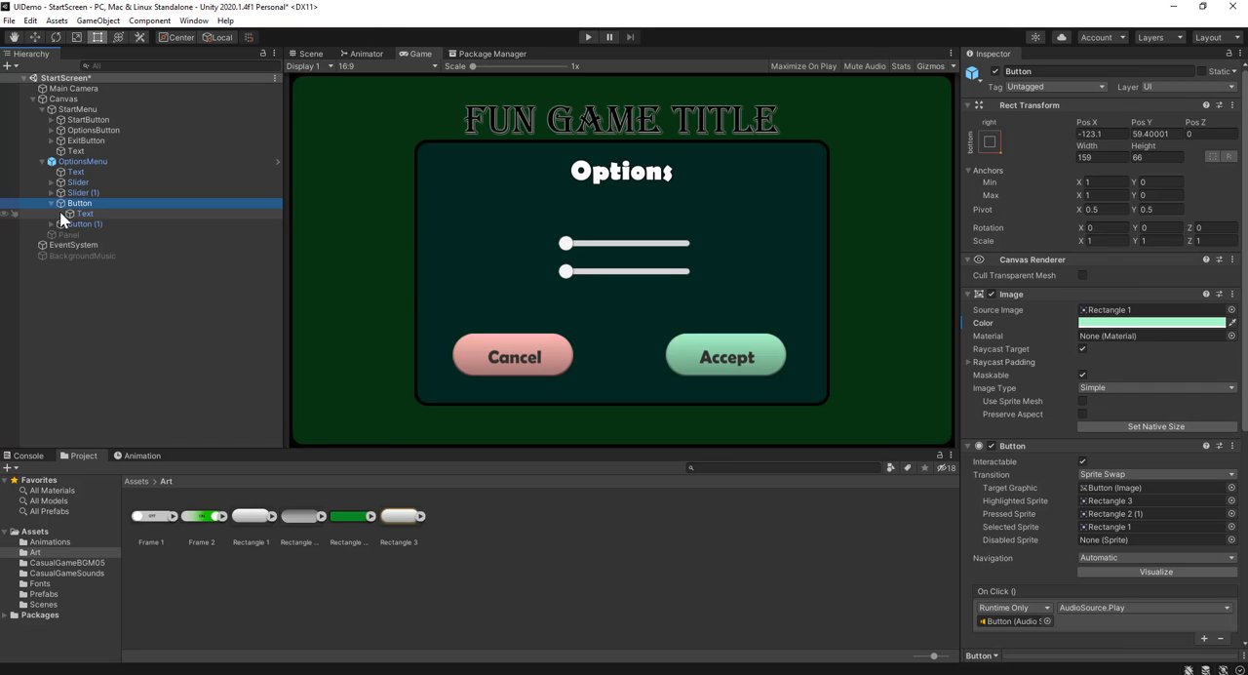
click(77, 211)
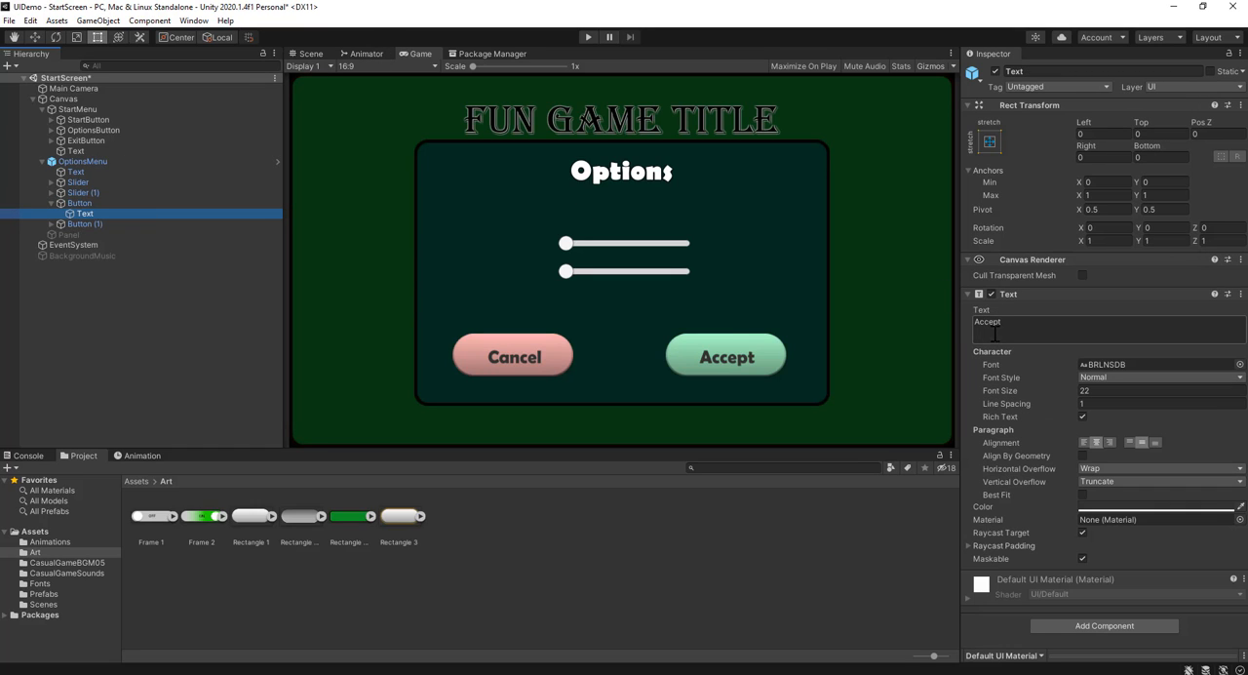
click(80, 203)
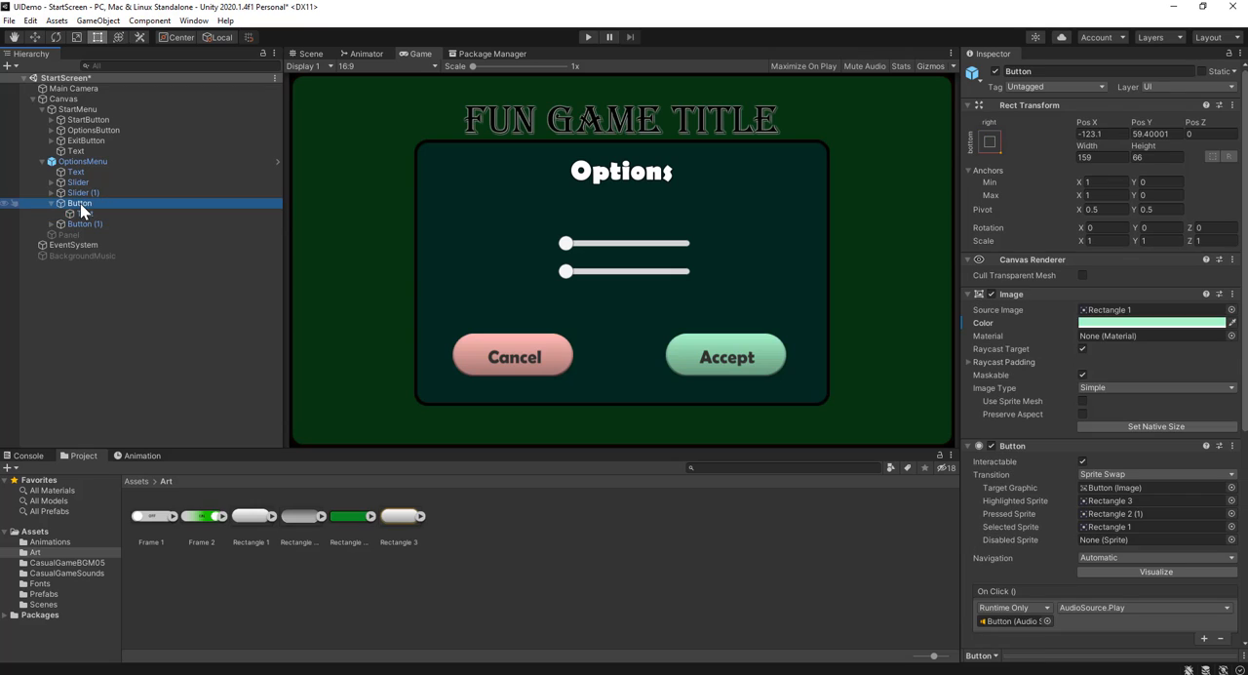
click(74, 203)
click(69, 203)
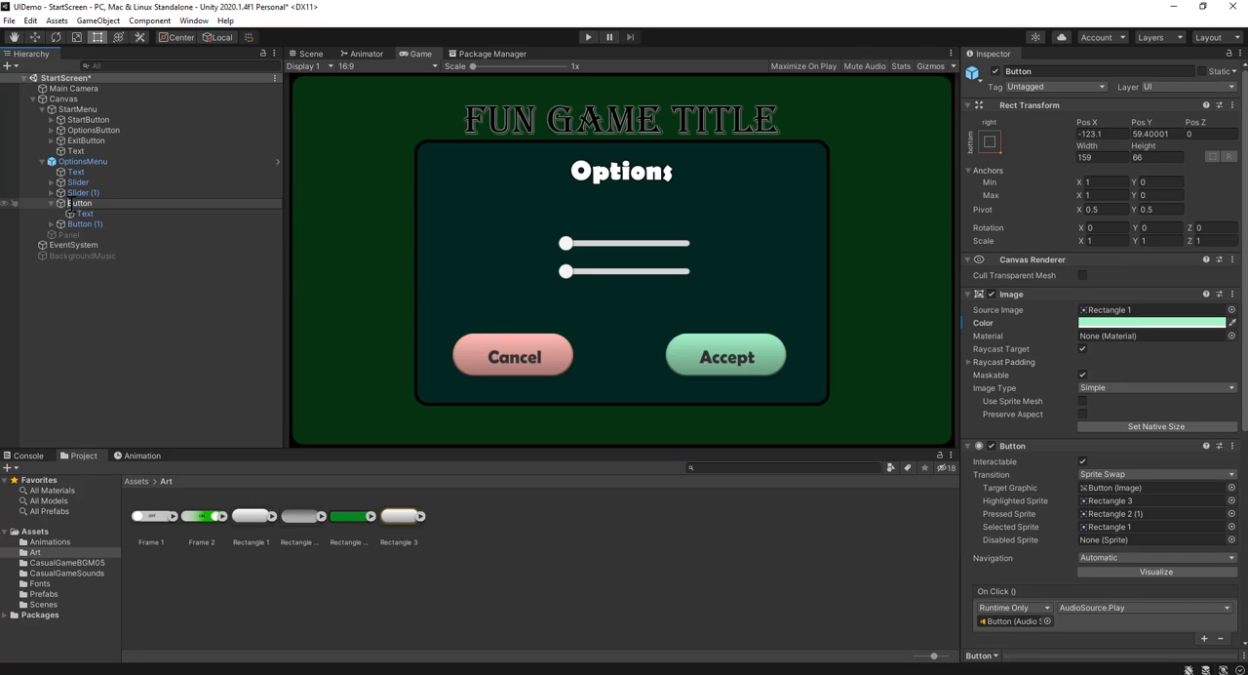
text(Accept)
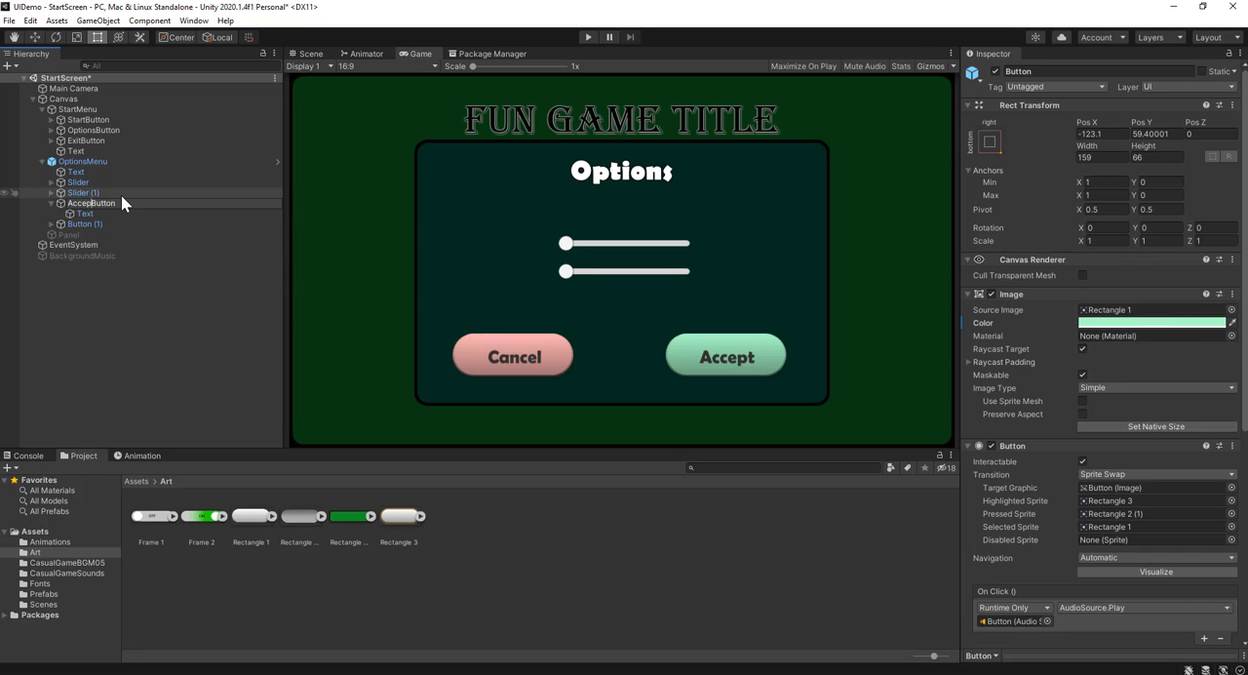
Check the child text of the pink button in OptionsMenu and rename the button object CancelButton (1)
click(86, 224)
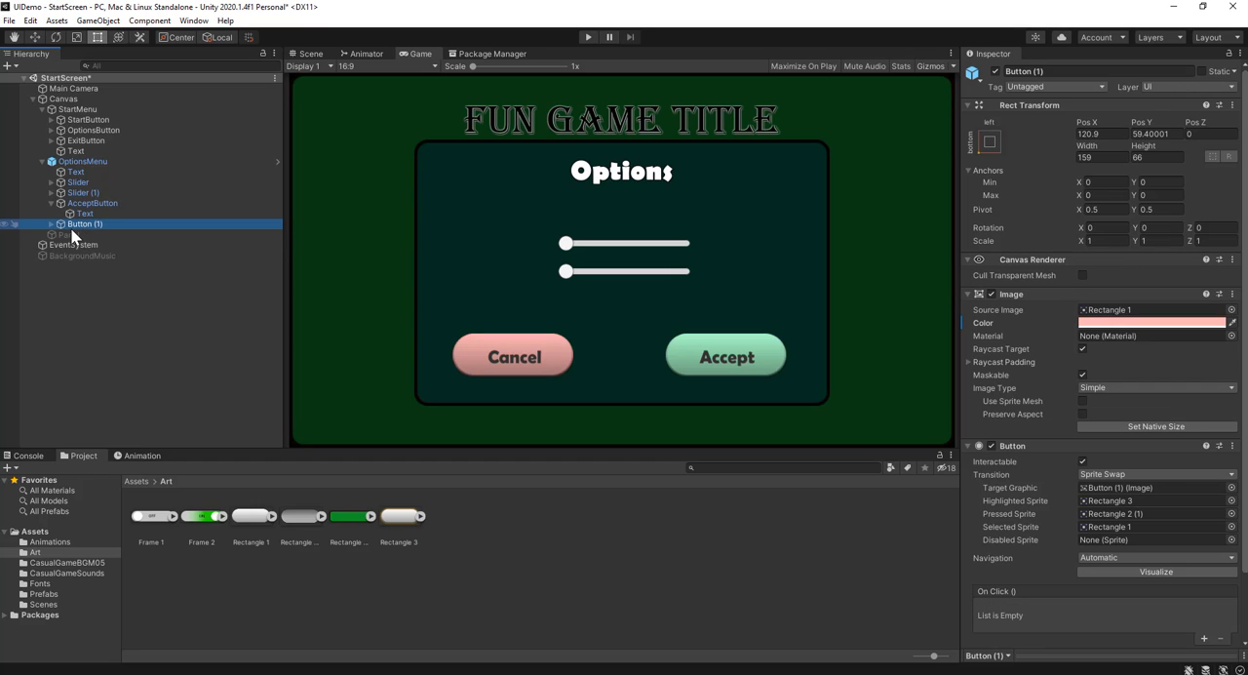
click(51, 226)
click(76, 235)
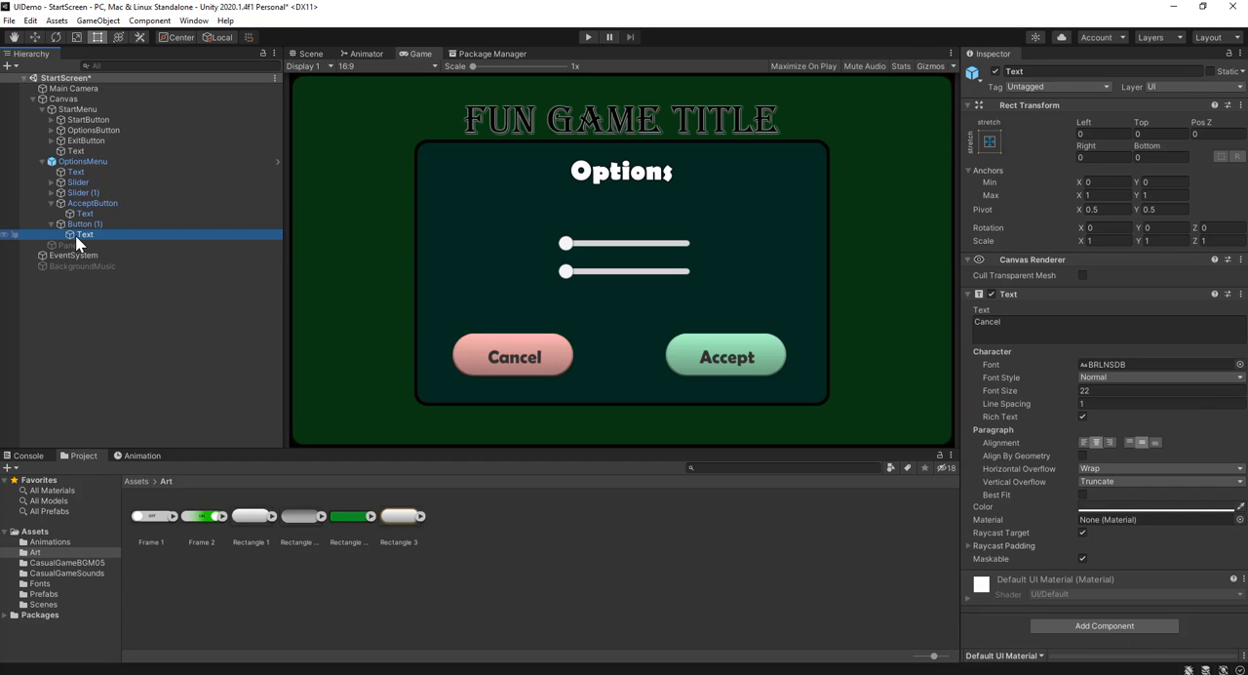
click(77, 226)
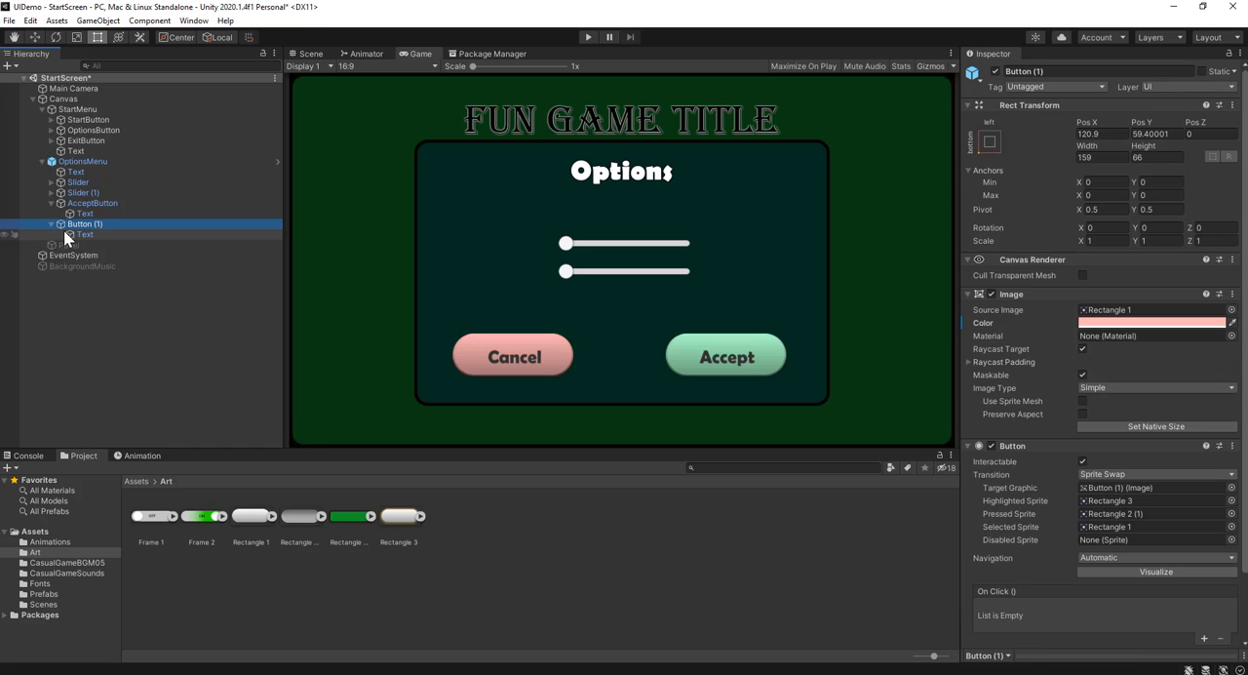
click(85, 234)
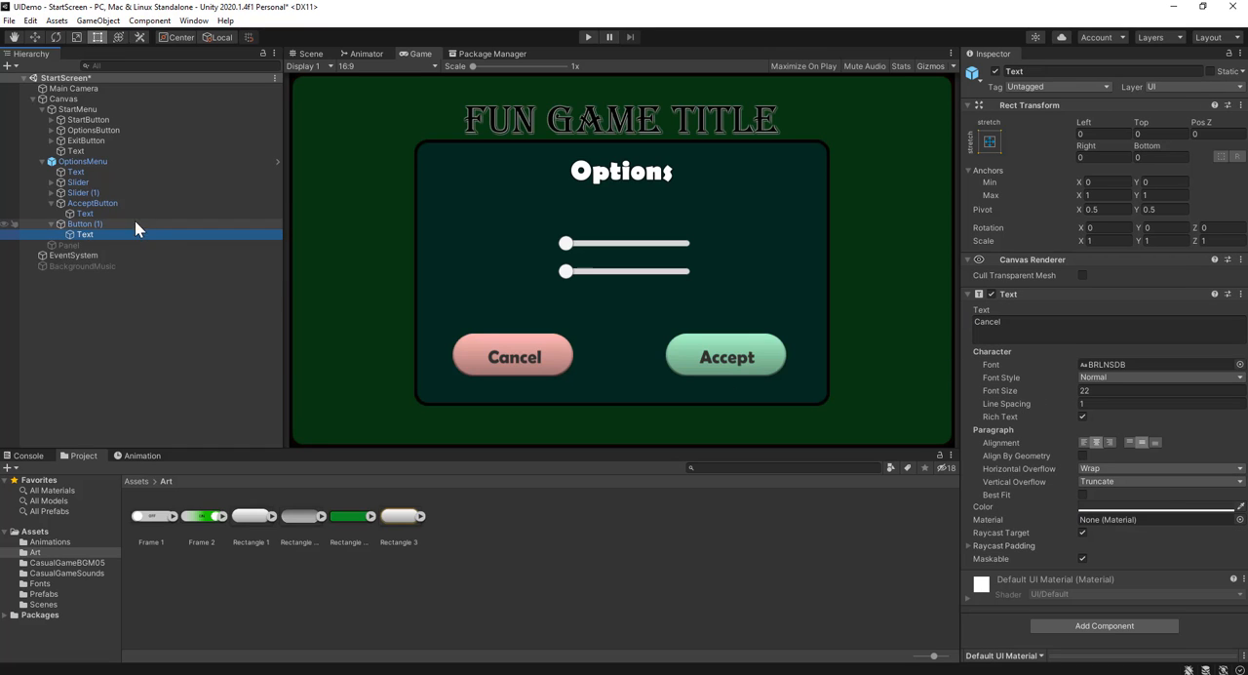
click(109, 224)
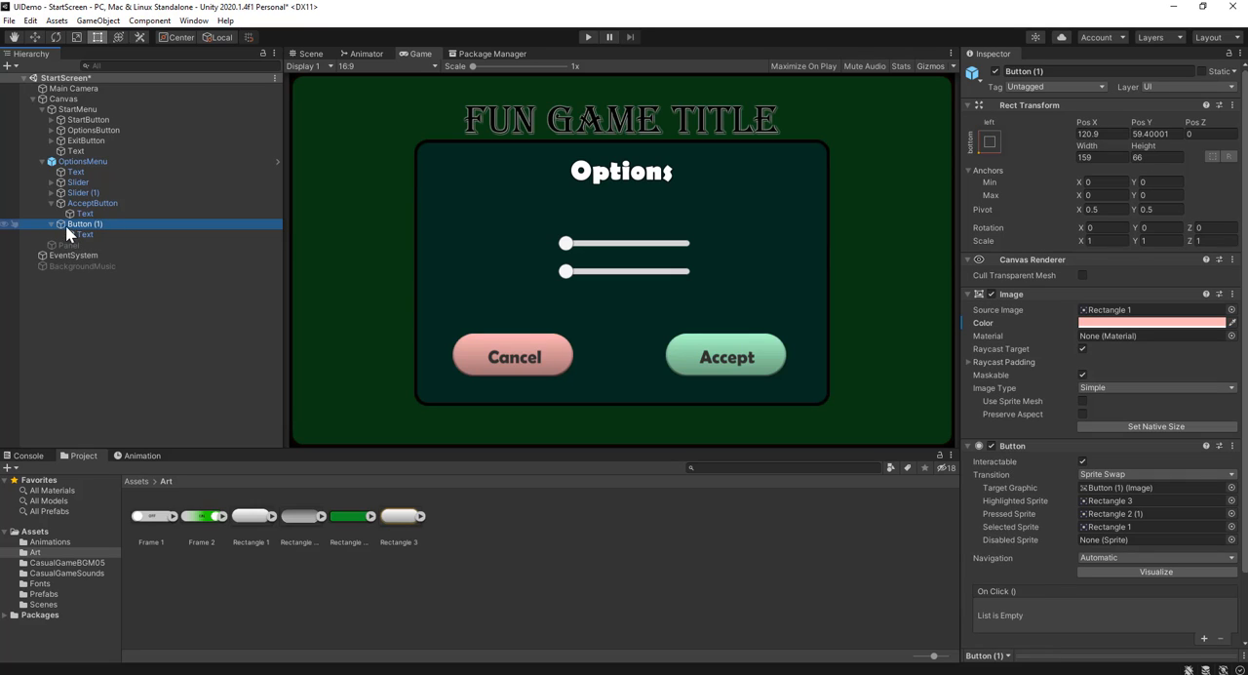
click(67, 225)
text(Cancel)
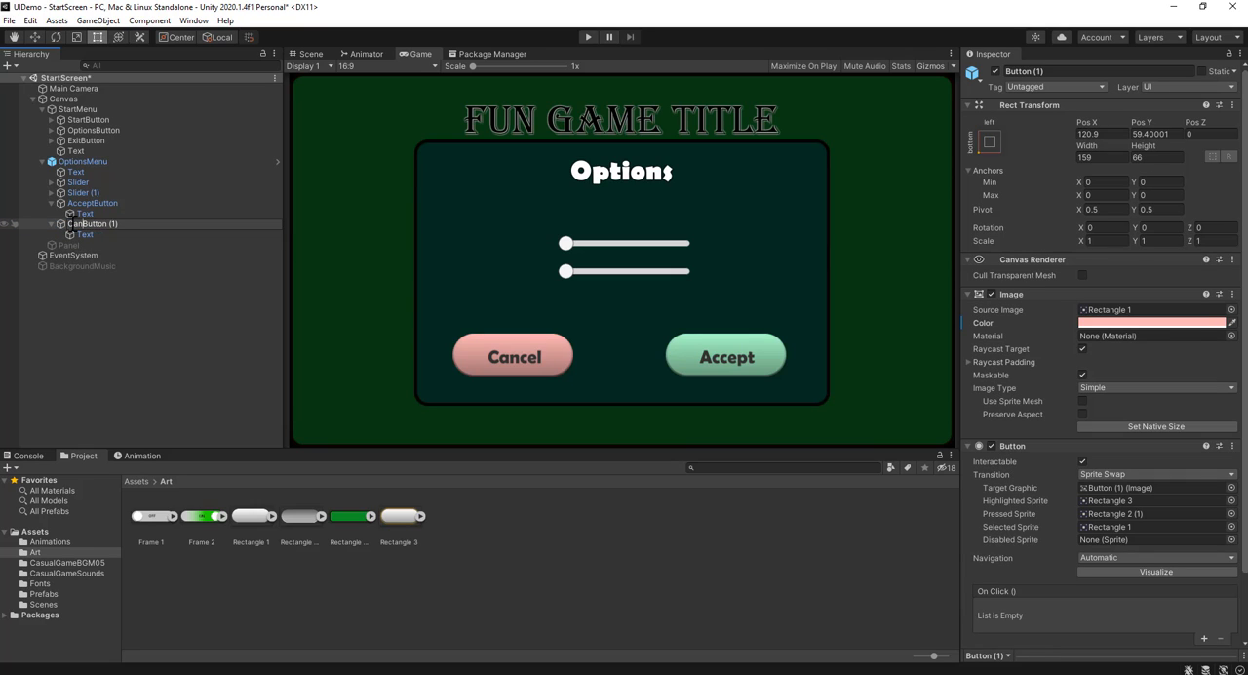
key(Return)
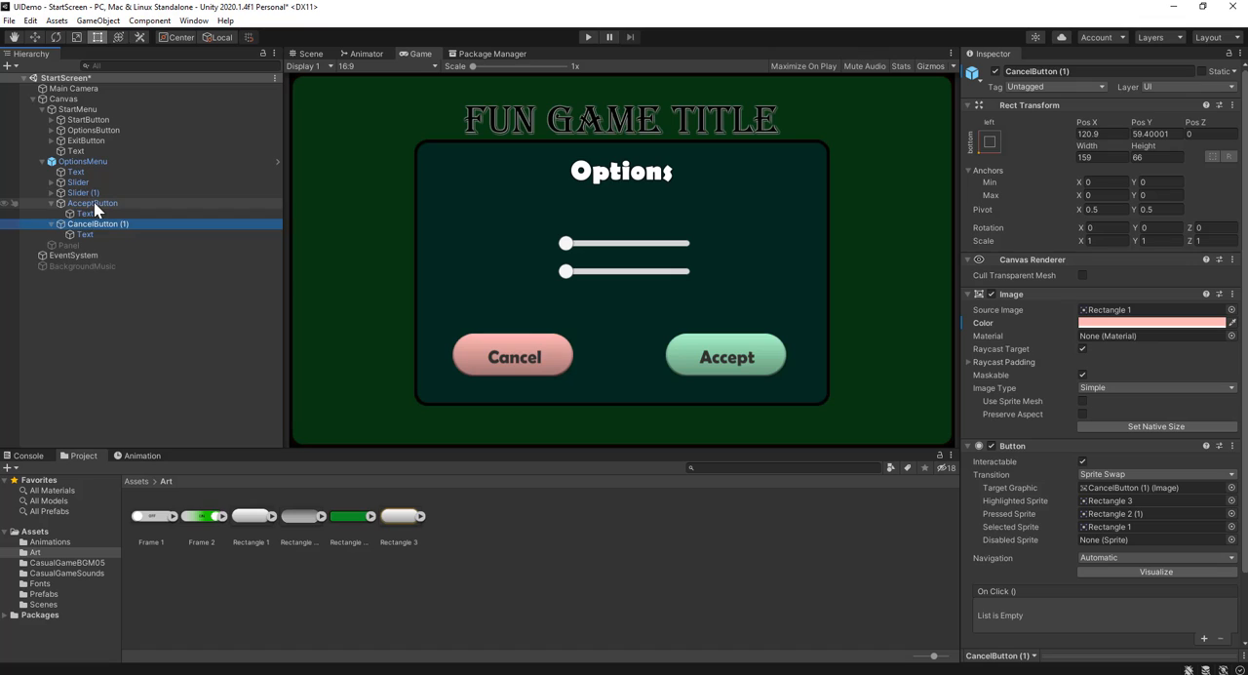
Add another On Click event to AcceptButton and assign the scene's OptionsMenu object as its target
click(98, 203)
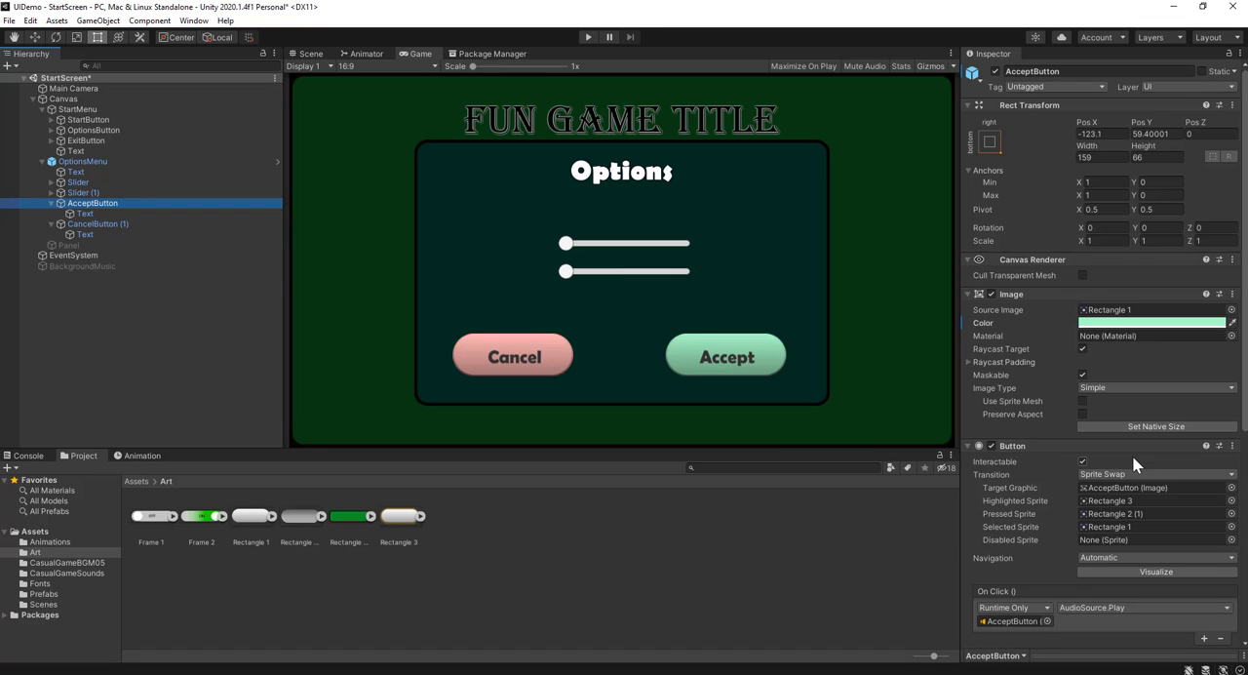
scroll(1131, 456, down, 5)
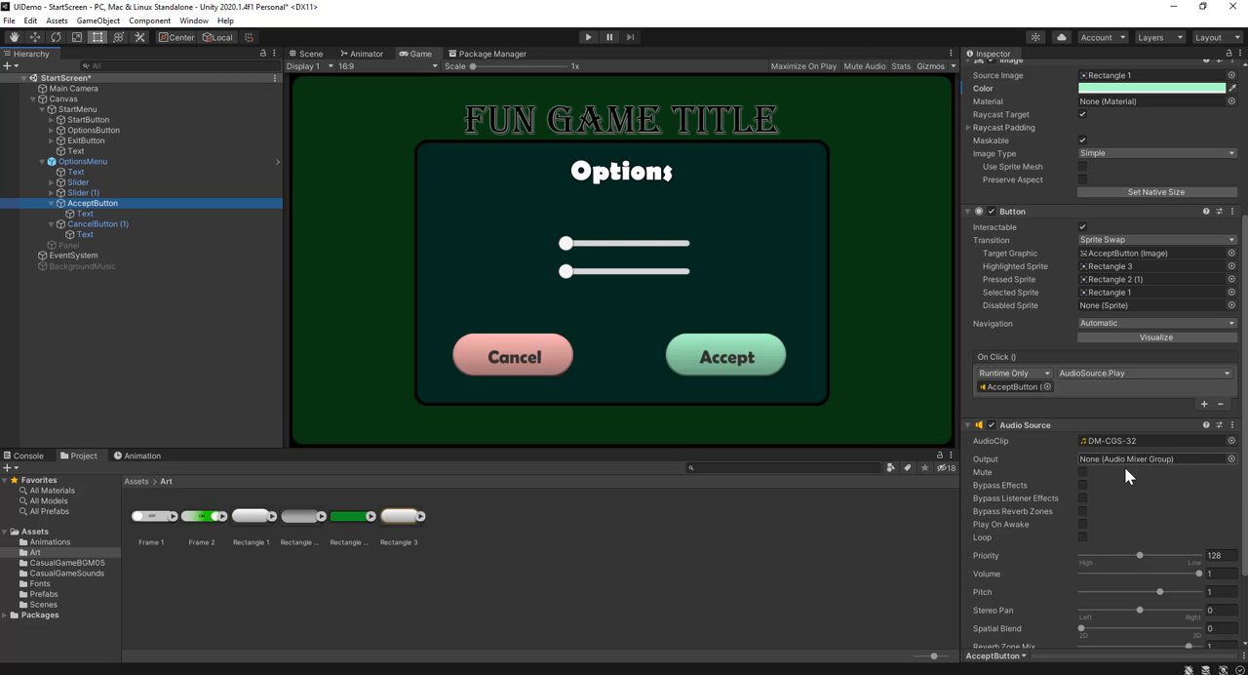
click(1204, 403)
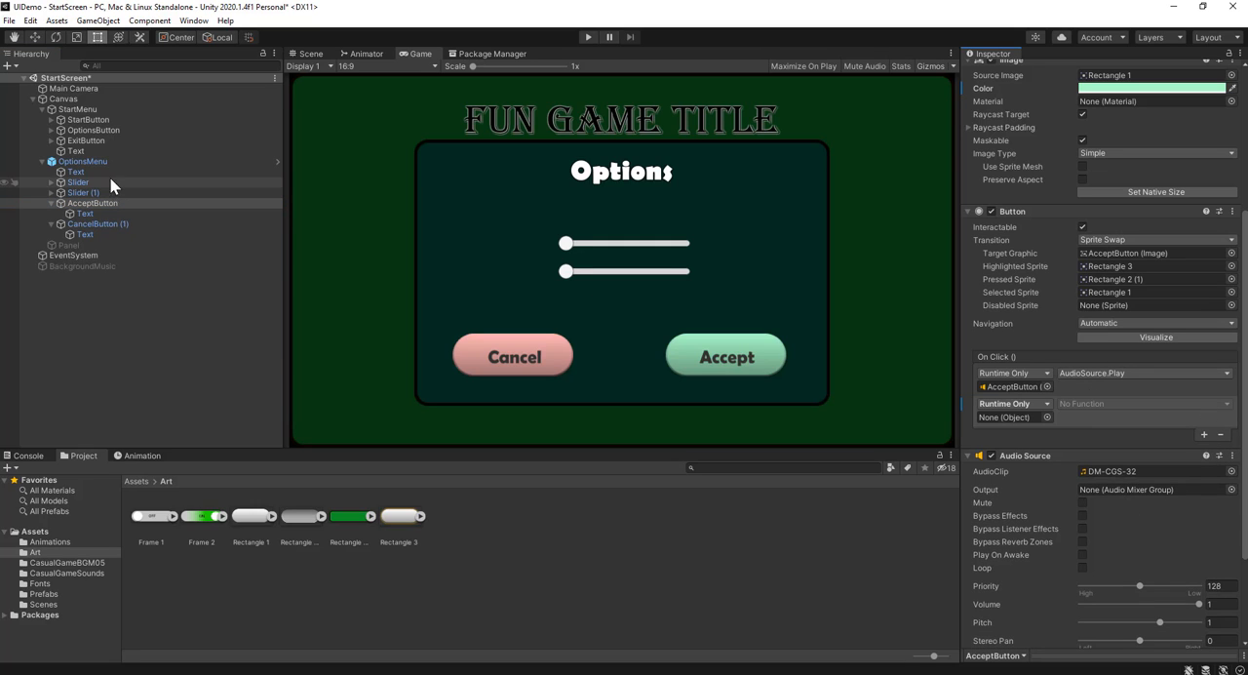
drag(89, 165, 1033, 416)
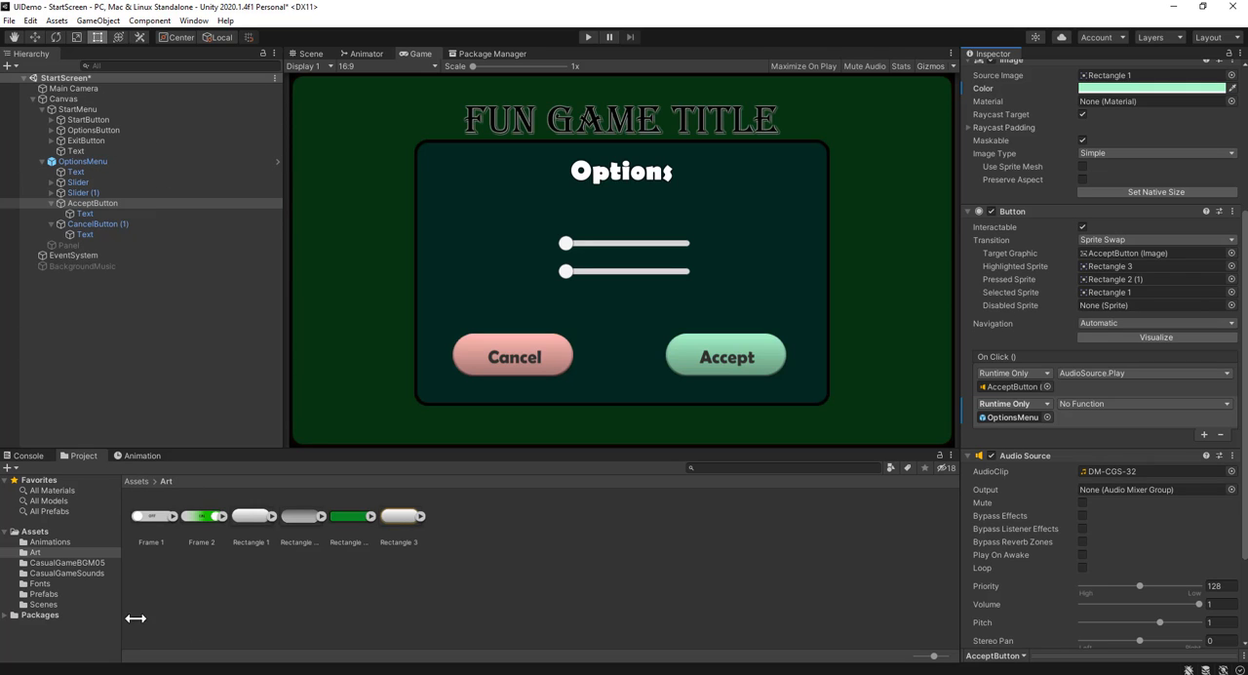
Examine the OptionsMenu prefab asset in the Prefabs folder and the scene's OptionsMenu, and check which one AcceptButton's new On Click event references
click(138, 481)
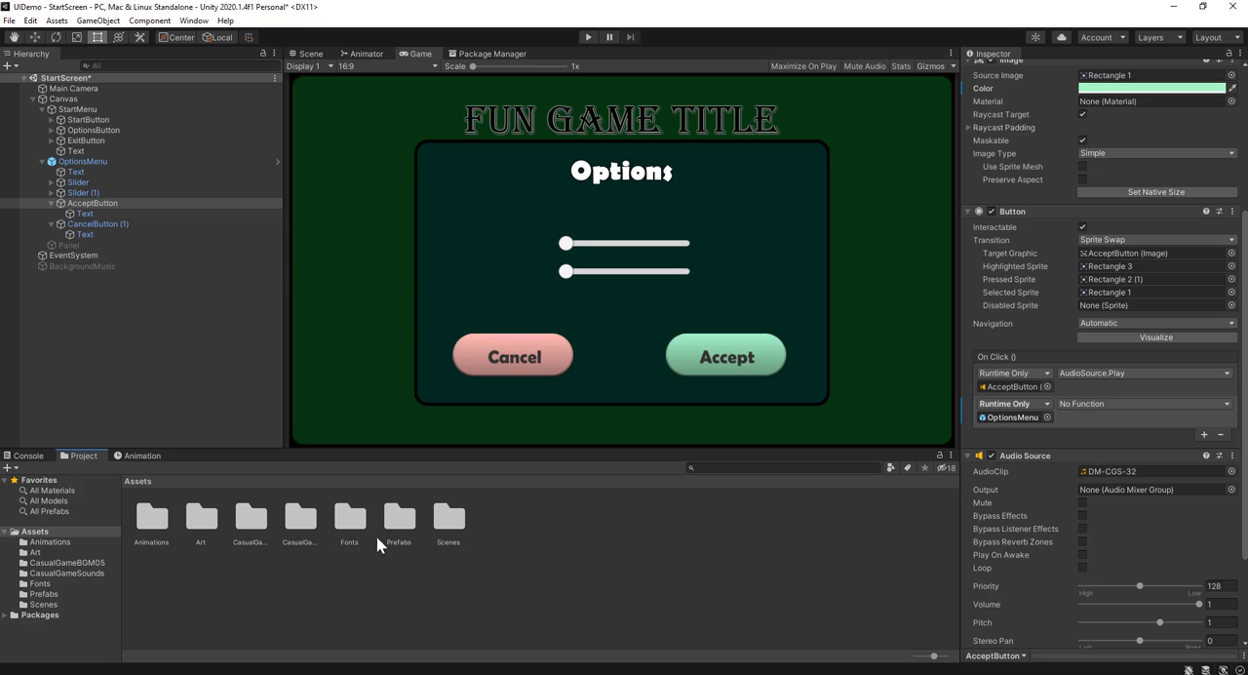
double_click(398, 517)
click(149, 518)
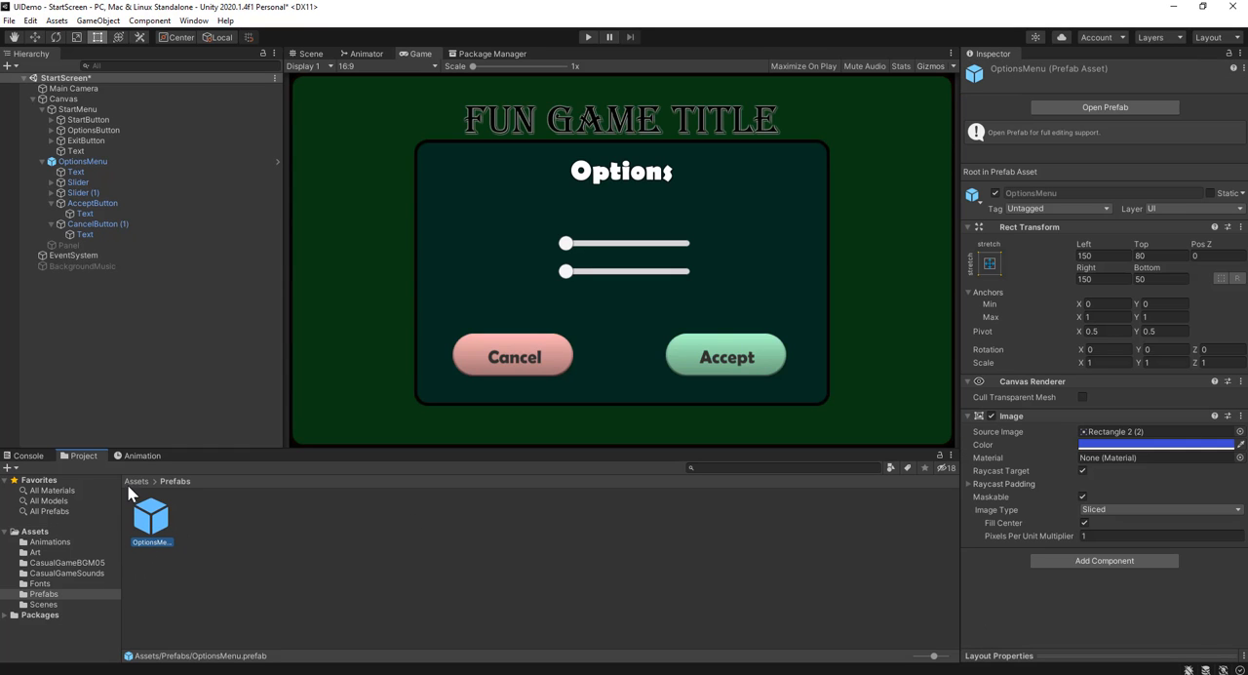
click(136, 480)
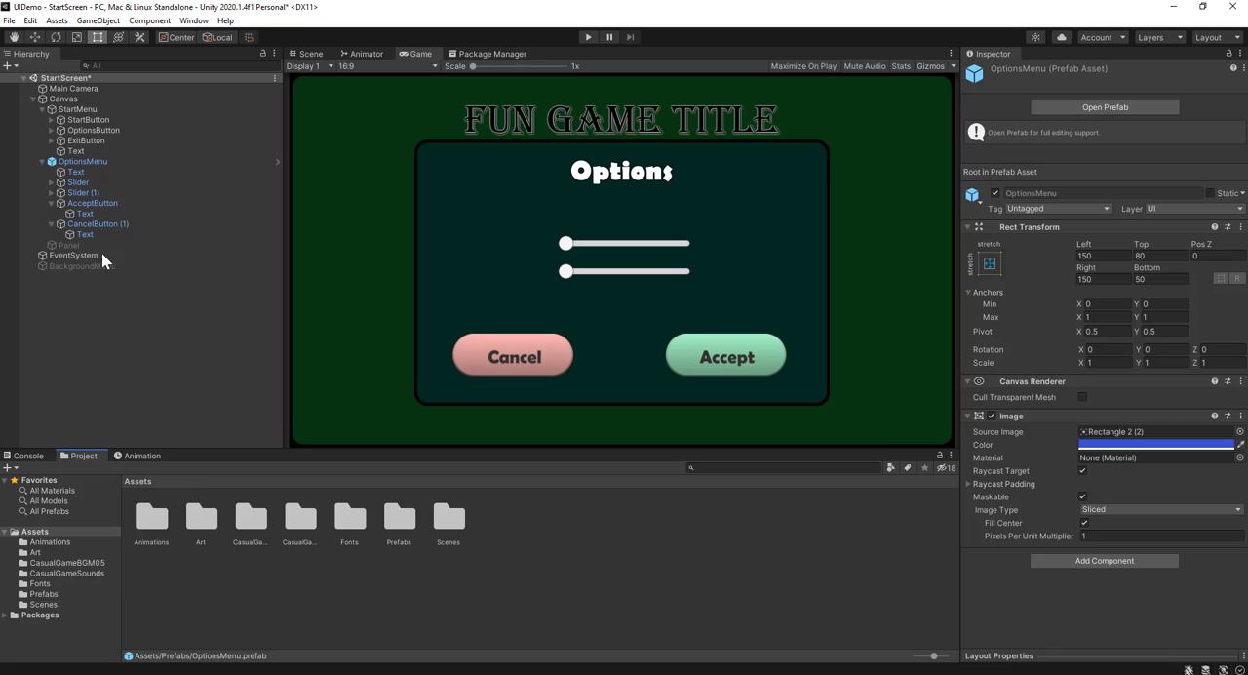
click(78, 161)
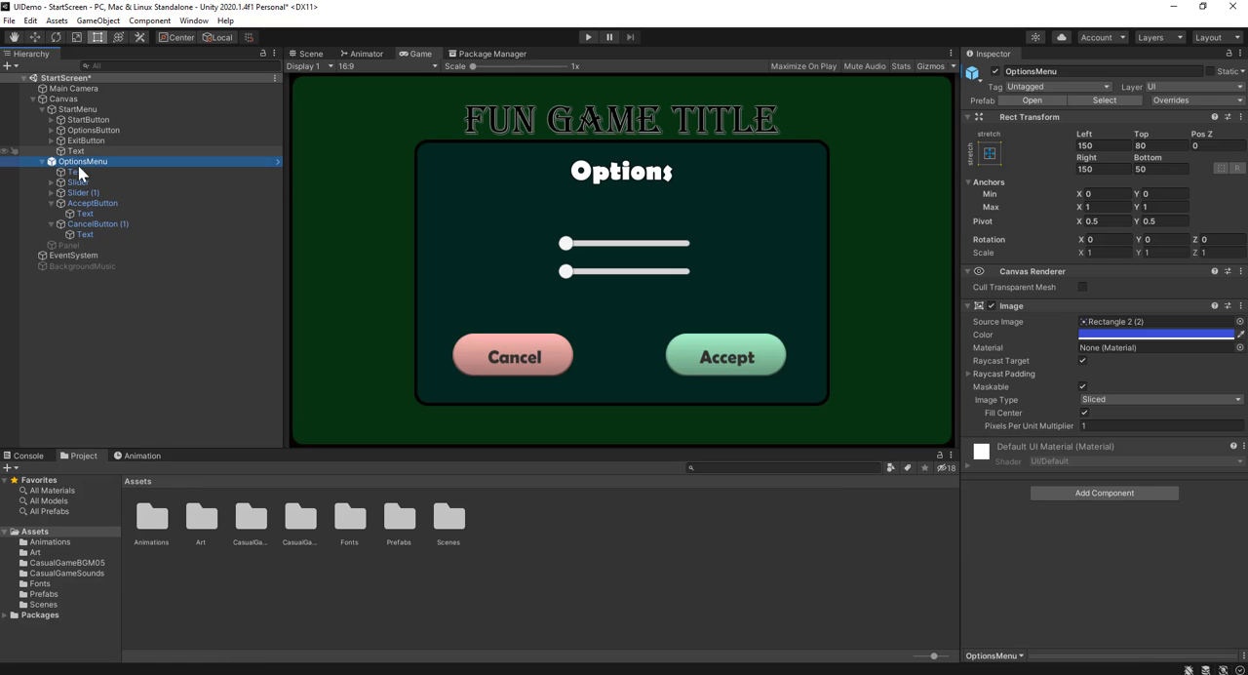
click(119, 203)
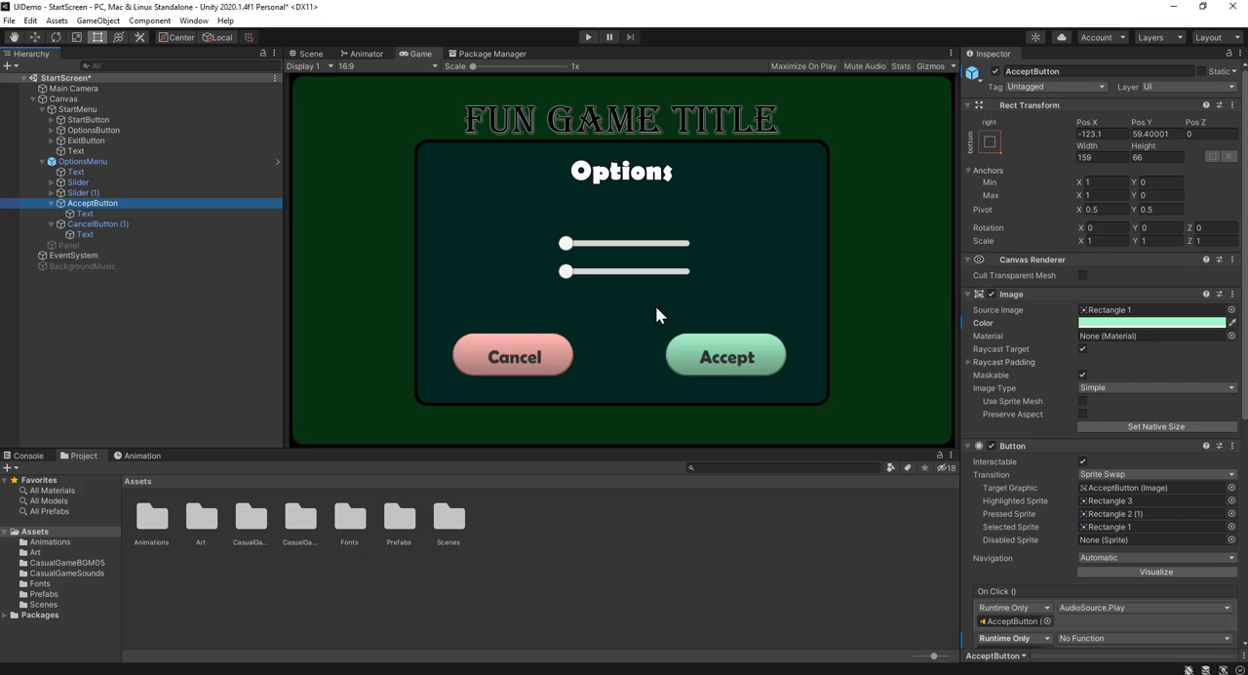
scroll(1148, 436, down, 5)
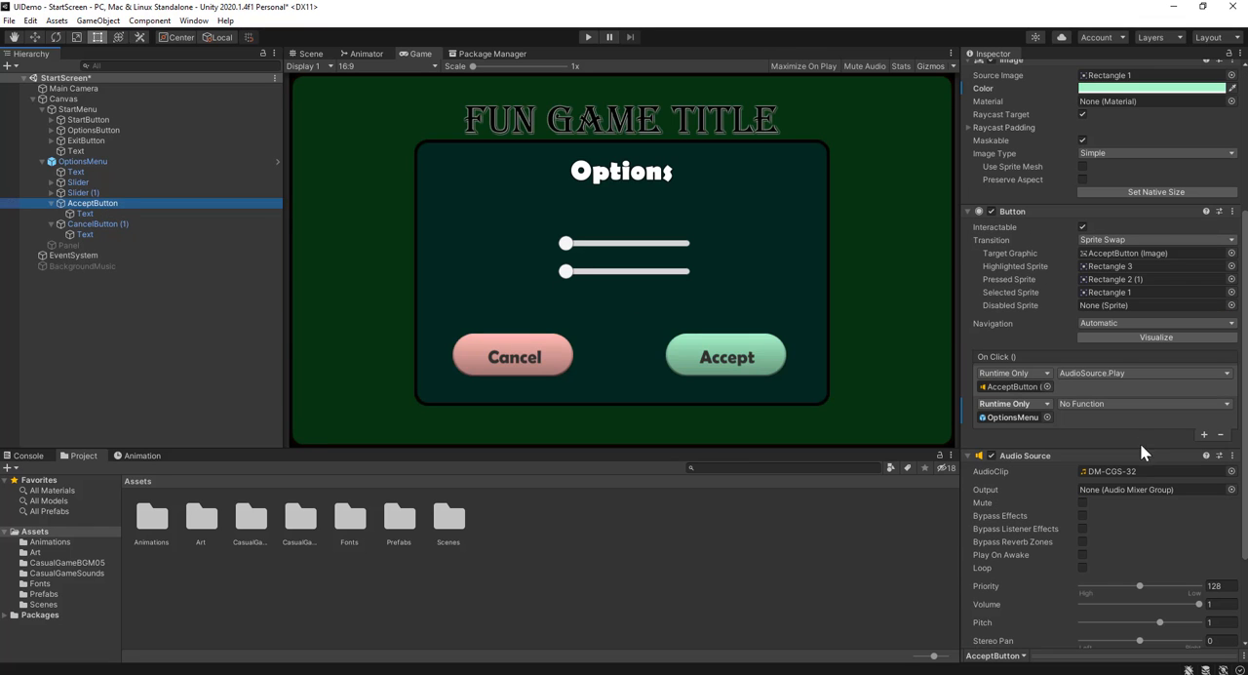
click(995, 417)
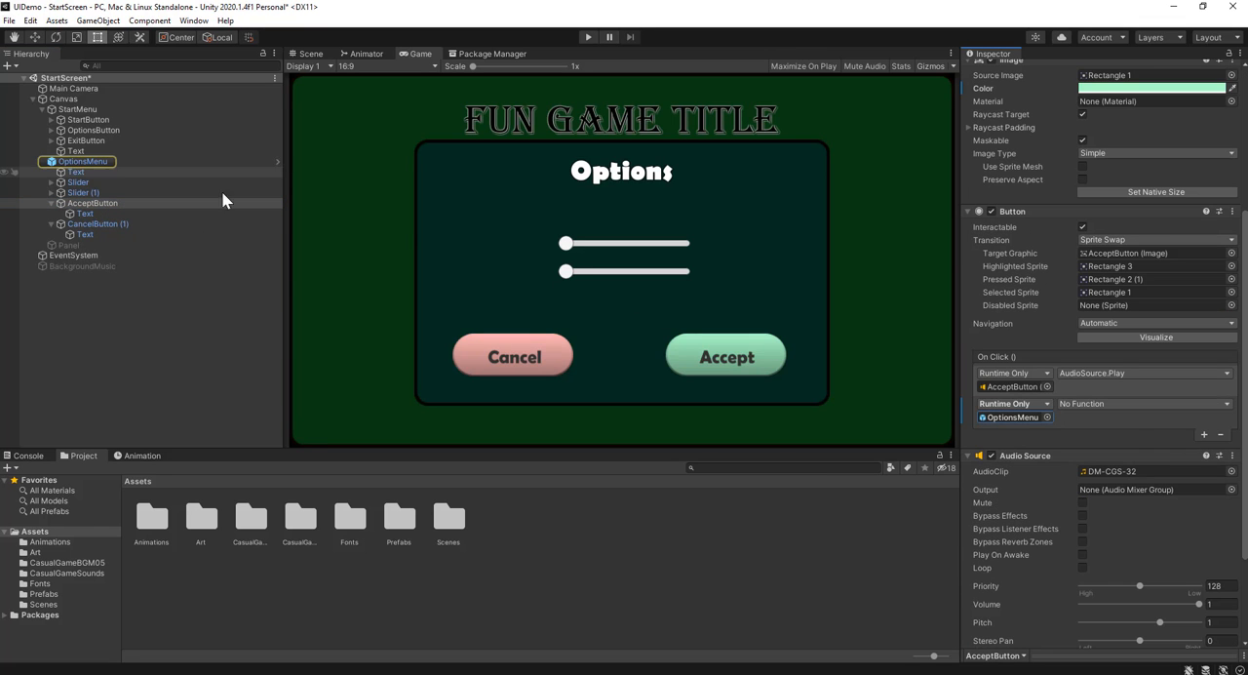
Set the function of AcceptButton's OptionsMenu event to GameObject.SetActive with the value unchecked
click(1120, 403)
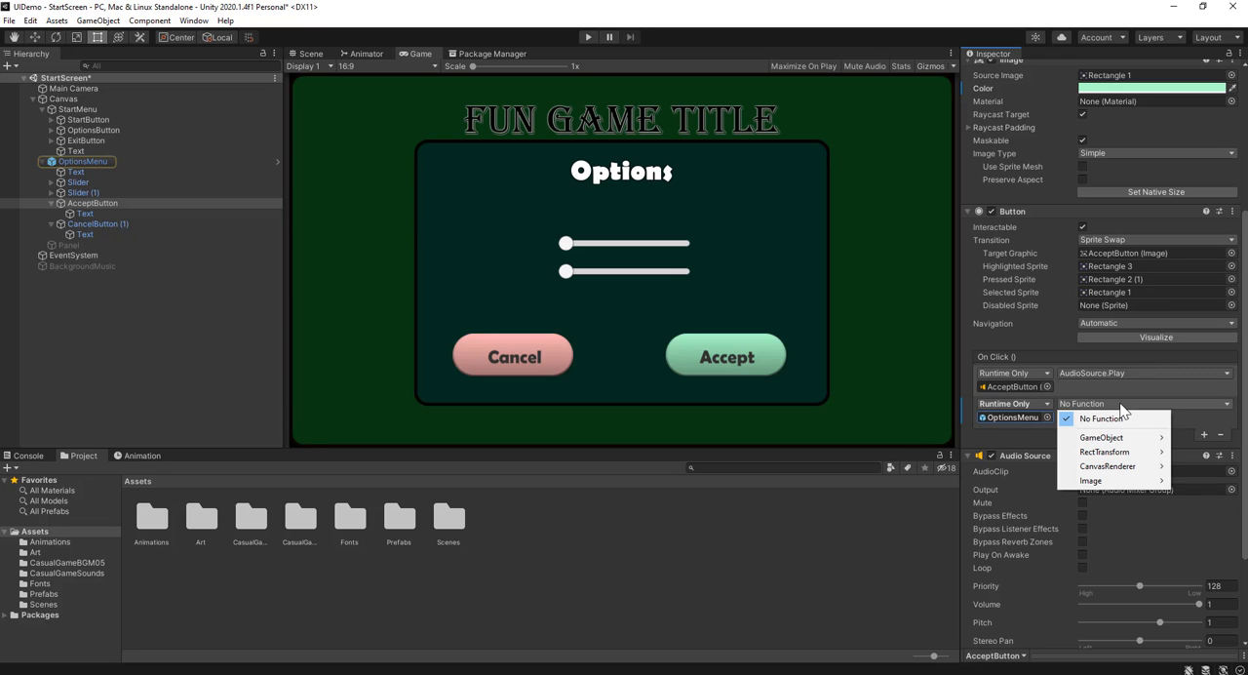
mouse_move(1082, 451)
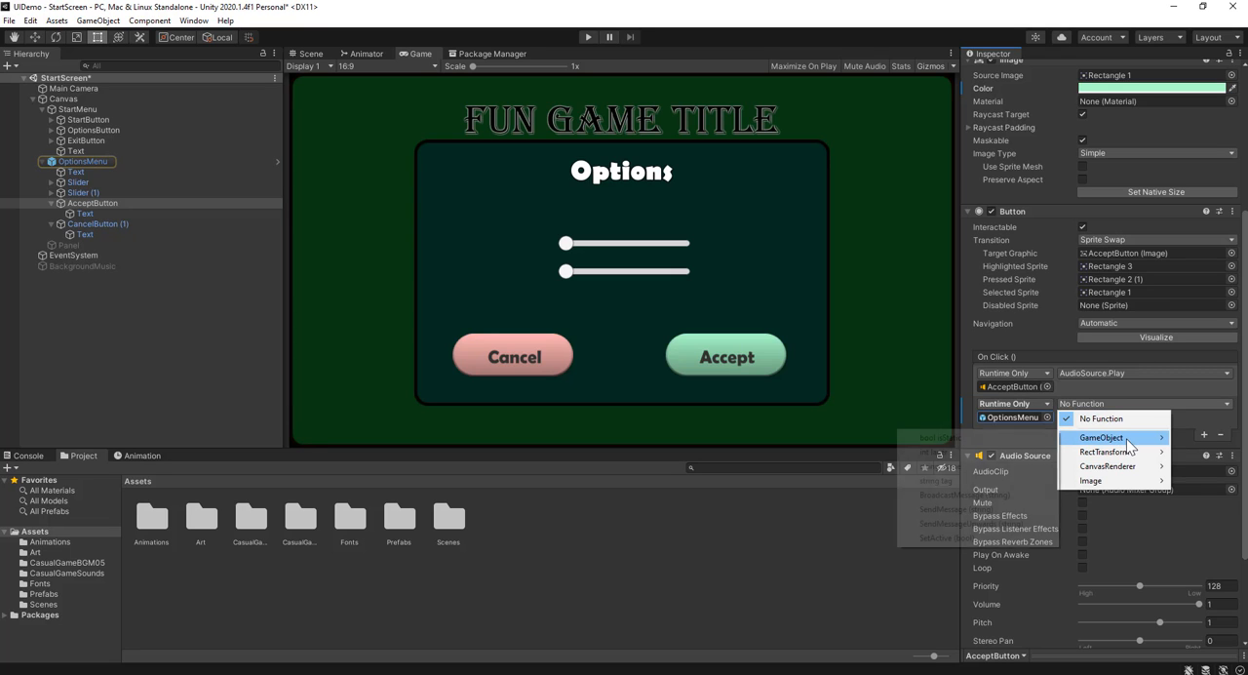
click(947, 537)
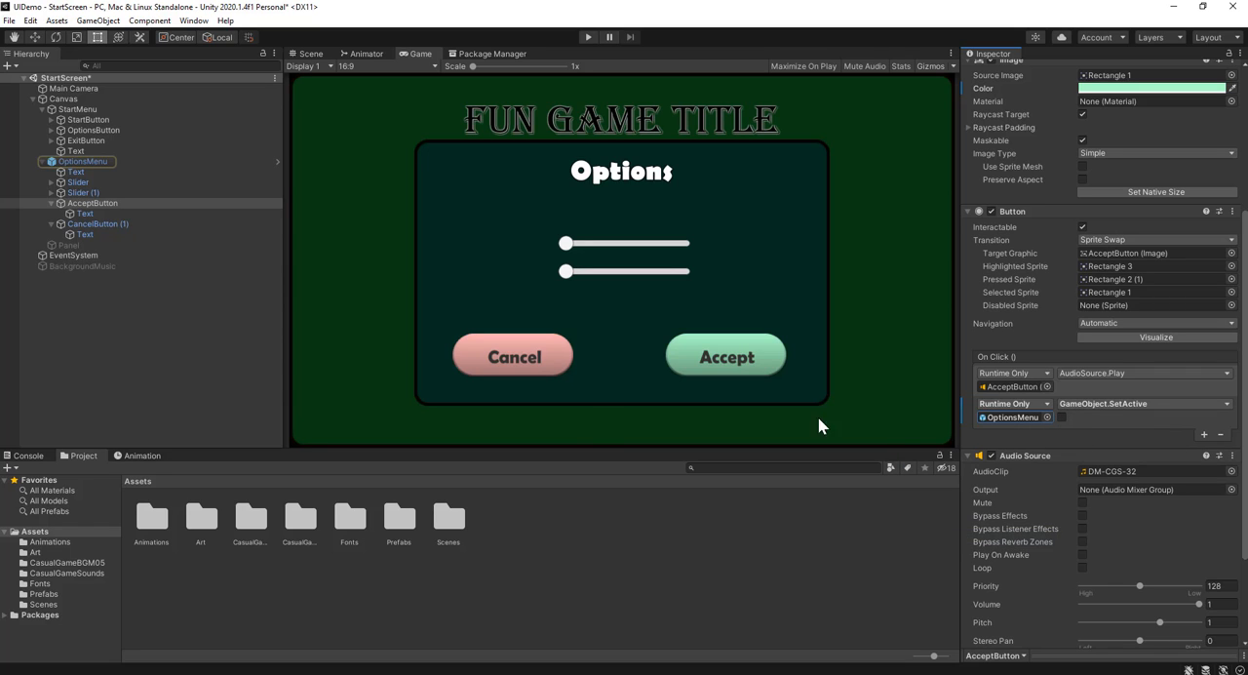
Run the game, test closing the options menu with Accept and reopening it with Options, and stop play mode
click(588, 38)
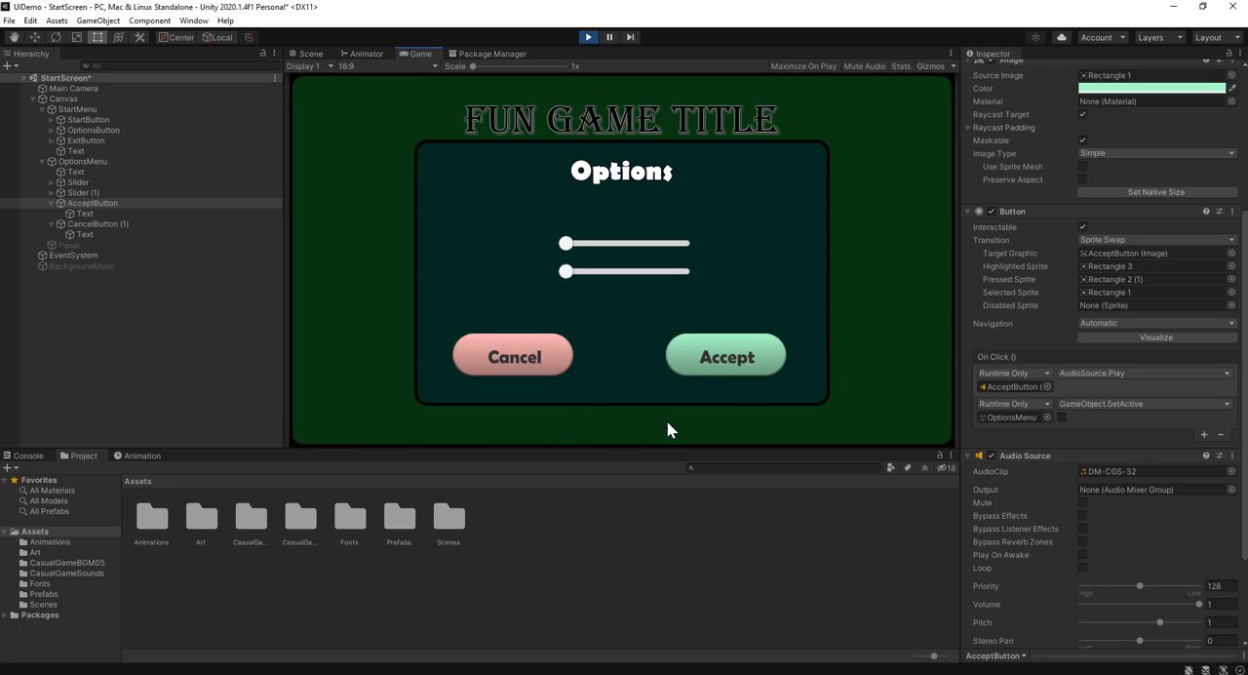
click(720, 358)
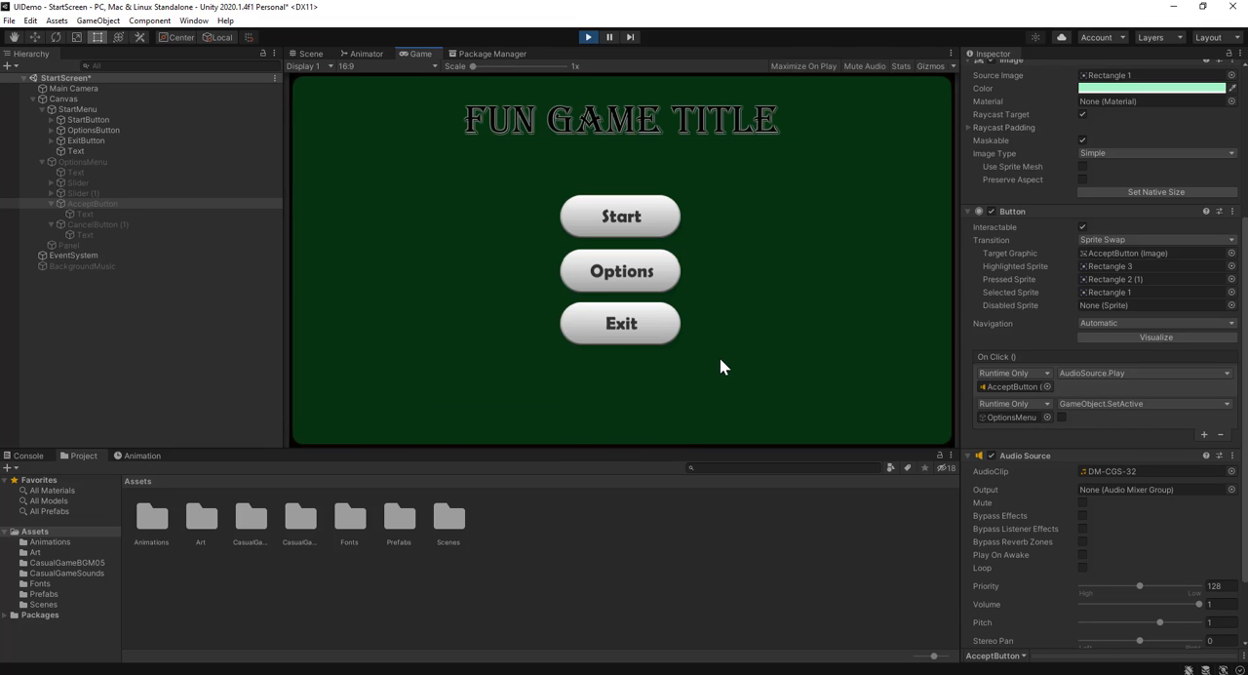
click(621, 272)
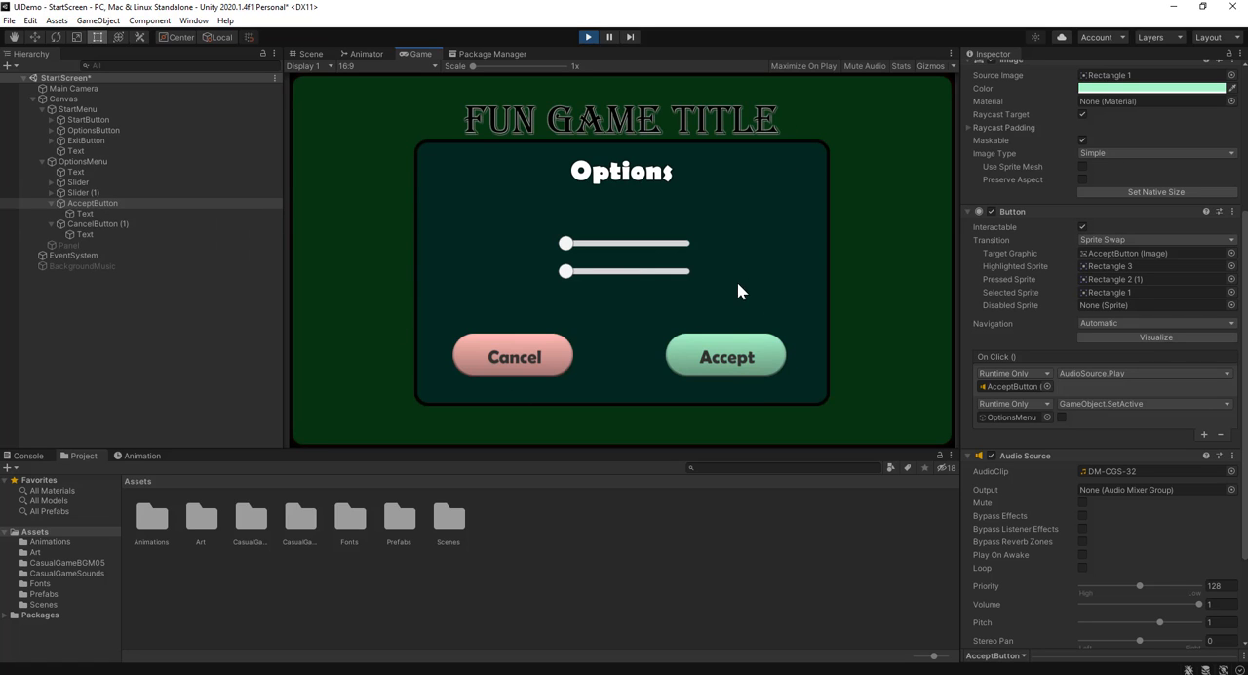
click(740, 359)
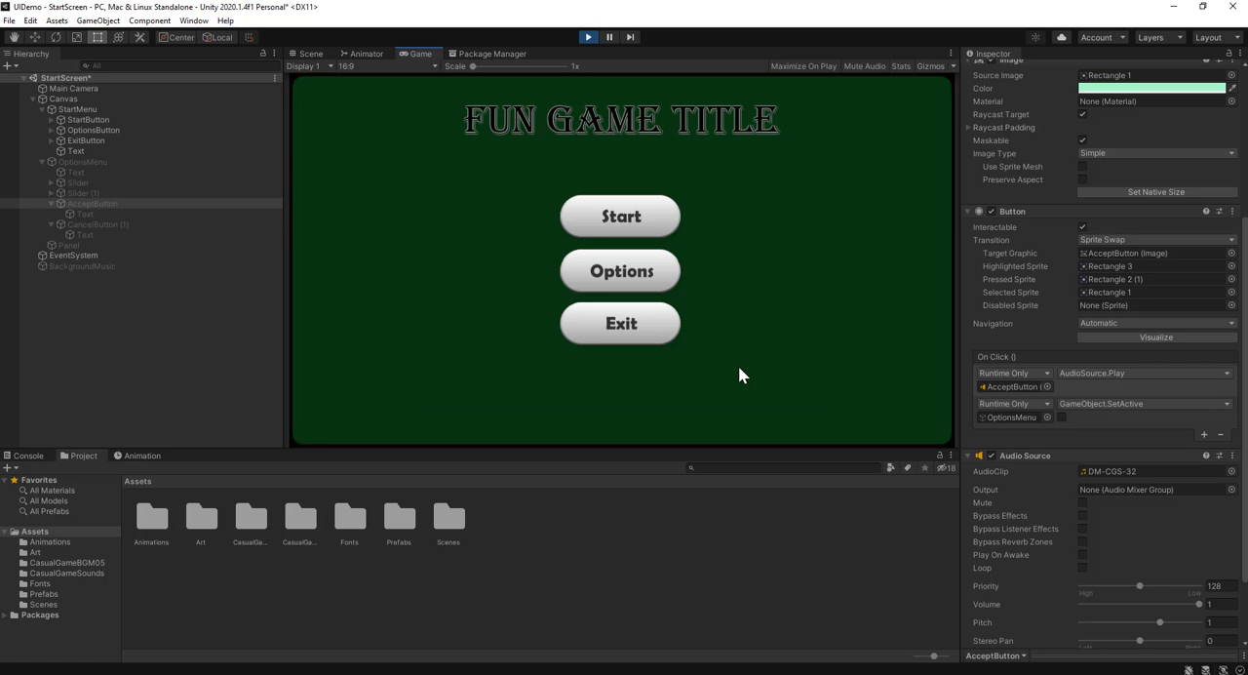
click(587, 37)
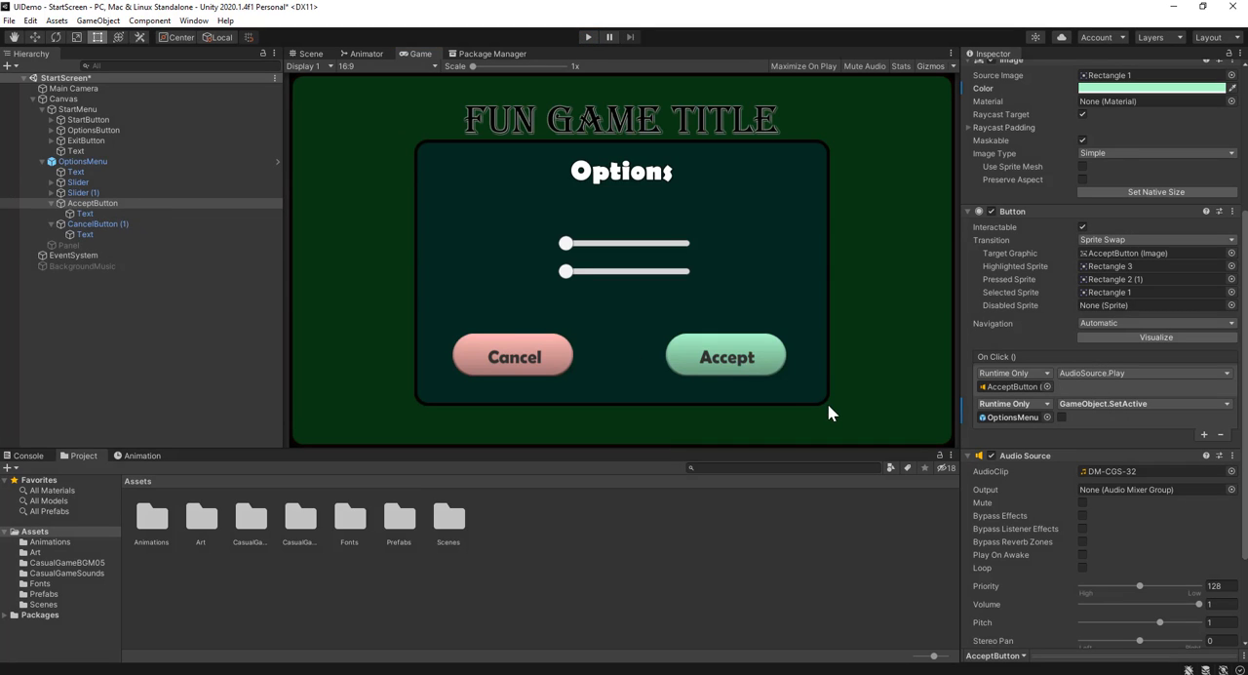
Move OptionsMenu straight down in the Scene view until it sits below the canvas, at about Top 519 and Bottom -389
click(121, 160)
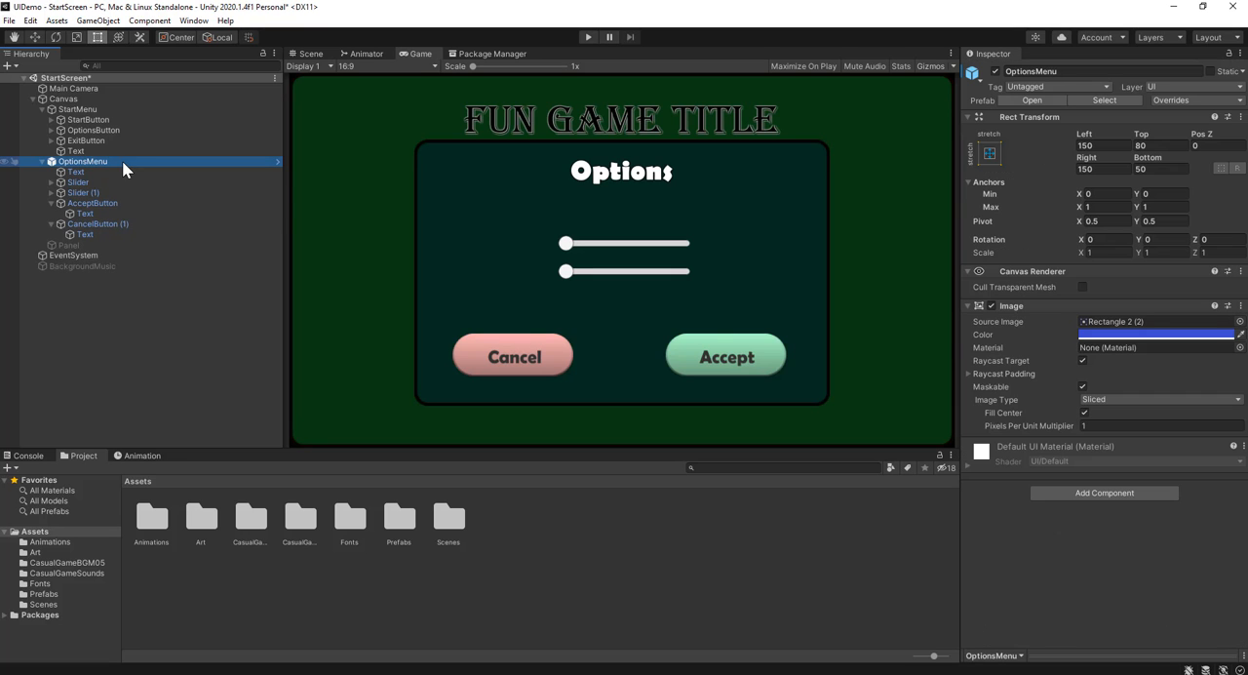
click(308, 53)
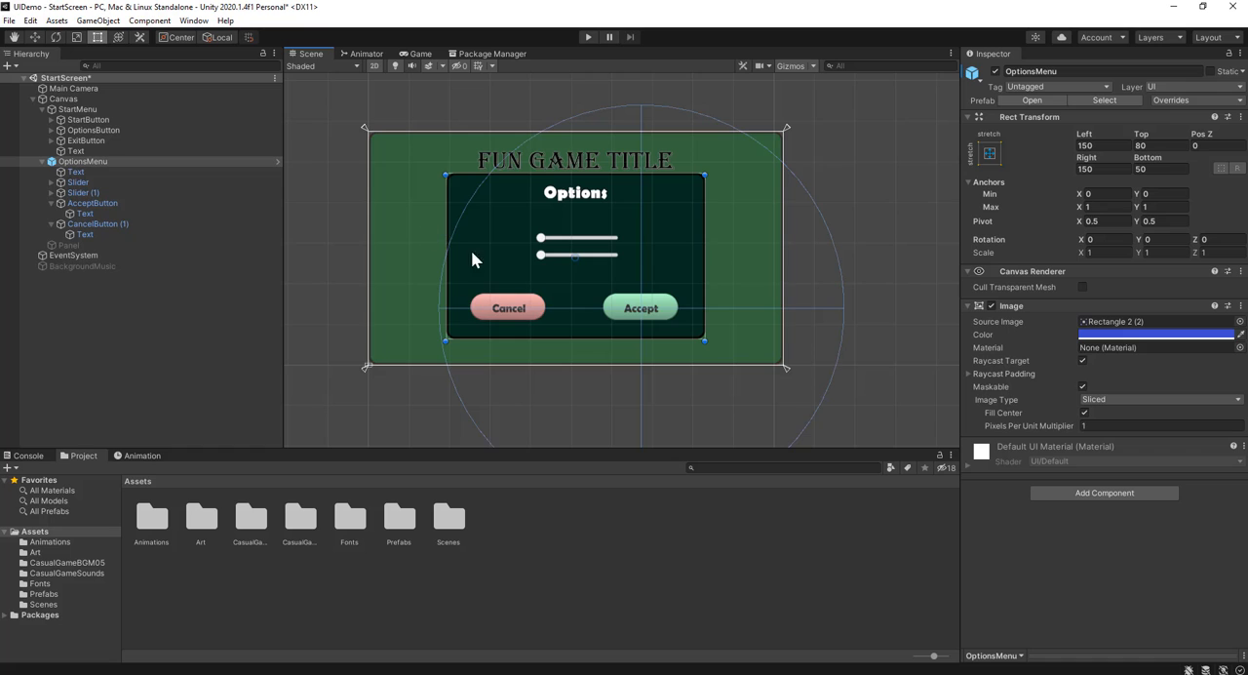
click(34, 37)
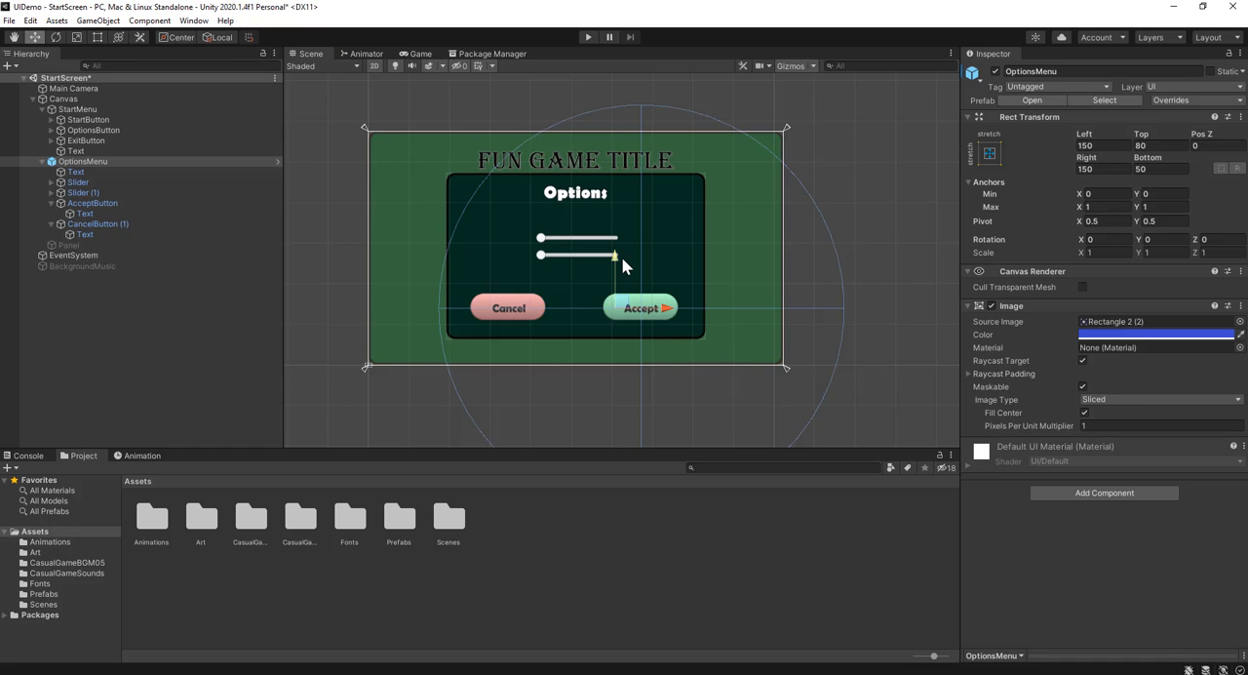
drag(619, 256, 608, 482)
scroll(728, 339, down, 3)
middle_drag(716, 308, 707, 199)
scroll(707, 199, up, 1)
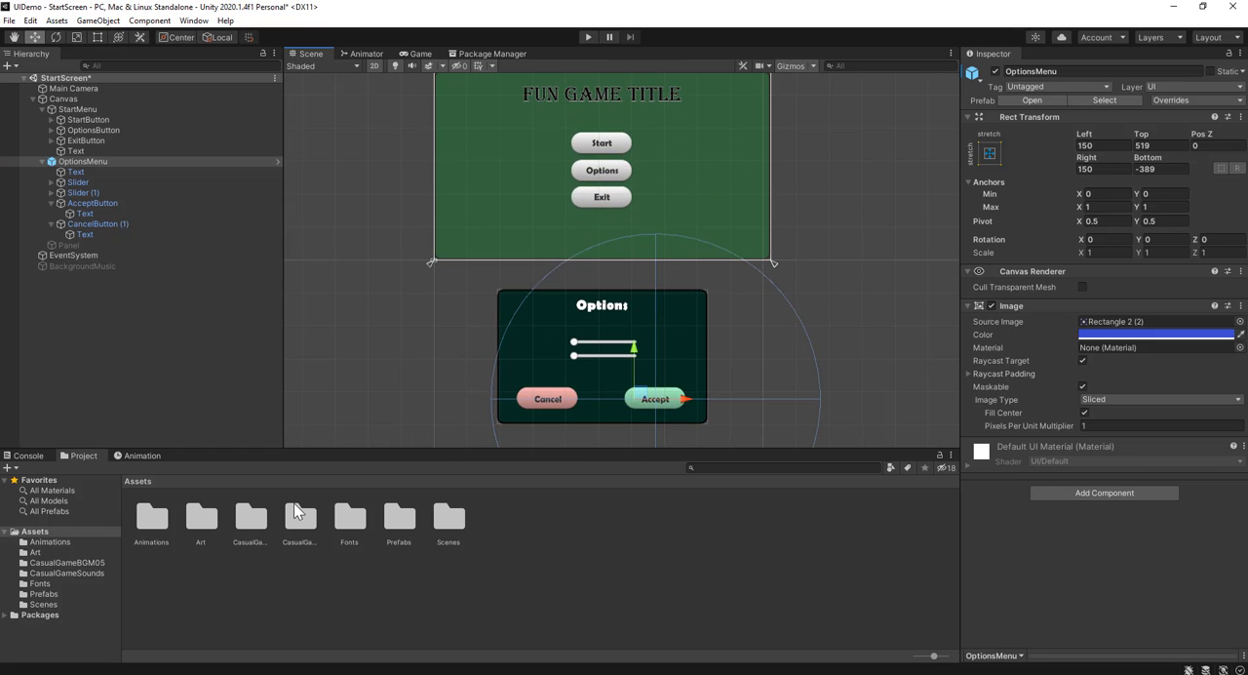
Create an animation clip named SlideIn in the Animations folder
double_click(149, 521)
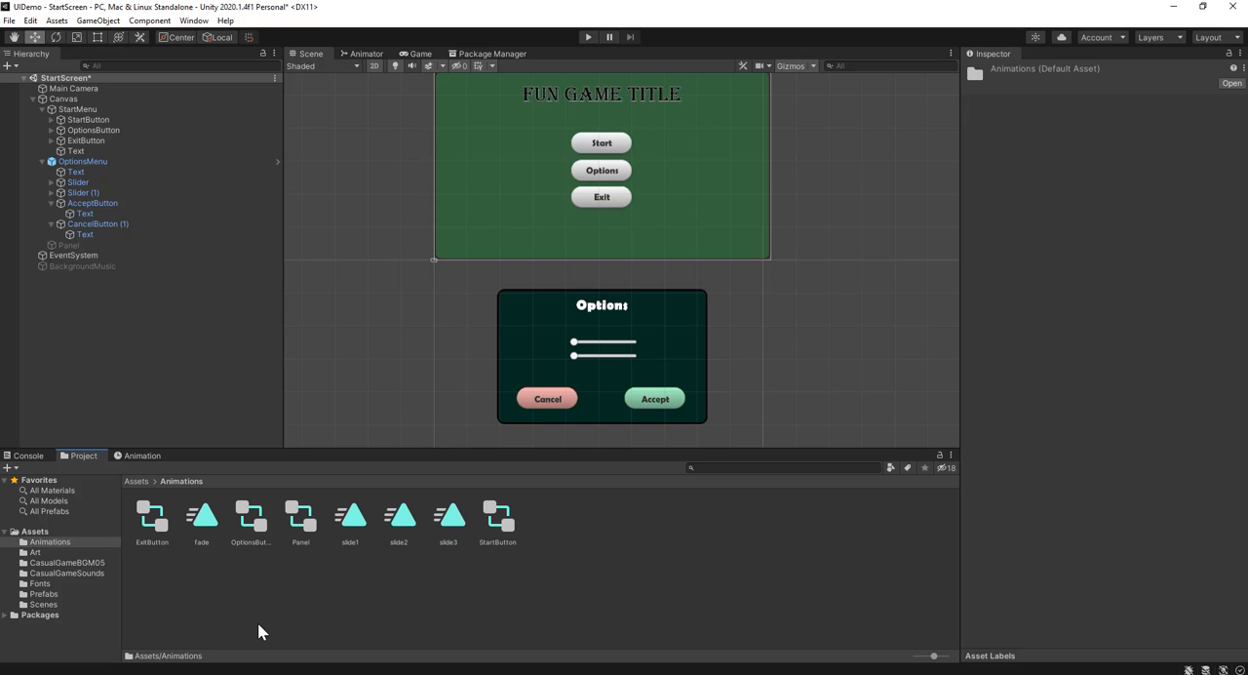
right_click(202, 597)
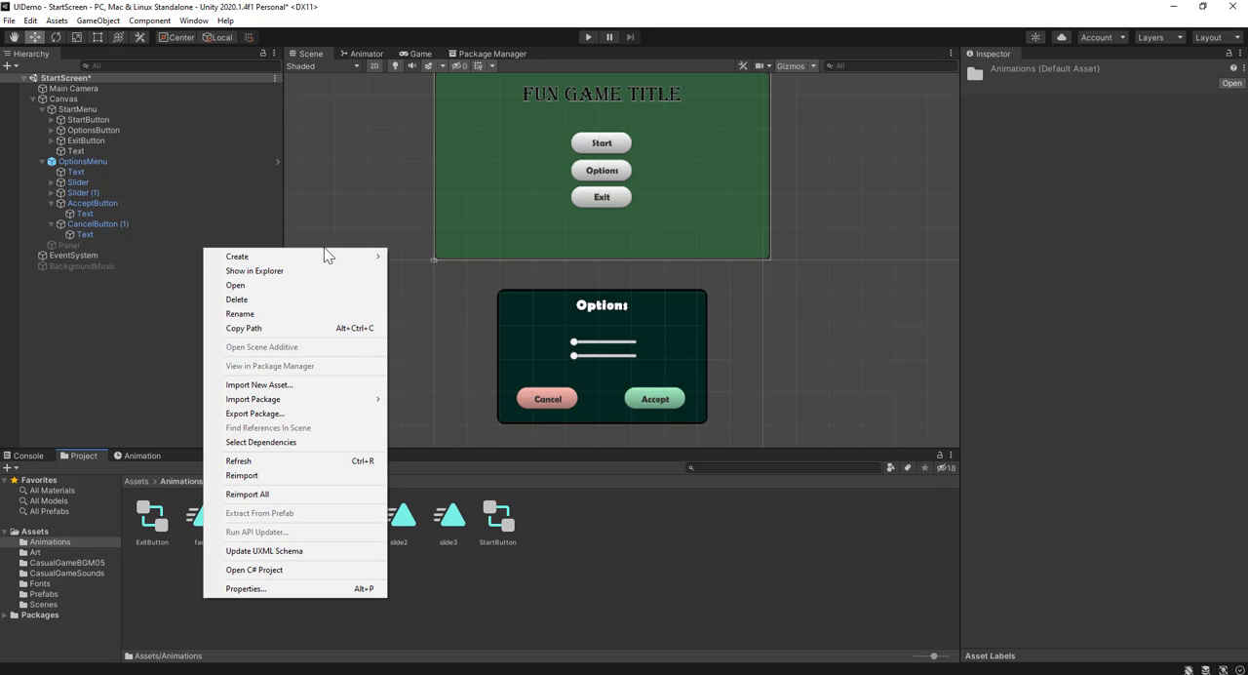
mouse_move(326, 254)
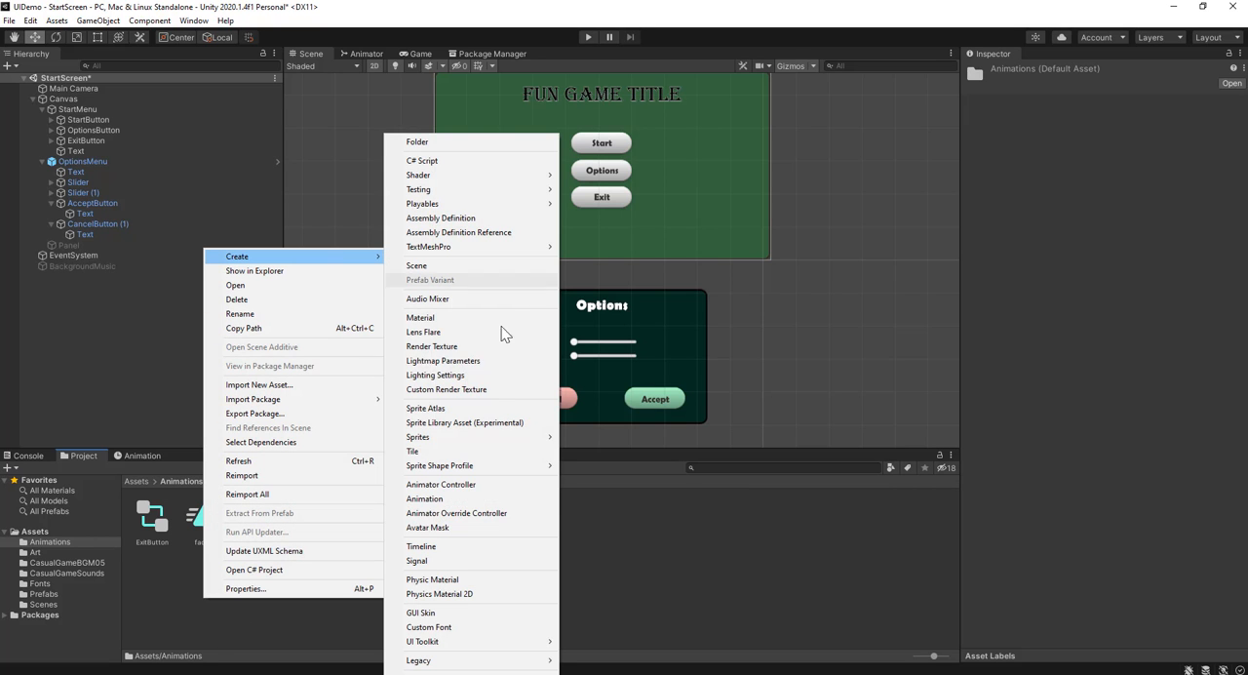
click(480, 497)
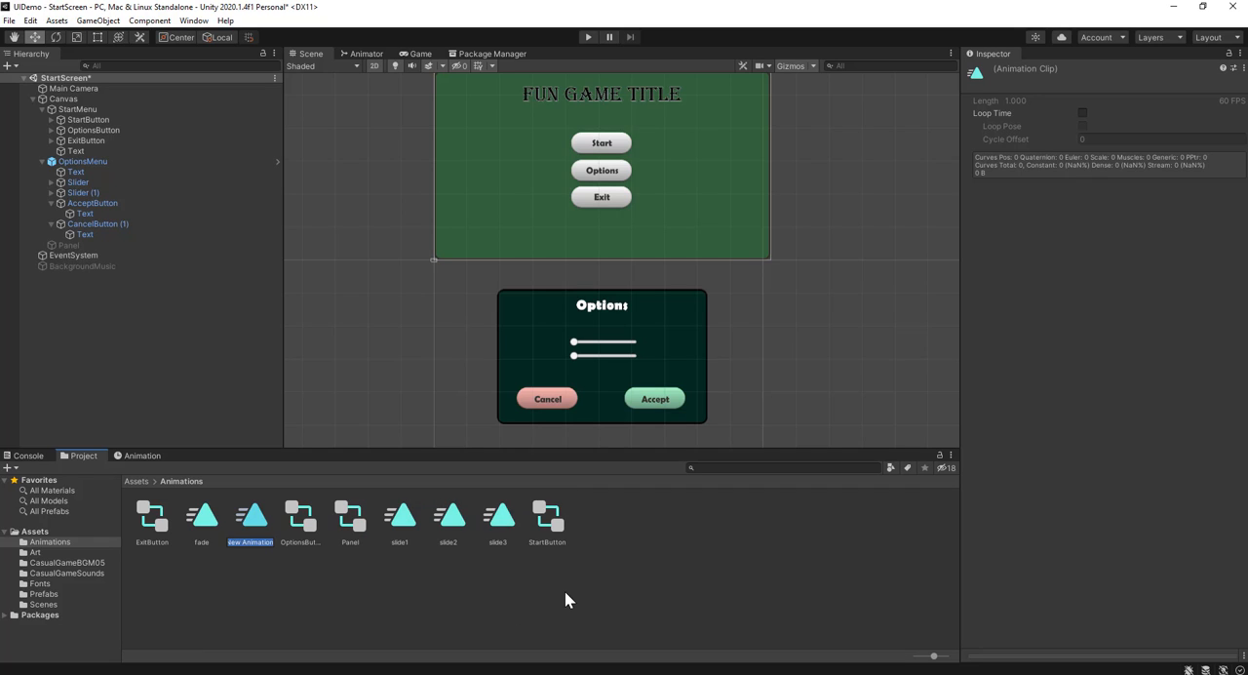
text(SlideIn)
key(Return)
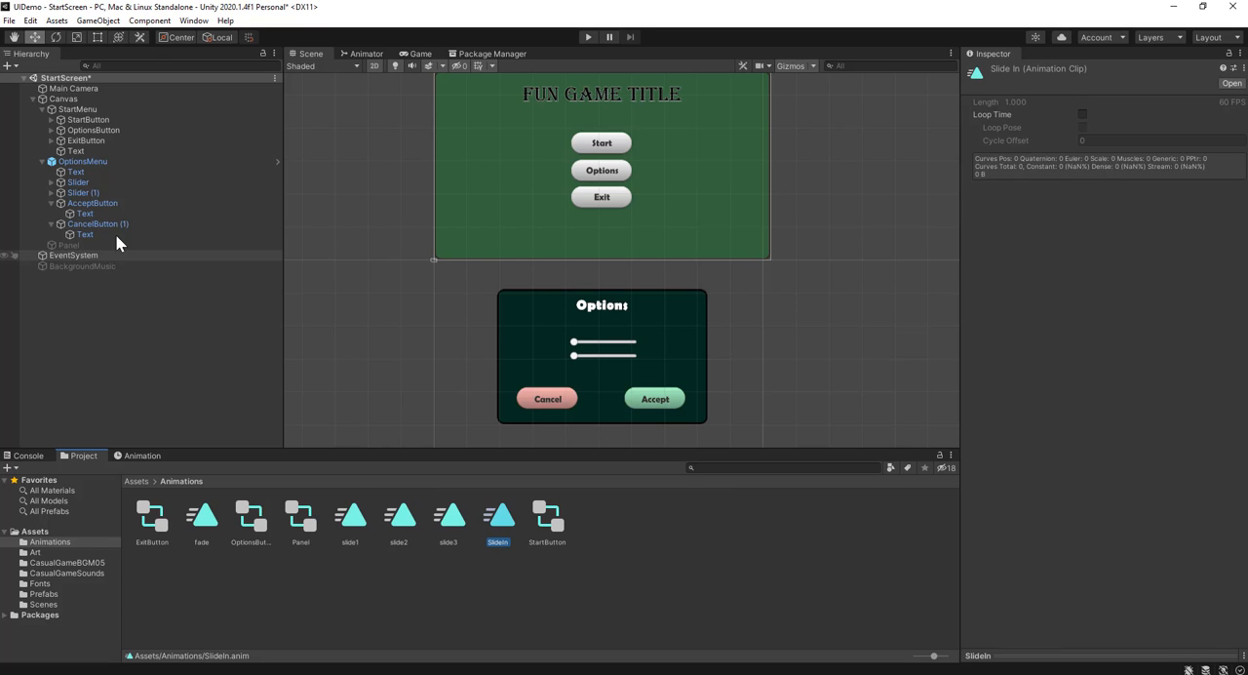
Attach the SlideIn clip to OptionsMenu and add its Rect Transform Anchored Position as an animated property
click(141, 166)
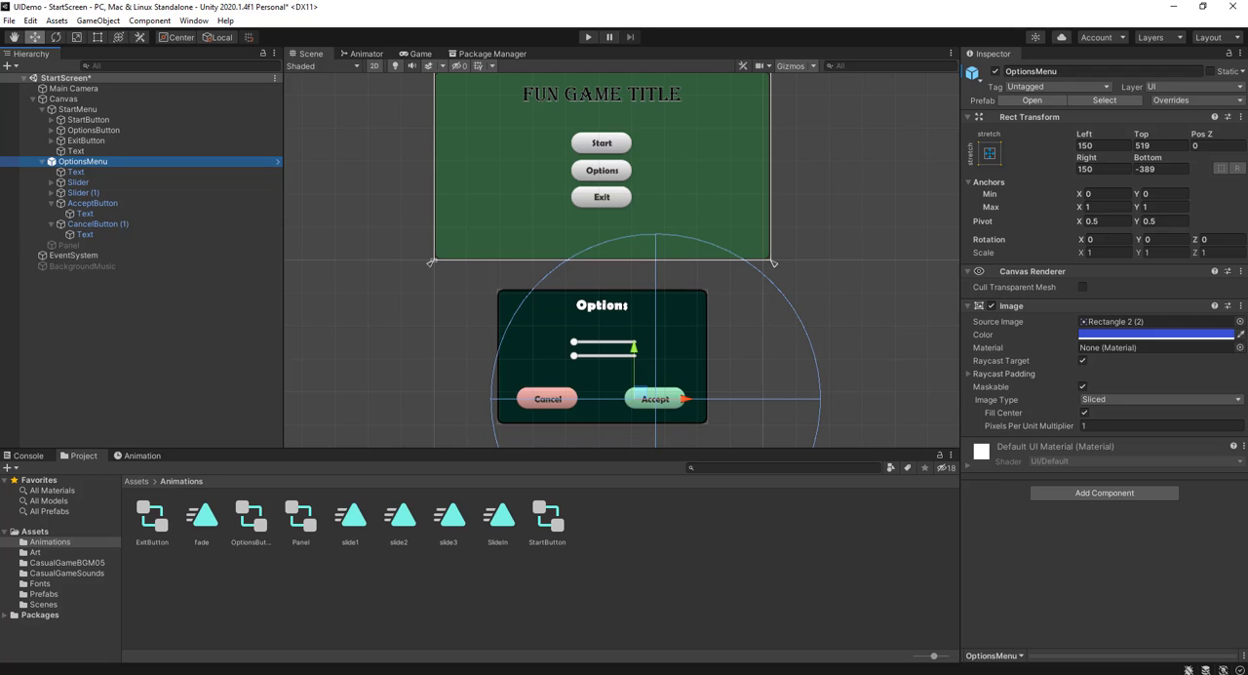
drag(514, 529, 1099, 502)
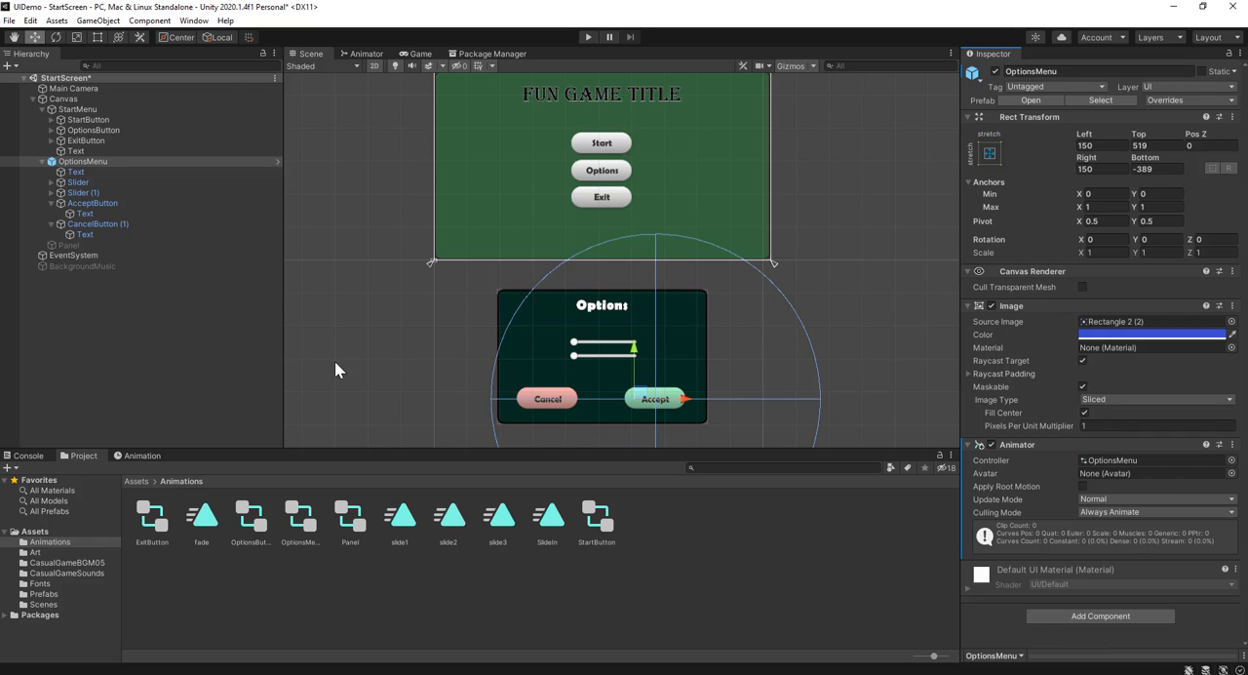
click(139, 457)
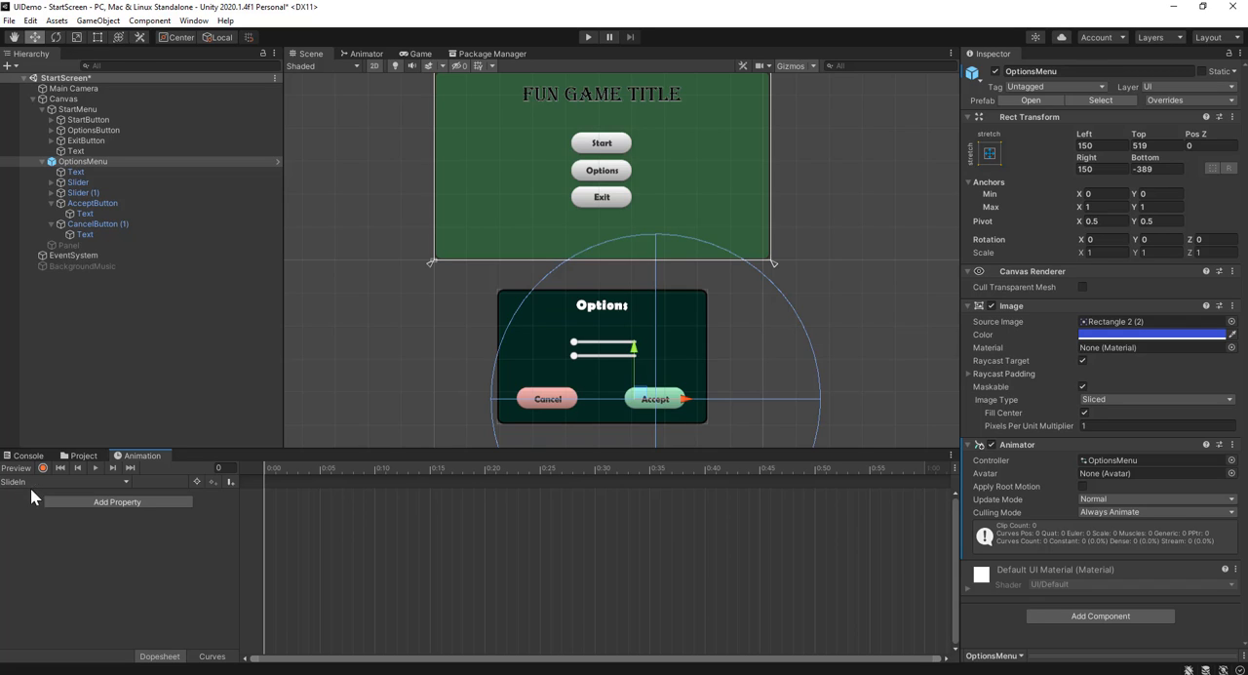
click(89, 503)
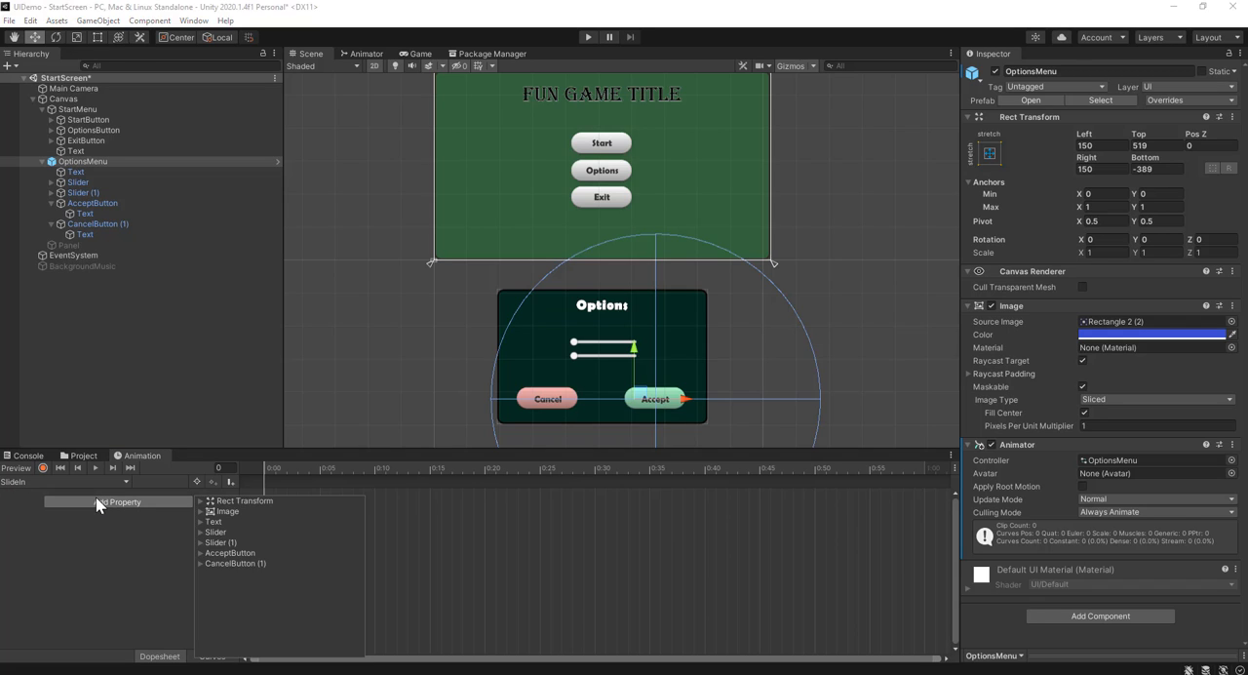
click(199, 501)
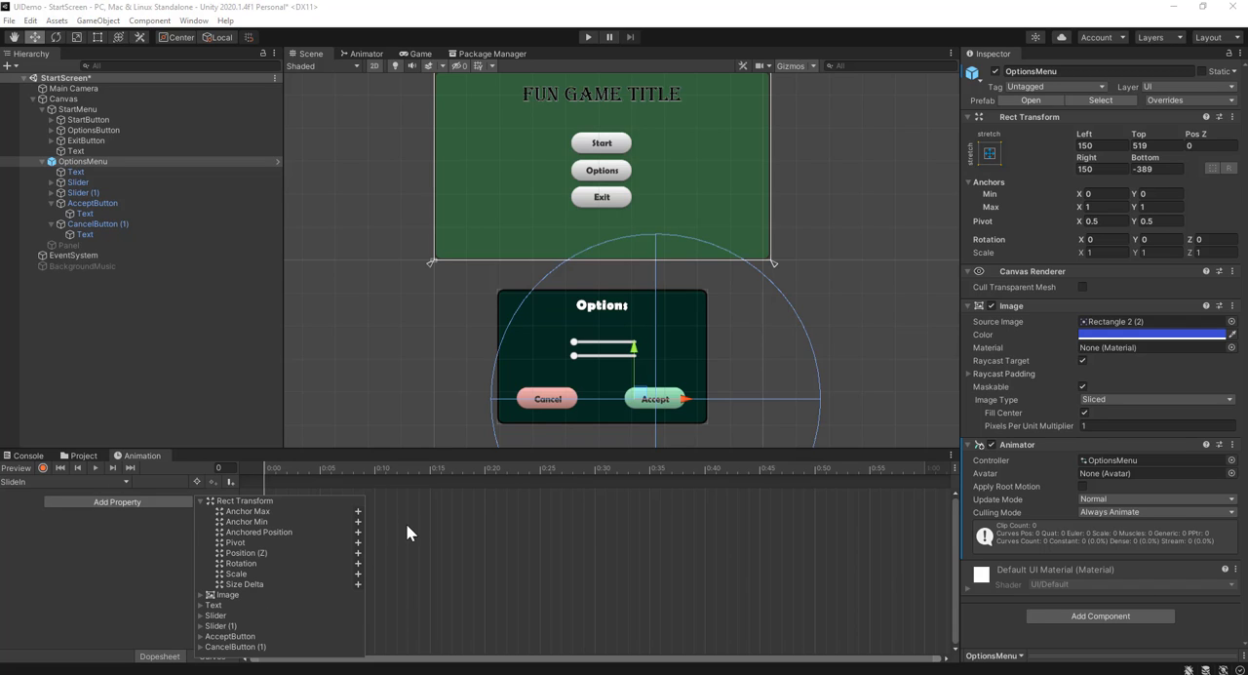
click(358, 533)
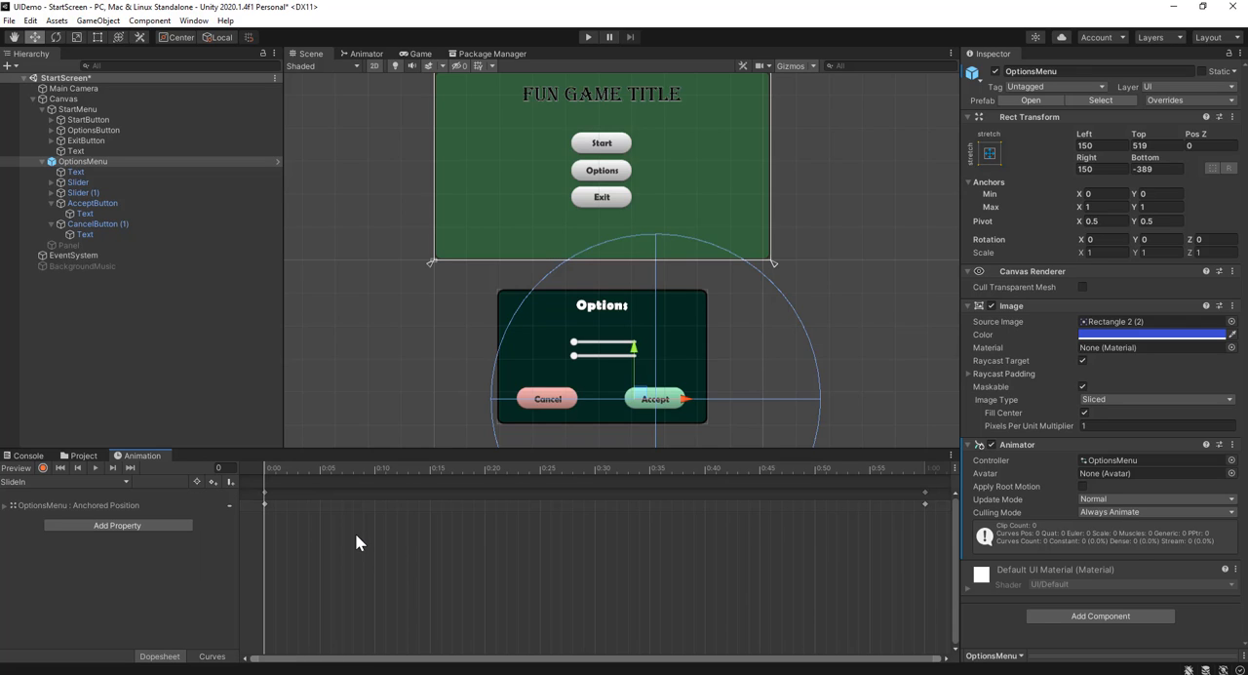
click(6, 506)
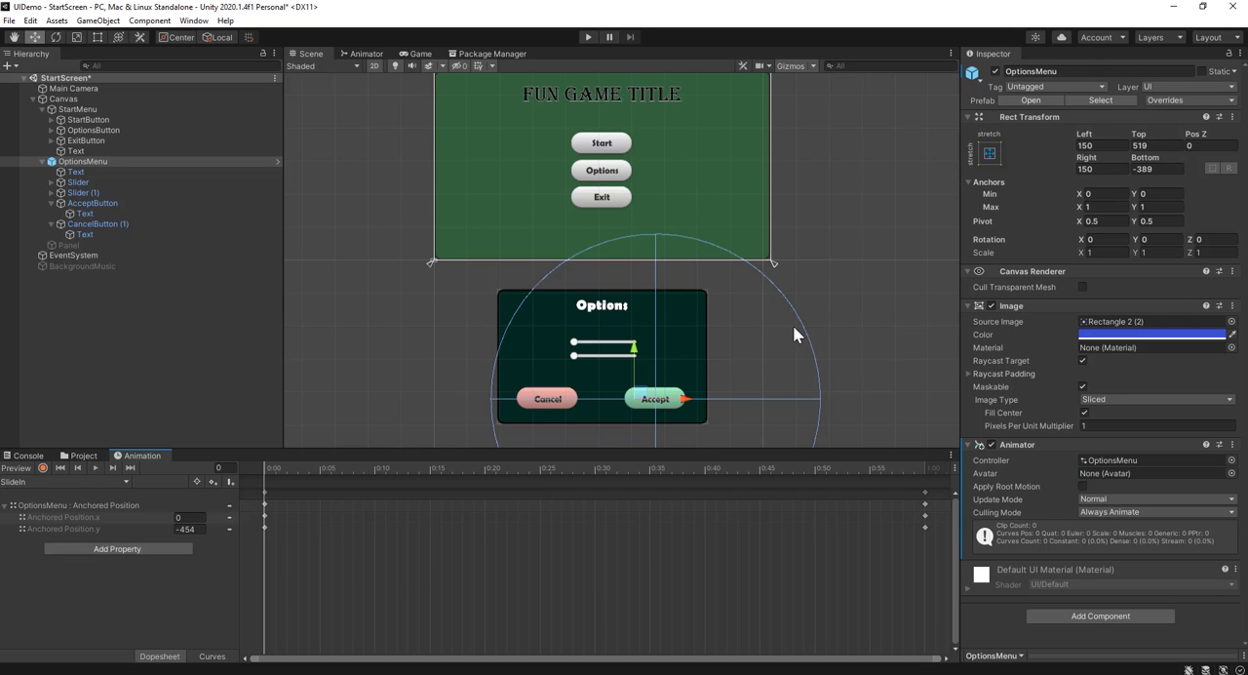
Key OptionsMenu at frame 60 after moving it straight up onto the canvas to Anchored Position y -22, and preview the clip
drag(274, 468, 922, 494)
click(927, 493)
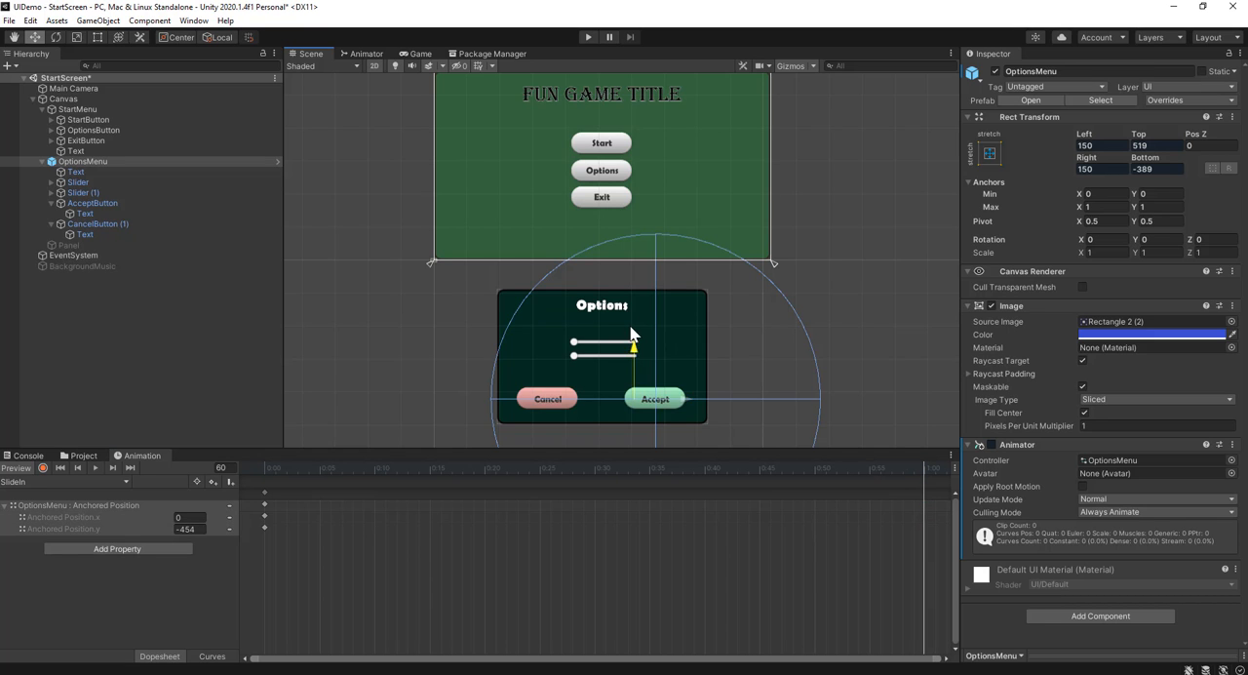
drag(628, 349, 617, 173)
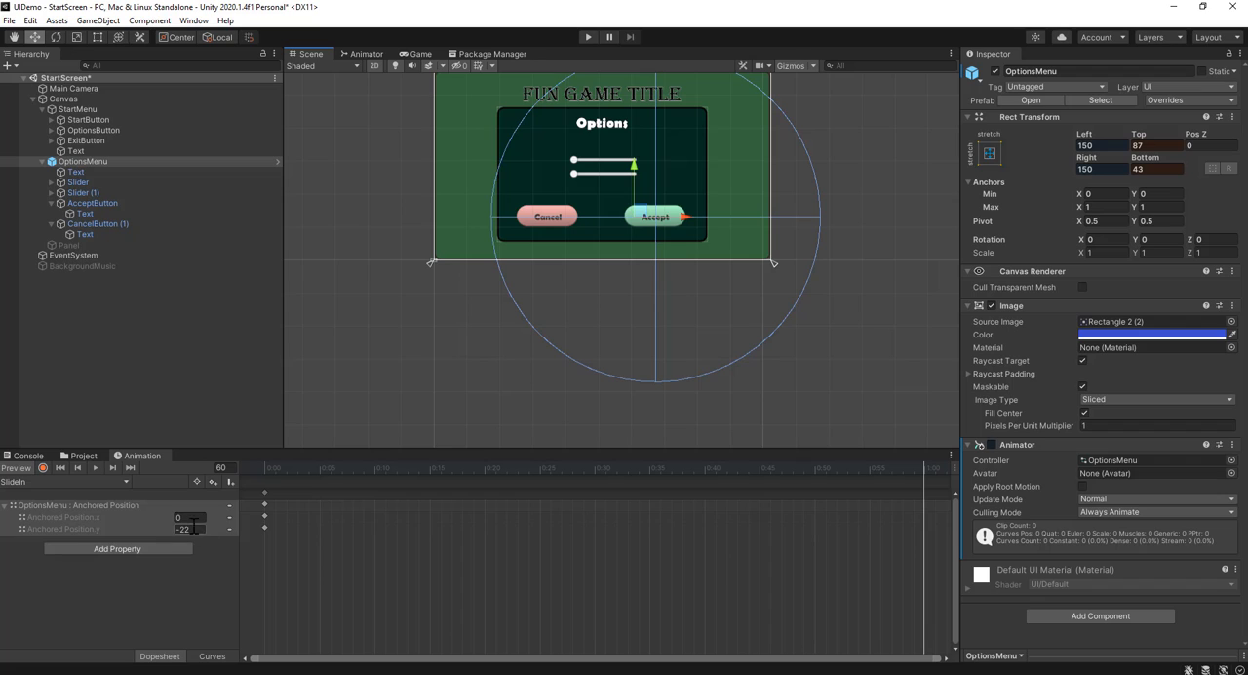
right_click(924, 498)
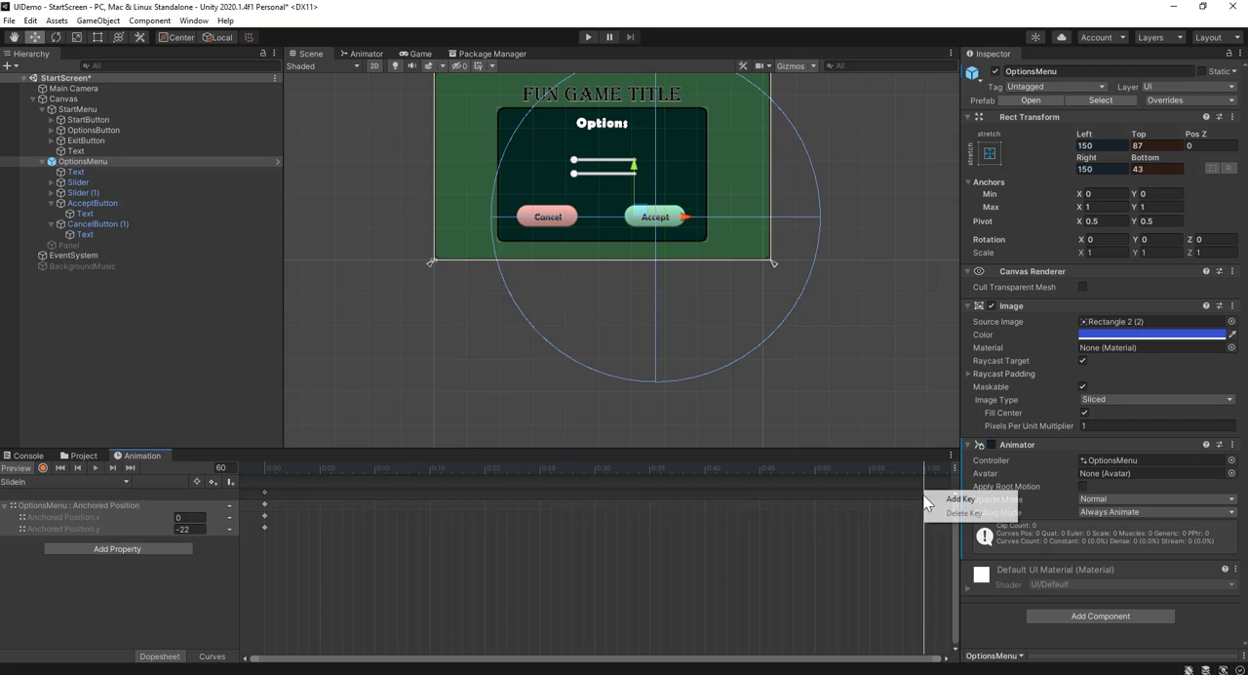
click(940, 497)
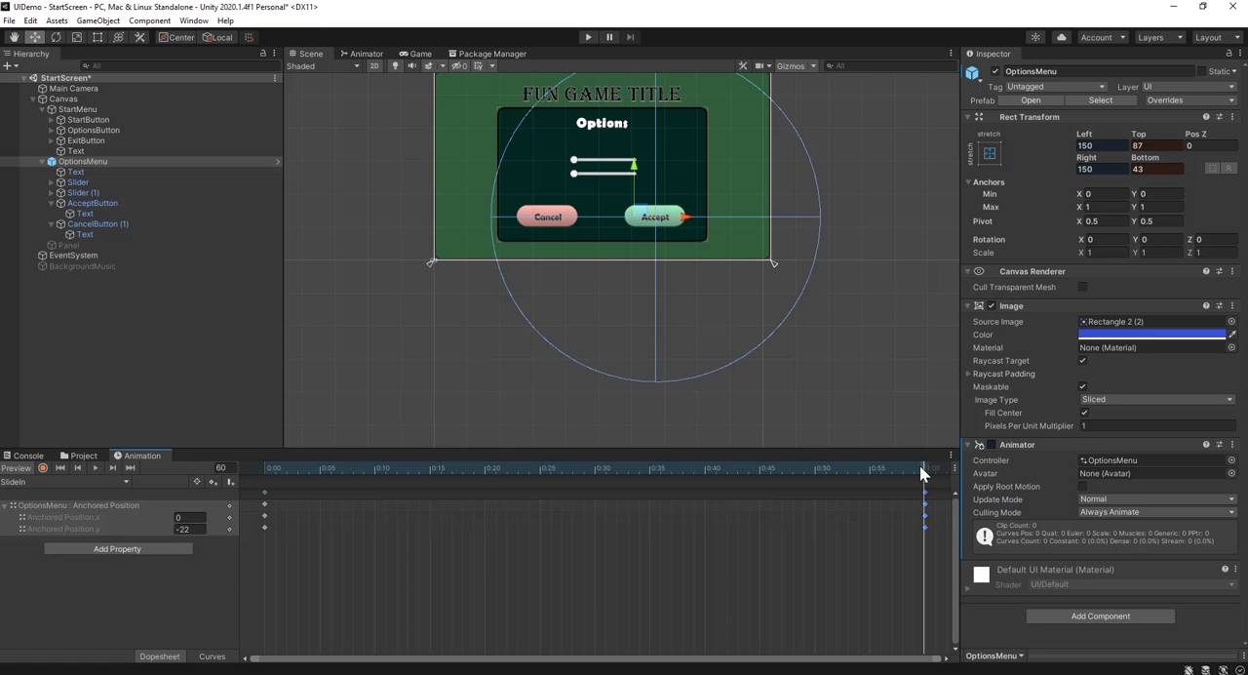
drag(919, 465, 207, 501)
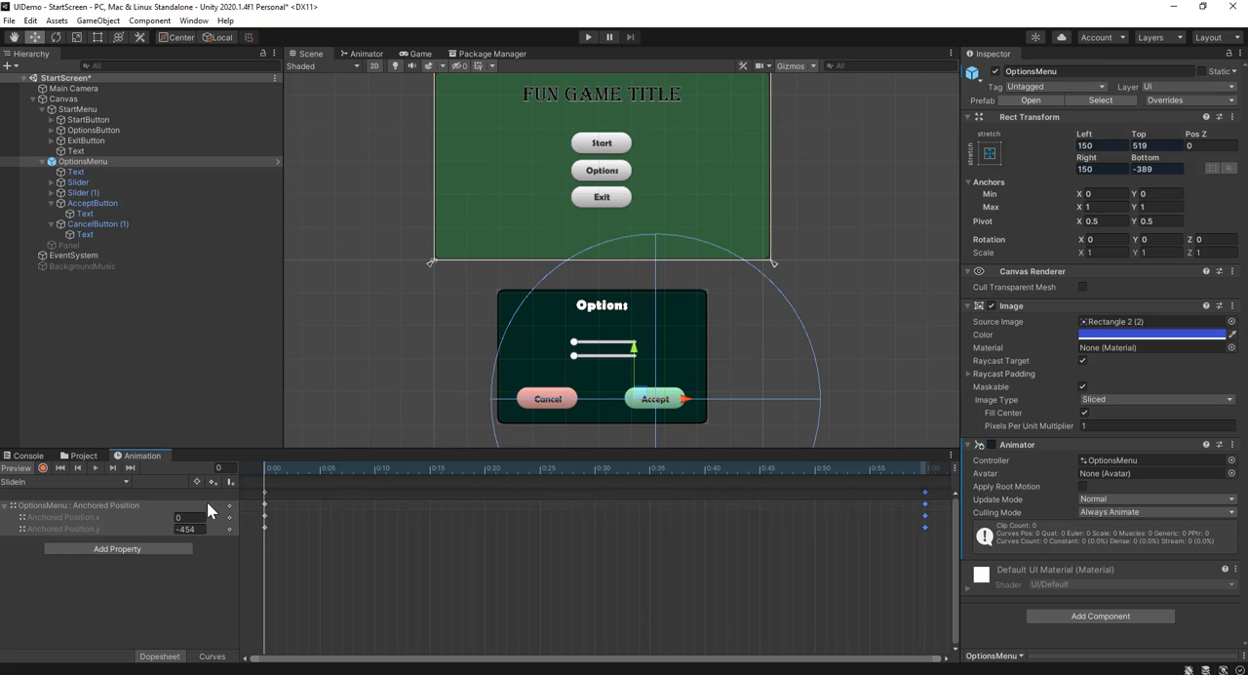
click(93, 468)
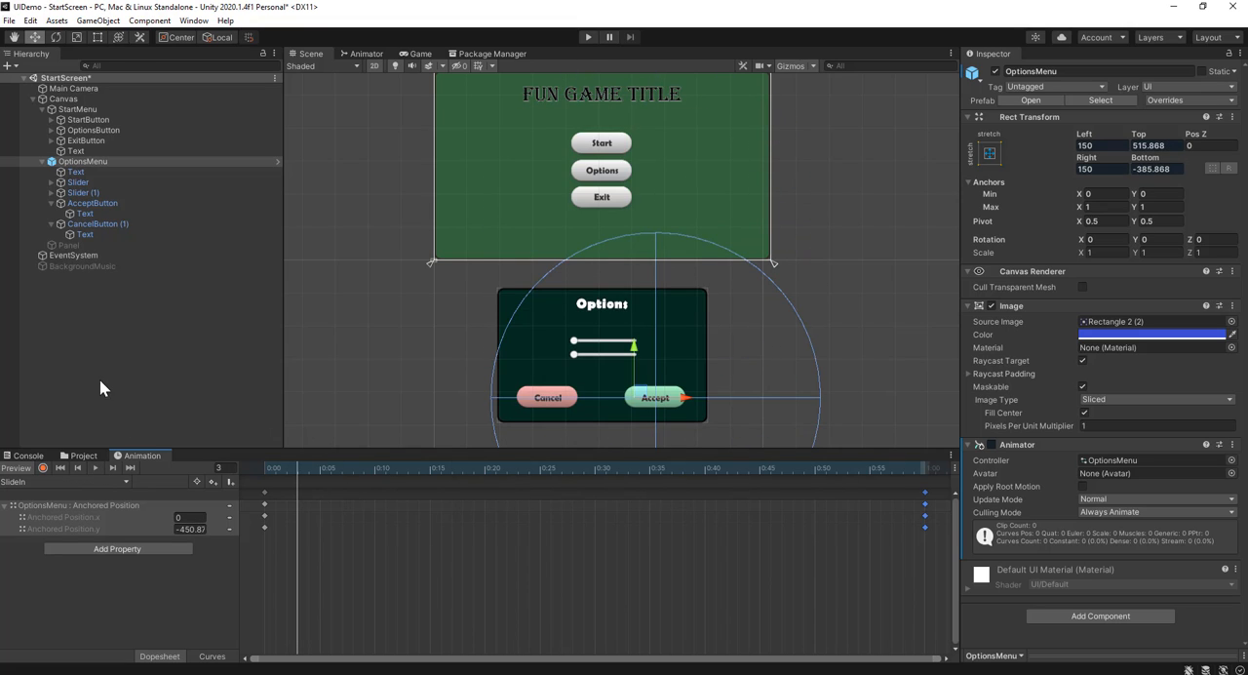
Review OptionsButton's On Click events, and in OptionsMenu's animator graph move the SlideIn state clear of Any State
click(94, 131)
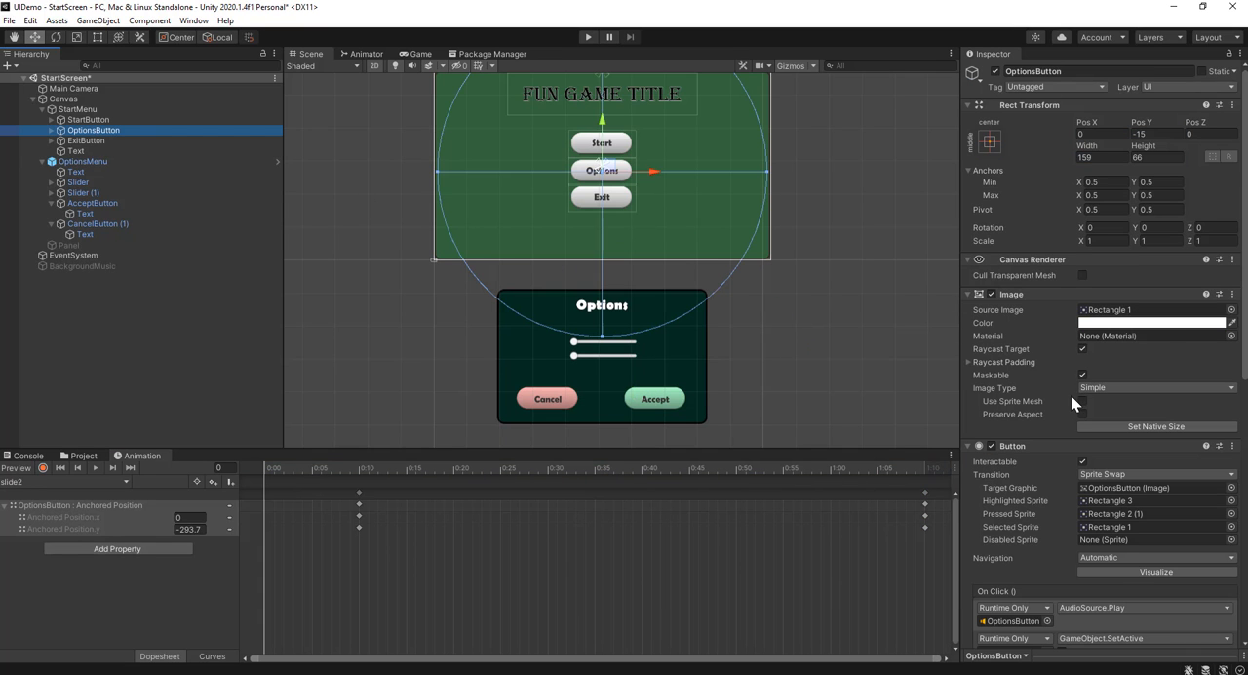
scroll(1070, 395, down, 8)
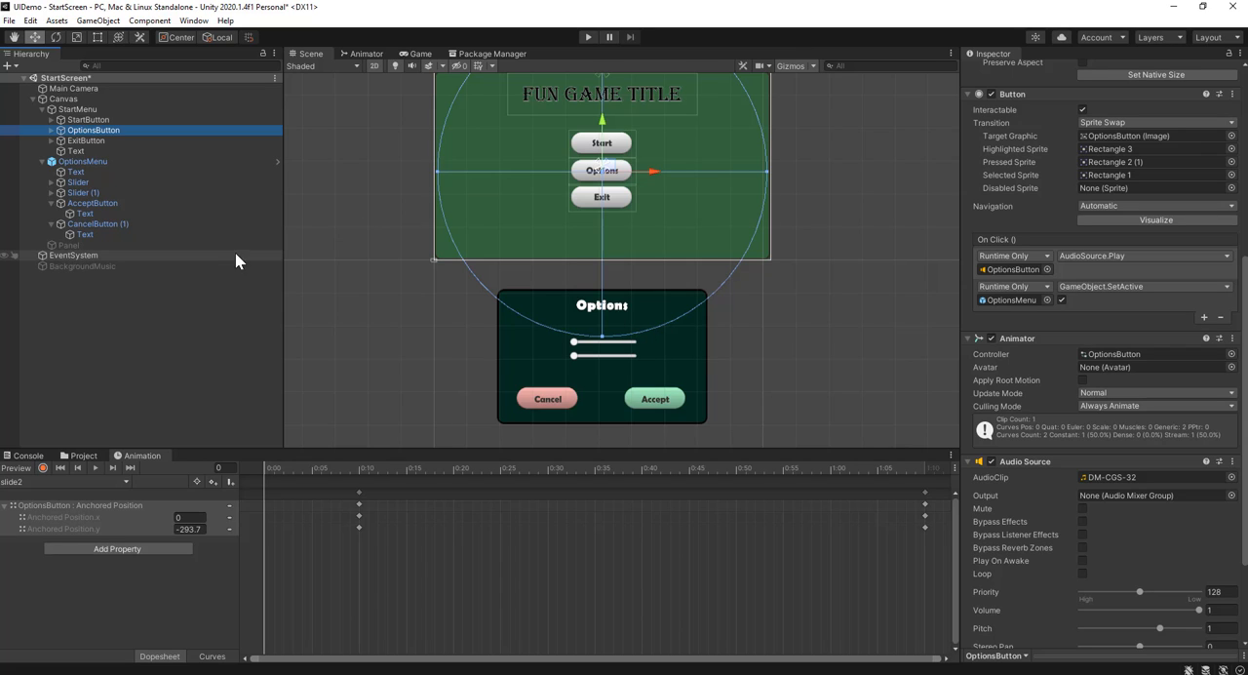
click(364, 54)
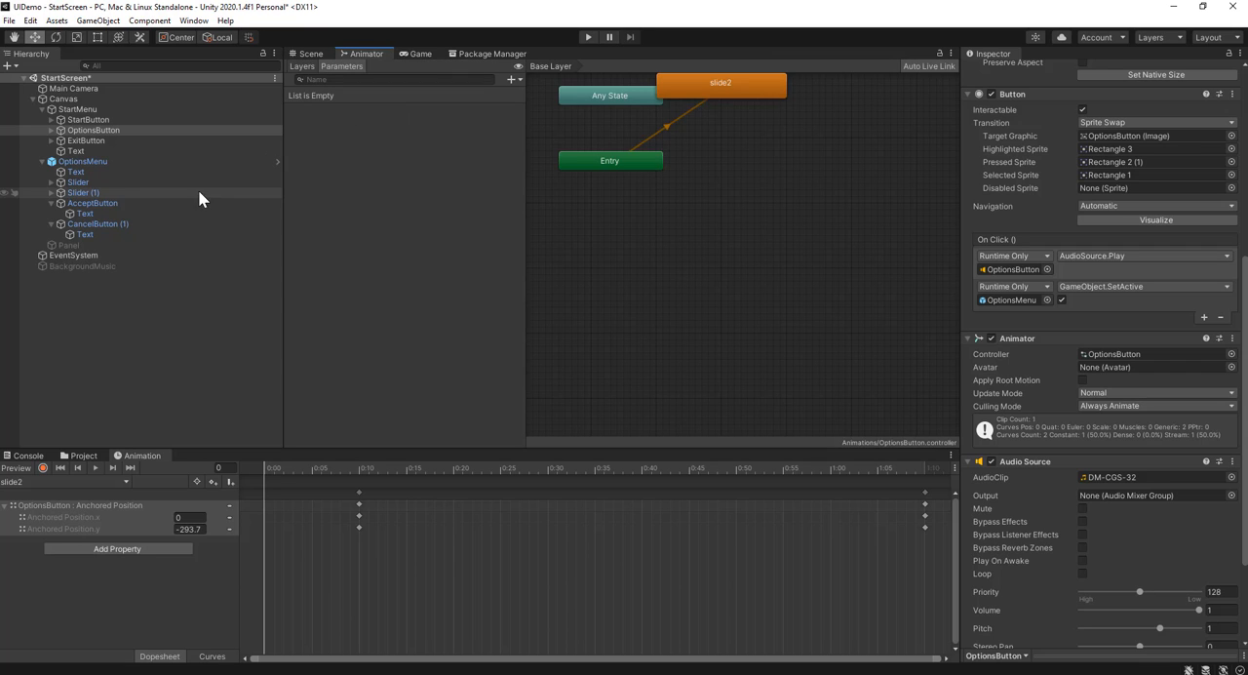
click(123, 163)
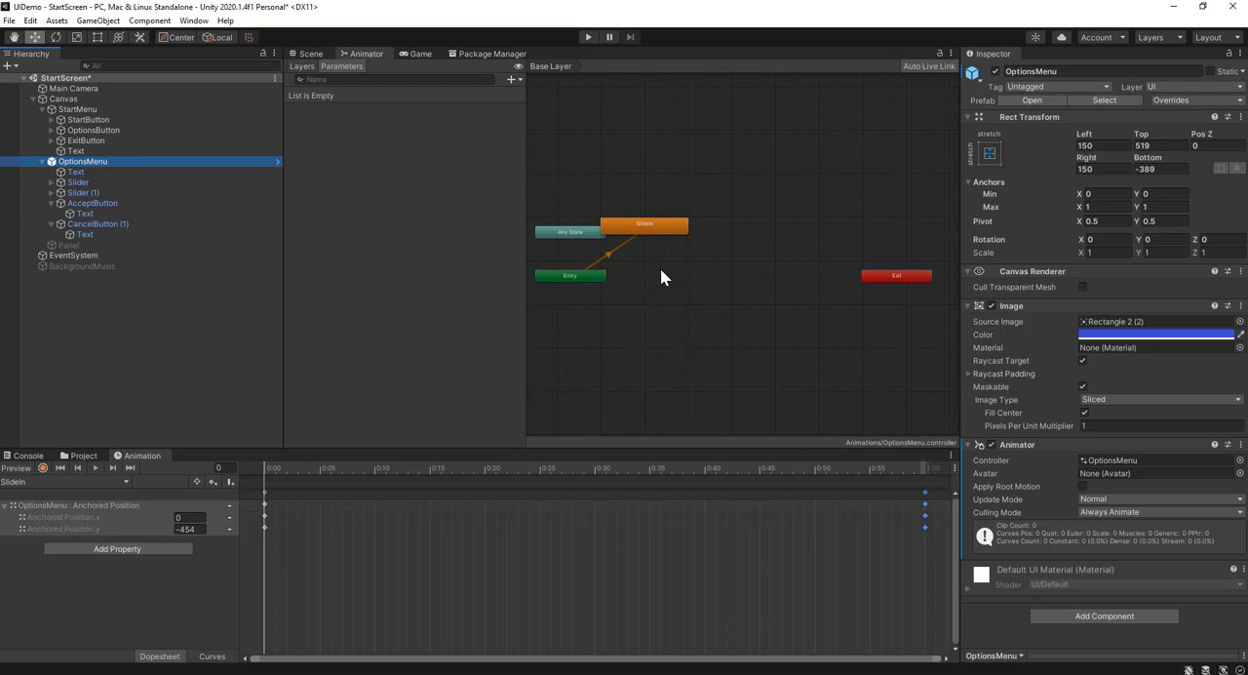
scroll(643, 232, up, 3)
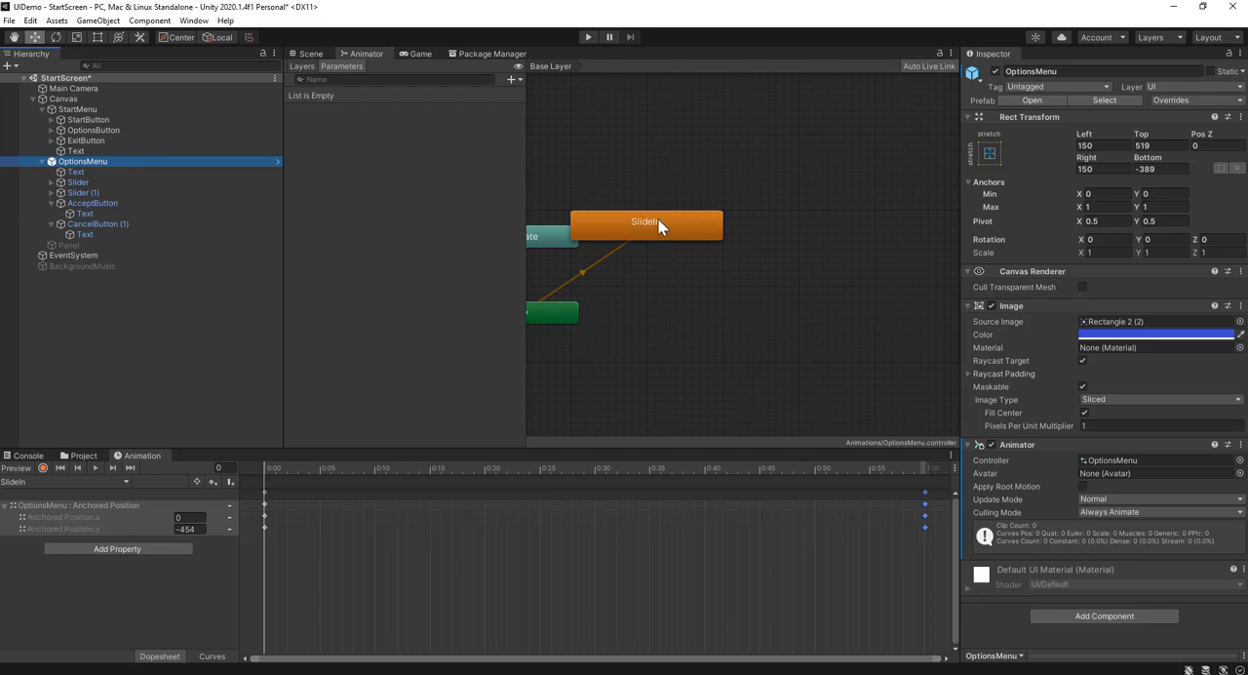
drag(658, 226, 794, 256)
scroll(652, 313, down, 3)
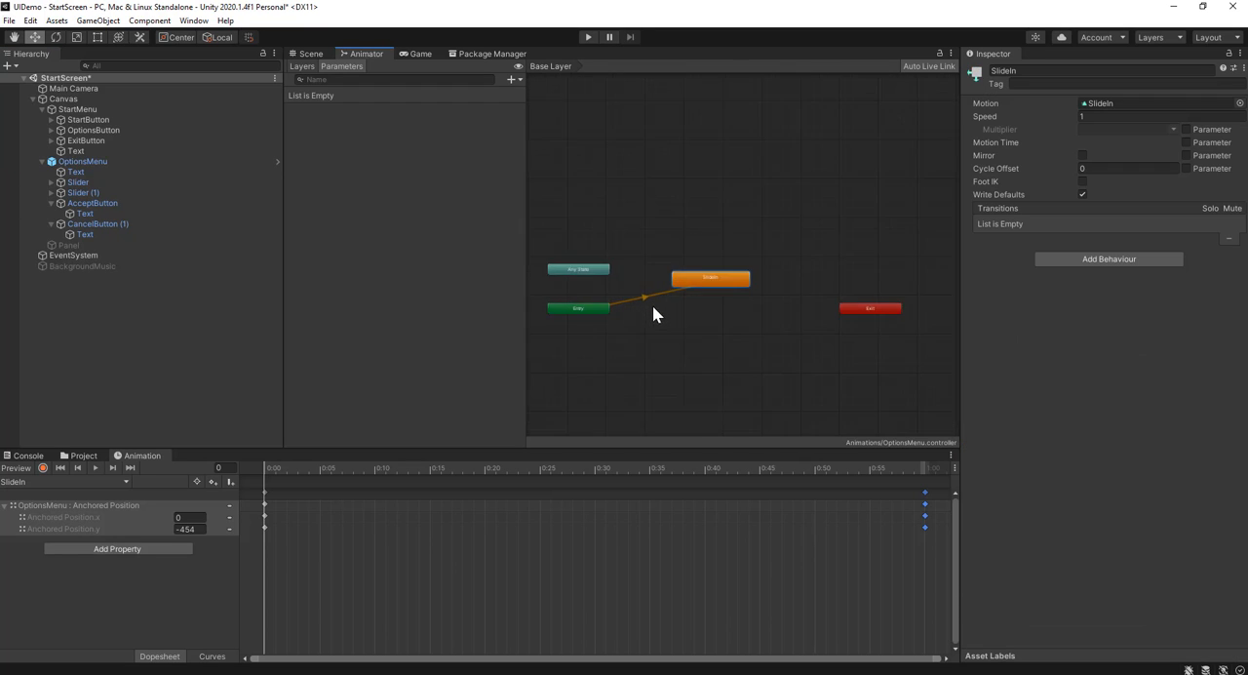
mouse_move(652, 305)
middle_down()
mouse_move(684, 280)
mouse_move(665, 290)
middle_up()
scroll(748, 205, up, 3)
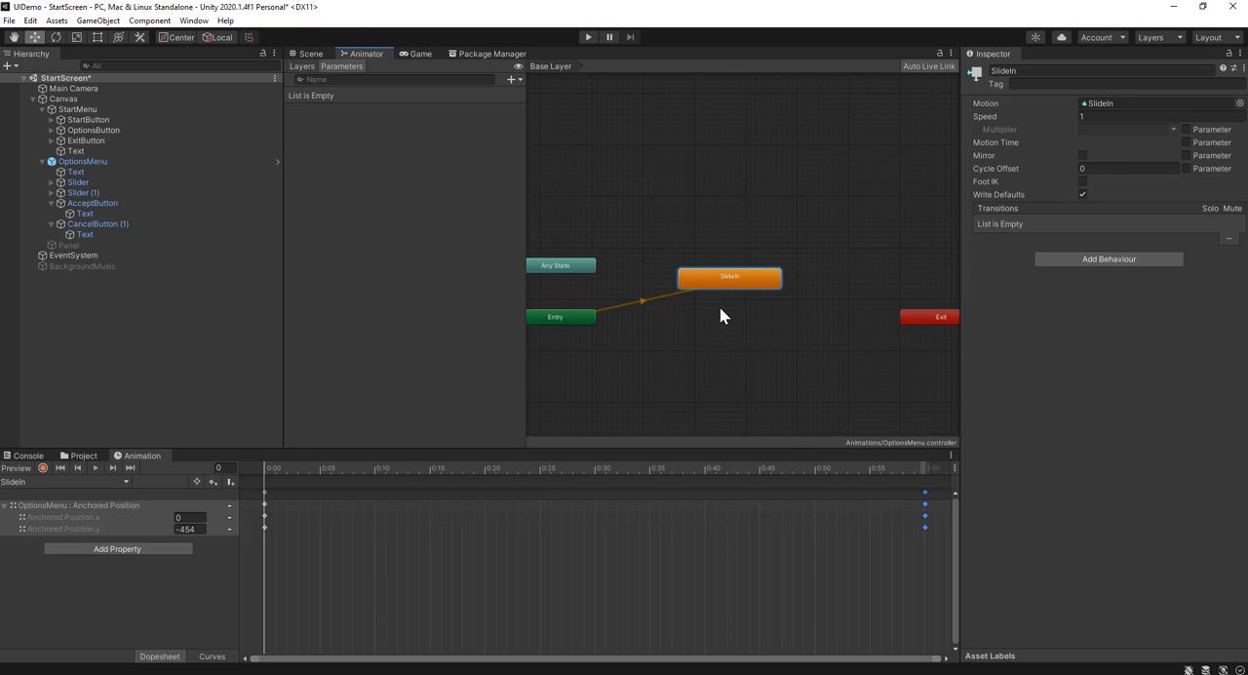
middle_drag(719, 315, 759, 291)
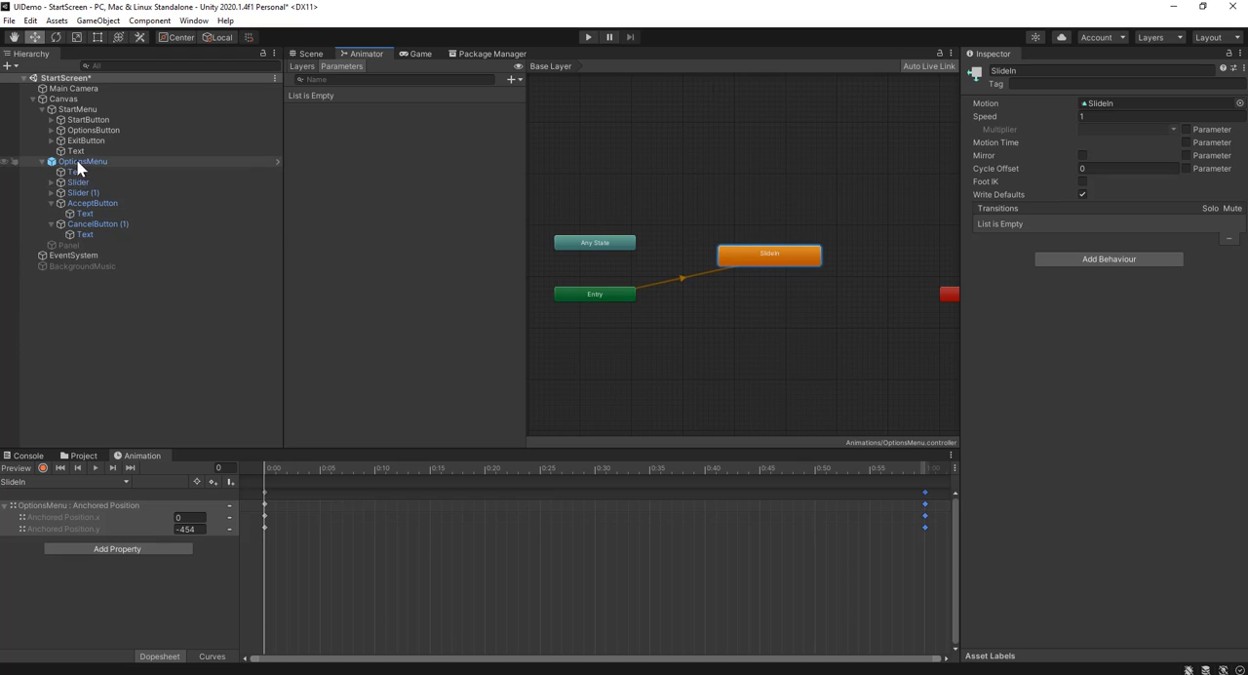
scroll(643, 348, down, 2)
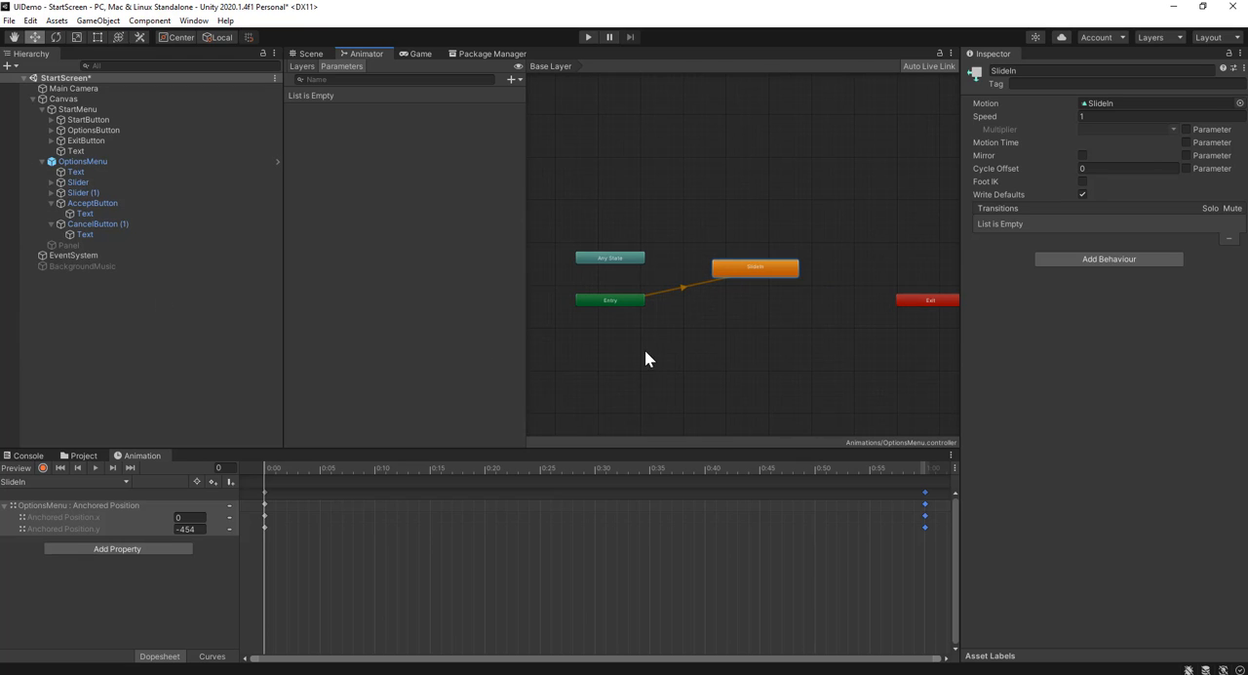
Create an empty state in the animator graph, set it as the layer default state, and place it just below Entry
right_click(696, 331)
mouse_move(736, 339)
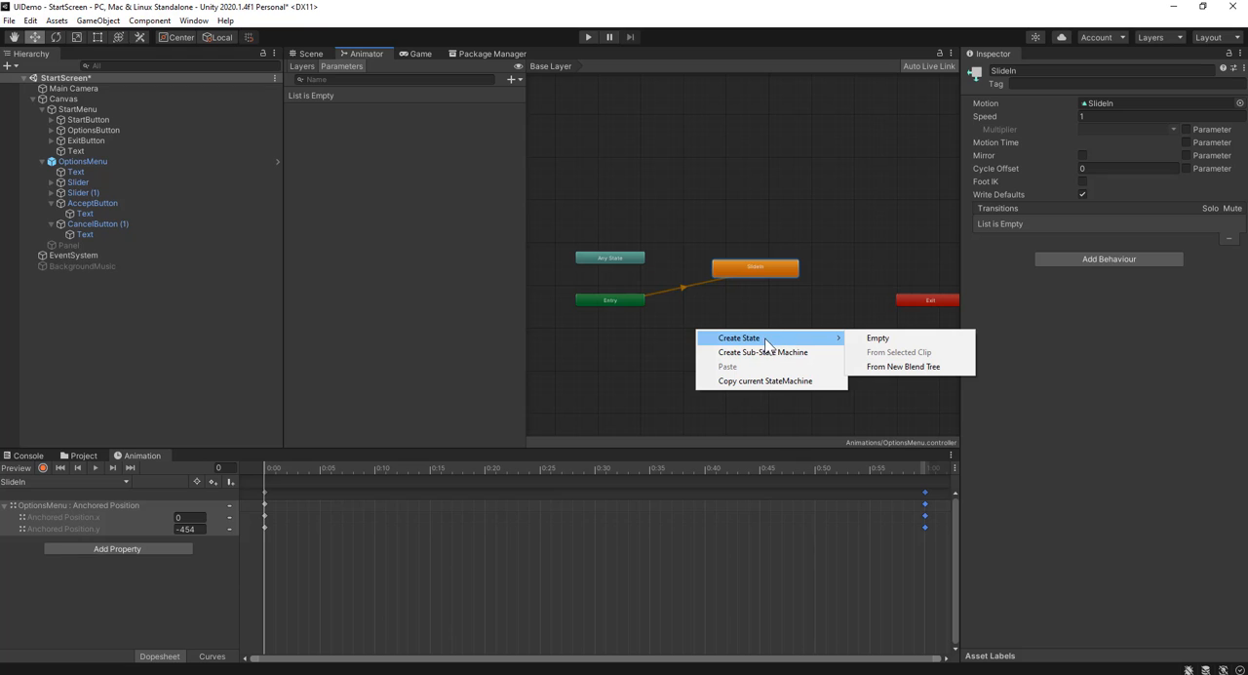
click(880, 340)
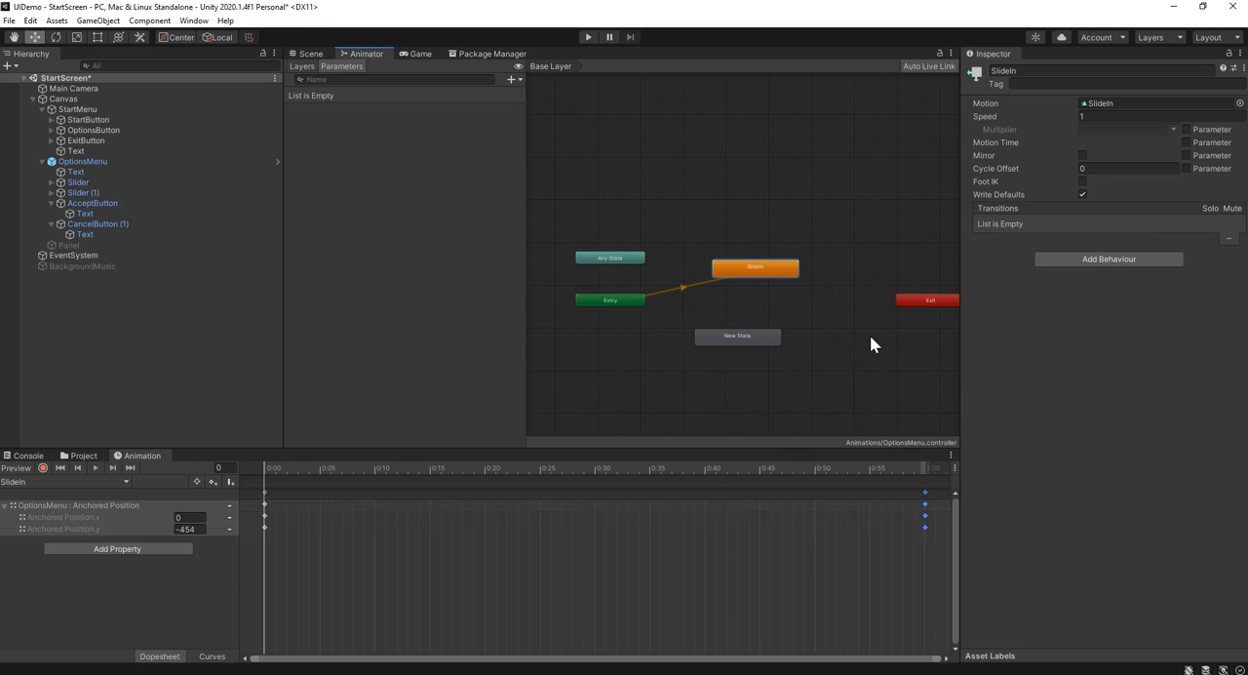
scroll(731, 341, up, 3)
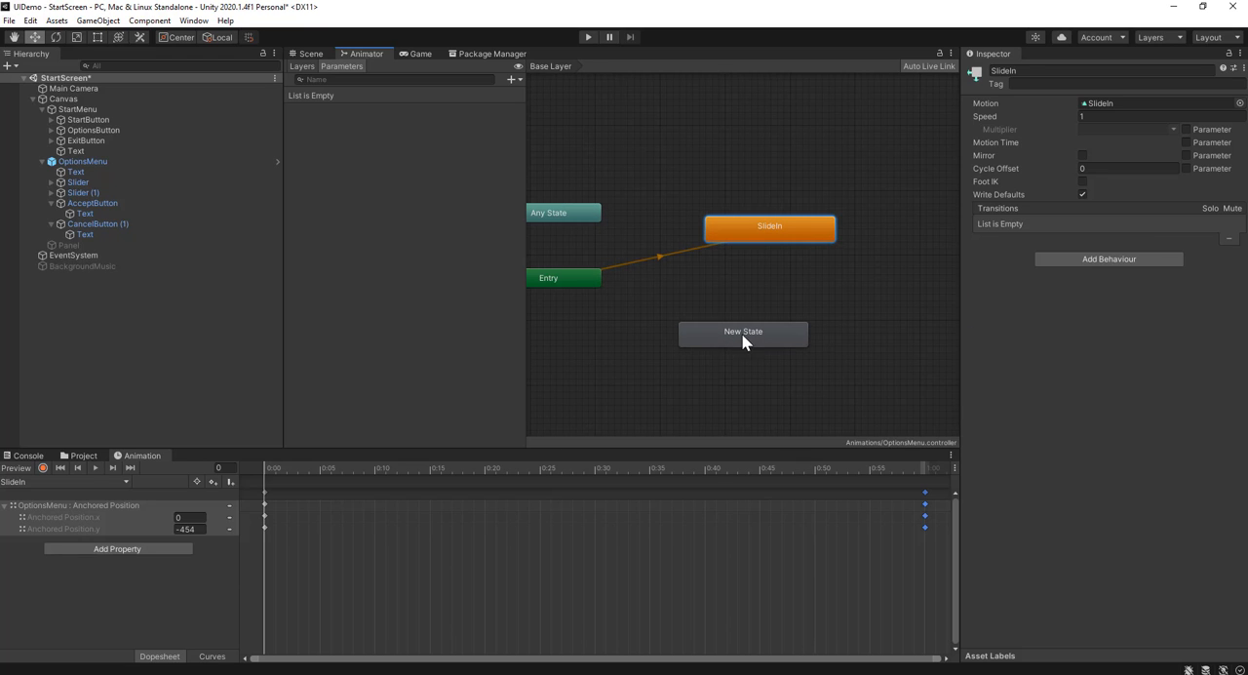
click(774, 292)
drag(775, 292, 735, 318)
right_click(734, 323)
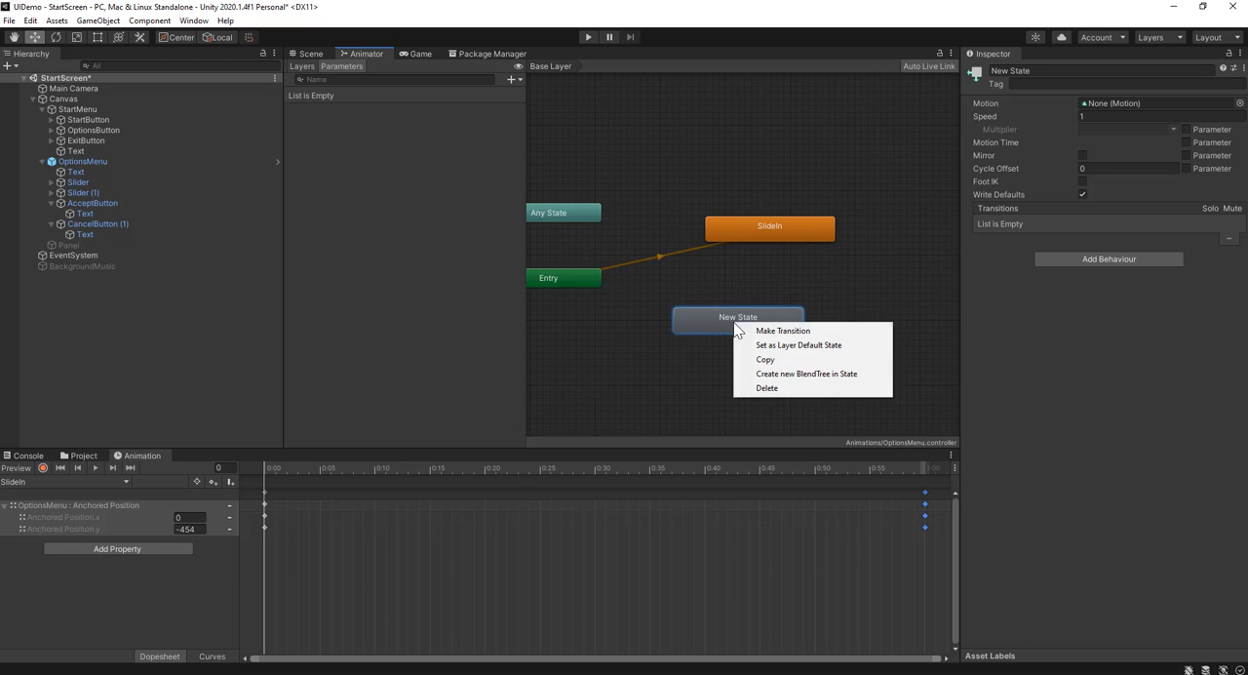
click(816, 345)
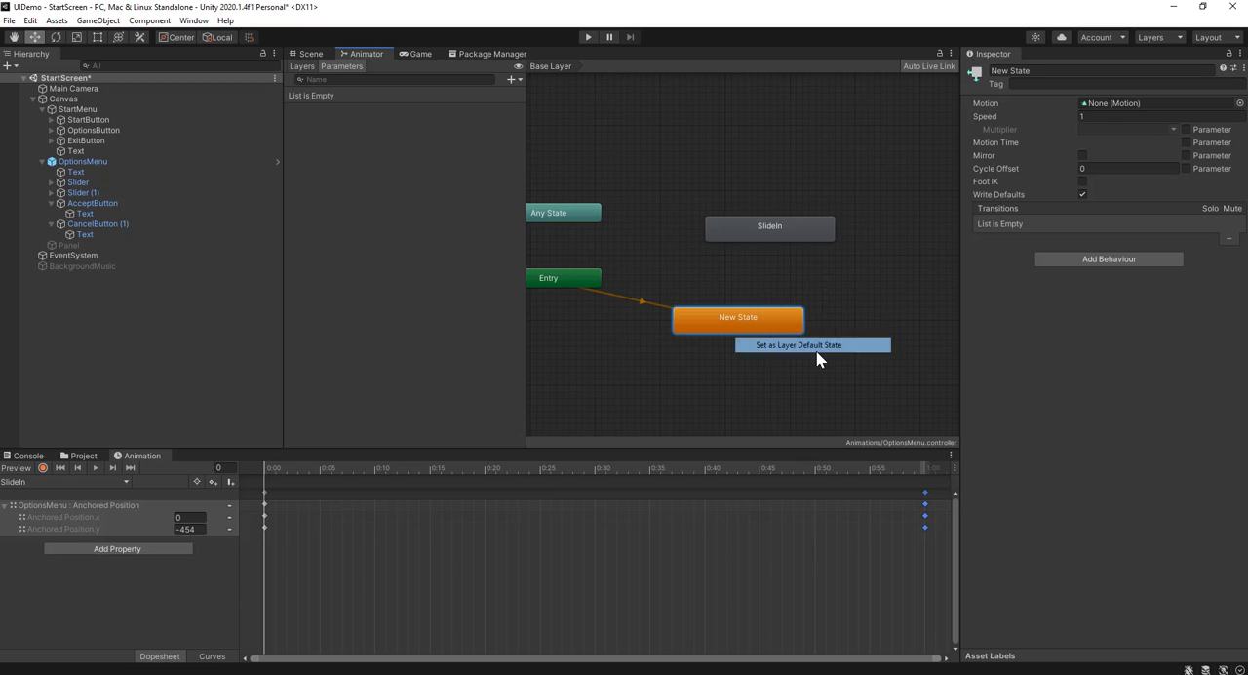
scroll(624, 334, down, 2)
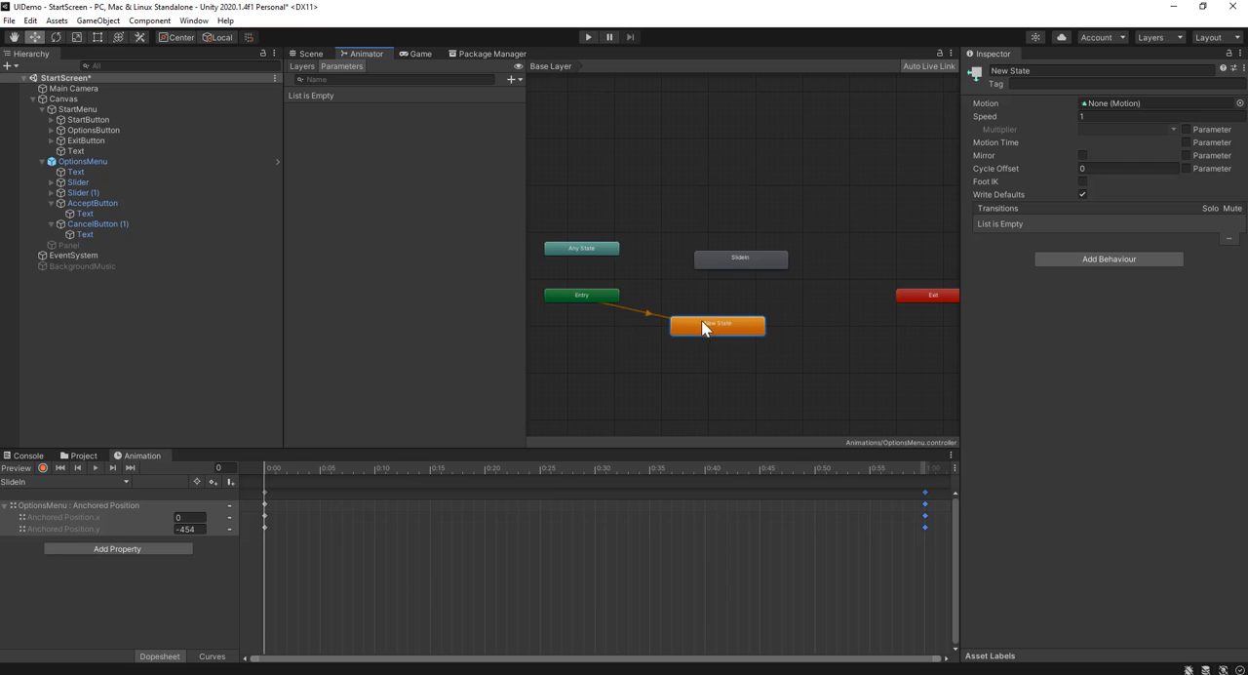
drag(701, 325, 636, 334)
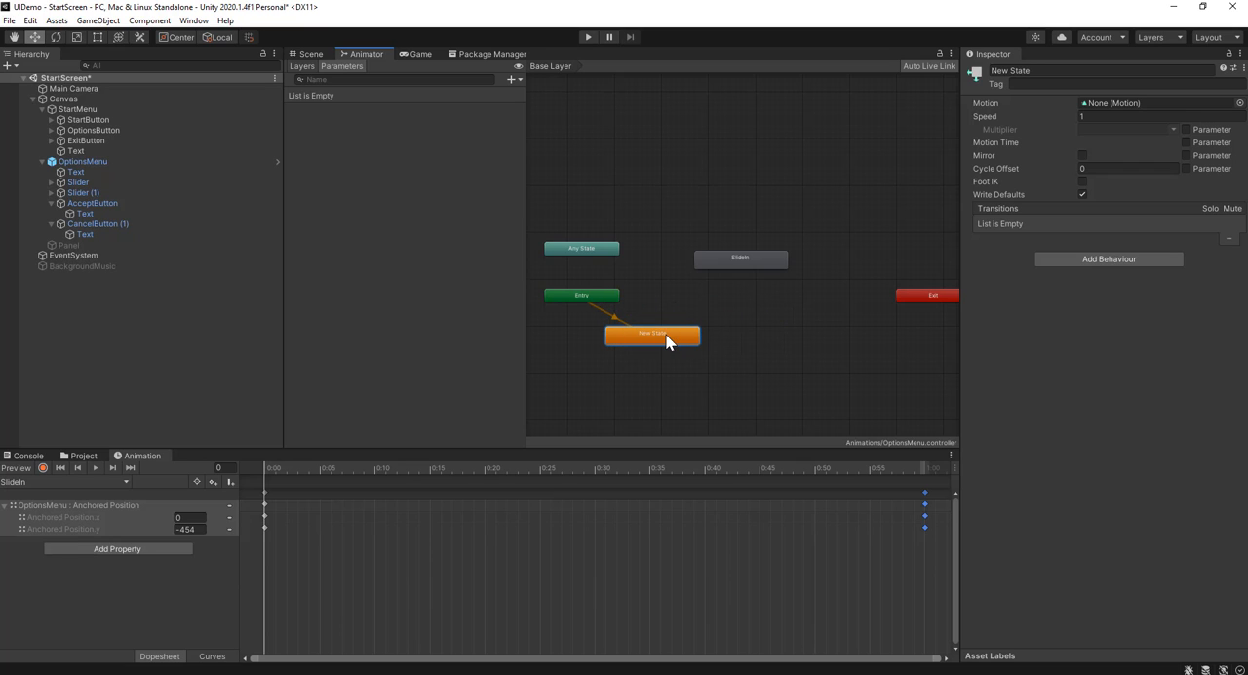
Make a transition from New State to SlideIn and select it
right_click(666, 335)
click(684, 344)
click(740, 264)
click(739, 262)
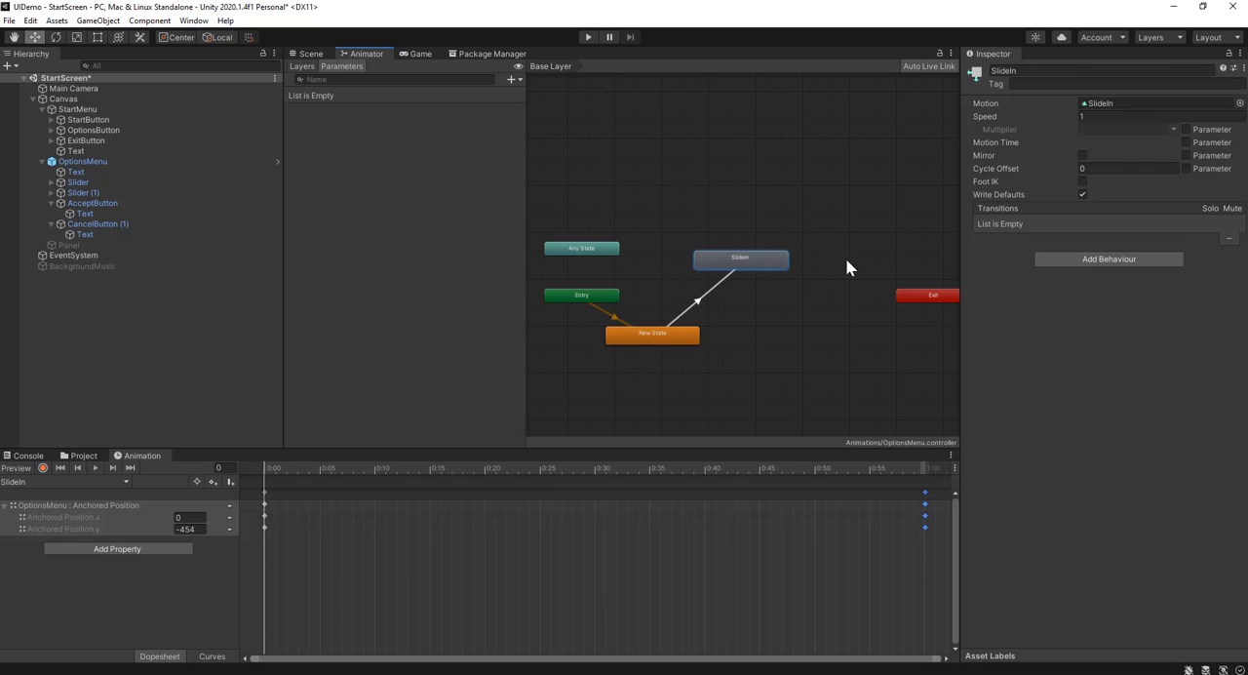
click(698, 302)
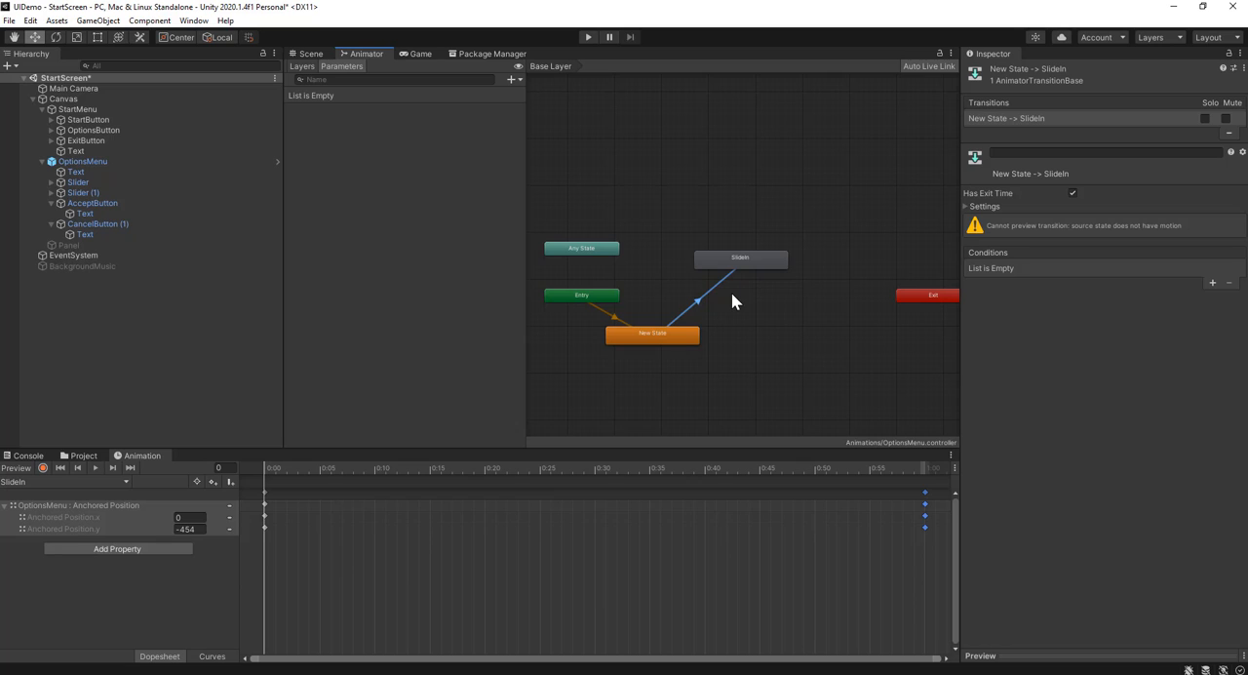
Add a Trigger parameter named OptionsIn to the OptionsMenu animator controller
click(308, 66)
click(339, 66)
click(514, 80)
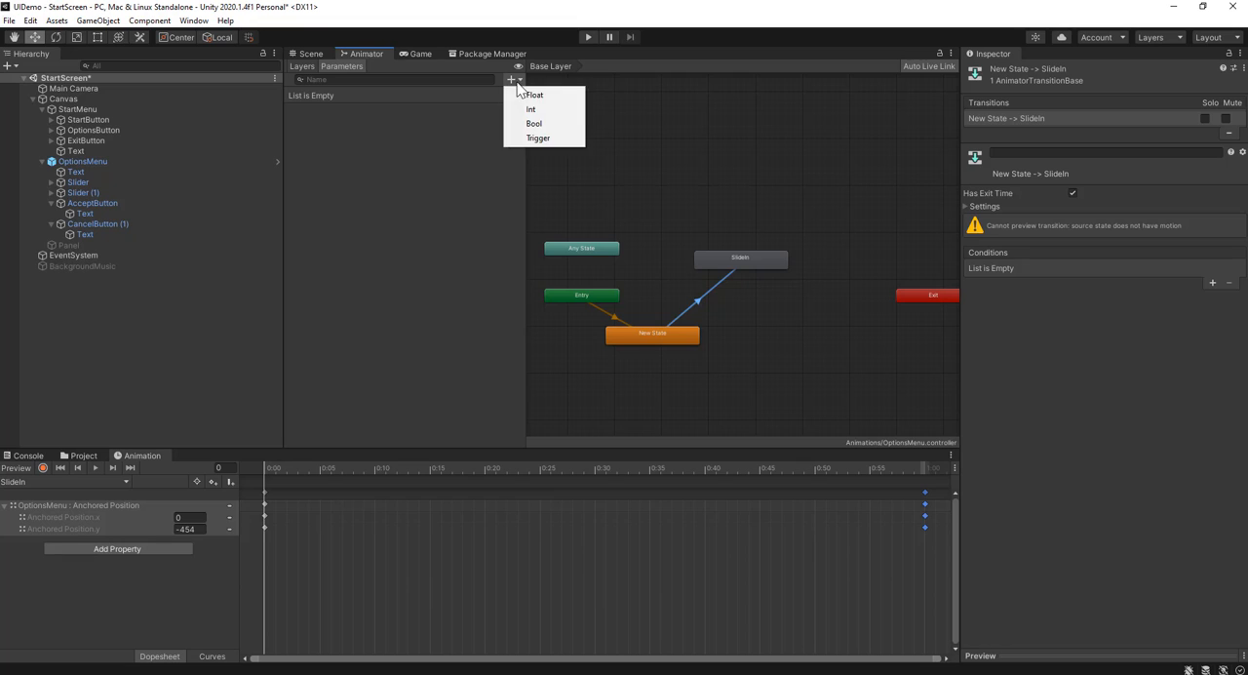
click(555, 139)
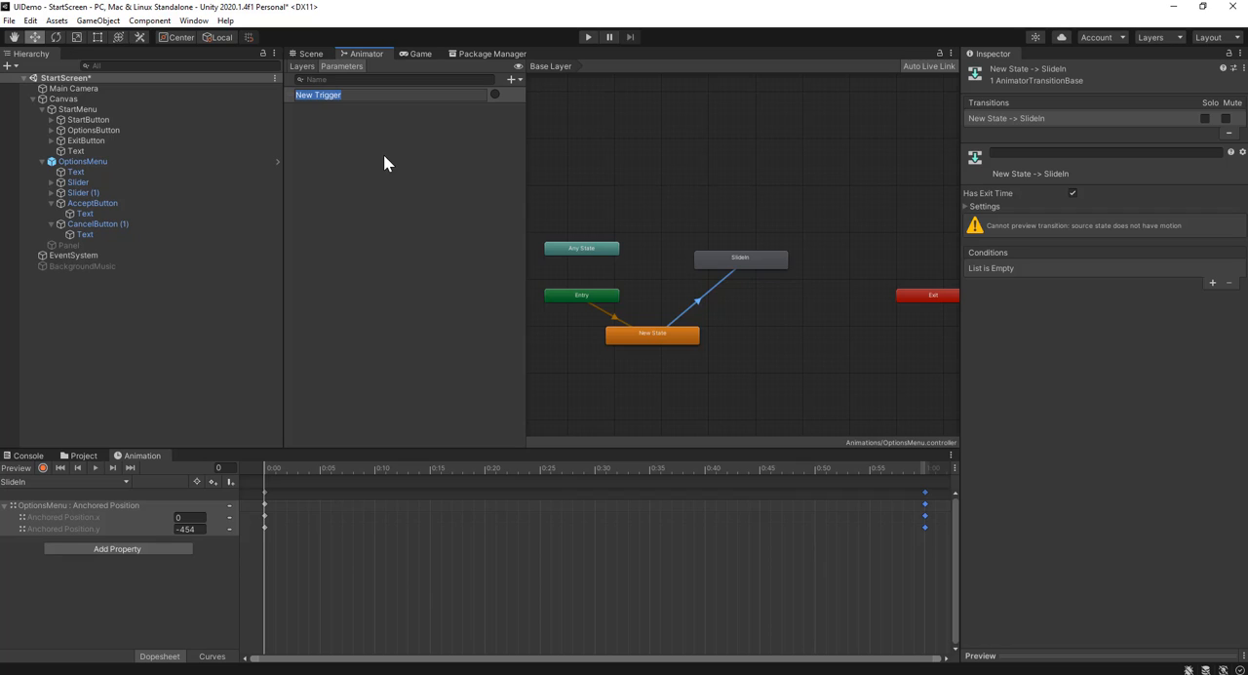
text(O)
key(BackSpace)
text(Slide)
key(BackSpace)
key(BackSpace)
key(BackSpace)
key(BackSpace)
key(BackSpace)
text(OptionsIn)
key(Return)
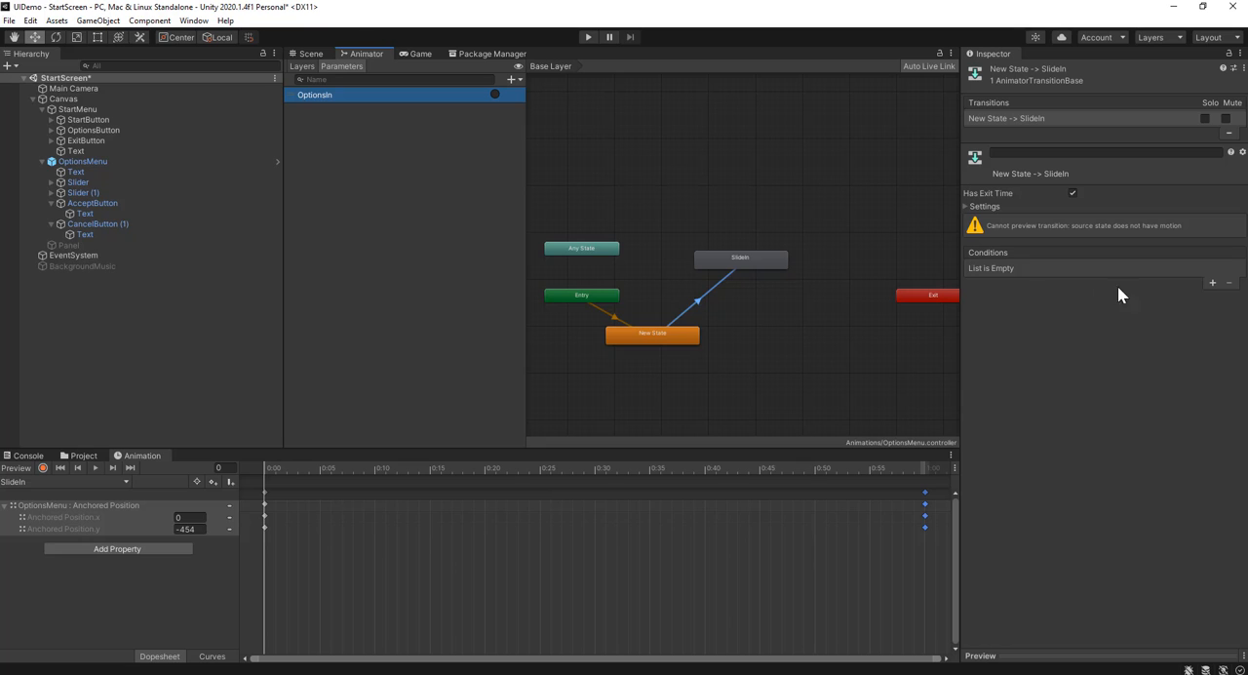
Add a condition on the OptionsIn trigger to the transition from New State to SlideIn
click(708, 318)
click(711, 304)
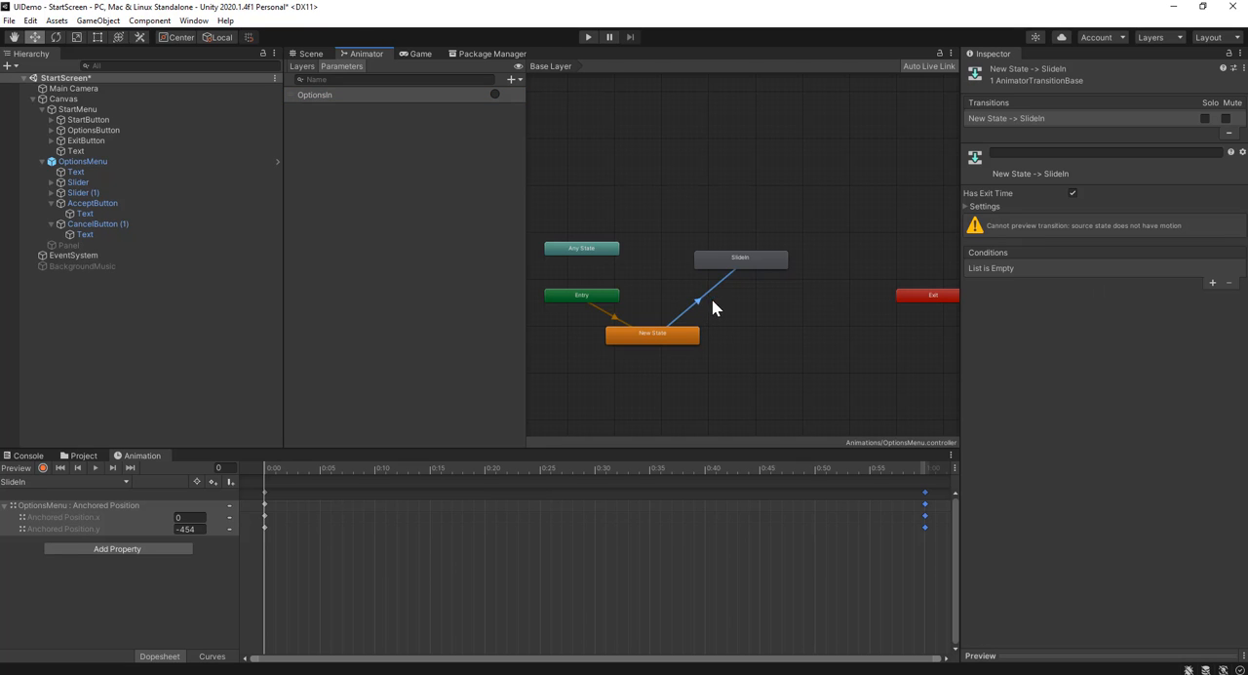
scroll(711, 308, up, 4)
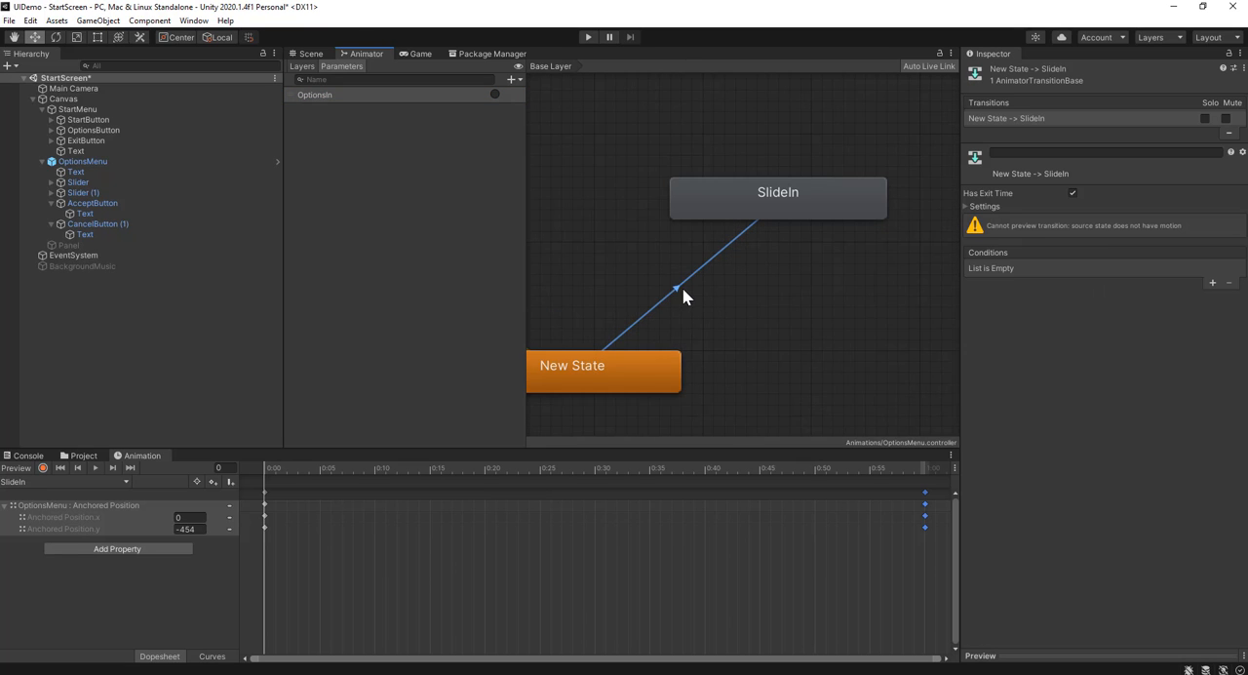
scroll(681, 287, down, 3)
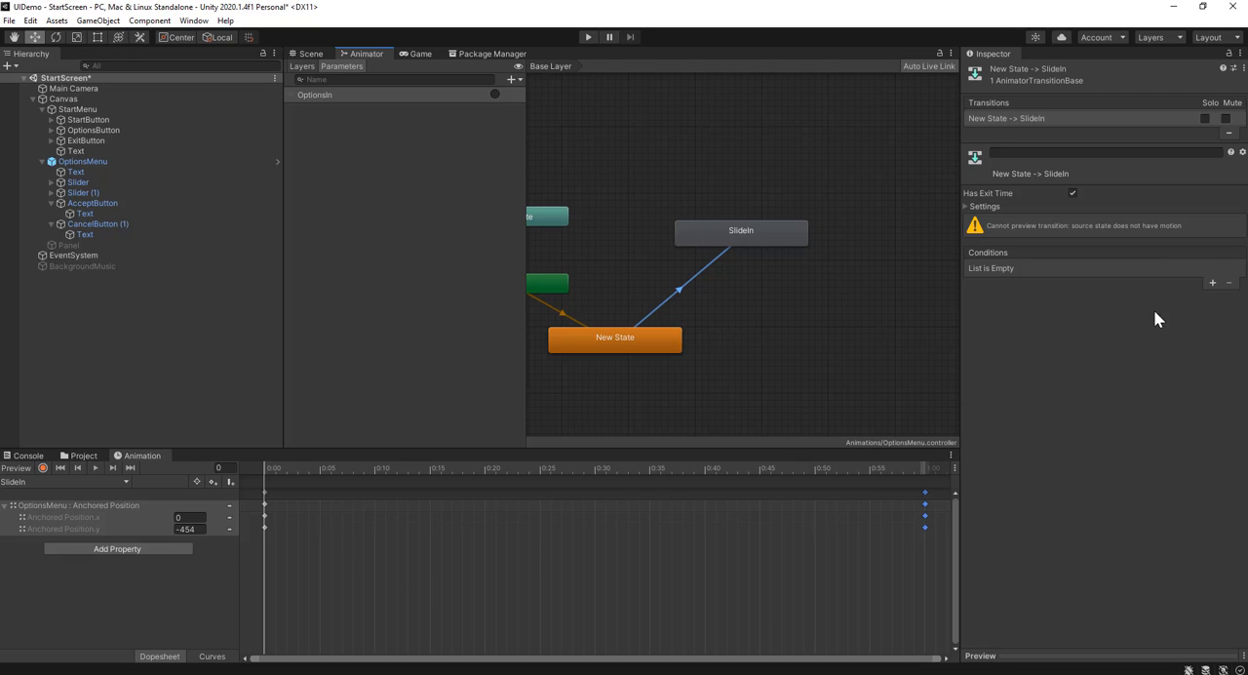
click(1212, 282)
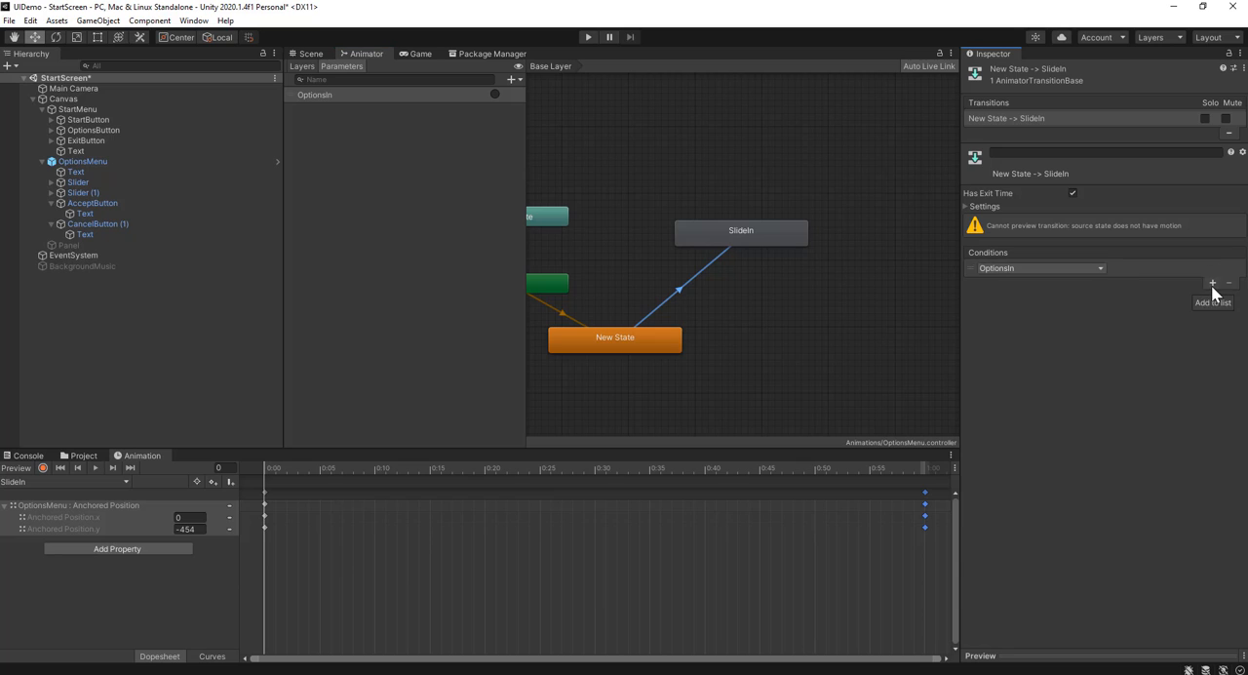
click(1066, 267)
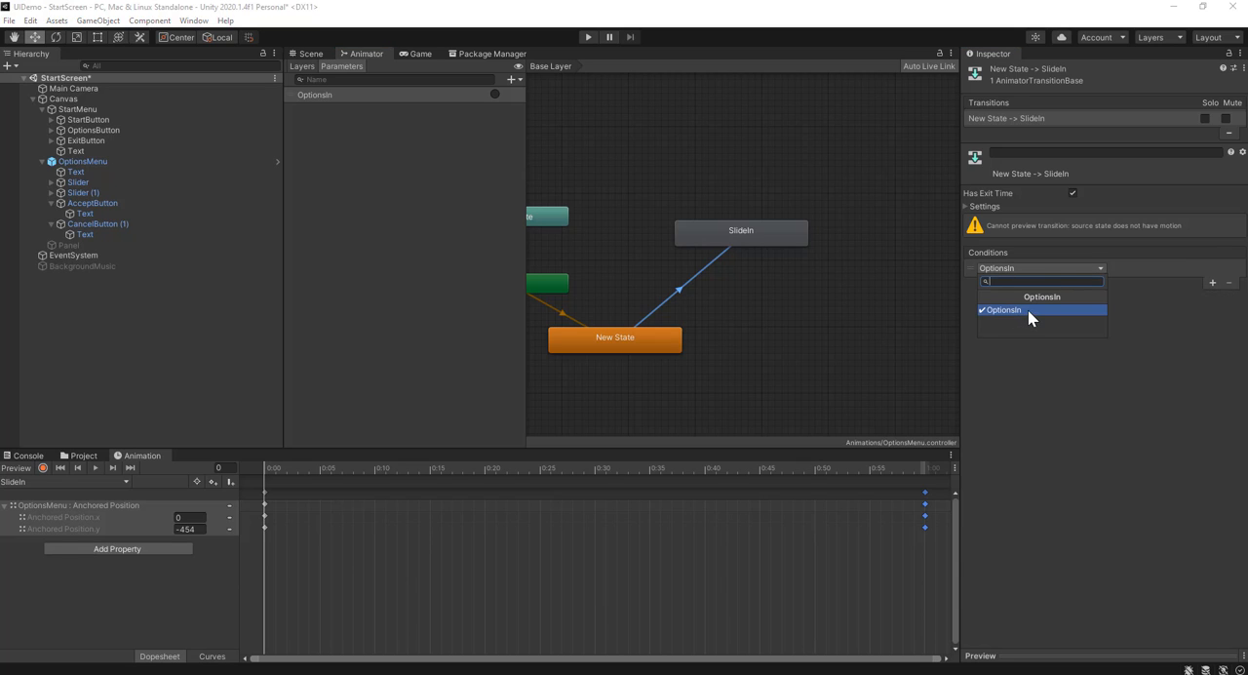
click(1030, 312)
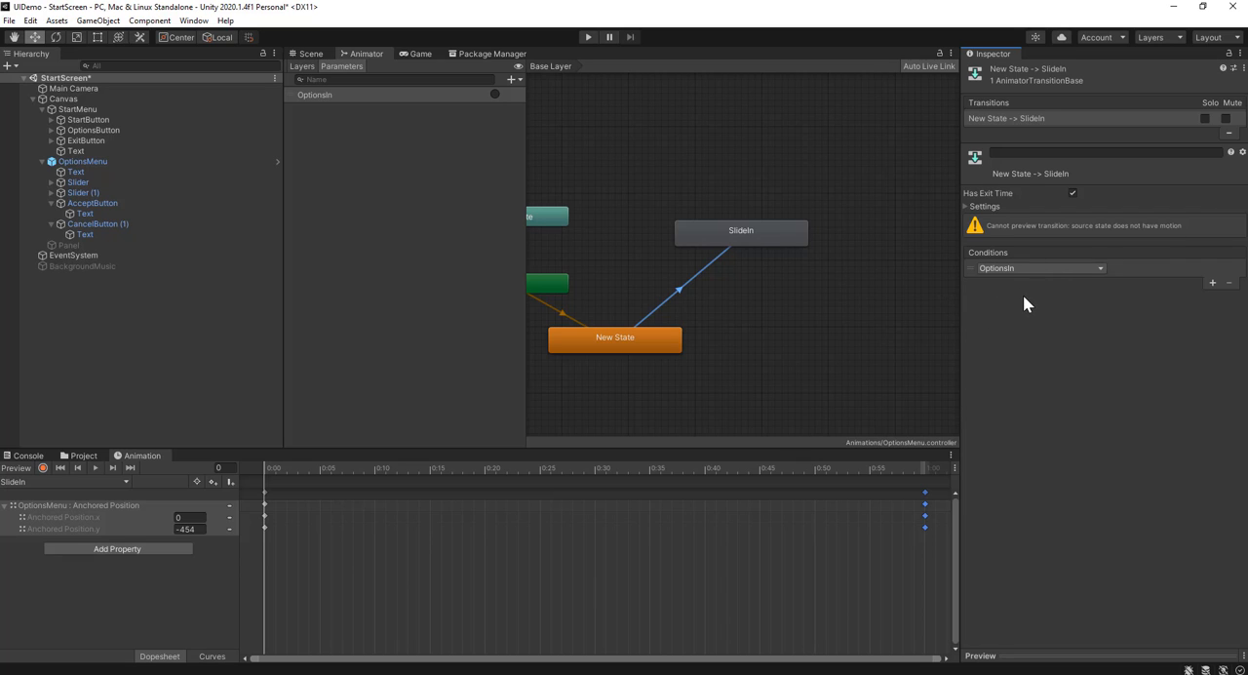
Change the OptionsMenu event in OptionsButton's On Click list from GameObject.SetActive to the Animator function SetTrigger (string)
click(310, 53)
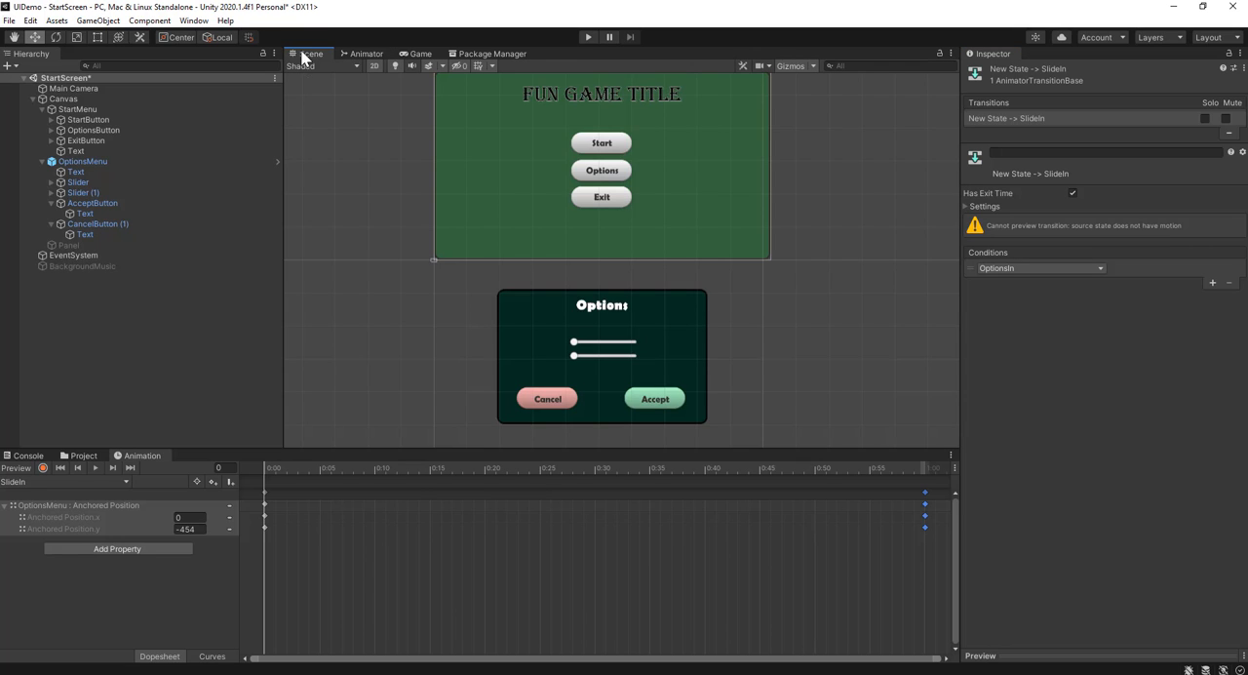
click(140, 128)
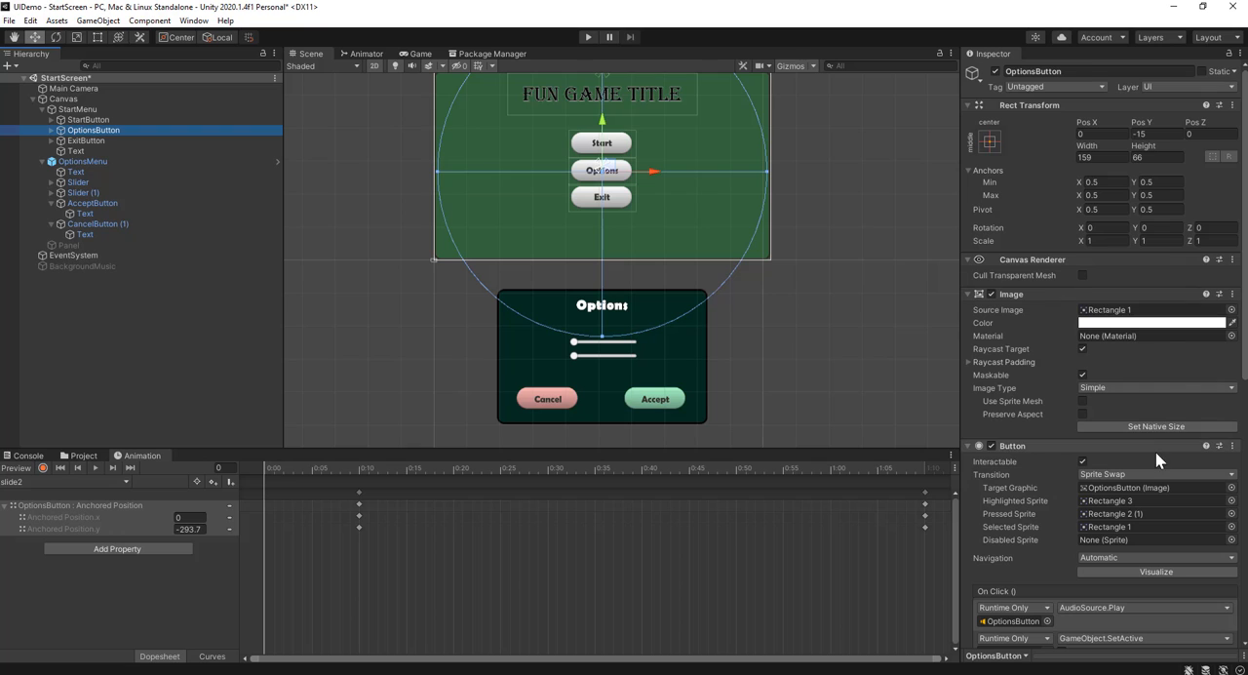
scroll(1059, 470, down, 5)
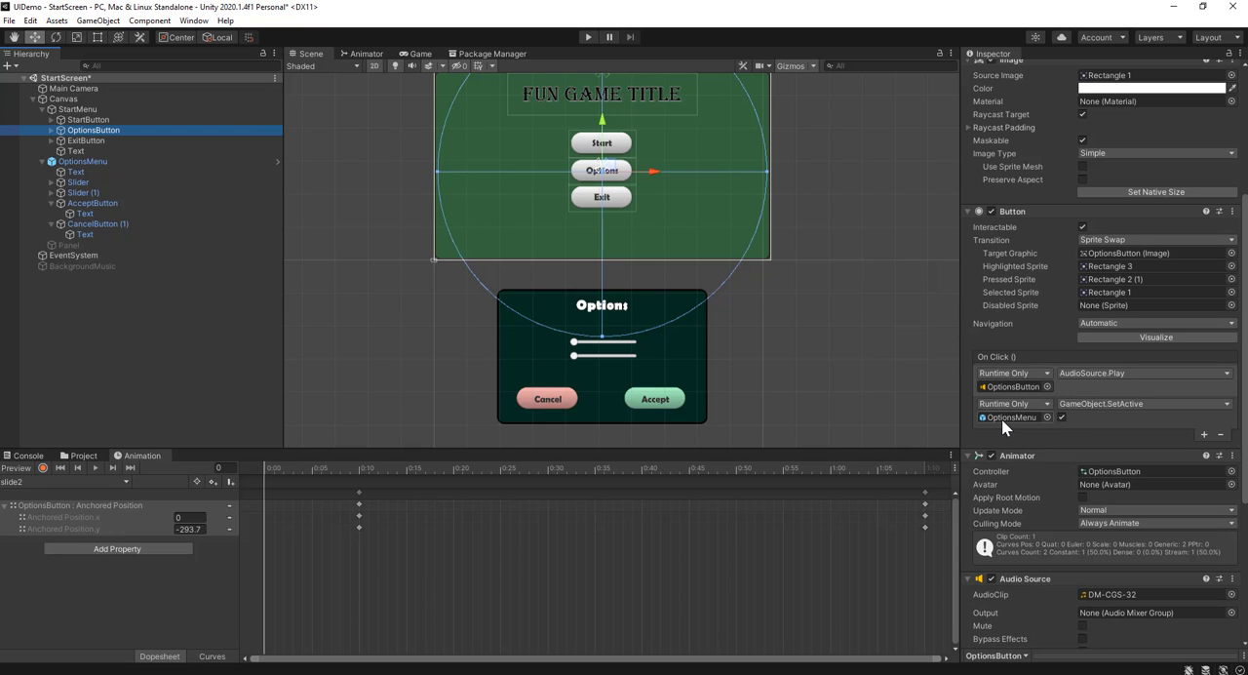
click(1002, 419)
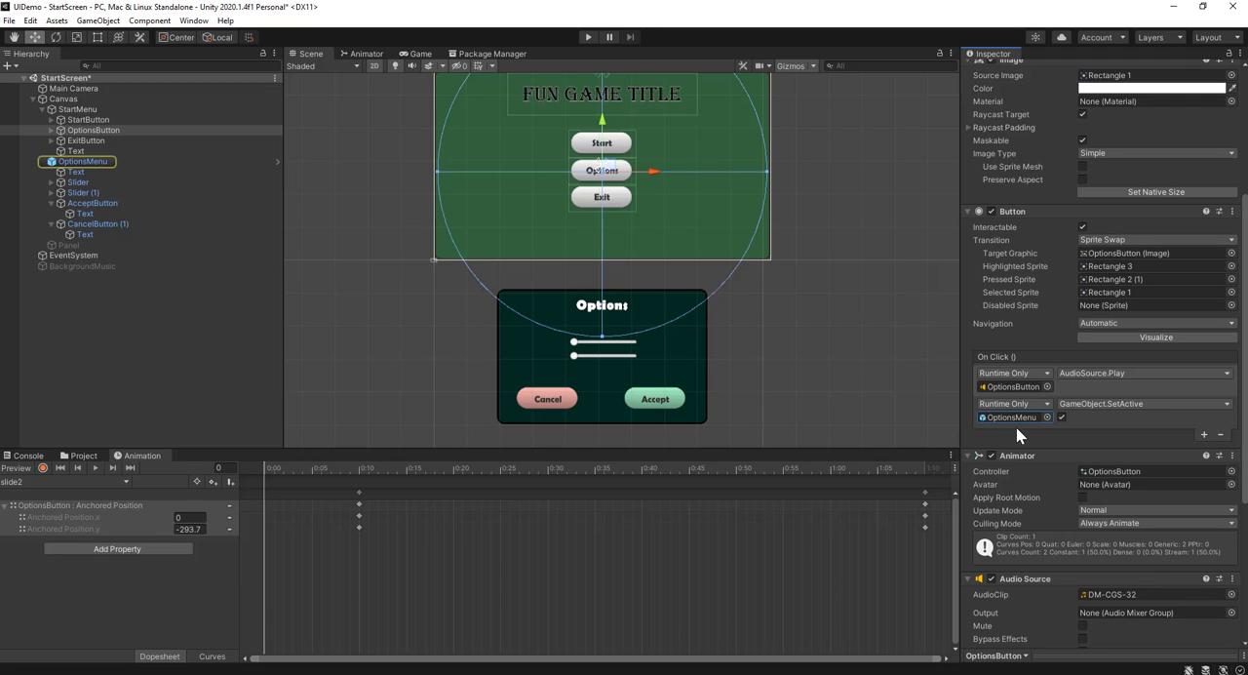
click(1111, 403)
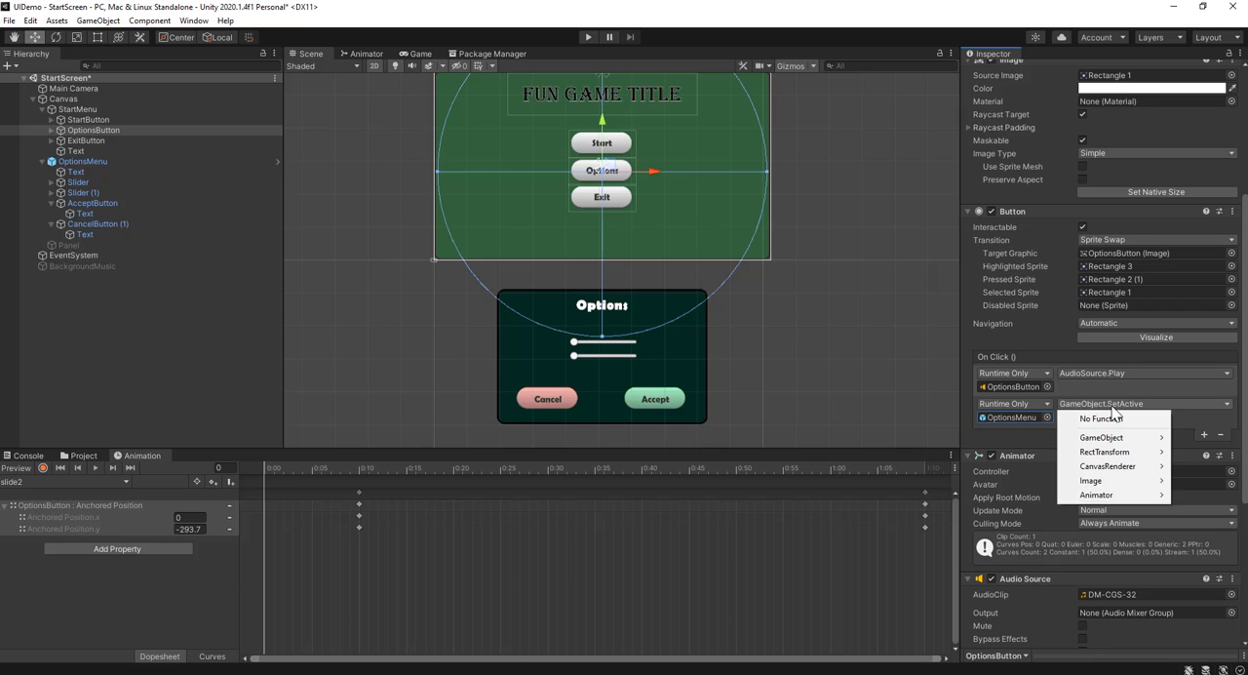
mouse_move(1115, 502)
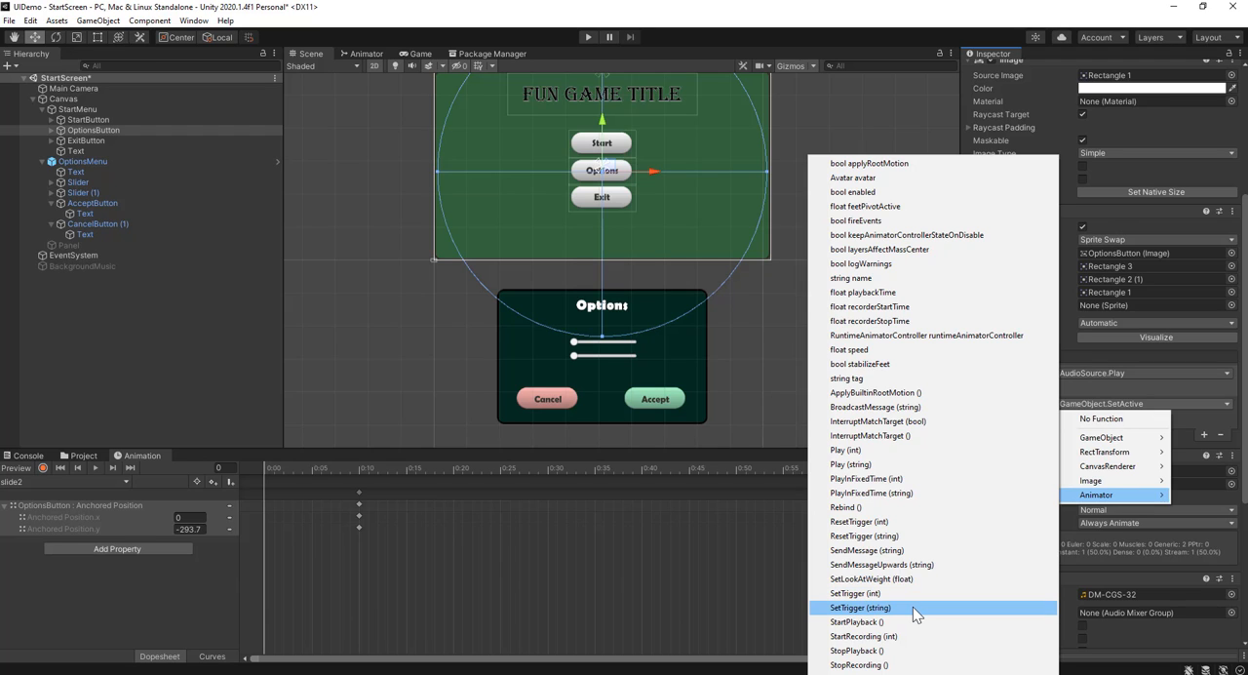
click(913, 606)
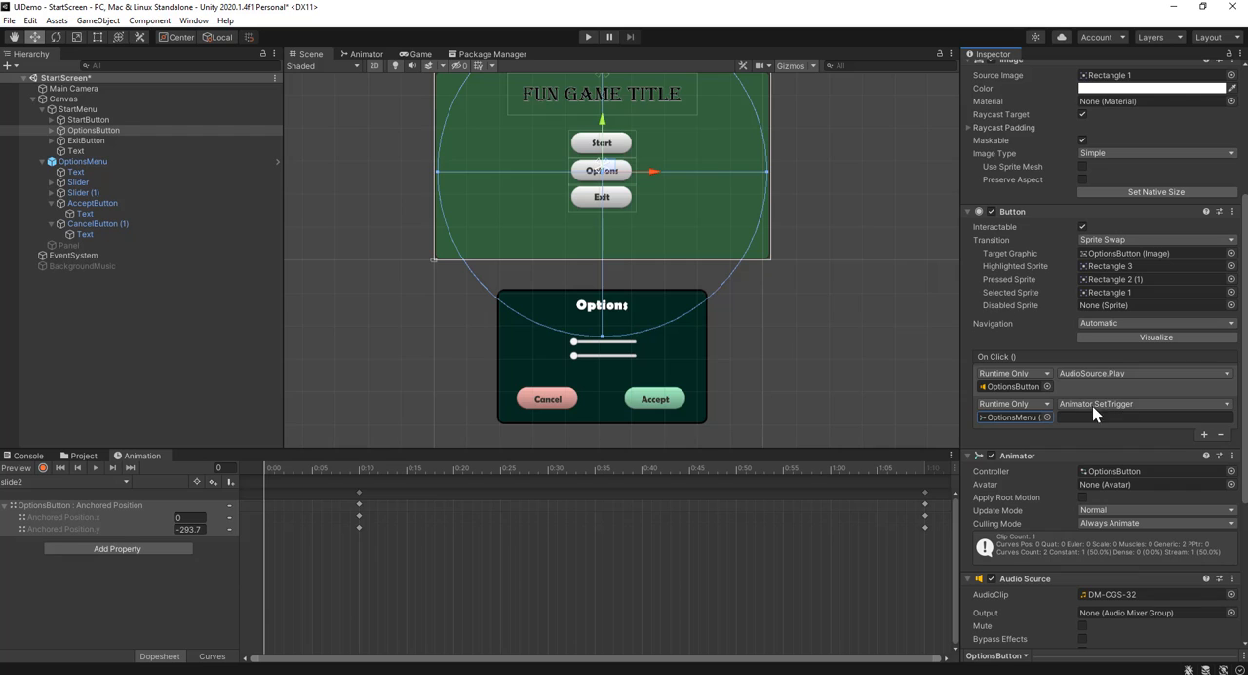
Check the trigger's name in OptionsMenu's animator parameters and enter OptionsIn as the SetTrigger argument of OptionsButton's On Click event
click(363, 53)
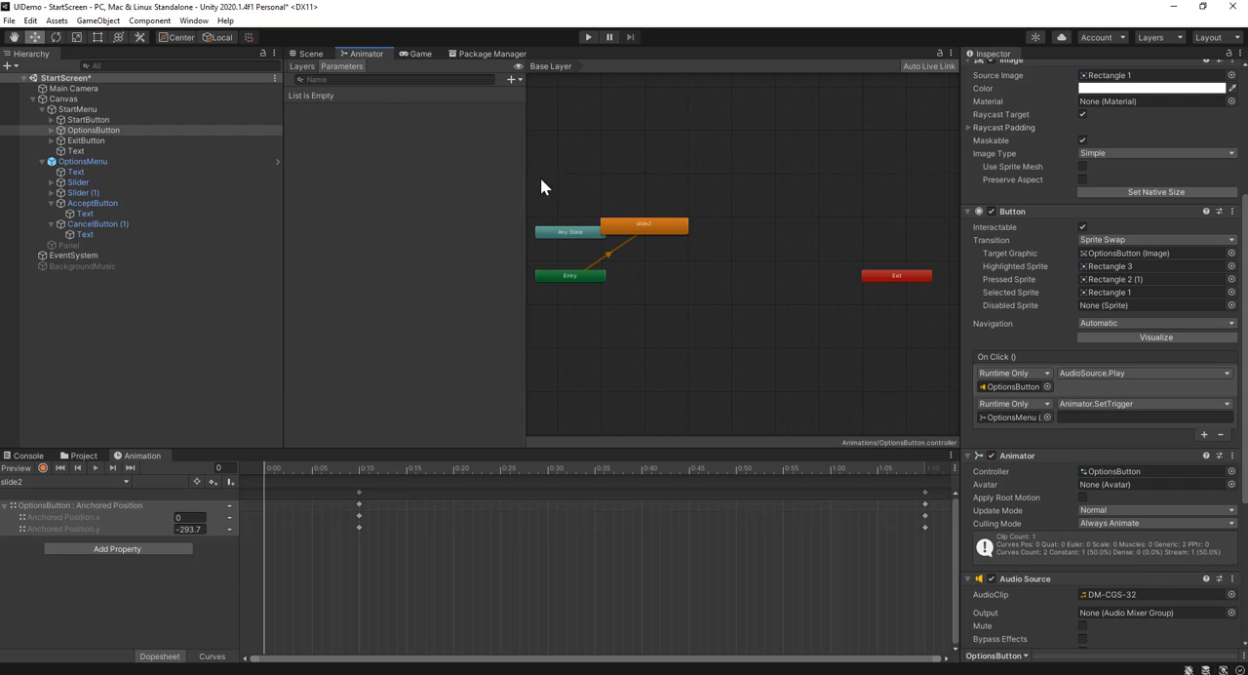
click(99, 162)
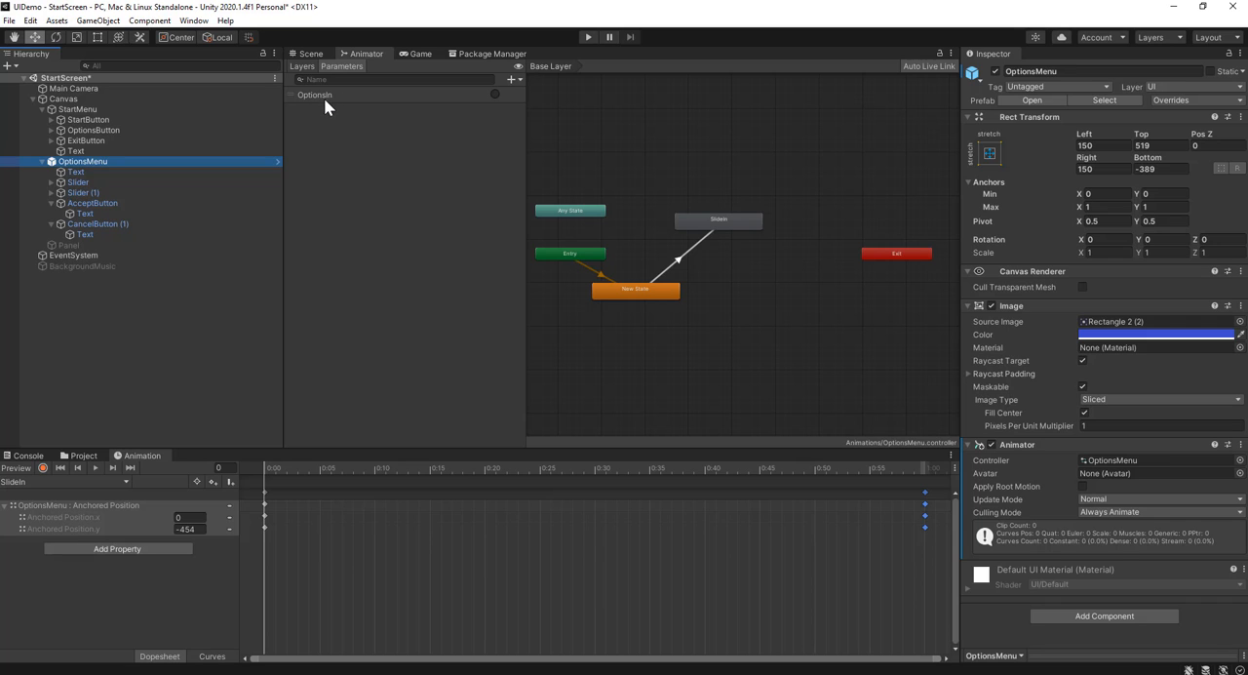
click(125, 136)
scroll(1074, 404, down, 4)
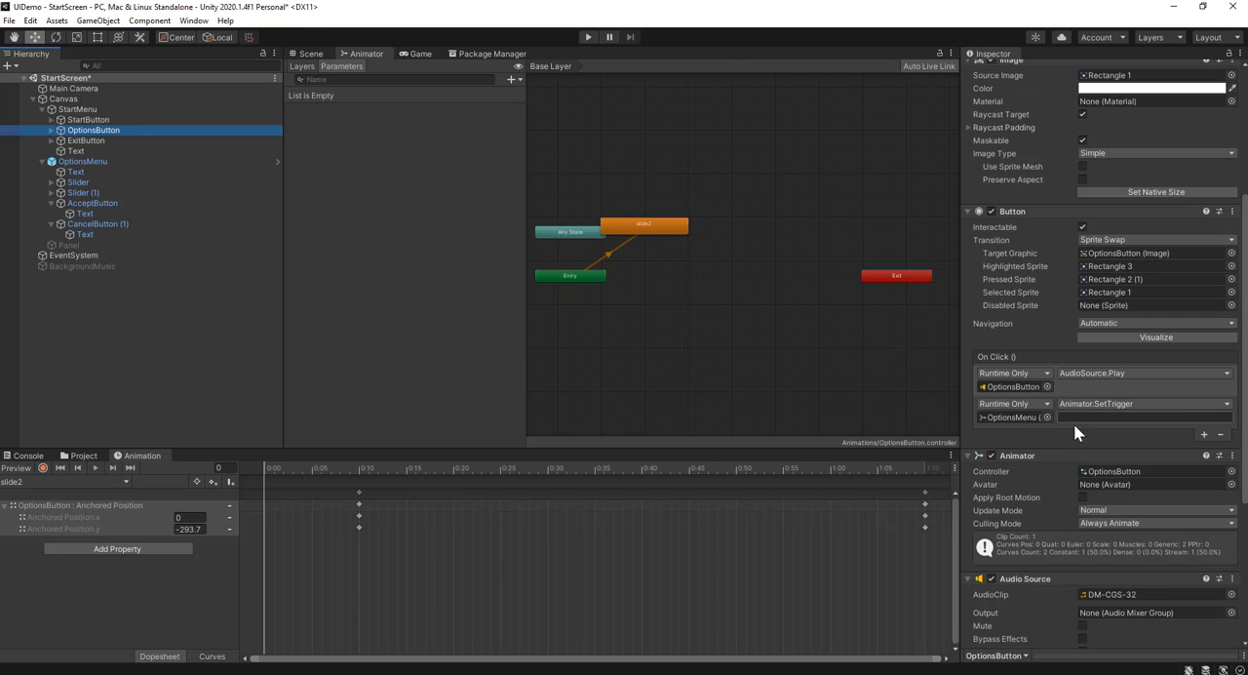
click(1080, 418)
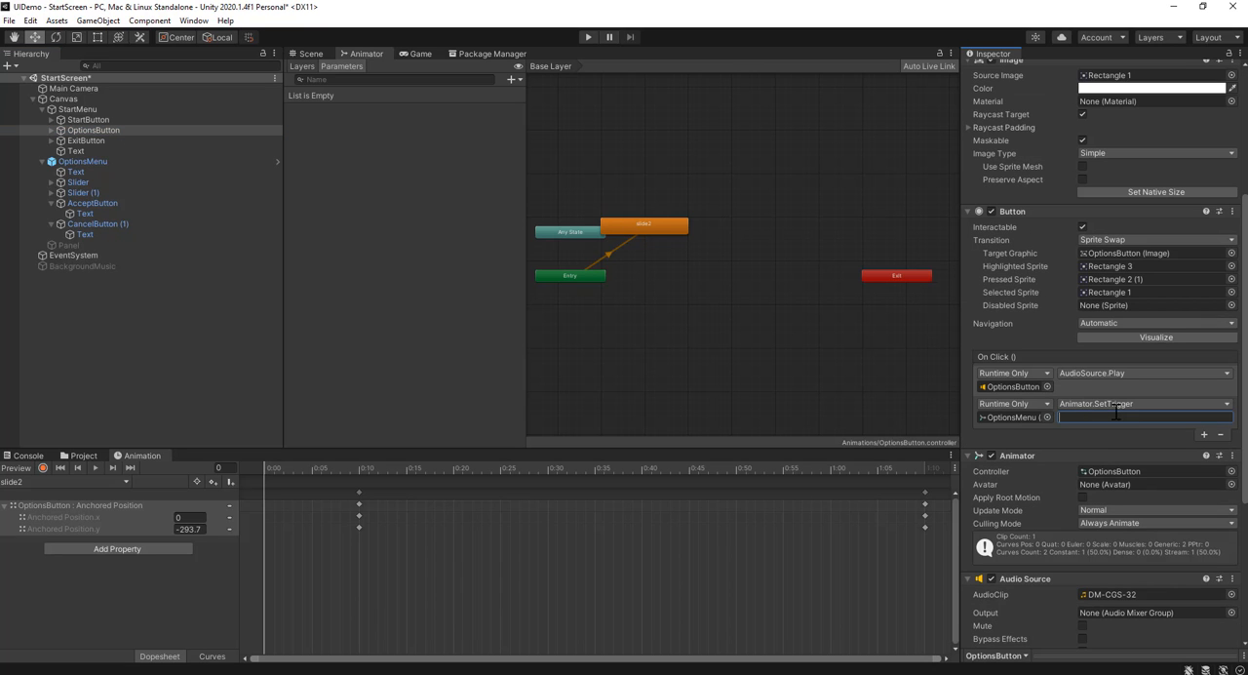
text(OptionsIn)
Play-test the start screen in the Game view by opening the options menu with the Options button, and stop playing
click(312, 53)
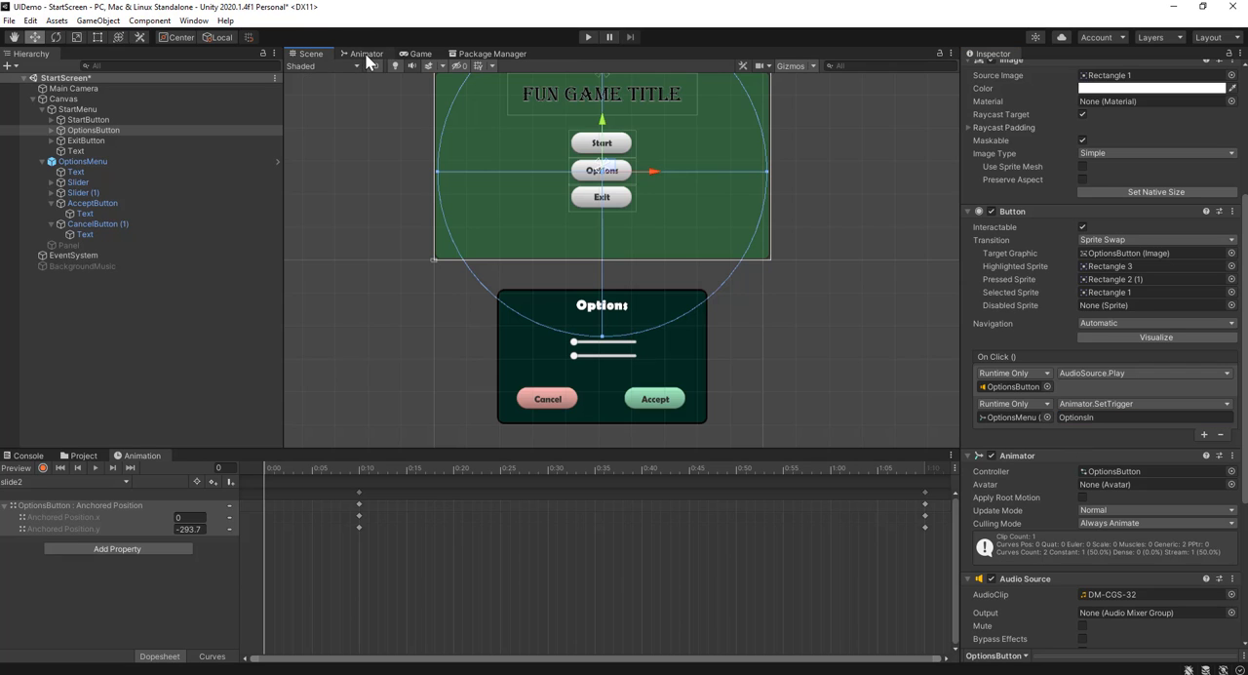
click(417, 54)
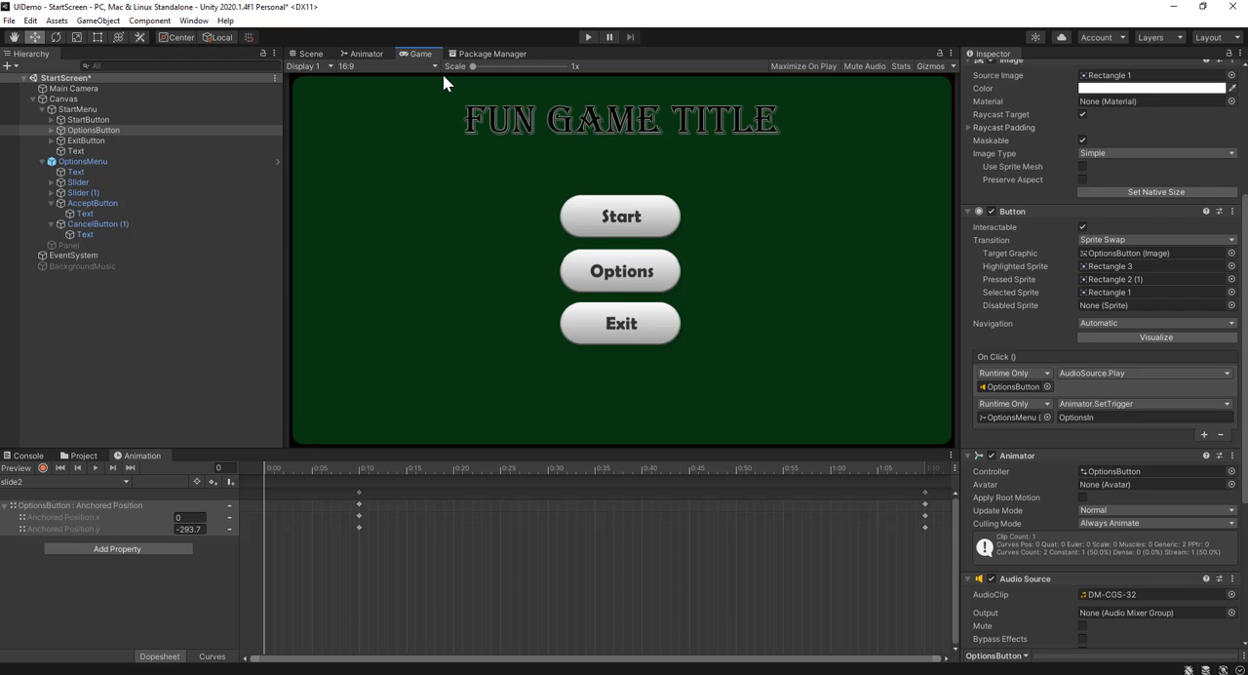
click(587, 39)
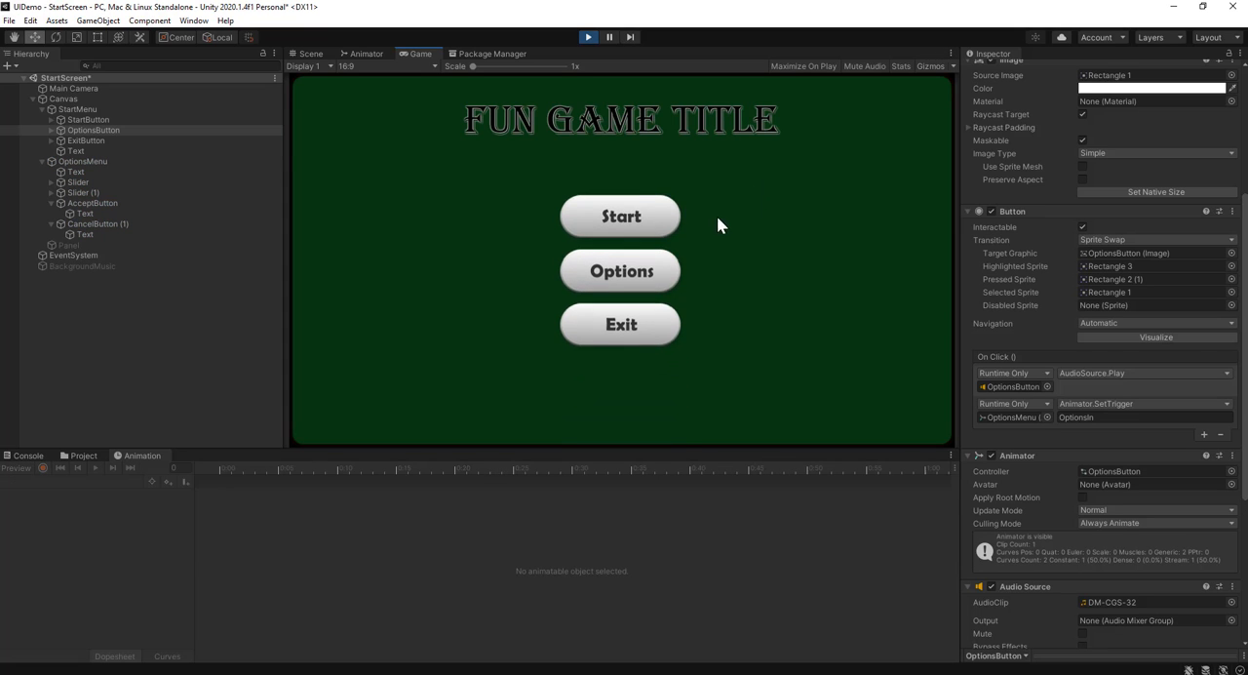
click(631, 272)
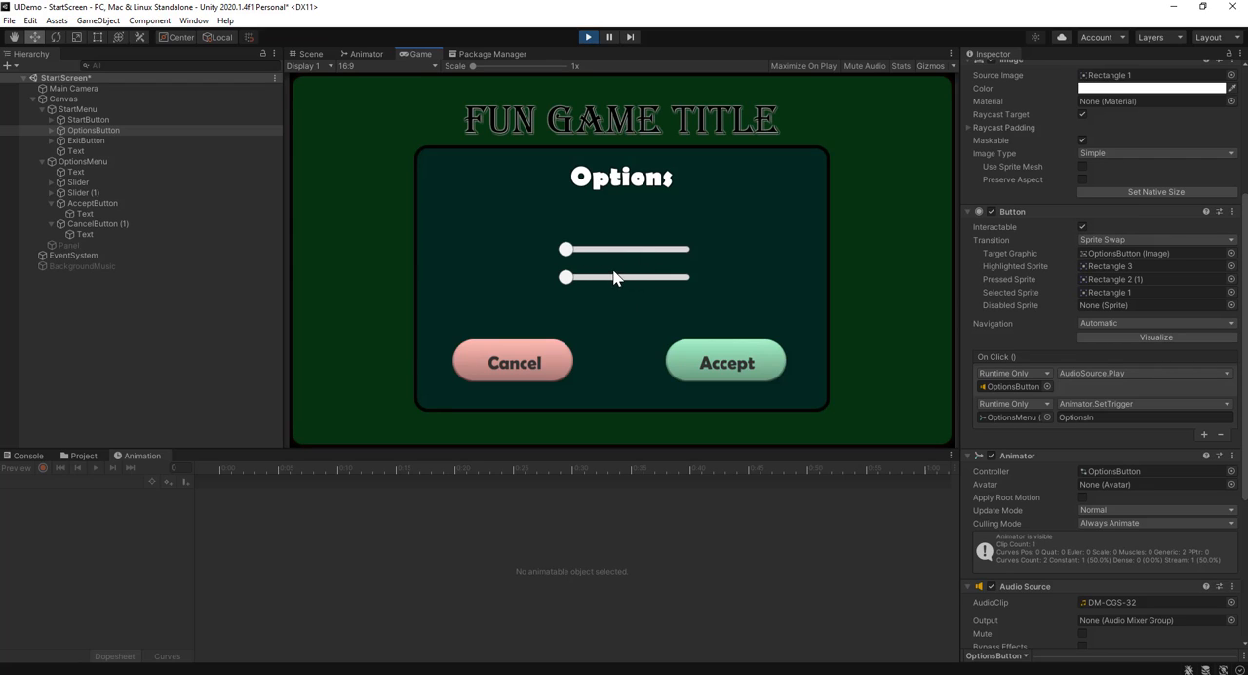
click(681, 347)
click(590, 37)
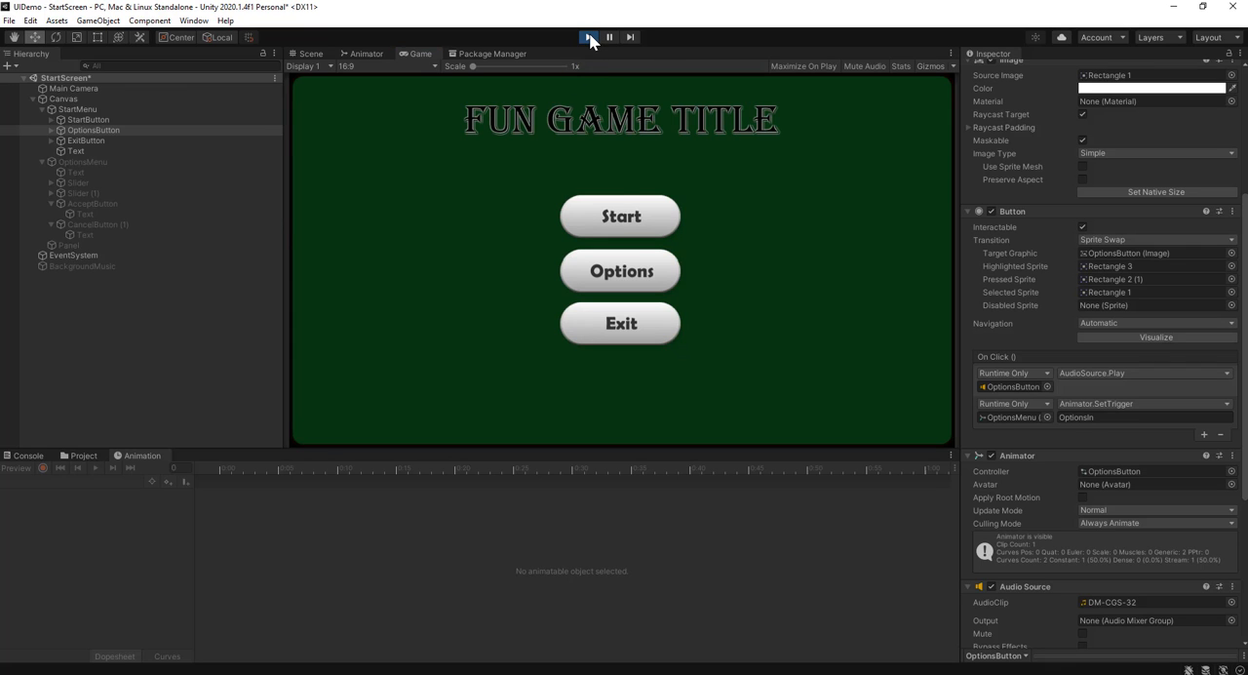
Shorten OptionsMenu's SlideIn clip by moving its end keyframes to 0:20, and preview the animation
click(310, 53)
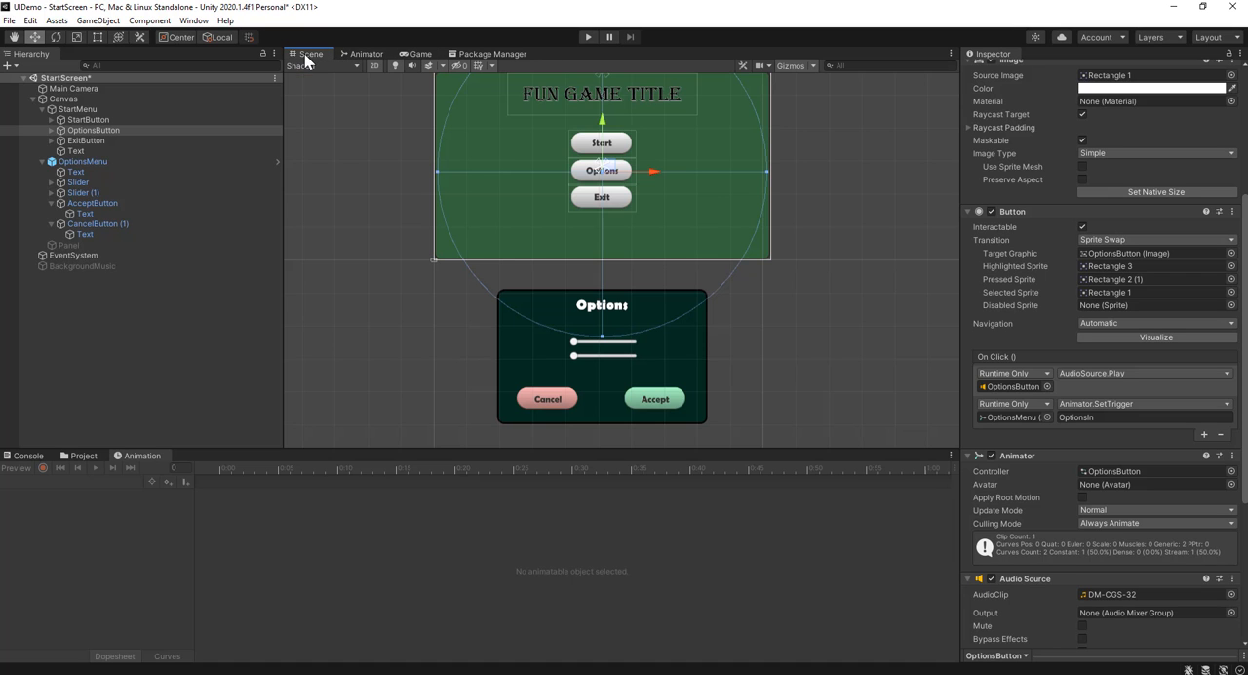
click(120, 161)
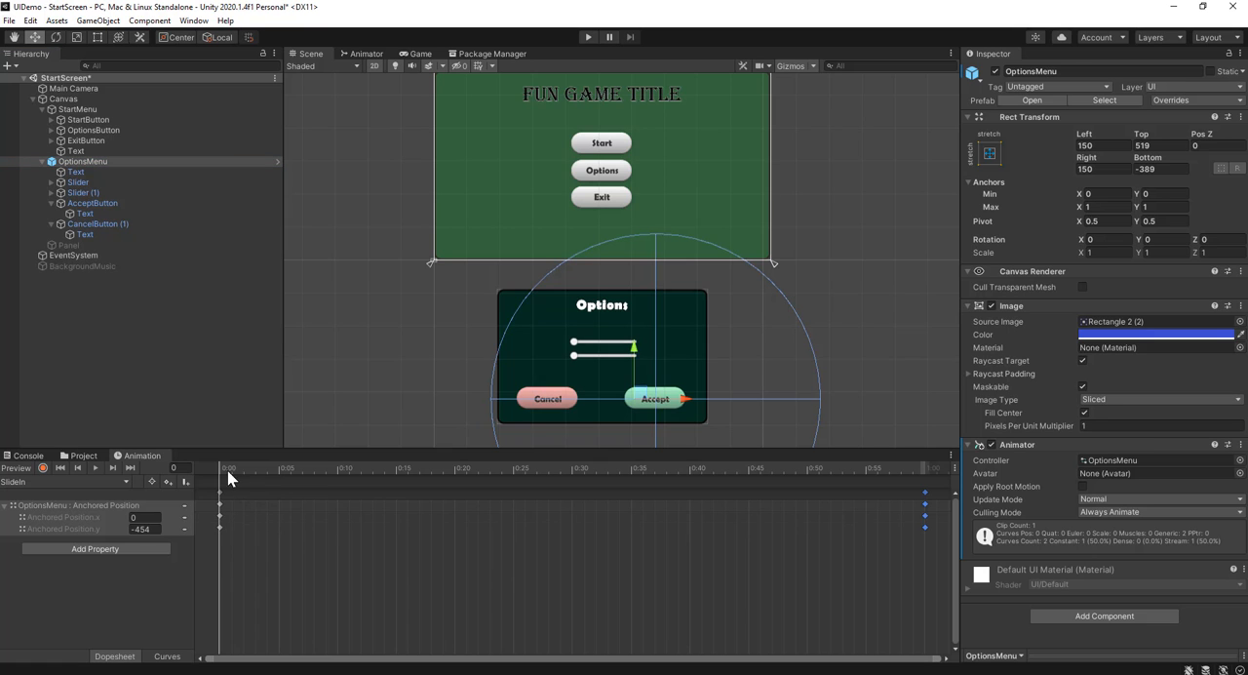
drag(227, 470, 212, 499)
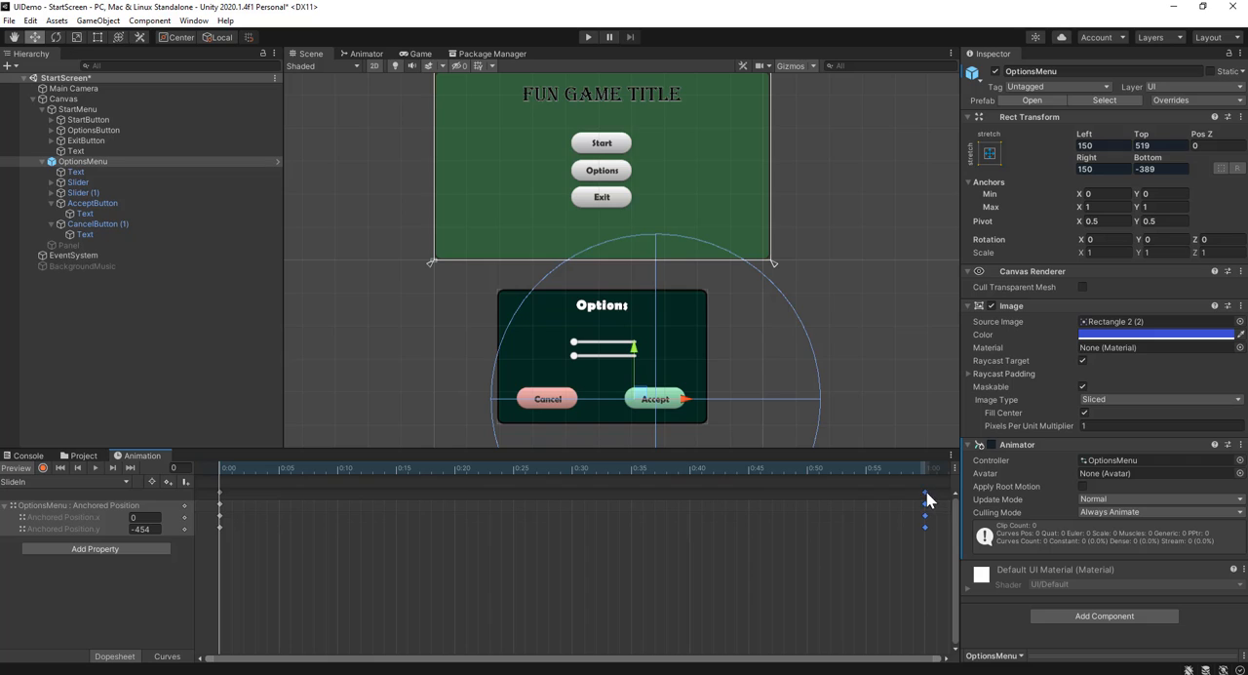
drag(927, 491, 455, 505)
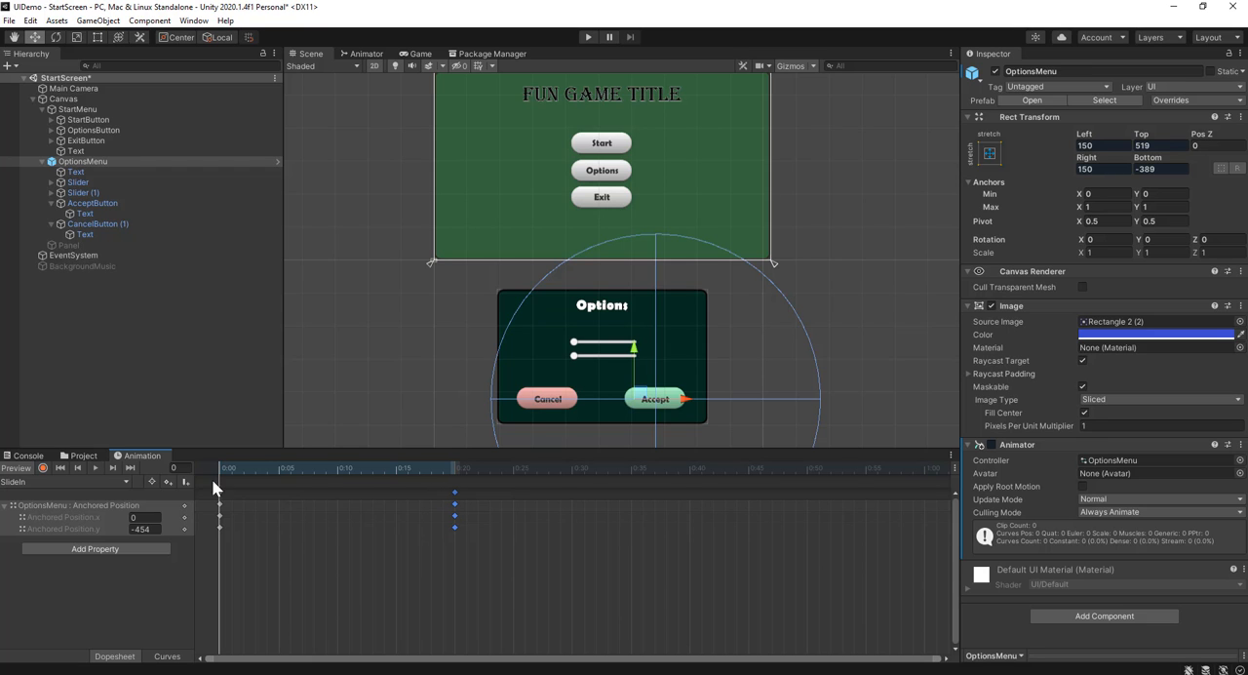
click(90, 468)
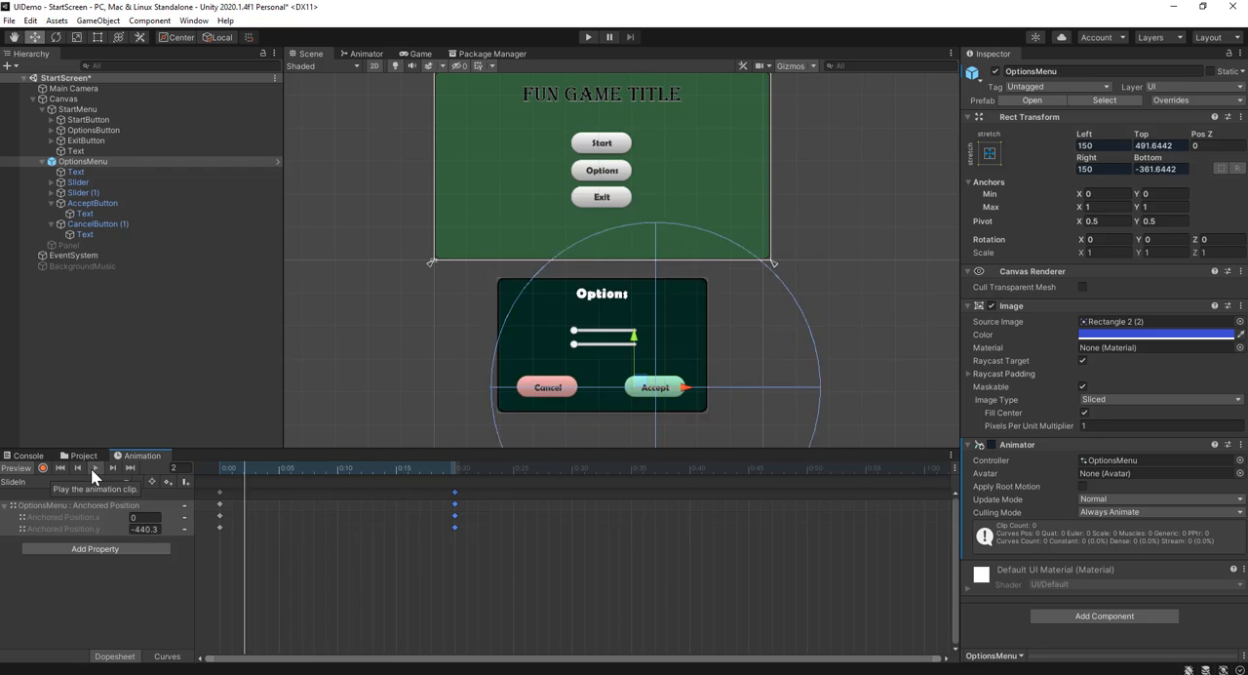
click(344, 367)
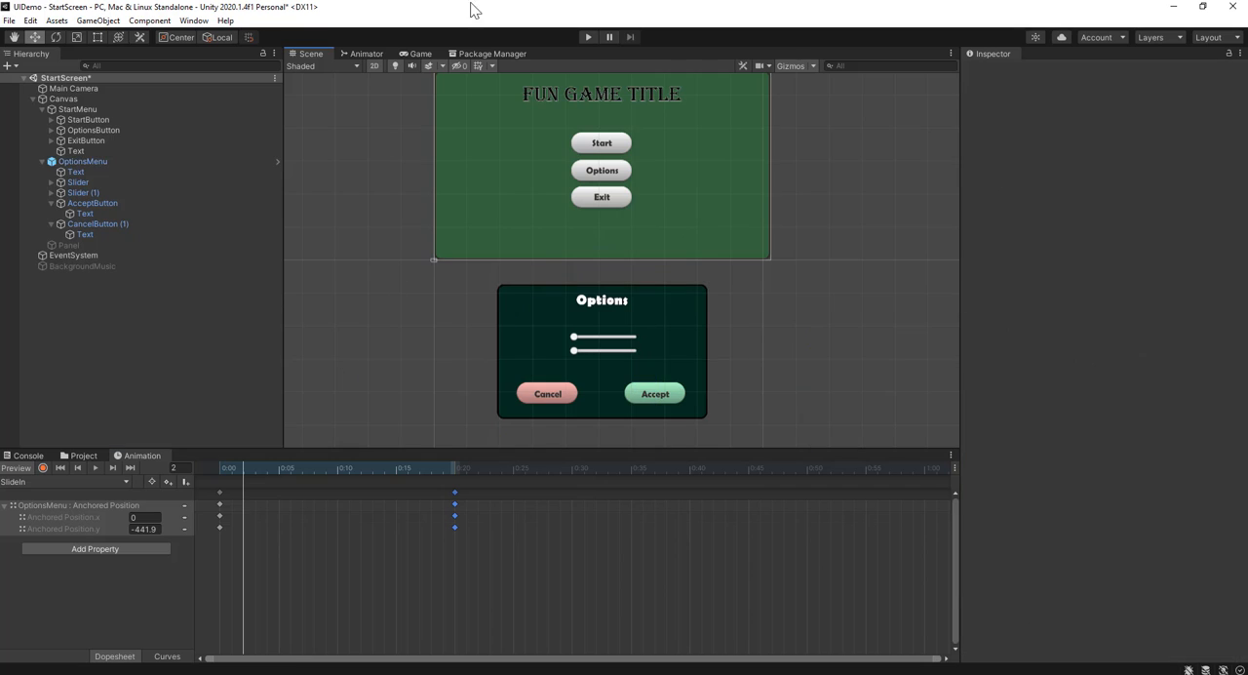
Run the game again to test the shortened options menu slide-in, and exit play mode
click(588, 36)
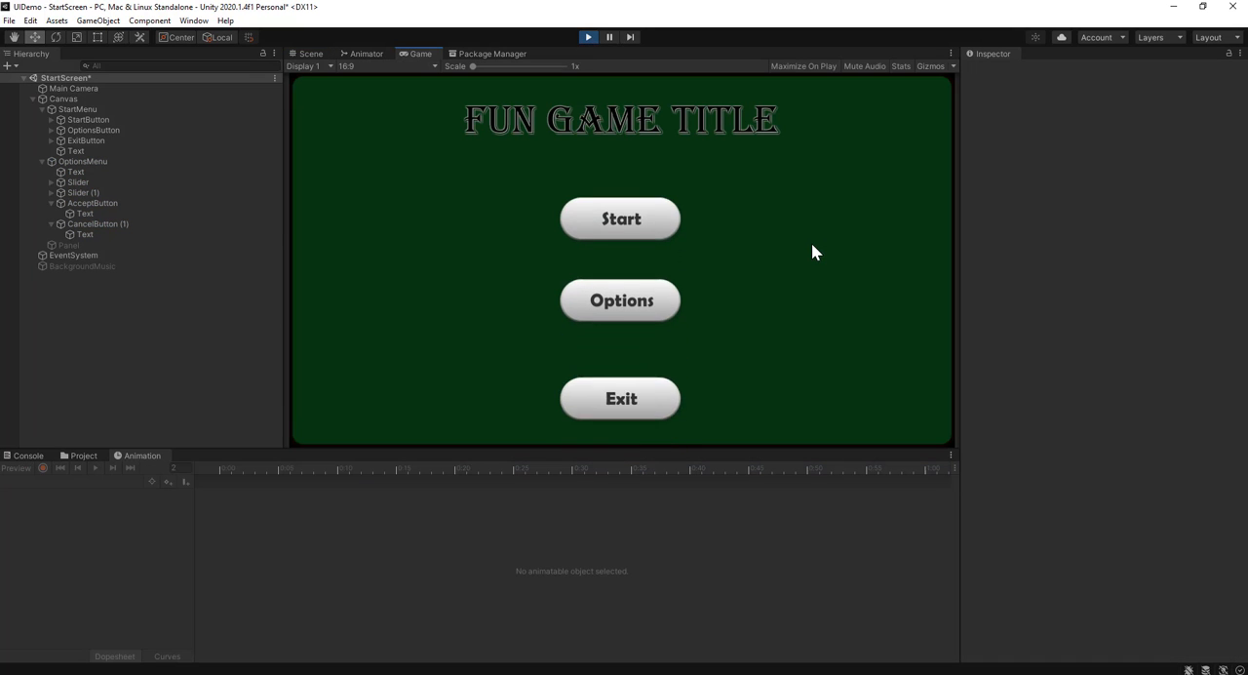
click(631, 282)
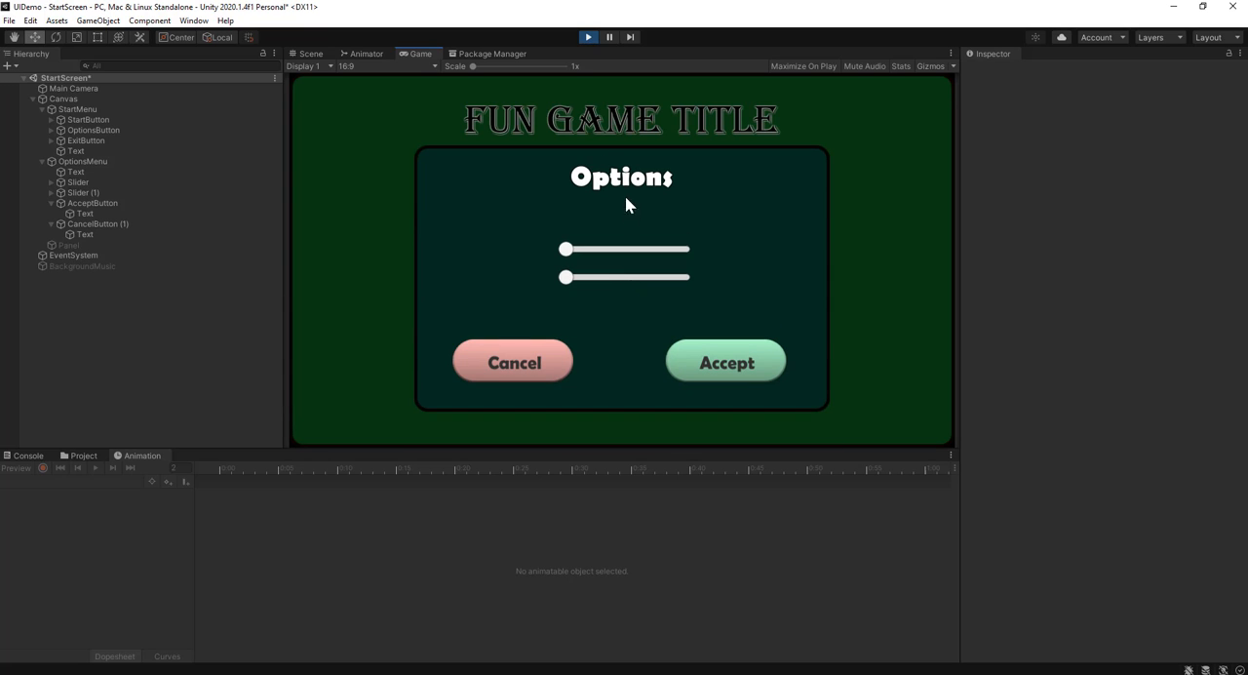
click(588, 38)
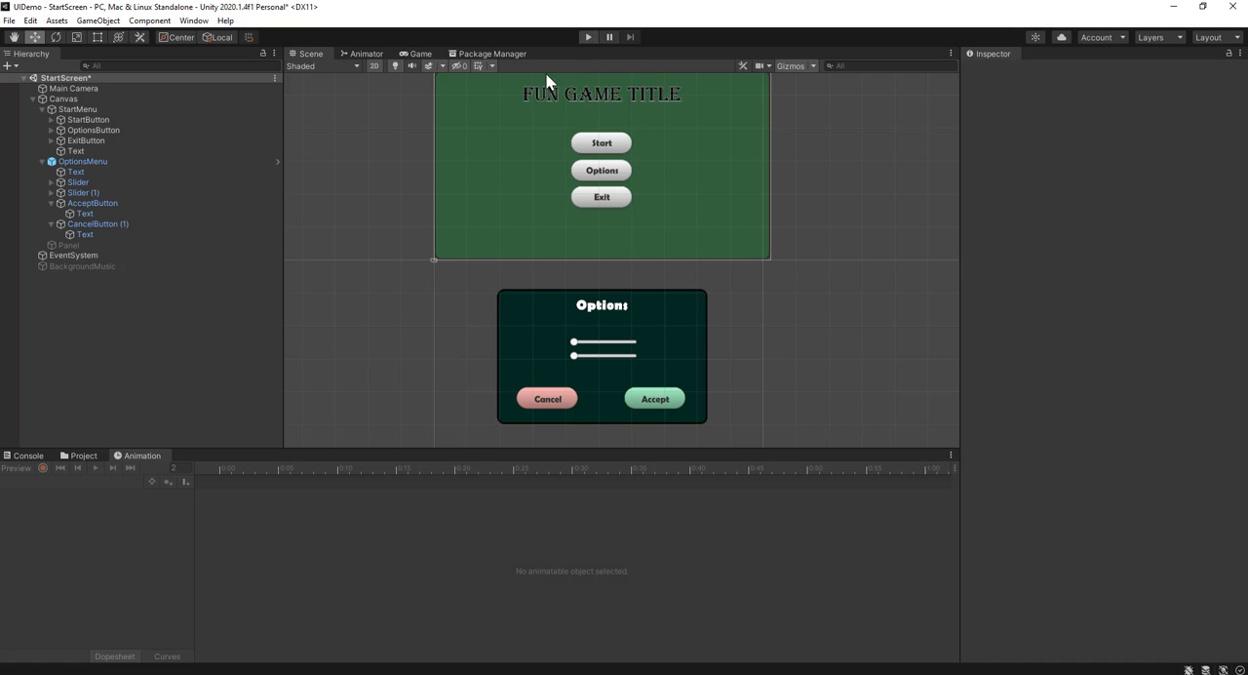
Inspect the New State to SlideIn transition's settings and conditions in OptionsMenu's animator graph
click(108, 162)
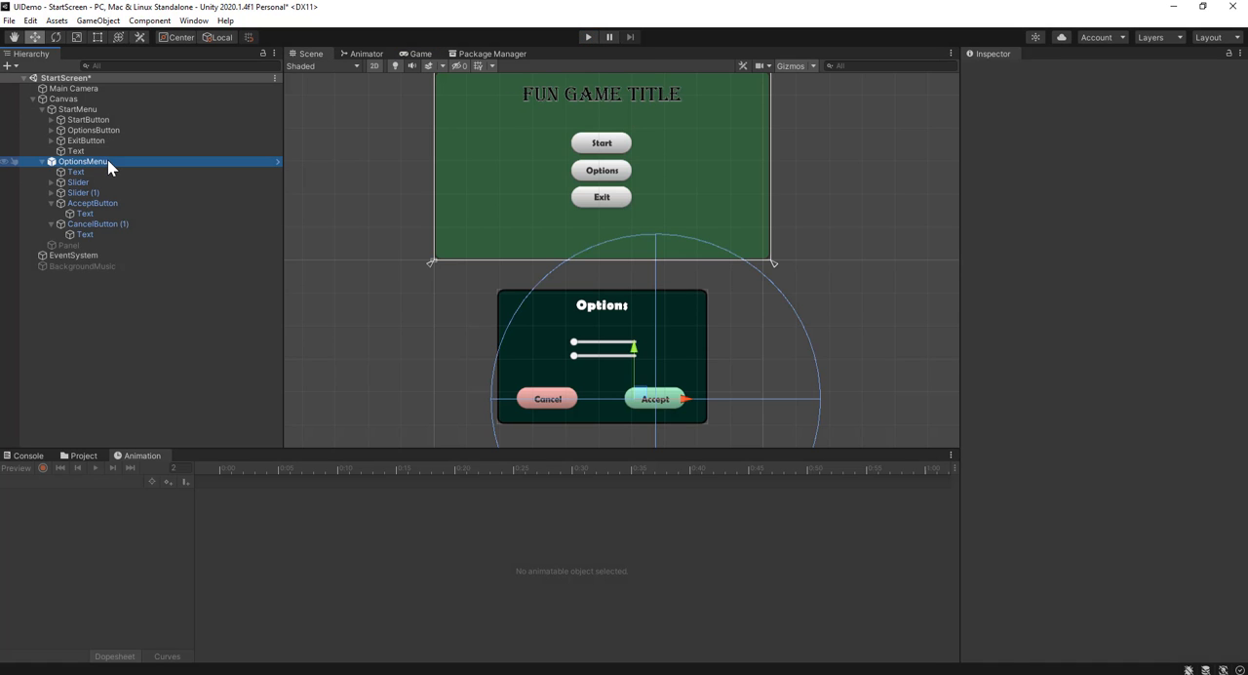
click(368, 55)
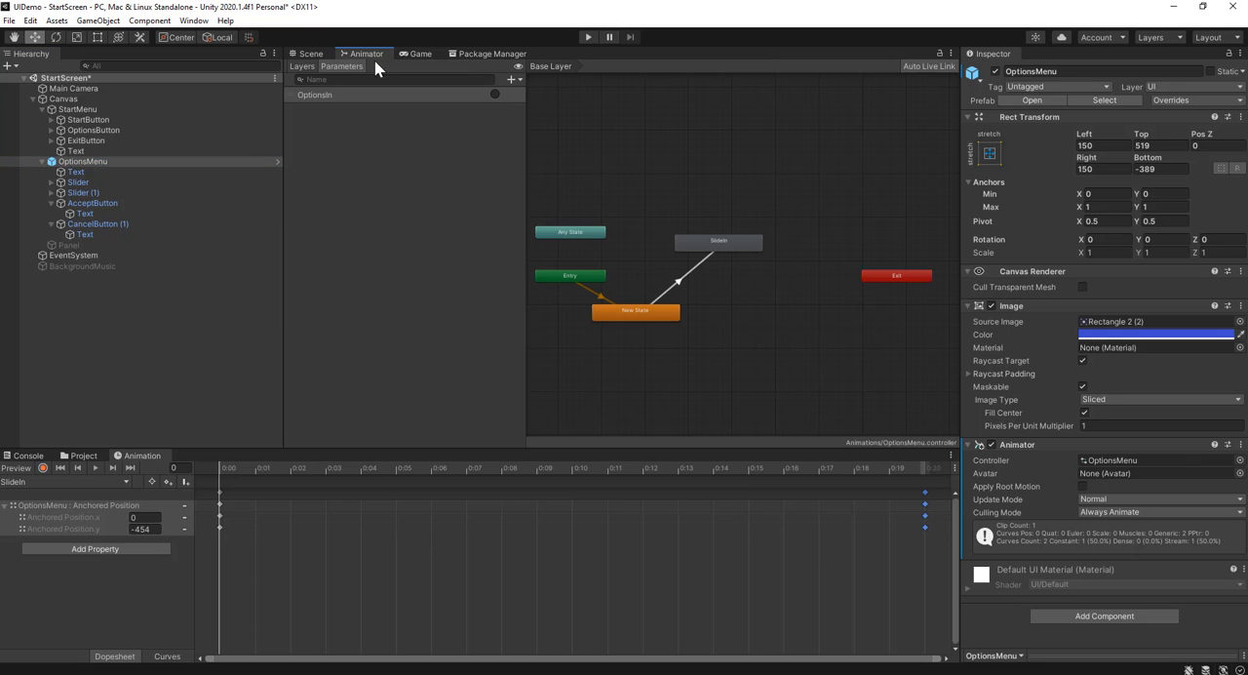
click(679, 284)
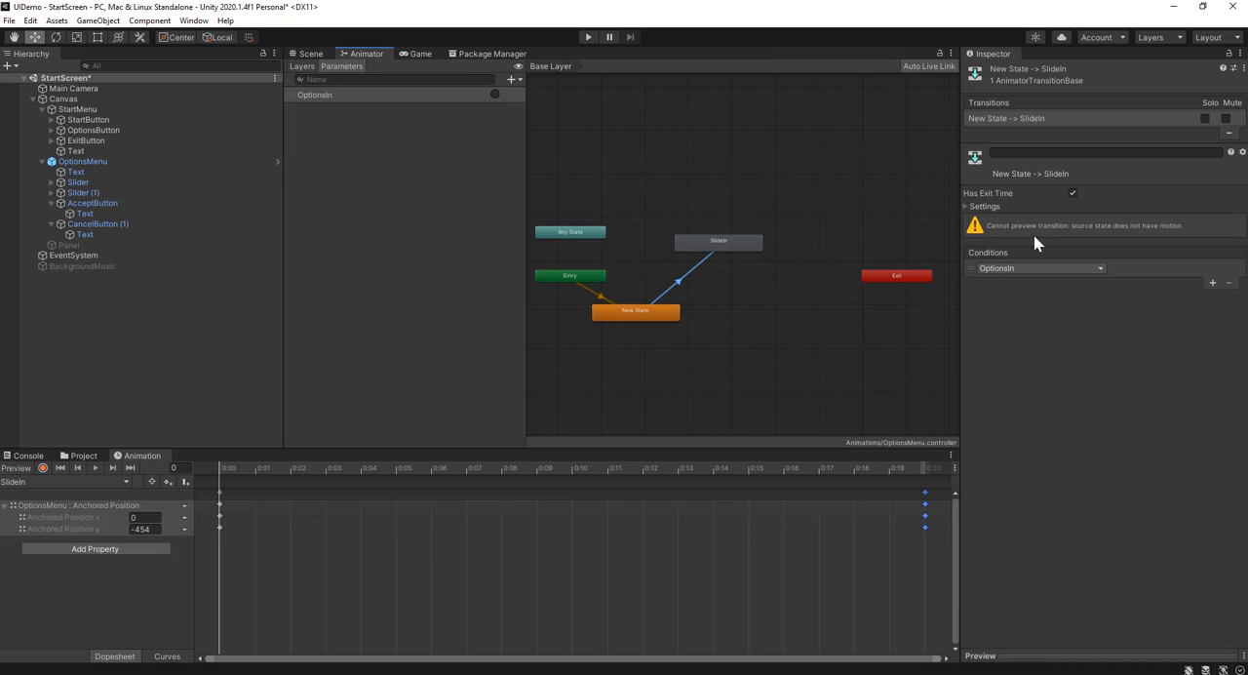
scroll(676, 284, up, 3)
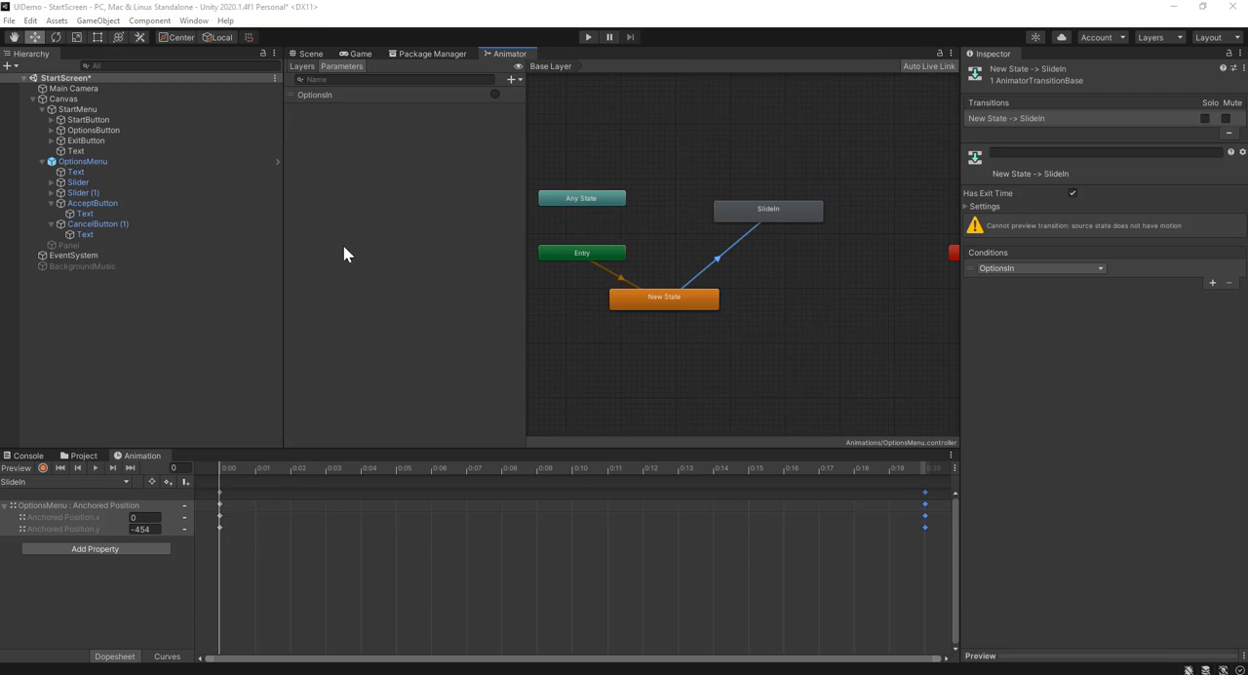
click(824, 274)
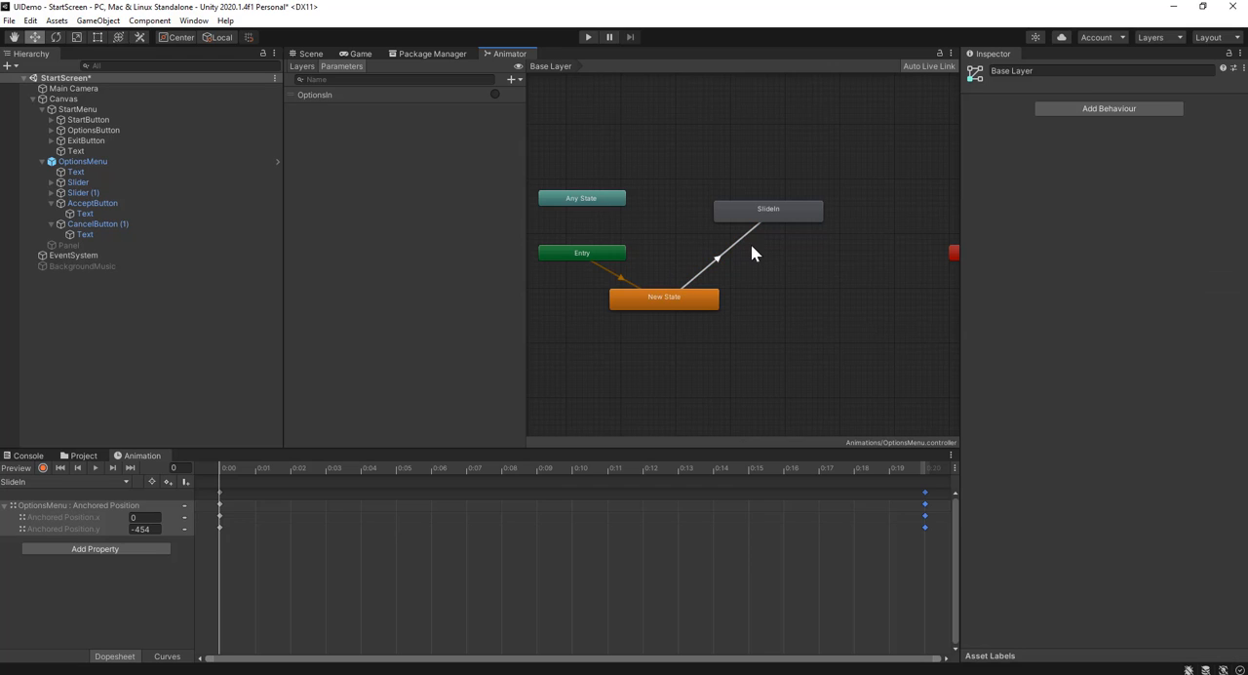
click(731, 250)
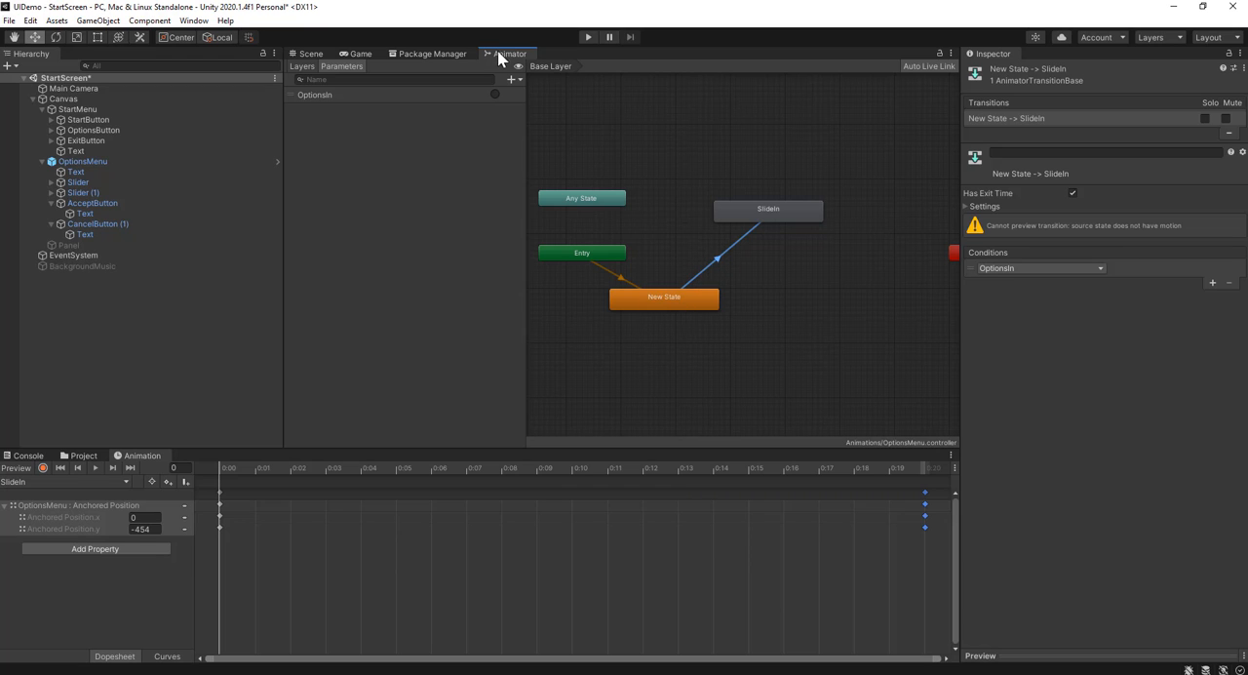
Dock the Animator window beside the Scene view and frame the New State to SlideIn transition in its graph
drag(500, 56, 869, 302)
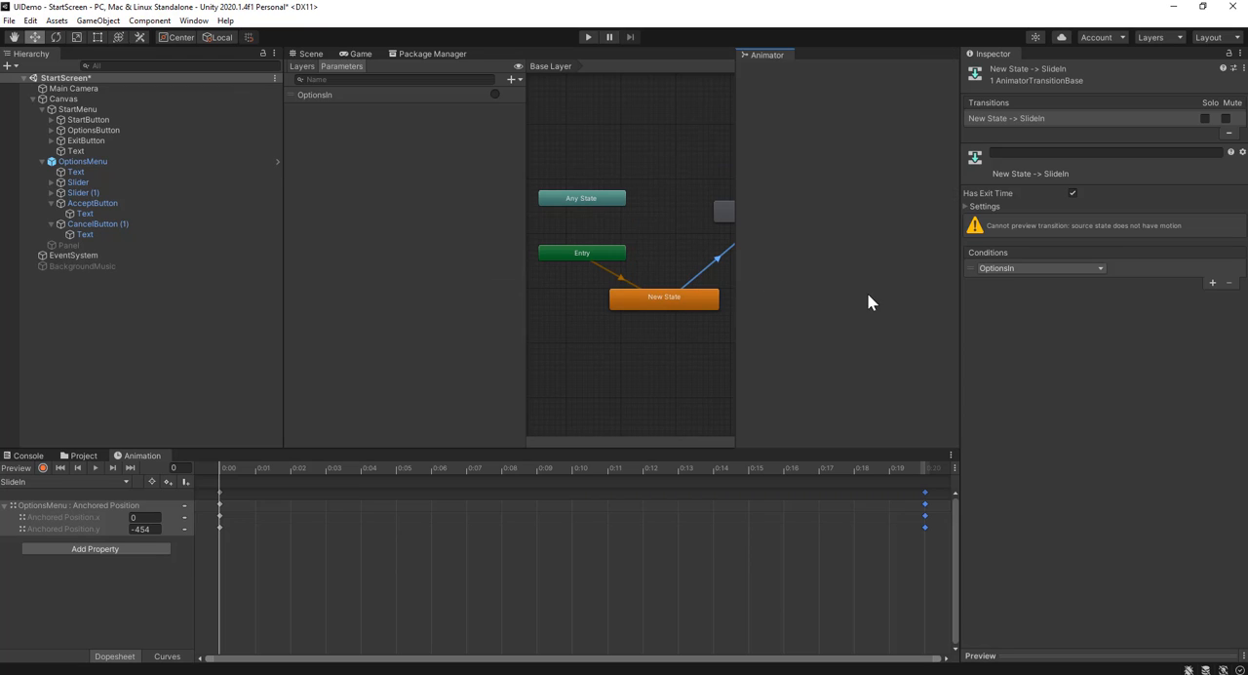
drag(737, 253, 688, 253)
drag(830, 278, 783, 285)
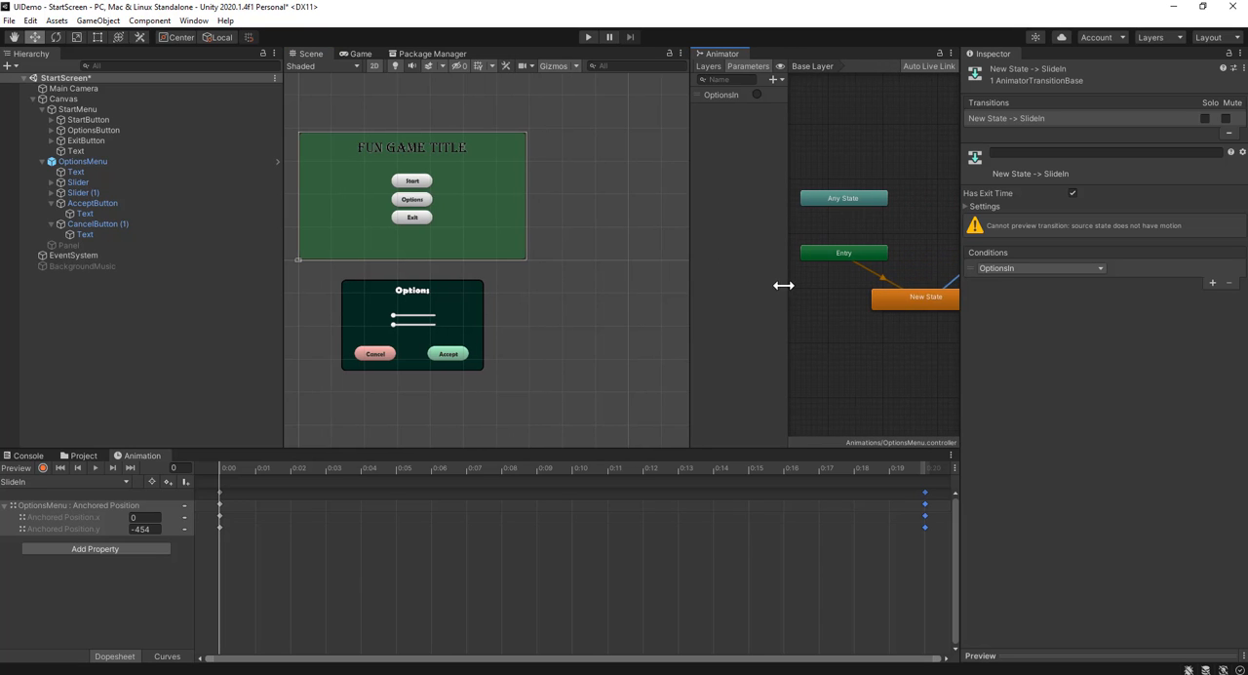
scroll(830, 310, down, 5)
middle_drag(861, 322, 816, 325)
scroll(824, 319, up, 3)
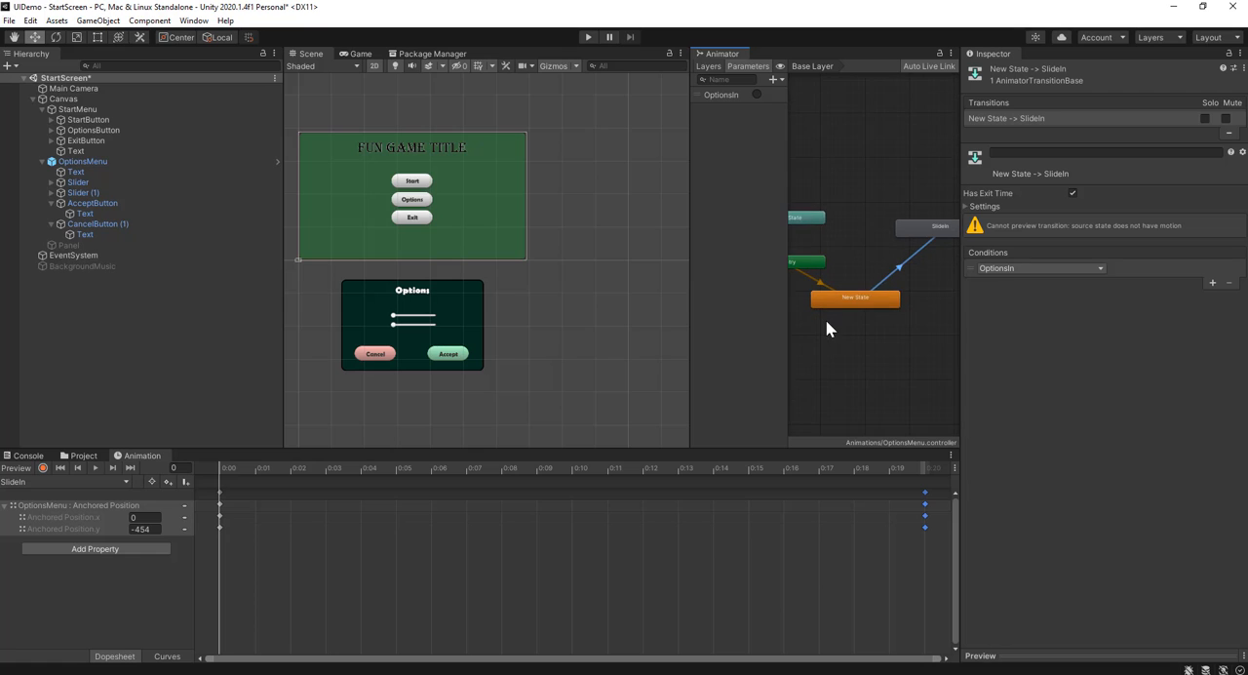
Play-test opening the options menu while watching OptionsMenu's animator states, stop playing, and dock the Animator back beside the Package Manager
click(127, 160)
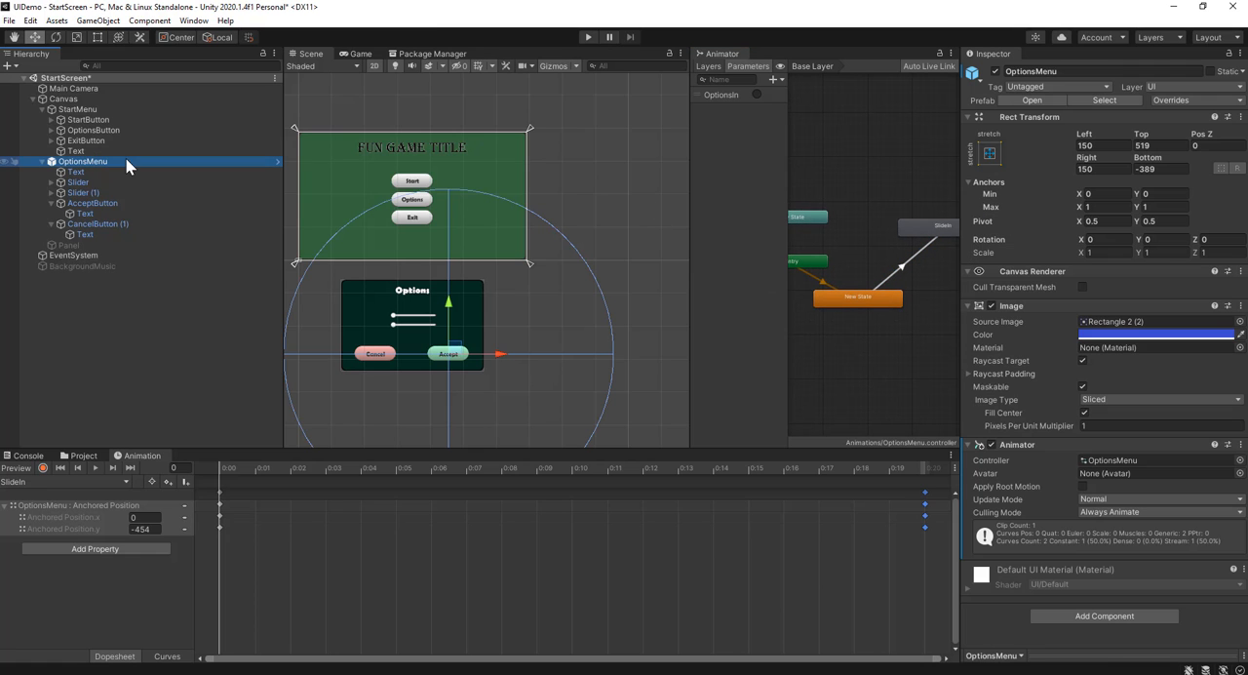
click(588, 37)
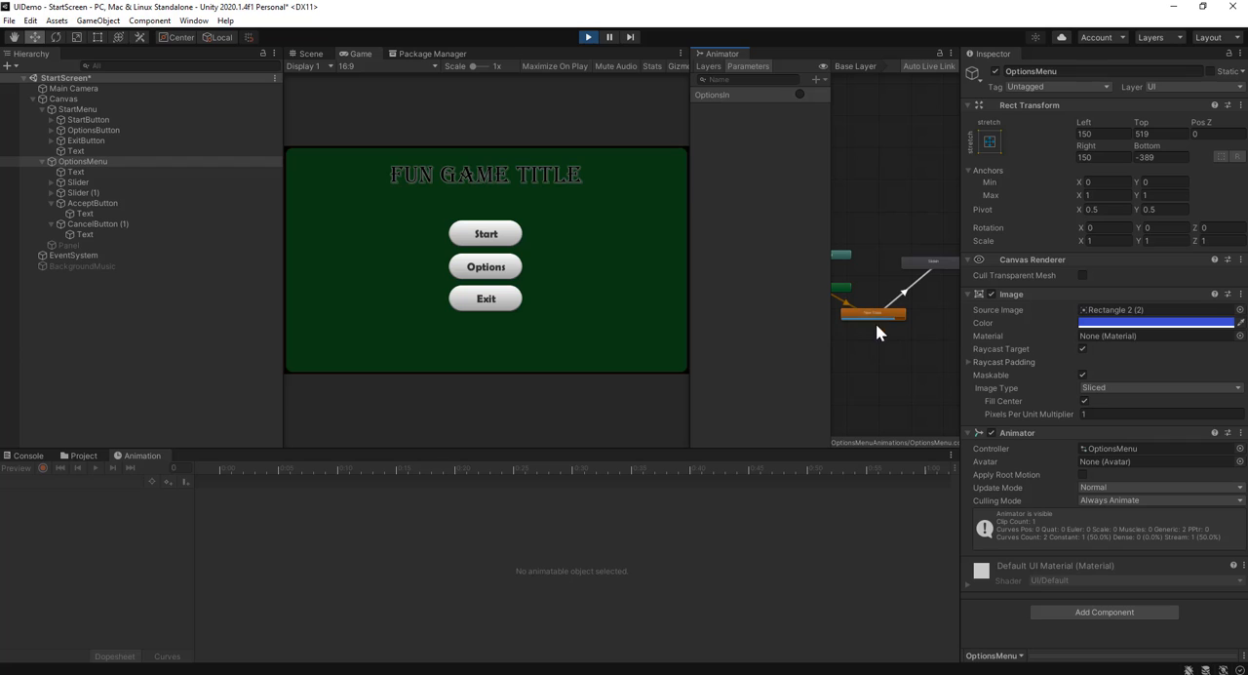
click(490, 273)
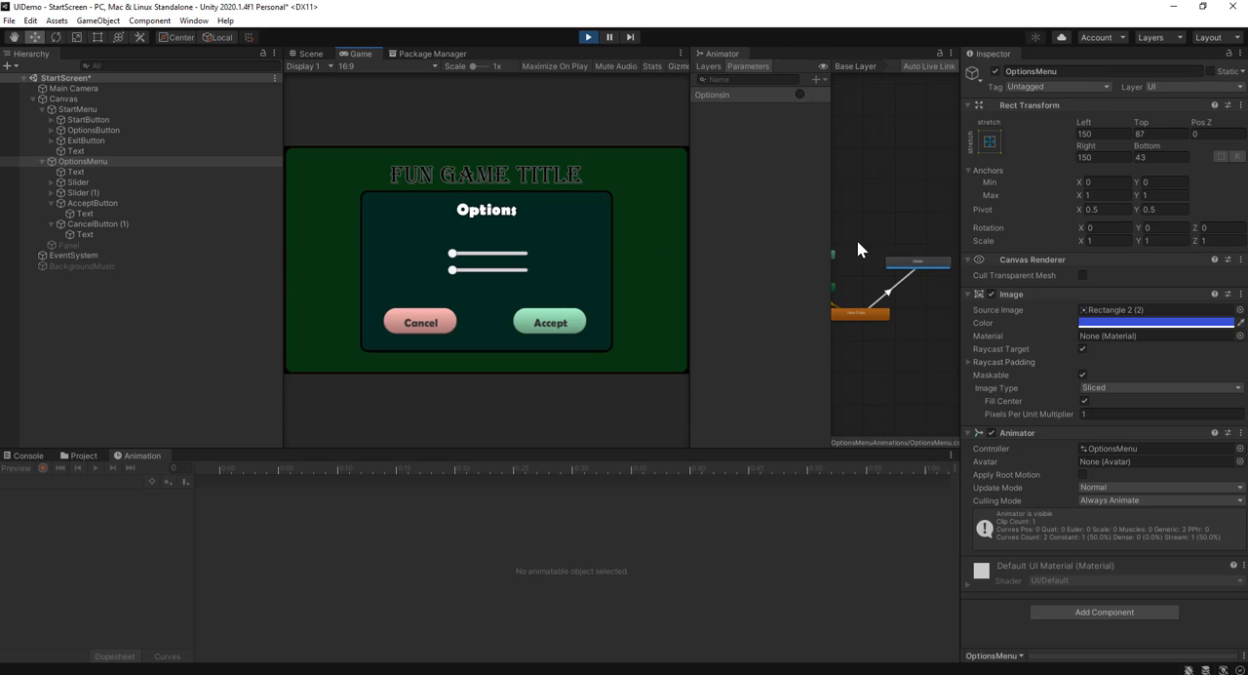
click(588, 38)
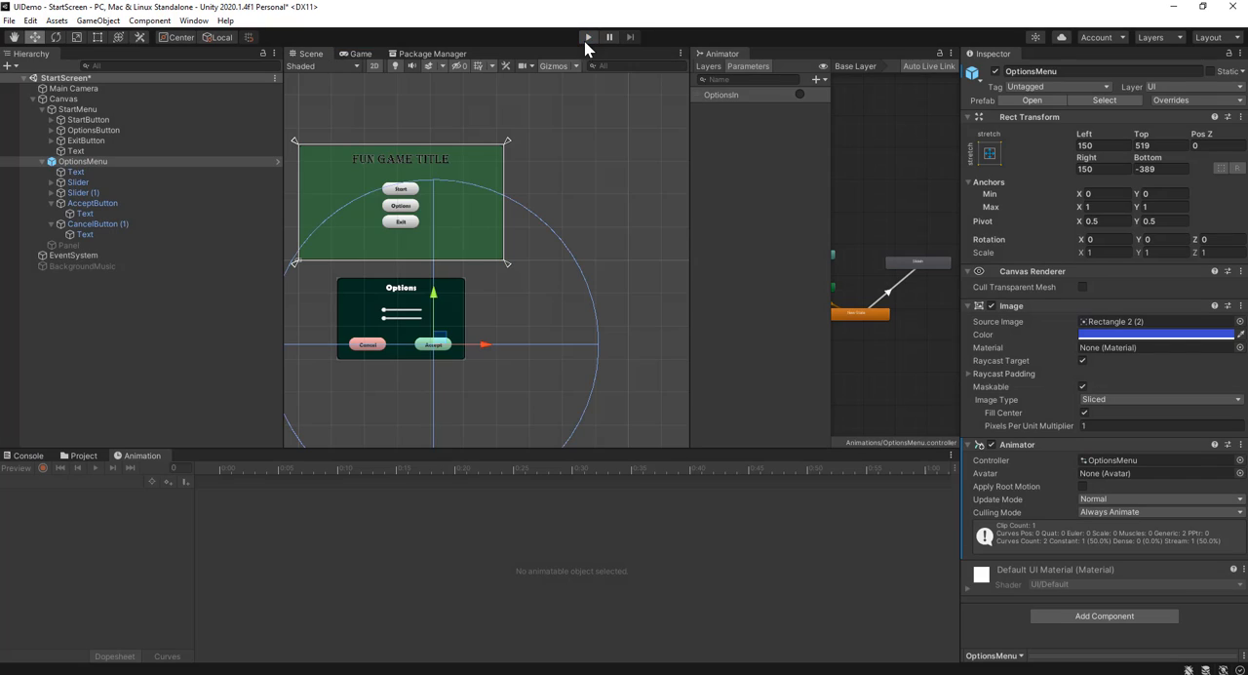
drag(724, 51, 557, 83)
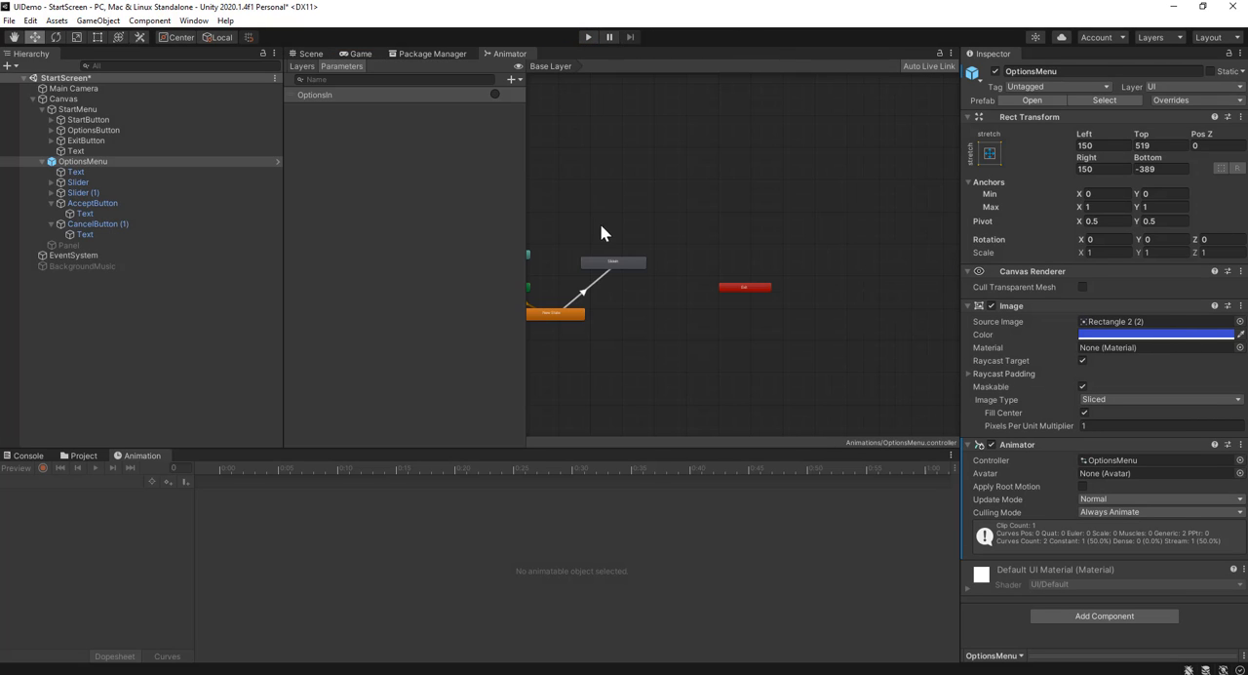
Turn off Has Exit Time on the New State to SlideIn transition
scroll(600, 232, up, 5)
middle_drag(600, 232, 756, 144)
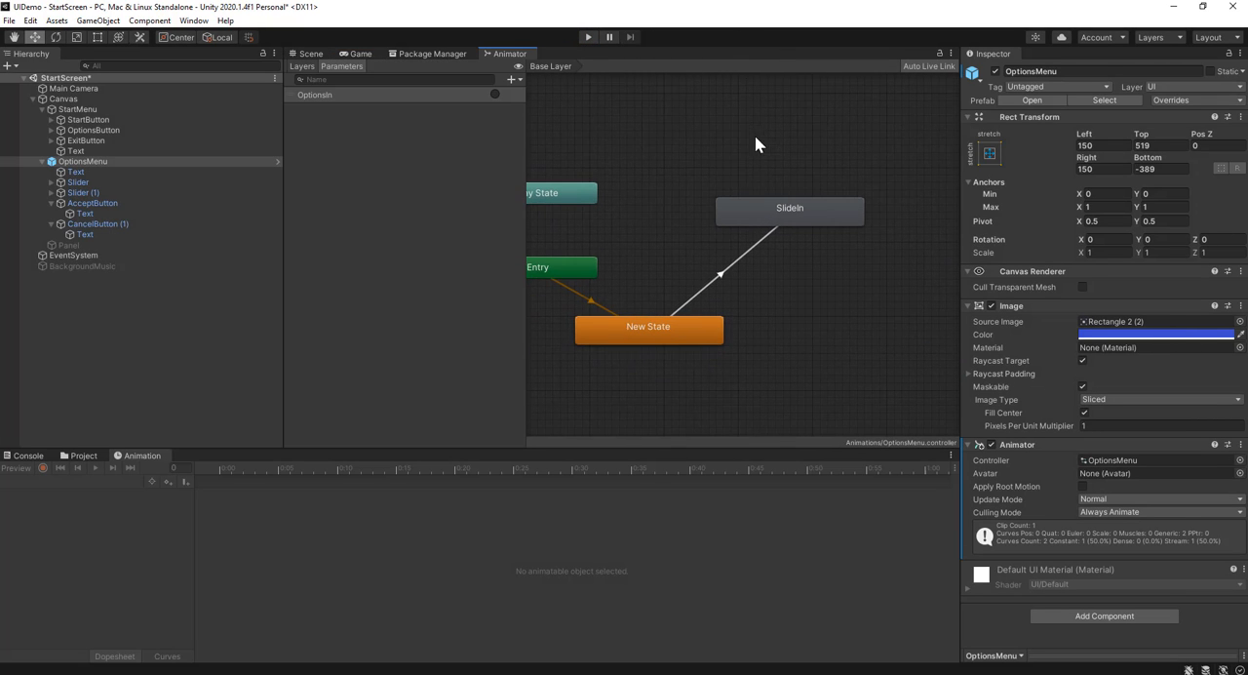
click(723, 278)
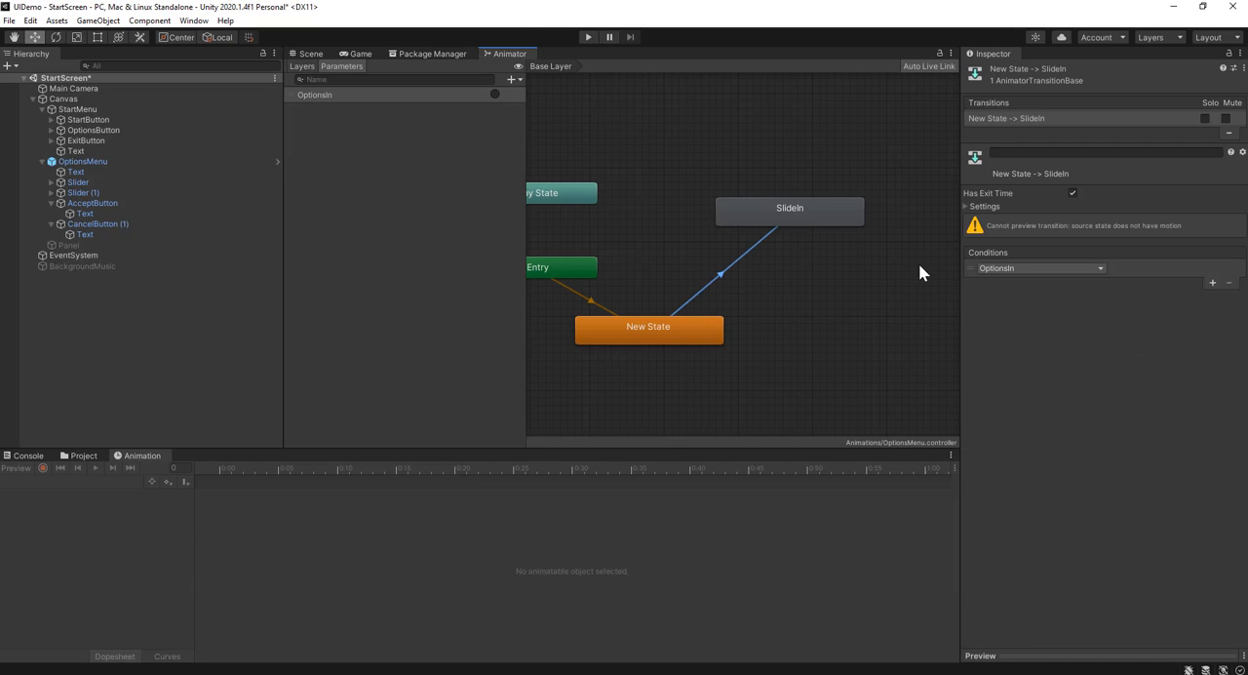
click(966, 207)
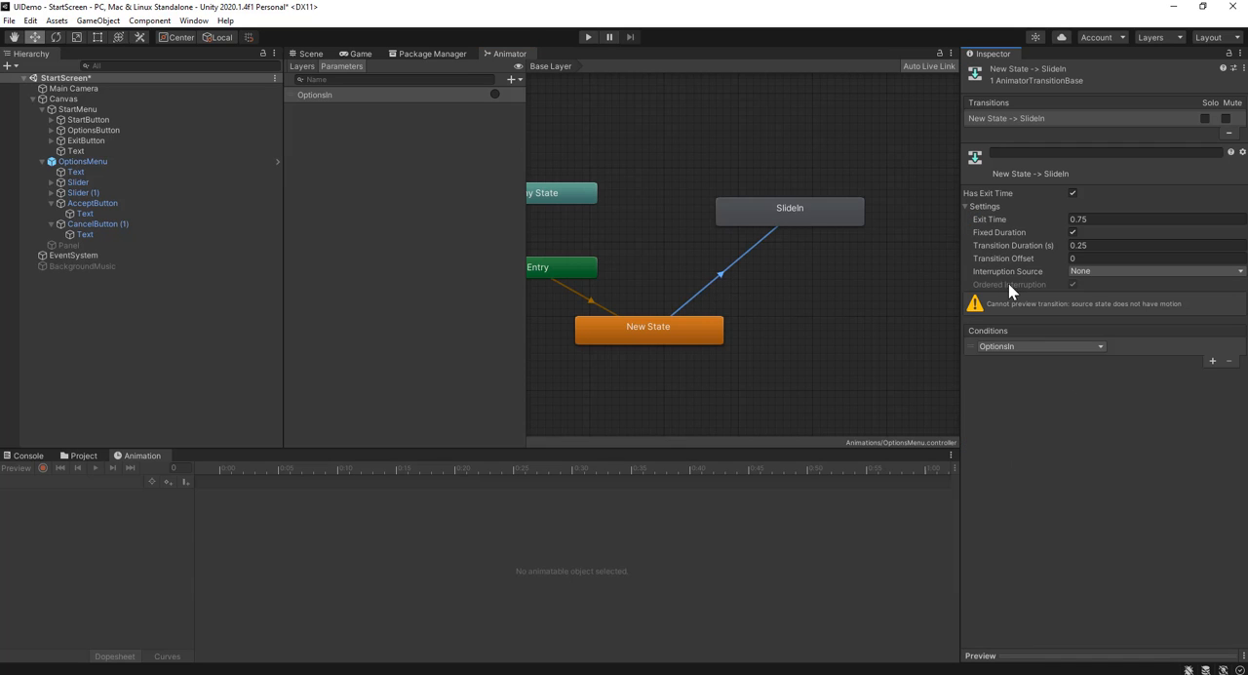
click(1072, 193)
Play-test the options menu in the Game view, check the active state in the animator graph, and stop playing
click(353, 55)
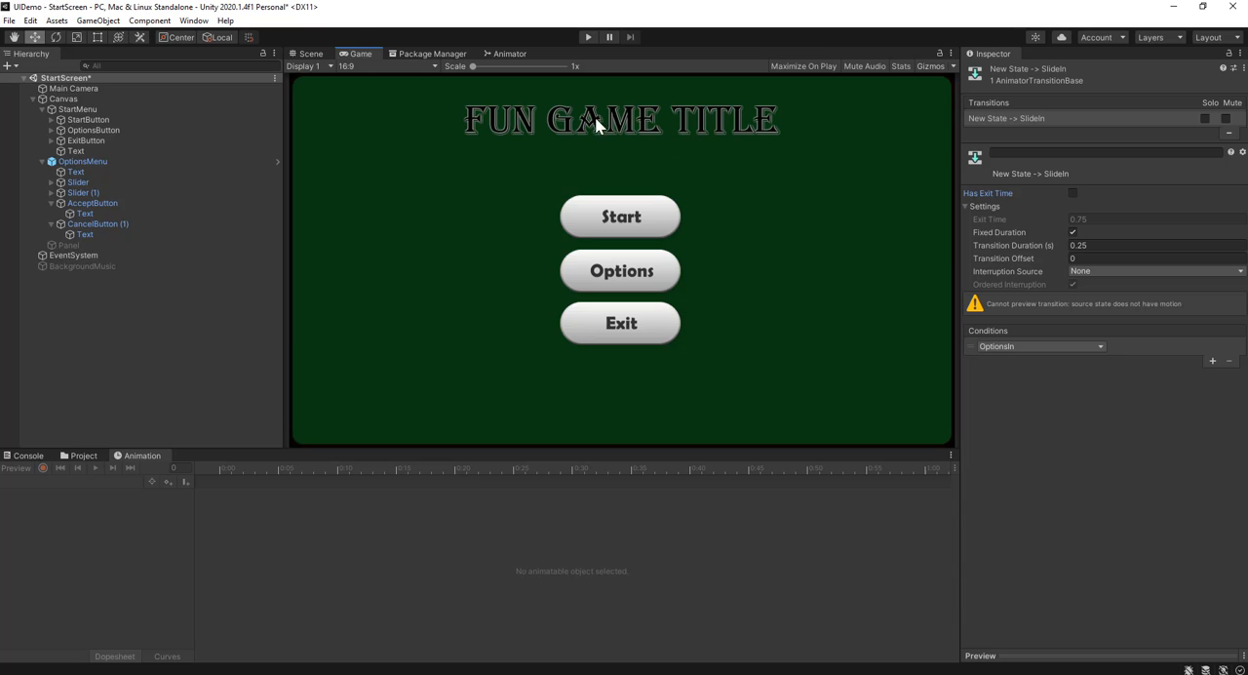
click(587, 37)
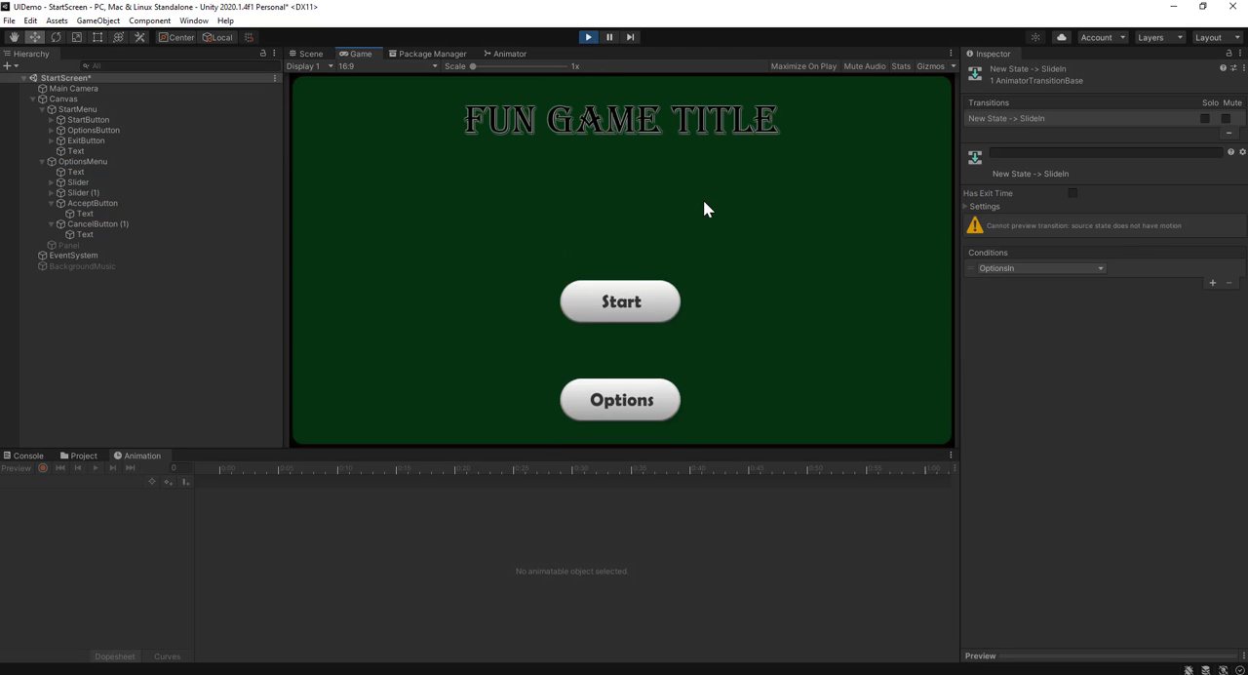
click(627, 265)
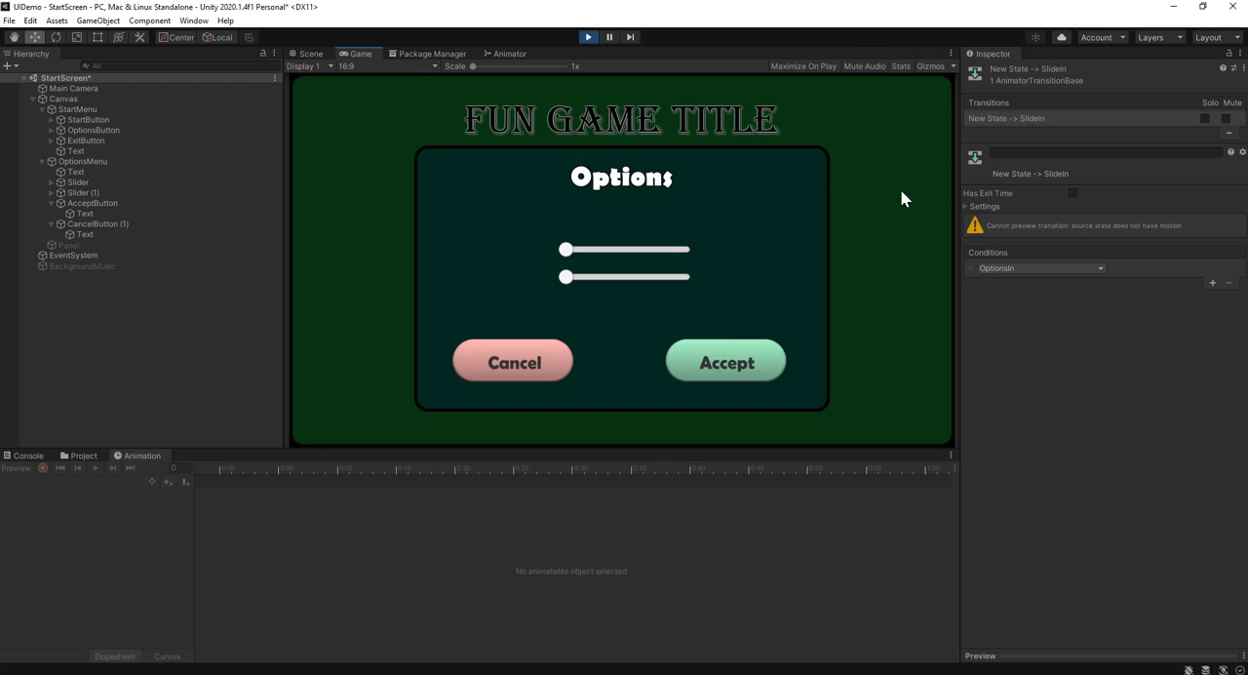
click(504, 55)
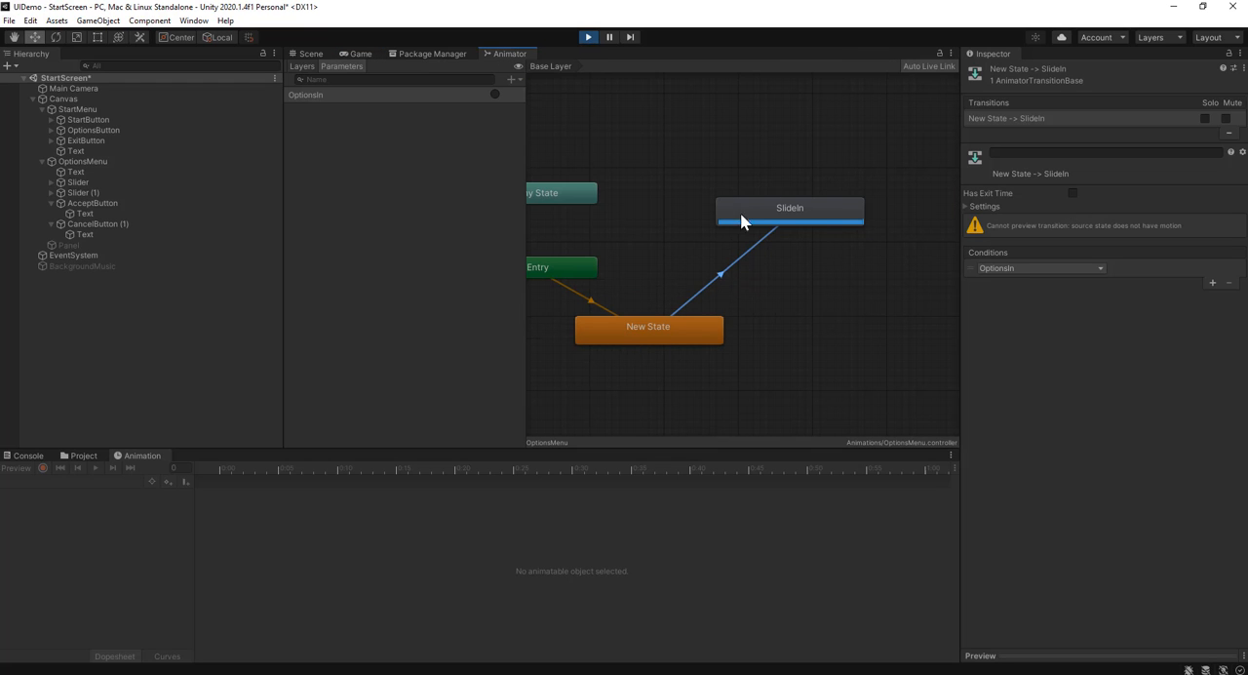
click(358, 54)
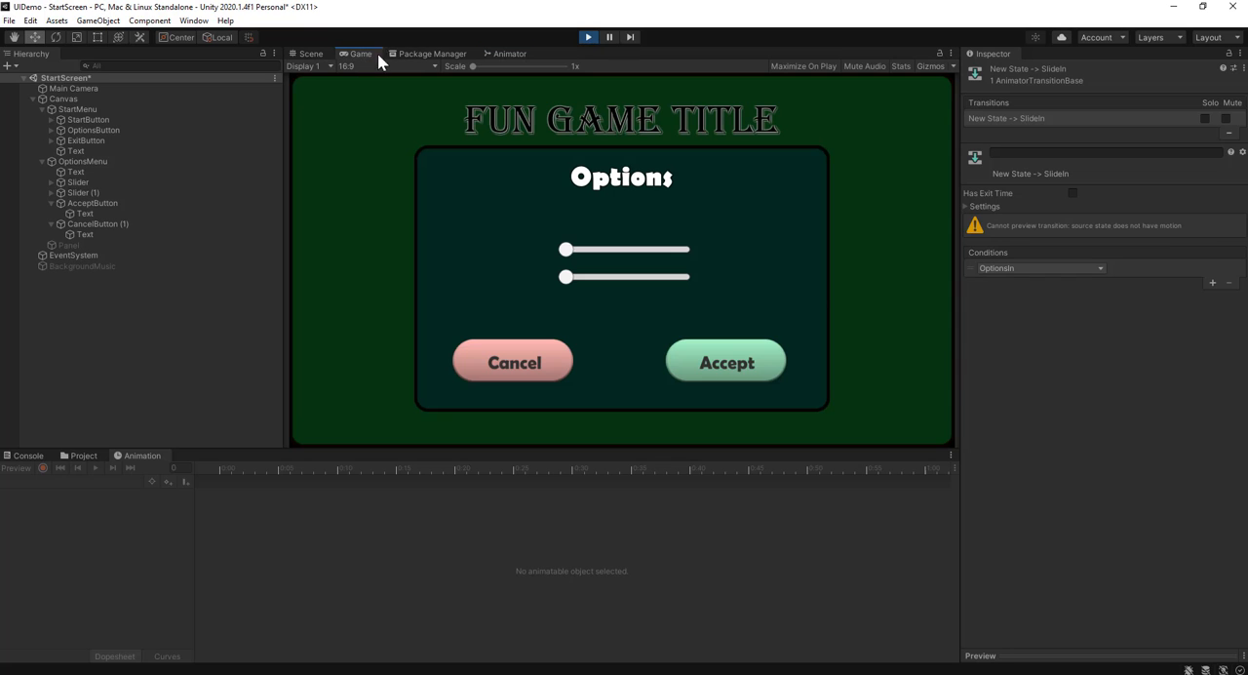
click(587, 36)
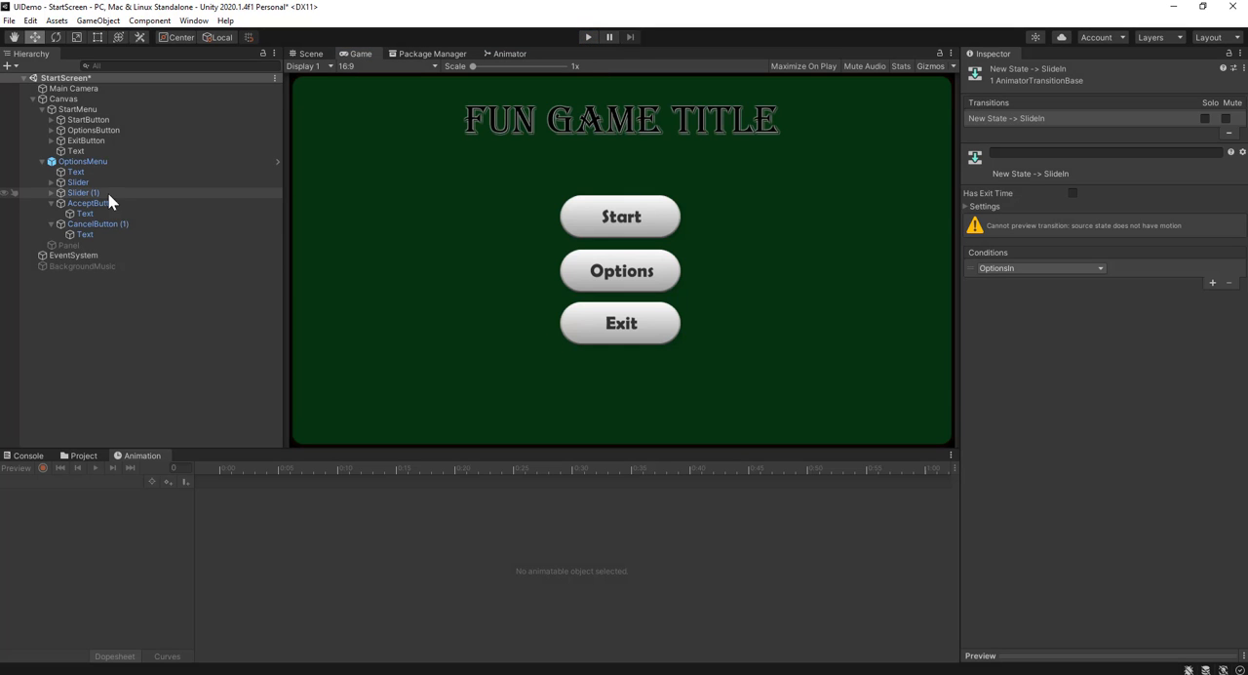
Examine OptionsMenu with its Cancel and Accept buttons in the Scene view, and select its SlideIn state in the animator graph
click(132, 162)
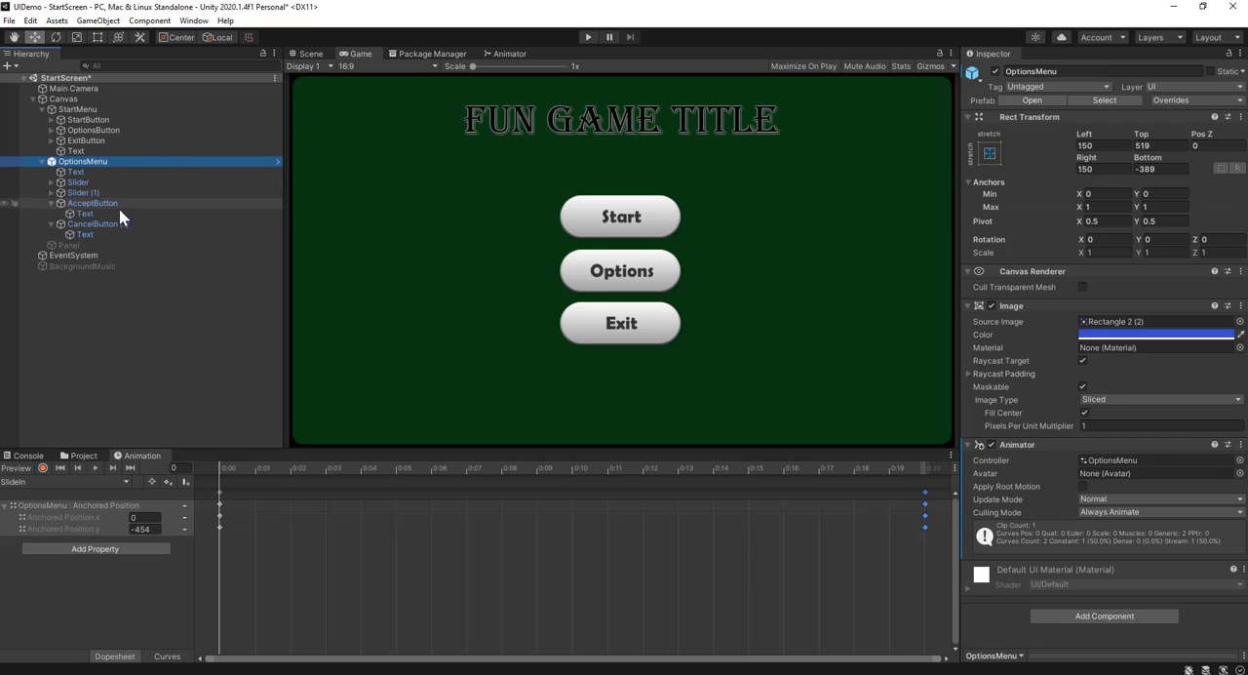
click(305, 54)
scroll(615, 159, up, 3)
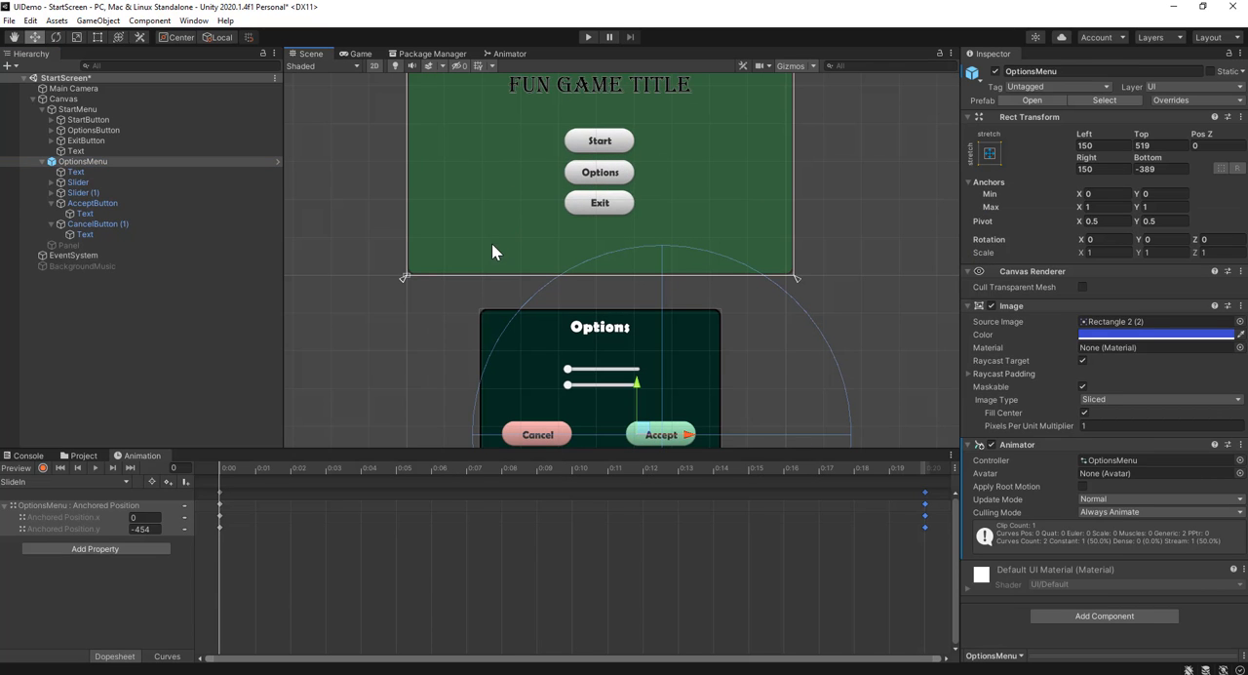
scroll(591, 336, down, 2)
scroll(591, 336, down, 1)
middle_drag(592, 330, 583, 261)
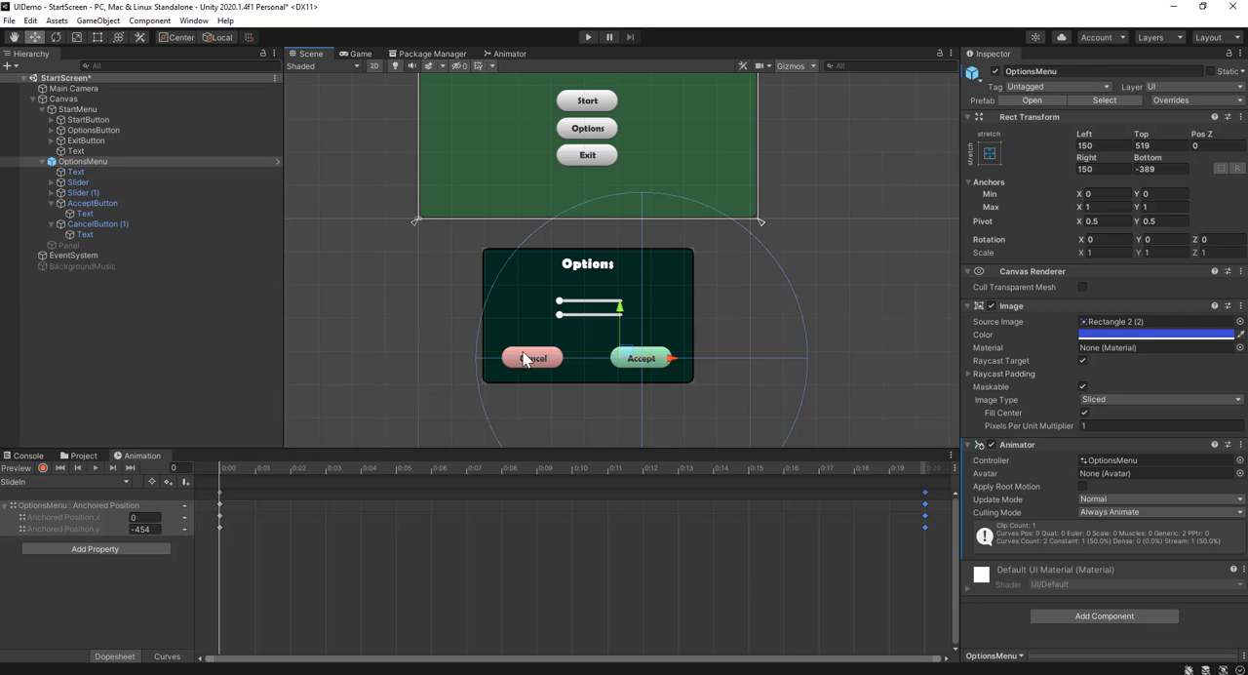
click(507, 53)
click(801, 208)
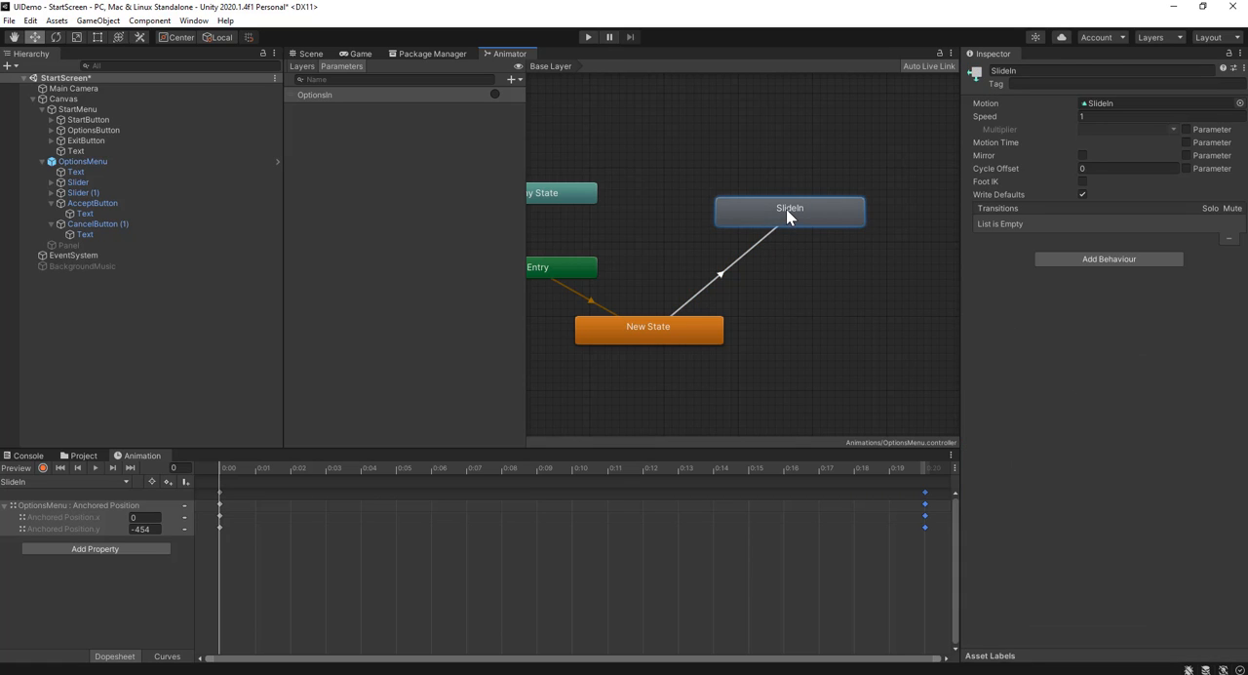
right_click(786, 215)
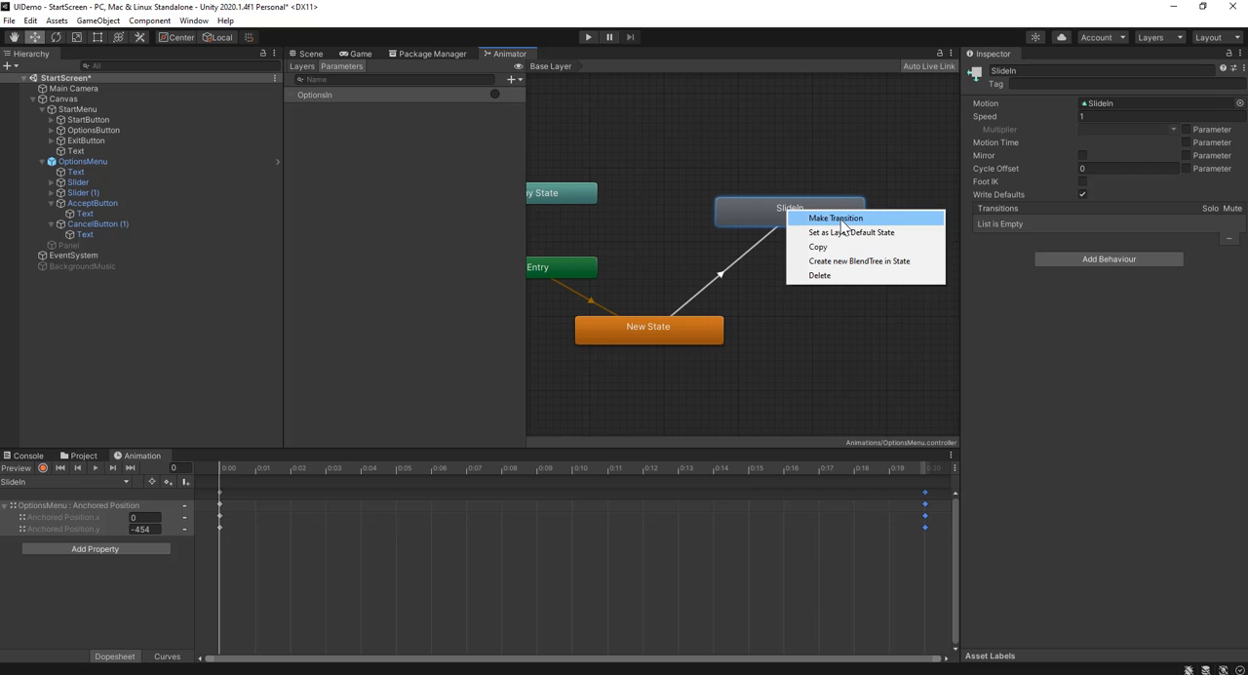
click(841, 220)
right_click(815, 286)
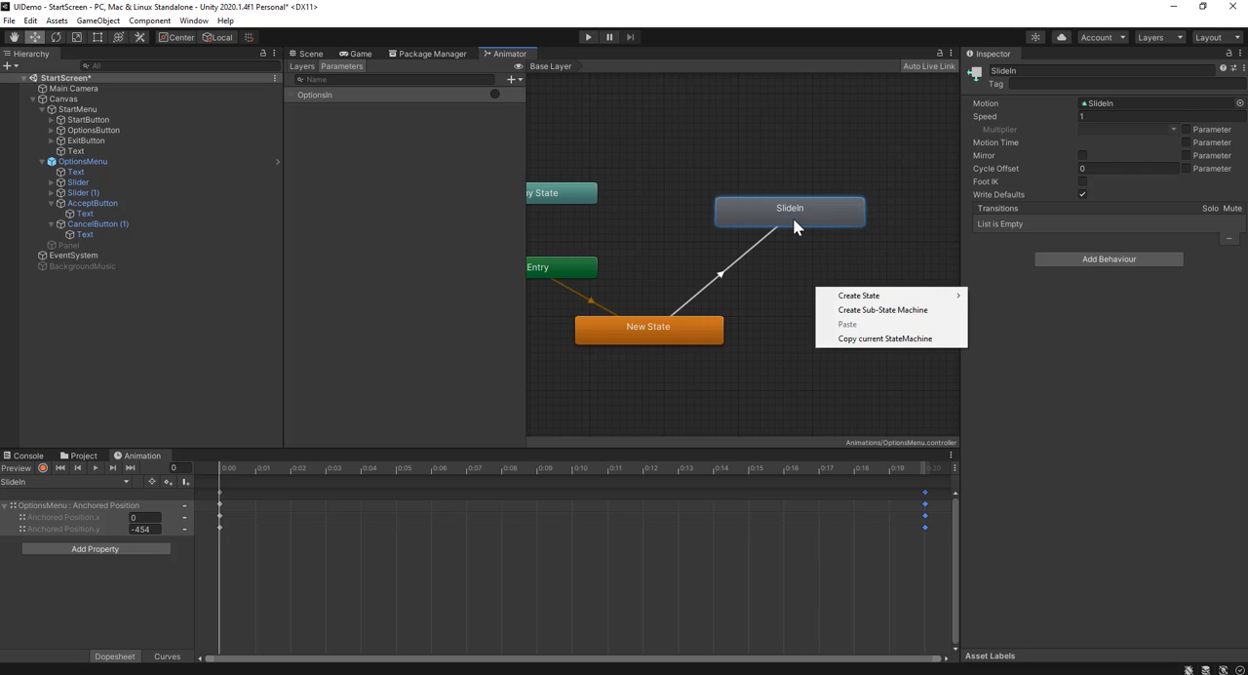
Duplicate the SlideIn state, place the copy below it, and rename it SlideOut
click(792, 222)
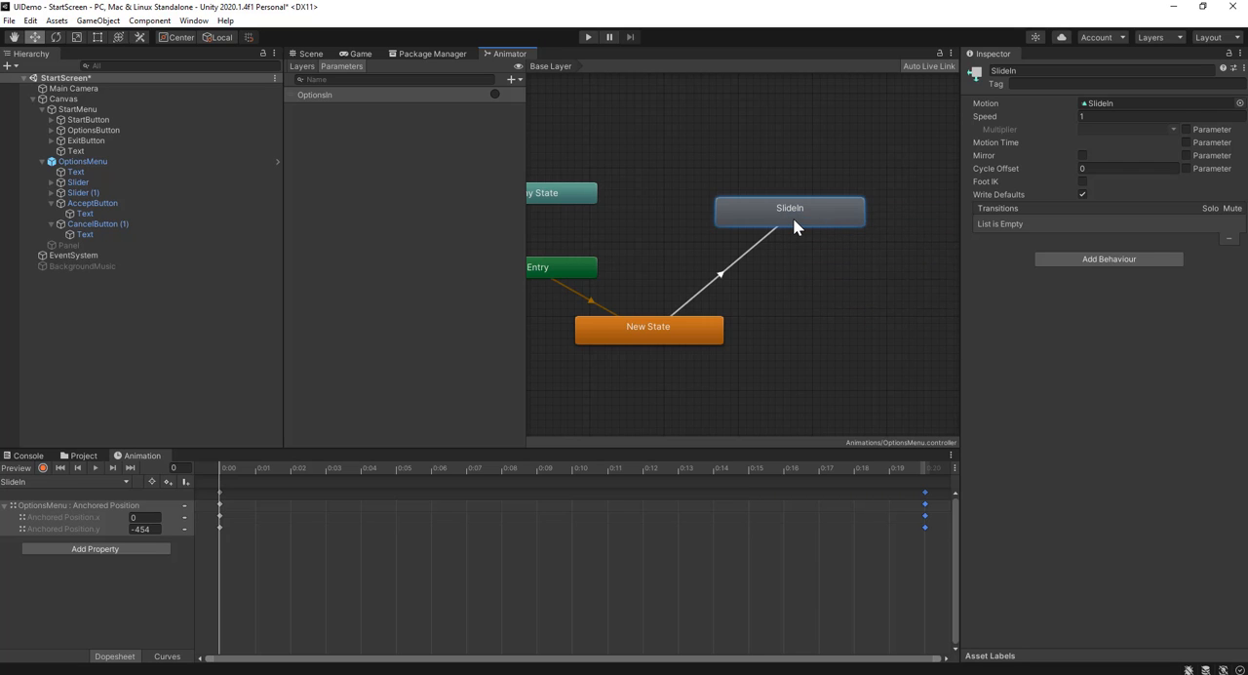
key(ctrl+d)
drag(801, 245, 827, 354)
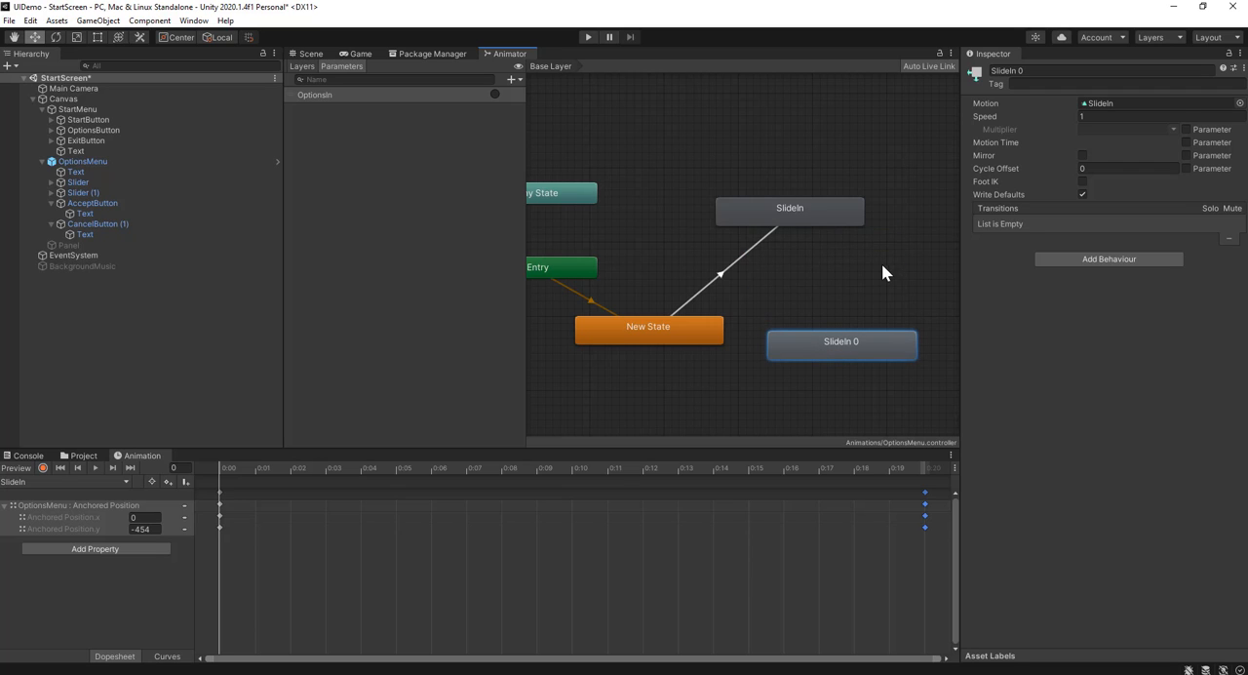
click(1045, 72)
click(1039, 73)
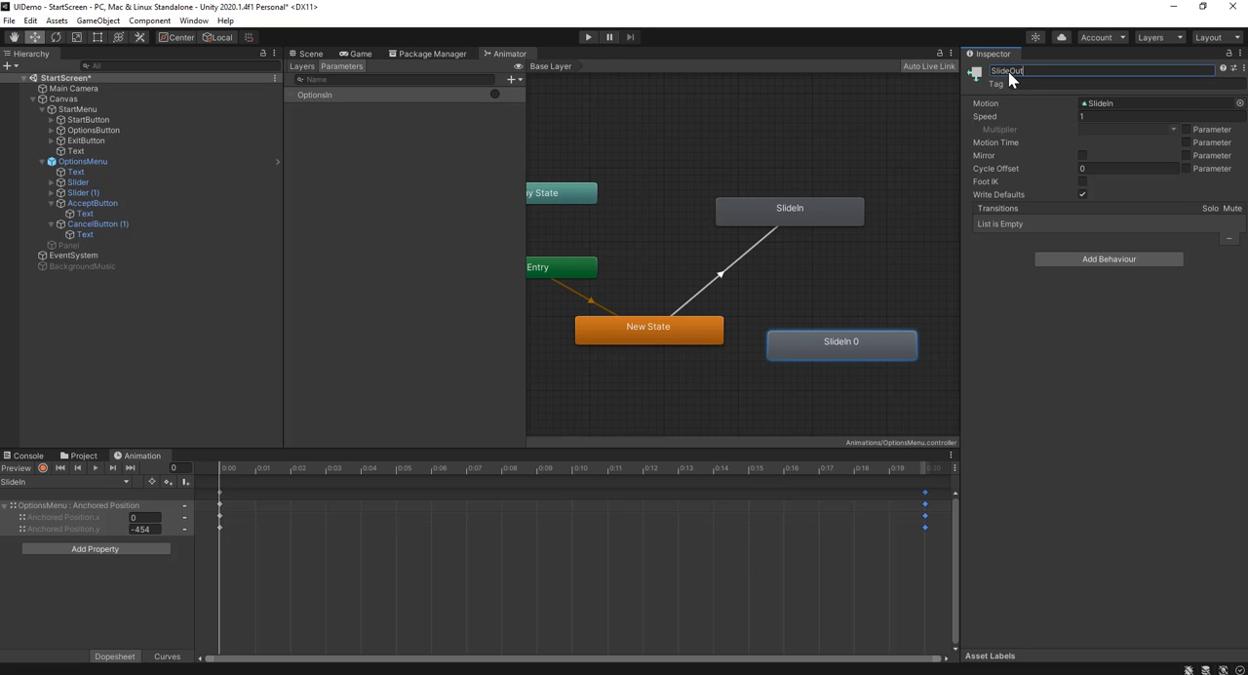
key(Return)
click(814, 312)
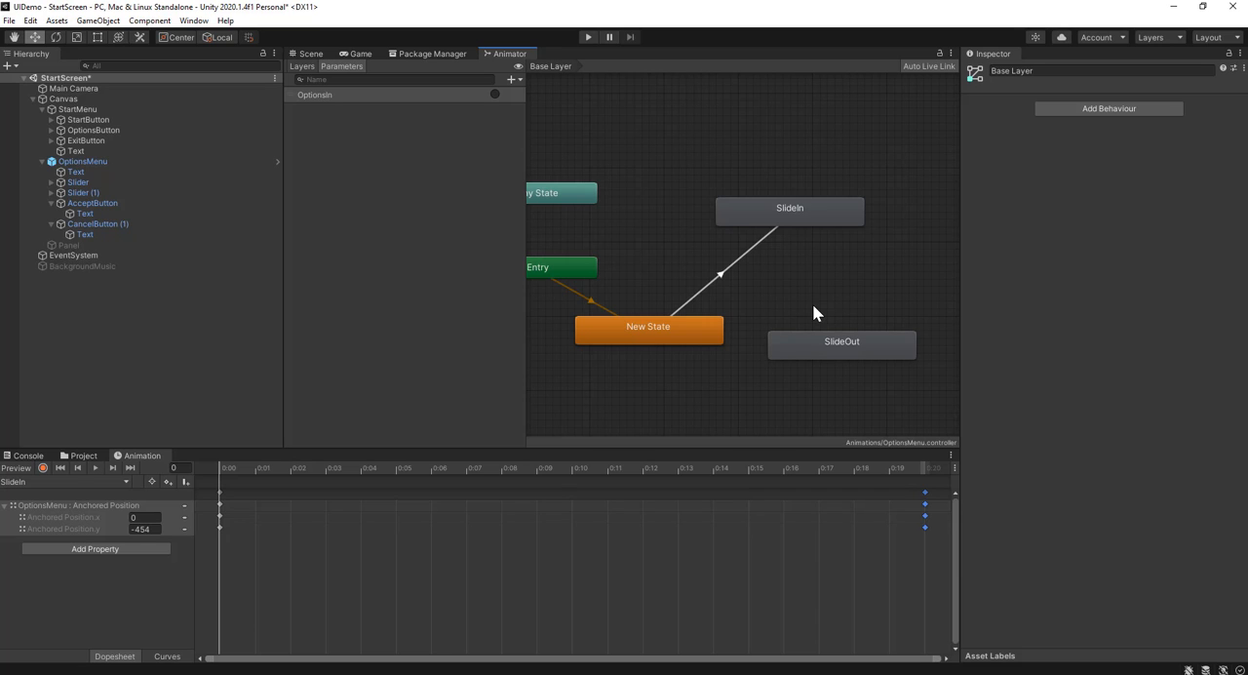
Make a transition from the SlideIn state to the SlideOut state
click(805, 214)
right_click(805, 215)
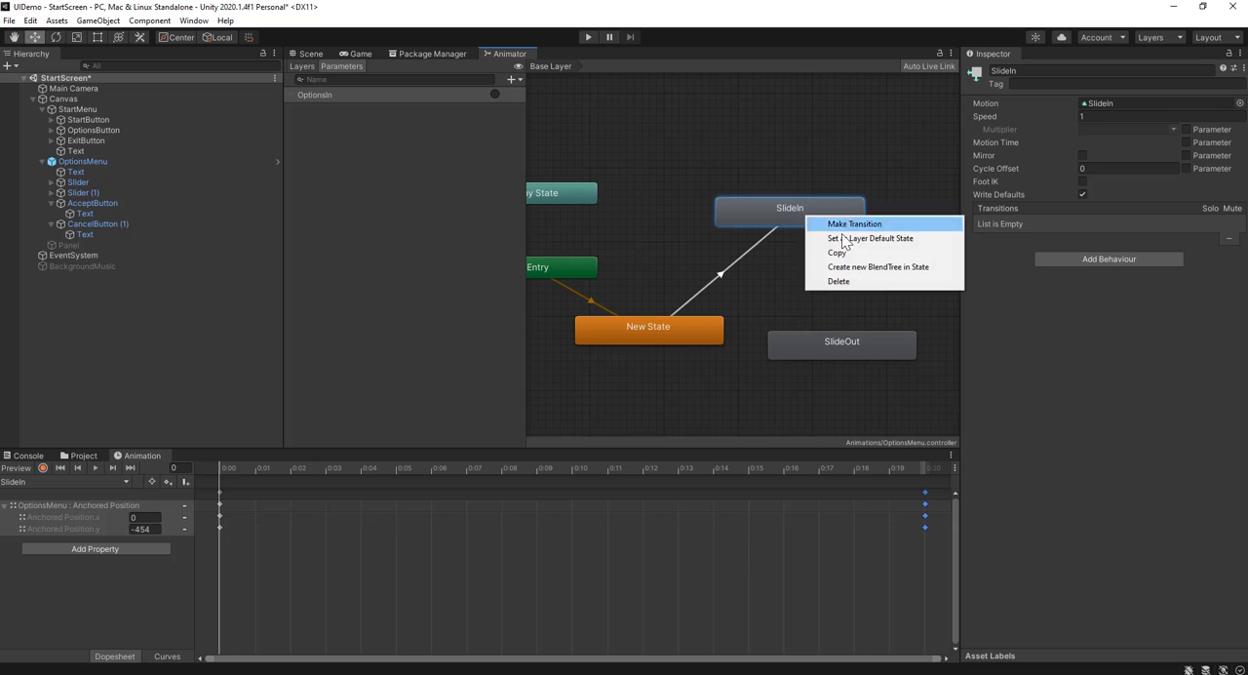
click(817, 220)
click(809, 336)
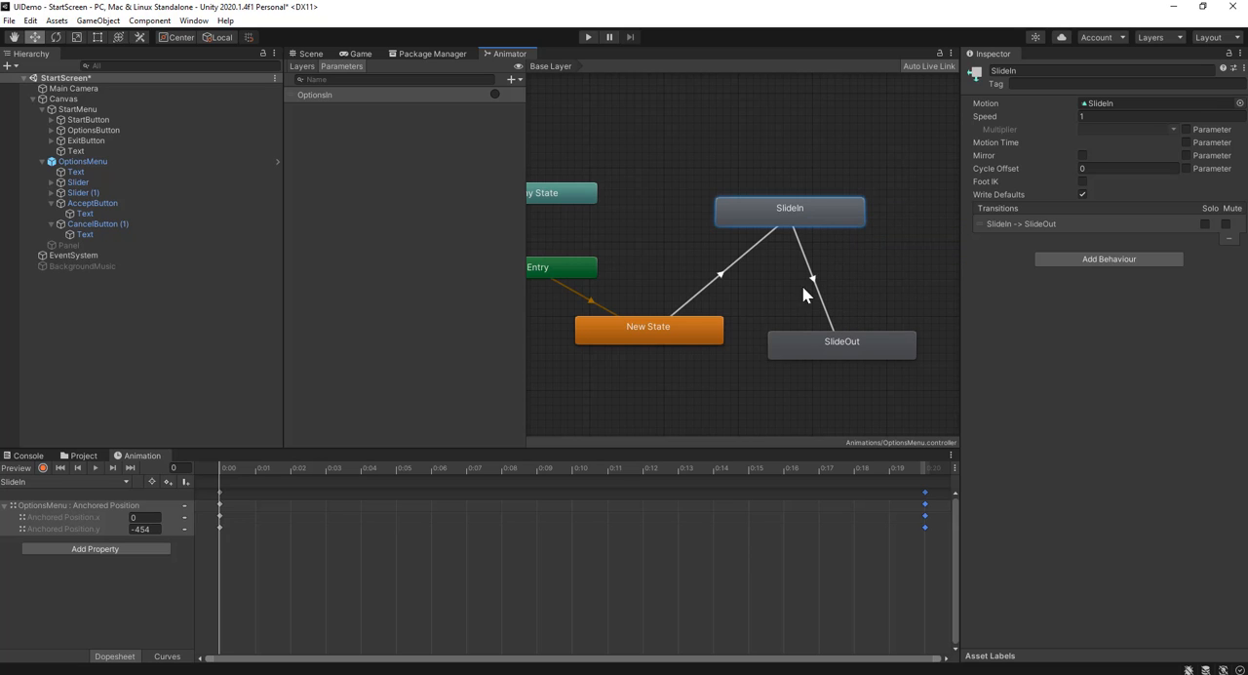
Add a trigger parameter named OptionsOut to OptionsMenu's animator
click(512, 80)
click(510, 142)
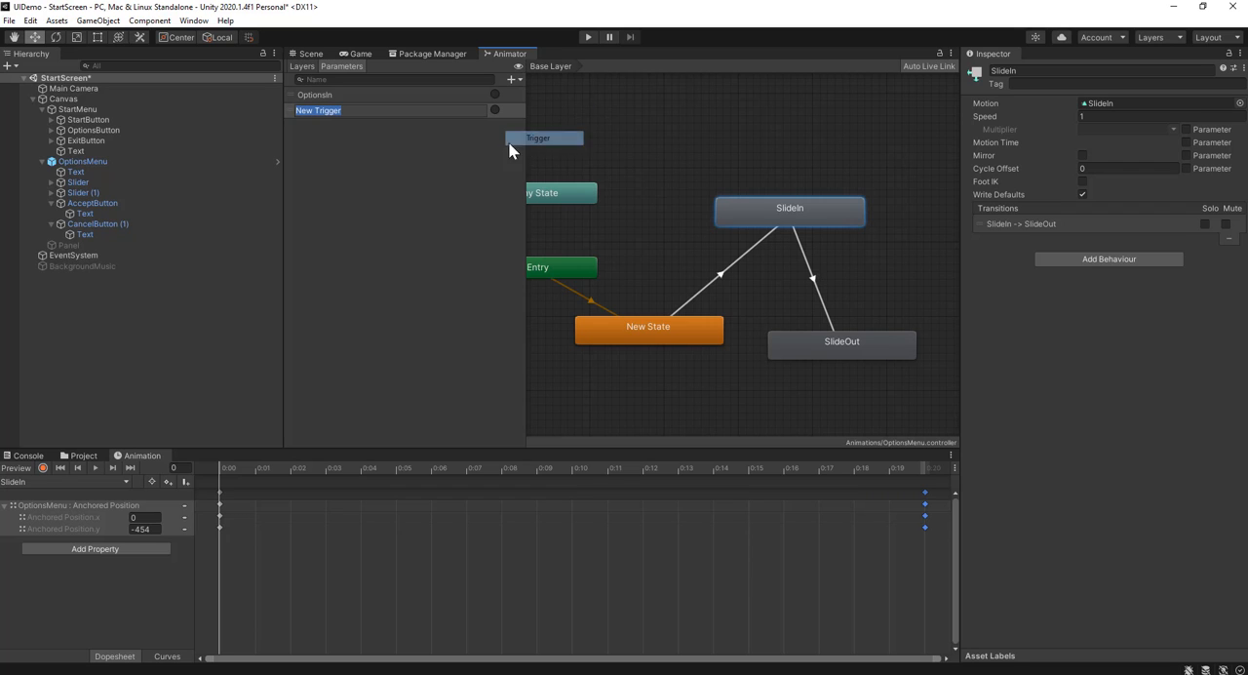
text(Op)
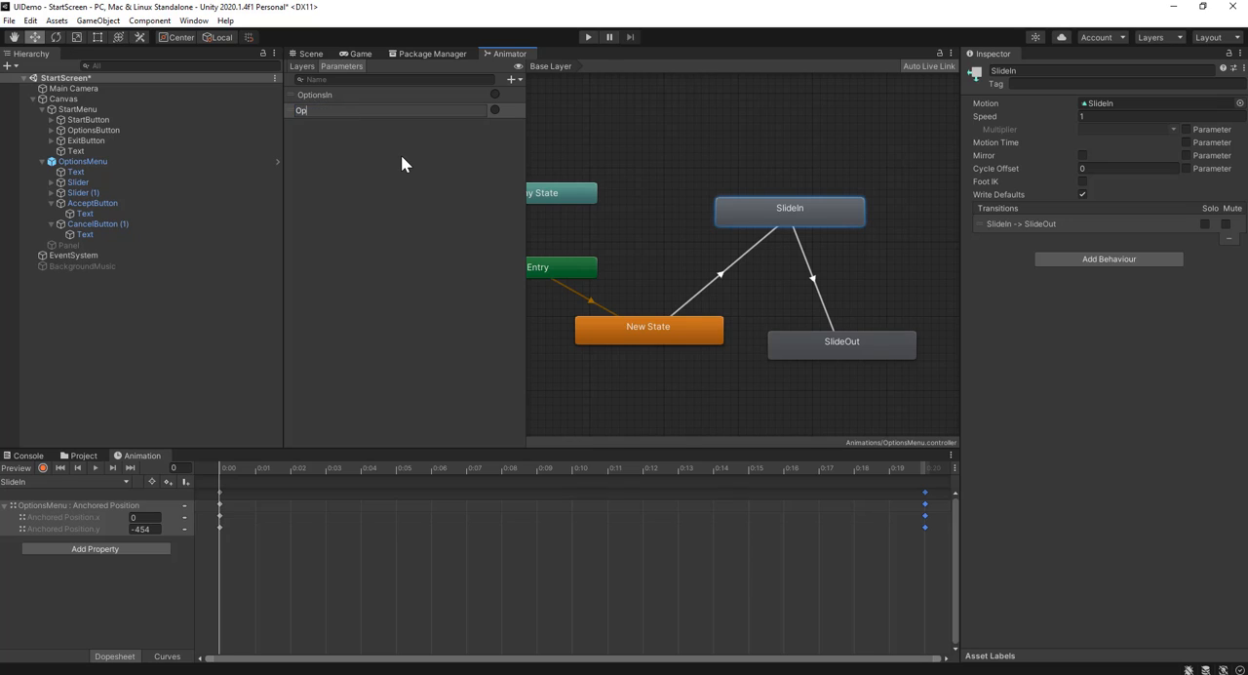
text(tionsOut)
key(Return)
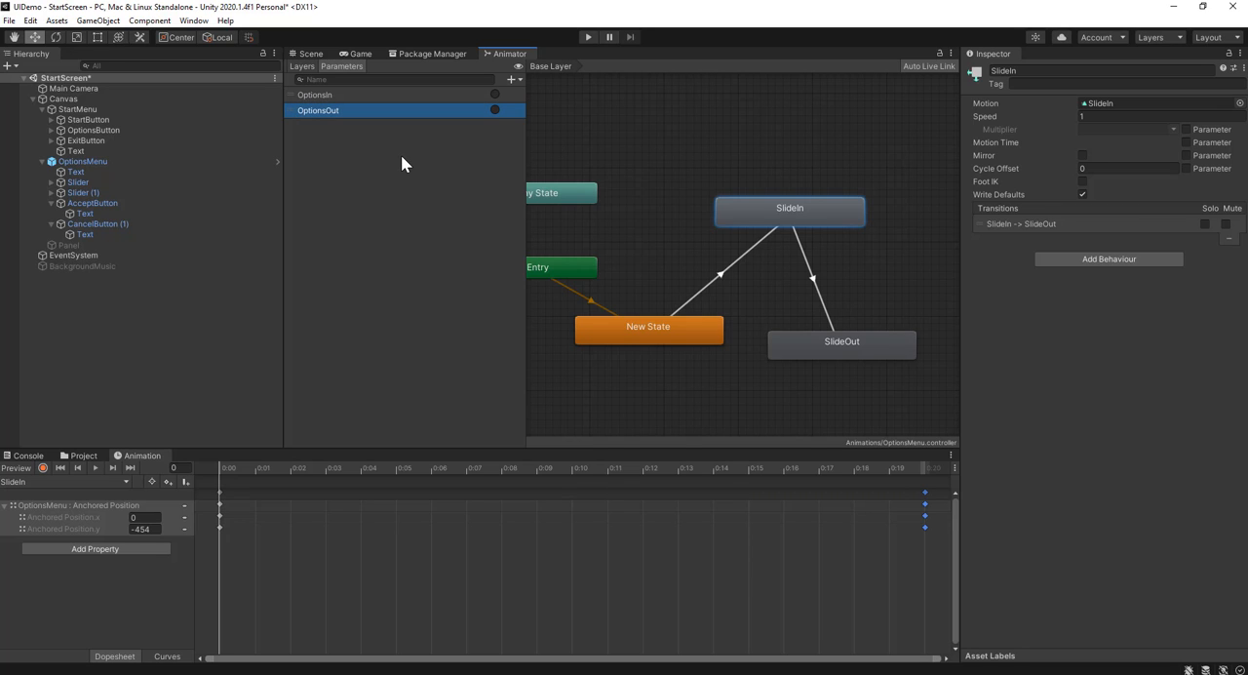
Add an OptionsOut condition to the SlideIn to SlideOut transition and turn off its exit time
click(811, 280)
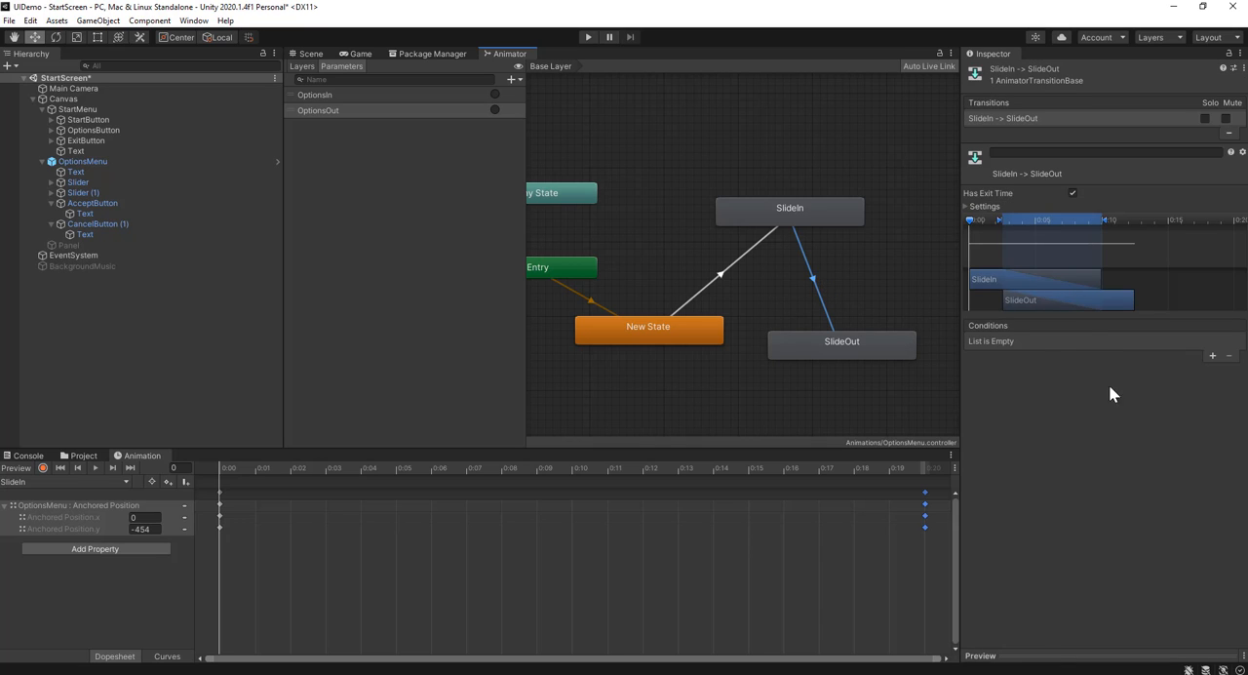
click(1213, 357)
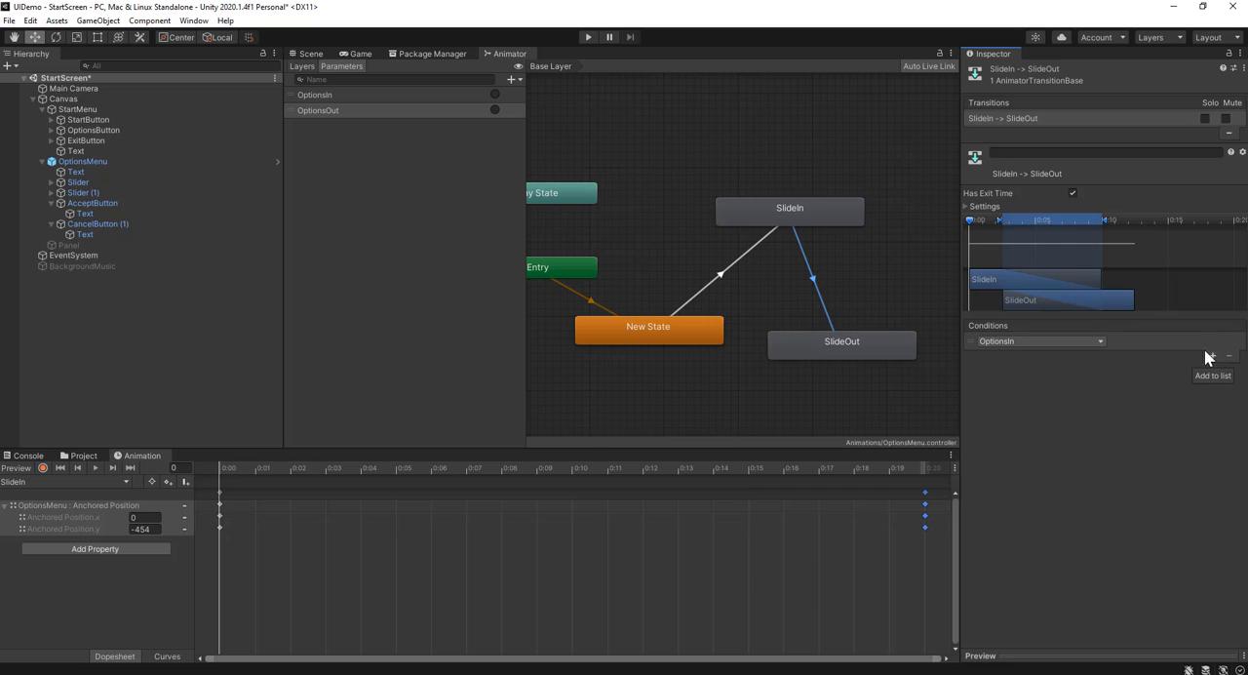
click(1009, 343)
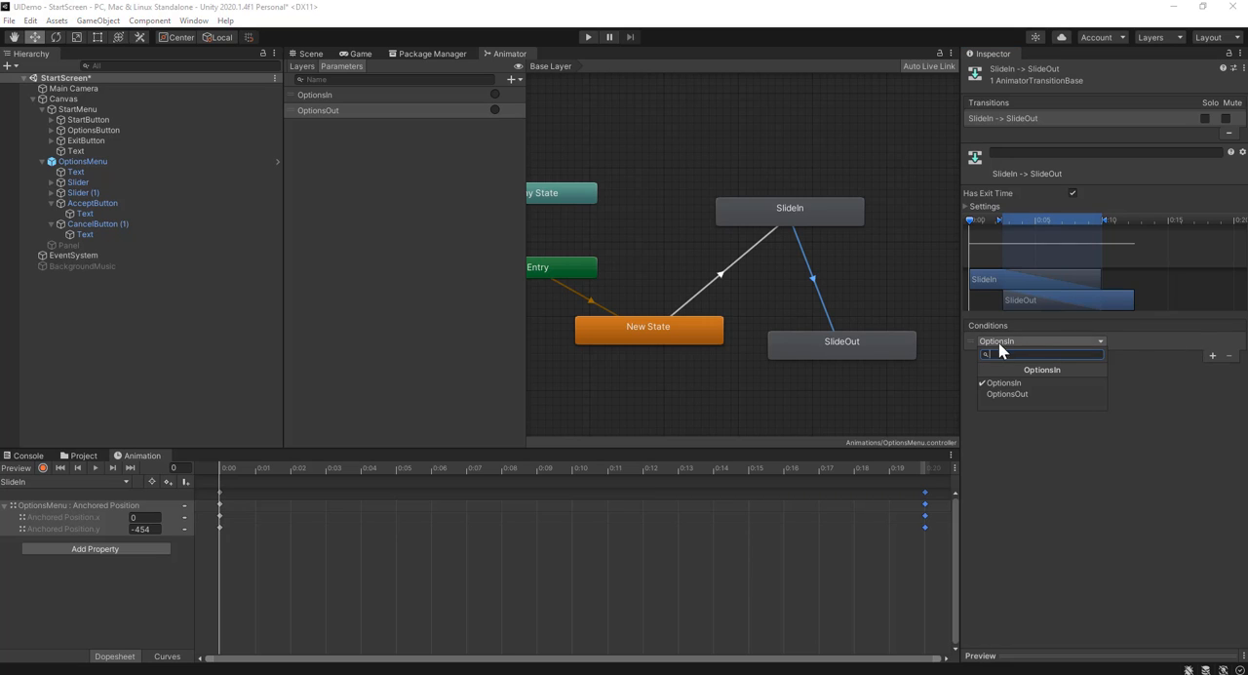
click(1004, 397)
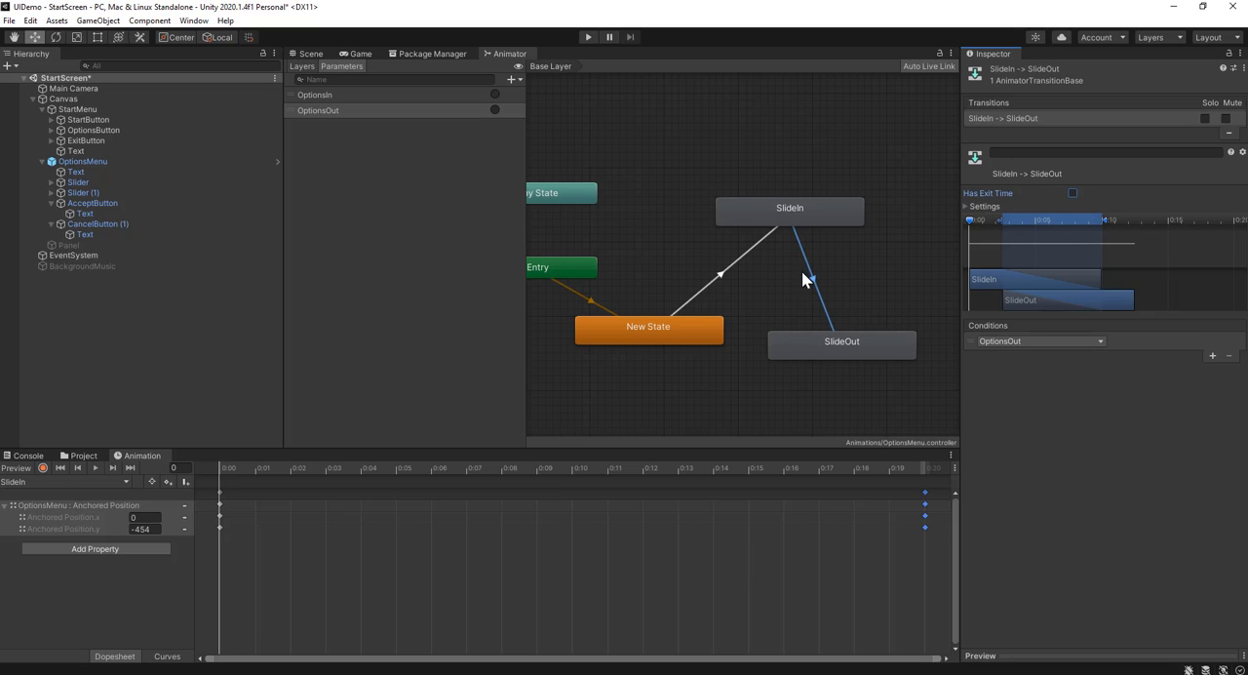
click(836, 276)
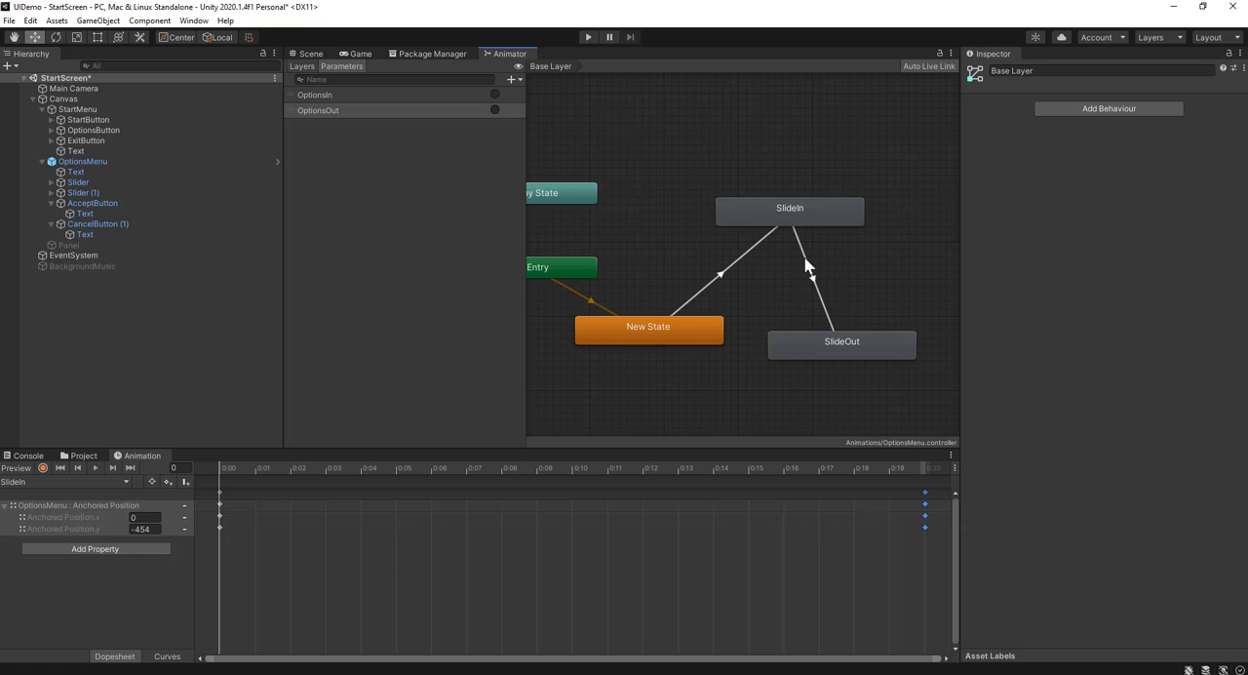
Reposition the SlideOut state level with New State and make a transition from SlideOut back to New State
drag(804, 347, 848, 332)
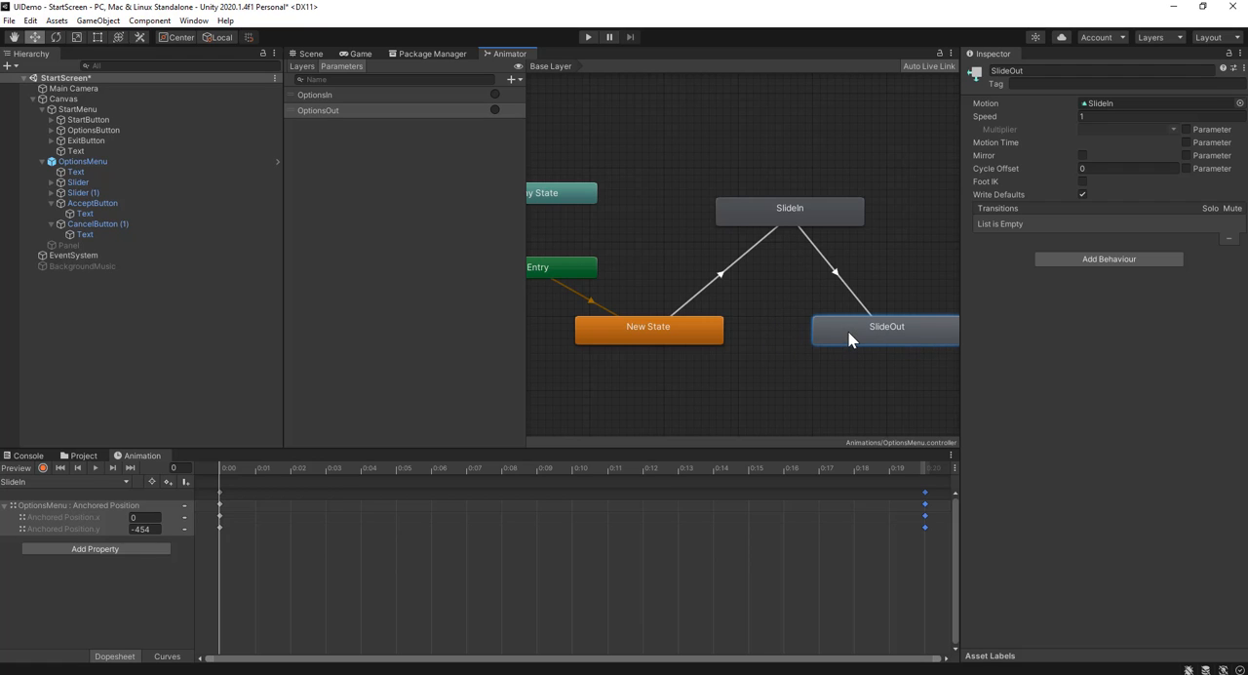
right_click(836, 332)
click(845, 341)
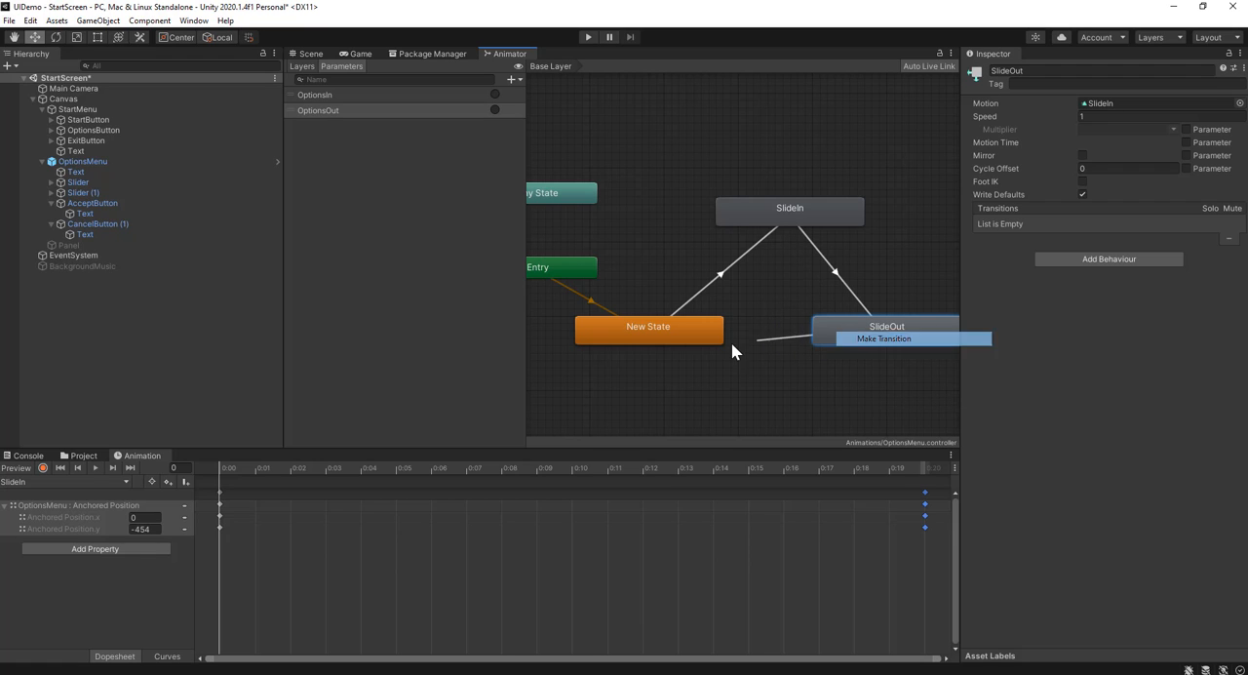
click(721, 336)
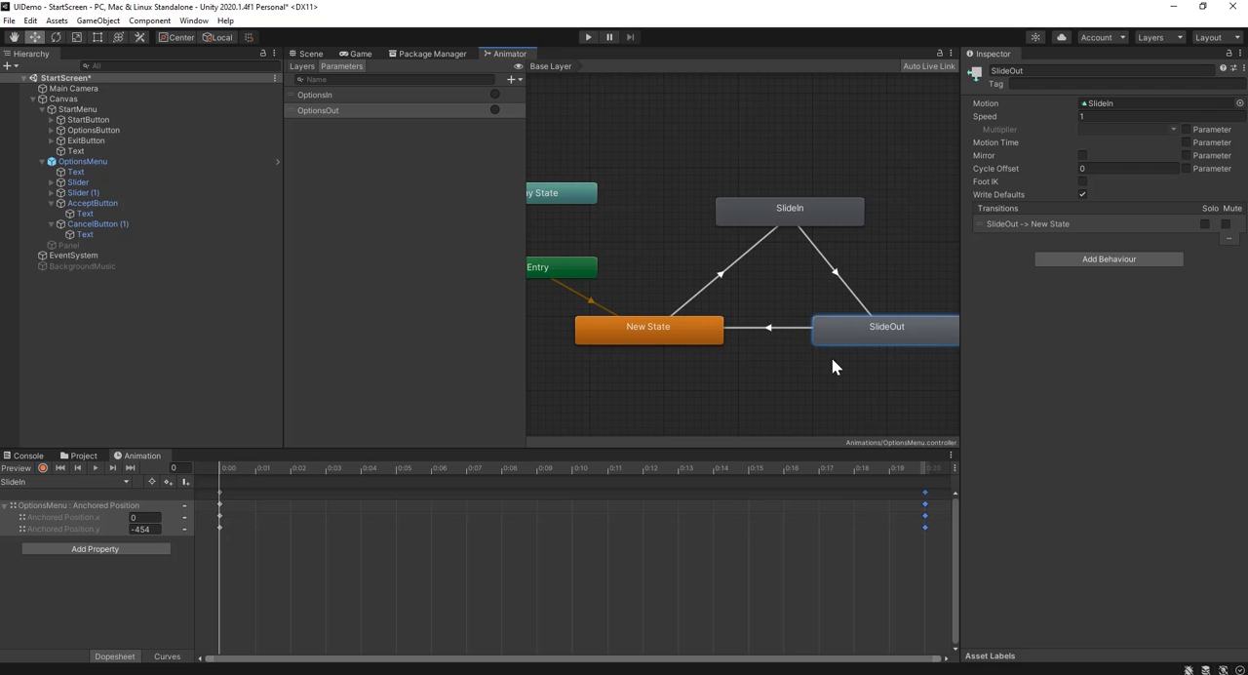
click(629, 337)
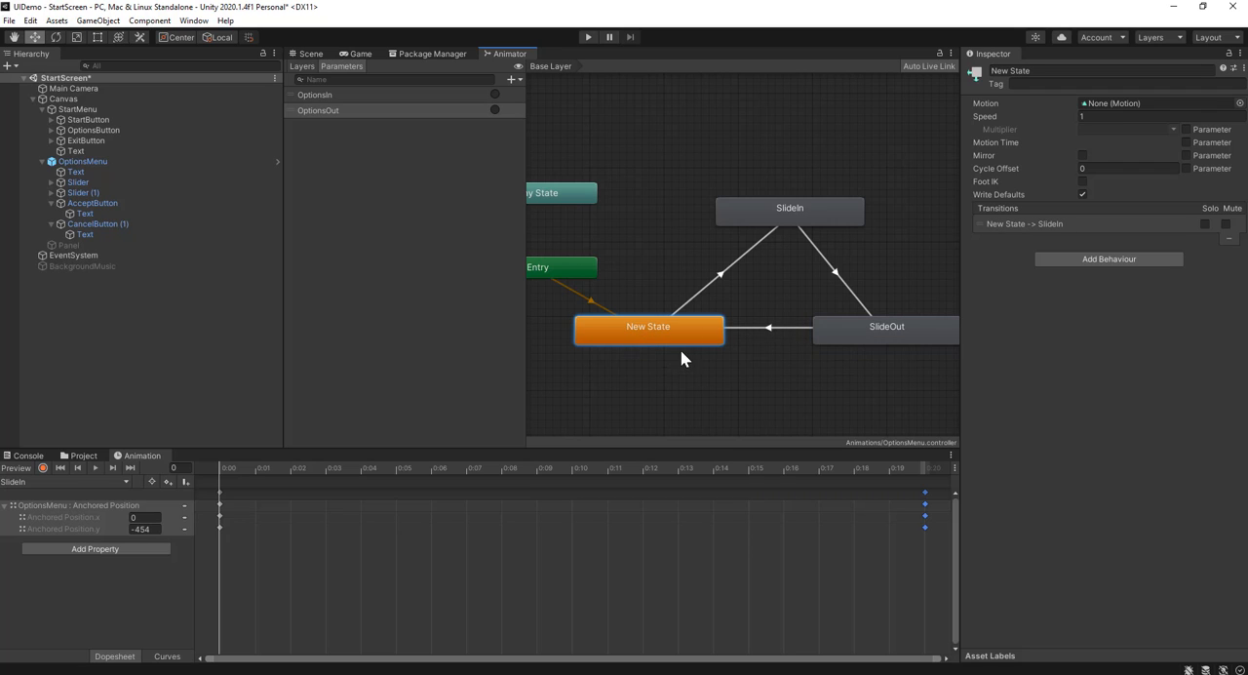
click(750, 398)
click(899, 340)
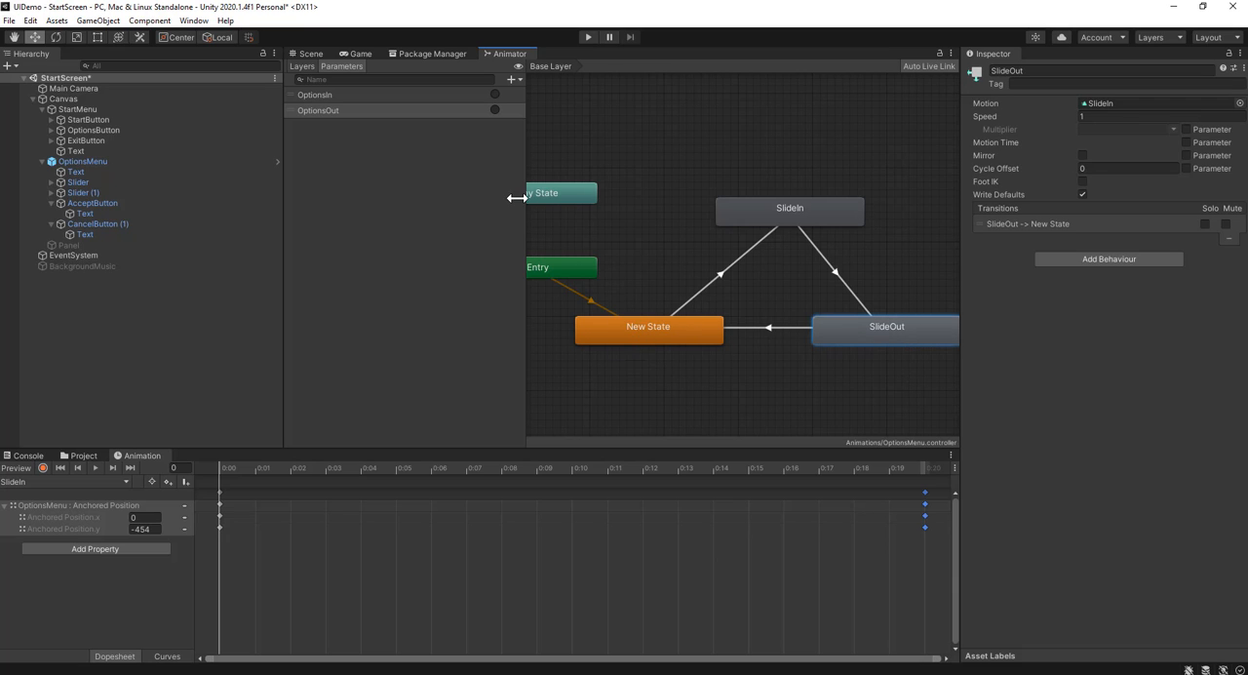
Change AcceptButton's OptionsMenu click event to Animator.SetTrigger with the trigger name OptionsOut
click(308, 53)
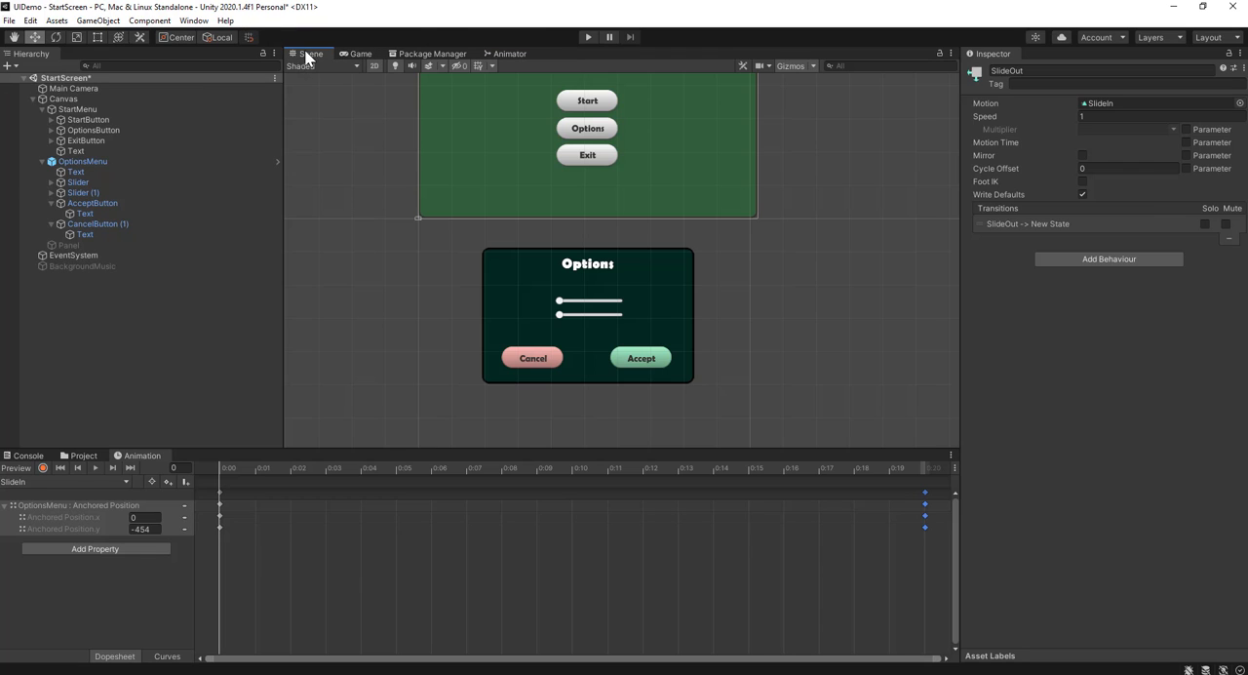
click(125, 204)
scroll(1063, 416, down, 5)
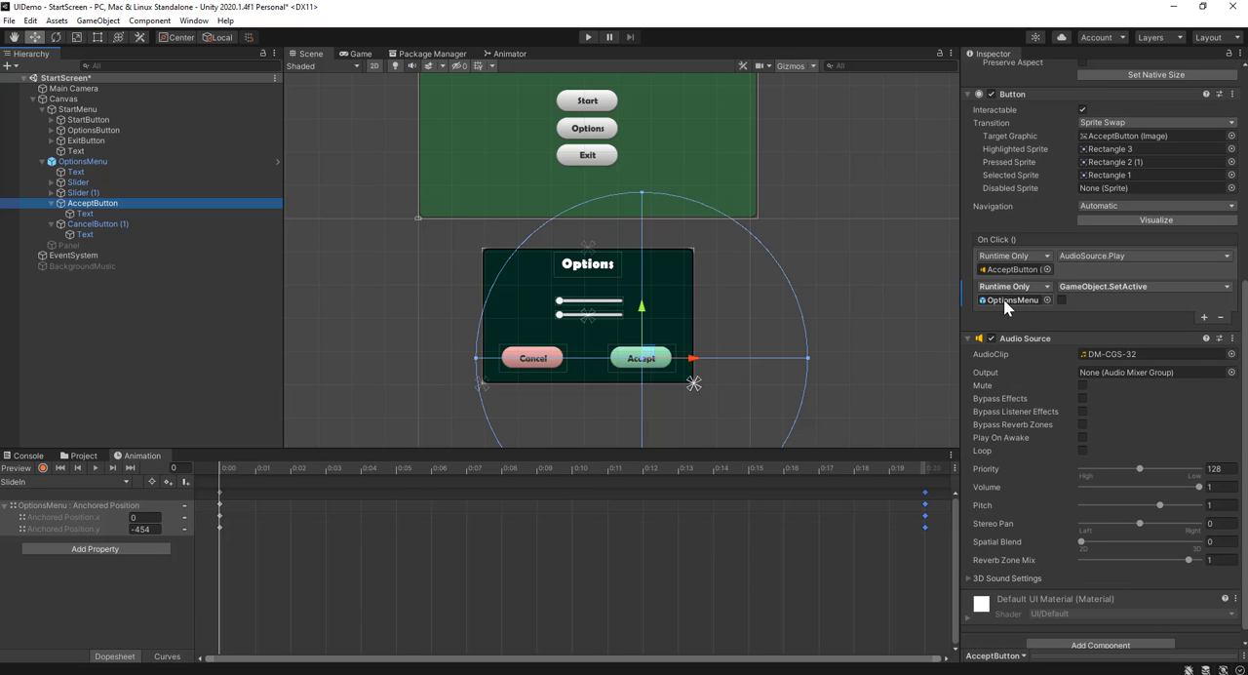
click(1106, 287)
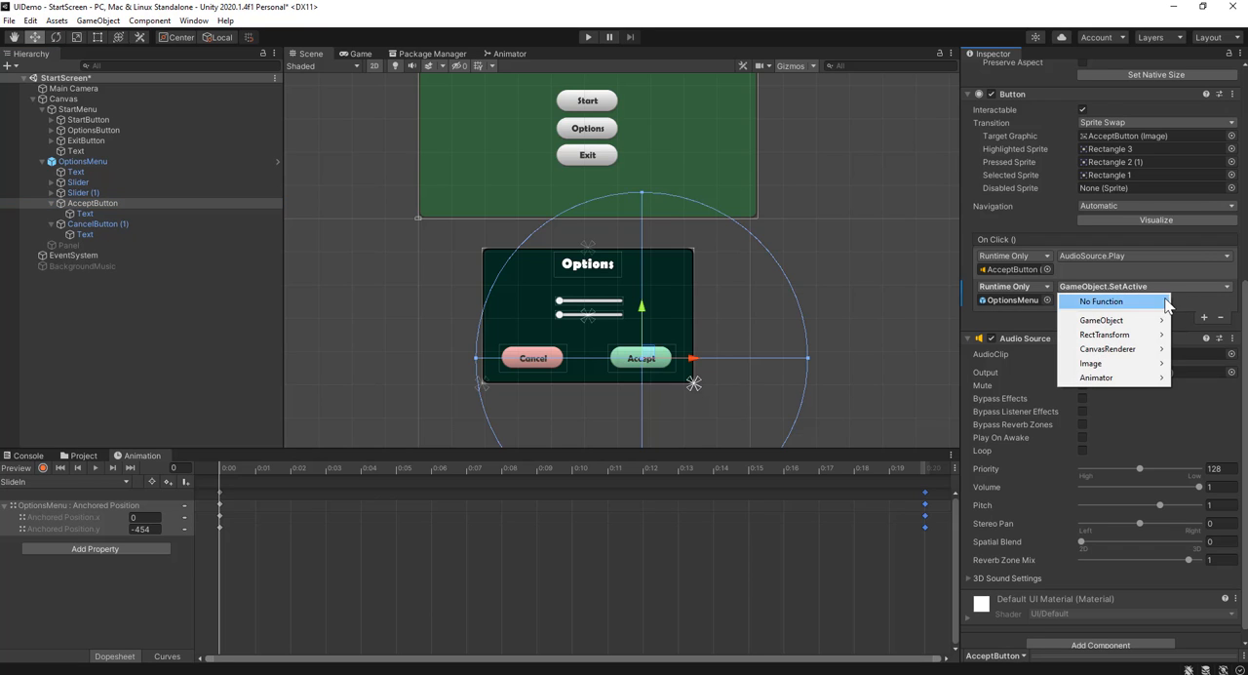
mouse_move(1121, 380)
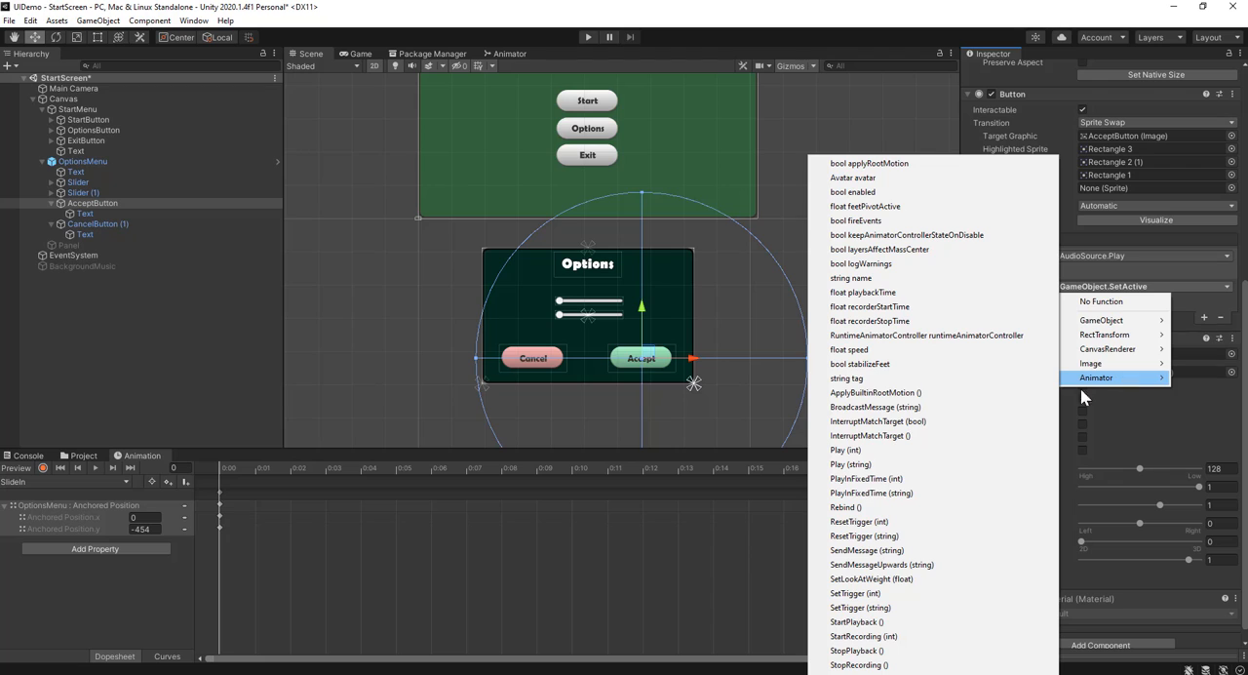
click(901, 609)
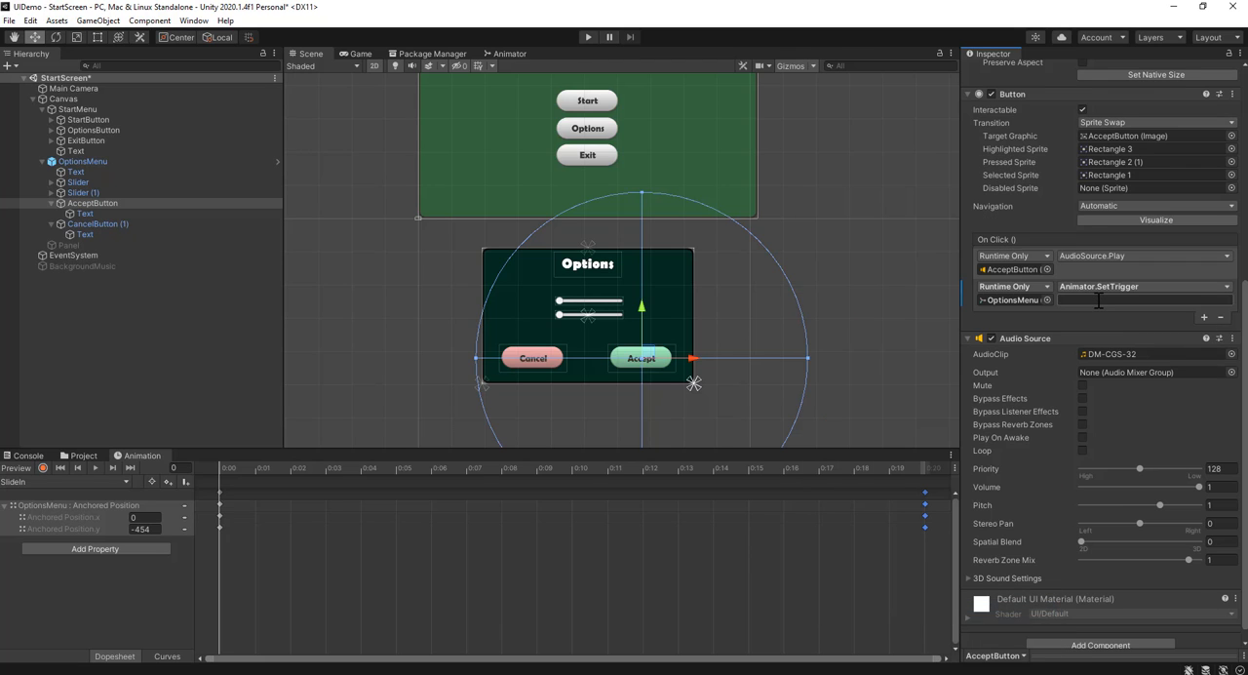
text(OptionsOut)
click(825, 280)
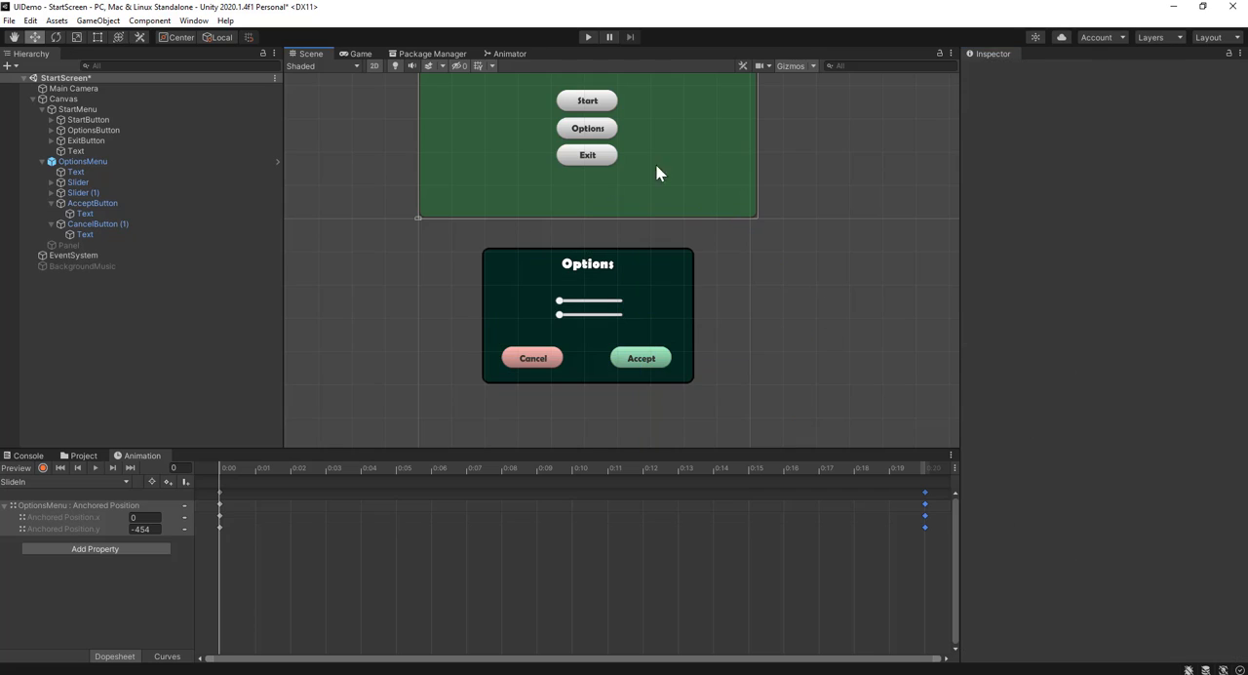
Run the game, open and accept the options menu twice to test its sliding, and stop the game
click(587, 38)
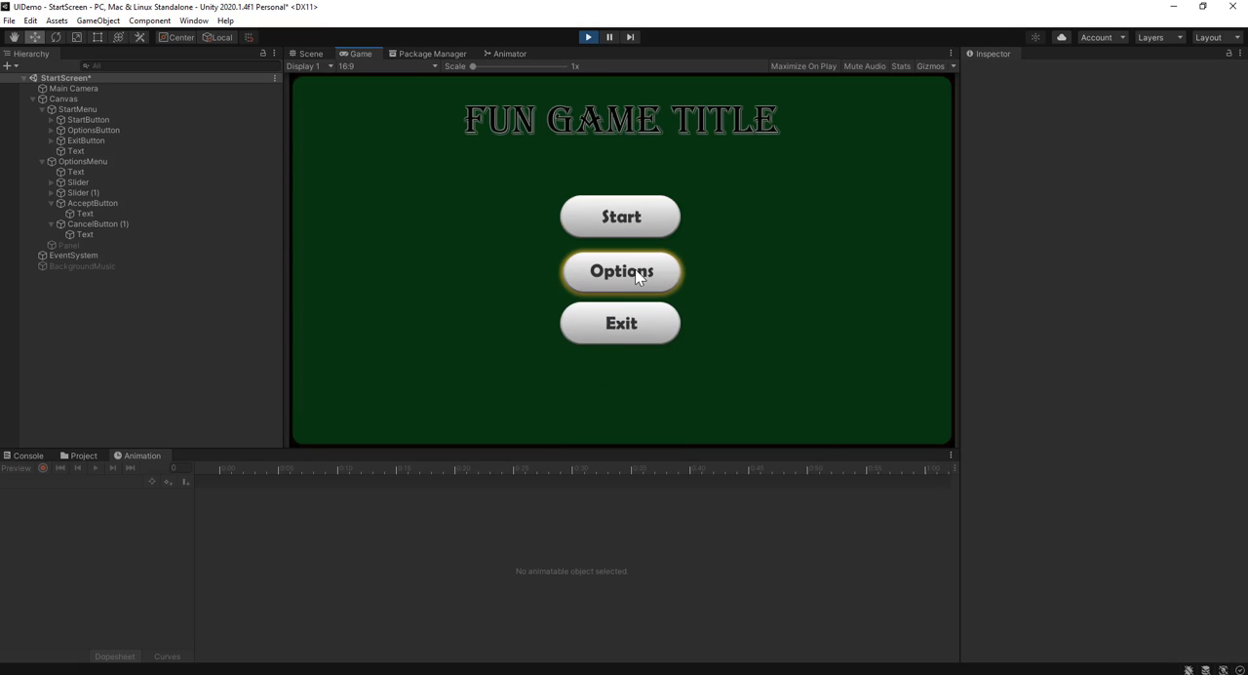
click(637, 277)
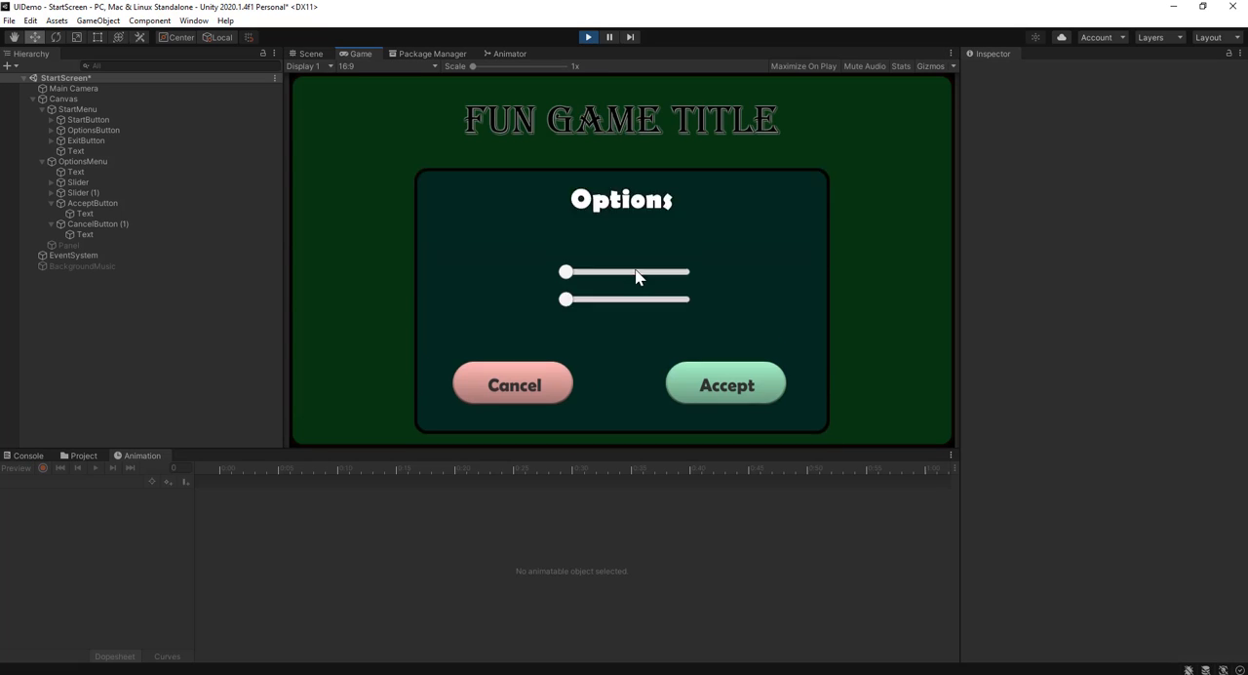
click(702, 351)
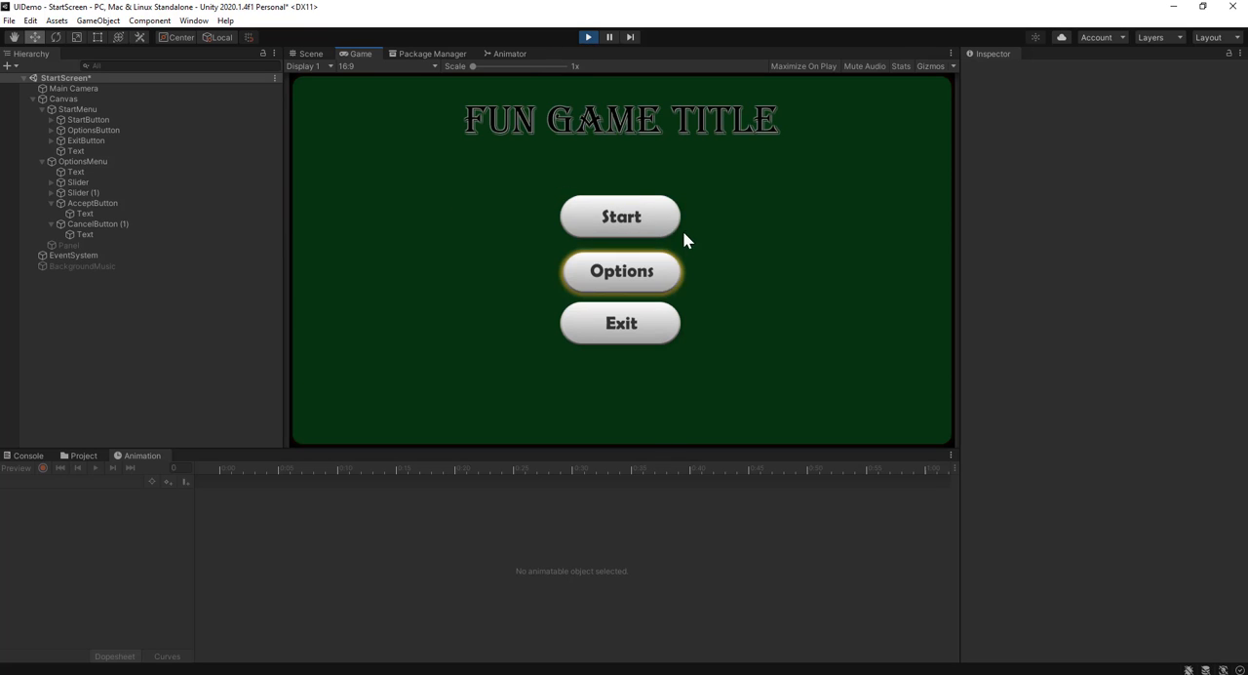
click(631, 266)
click(743, 378)
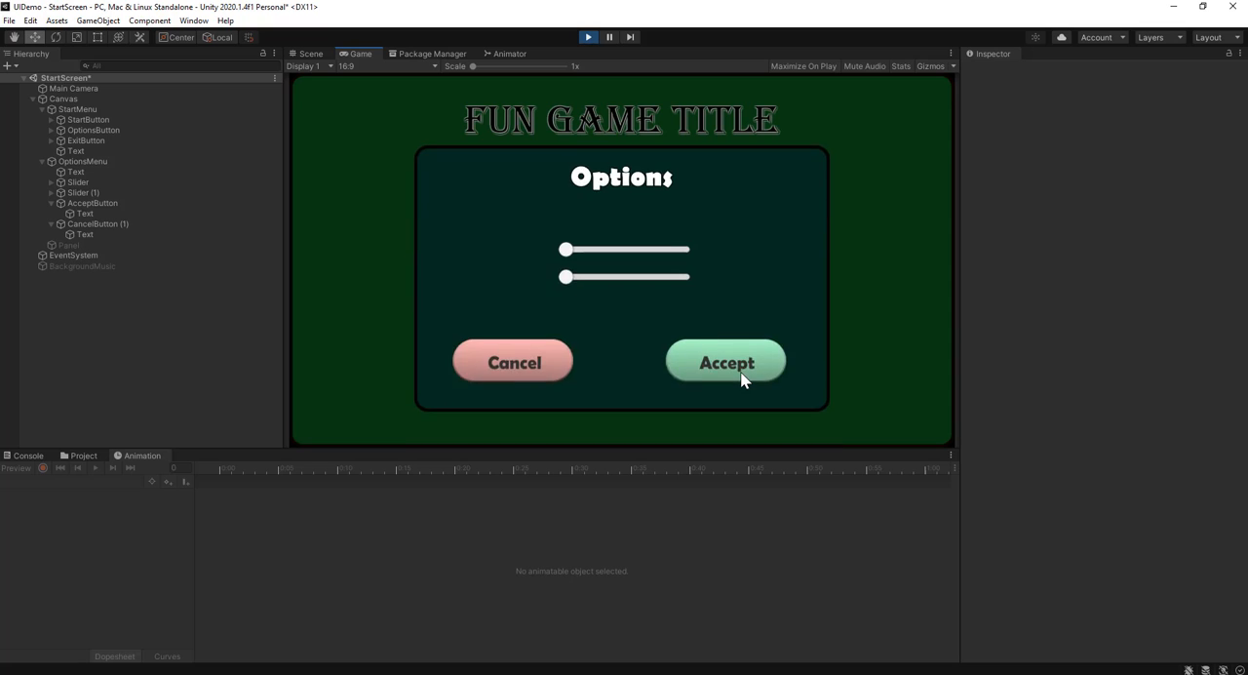
click(589, 37)
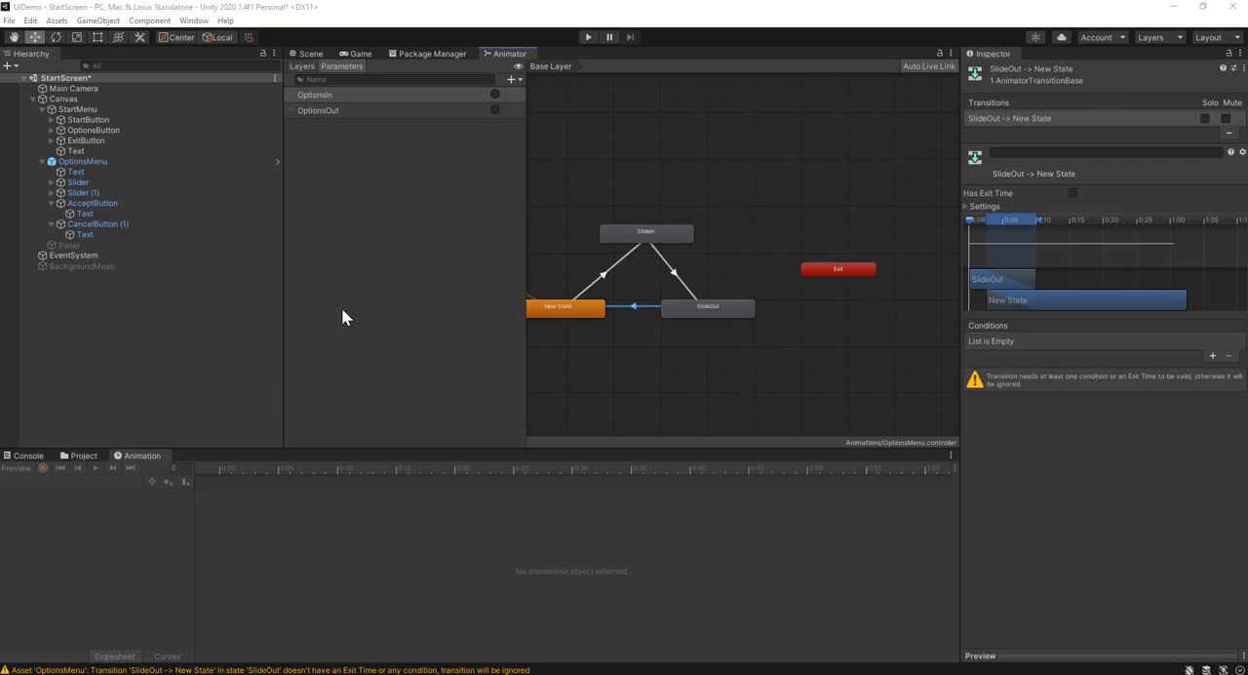
Set the SlideOut state's speed to -1 so that its motion plays in reverse
scroll(638, 349, up, 5)
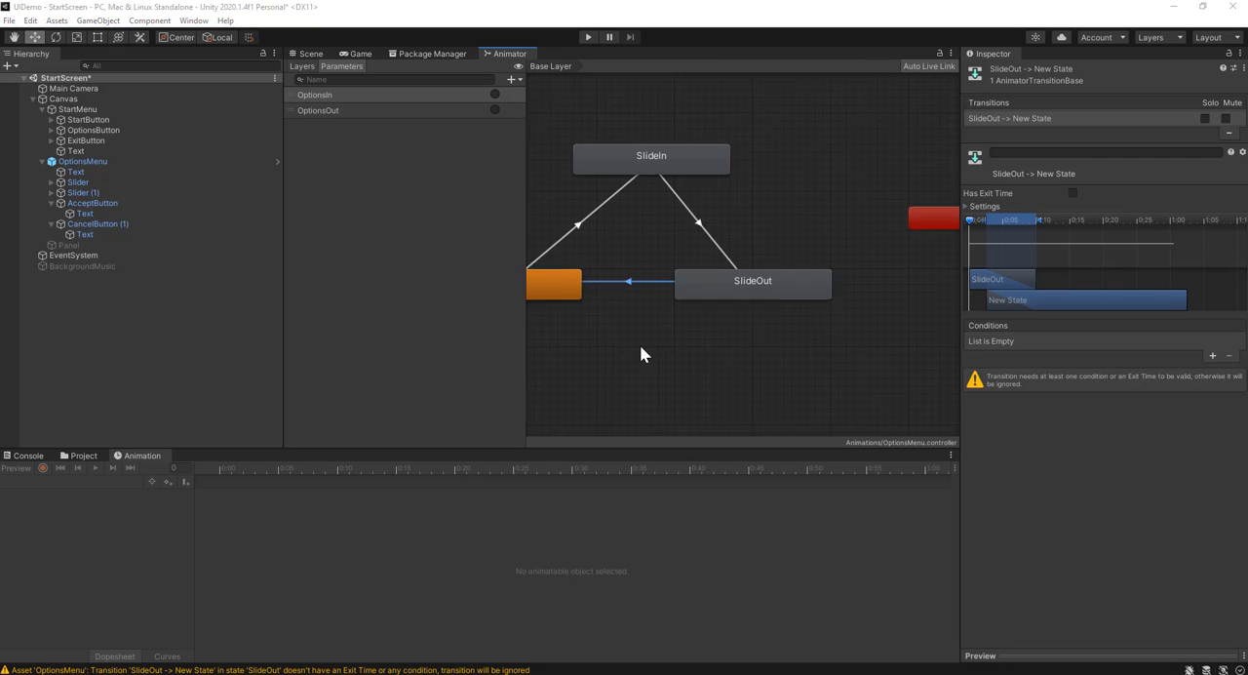
click(785, 274)
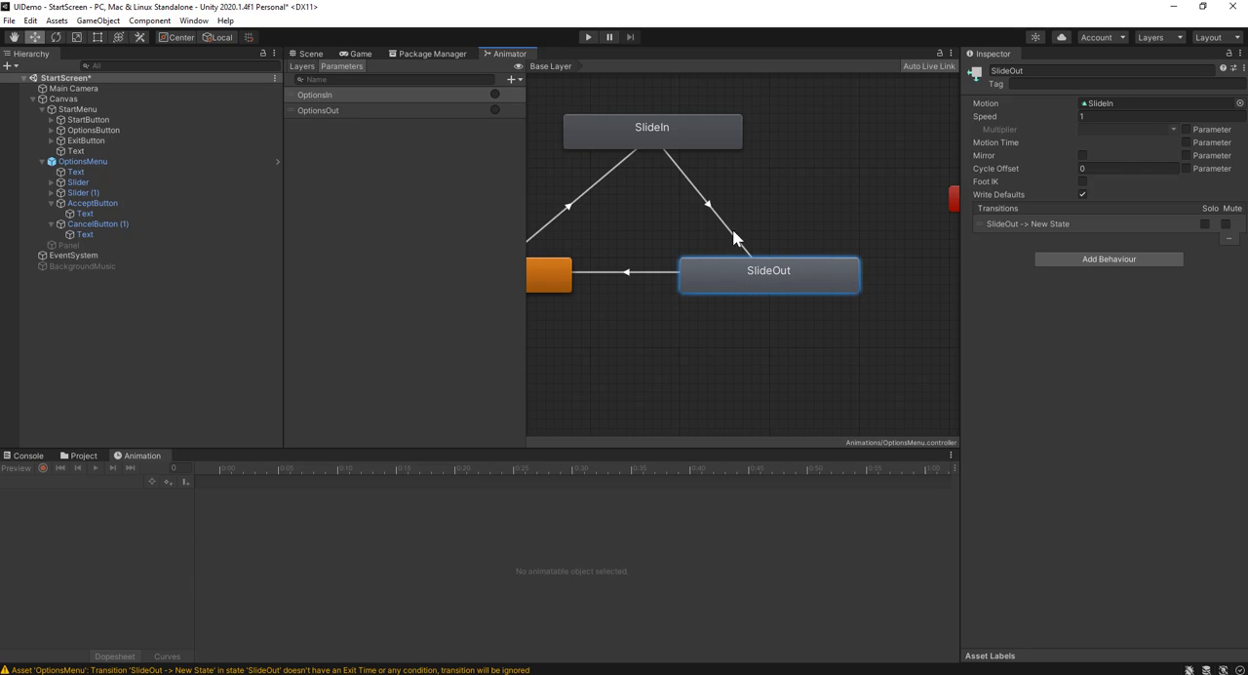
click(670, 140)
click(792, 259)
click(1093, 117)
click(793, 343)
click(770, 282)
Run the game, open the options menu and accept it to test the reversed slide, and stop the game
click(358, 53)
click(589, 37)
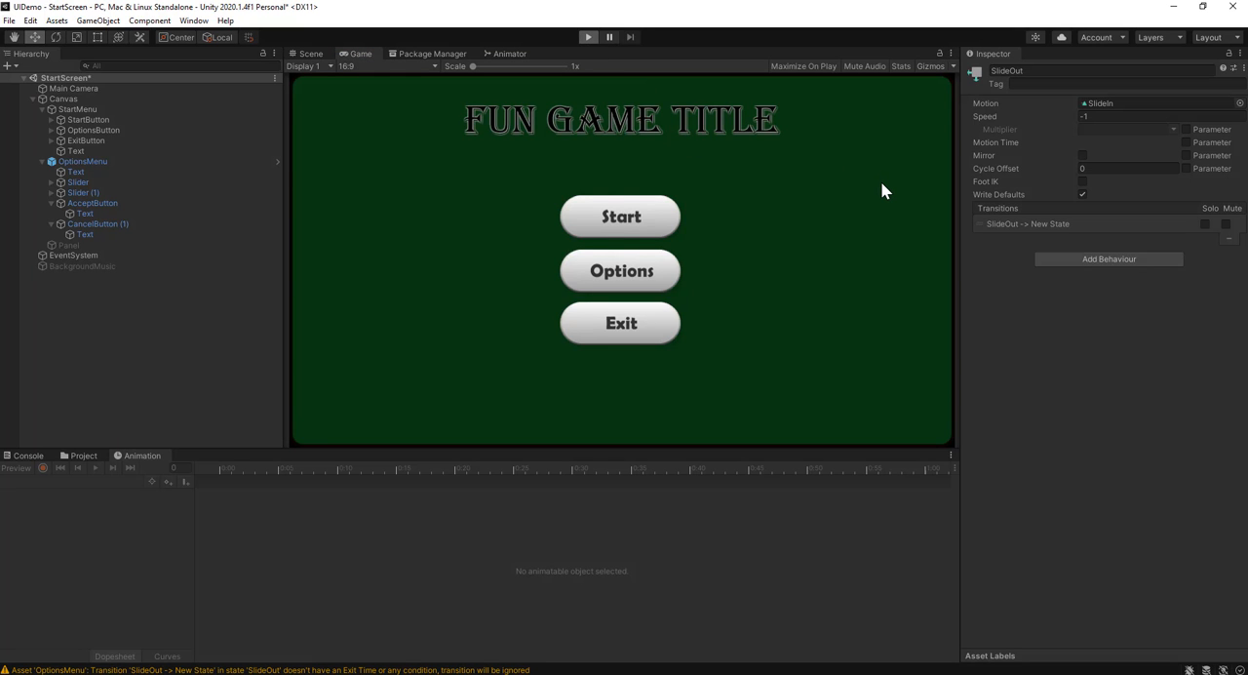
click(622, 283)
click(718, 370)
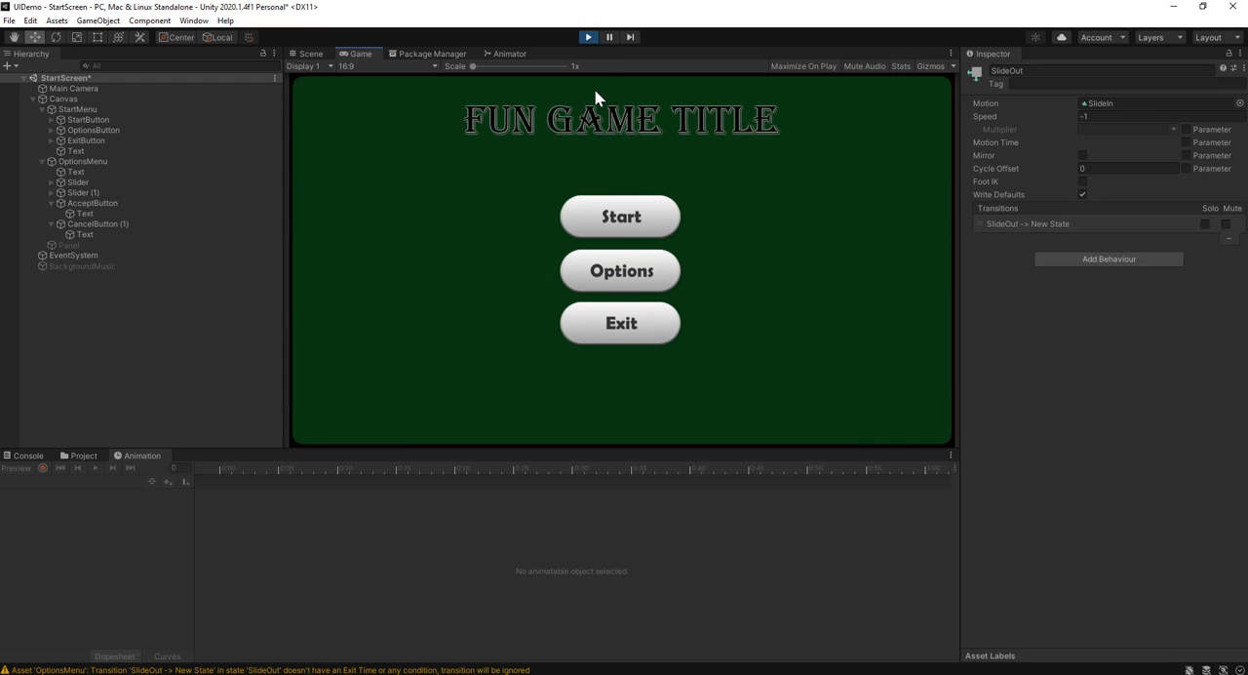
click(587, 37)
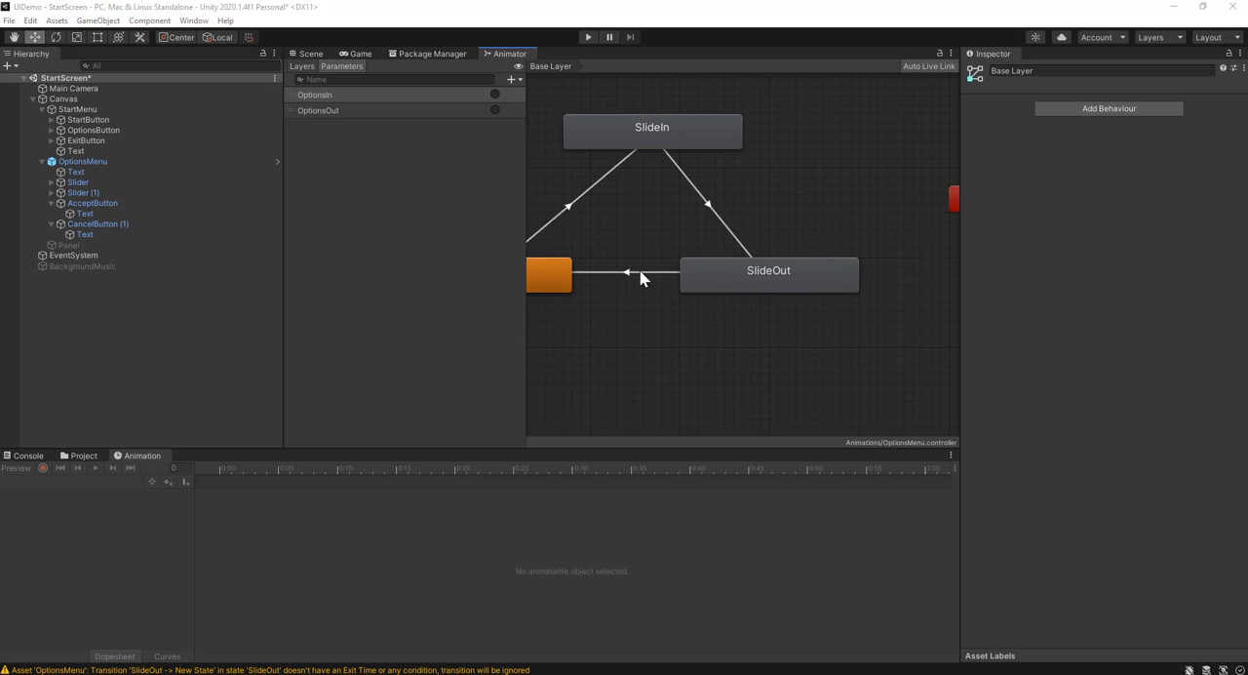
Turn on exit time for the SlideOut to New State transition and review the settings of the other two transitions
click(643, 272)
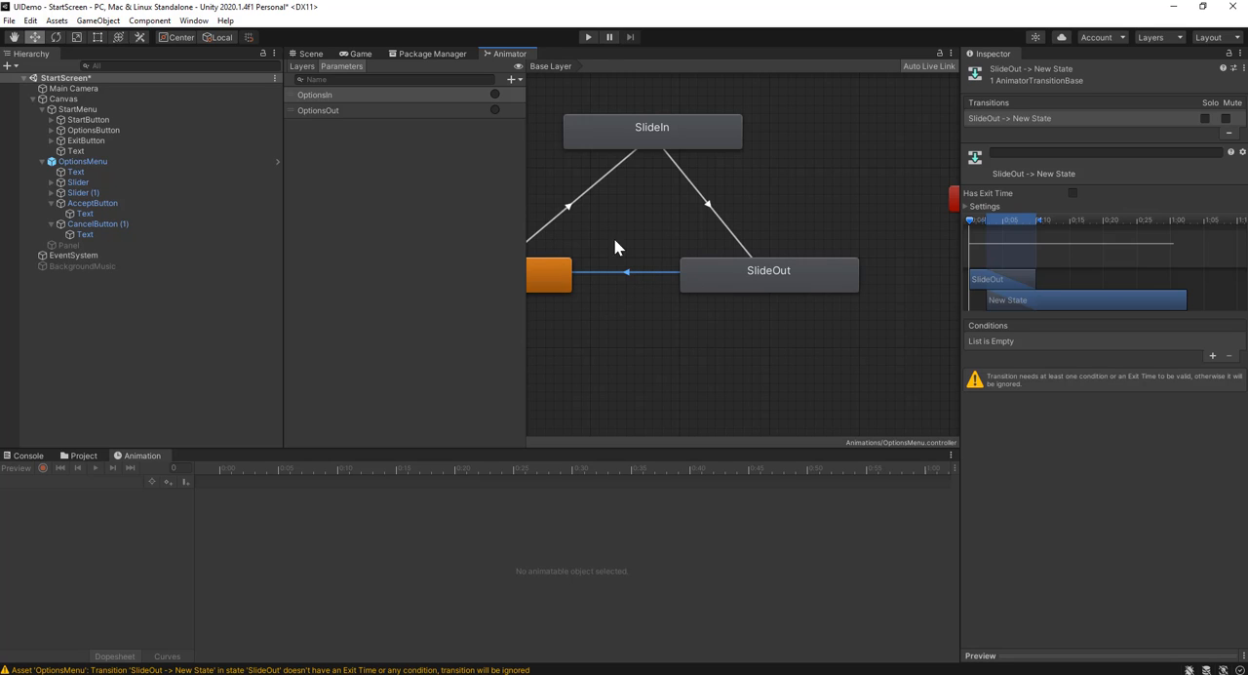
click(1073, 193)
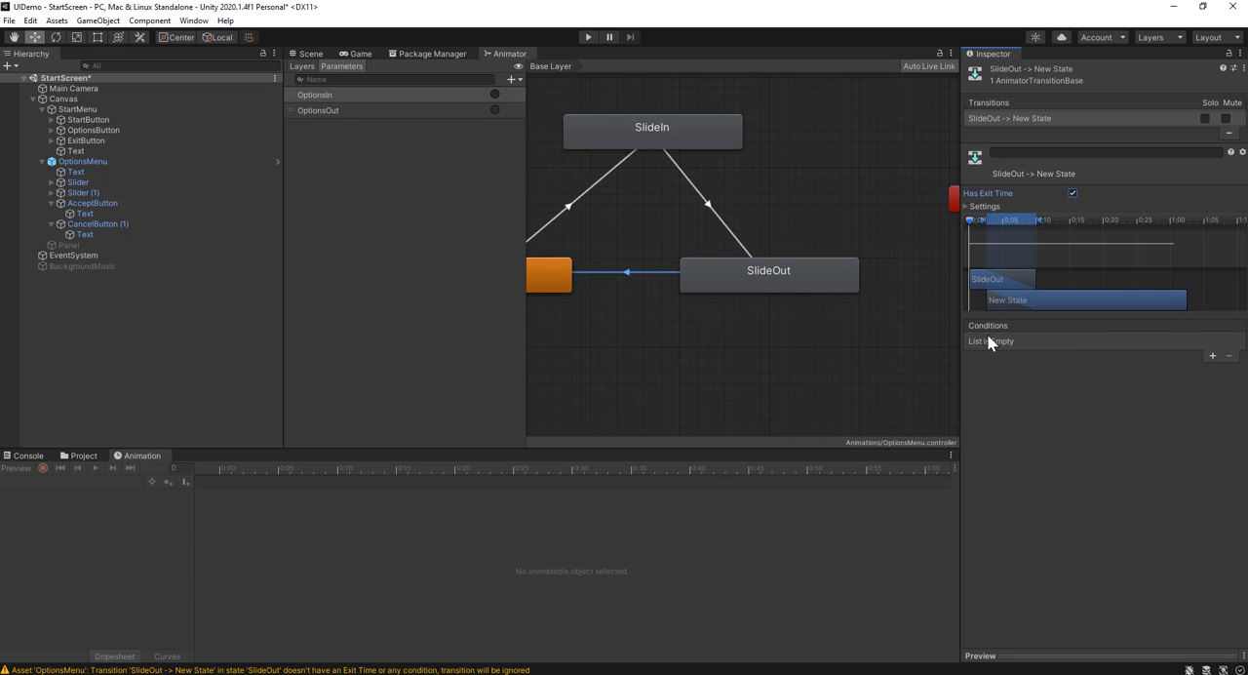
click(730, 268)
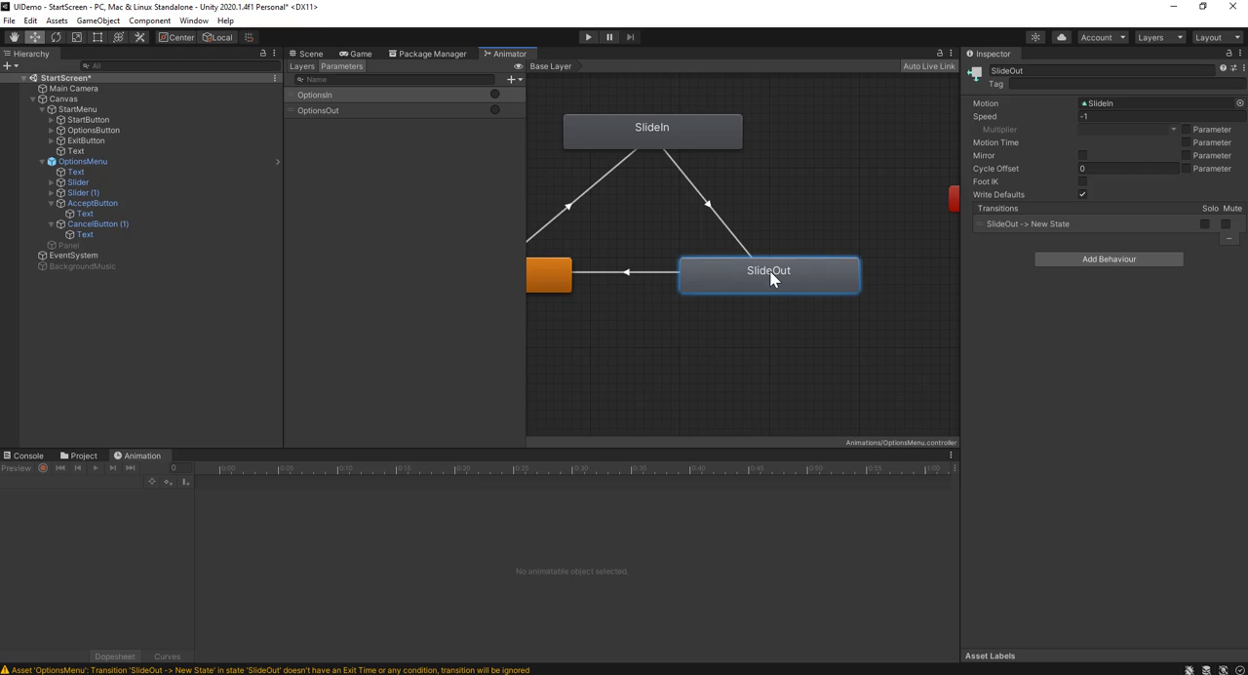
click(639, 271)
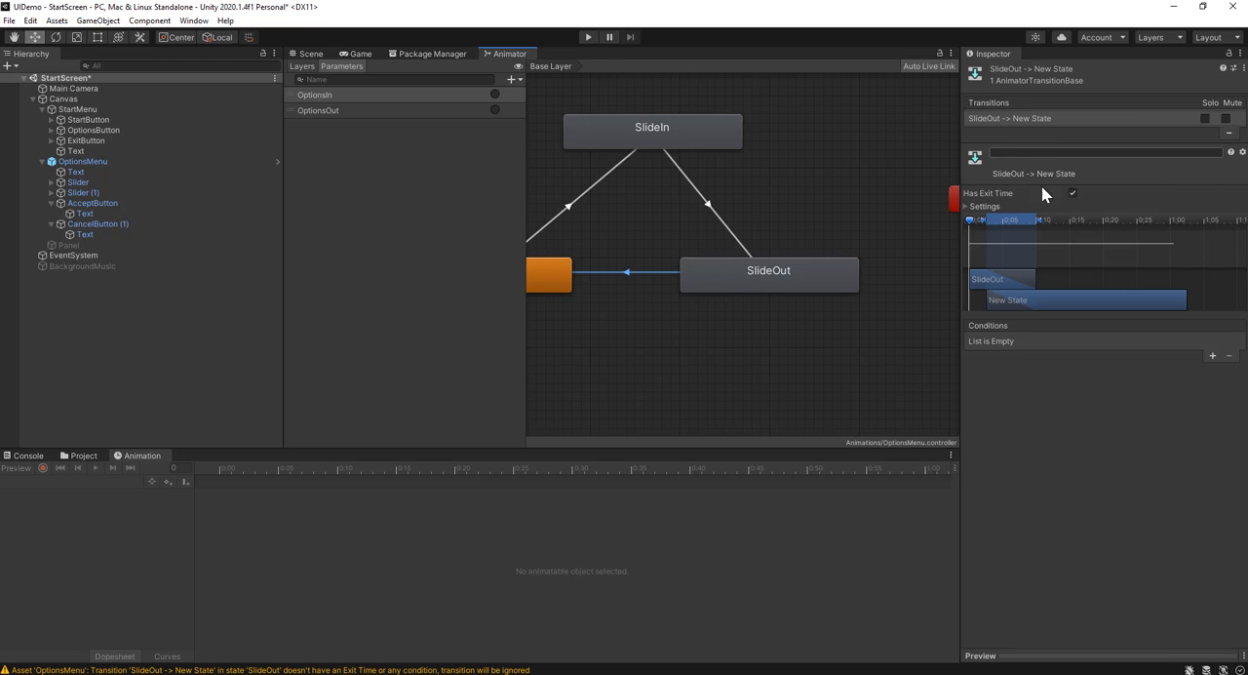
middle_drag(647, 303, 732, 301)
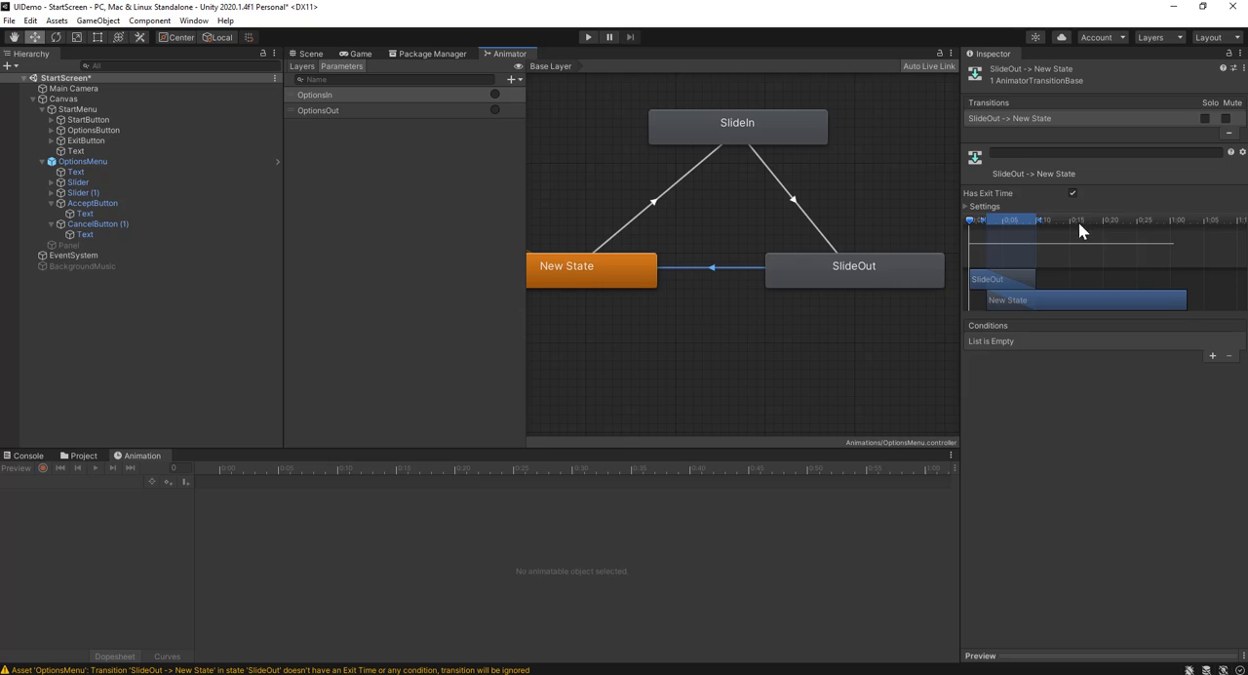
click(657, 204)
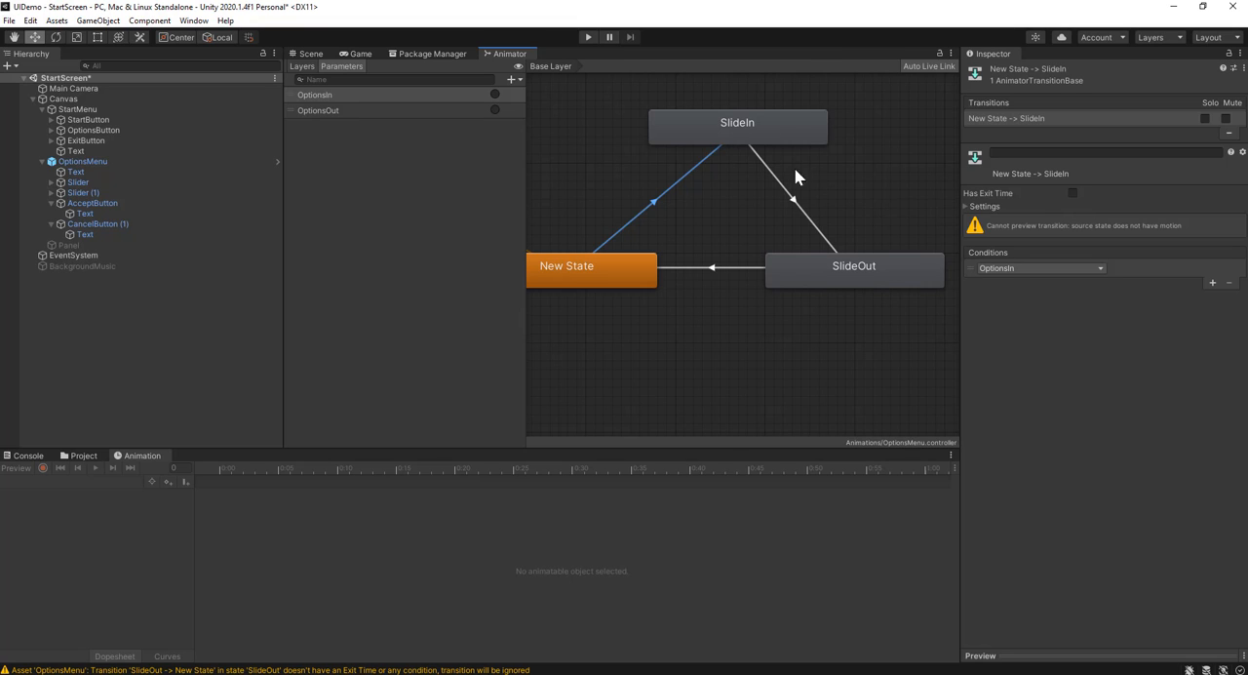
click(796, 208)
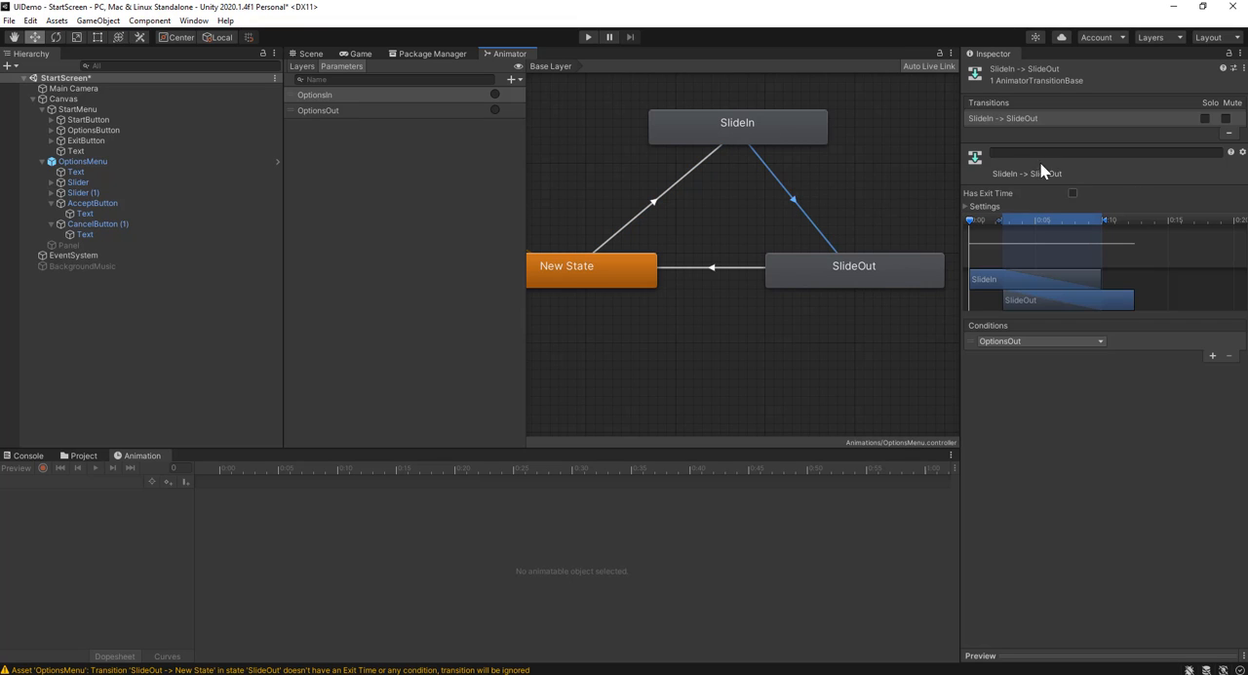
click(706, 268)
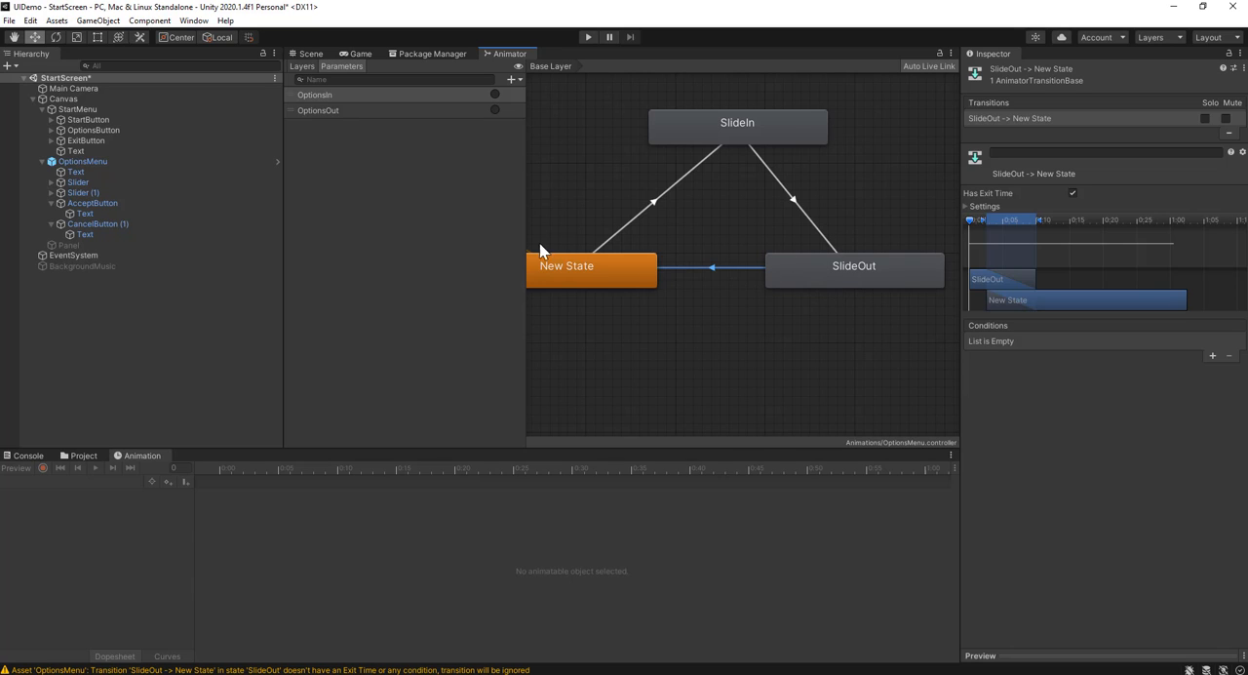
Run the game and repeatedly open and accept the options menu to test its slide in and slide out
click(590, 37)
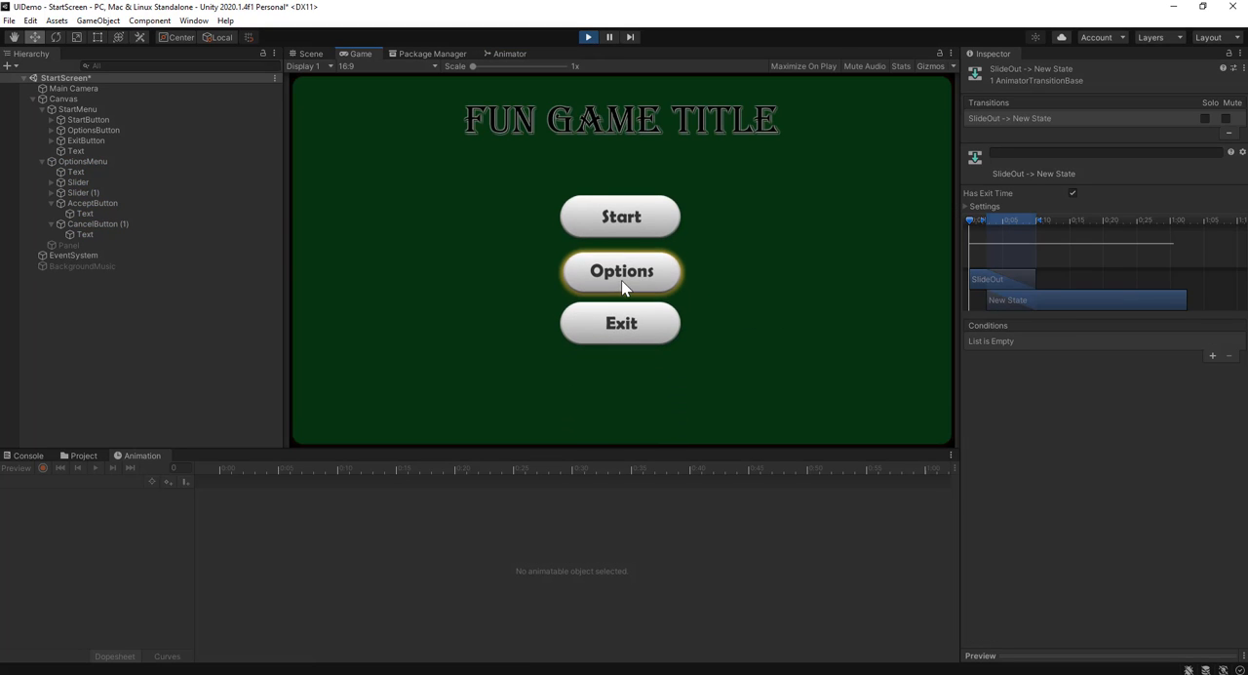
click(624, 280)
click(734, 386)
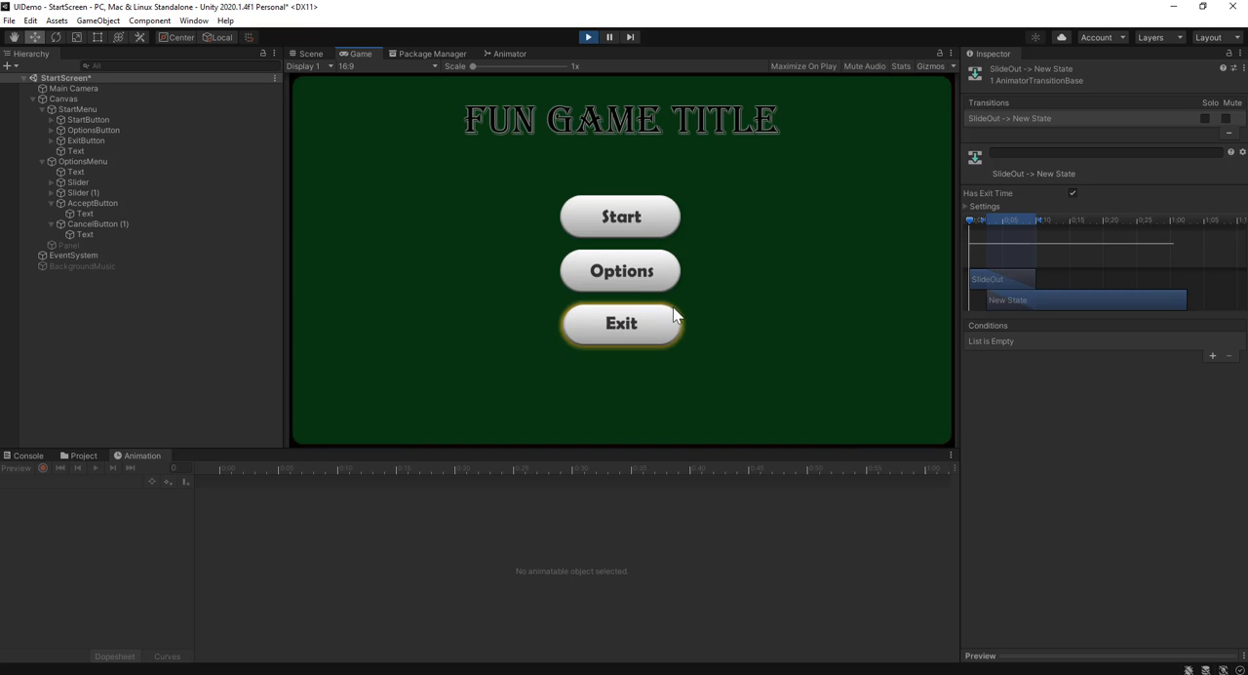
click(585, 287)
click(750, 365)
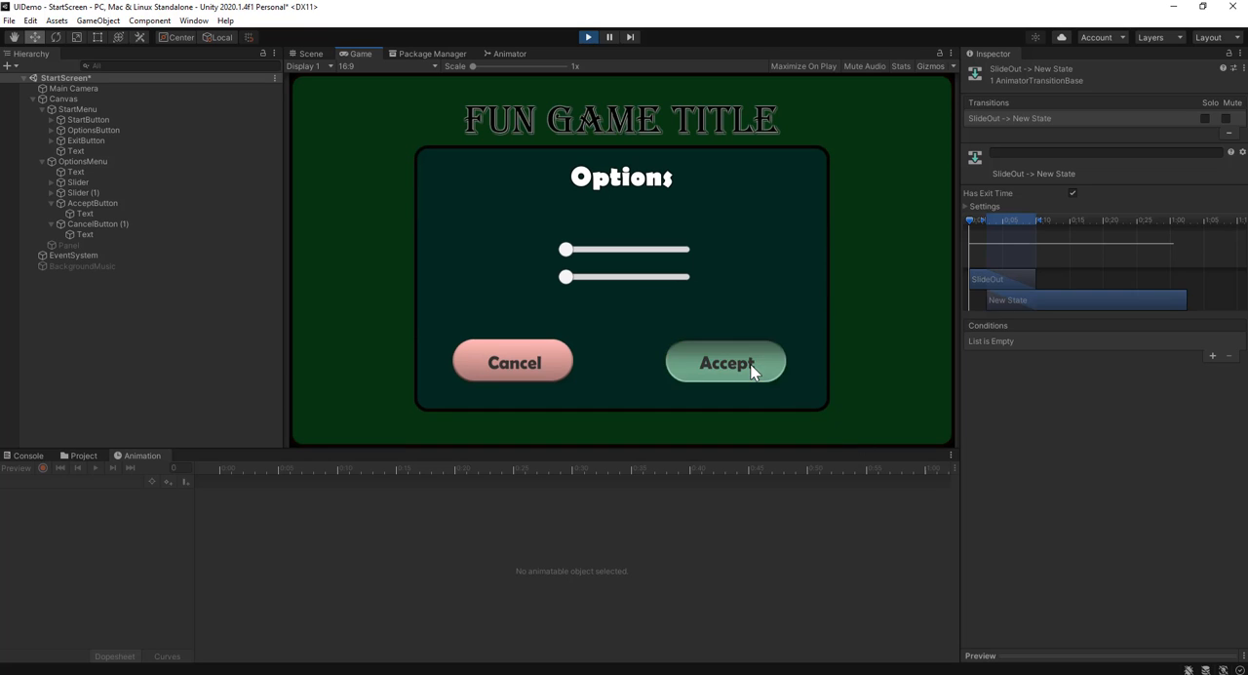
click(648, 277)
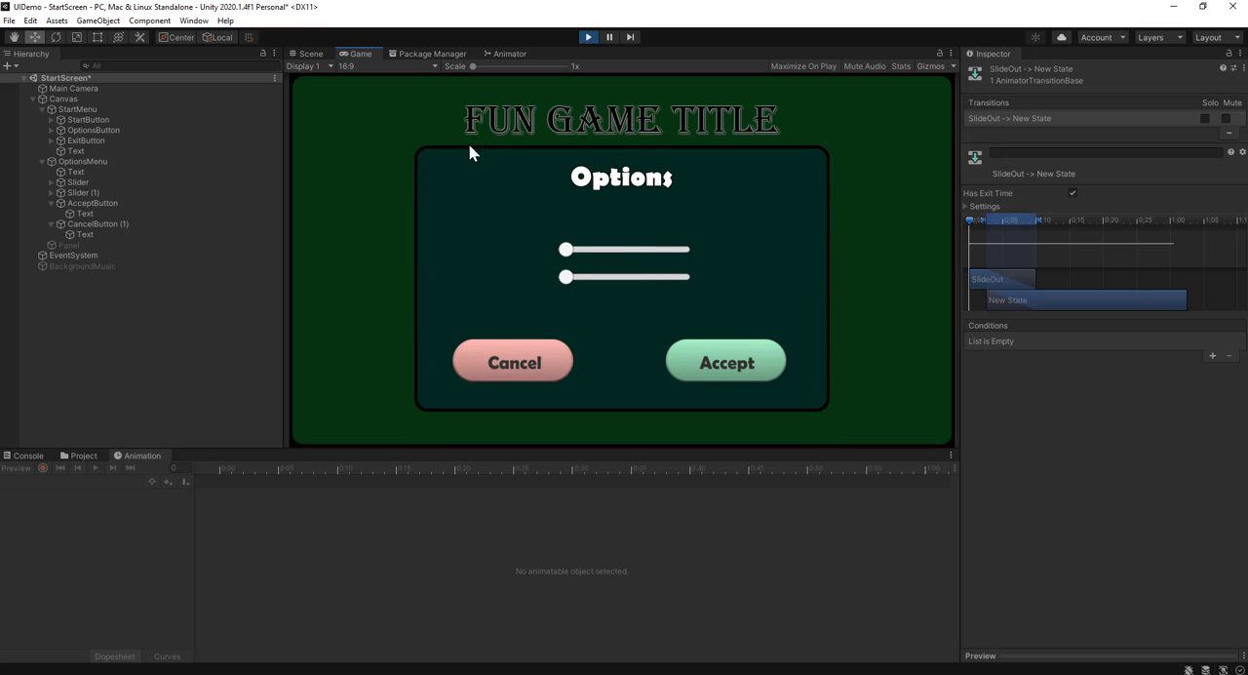
click(733, 365)
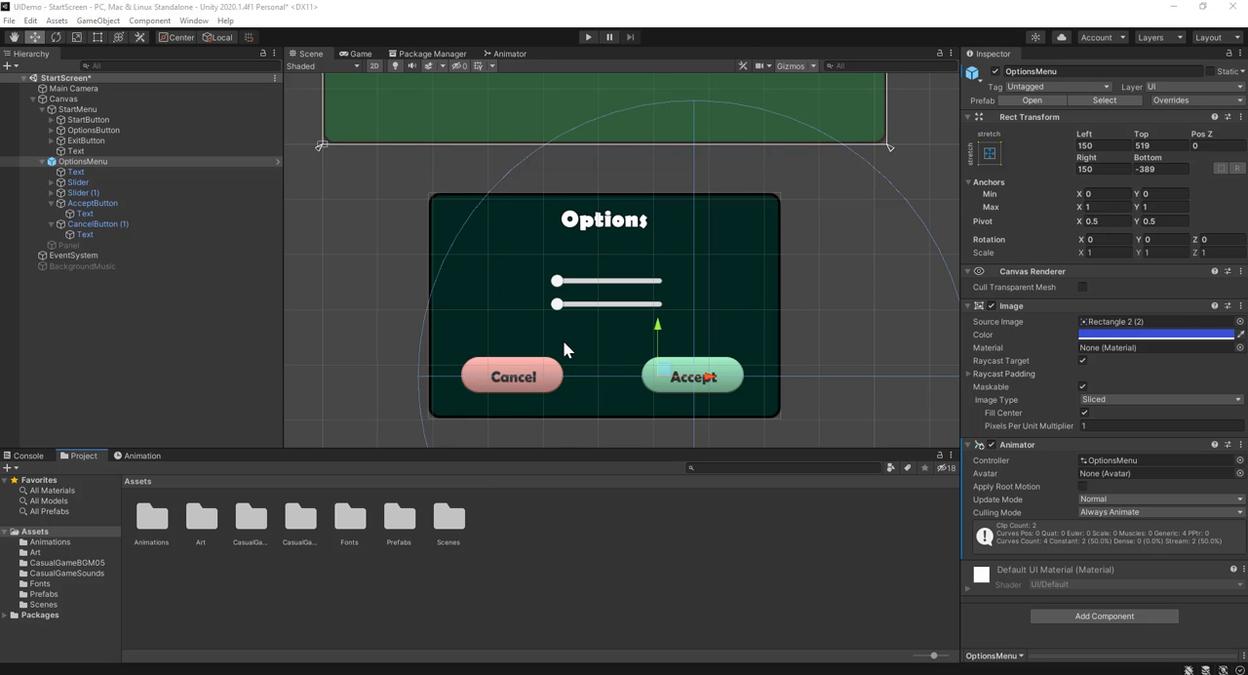
Deselect the options menu and save the StartScreen scene
scroll(563, 339, up, 2)
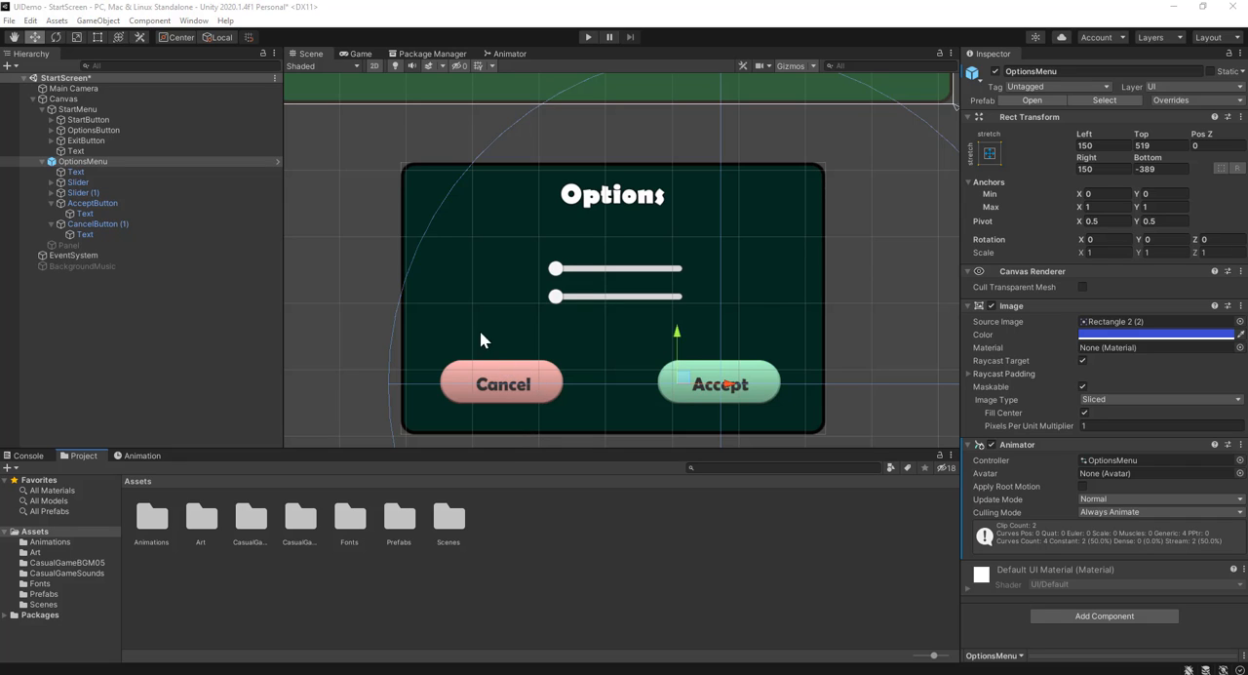
click(327, 335)
key(ctrl+s)
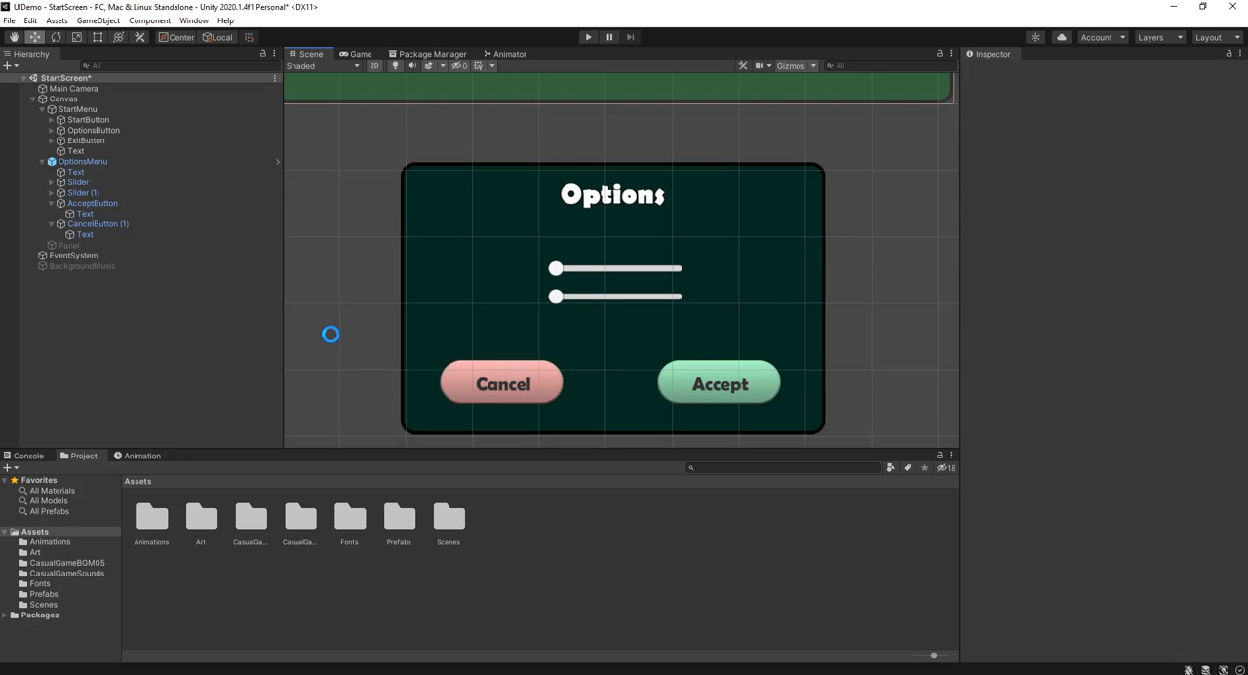
Try to delete both sliders from the OptionsMenu instance and open its prefab for editing
scroll(529, 302, up, 2)
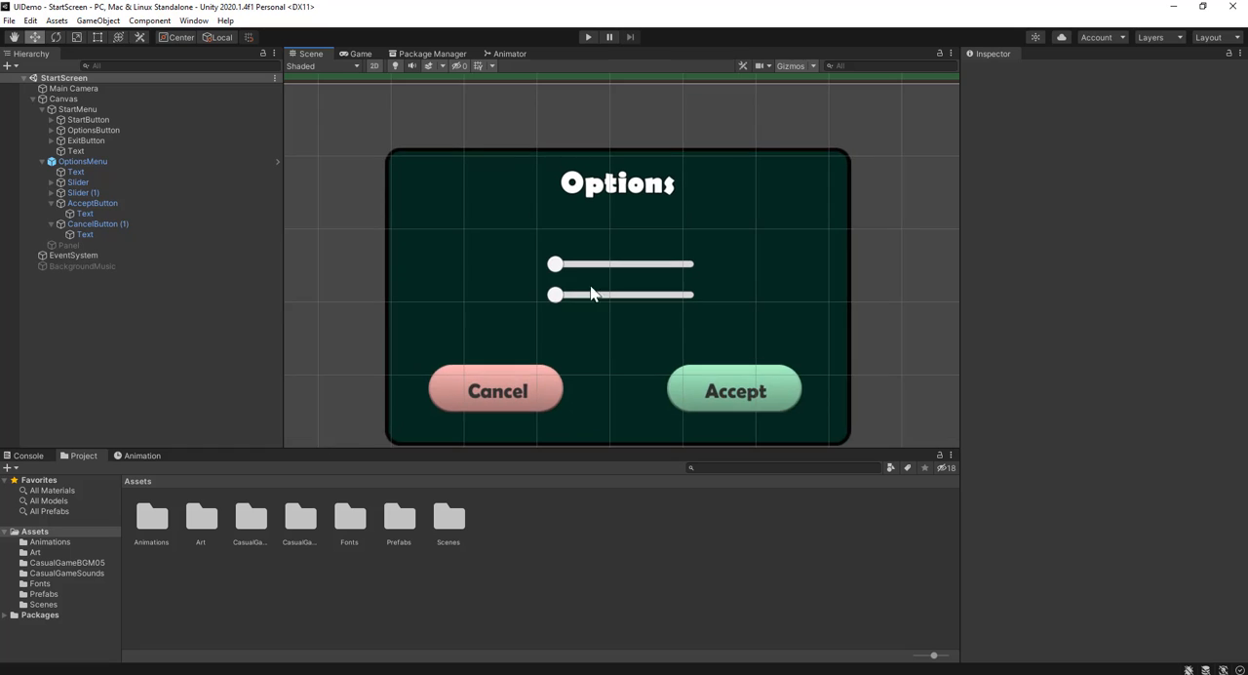
click(99, 192)
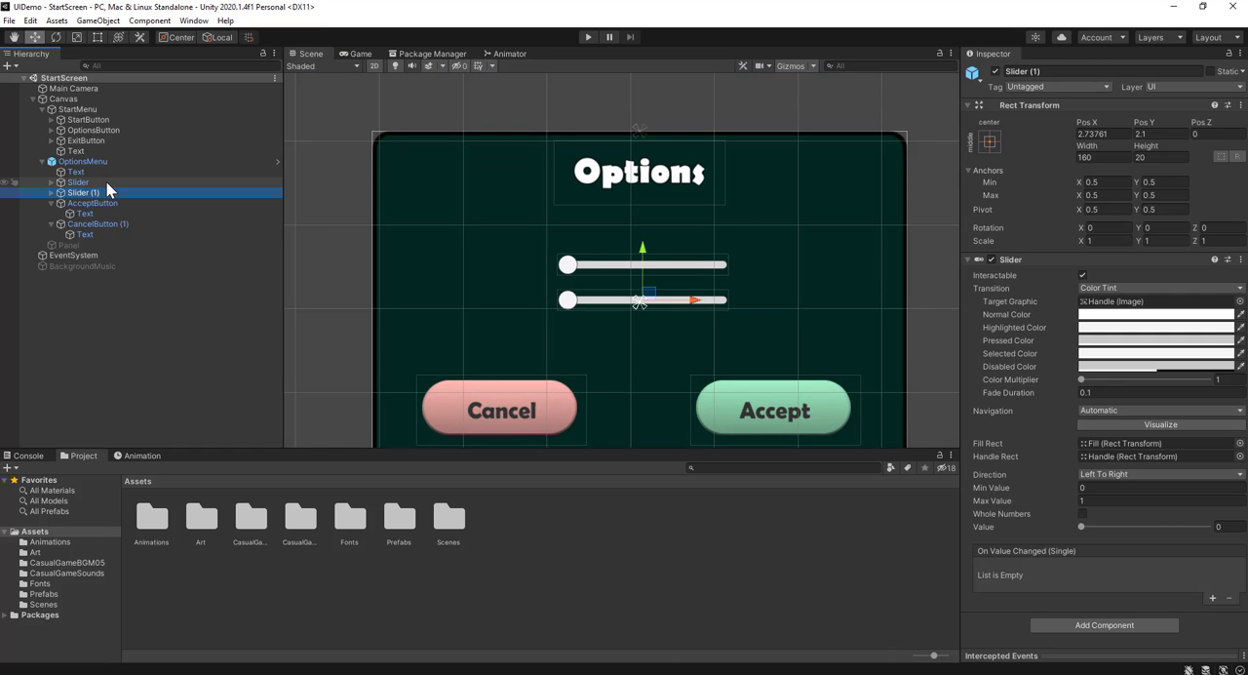
click(103, 182)
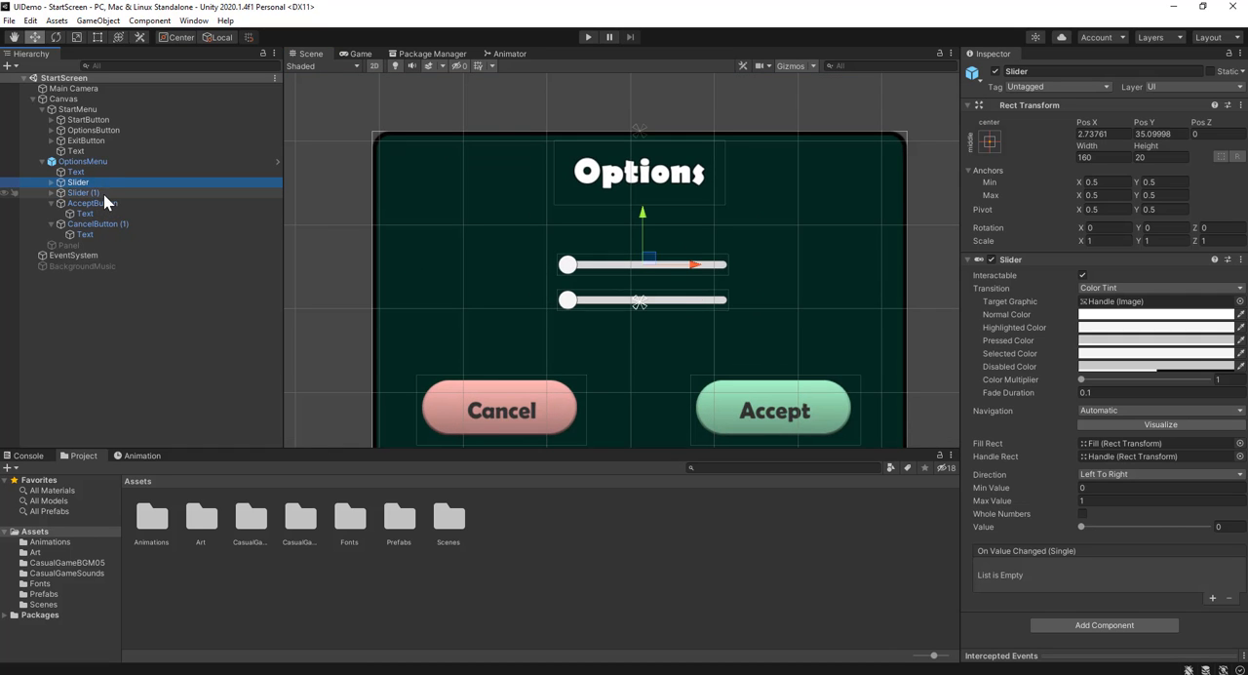
shift+click(102, 192)
key(Delete)
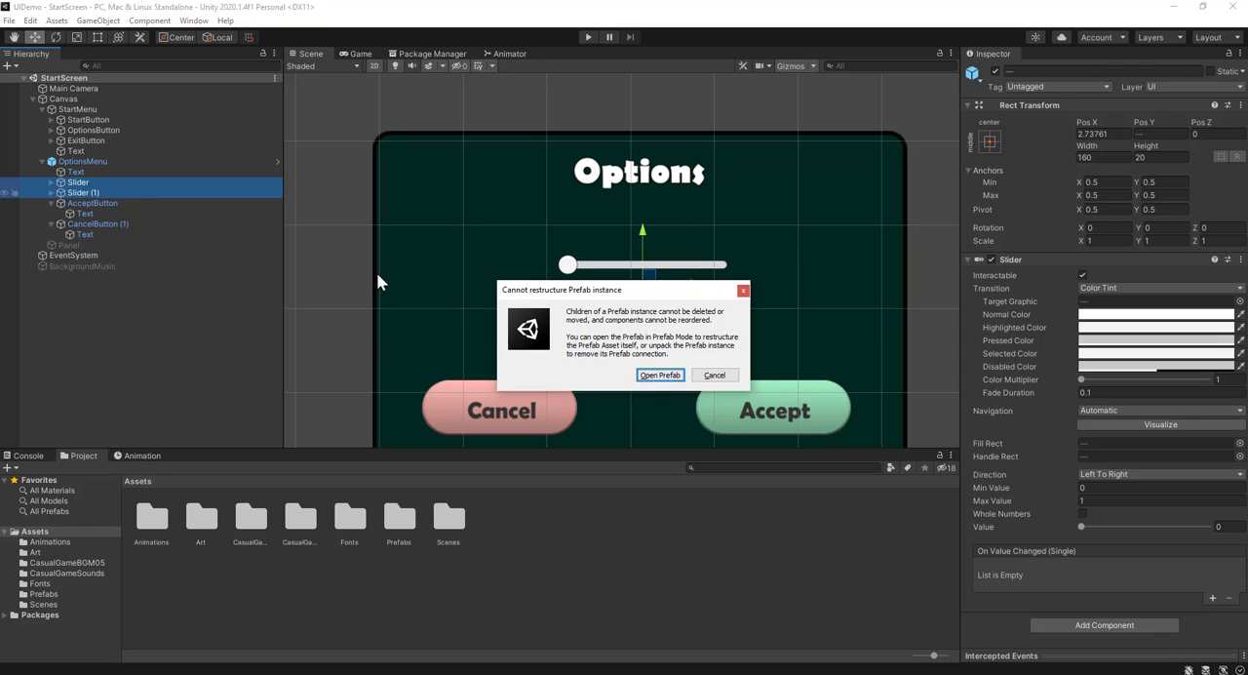
click(658, 376)
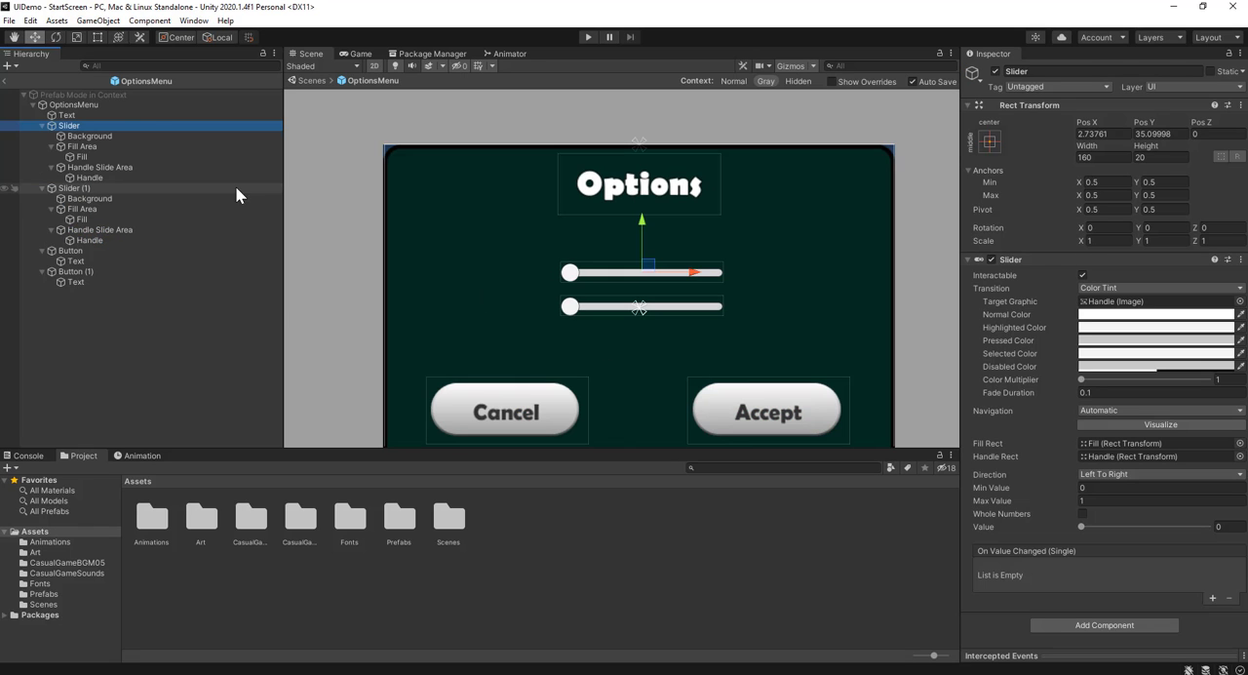
Delete Slider and Slider (1) from the OptionsMenu prefab
click(41, 125)
click(41, 136)
ctrl+click(65, 136)
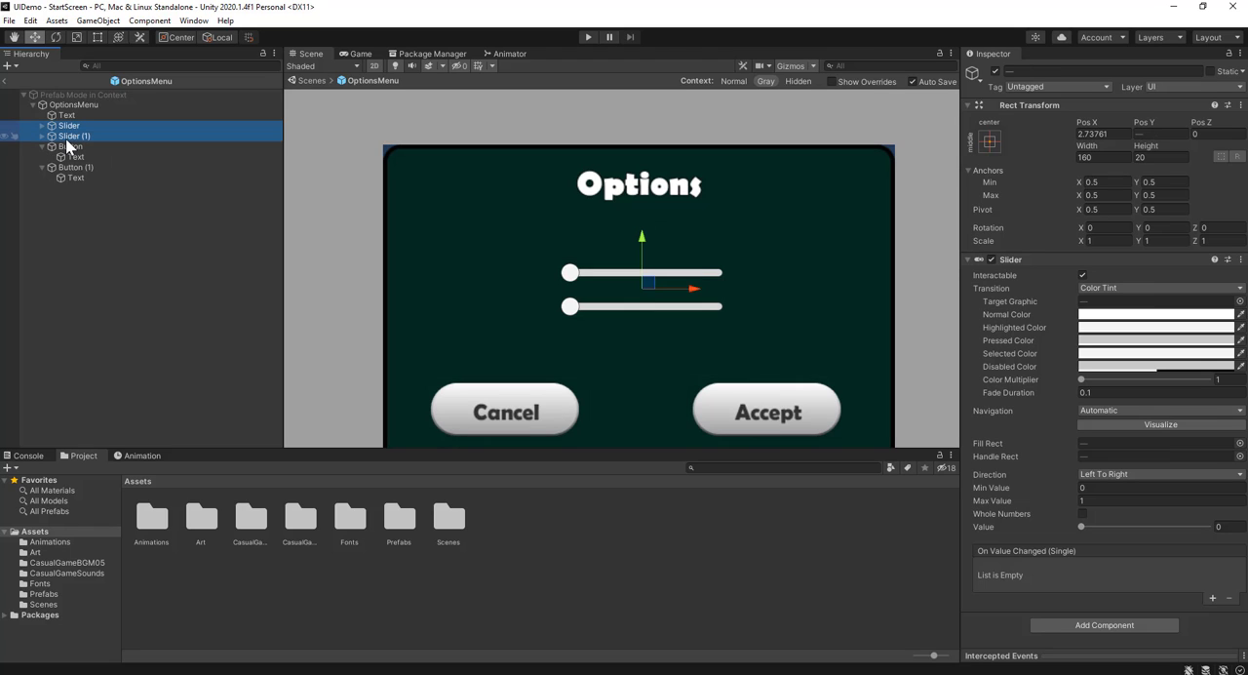
key(Delete)
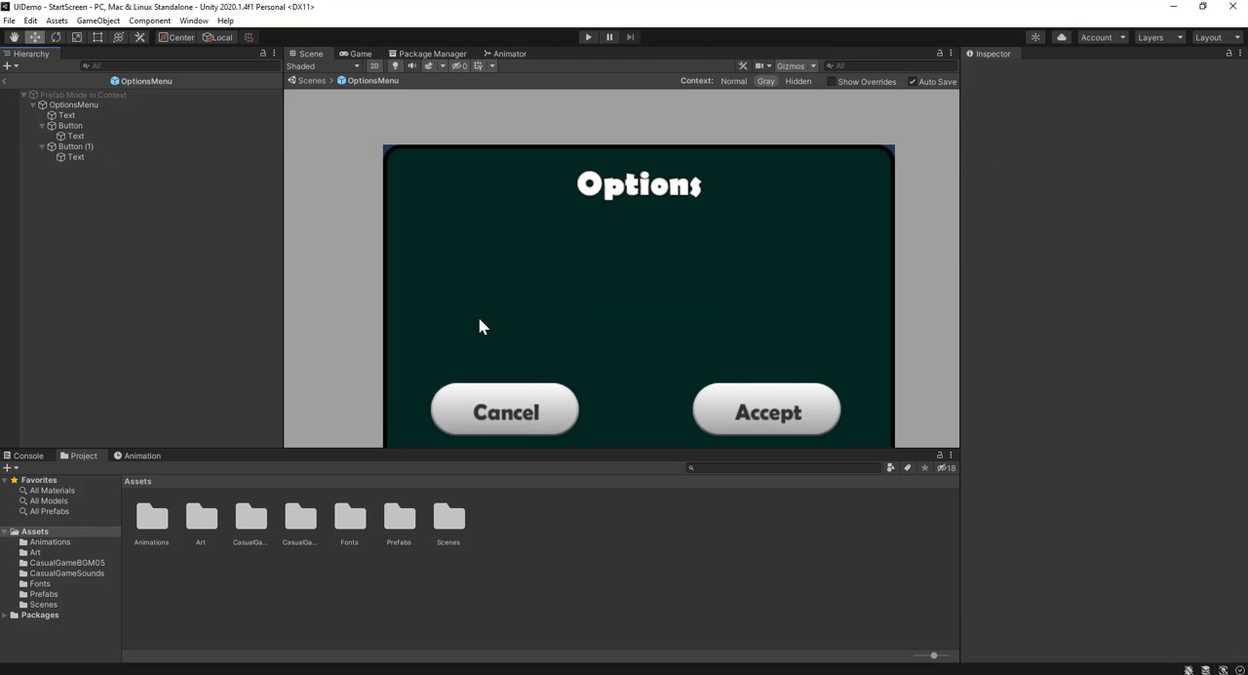
Compare the Frame 1 and Frame 2 switch images in the Art folder using their enlarged previews
double_click(200, 528)
click(159, 521)
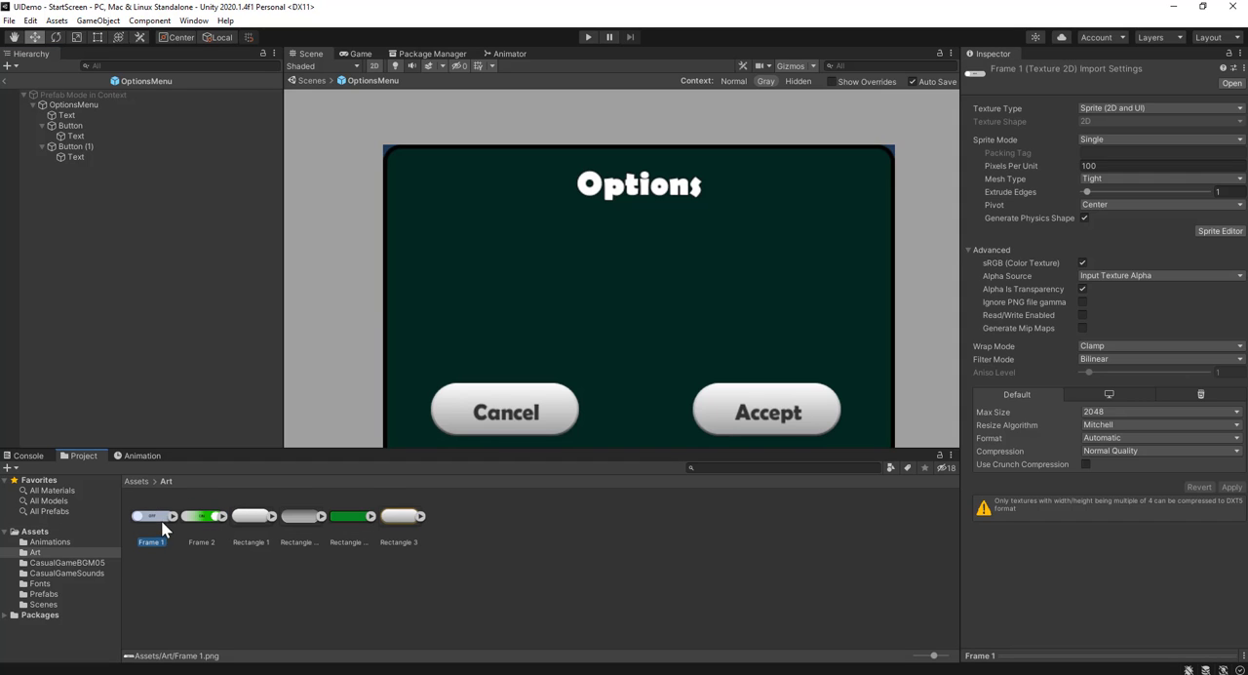
click(202, 521)
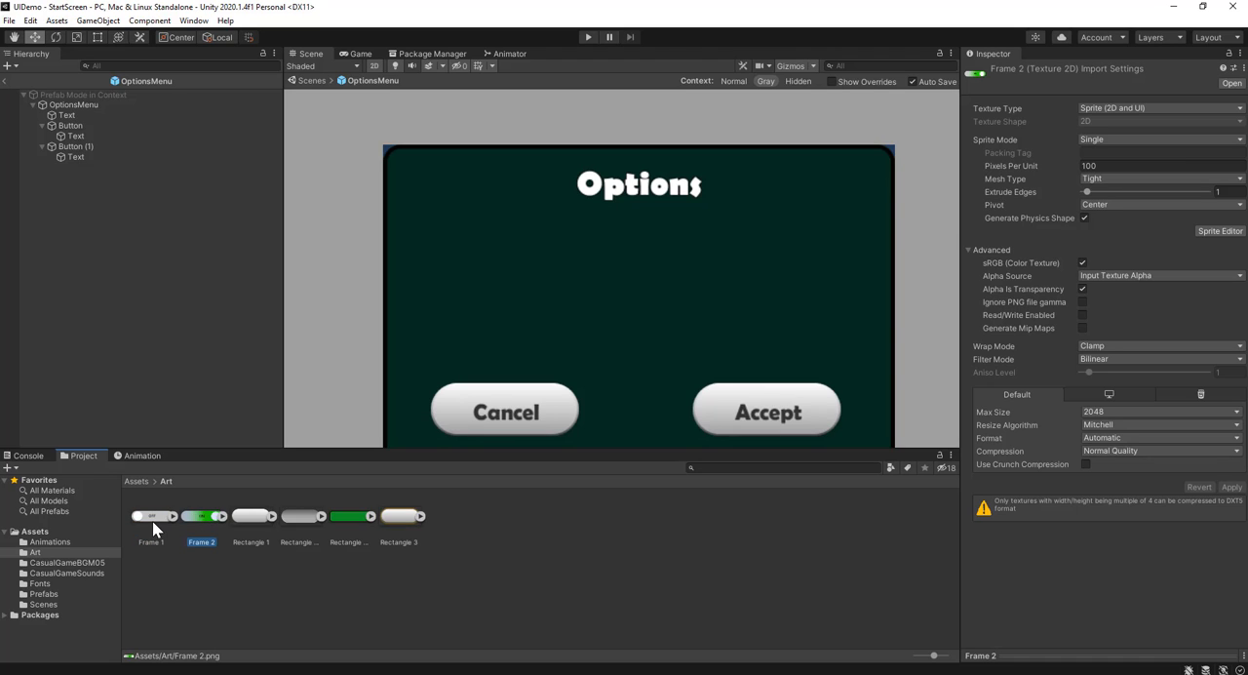
click(152, 521)
click(199, 521)
click(1019, 652)
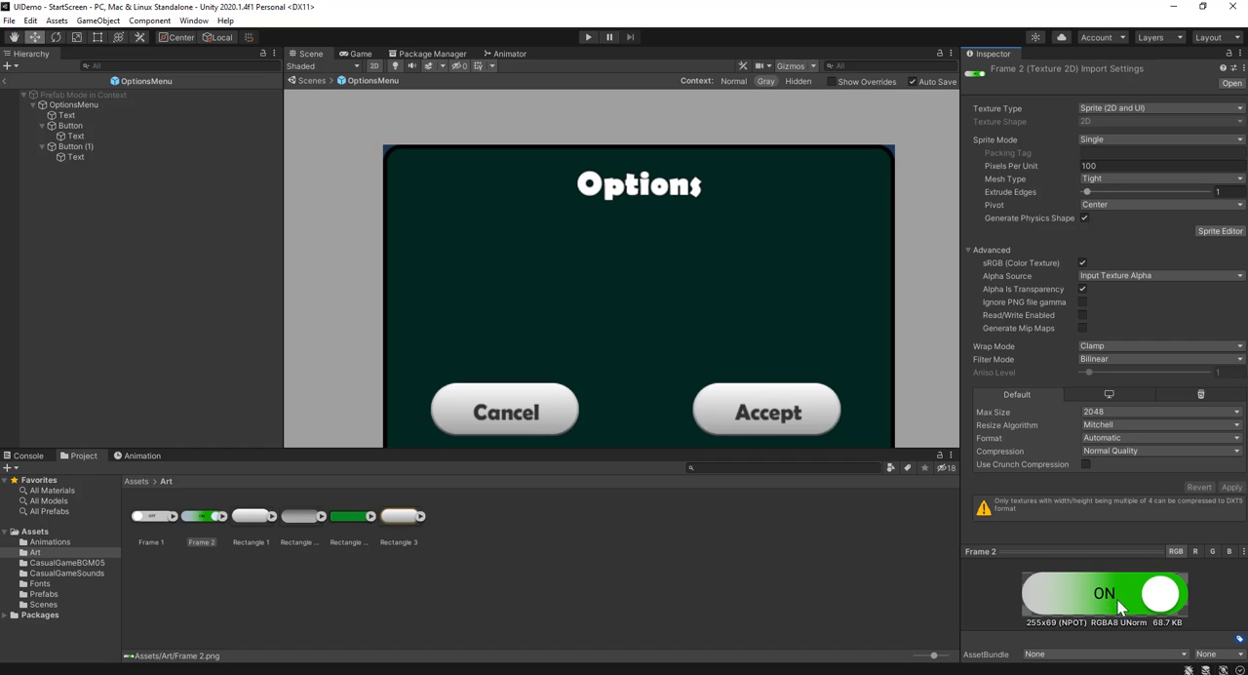
click(154, 517)
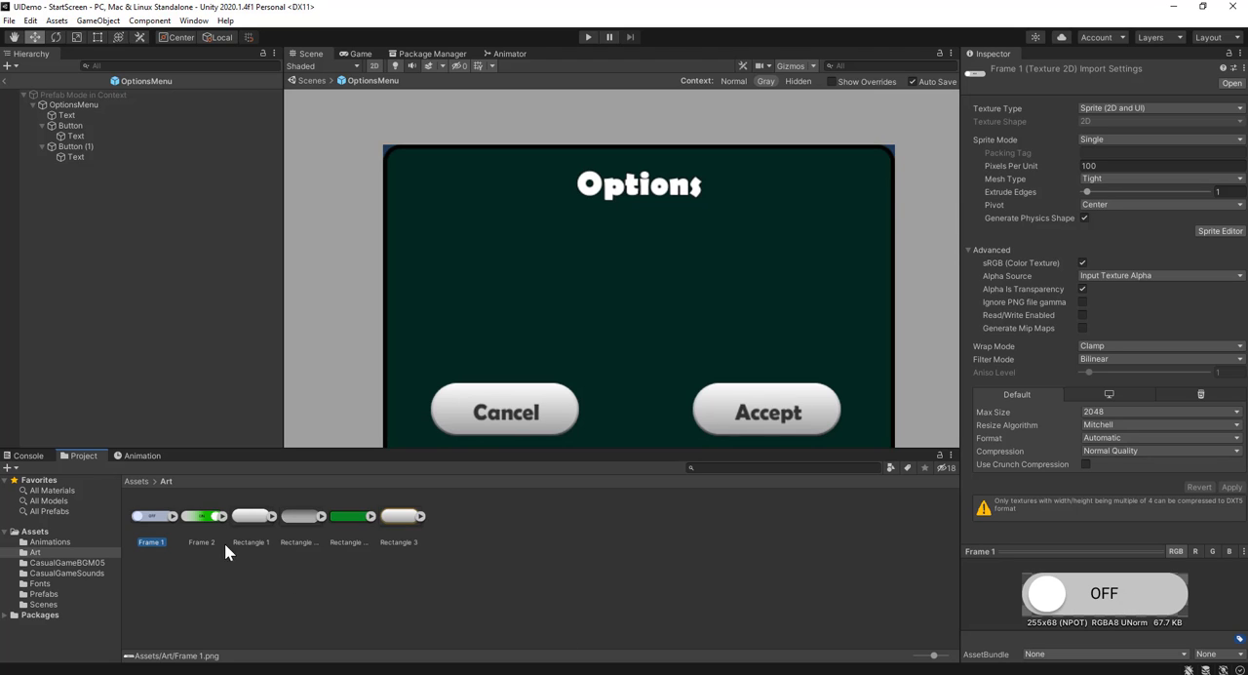
click(203, 520)
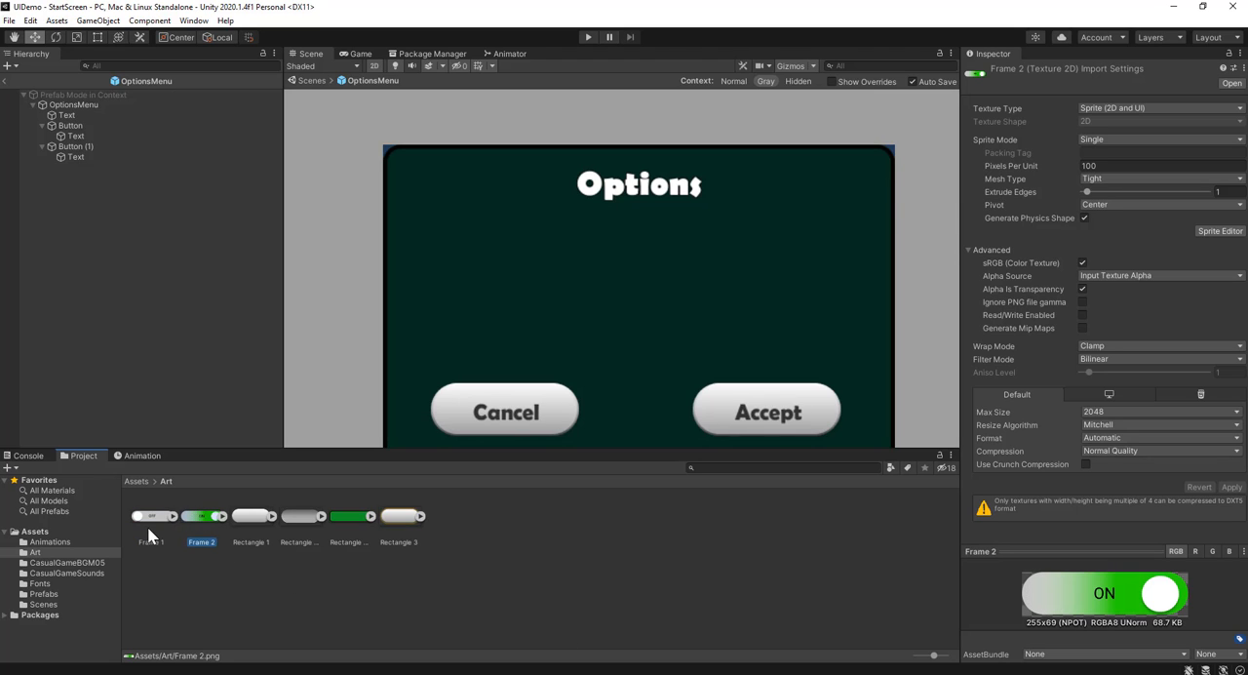
click(147, 526)
click(204, 521)
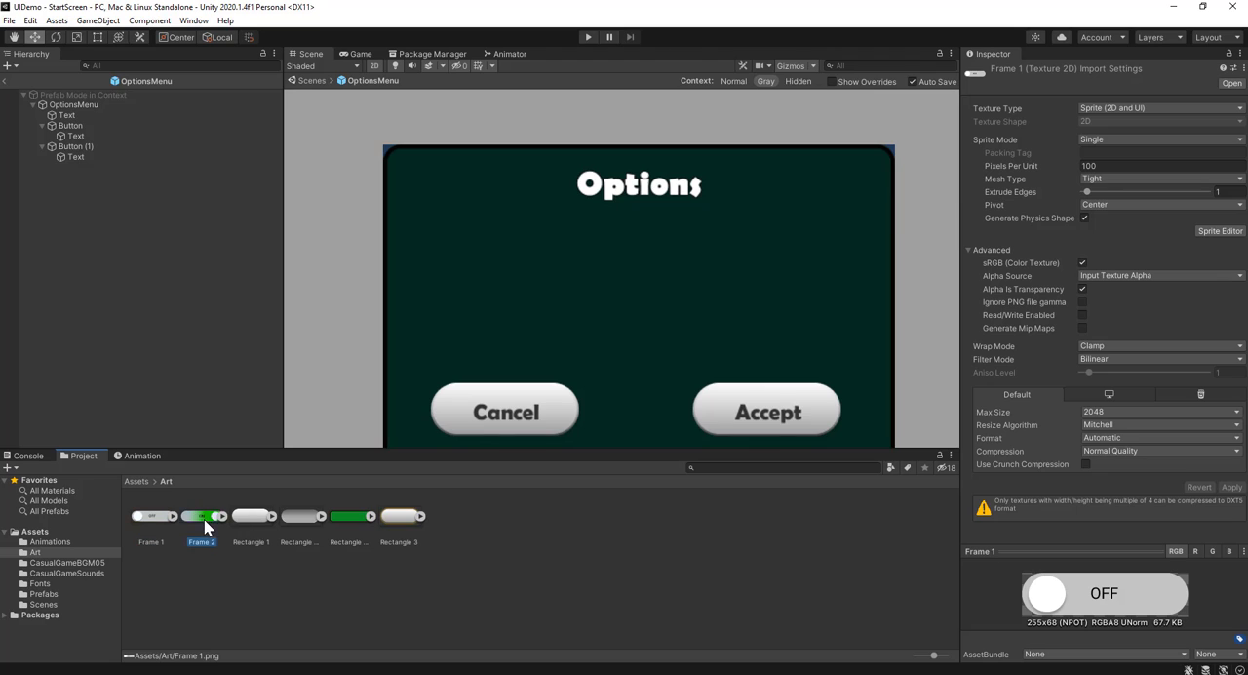
click(145, 517)
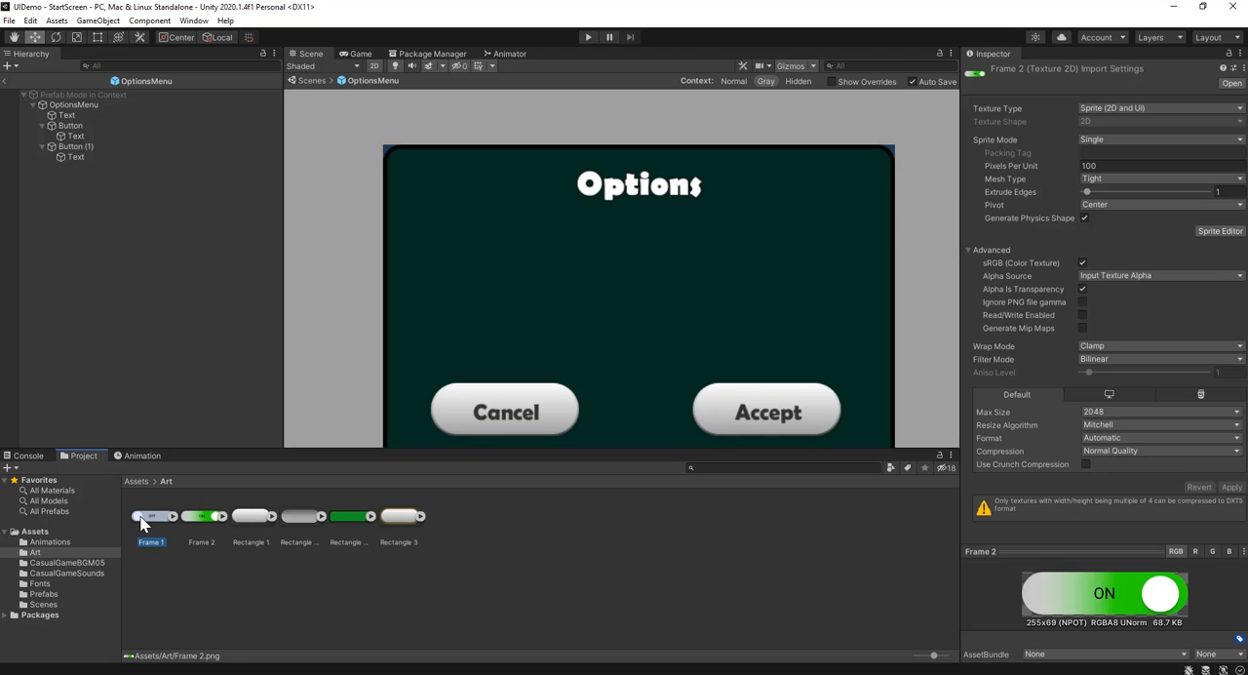
click(203, 522)
Add a UI Toggle to the options menu and move it below the Options title, at about X -0.6, Y 53.9
click(117, 26)
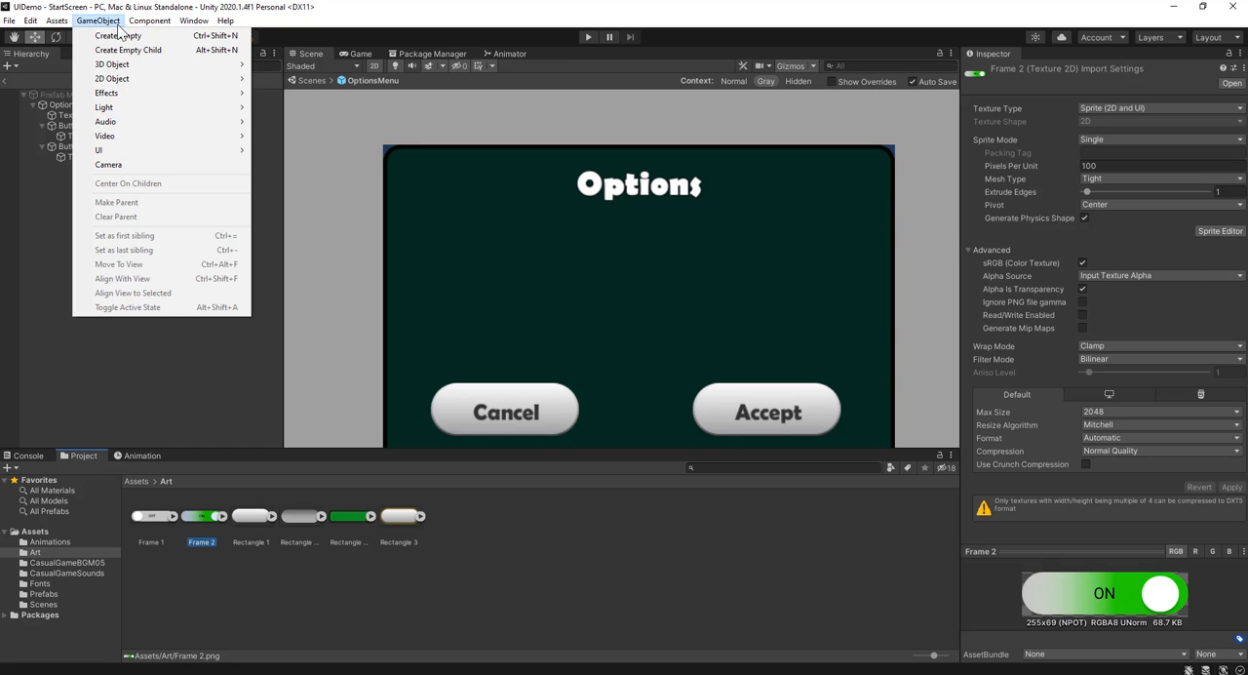
mouse_move(162, 149)
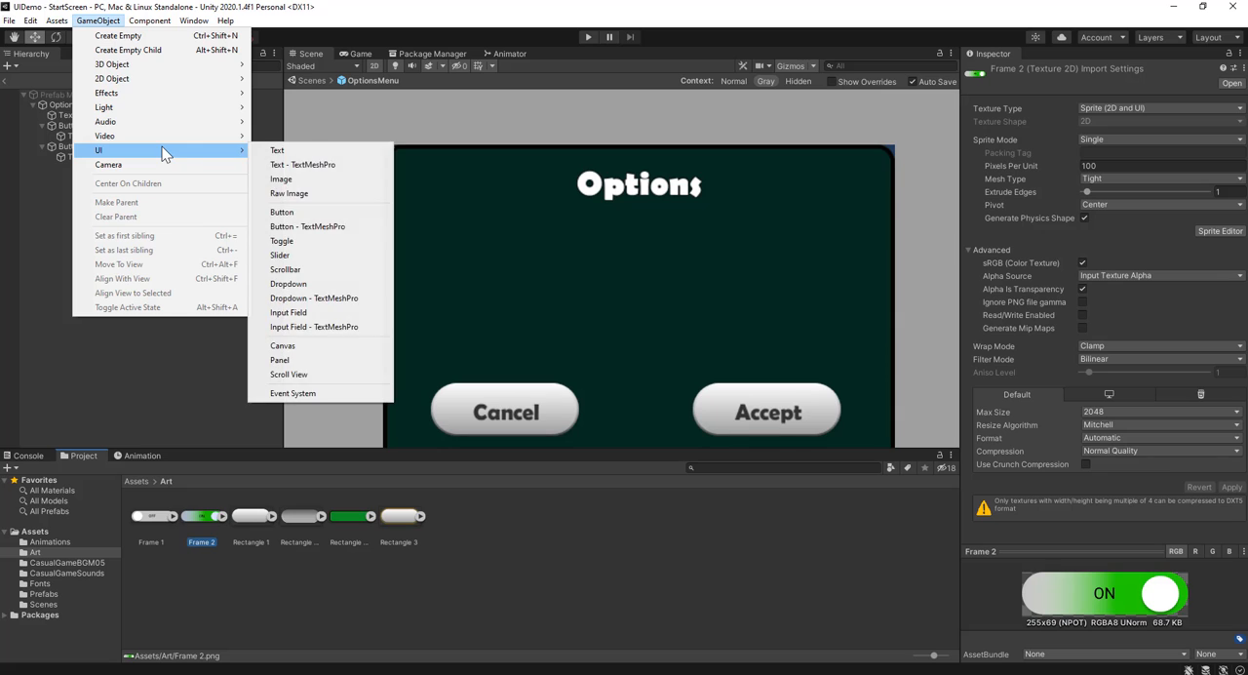
click(359, 239)
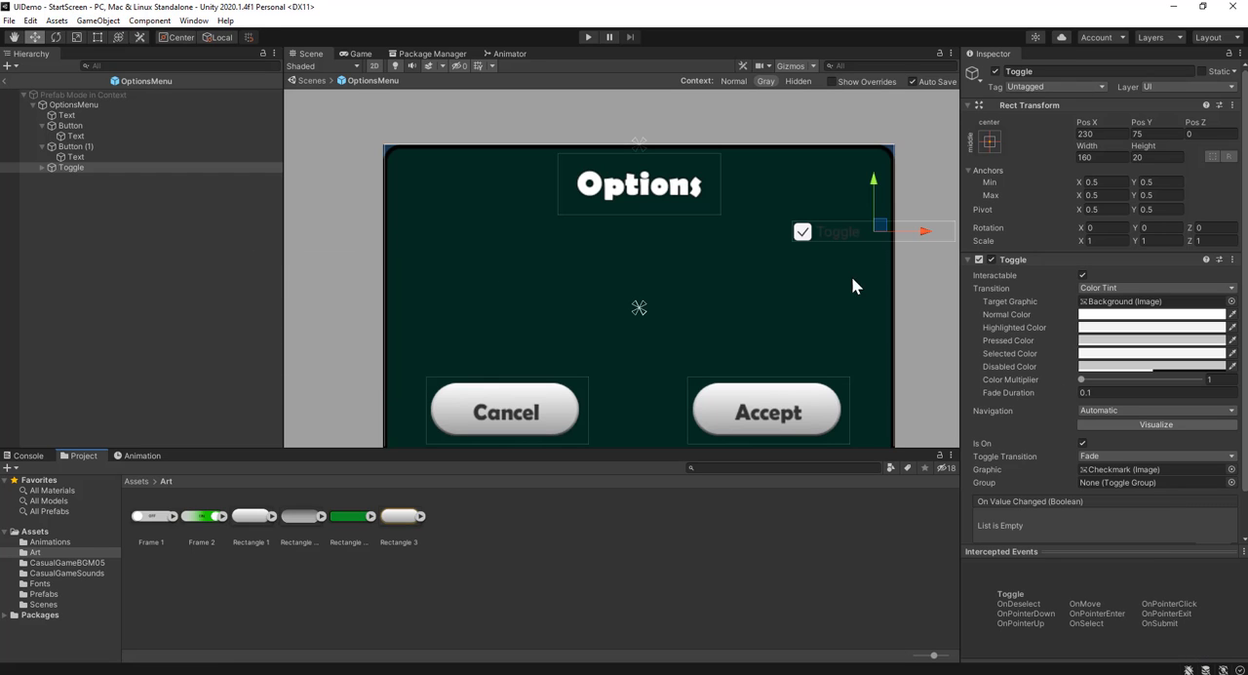
drag(923, 234, 686, 260)
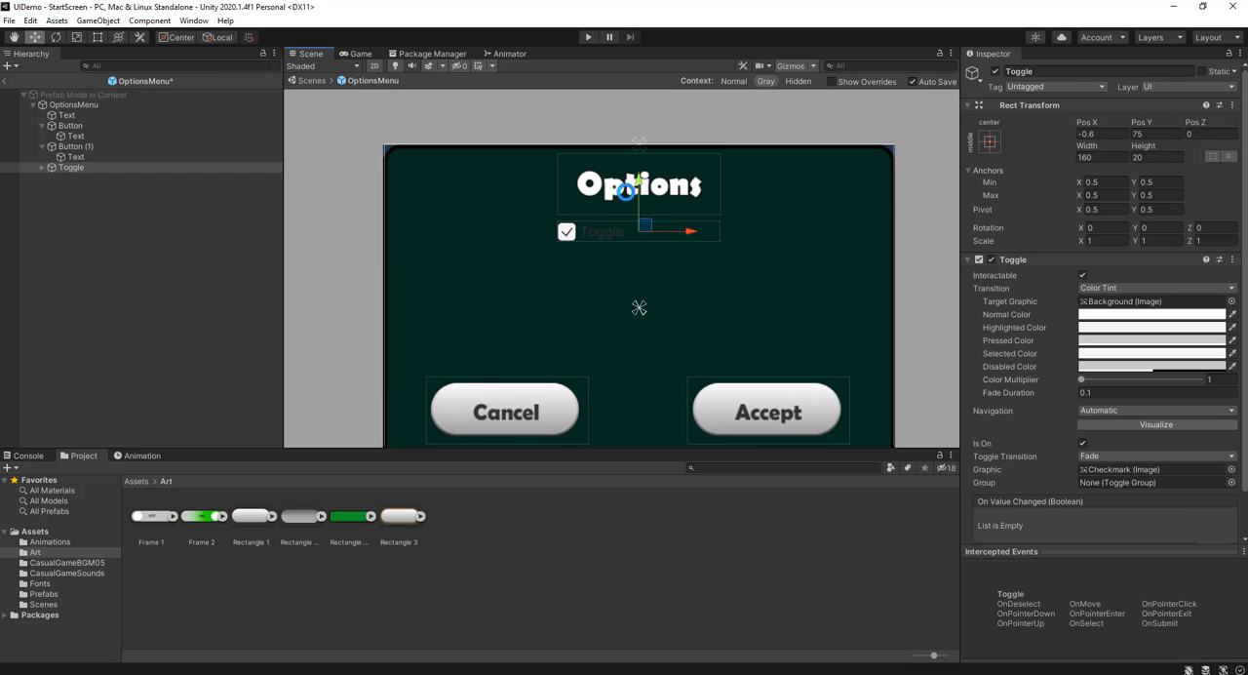
drag(637, 190, 591, 211)
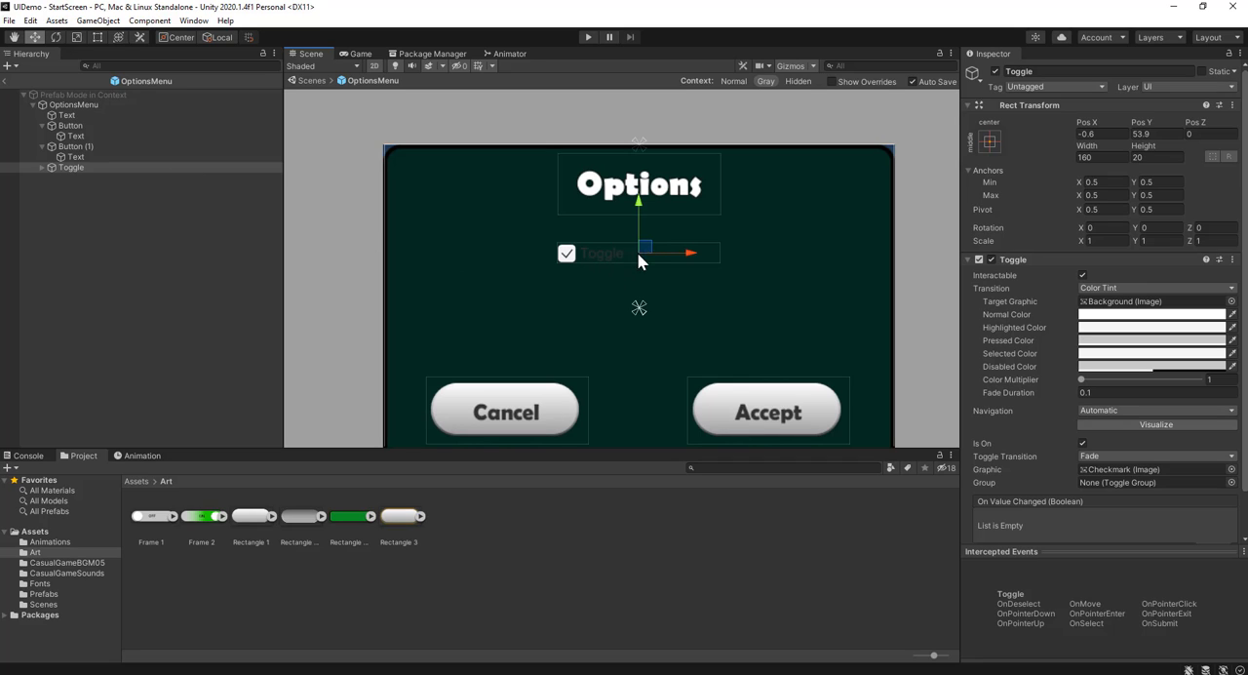
Delete the Label child of the new toggle
click(42, 167)
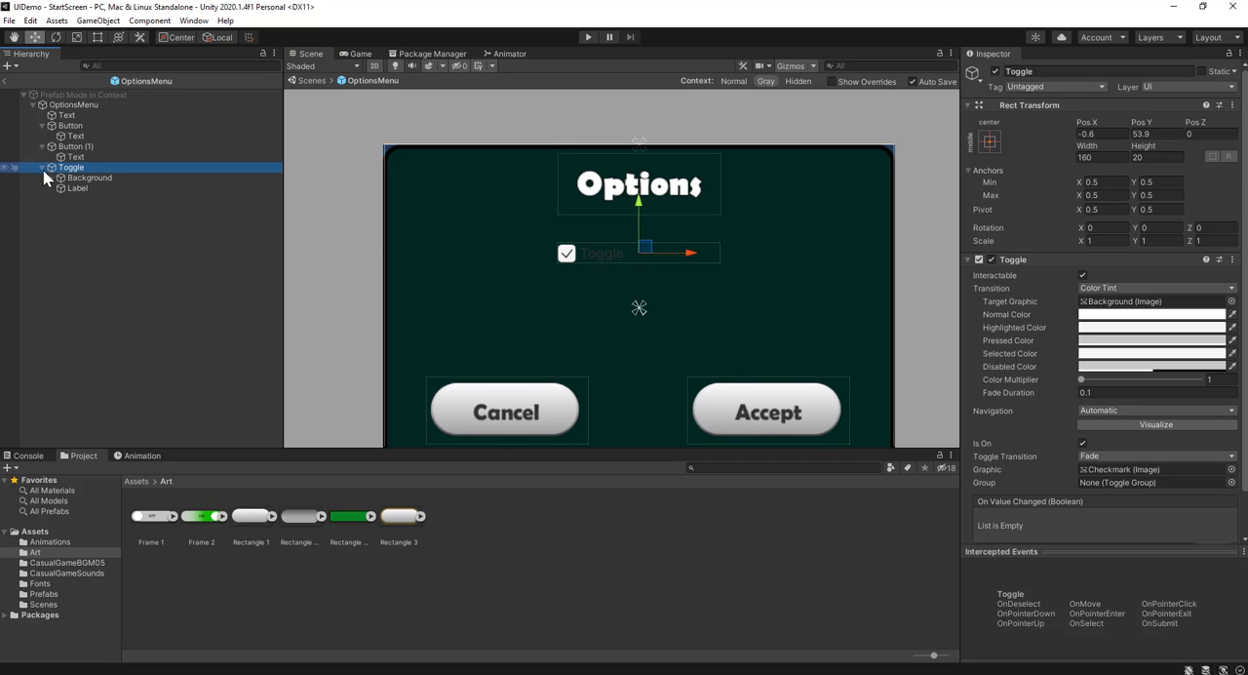
click(66, 187)
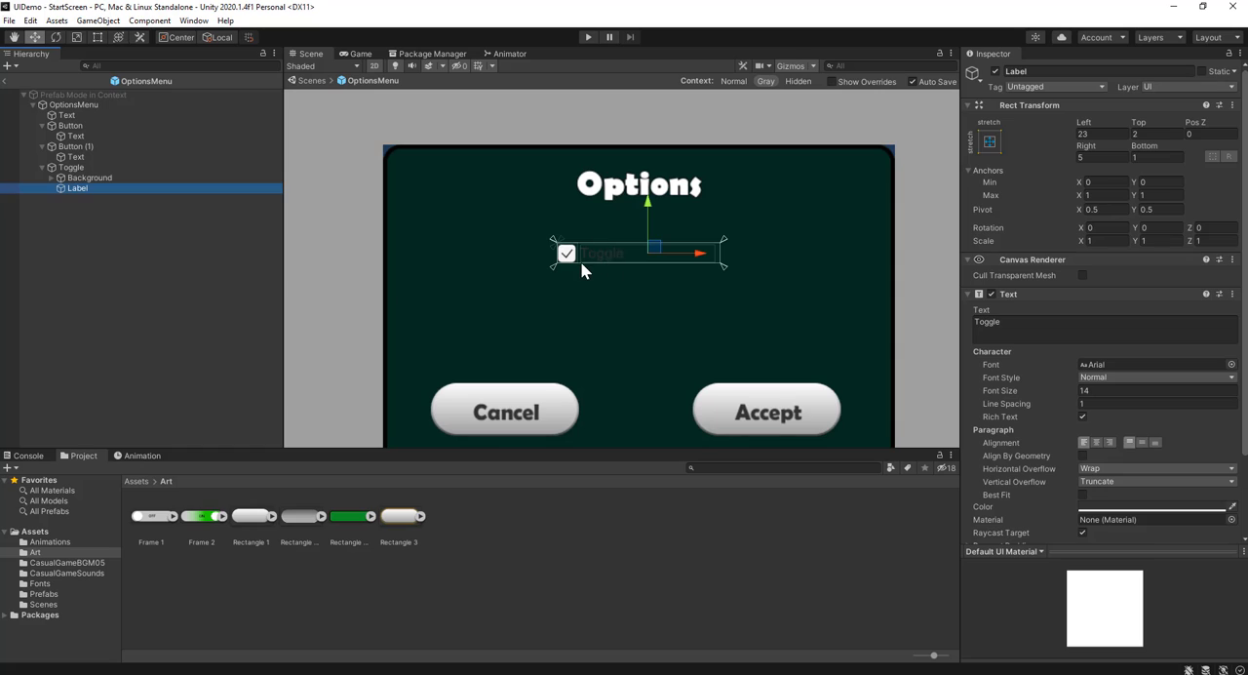
key(Delete)
Assign Frame 2 as the source image of the toggle's Checkmark and set it to its native size
click(71, 179)
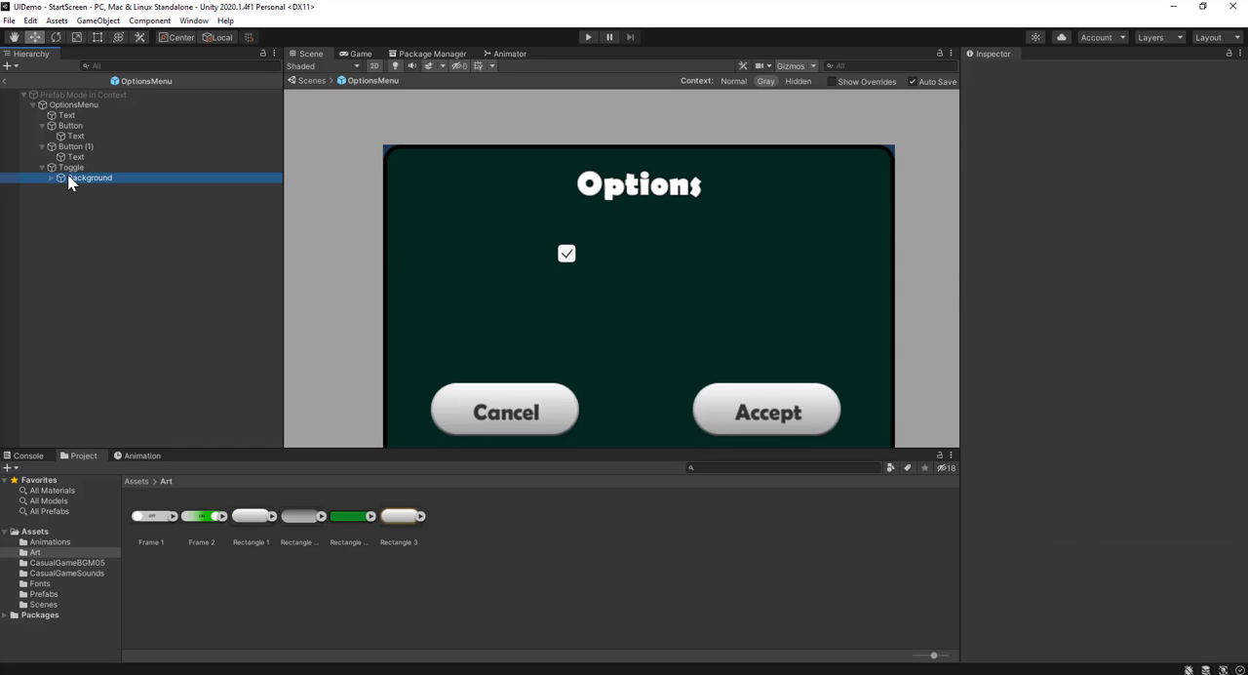
scroll(578, 270, up, 2)
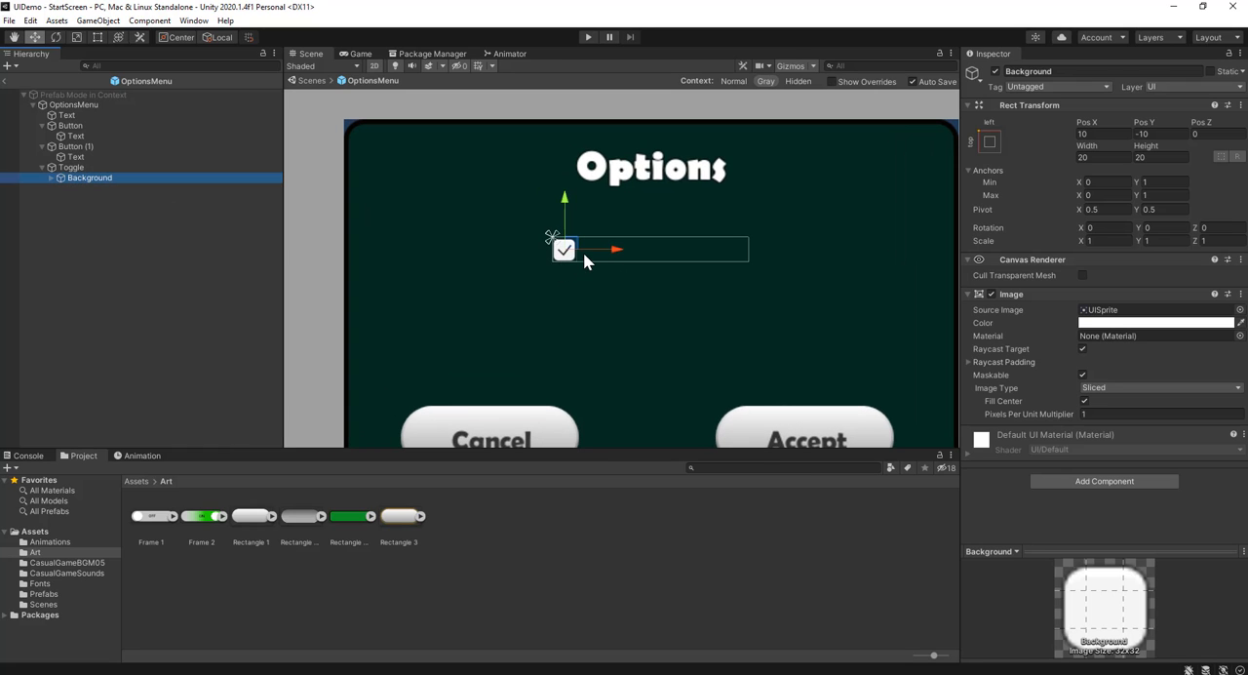
click(53, 178)
click(120, 188)
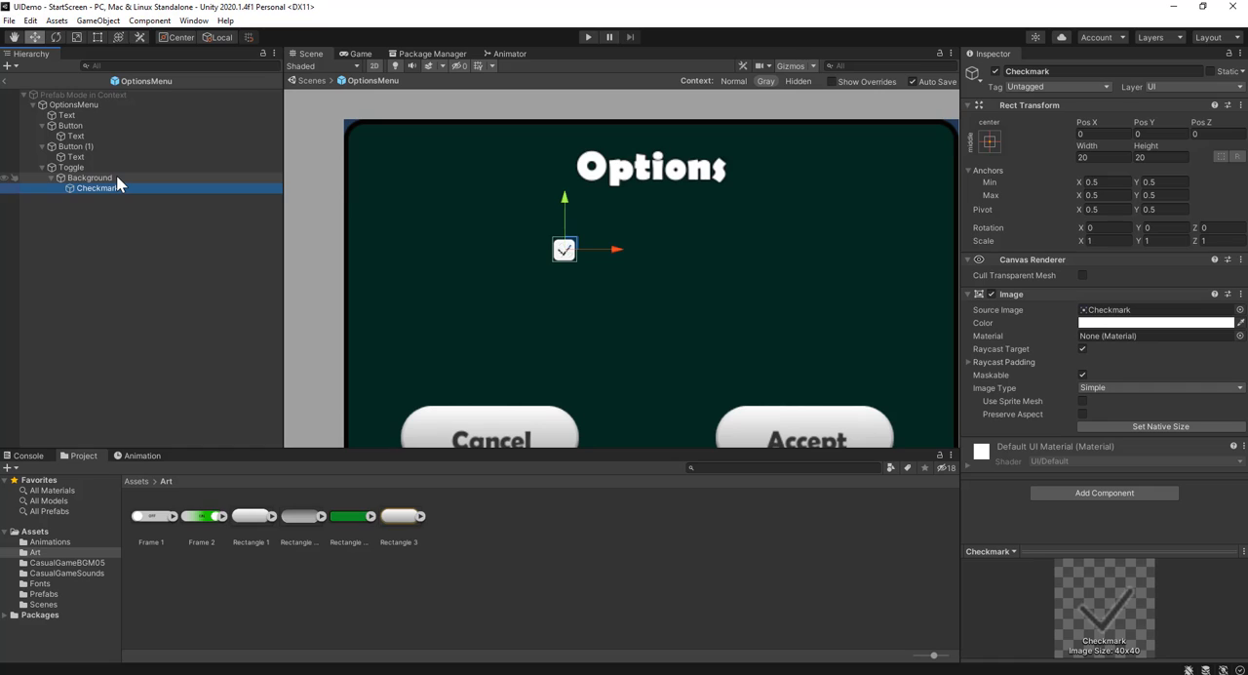
click(118, 180)
click(120, 188)
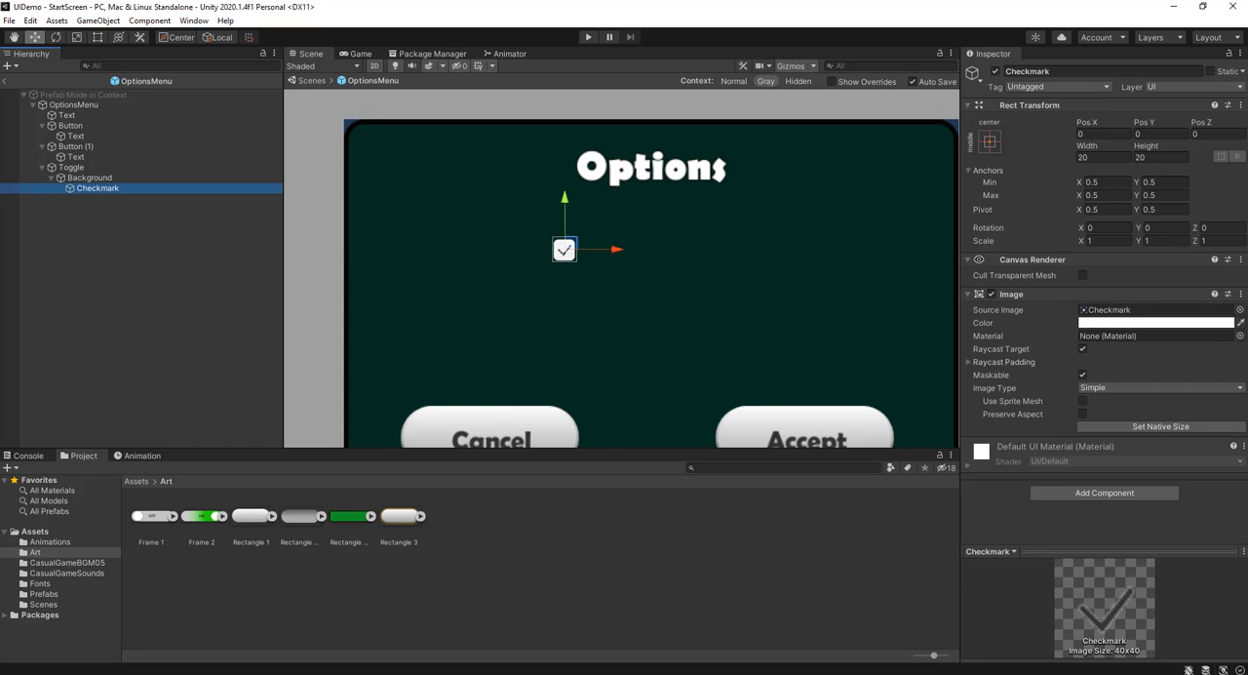
click(133, 177)
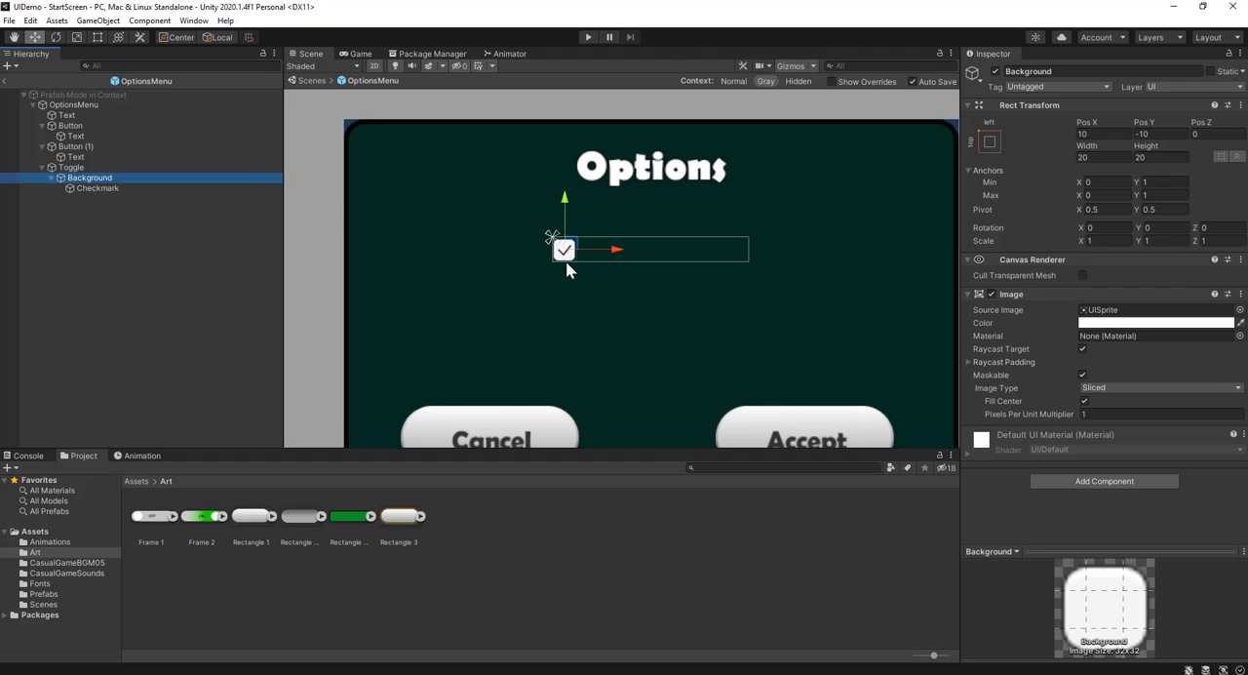
click(84, 191)
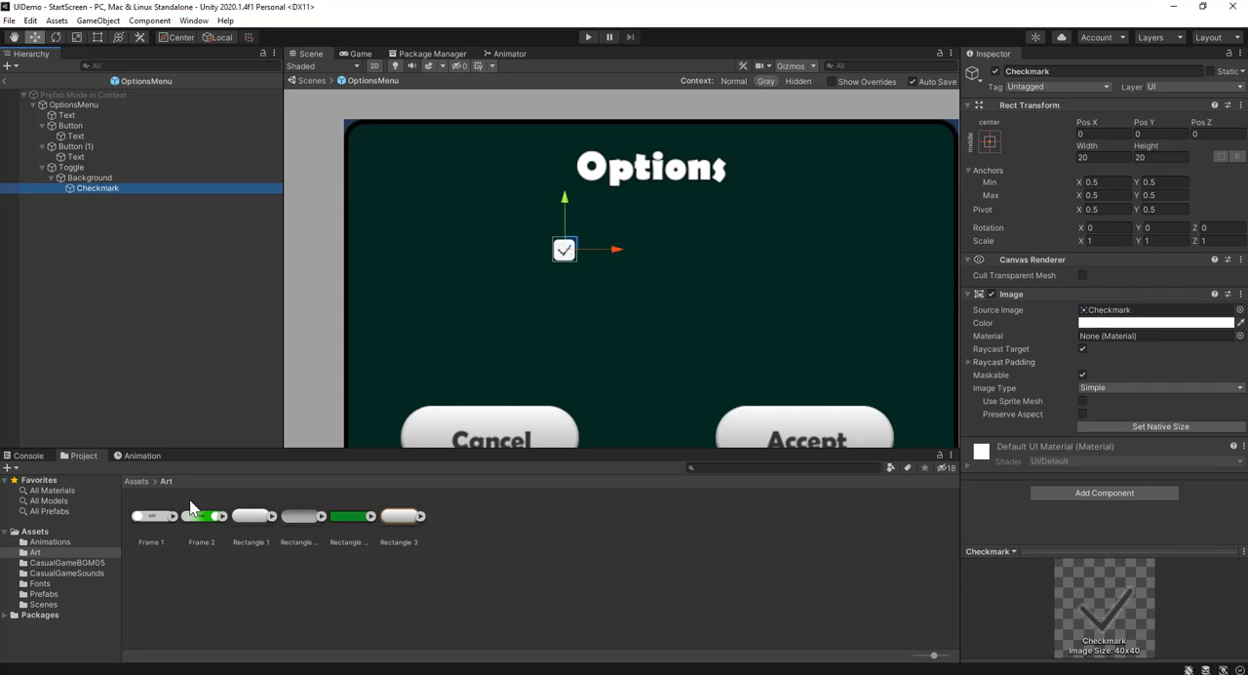
drag(207, 530, 1091, 317)
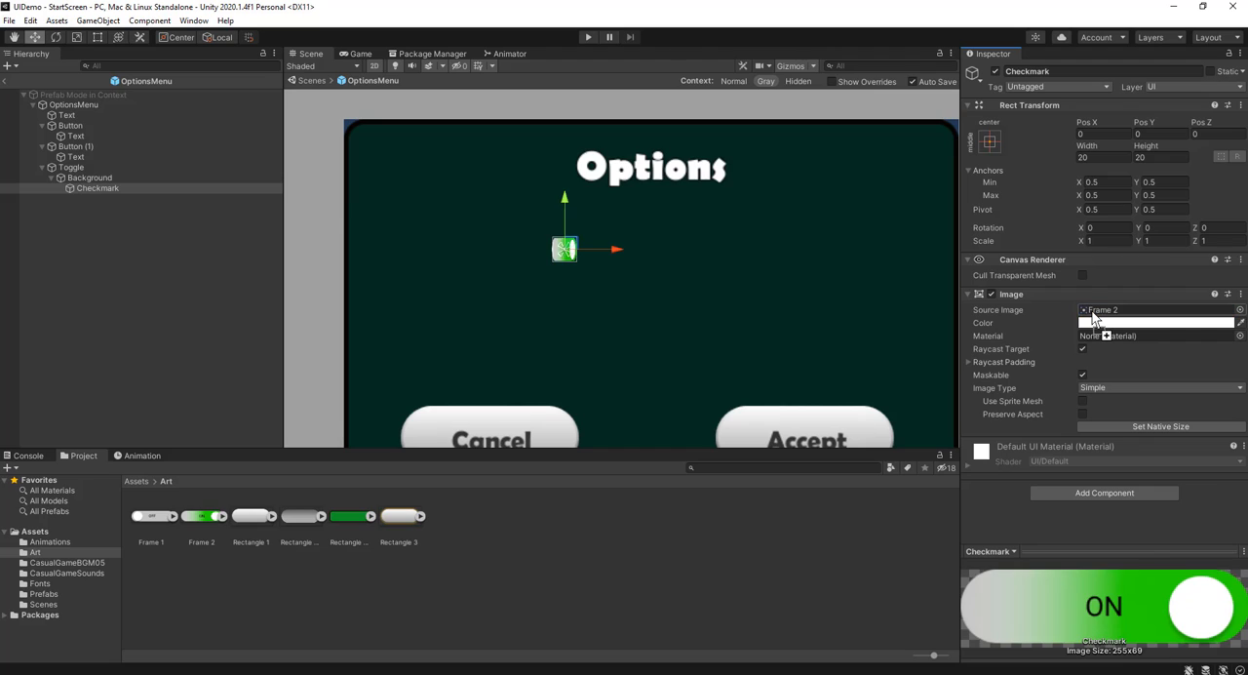
click(1133, 428)
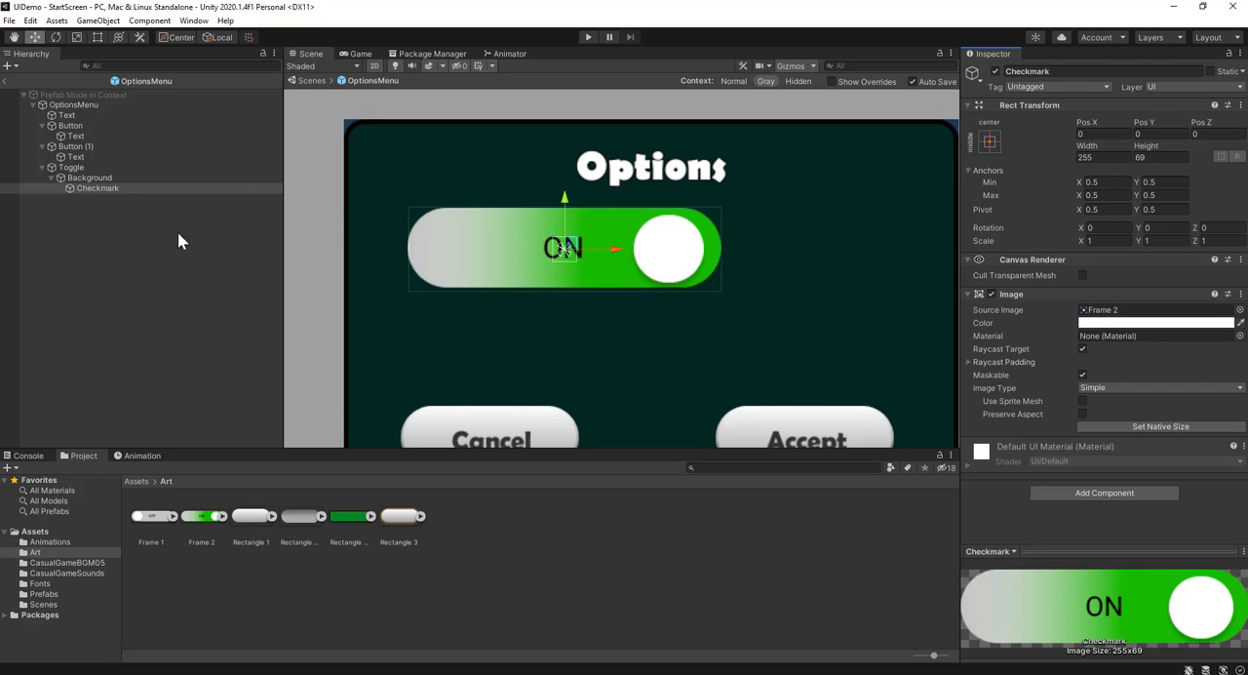
Assign Frame 1 as the source image of the toggle's Background and set it to its native size
click(97, 179)
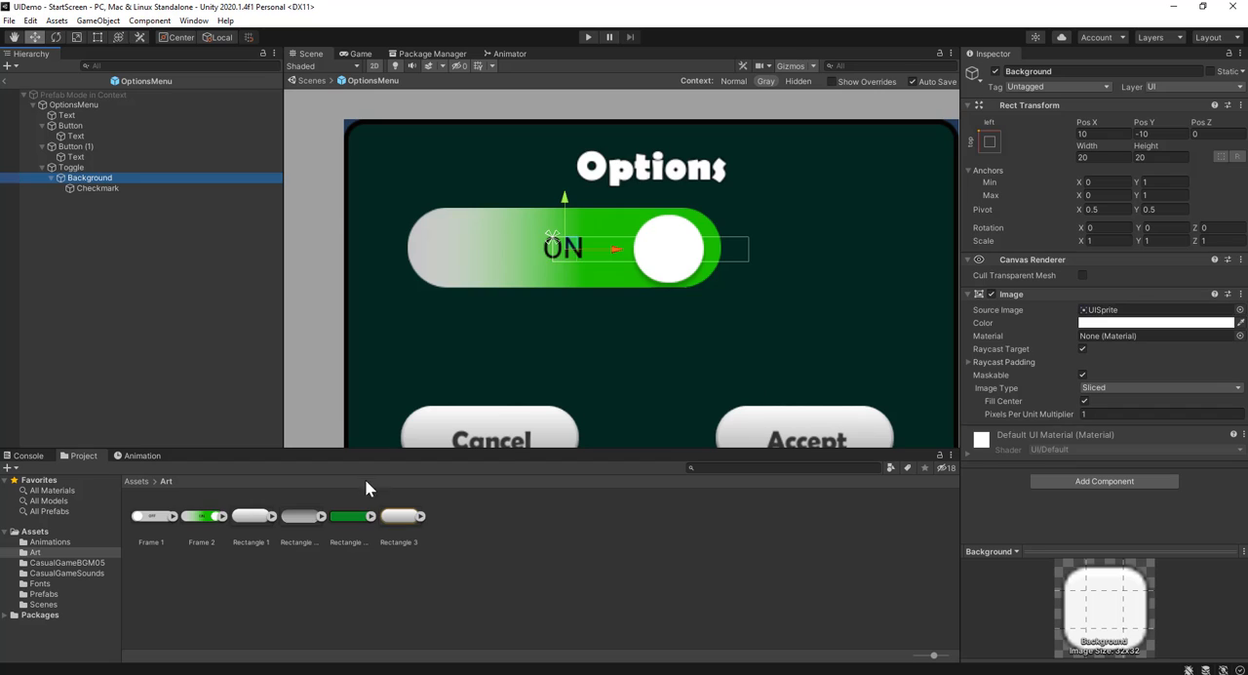
drag(161, 526, 1104, 321)
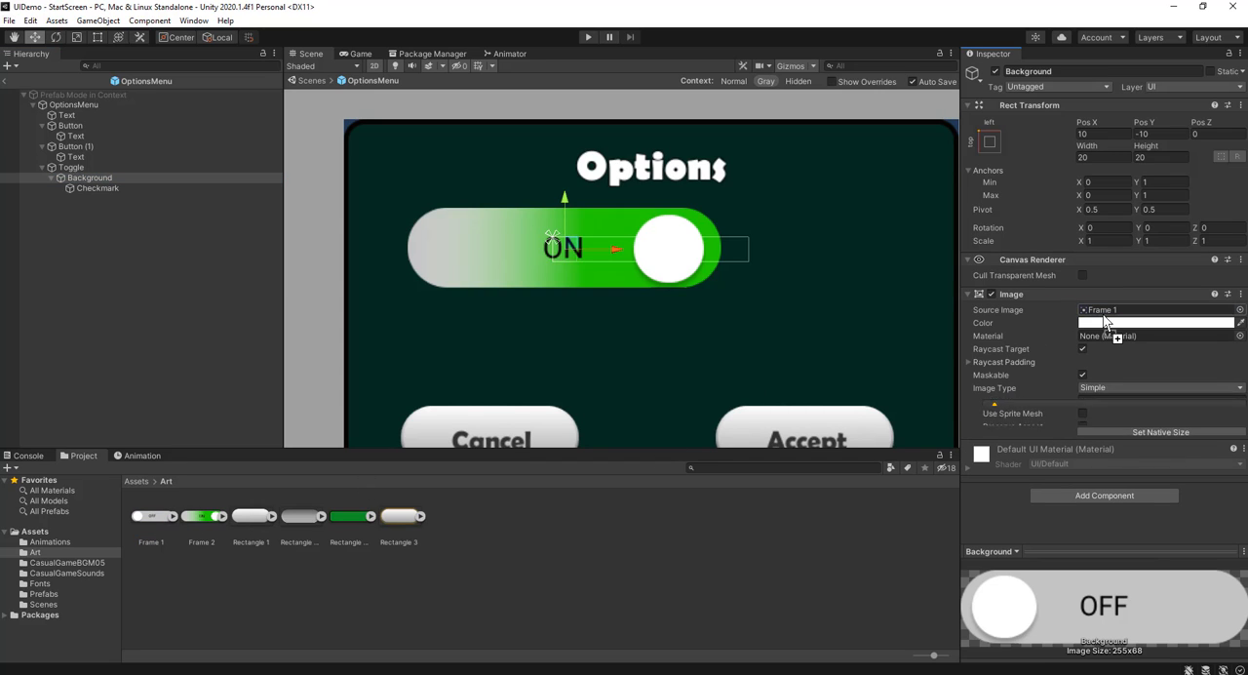
click(1123, 426)
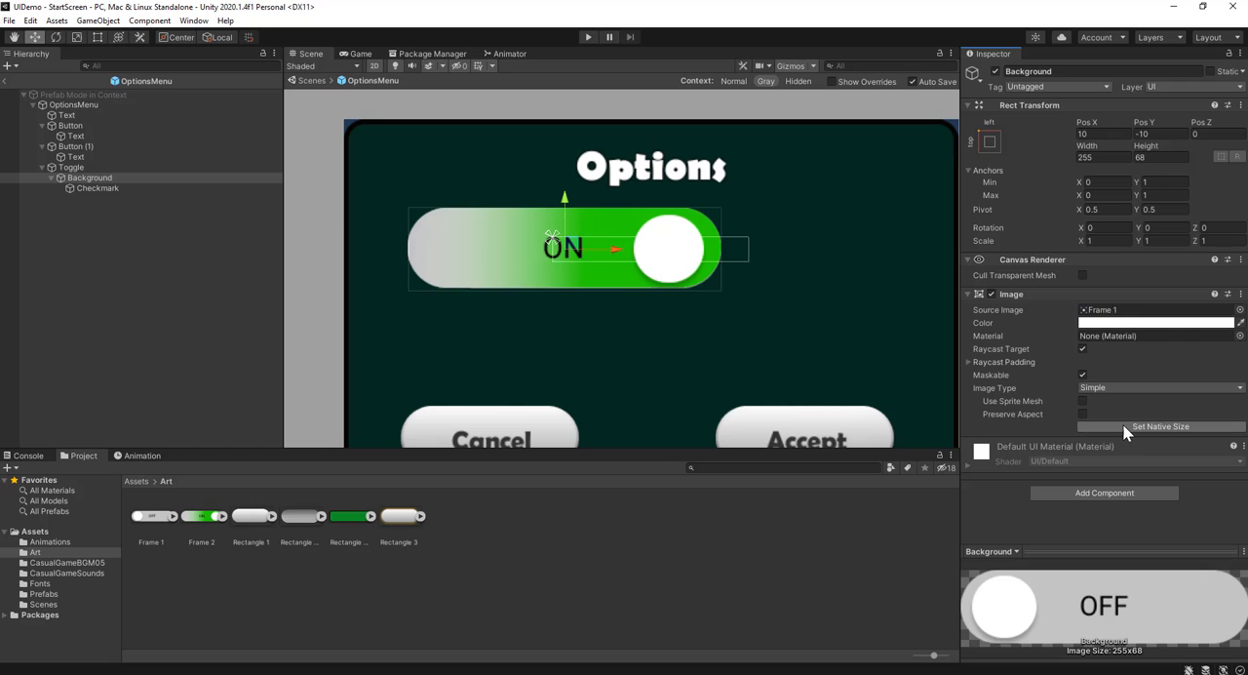
Deactivate and reactivate the Checkmark object to compare the toggle's on and off looks
click(107, 187)
click(995, 71)
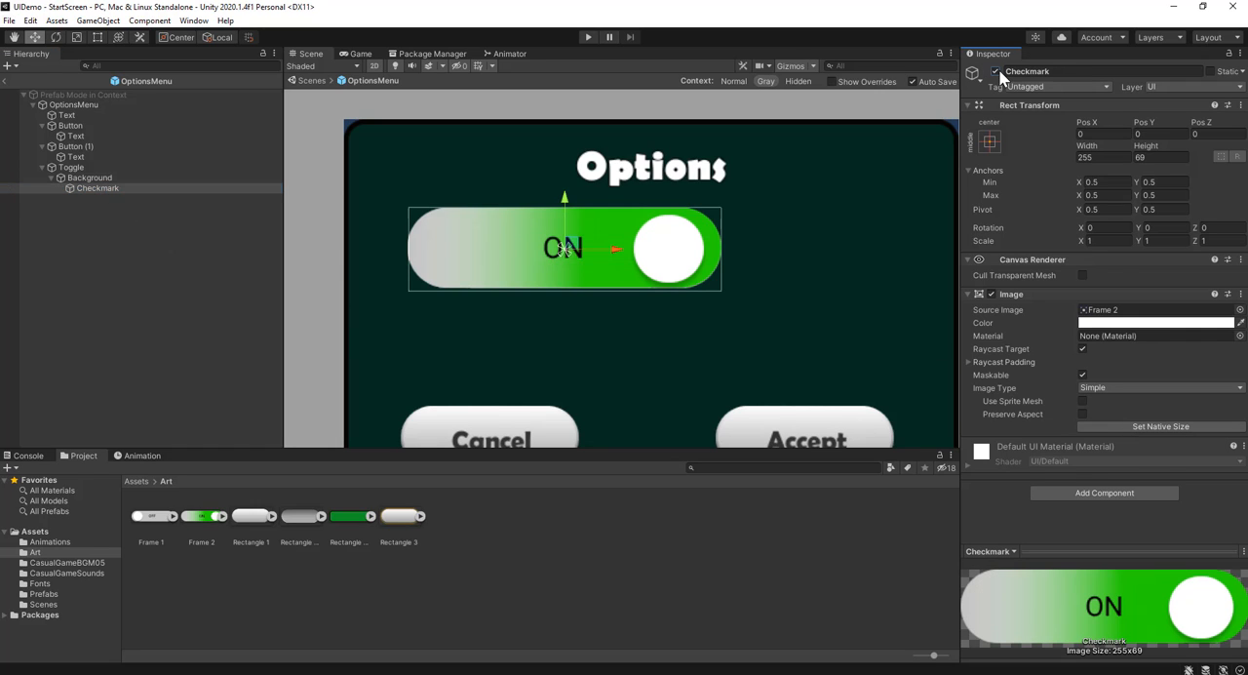
click(996, 72)
click(995, 71)
click(995, 72)
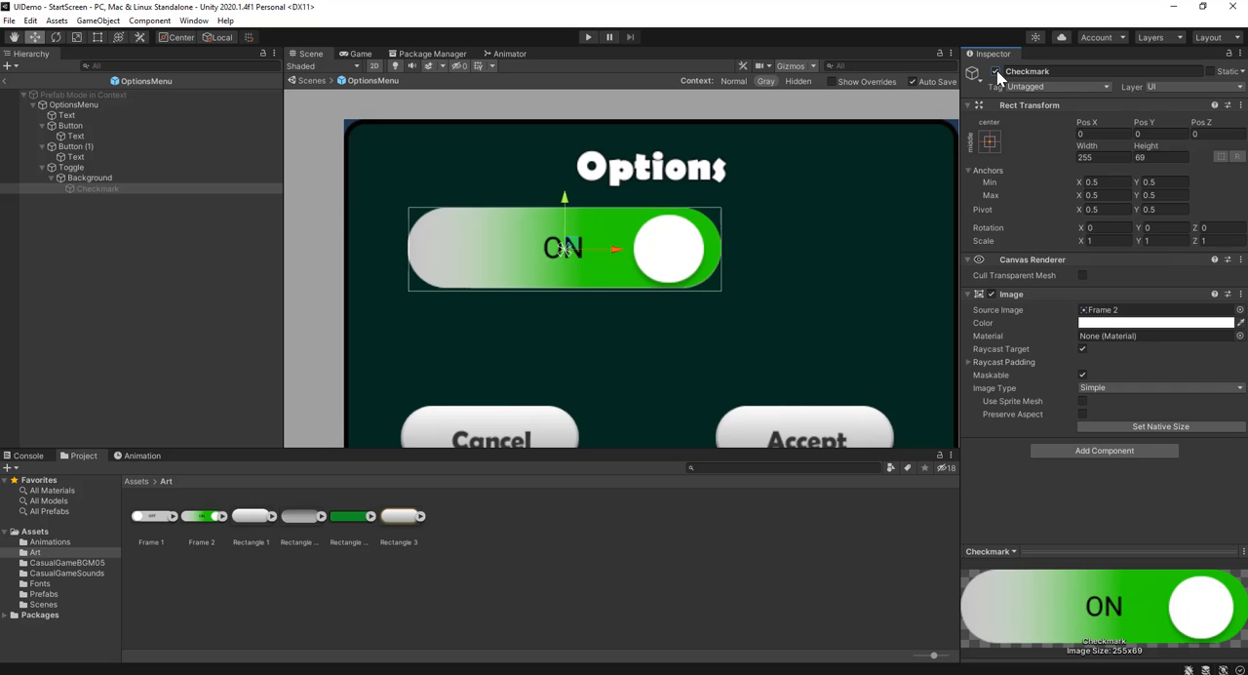
click(113, 177)
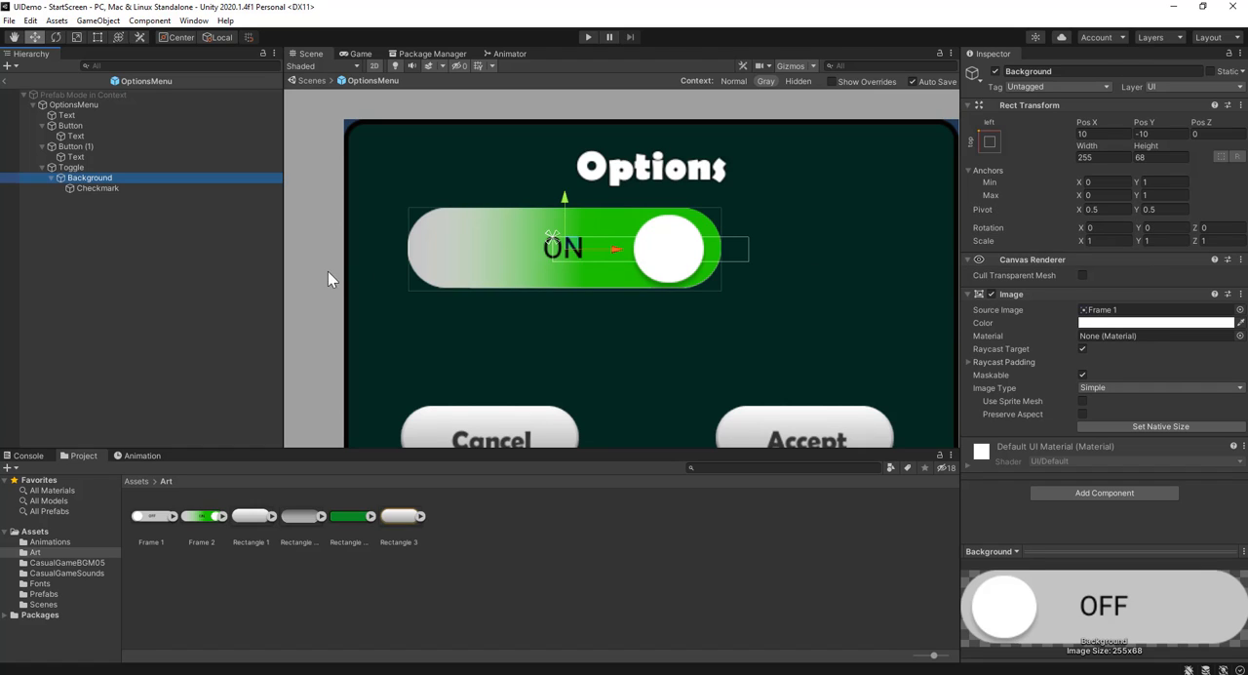
Scale the whole toggle down uniformly to about 0.31 and move it to about X 30.1, Y 39.6
click(89, 166)
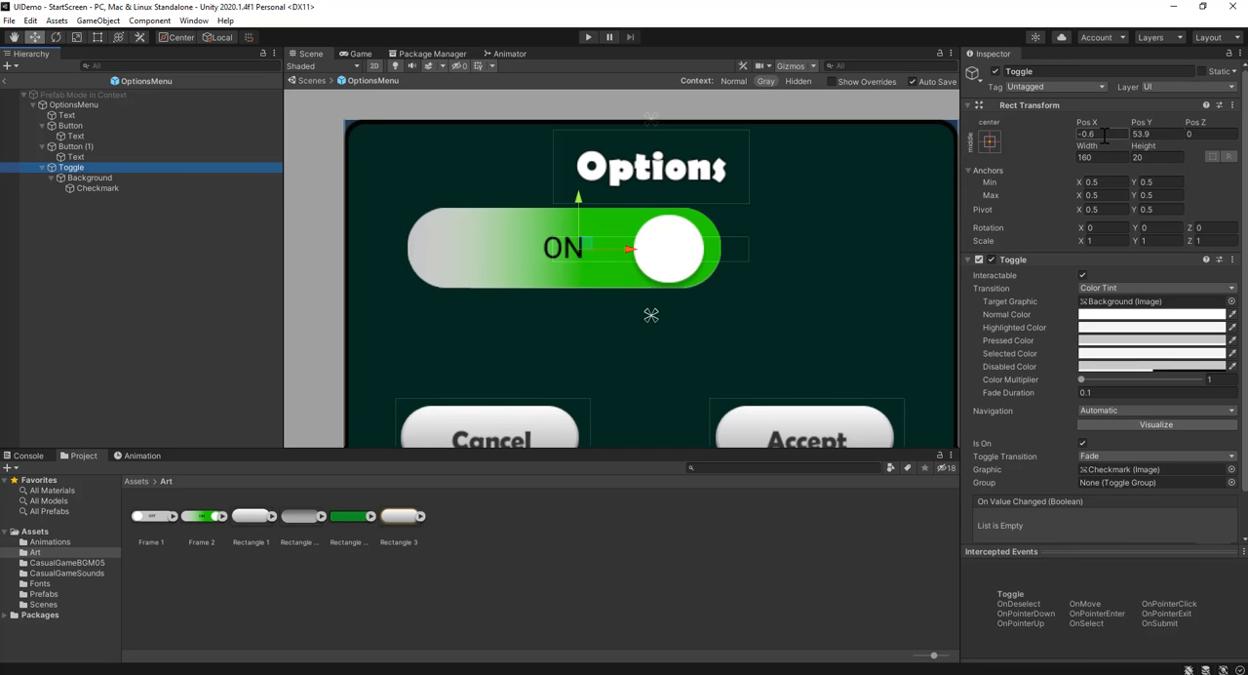
click(1099, 158)
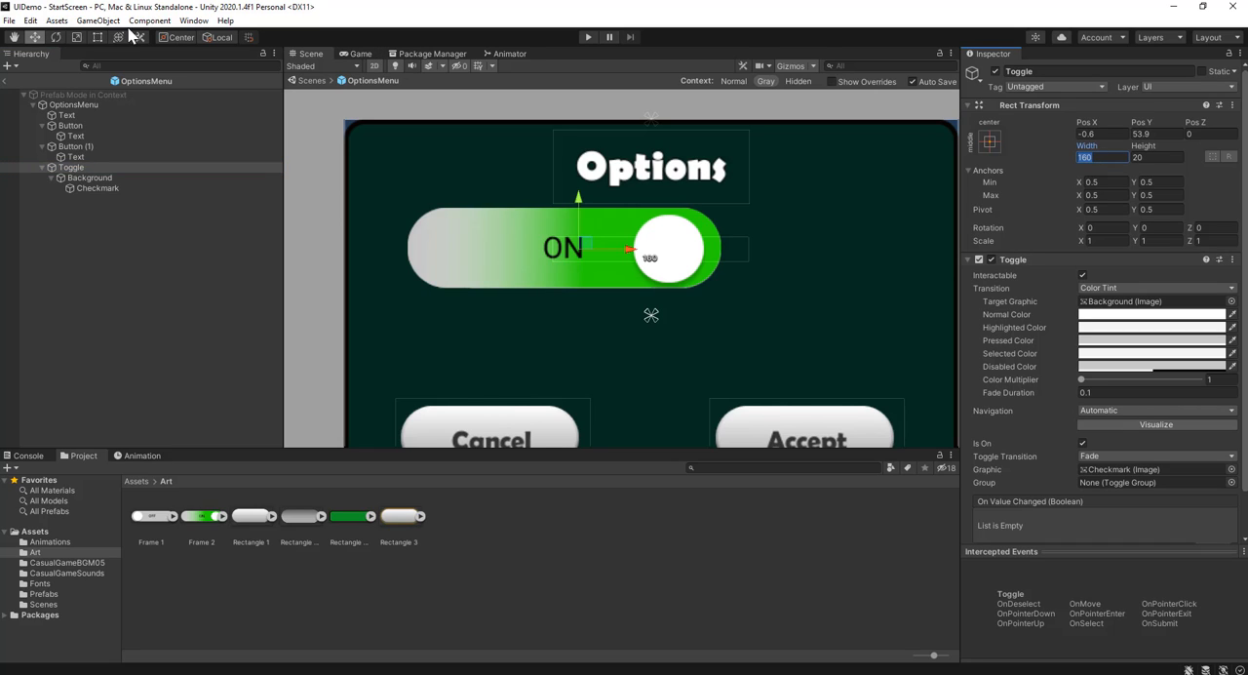
click(97, 37)
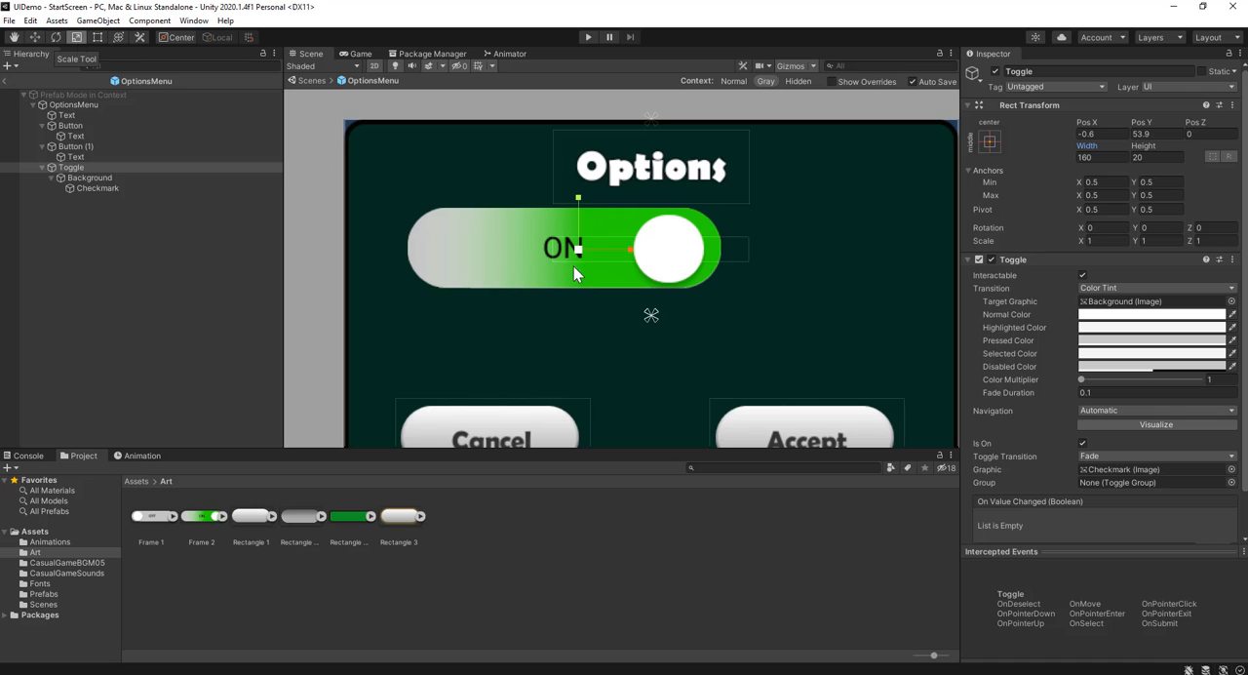
drag(578, 254, 529, 261)
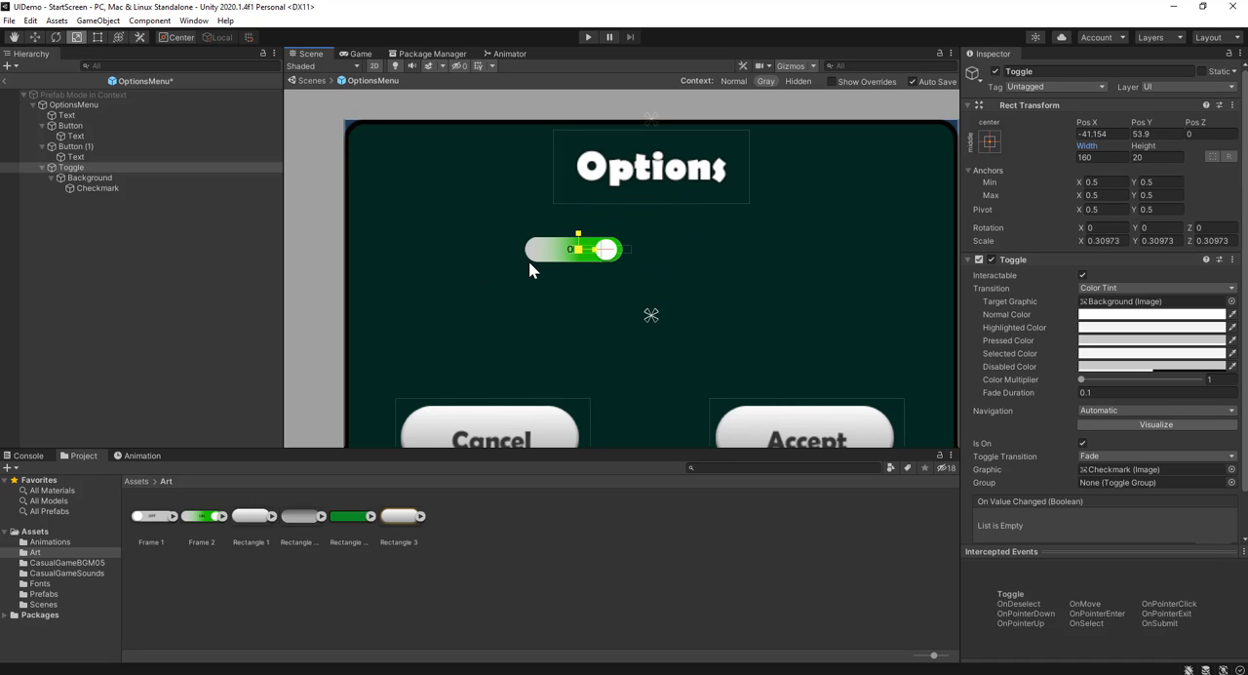
click(33, 37)
drag(609, 251, 716, 278)
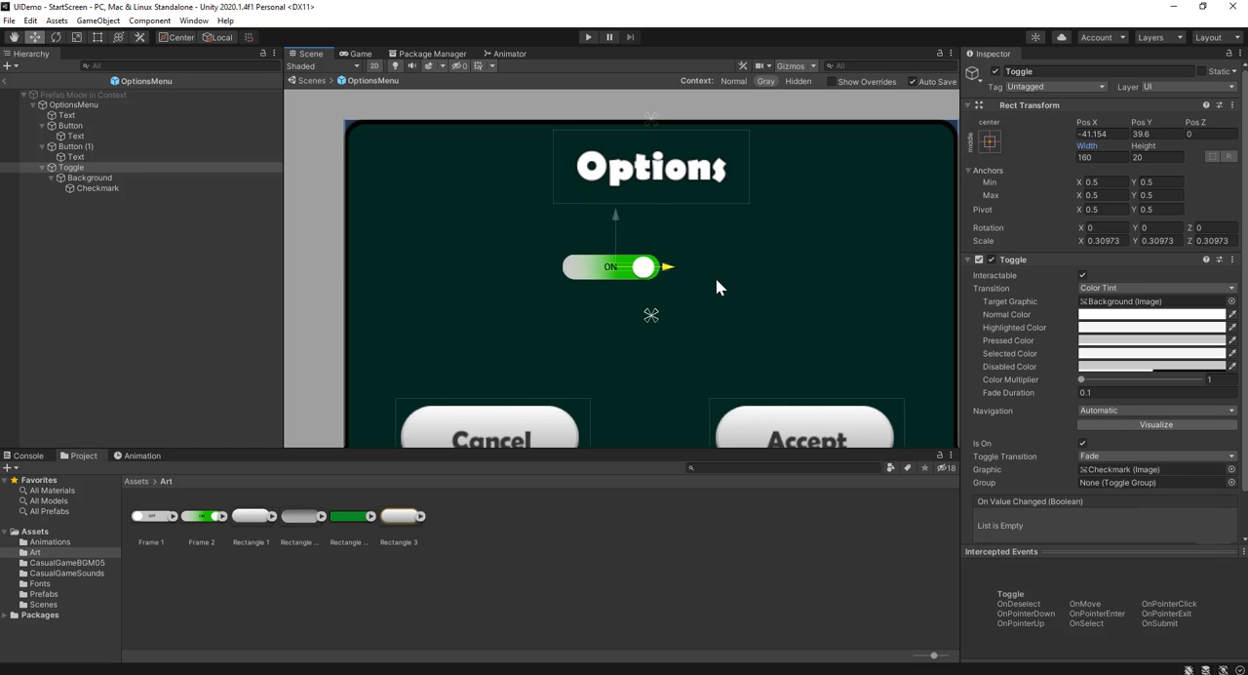
Test the toggle in play mode by opening the options menu and switching it on and off repeatedly, and stop playing
click(586, 37)
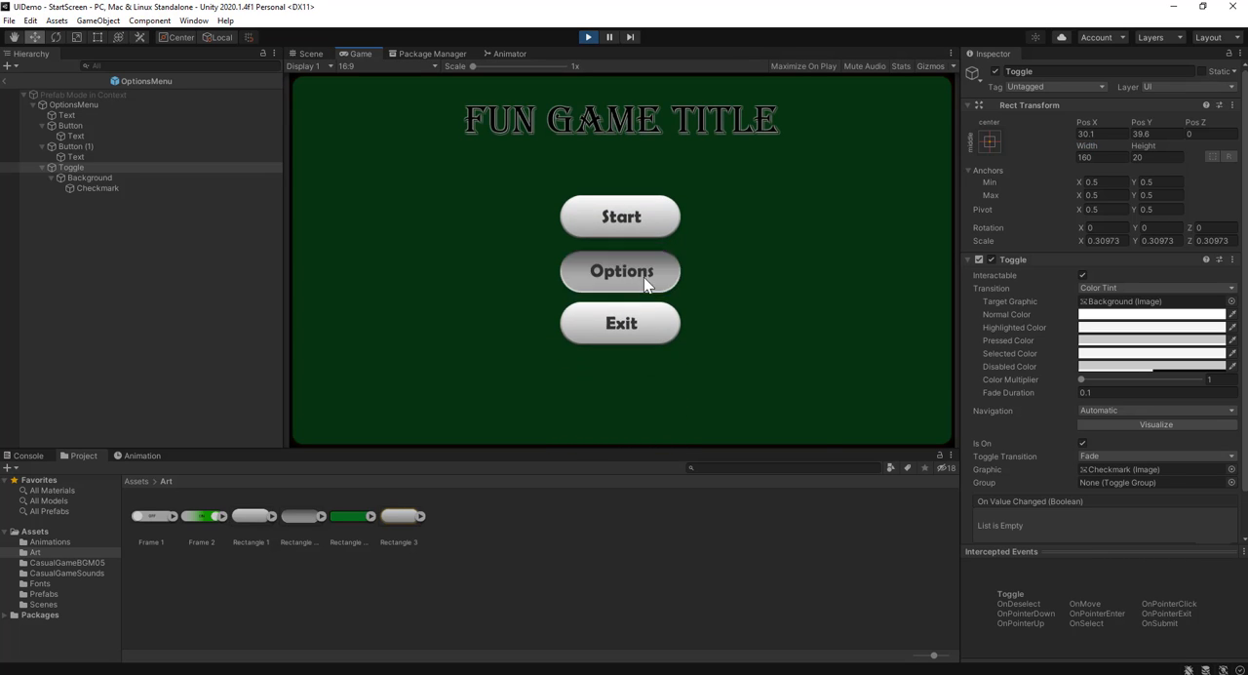
click(643, 277)
click(635, 256)
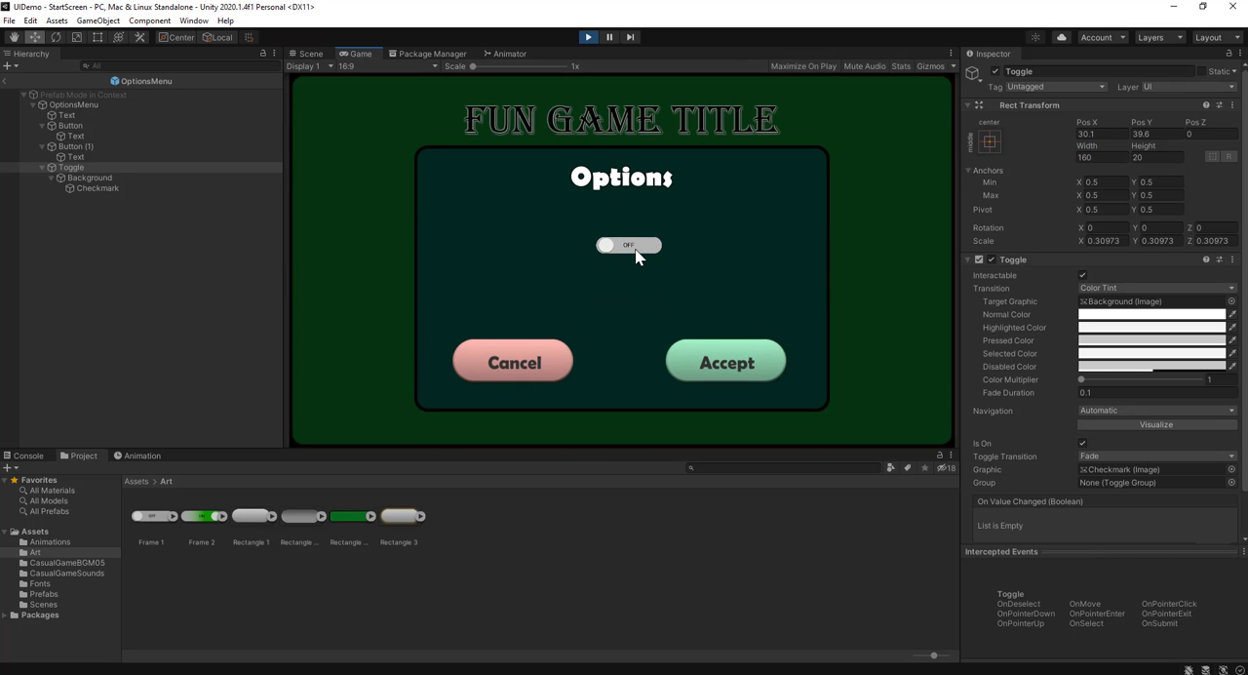
click(635, 256)
click(635, 256)
click(636, 255)
click(629, 250)
click(629, 251)
click(643, 253)
click(653, 254)
click(651, 251)
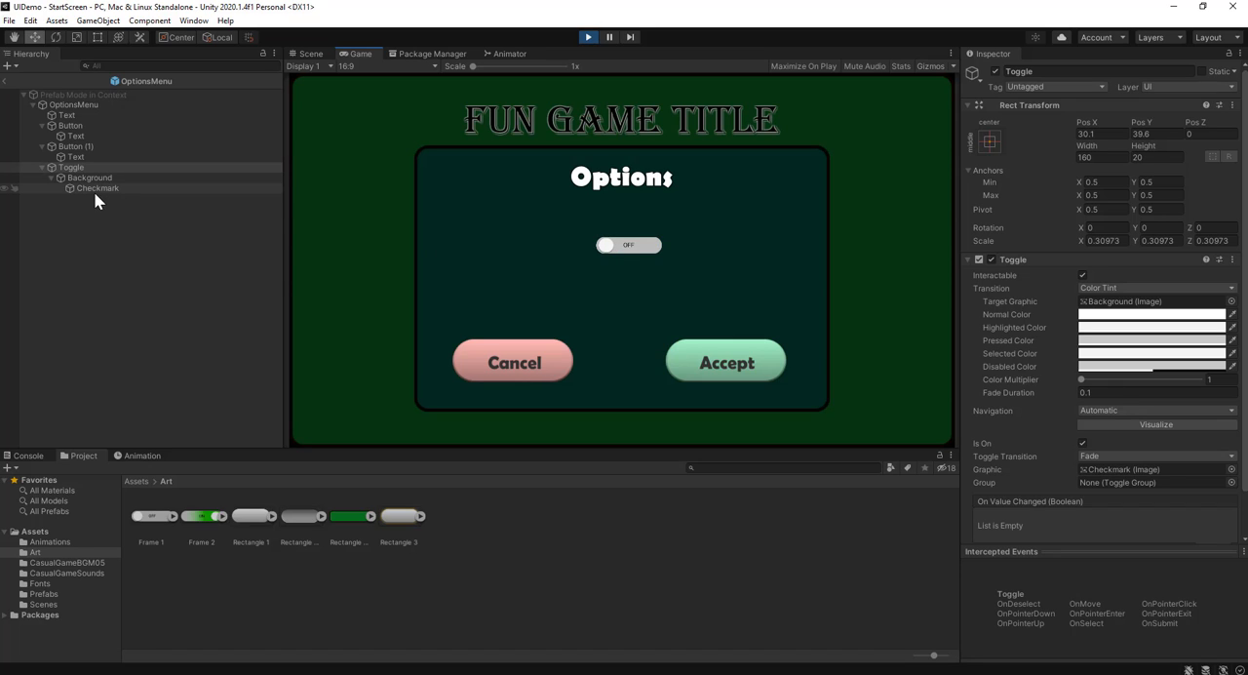
click(620, 248)
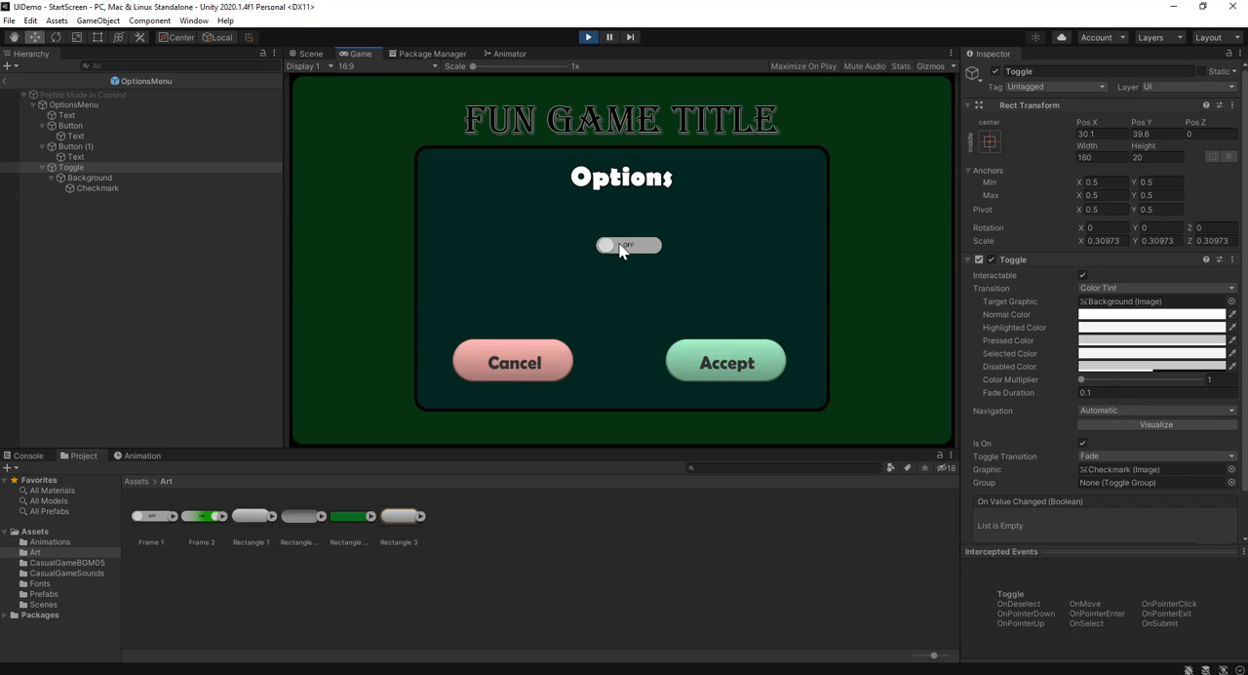
click(620, 248)
click(620, 248)
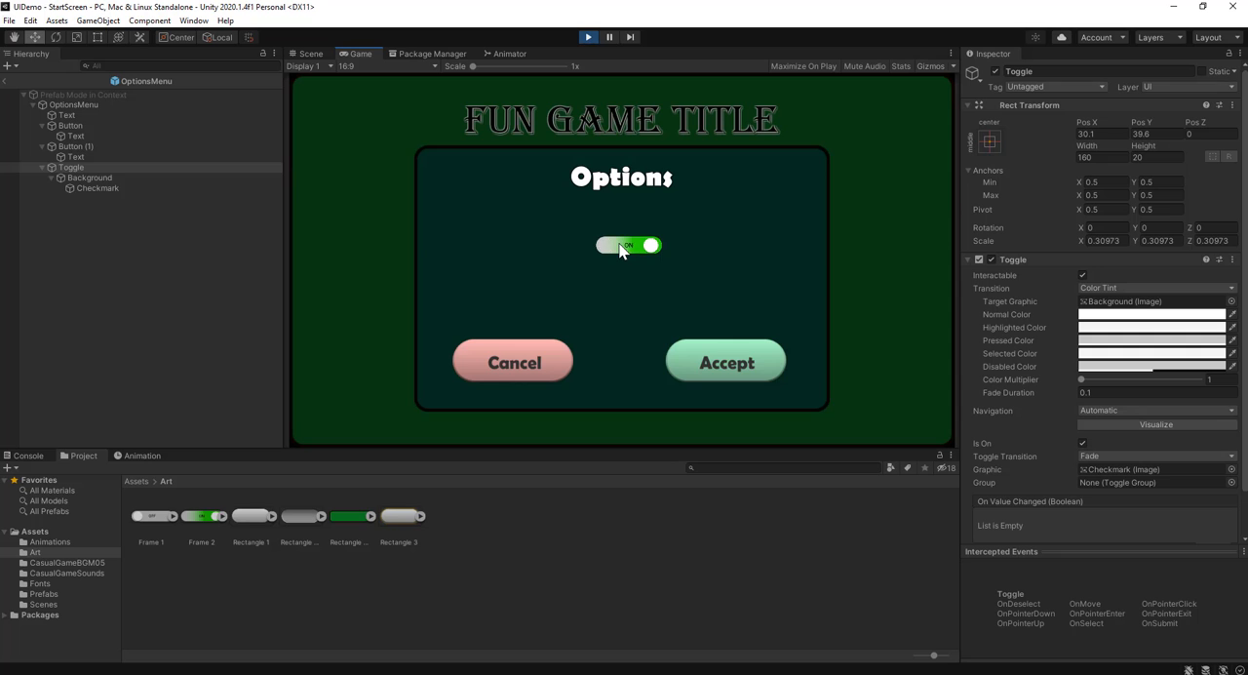
click(587, 37)
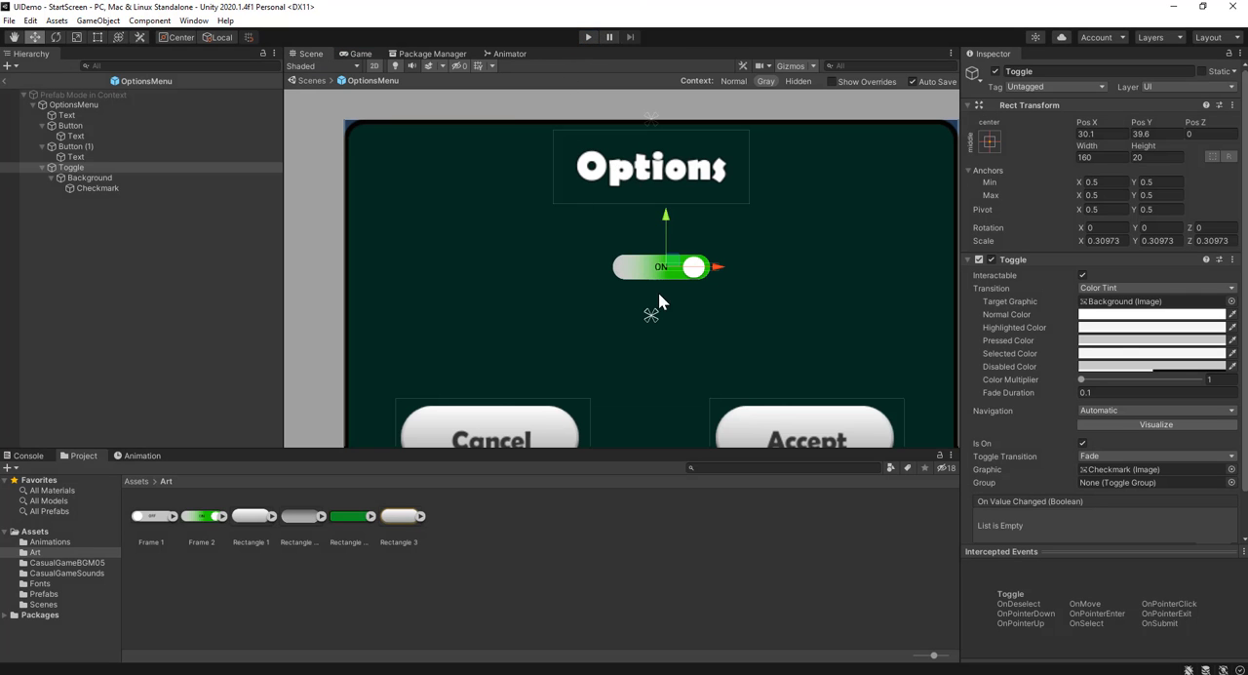
Review the Checkmark and Background source images, and raise the toggle slightly to about Y 41.7
click(140, 188)
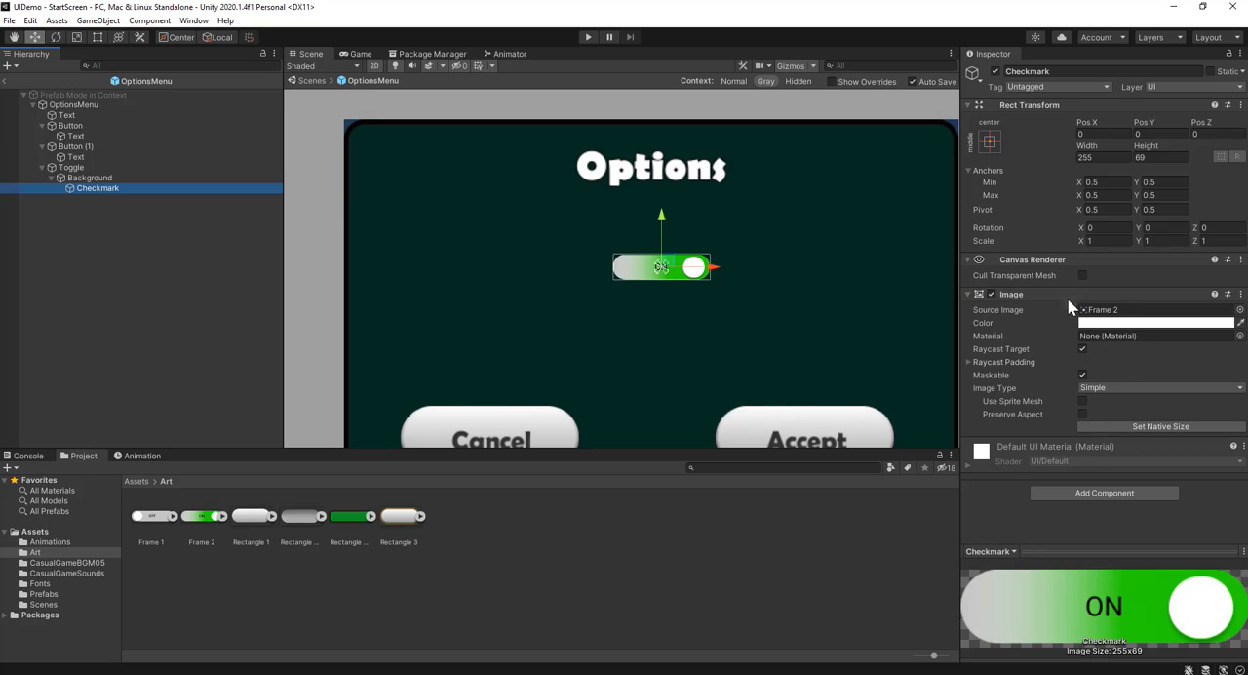
click(169, 179)
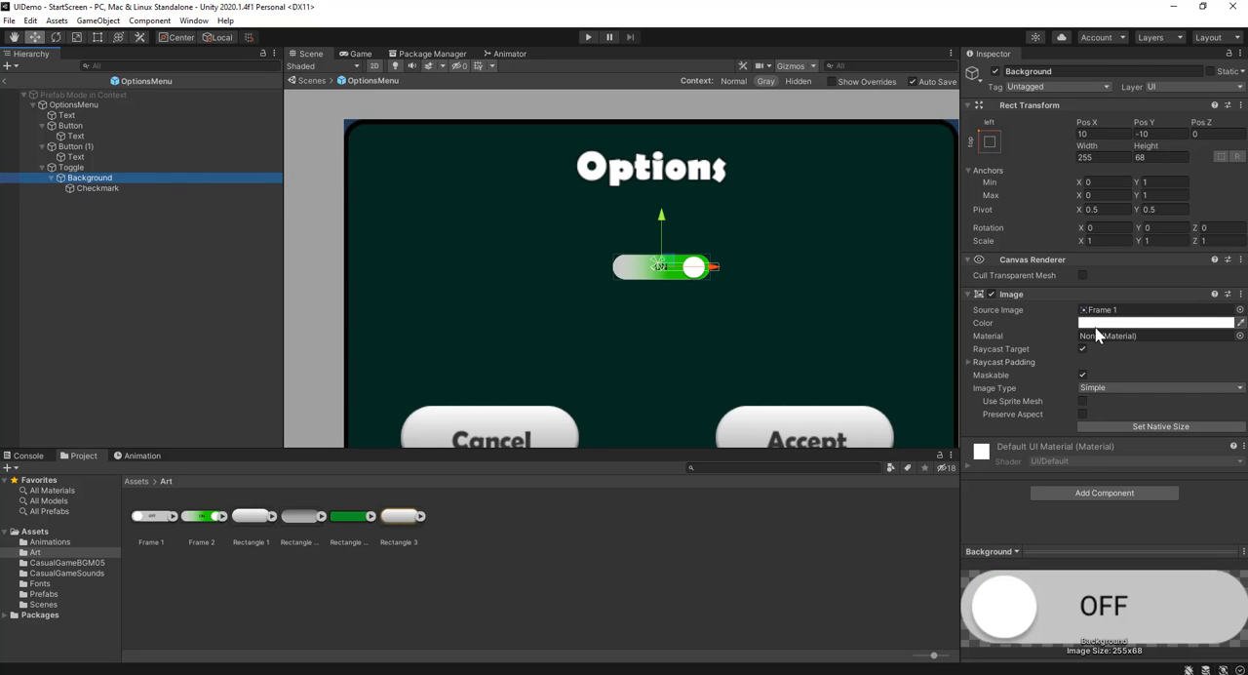
click(41, 168)
click(73, 170)
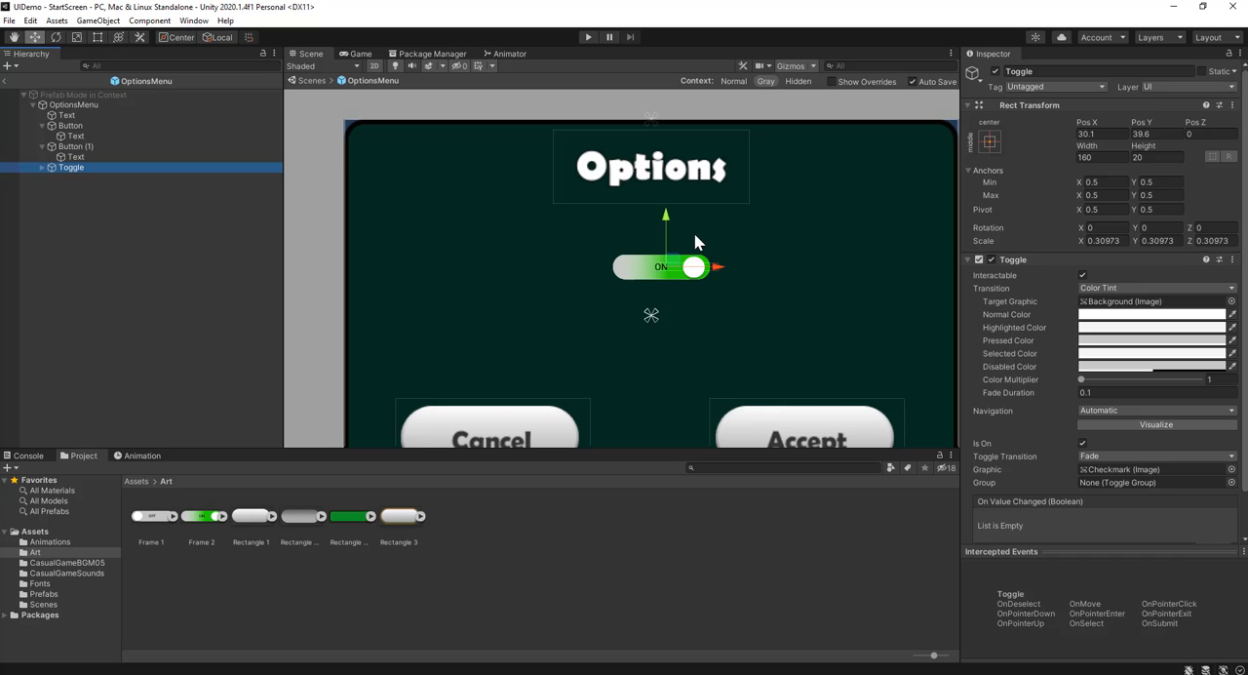
mouse_move(665, 222)
mouse_down()
mouse_move(662, 203)
mouse_move(665, 219)
mouse_up()
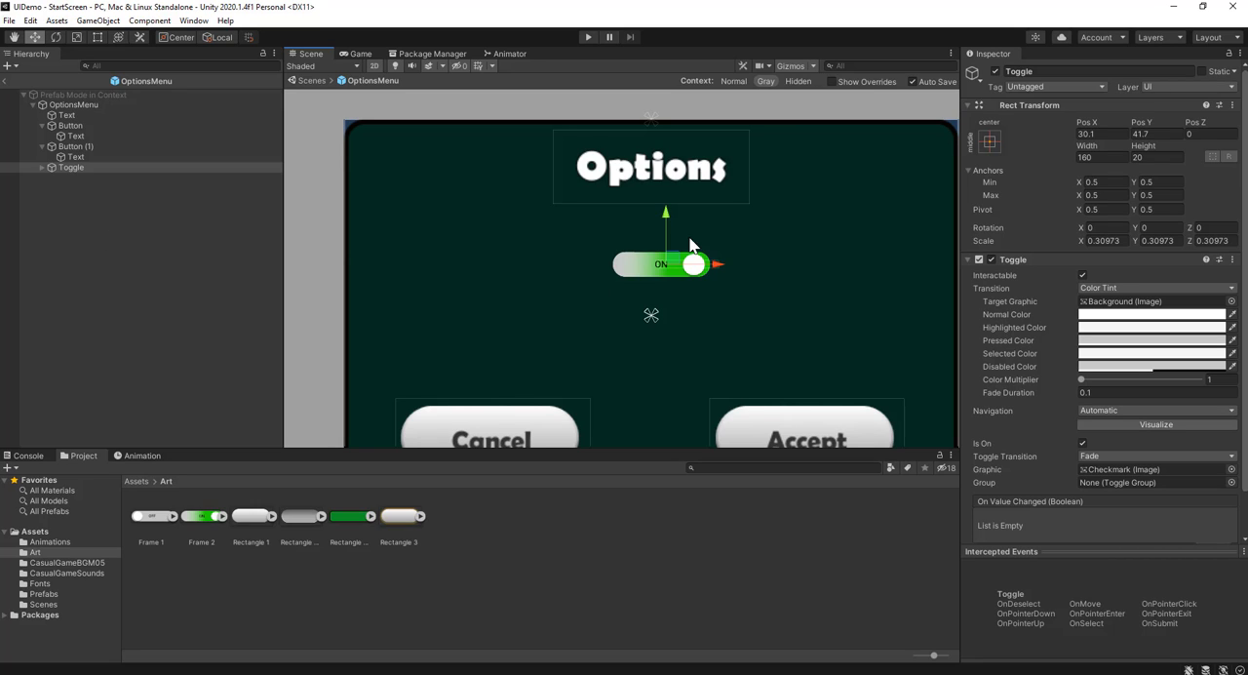
Move the existing toggle horizontally to about X -94.4, keeping it below the Options title
scroll(682, 256, up, 1)
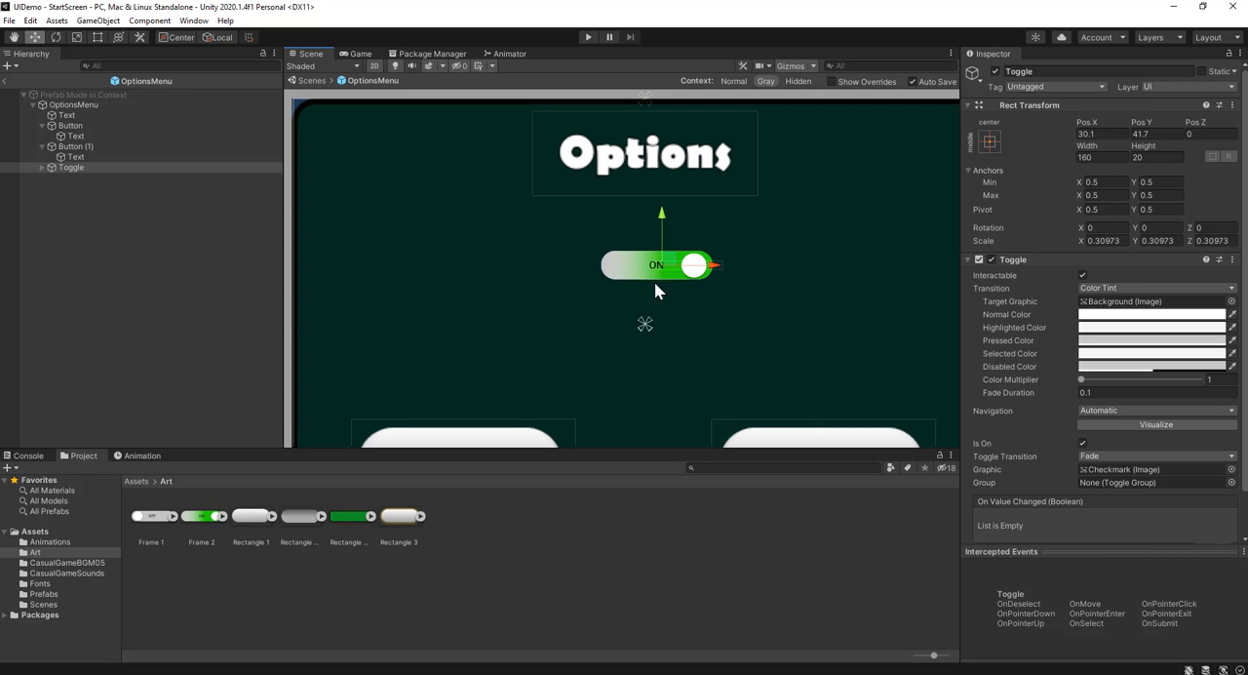
drag(719, 266, 591, 284)
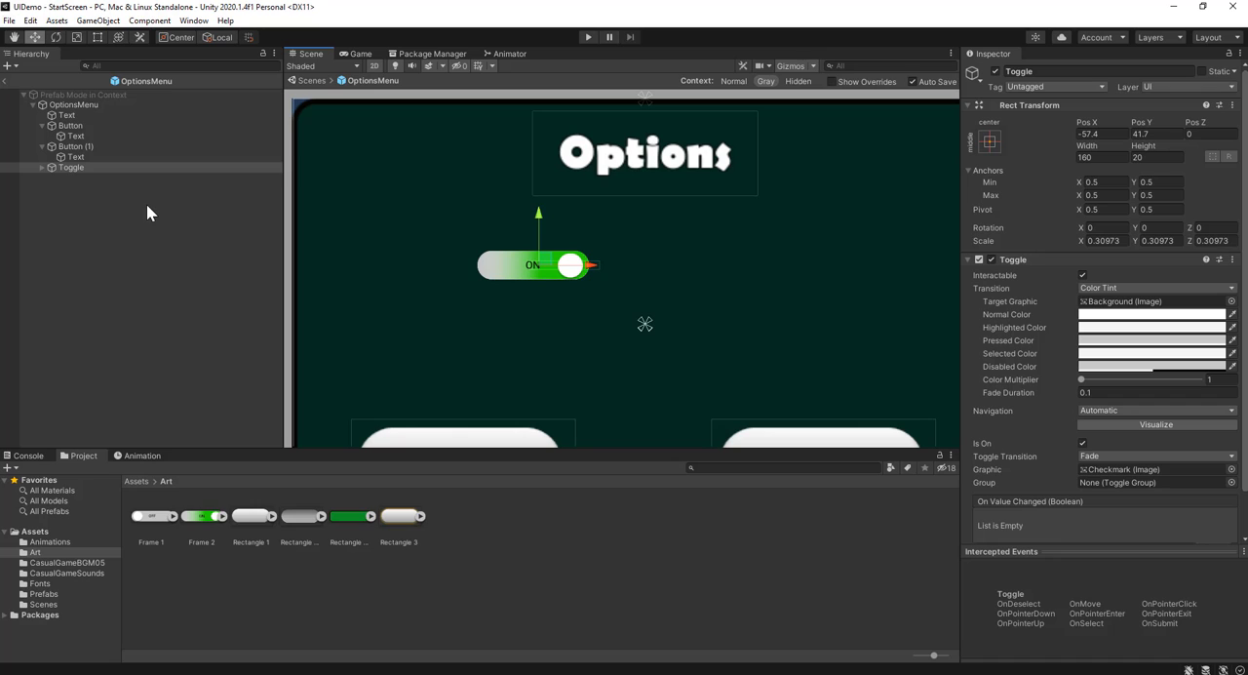
drag(596, 263, 544, 266)
scroll(691, 261, up, 1)
scroll(691, 261, down, 1)
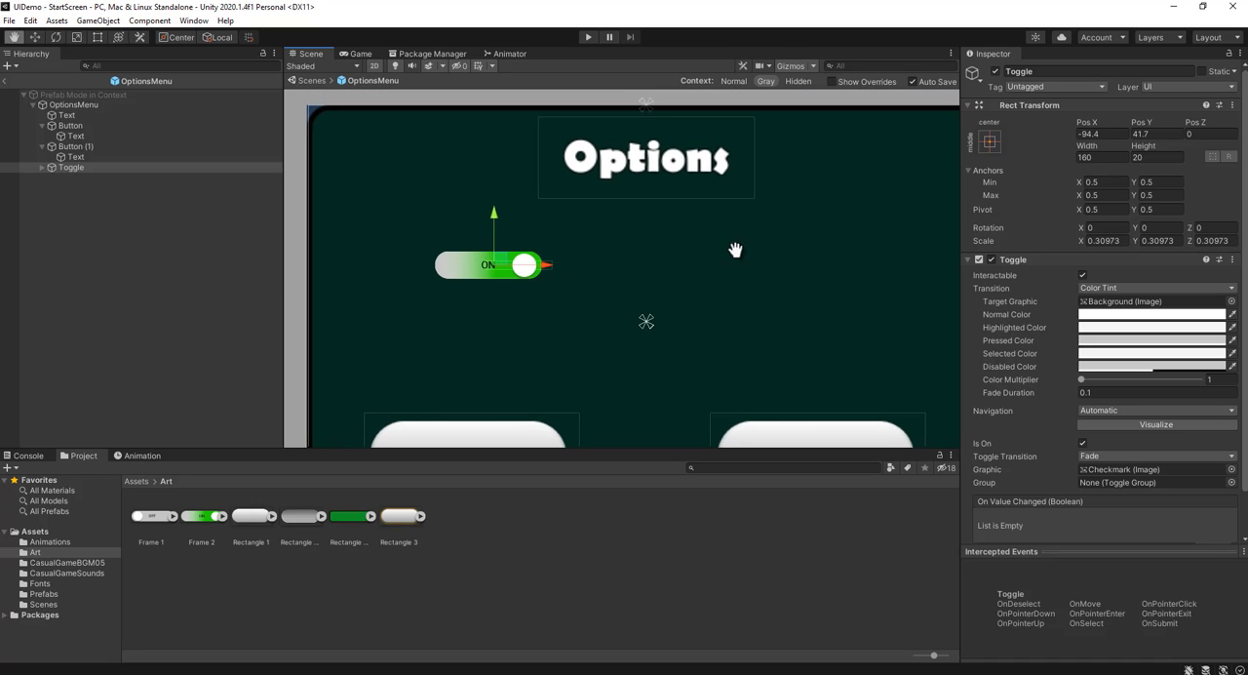
Add a second UI Toggle to the options menu and move it to about X 121.9, Y 38.2
click(107, 272)
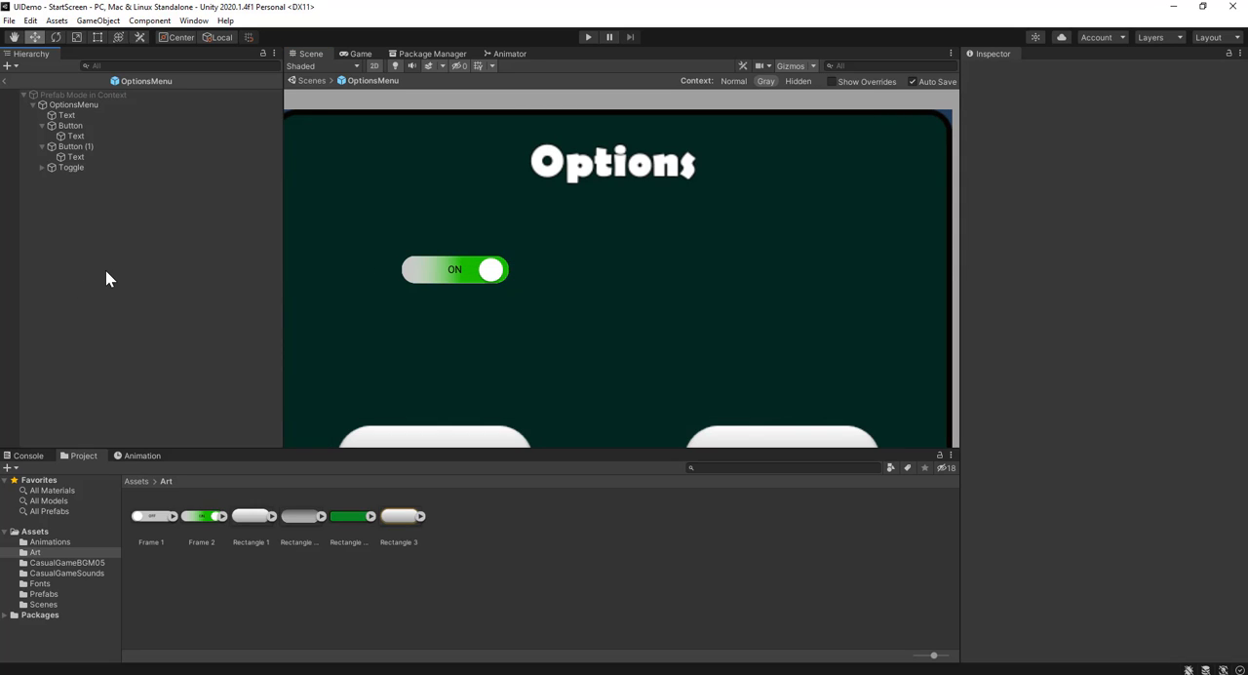
click(97, 22)
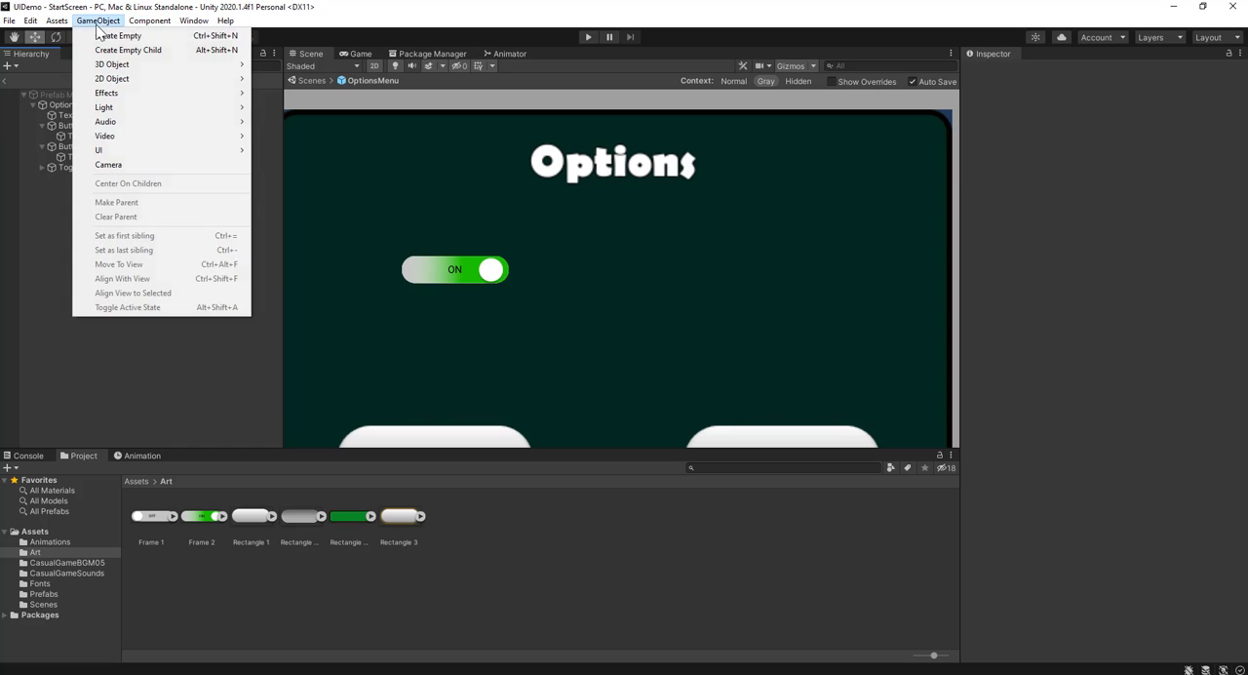
mouse_move(152, 148)
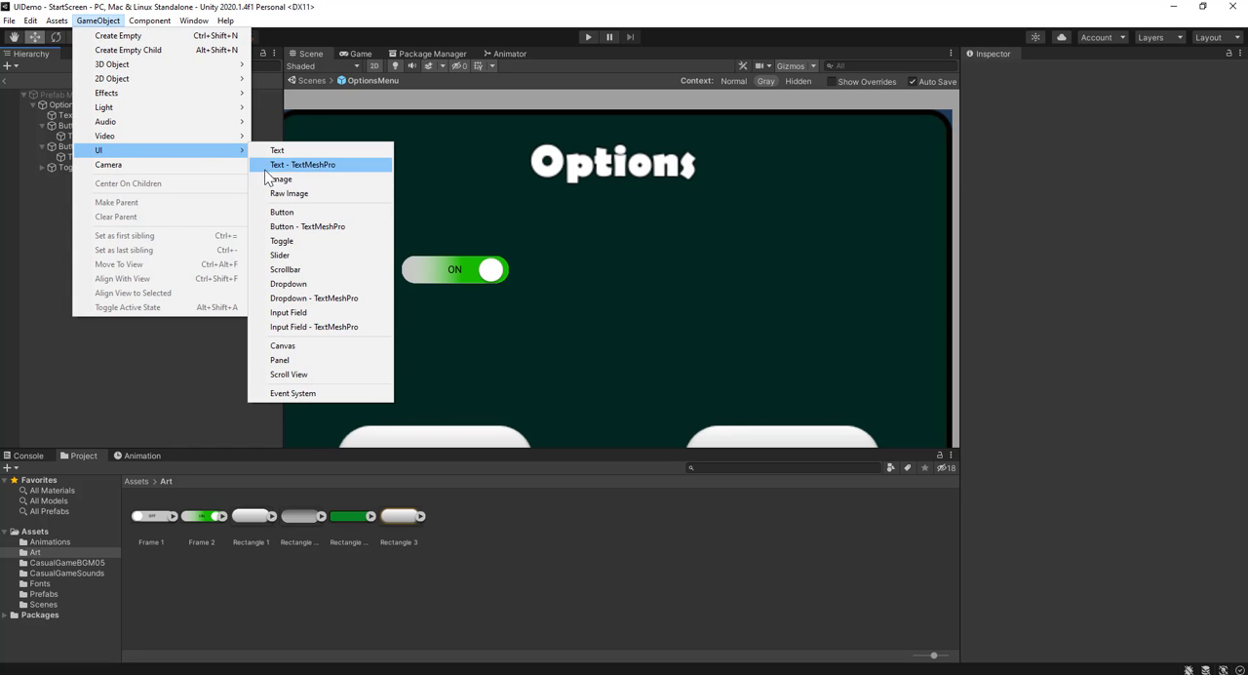
click(321, 243)
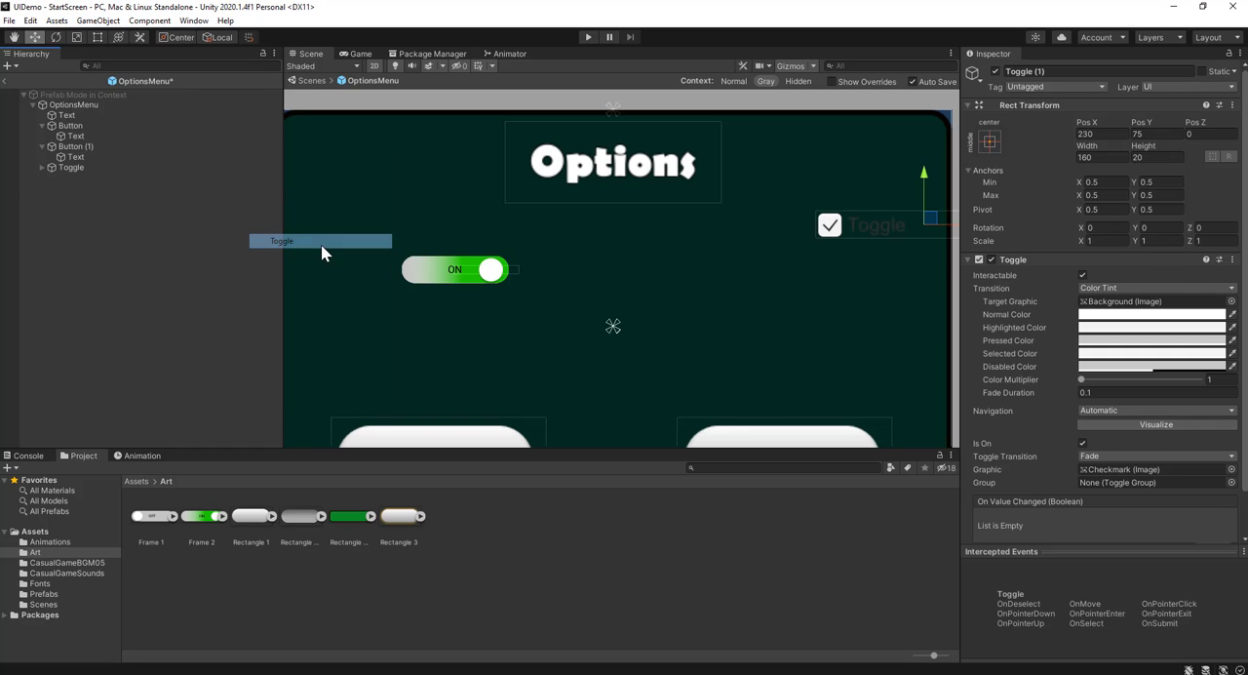
scroll(877, 229, down, 3)
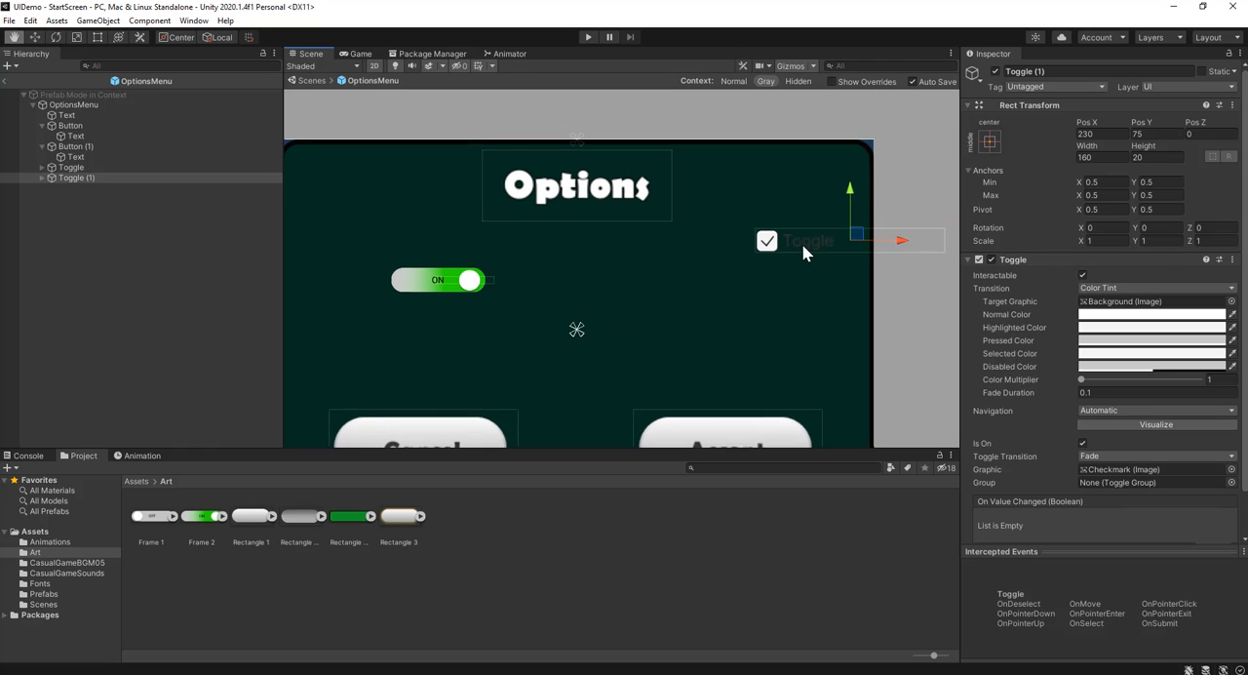
drag(897, 242, 769, 248)
drag(725, 189, 716, 238)
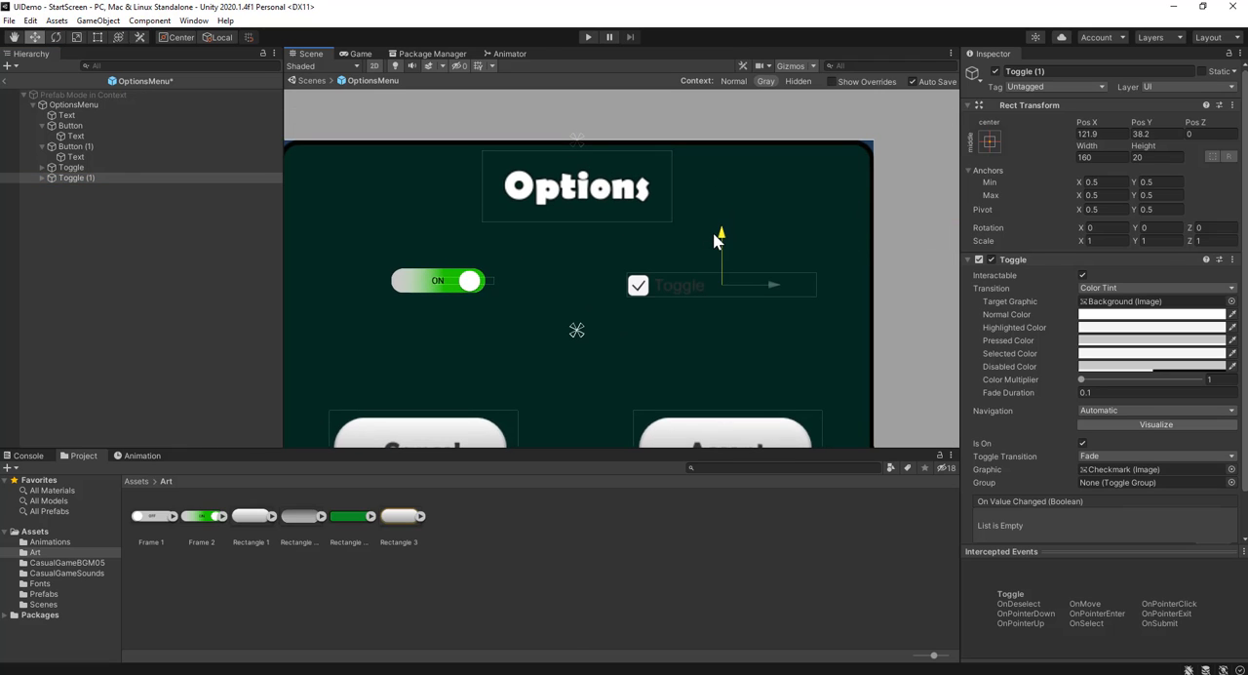
Delete the Label object from the second toggle
click(43, 178)
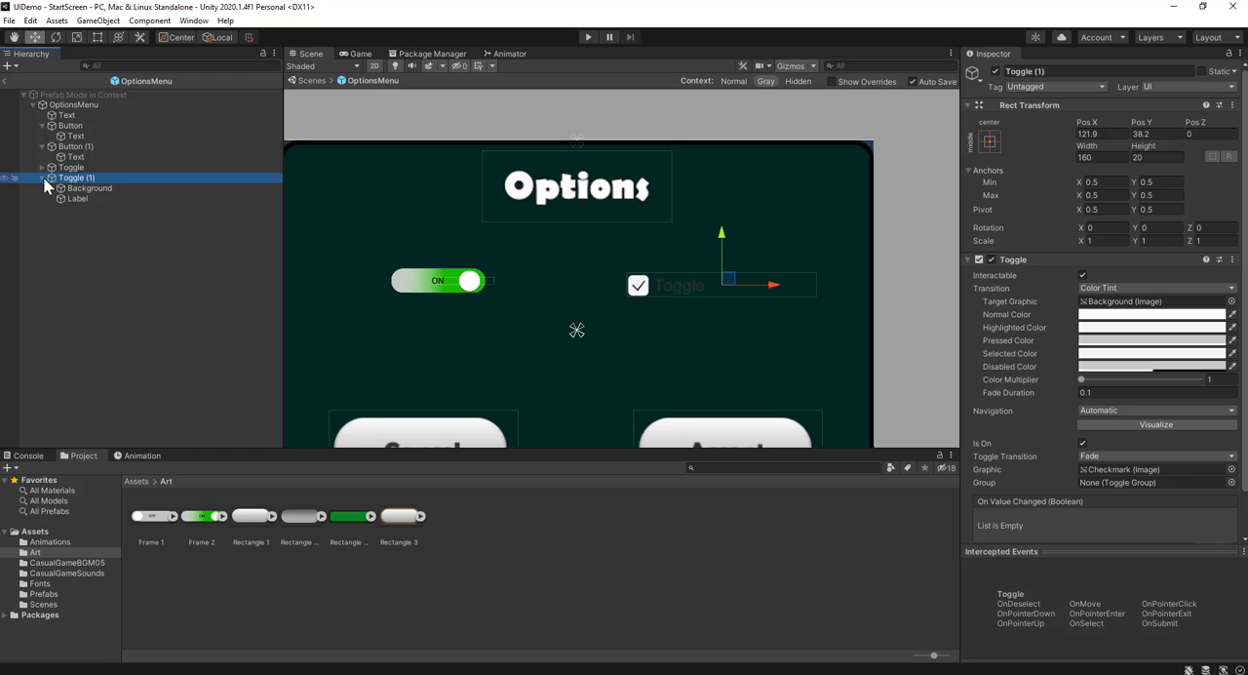
click(86, 198)
key(Delete)
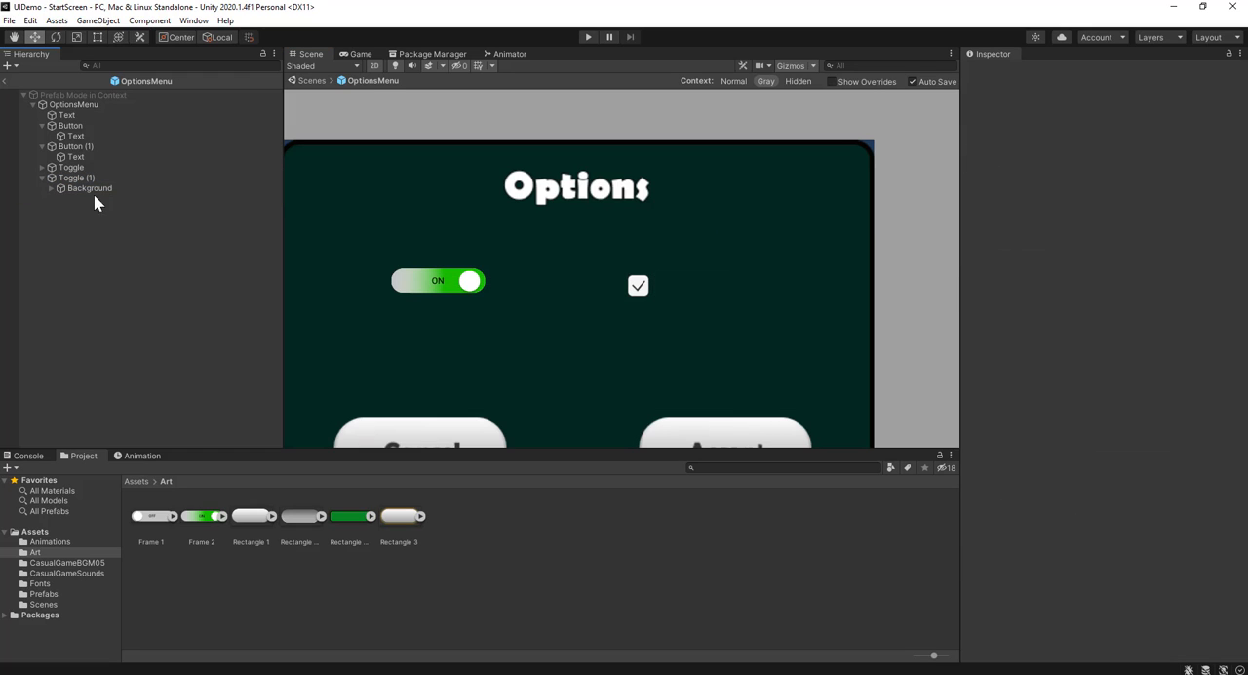
Set the source image of the second toggle's Checkmark to UISprite, the same sprite its Background uses
click(86, 188)
click(50, 188)
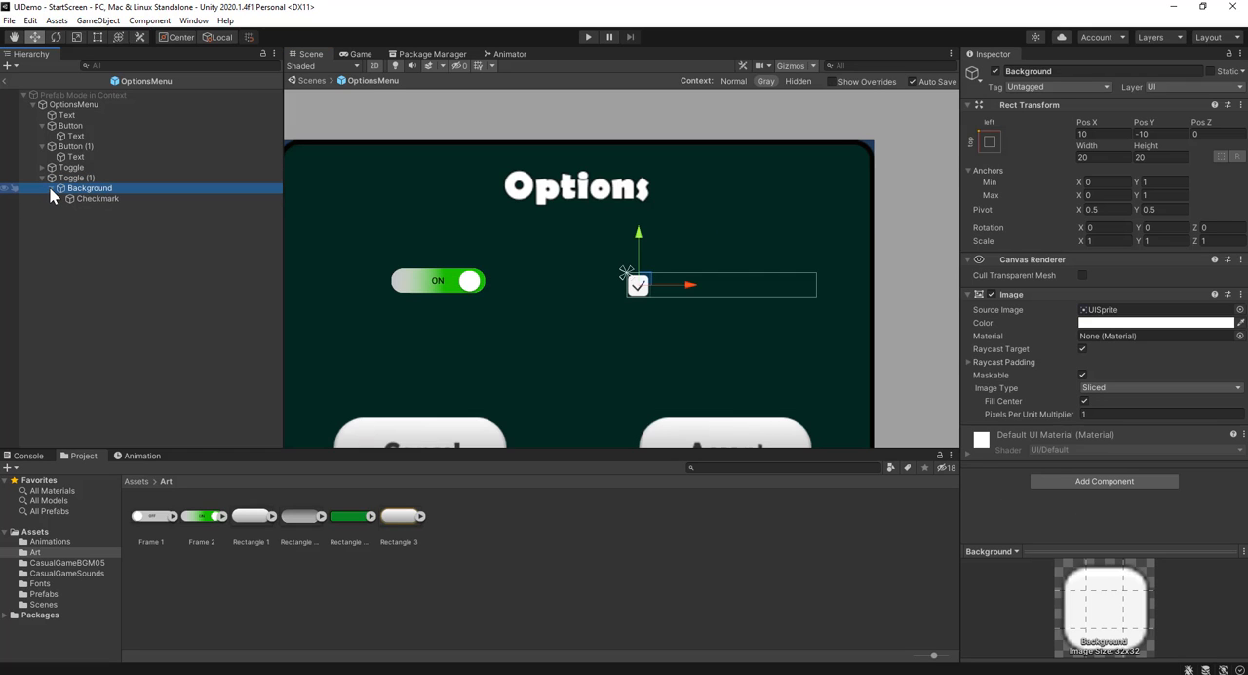
click(97, 199)
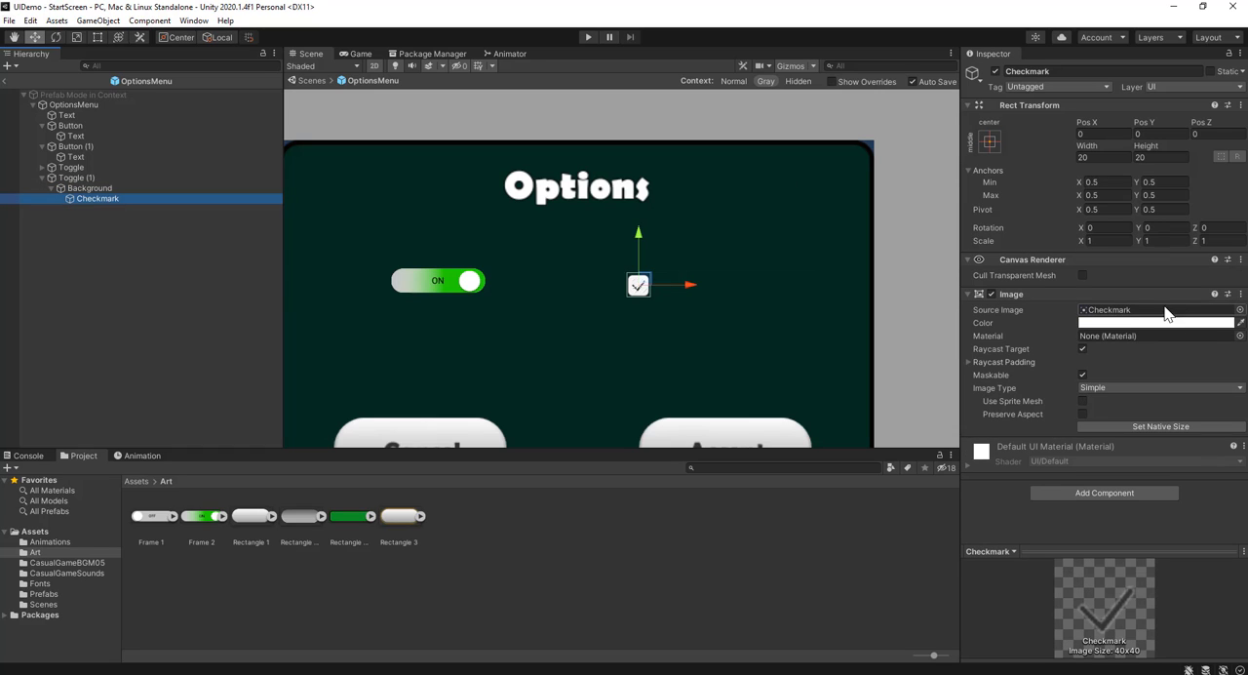
click(146, 188)
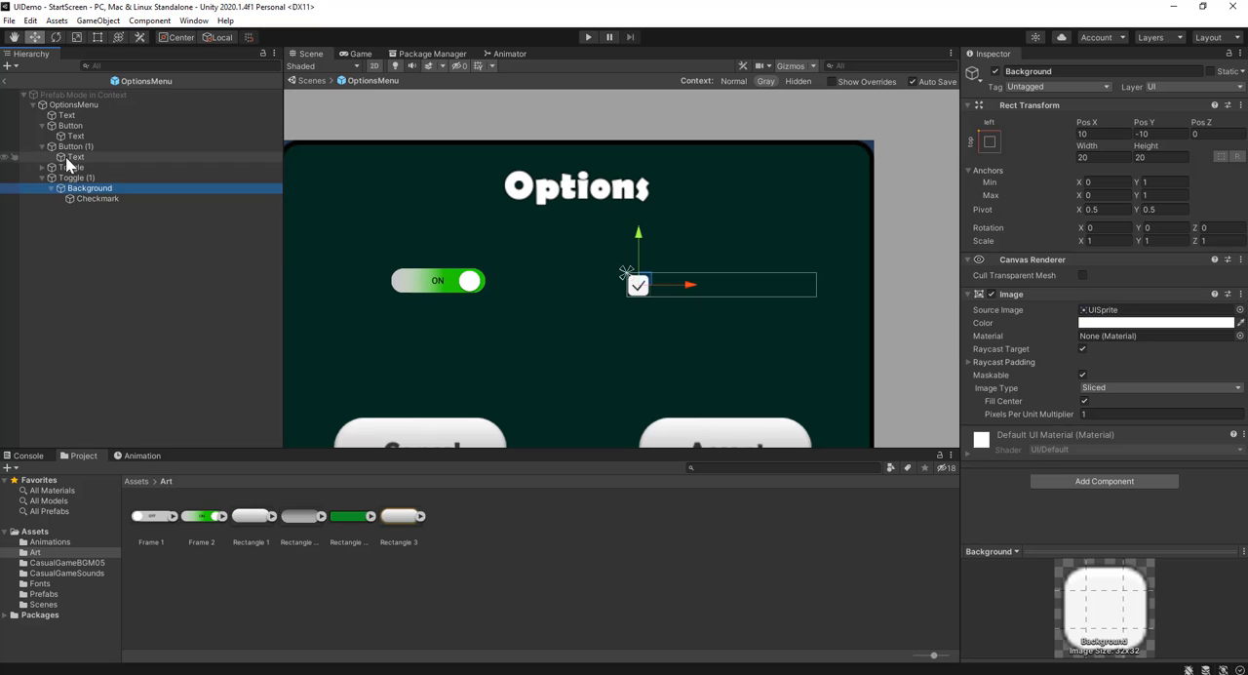
click(97, 199)
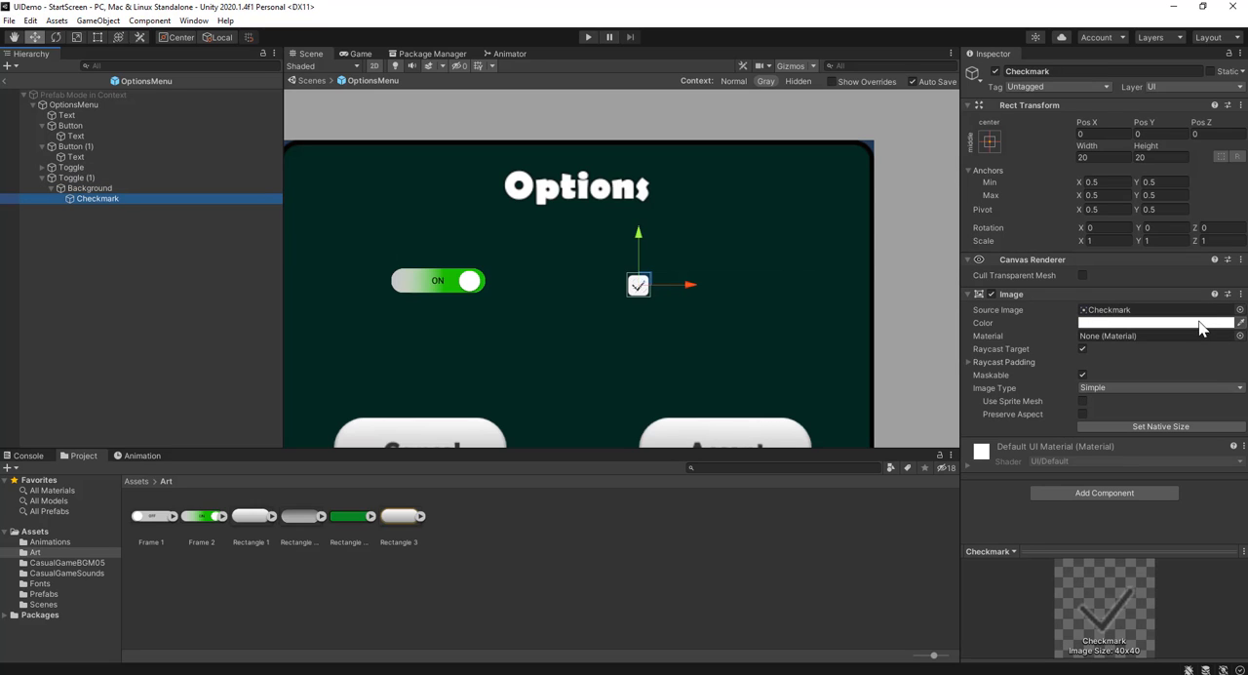
click(1239, 309)
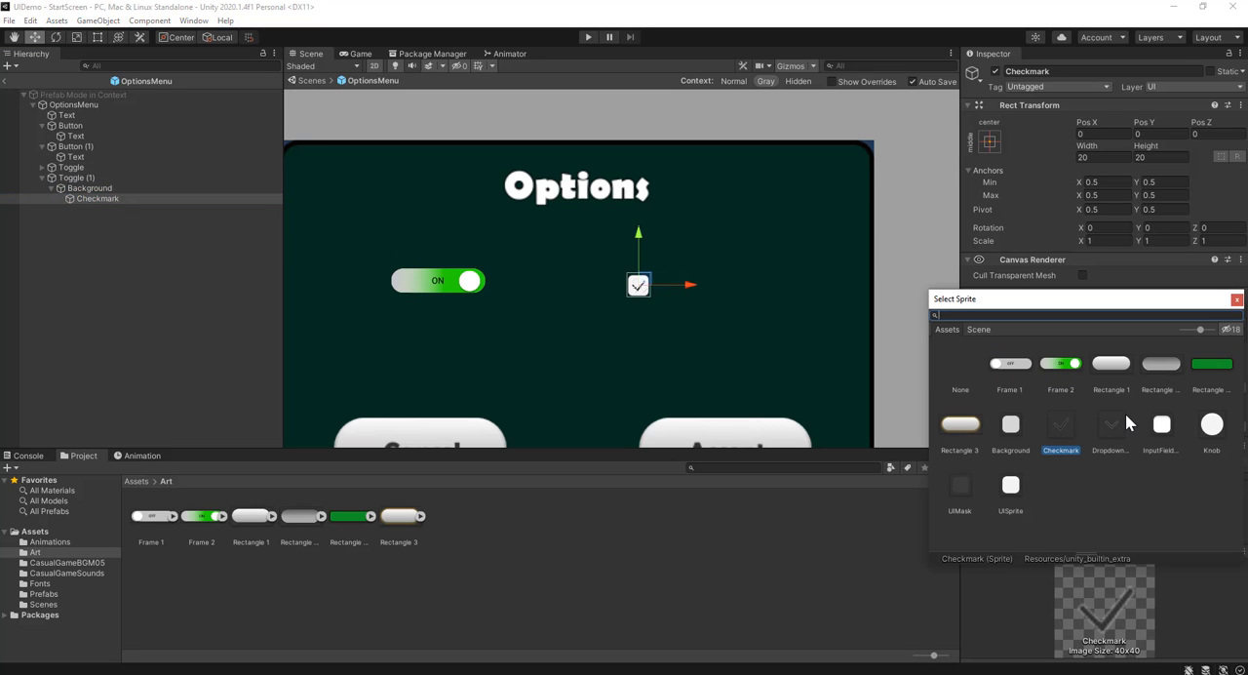
click(1011, 487)
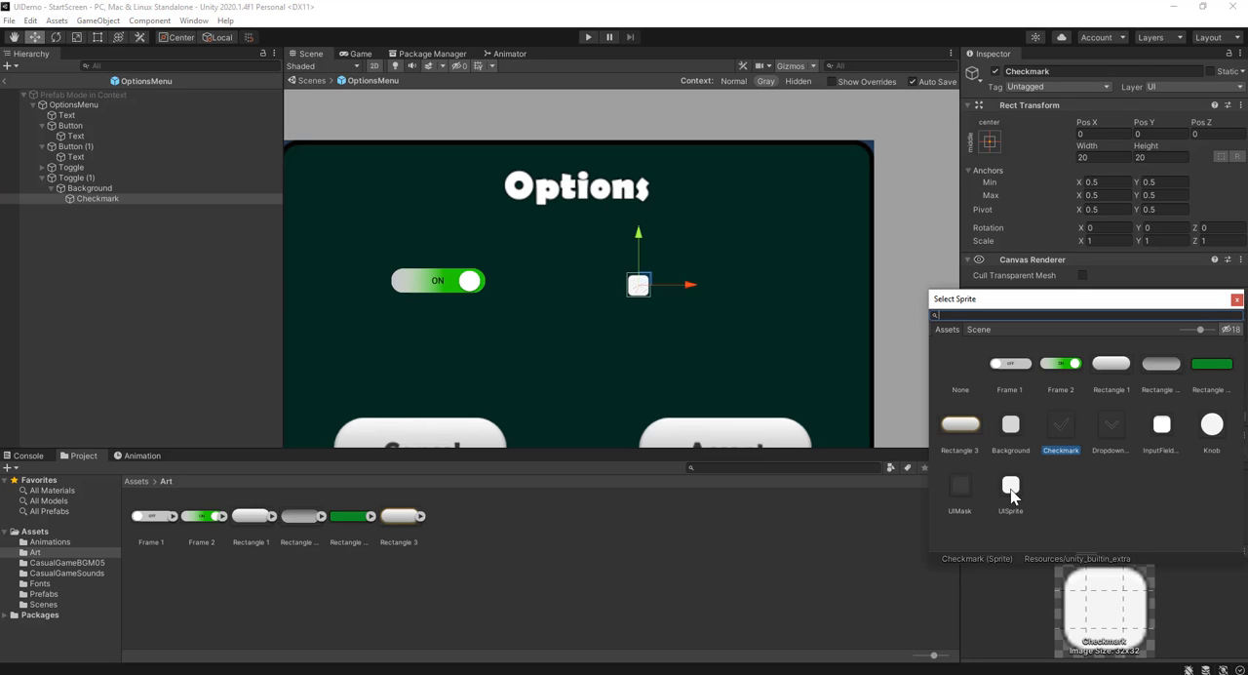
double_click(1011, 487)
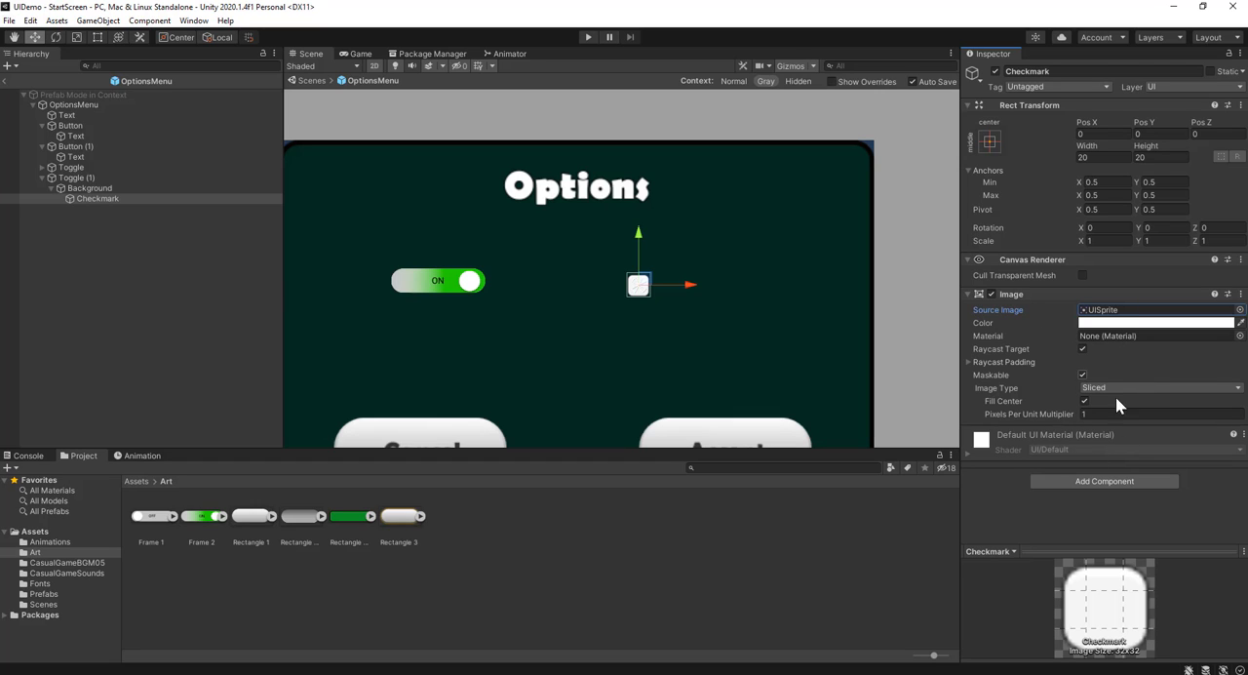
Add an Outline component to the second toggle's Checkmark
scroll(629, 314, up, 3)
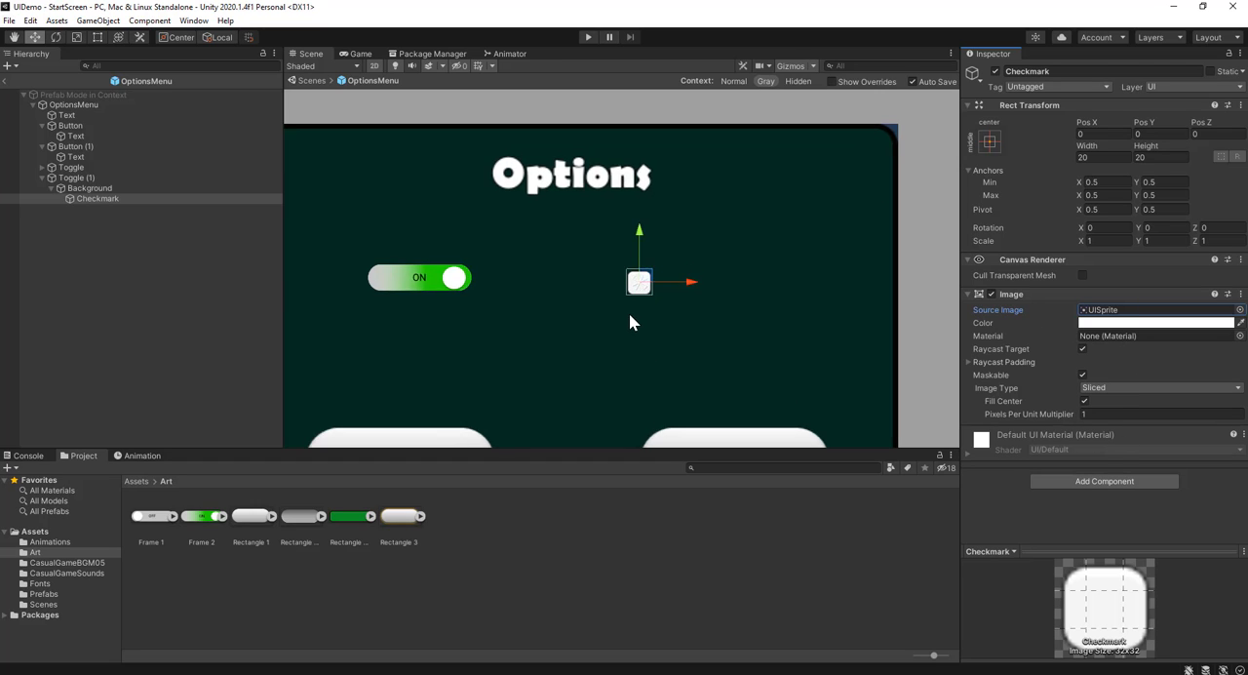
click(1050, 477)
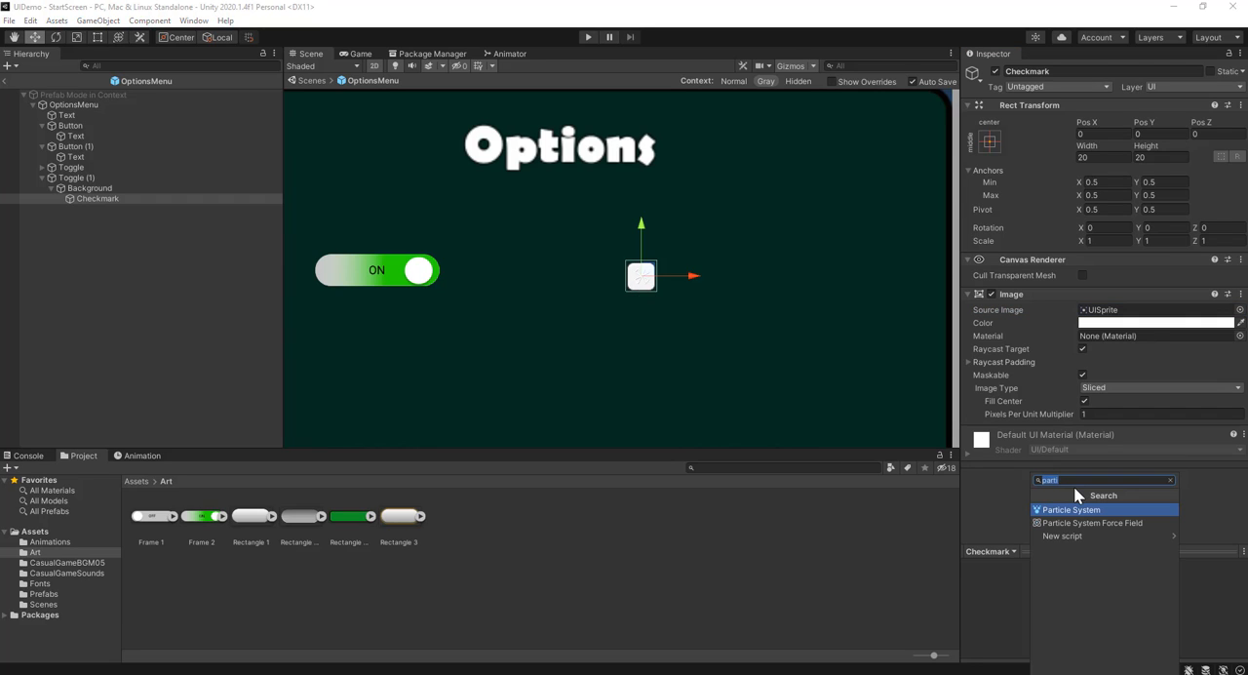
text(out)
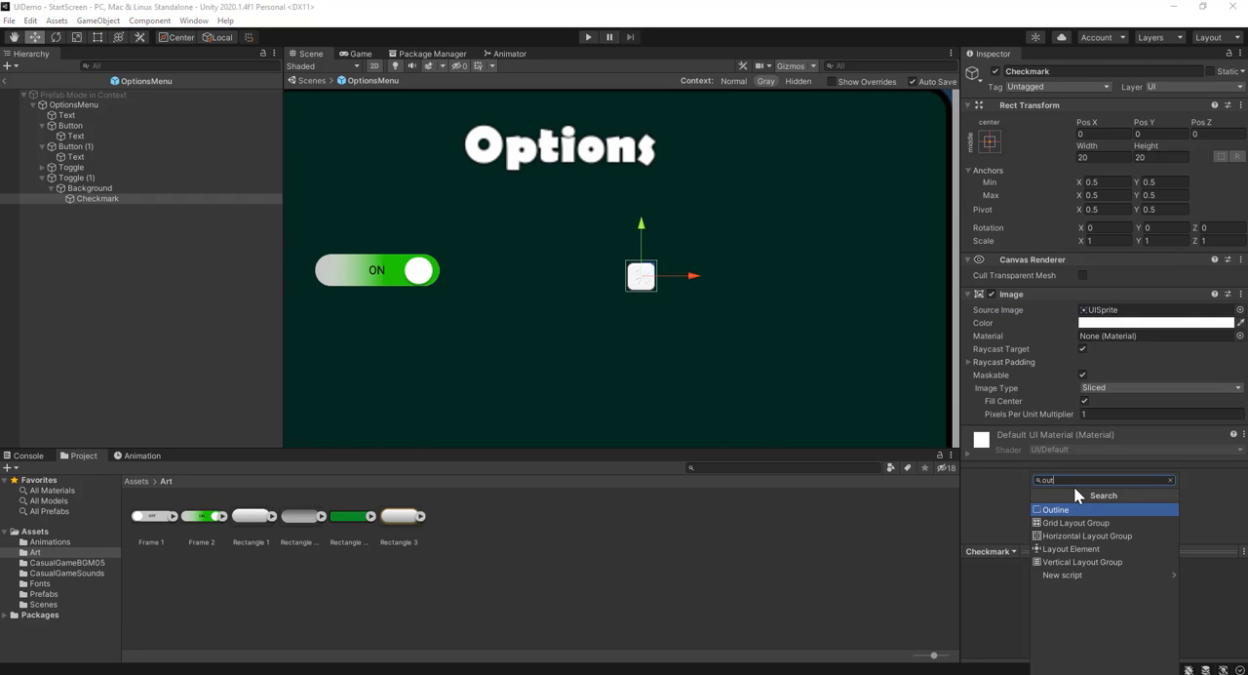
click(1072, 507)
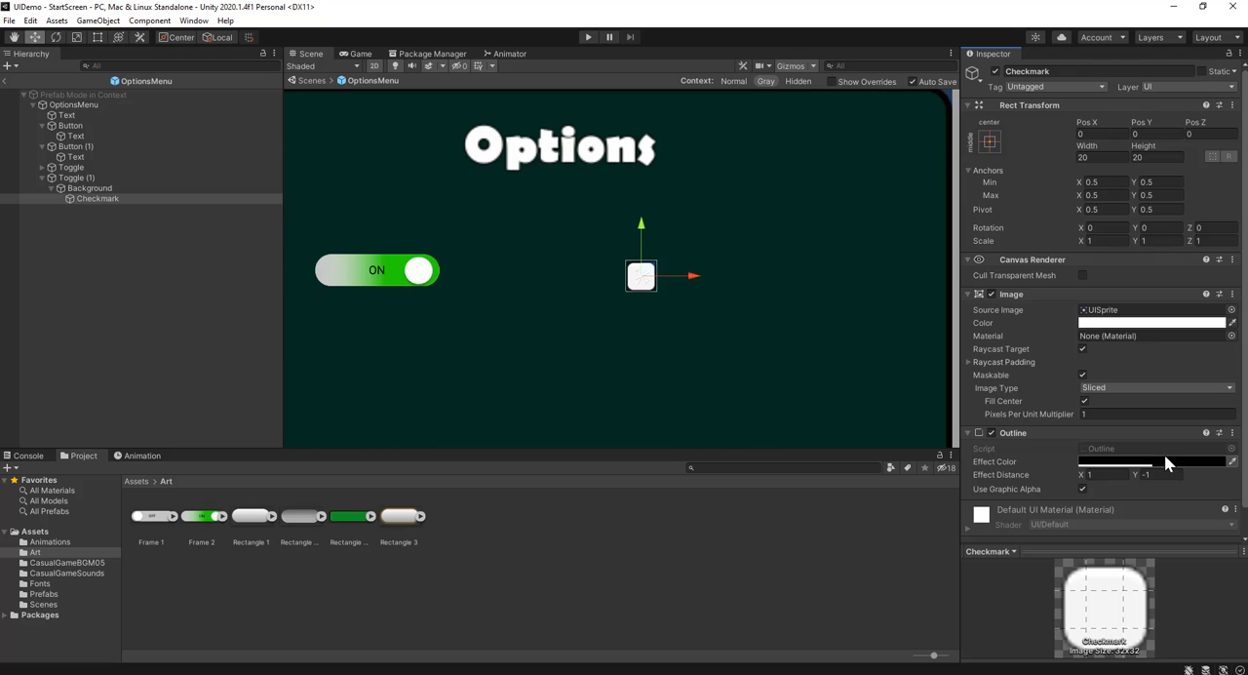
Set the Checkmark outline's effect color to yellow (E1FF00) and raise its alpha
click(1163, 458)
drag(1188, 459, 1208, 427)
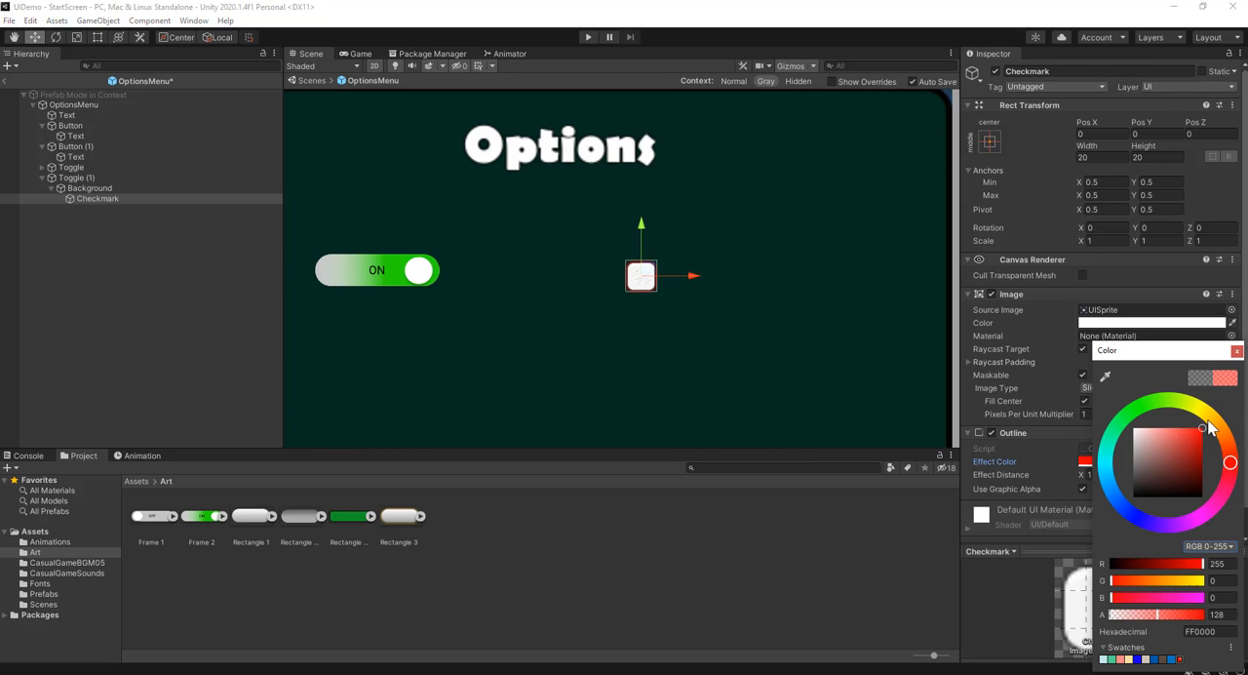
mouse_move(1118, 495)
mouse_down()
mouse_move(1090, 485)
mouse_move(1130, 414)
mouse_move(1193, 404)
mouse_up()
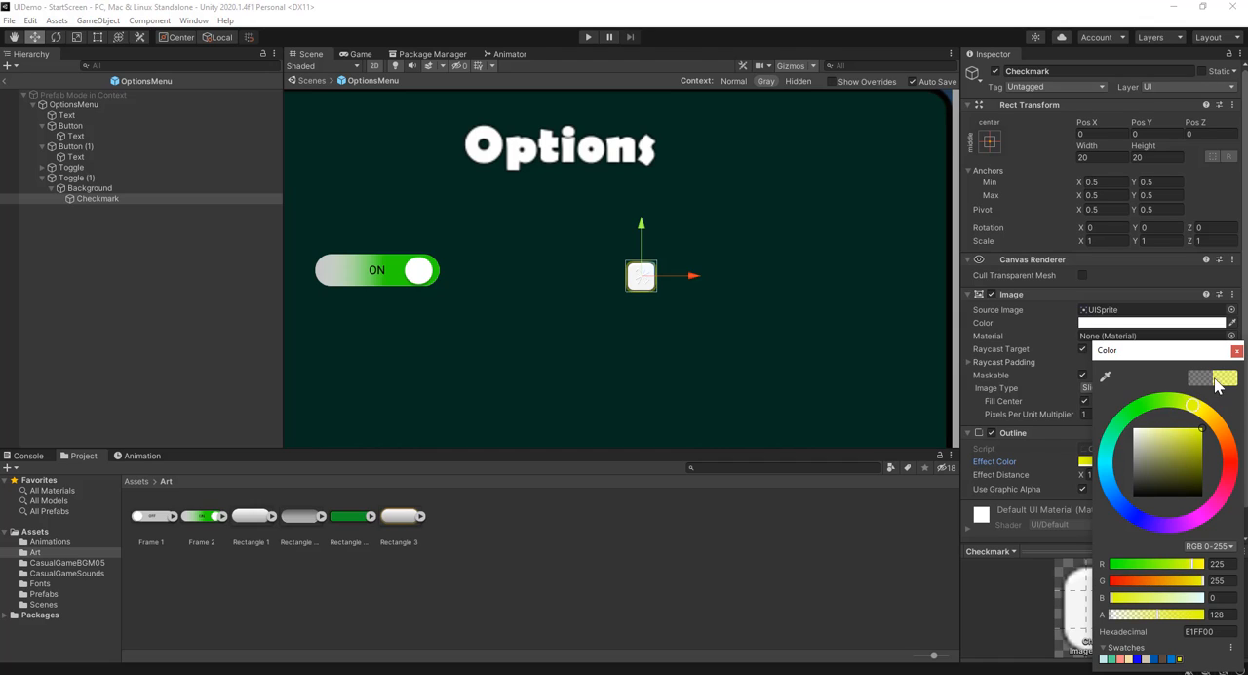
drag(1162, 614, 1184, 616)
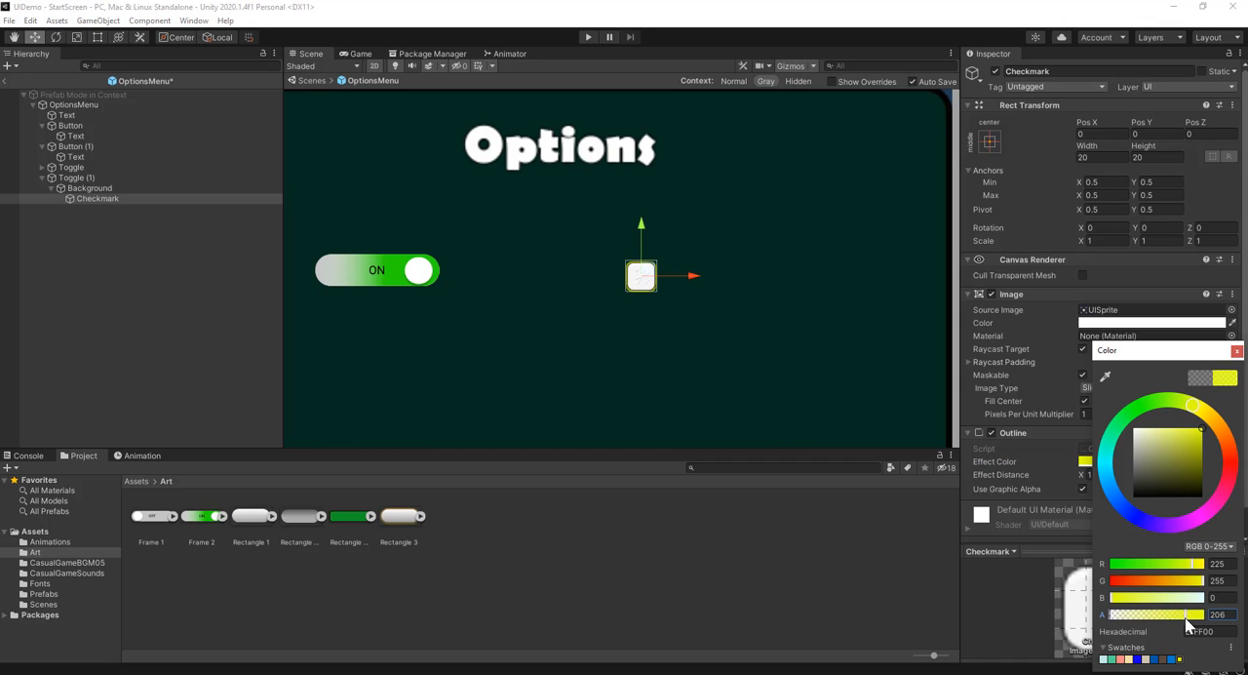
click(1236, 350)
Set the Checkmark outline's effect distance to X 2 and Y -2
click(1108, 475)
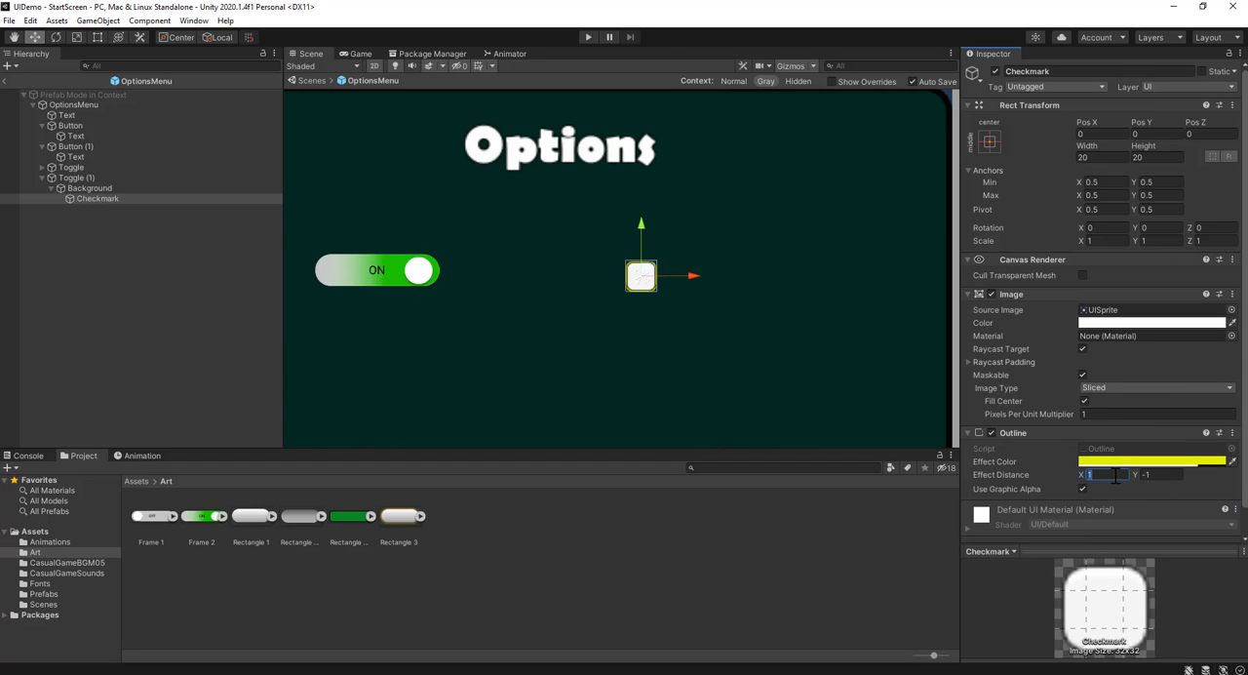
text(2)
click(1151, 475)
text(2)
drag(1153, 475, 1135, 478)
text(-2)
Test the second toggle in play mode by opening the options menu and switching it, and stop playing
click(108, 190)
click(99, 199)
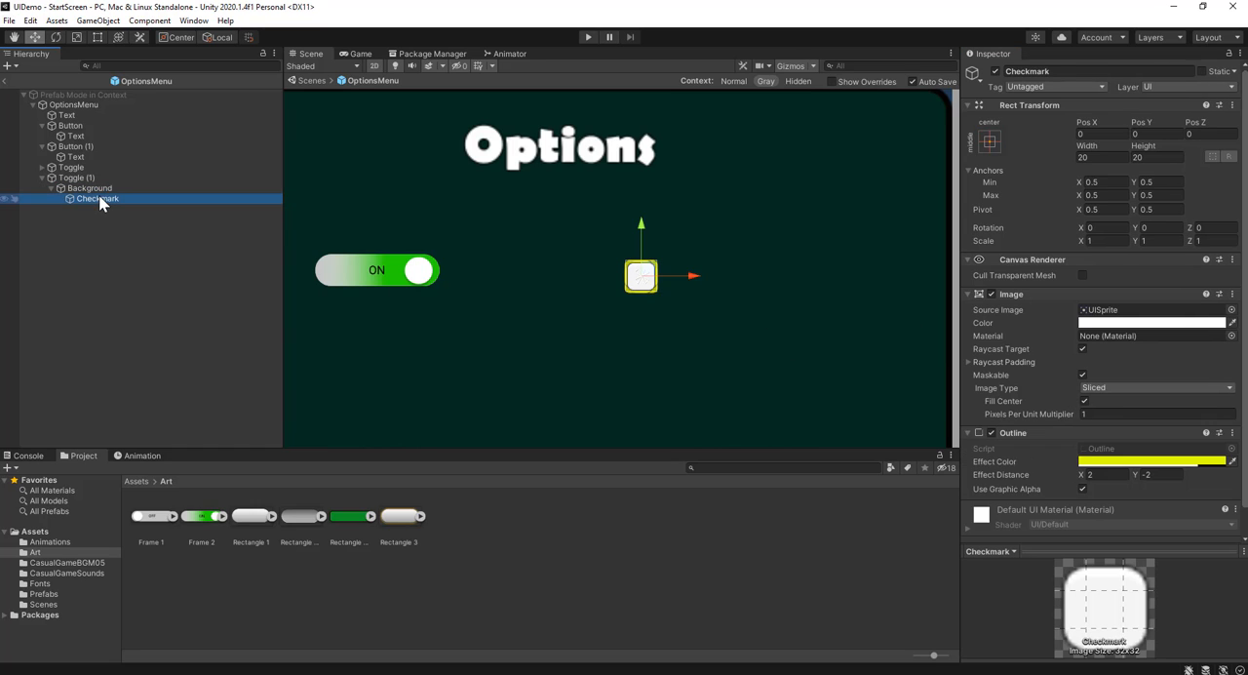
click(586, 36)
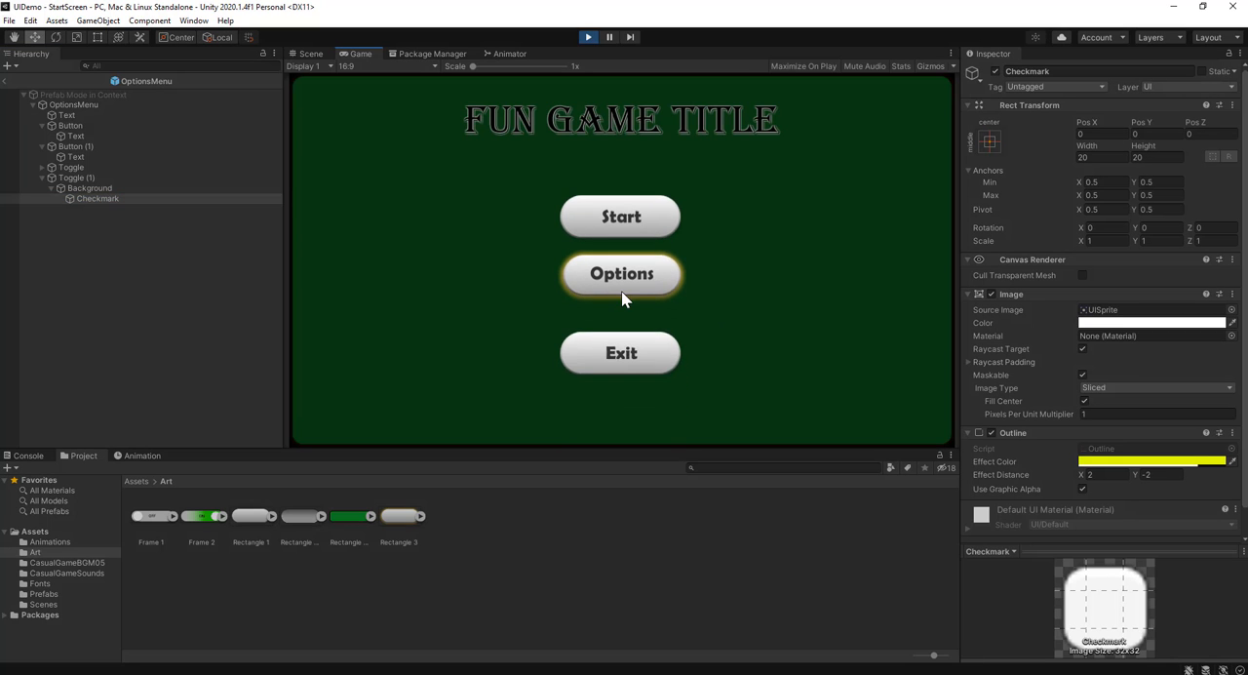
click(624, 293)
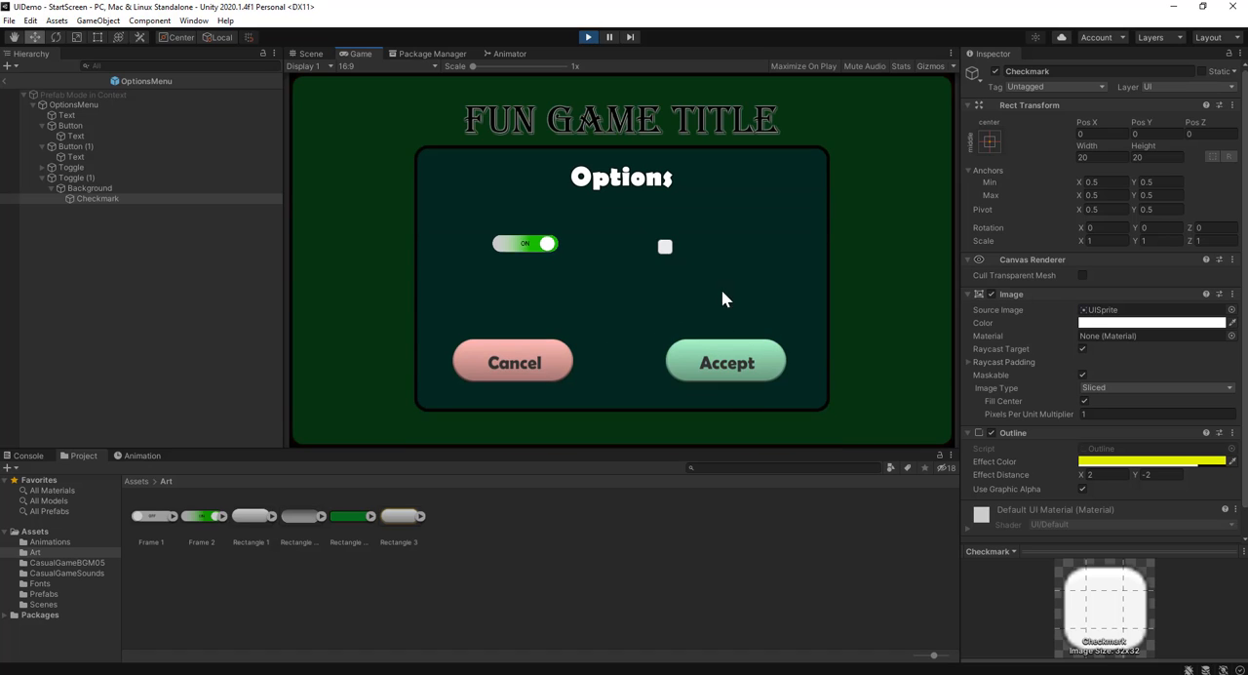
click(663, 247)
click(588, 37)
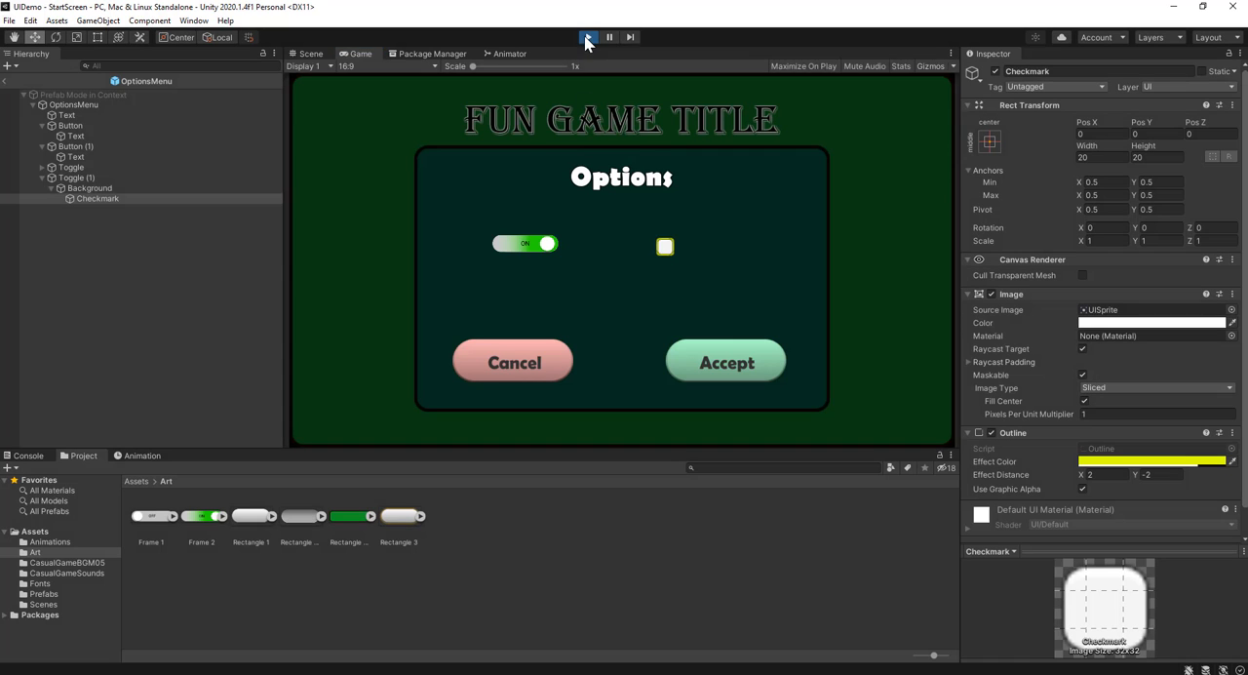
Set the image color of the second toggle's Background to red (B72C2C)
click(58, 189)
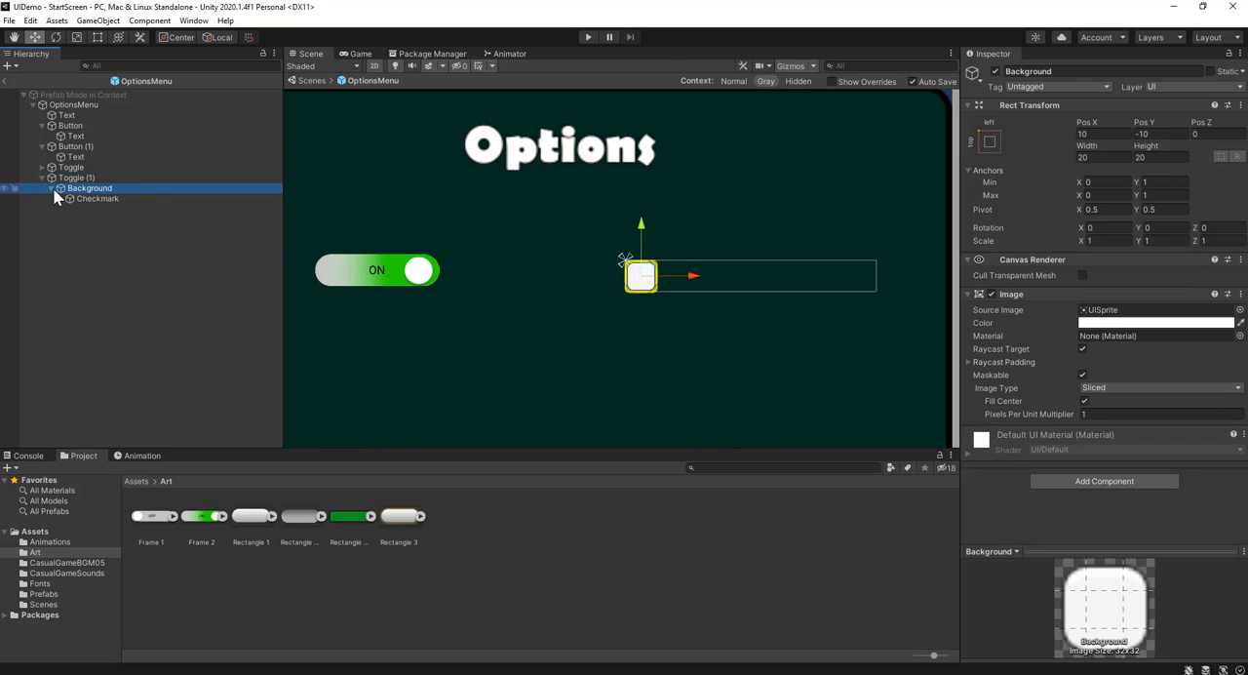
click(53, 188)
click(50, 189)
click(93, 200)
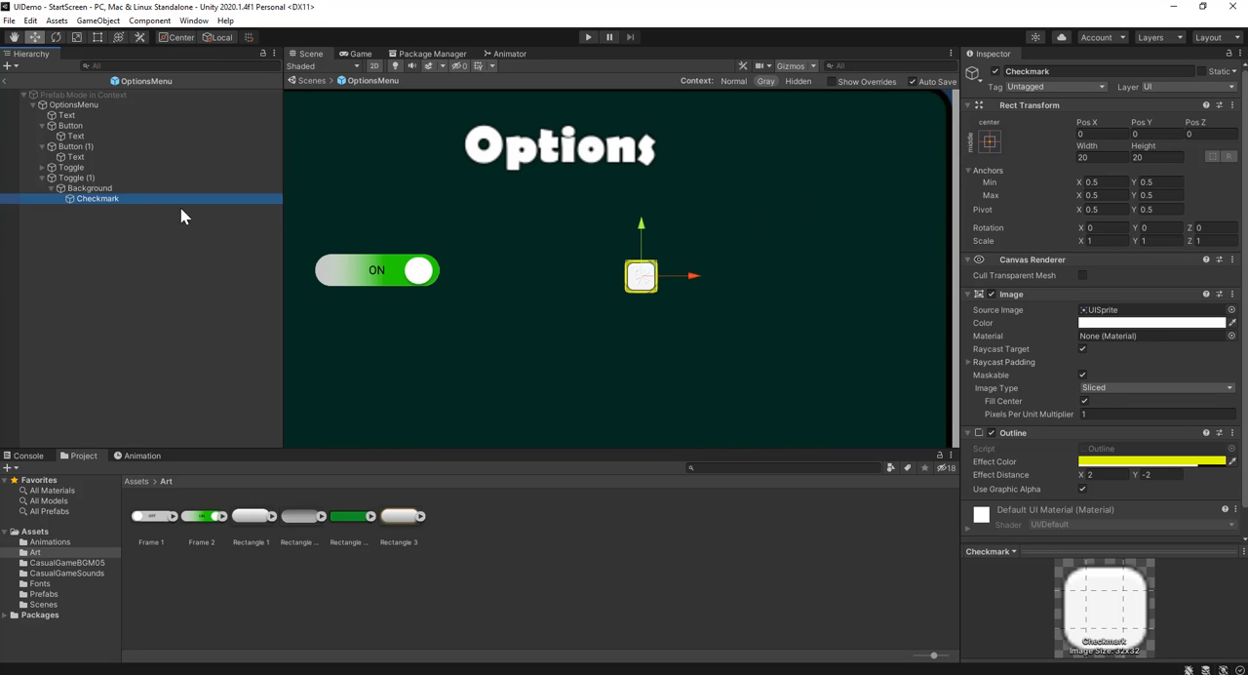
click(114, 187)
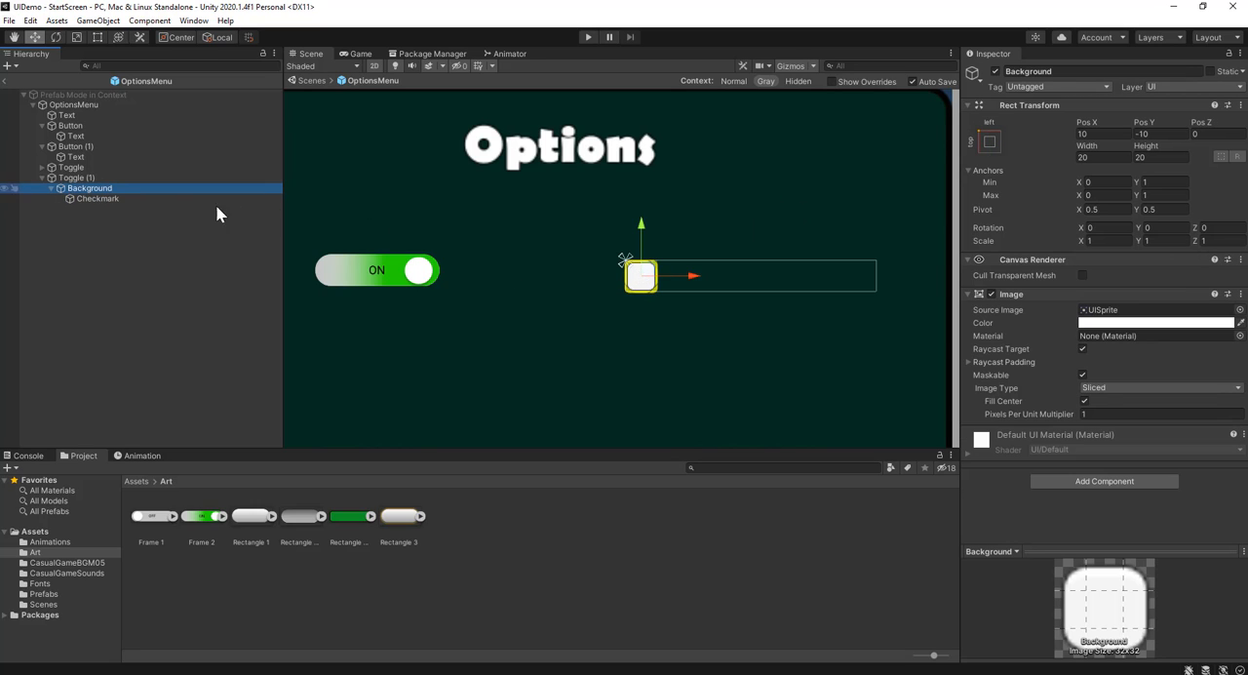
click(1086, 324)
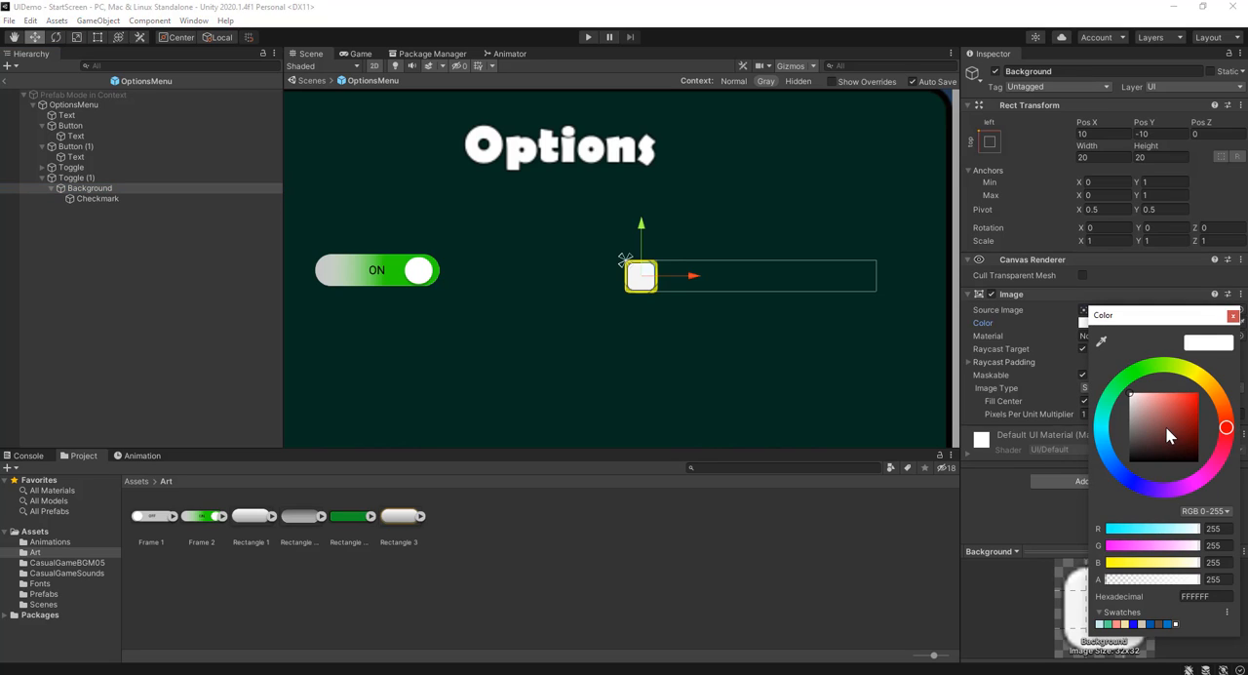
drag(1169, 436, 1181, 412)
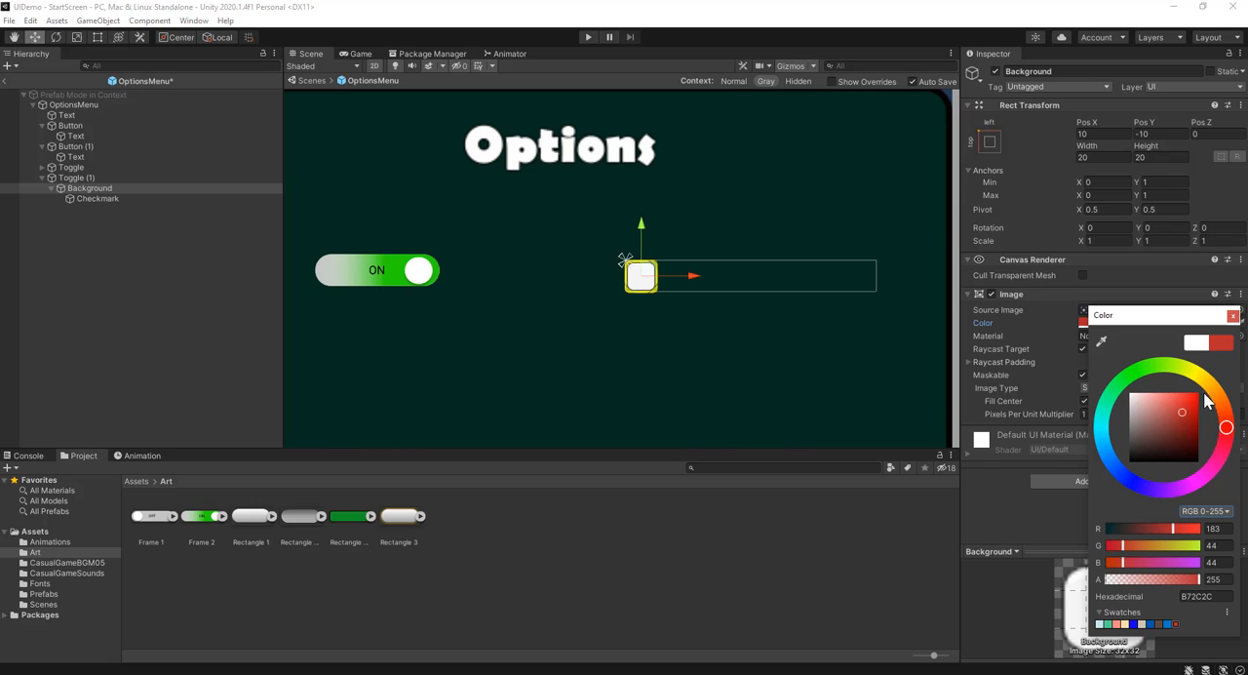
click(1233, 317)
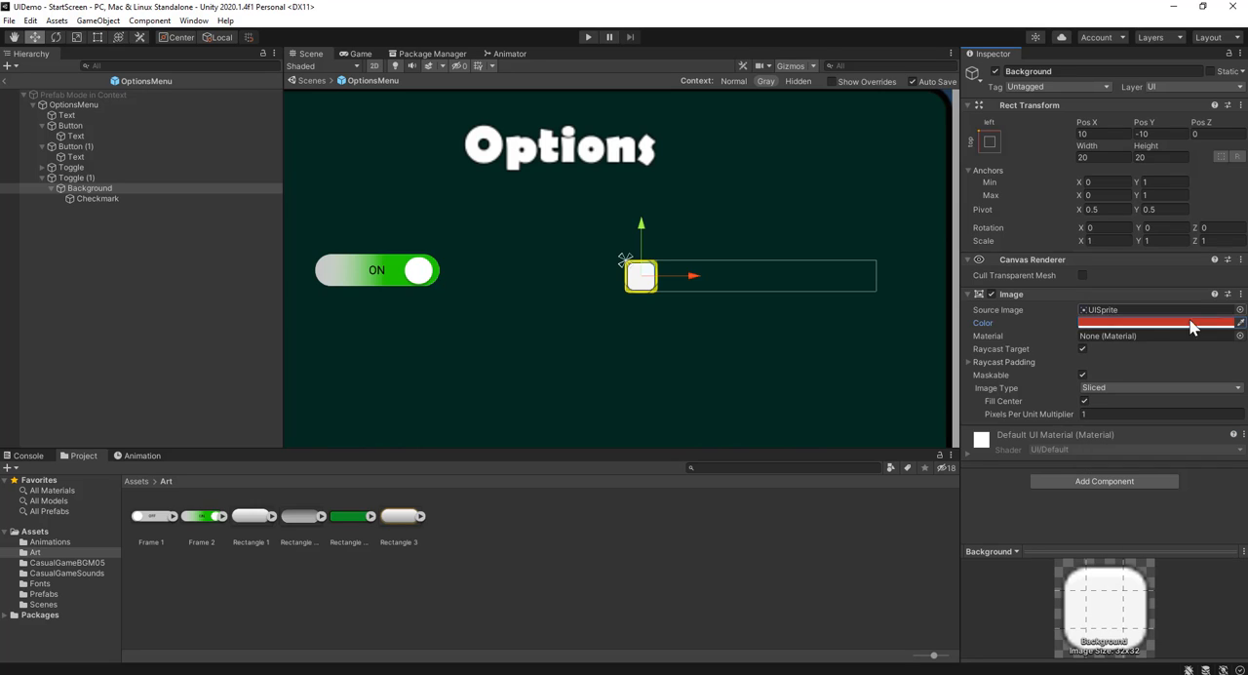
Save the Background's red (B72C2C) as a color swatch and apply it to the second toggle's Checkmark image
click(1100, 325)
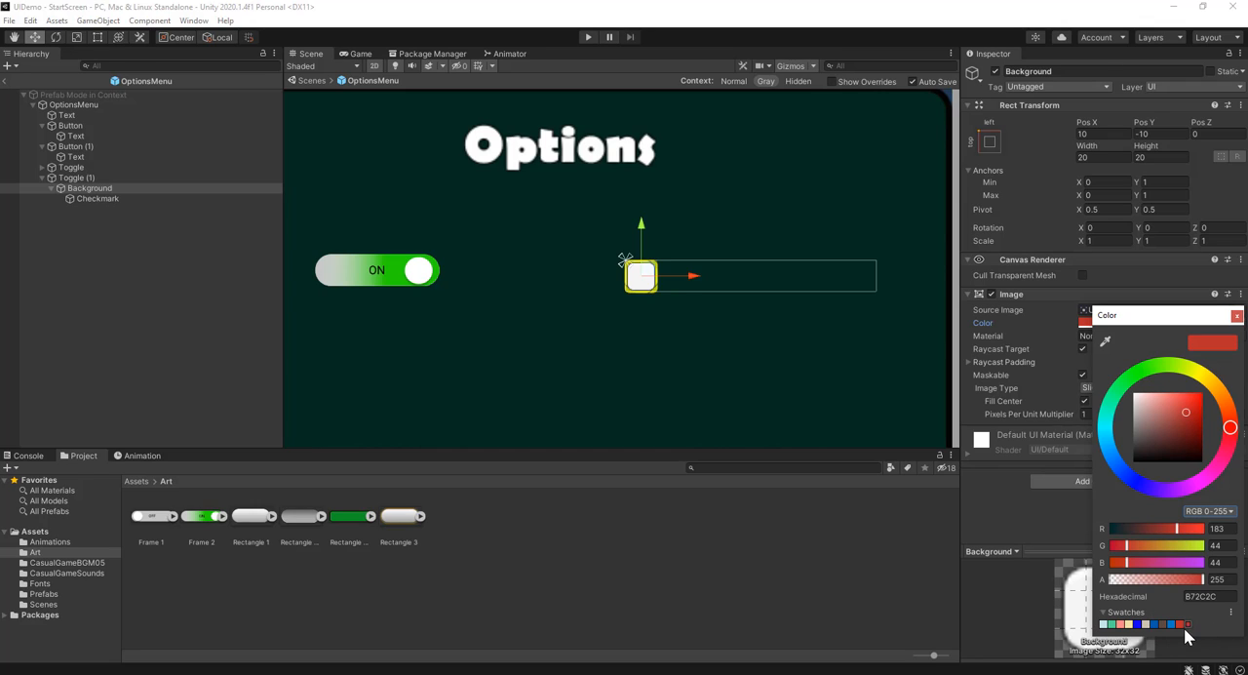
click(116, 199)
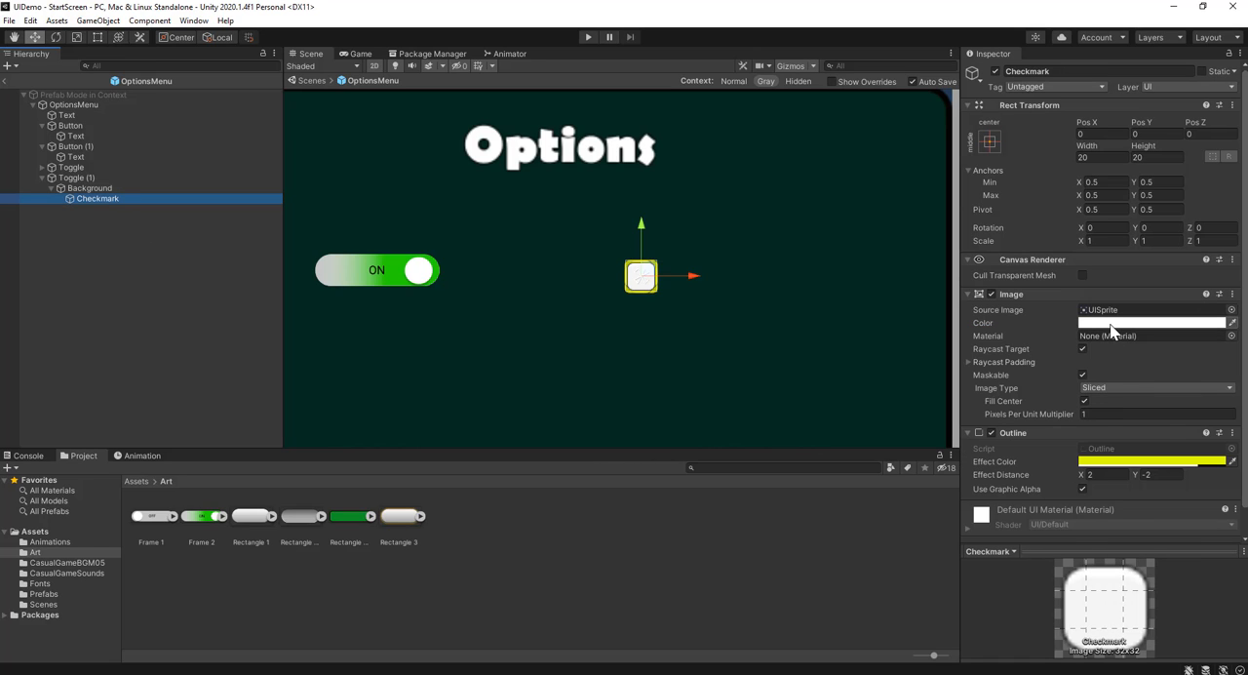
click(1086, 324)
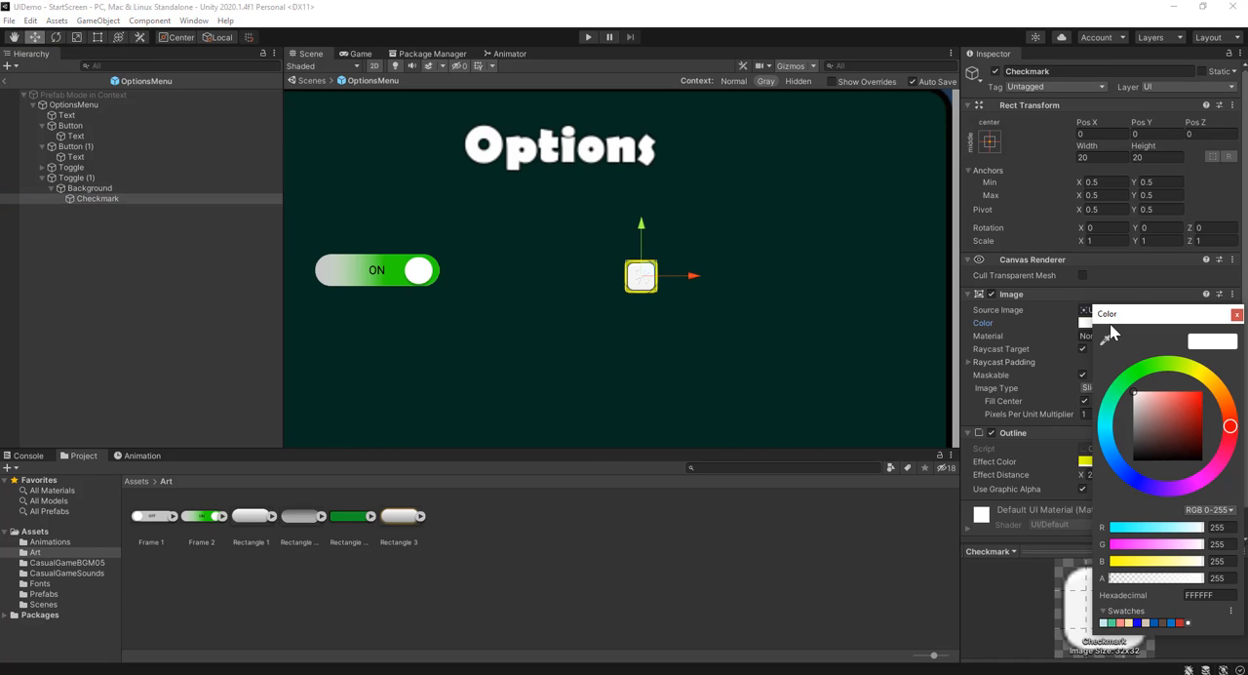
click(1181, 622)
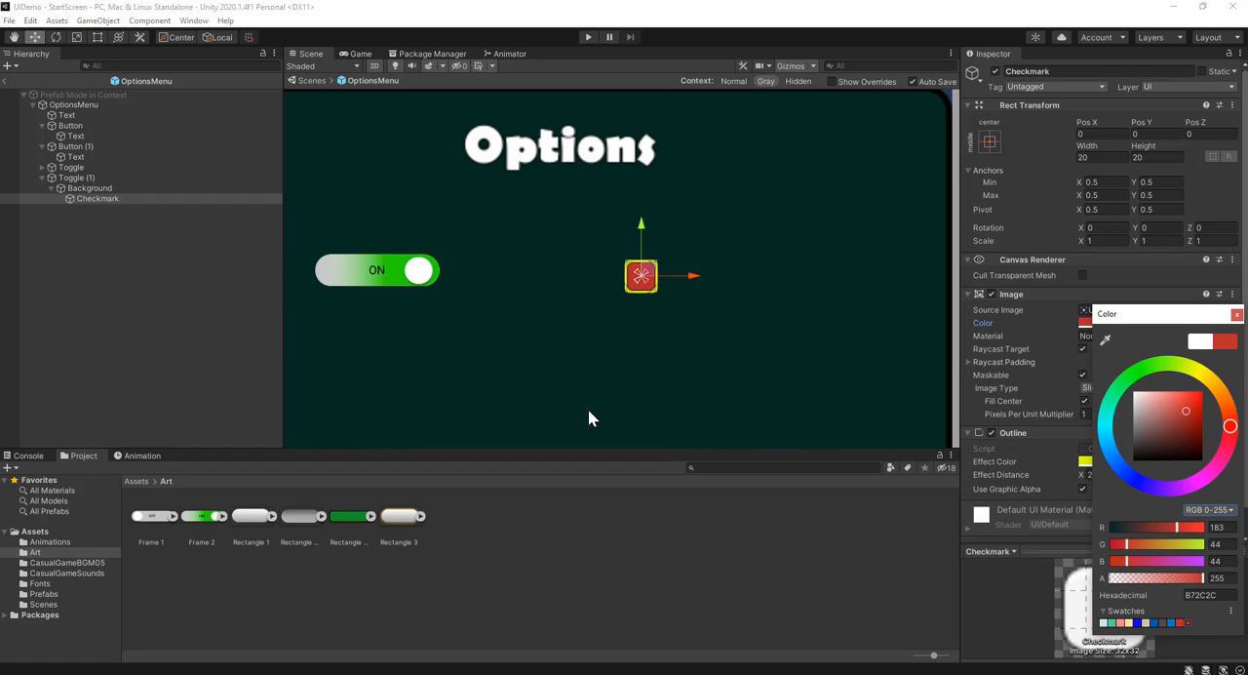
click(162, 325)
Rename the second toggle, Toggle (1), as Red
click(62, 178)
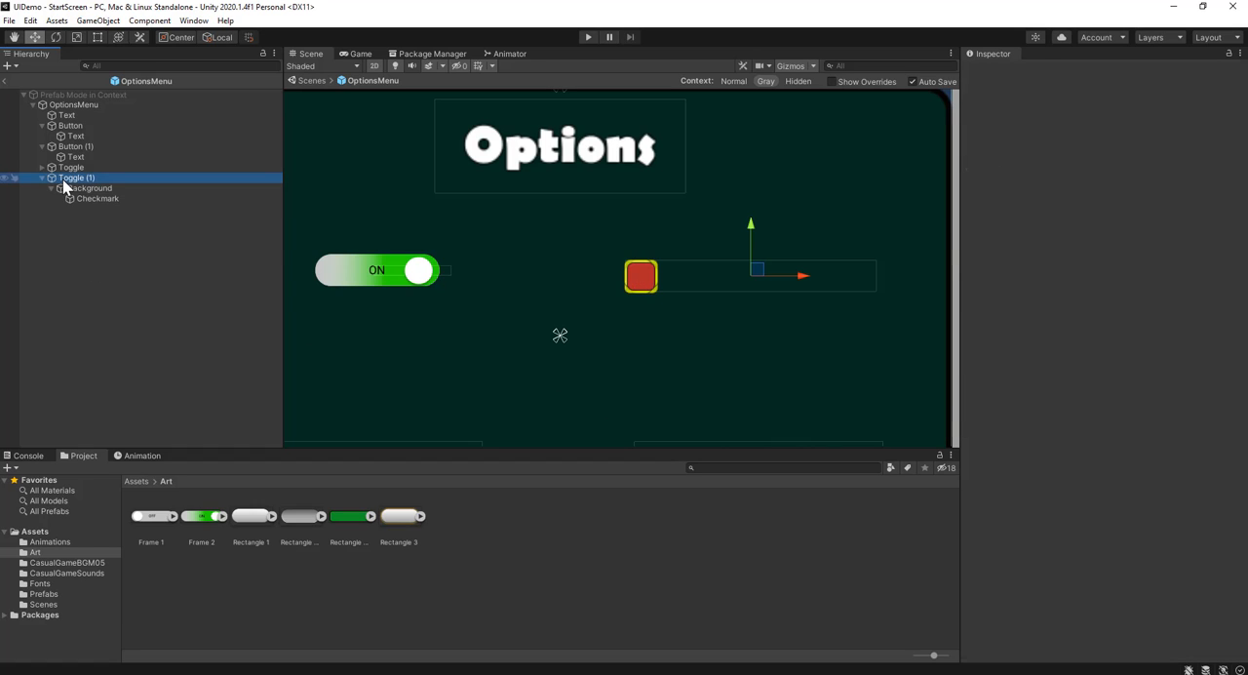
click(102, 182)
click(102, 181)
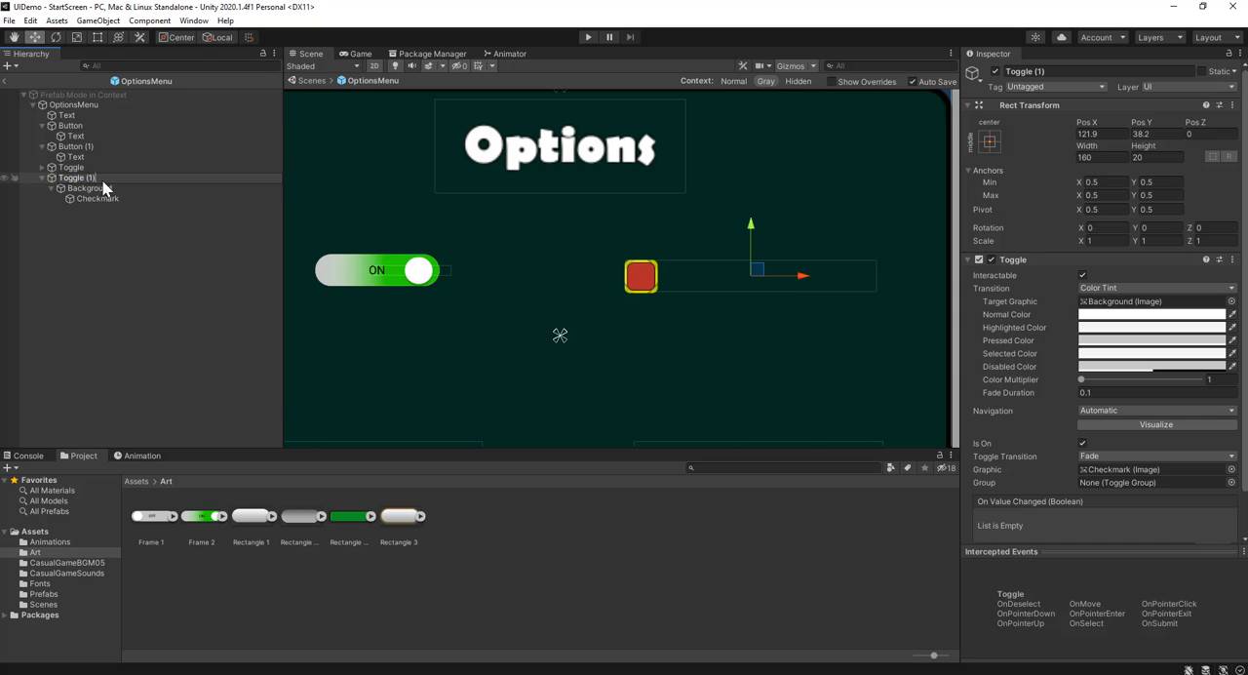
drag(128, 179, 30, 188)
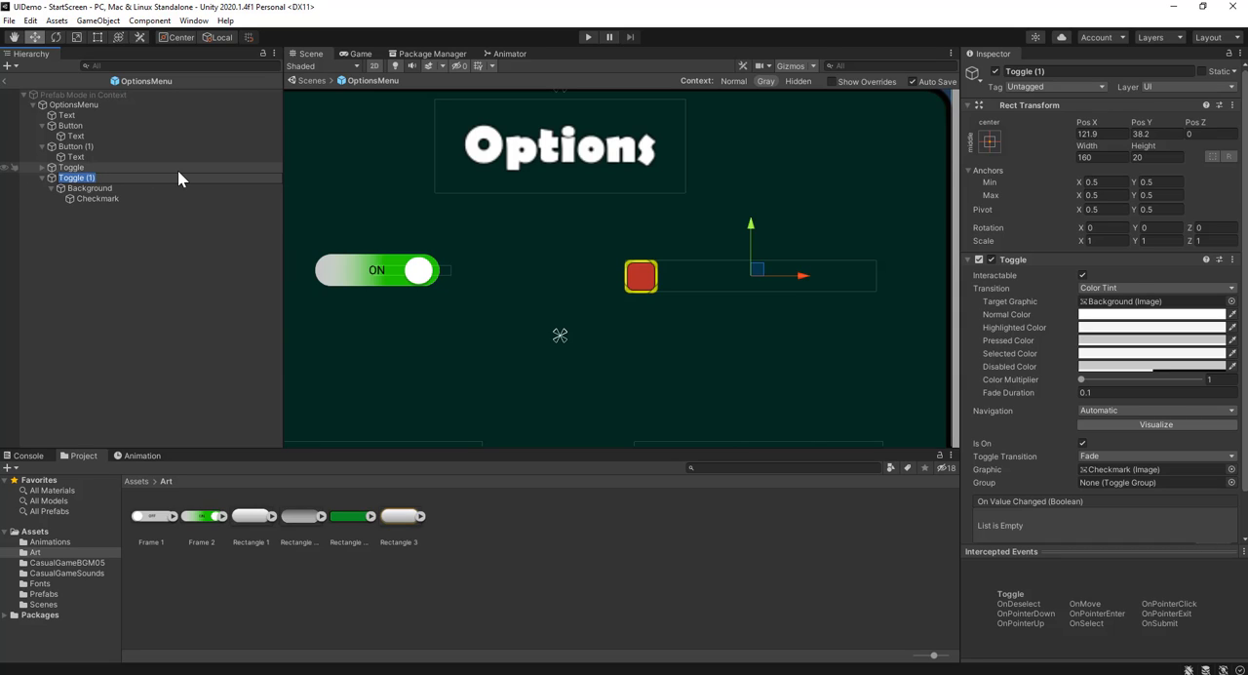
text(Red)
key(Return)
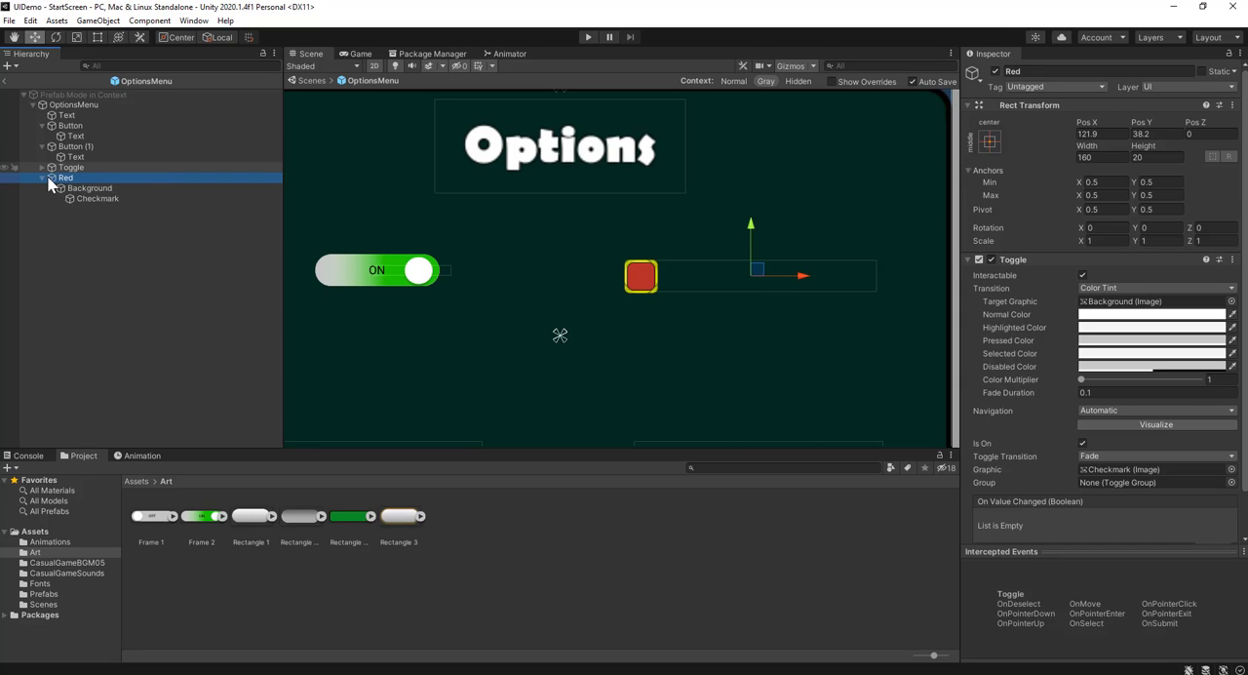
Duplicate the Red toggle and move the copy straight down below it to about Pos Y 10.7
click(43, 179)
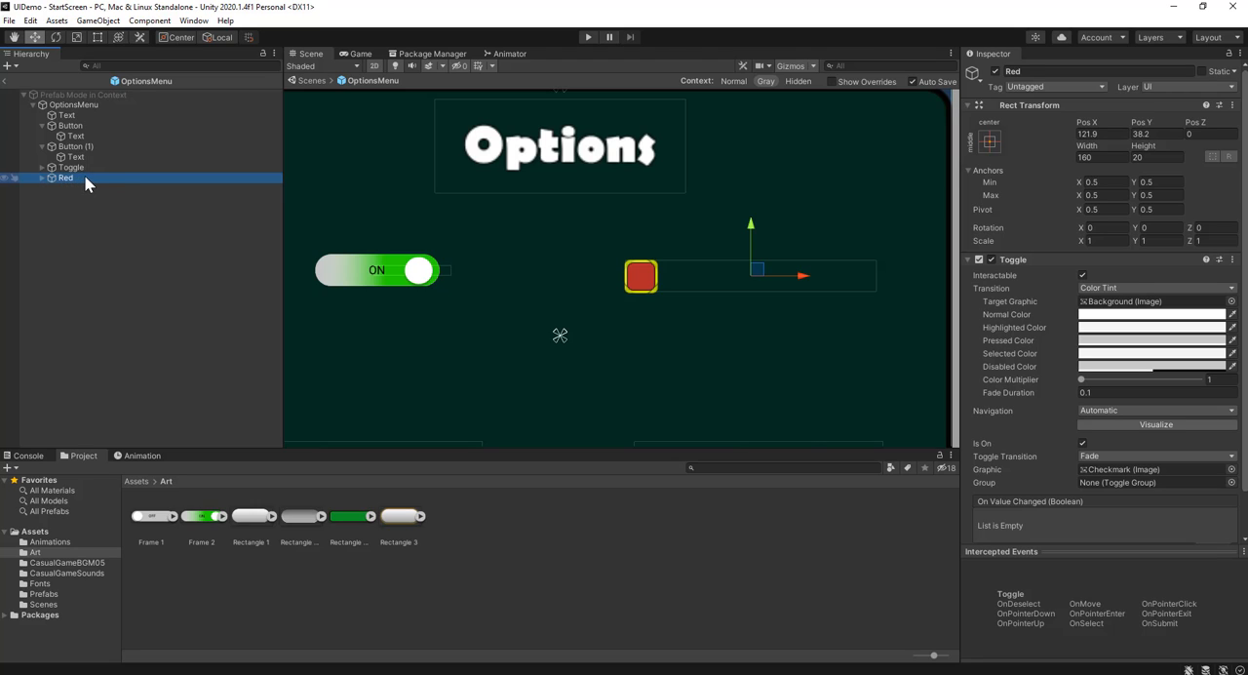
key(ctrl+d)
drag(754, 230, 750, 273)
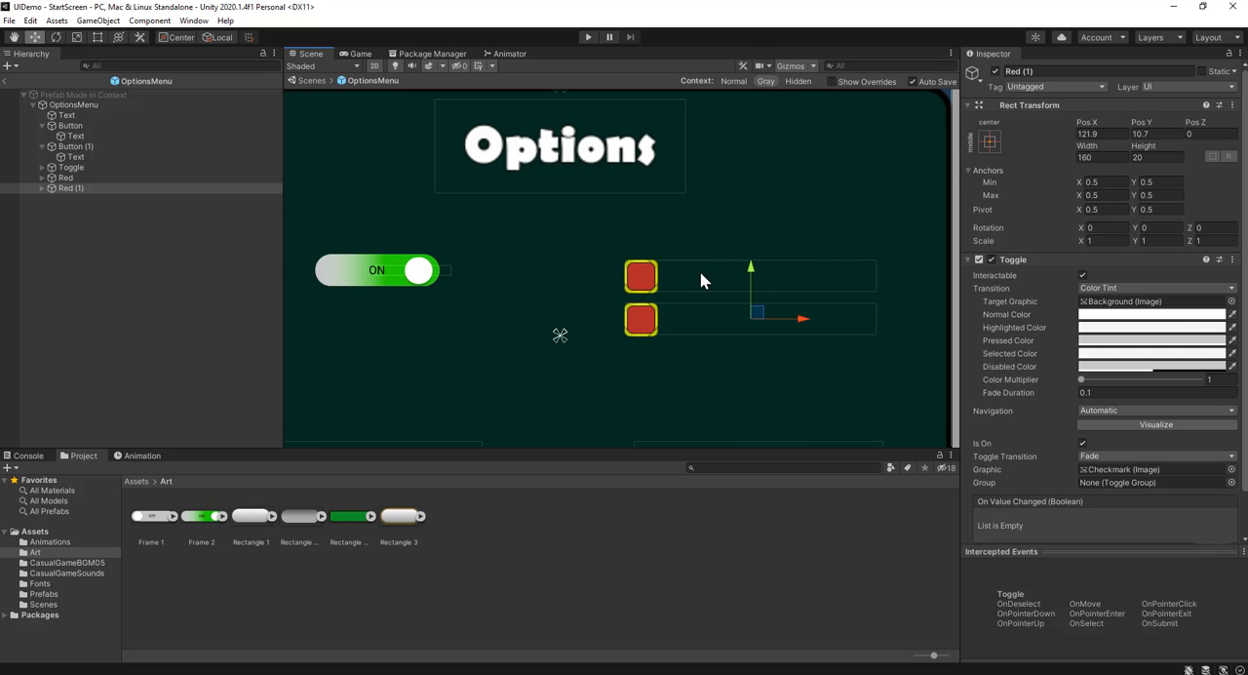
Set the width of both the Red toggle and its copy to 20
click(100, 177)
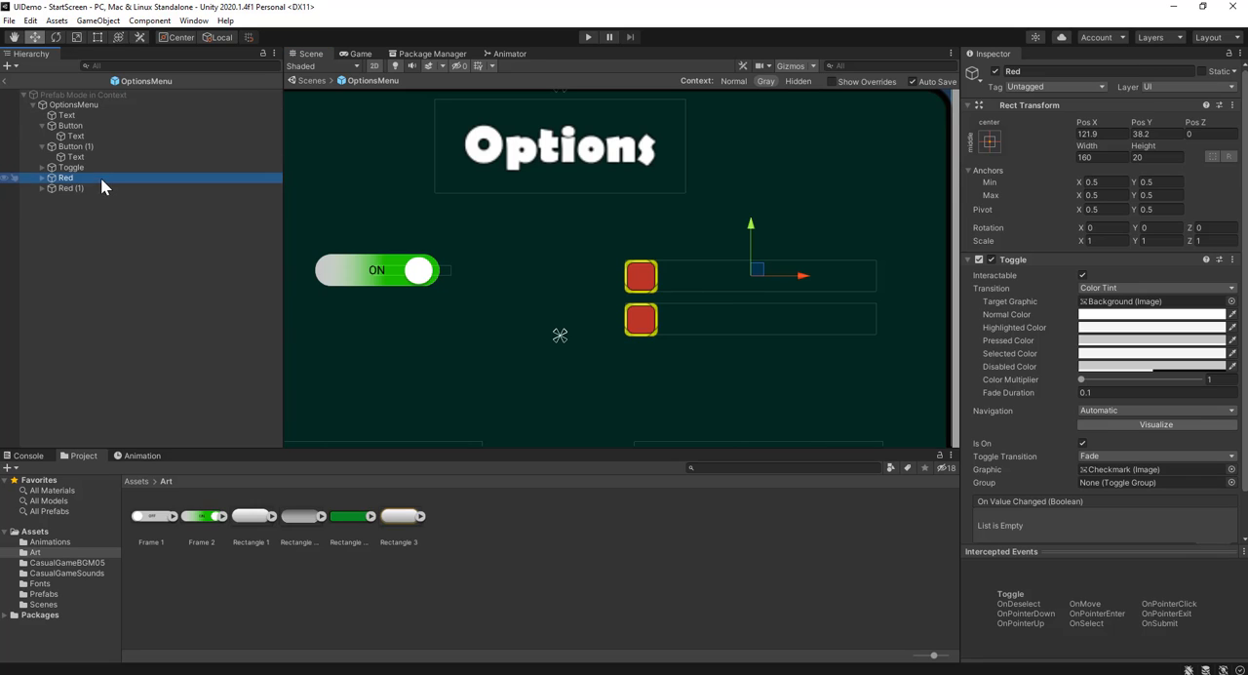
click(1105, 159)
text(20)
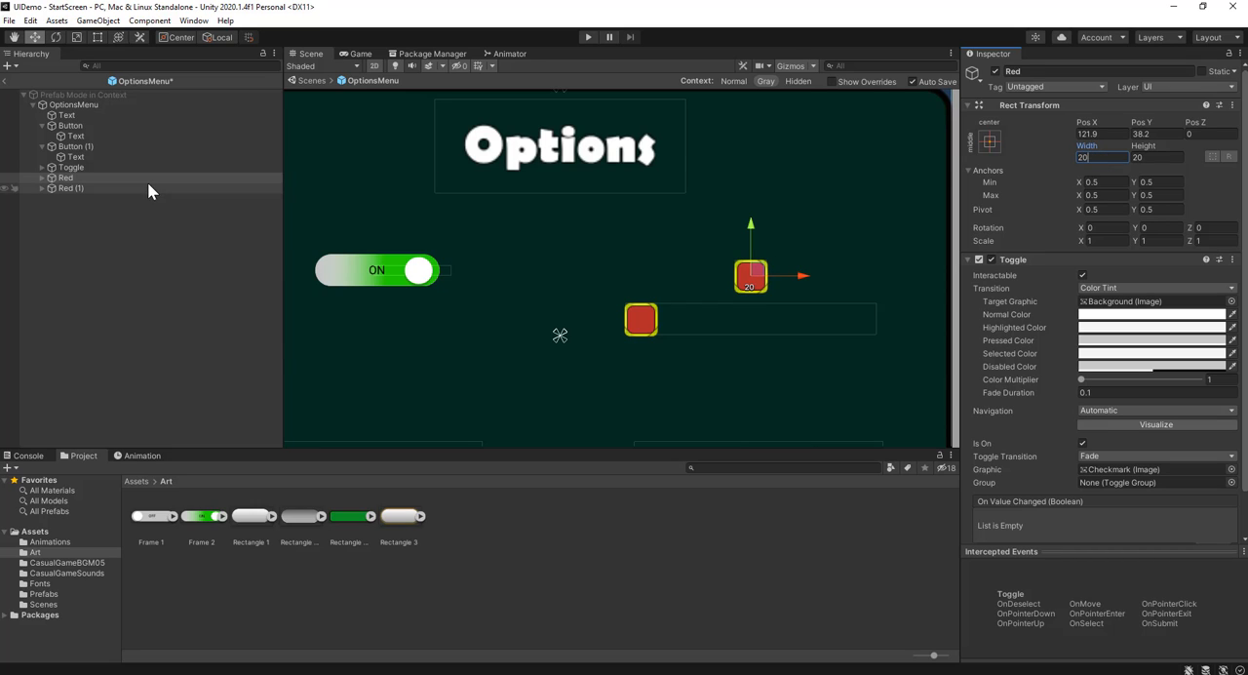
click(147, 188)
click(1096, 158)
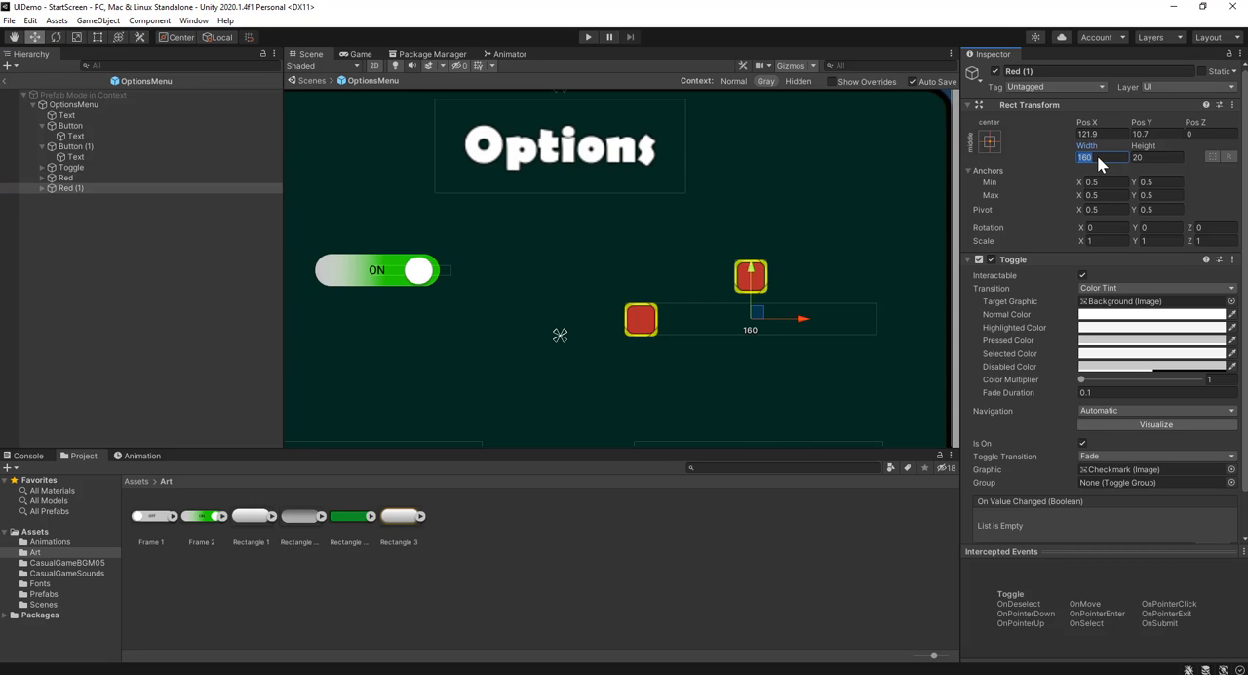
text(20)
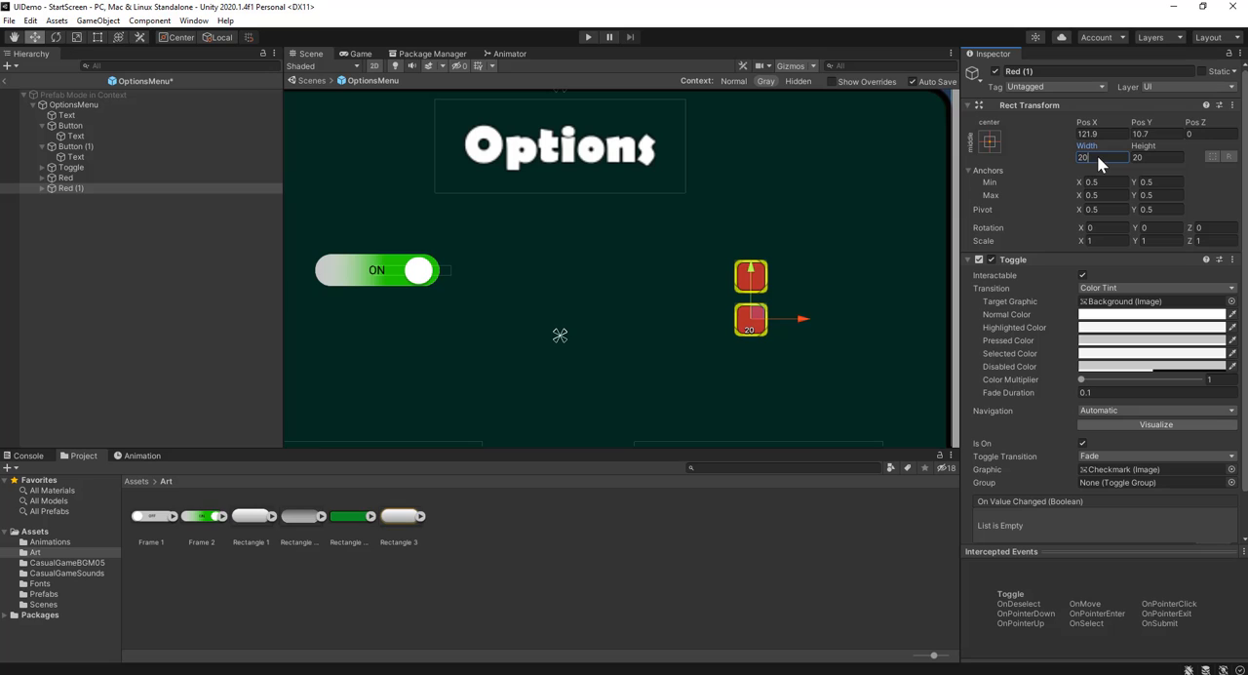
Rename the duplicated toggle, Red (1), as Blue
click(78, 188)
click(85, 187)
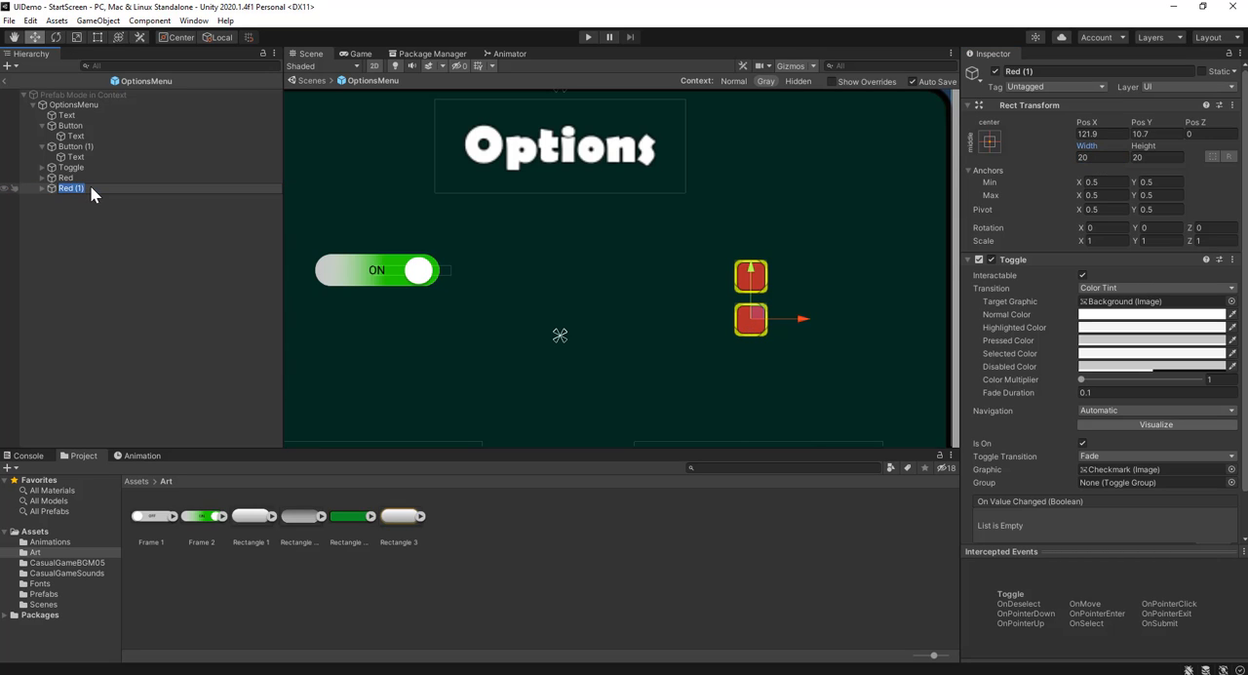
text(Blue)
key(Return)
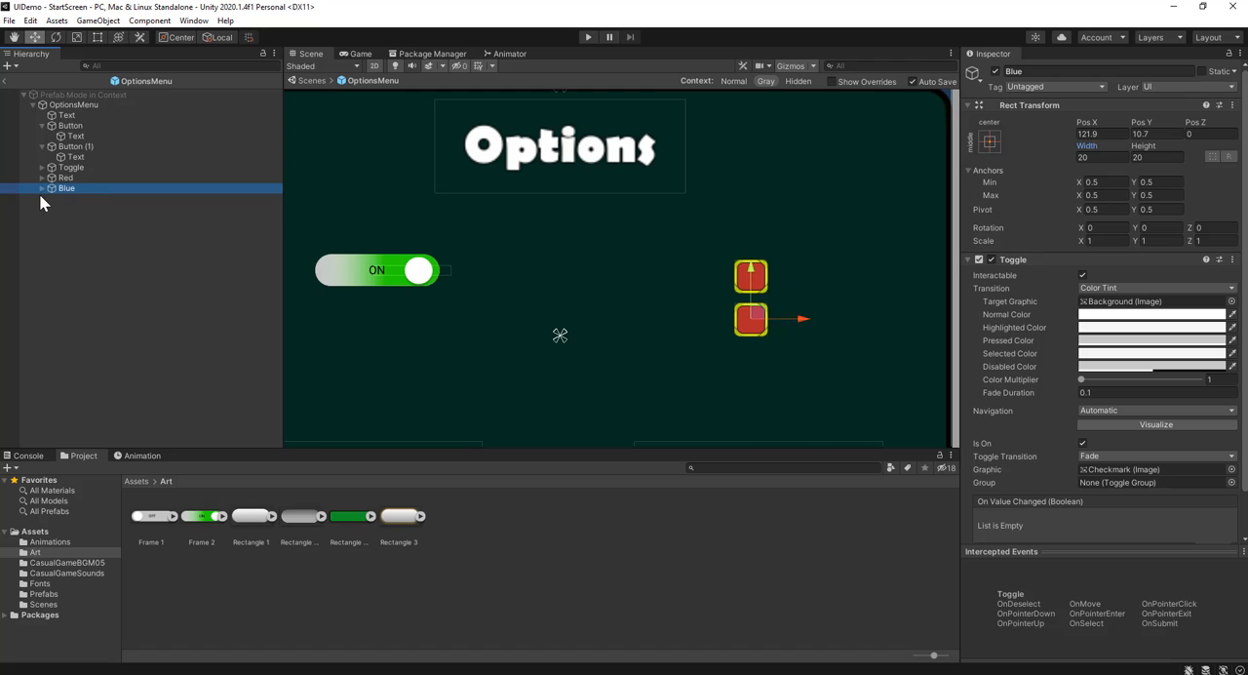
Set the image color of the Blue toggle's Background to blue (184BC6) and save it as a color swatch
click(40, 188)
click(78, 199)
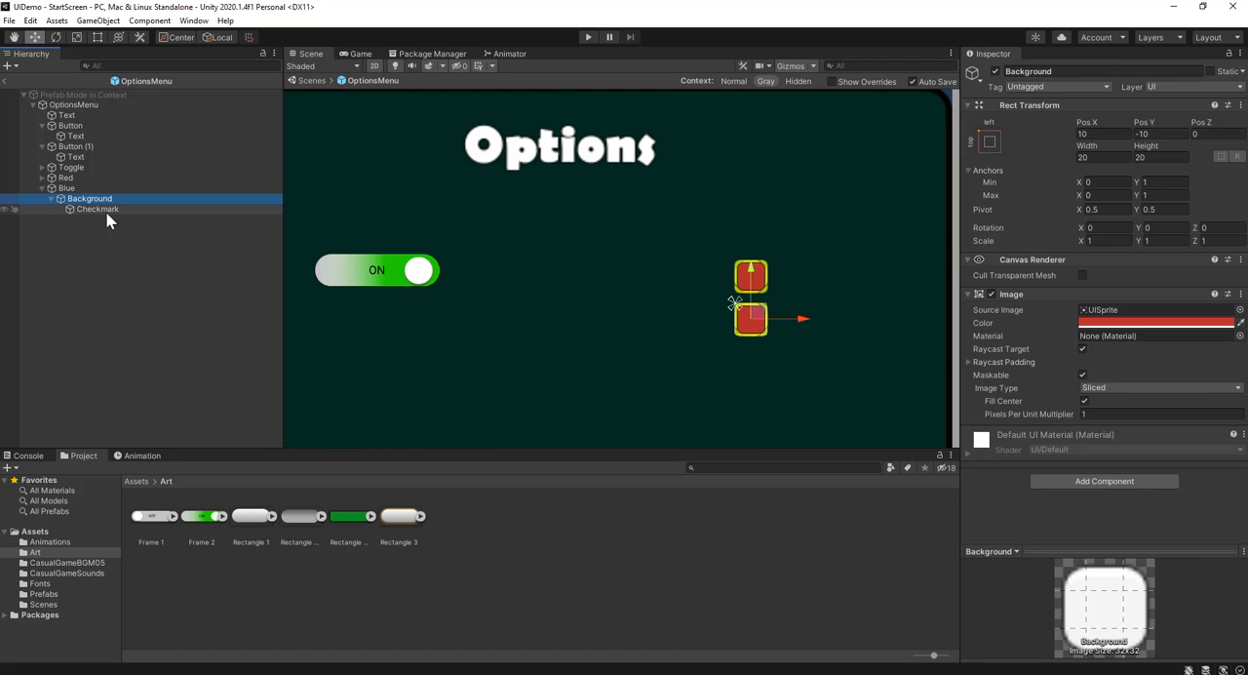
click(1131, 323)
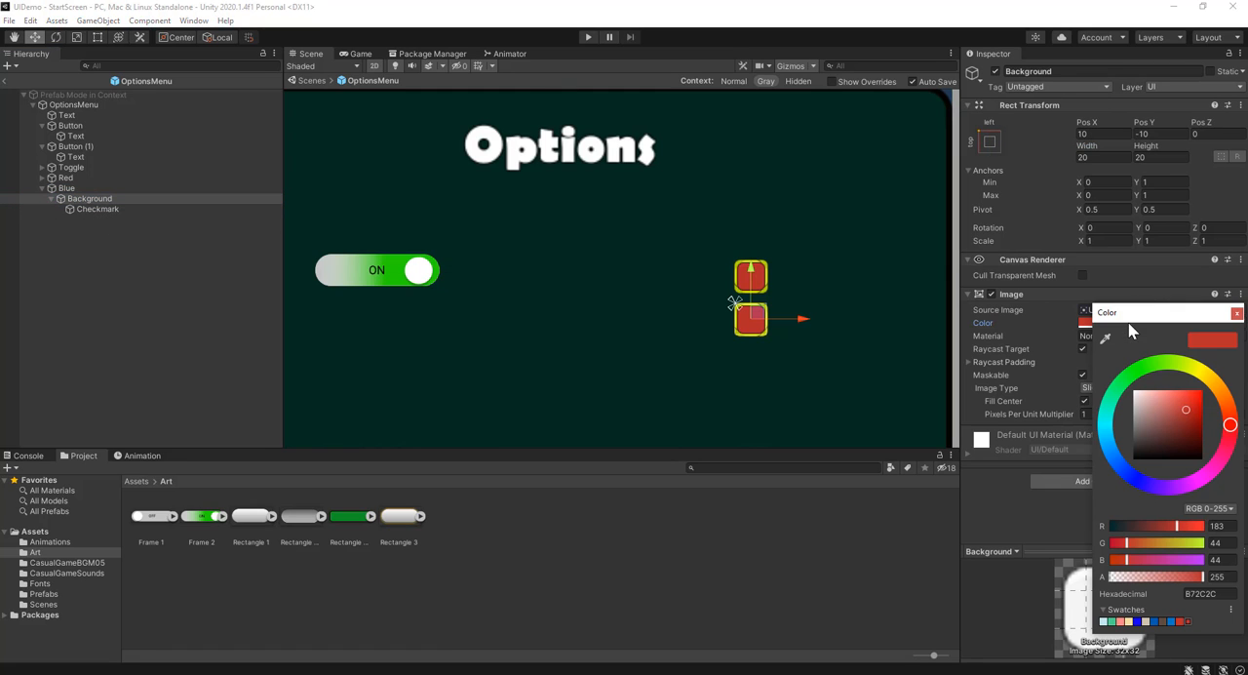
click(1121, 467)
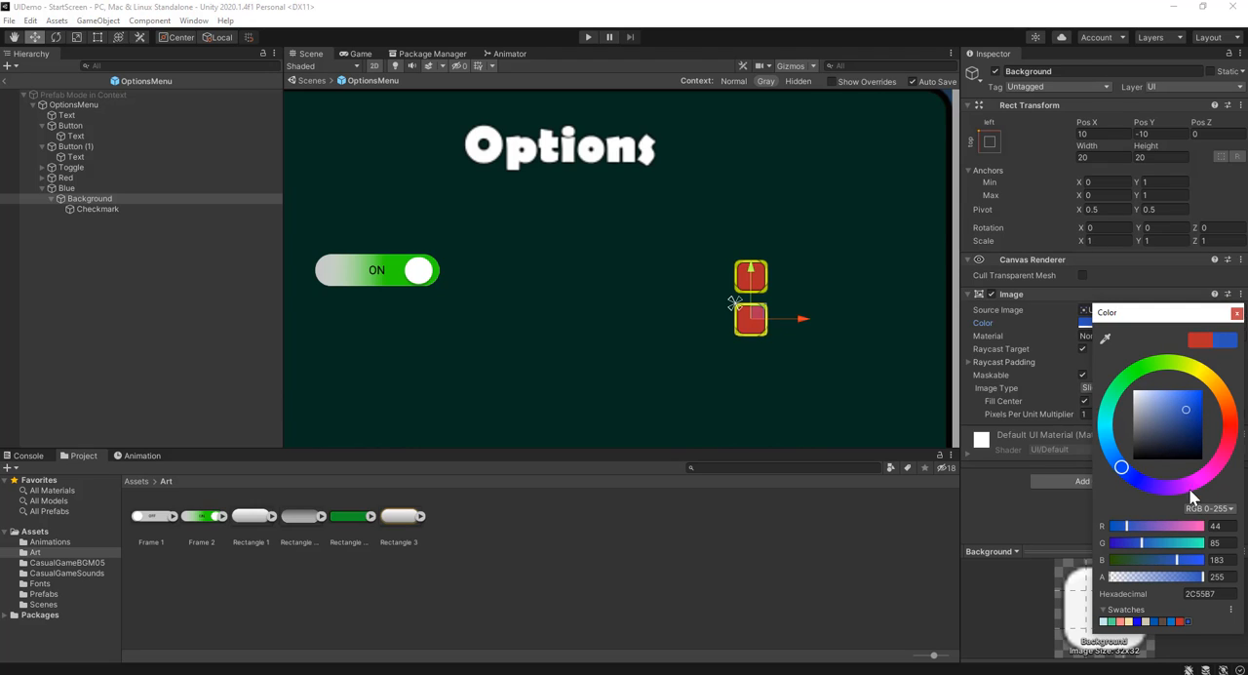
drag(1184, 414, 1193, 405)
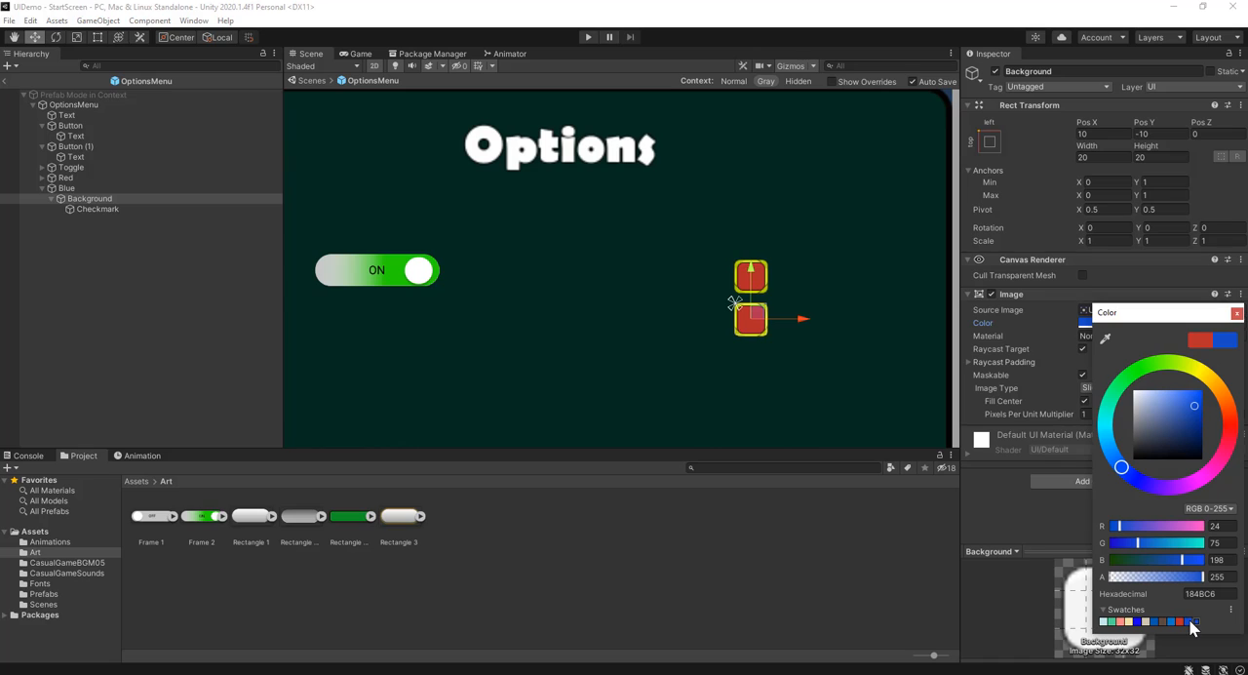
Apply the saved blue swatch to the image color of the Blue toggle's Checkmark
click(105, 210)
click(1101, 323)
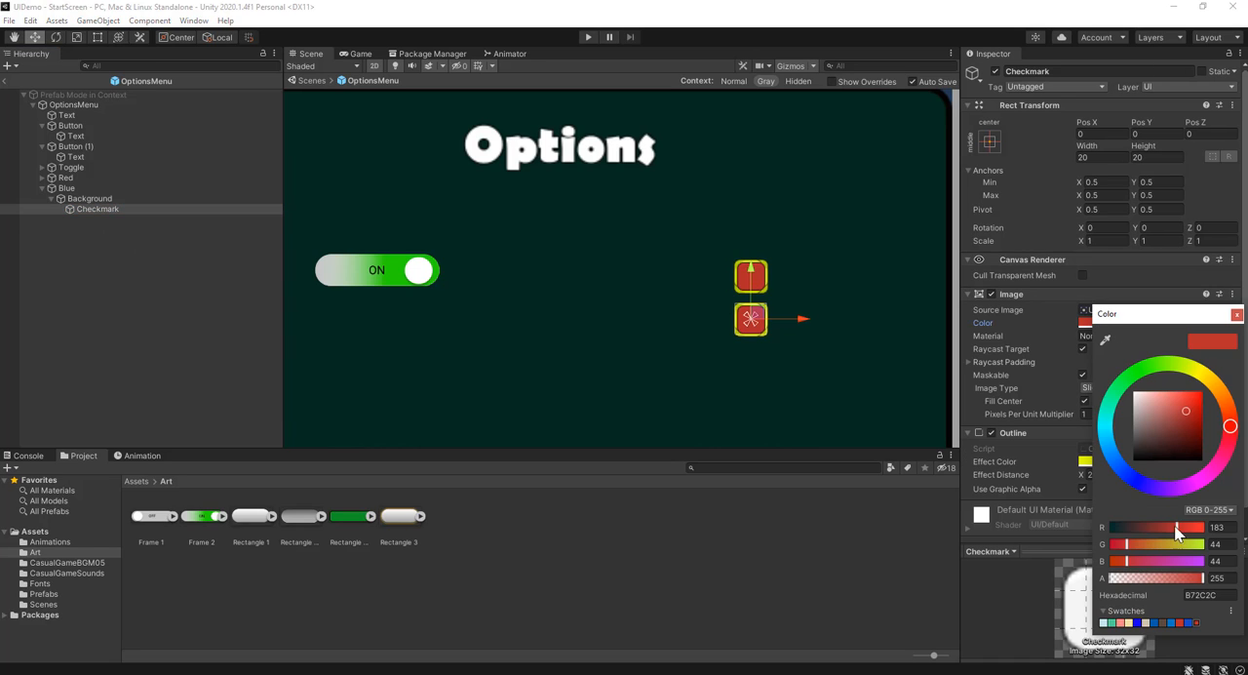
click(1192, 624)
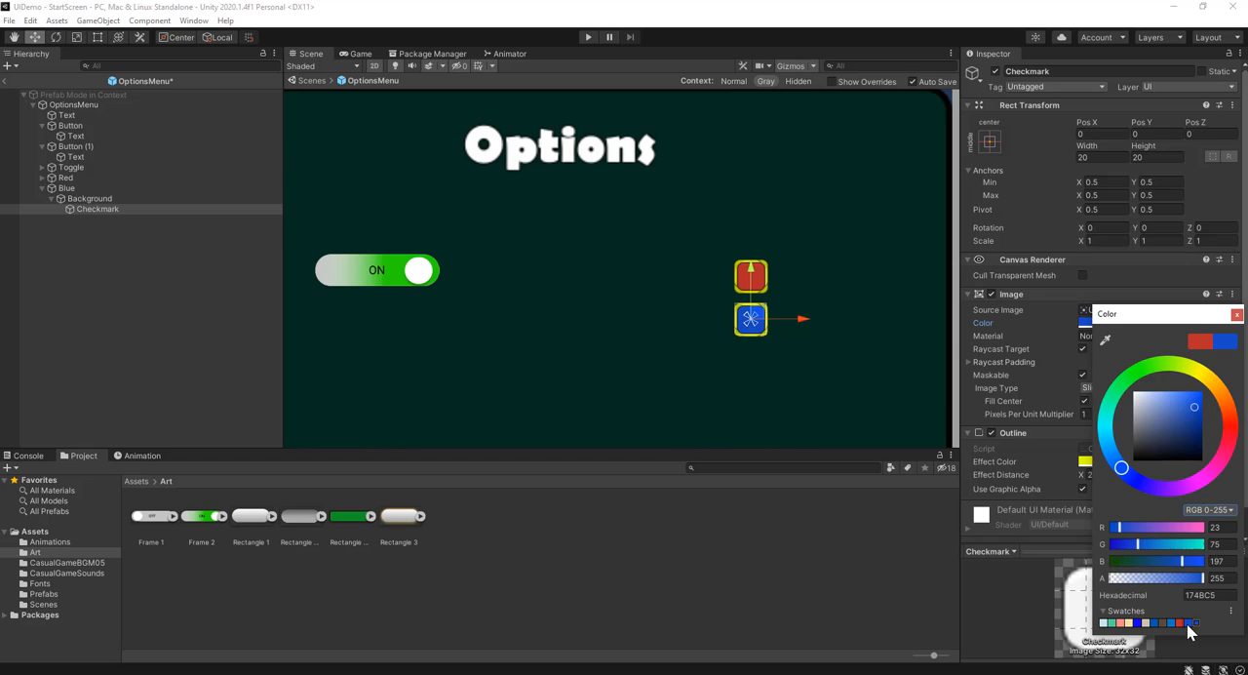
click(1235, 314)
Duplicate the Blue toggle and move the copy straight down below it to about Pos Y -18.4
click(96, 188)
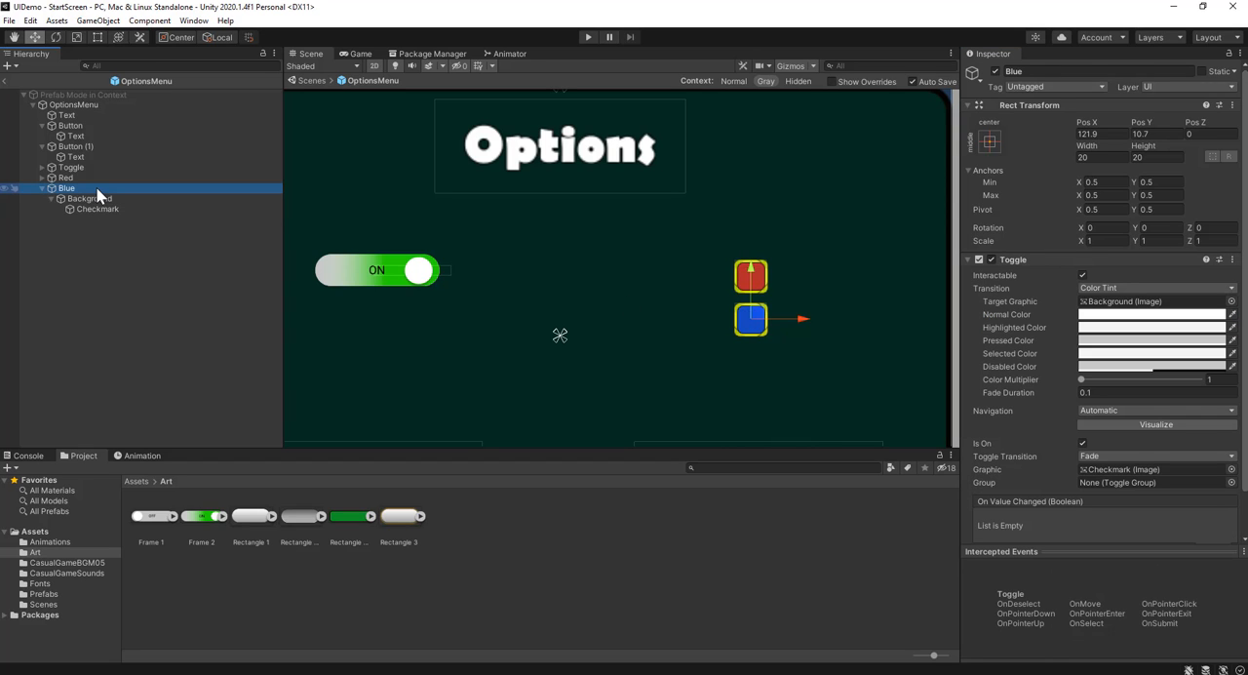
key(ctrl+d)
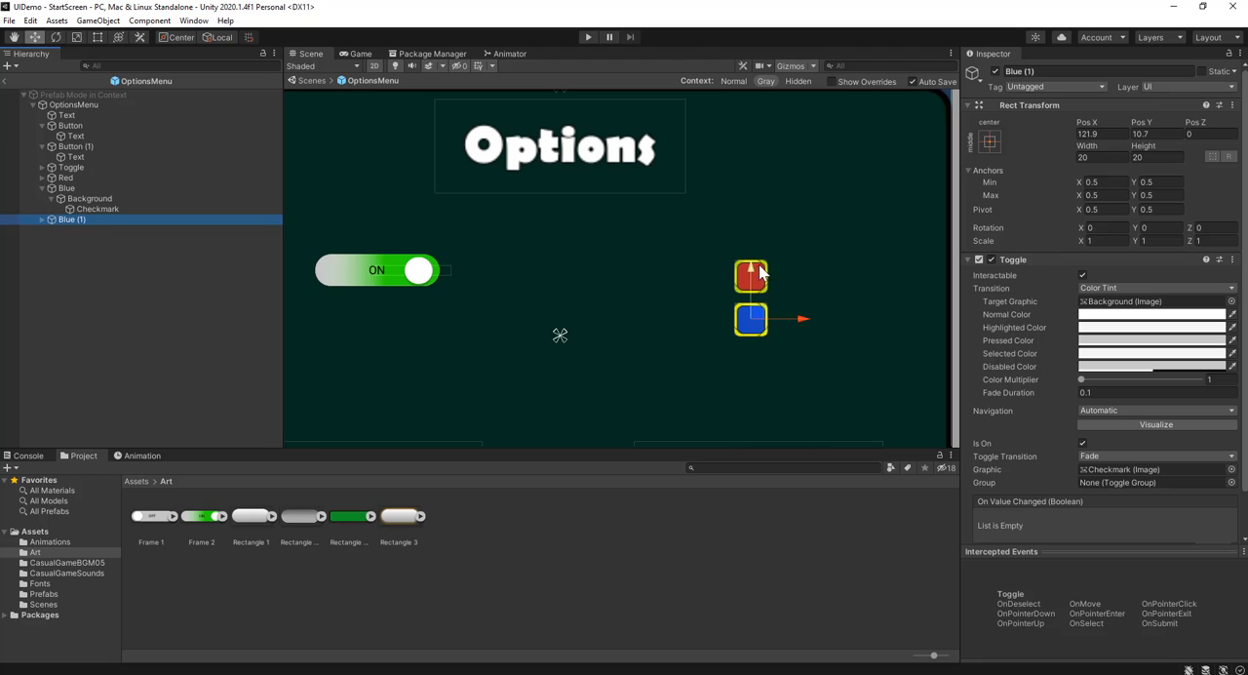
drag(752, 271, 755, 322)
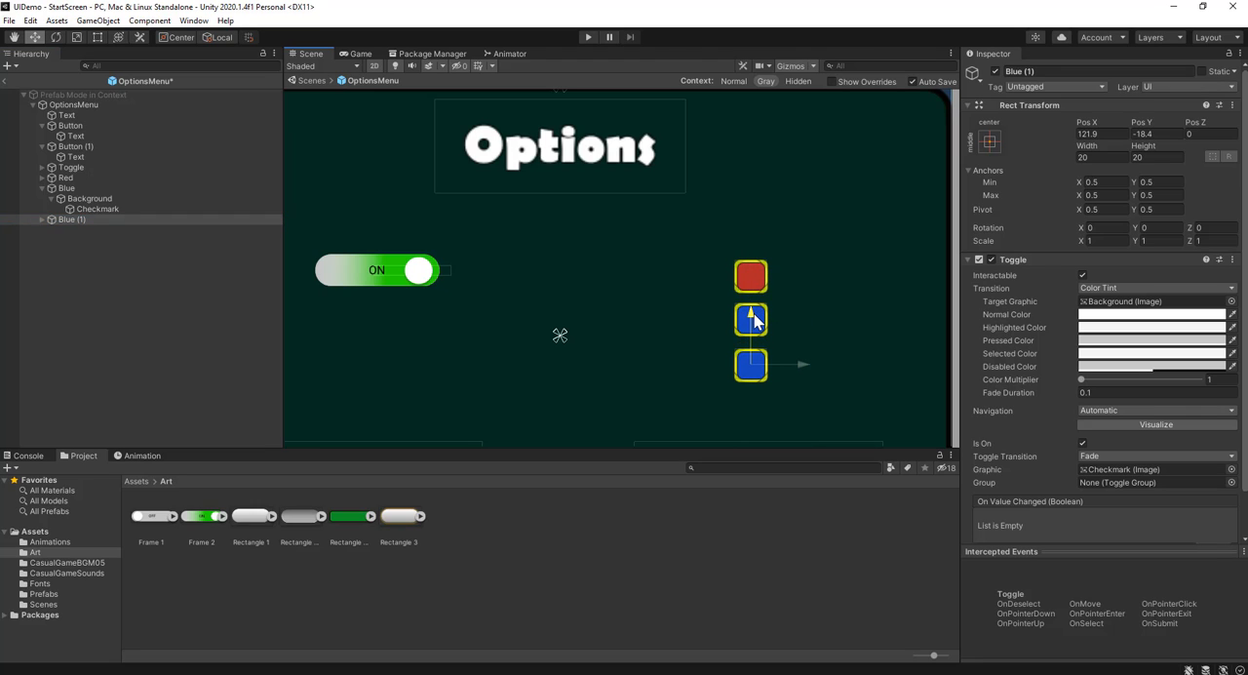
Set the image color of the third square toggle's Background to green (17C53B) and save it as a color swatch
click(41, 220)
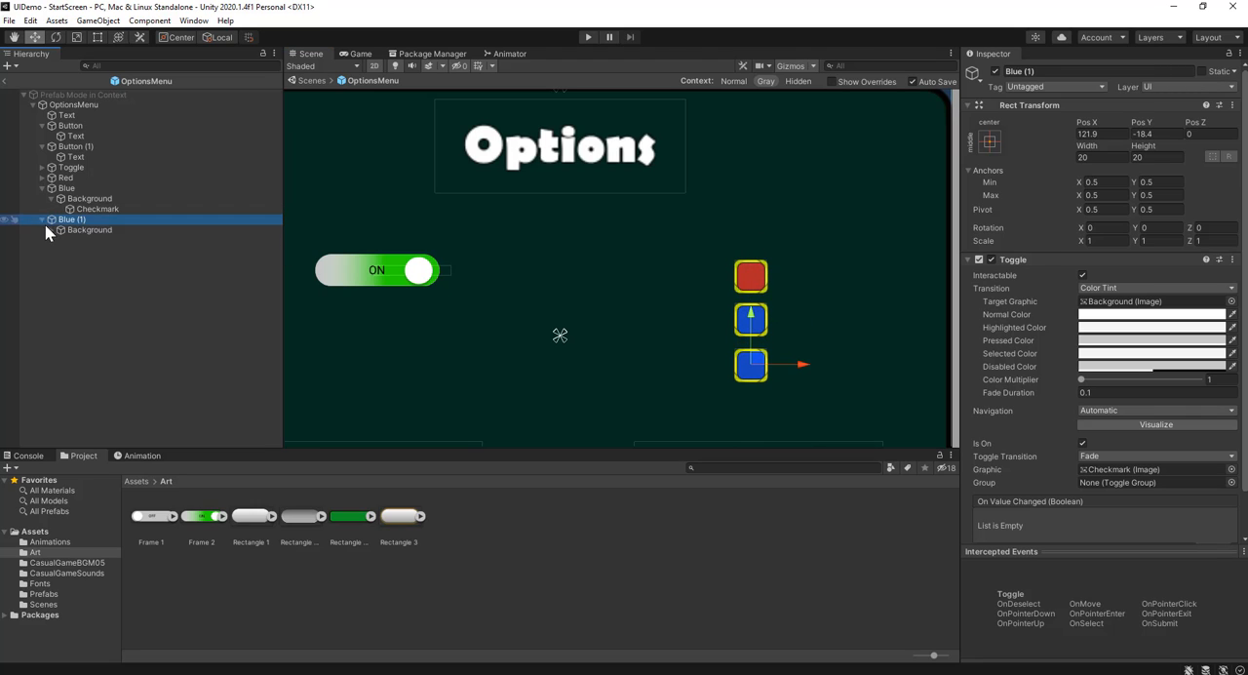
click(56, 229)
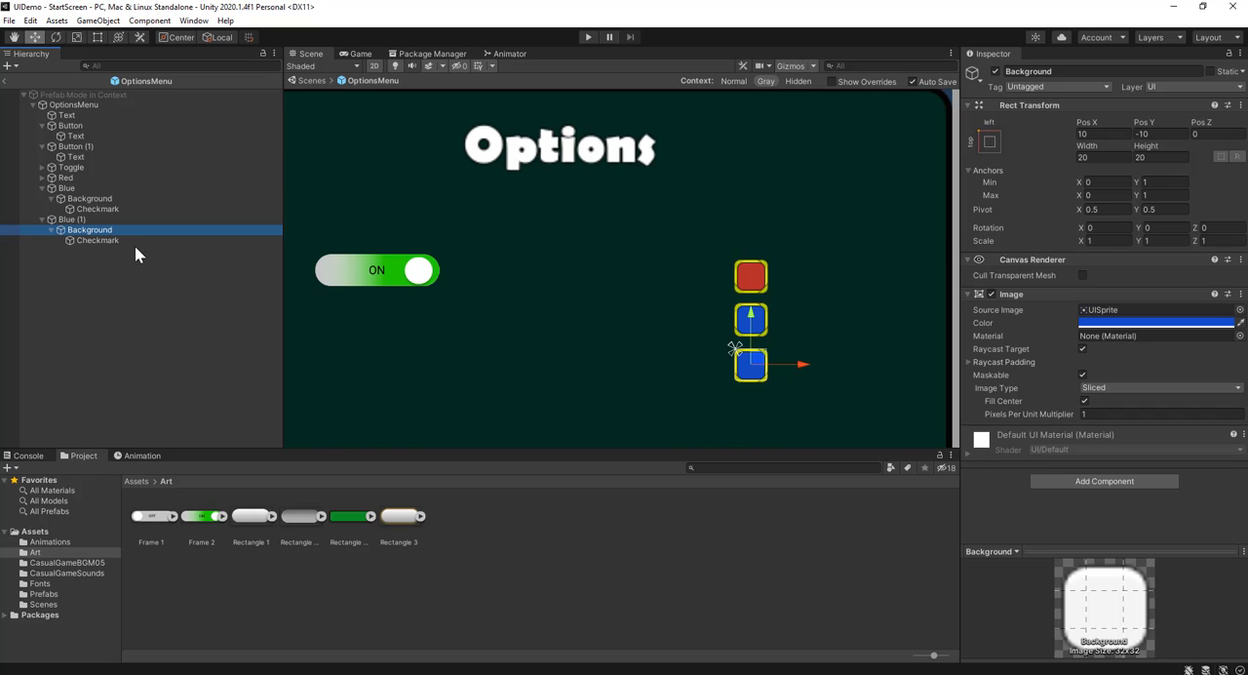
click(1121, 323)
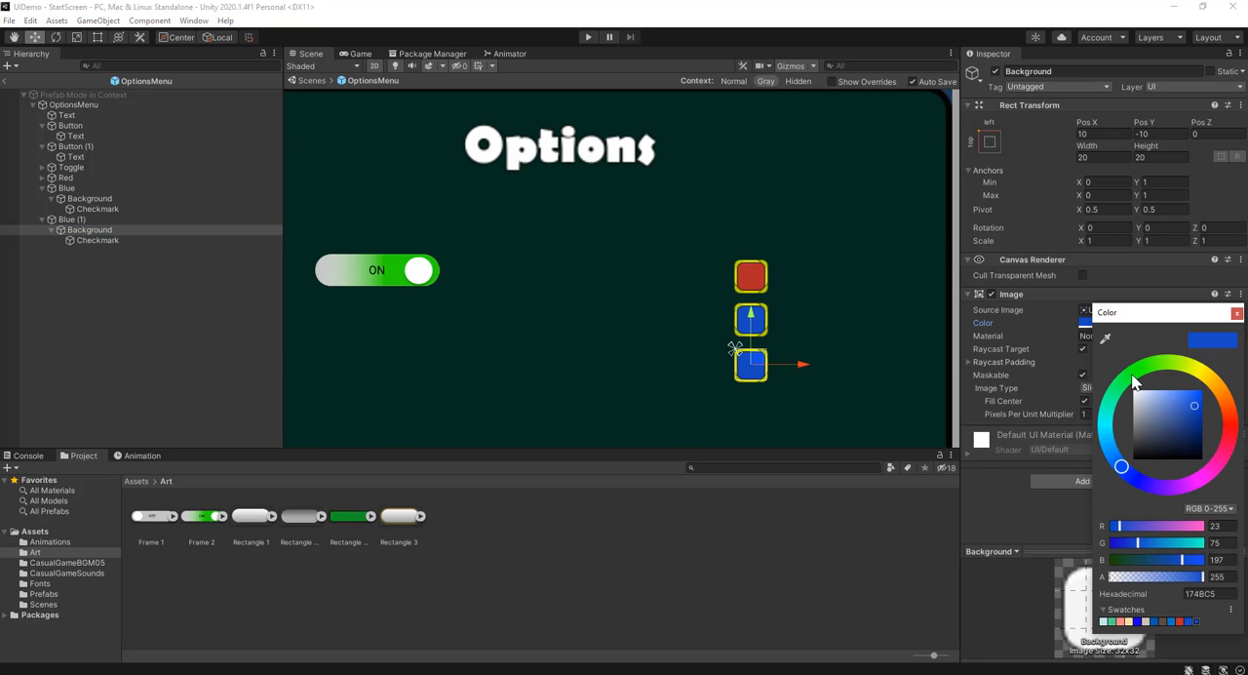
click(1128, 379)
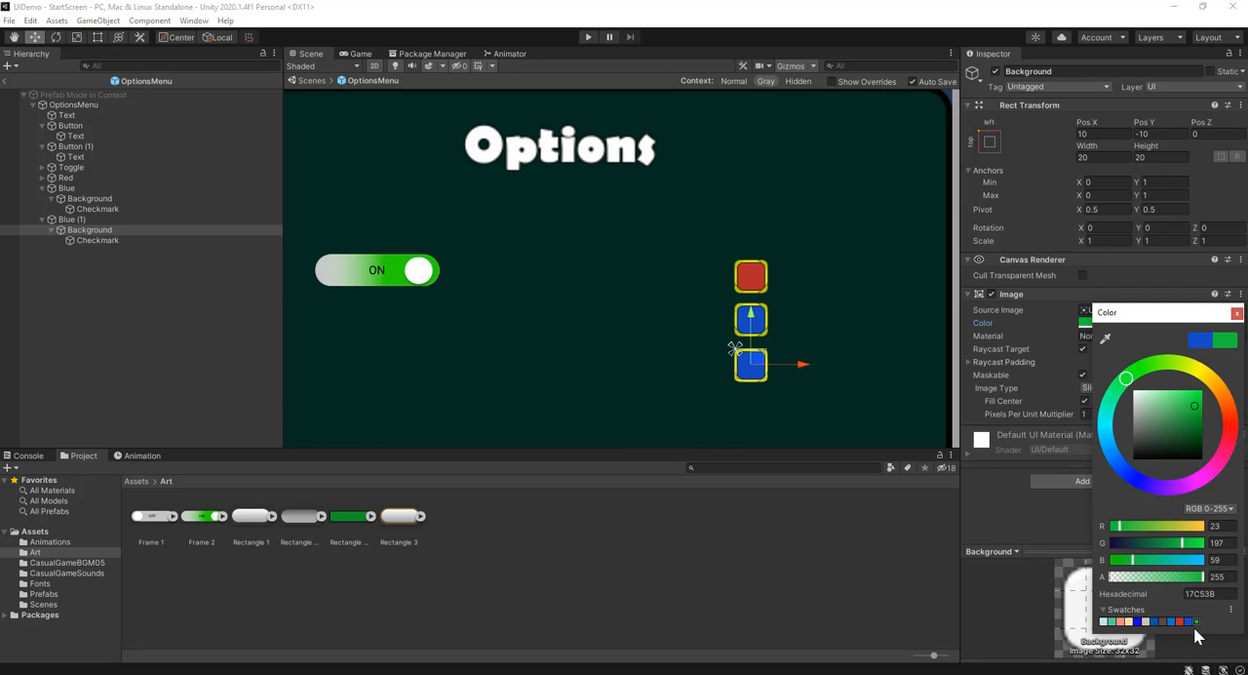
click(1236, 313)
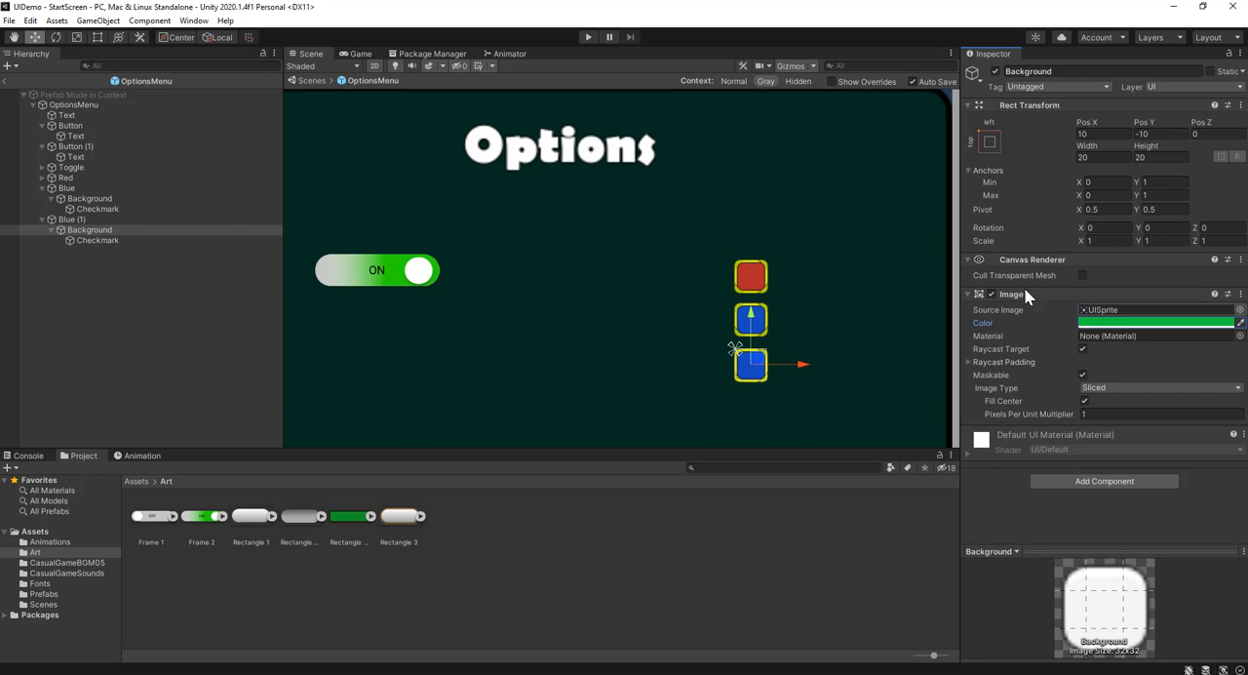
Apply the saved green swatch to the image color of the third square toggle's Checkmark
click(83, 240)
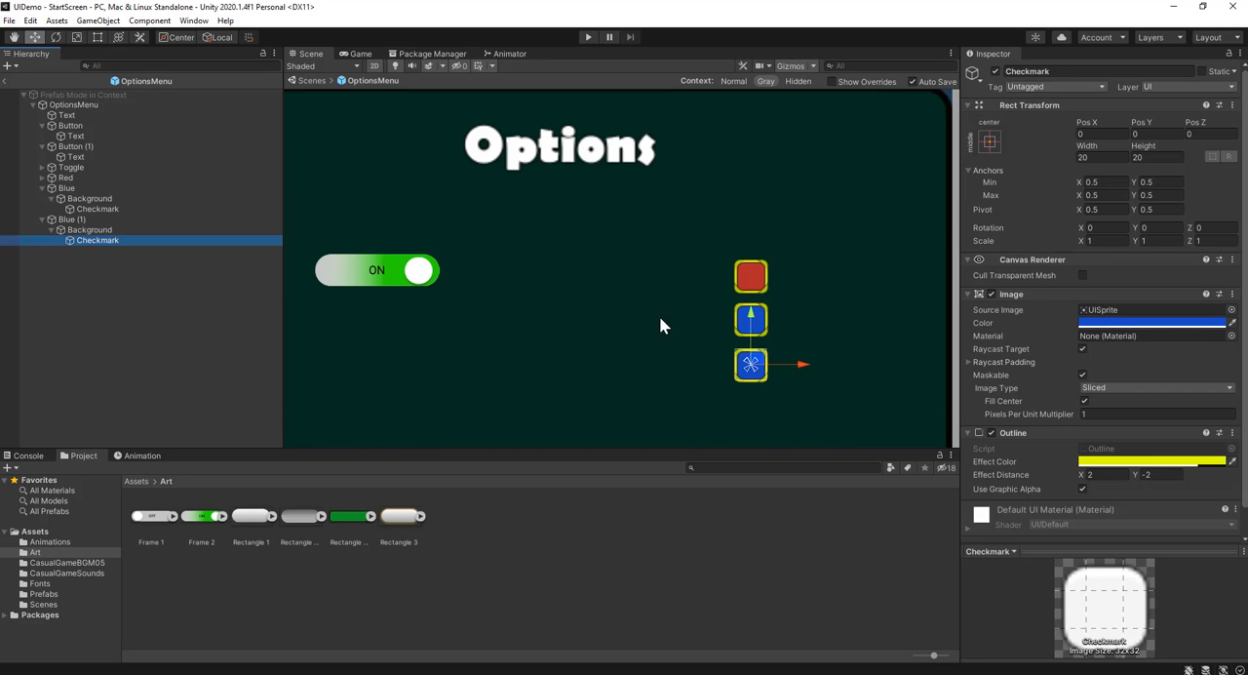
click(1128, 322)
click(1205, 621)
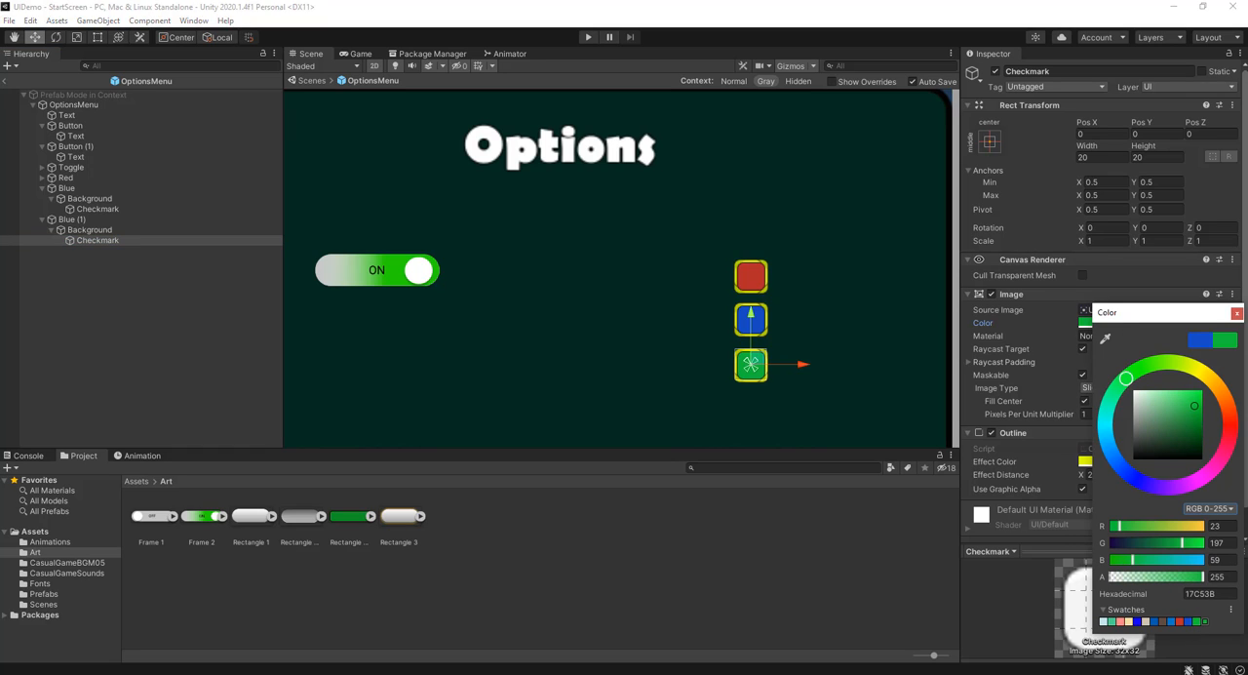
click(1236, 313)
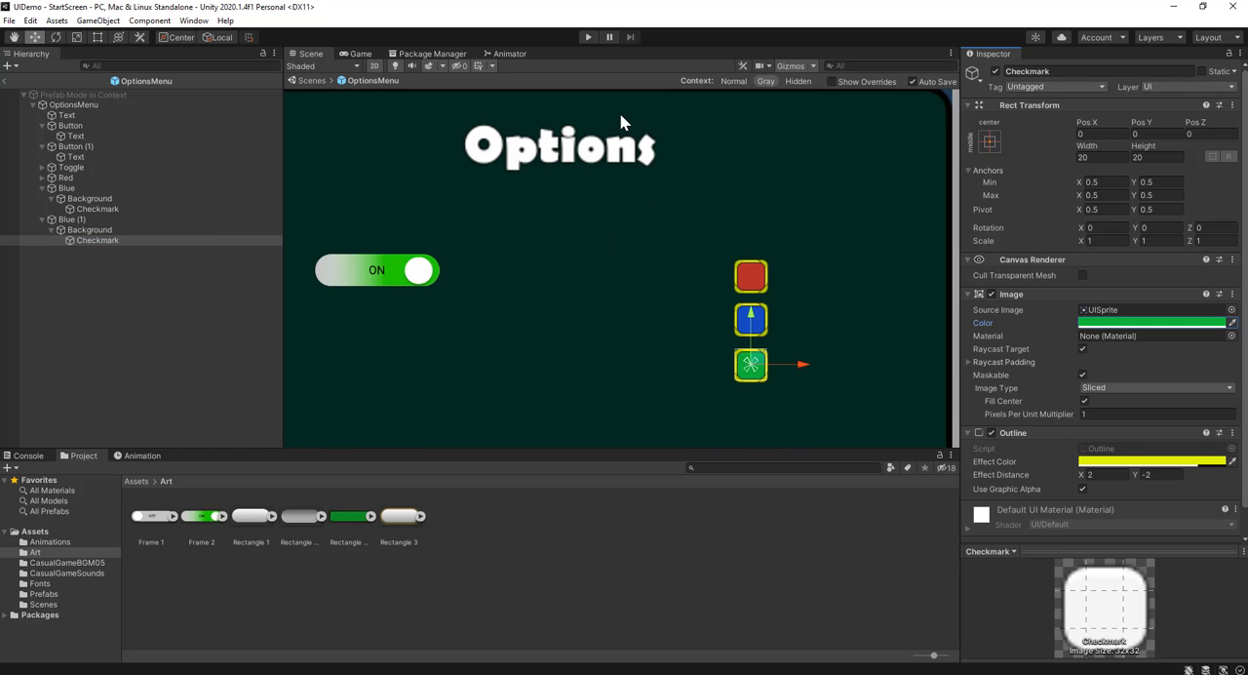
Play-test the options menu by switching the red, blue and green toggles, and end the test
click(586, 37)
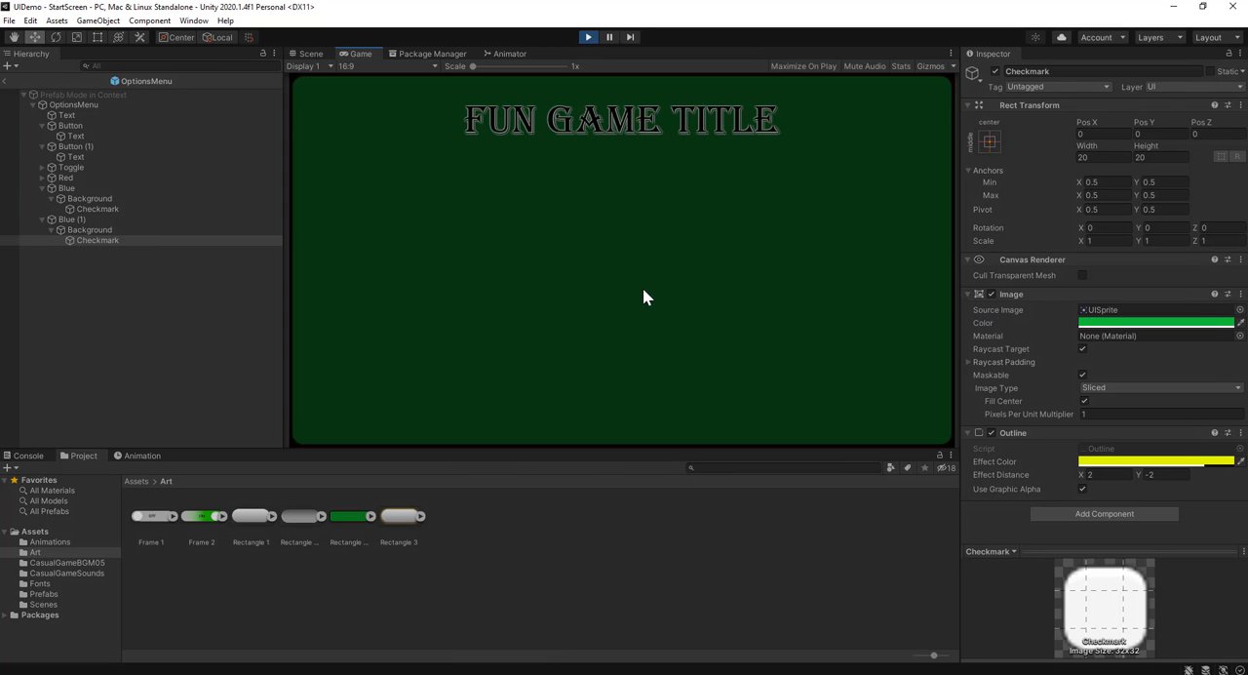
click(643, 273)
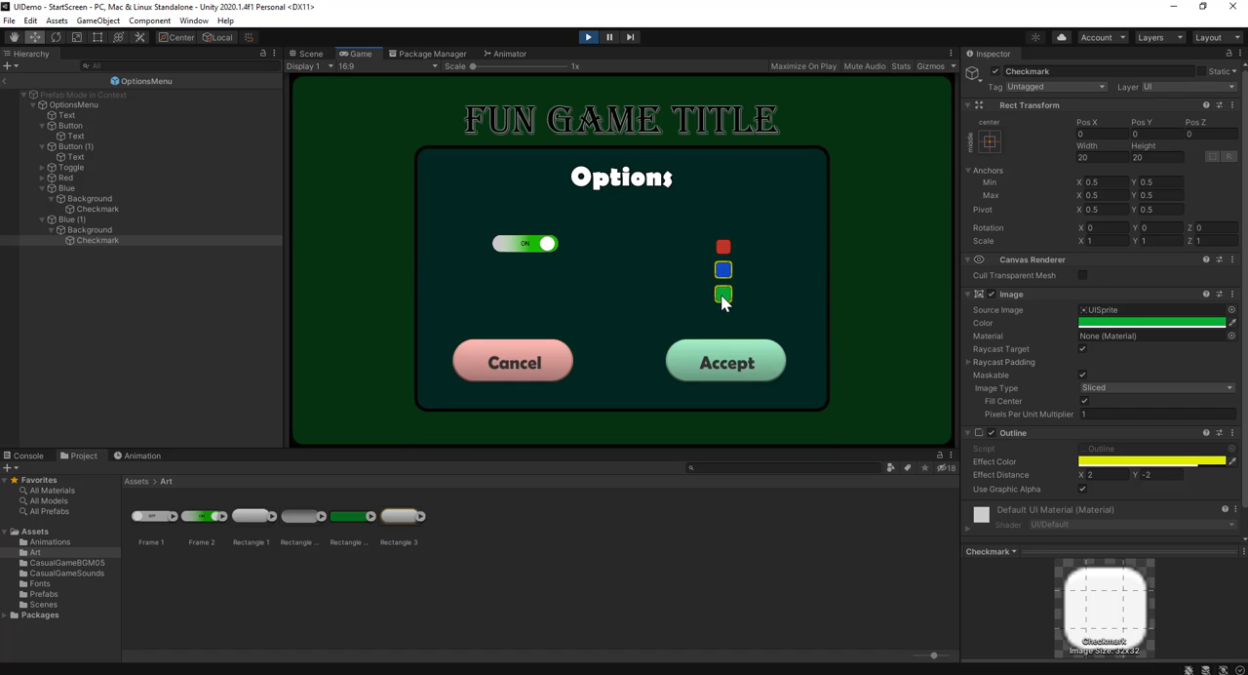
click(722, 246)
click(722, 266)
click(724, 296)
click(588, 36)
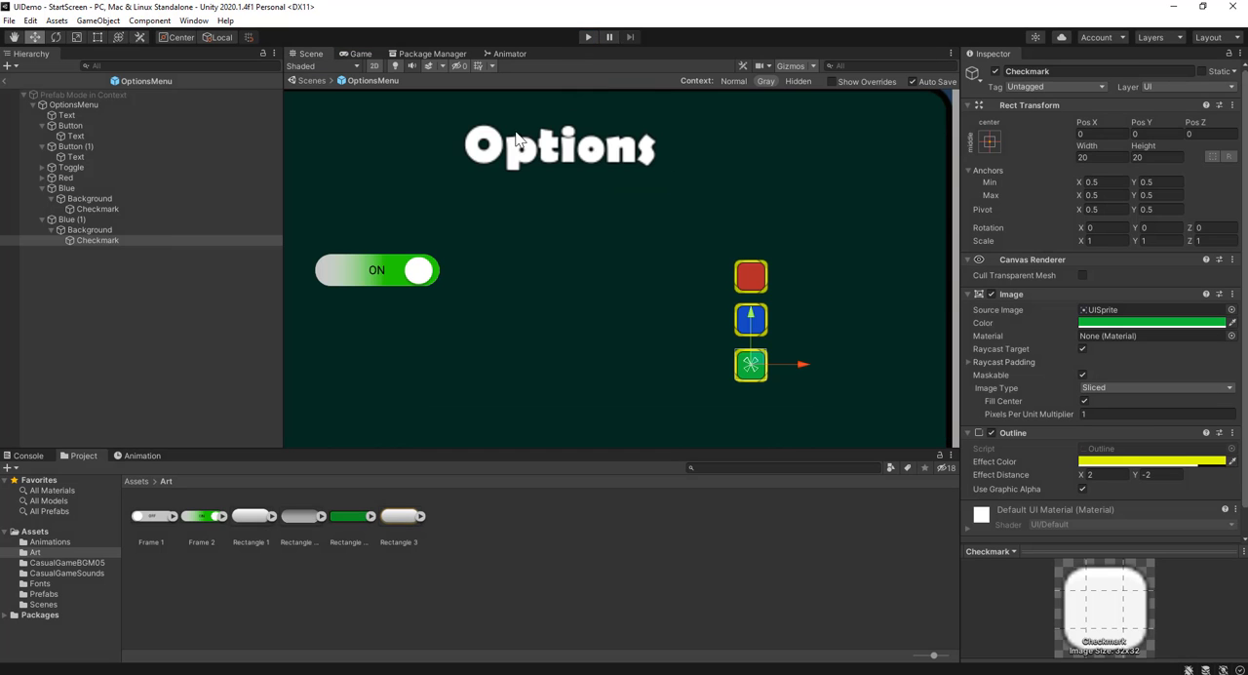
Rename the Blue (1) toggle as Green and collapse the Green and Blue objects in the hierarchy
click(93, 220)
click(95, 220)
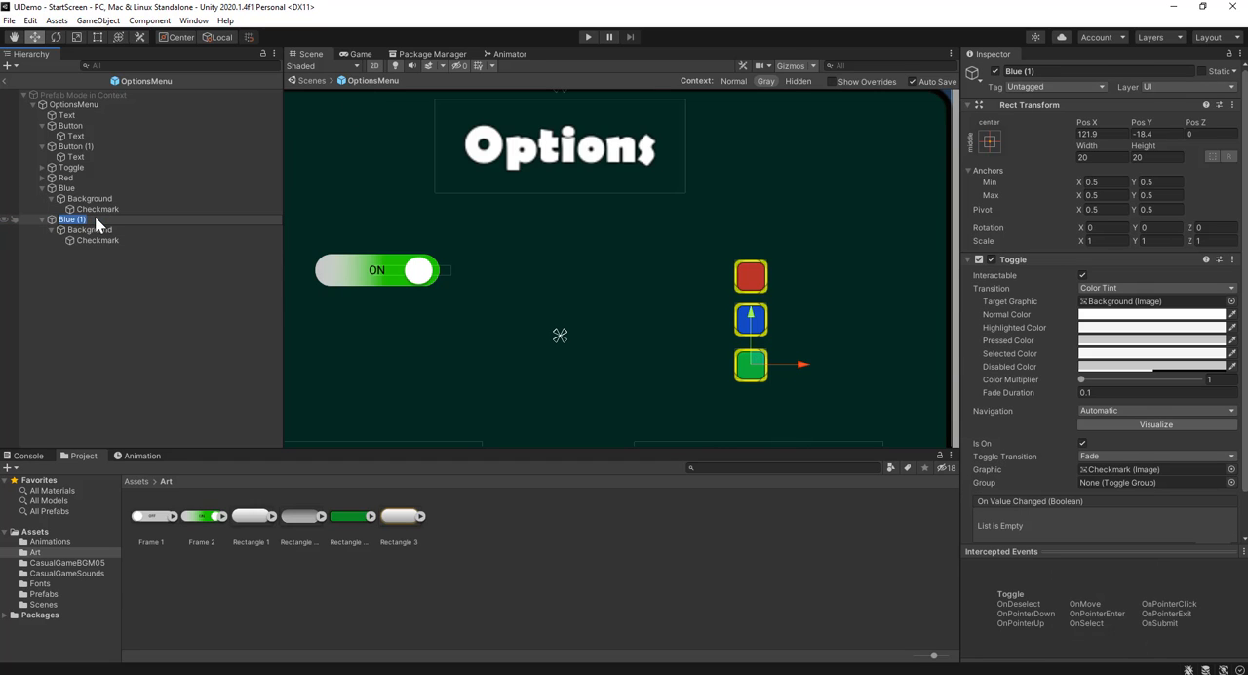
text(Green)
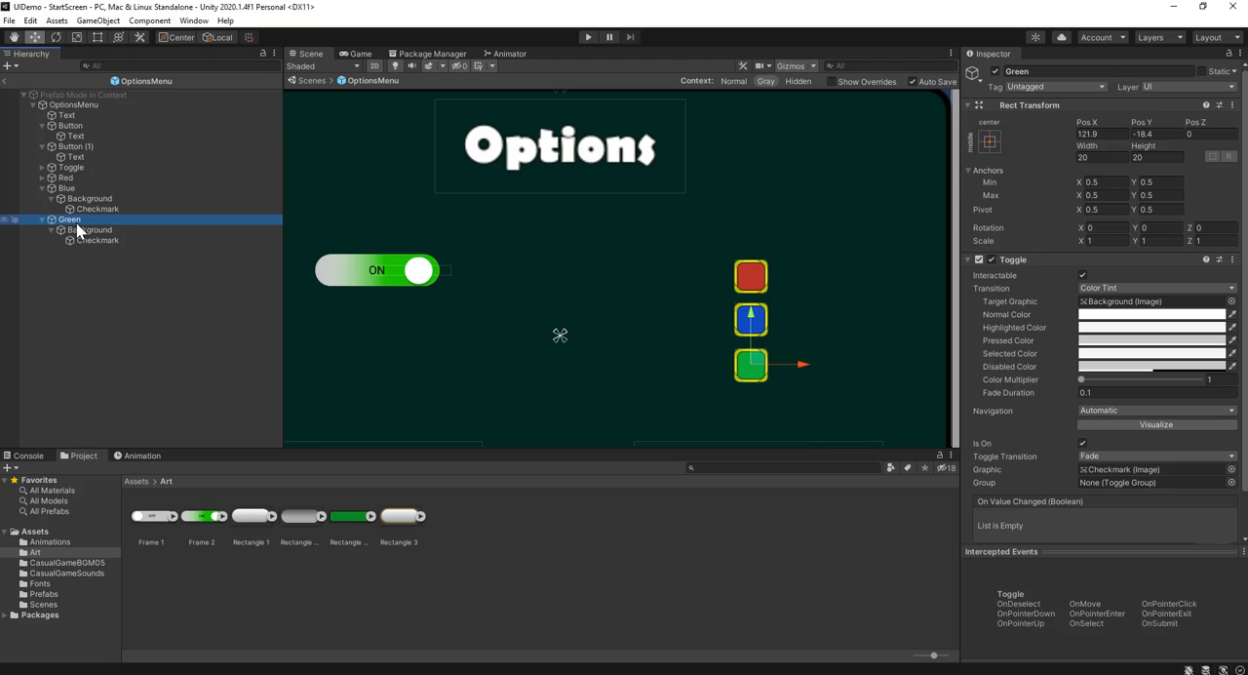
click(41, 219)
click(40, 188)
click(84, 244)
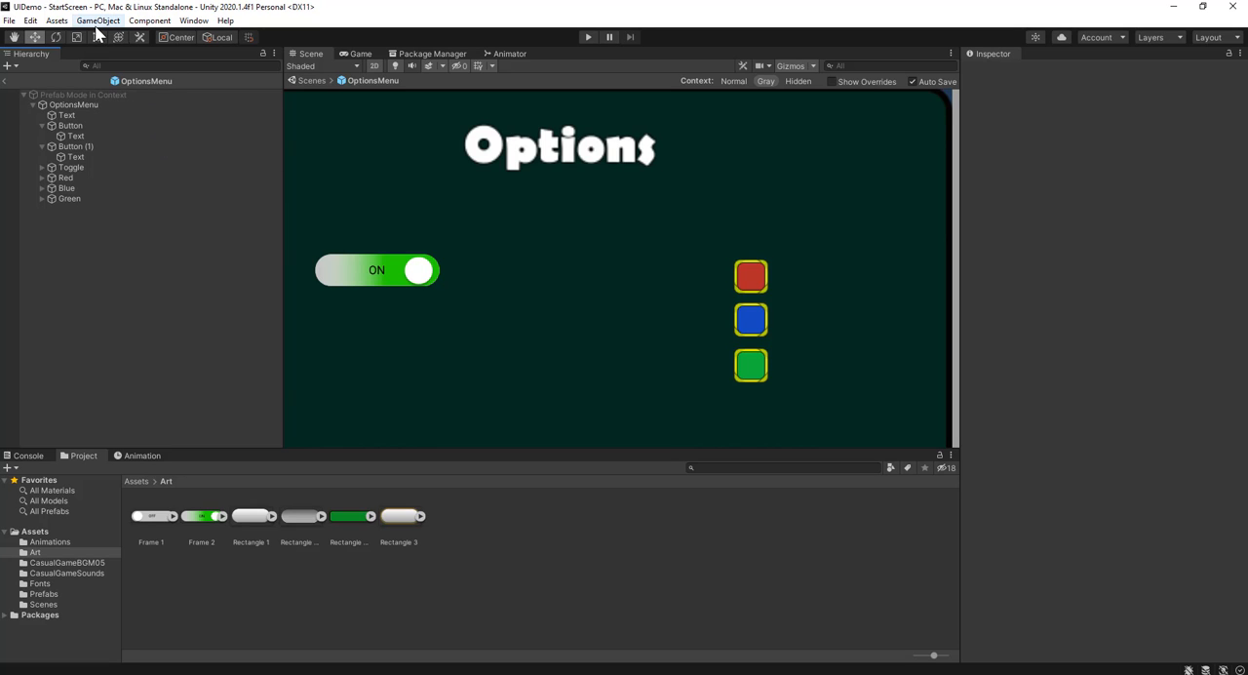
Create an empty child object under OptionsMenu and add a Toggle Group component to it
click(92, 105)
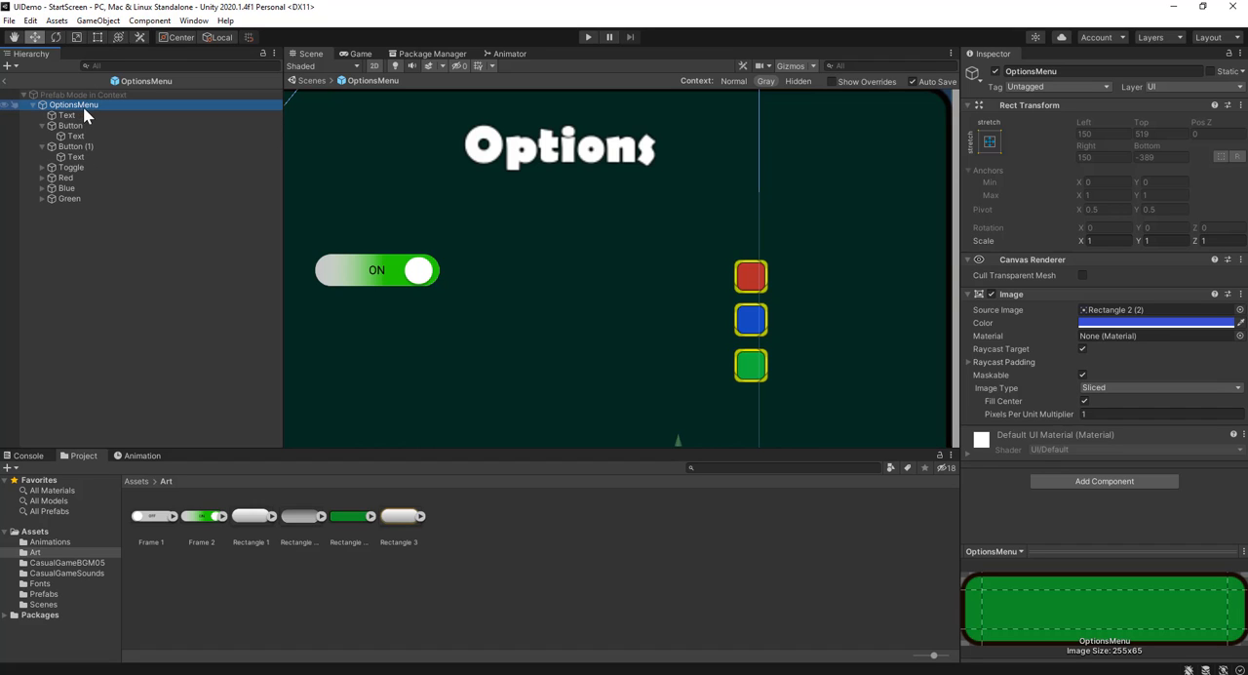
click(98, 20)
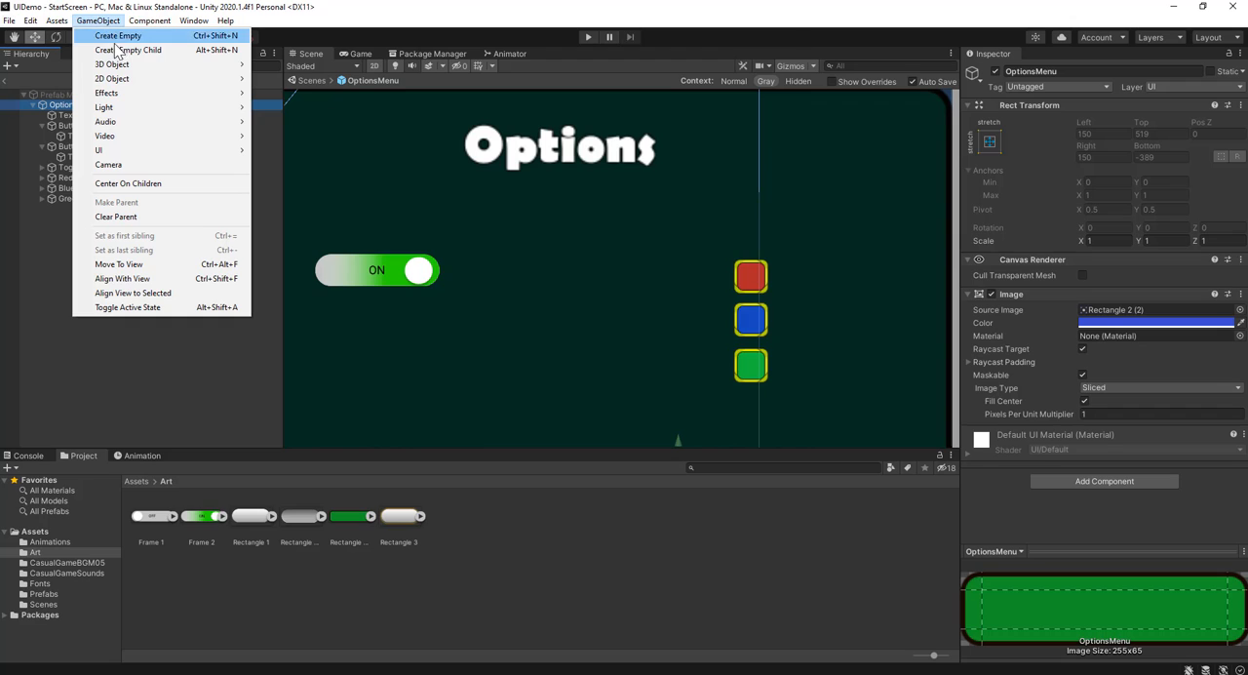
click(119, 50)
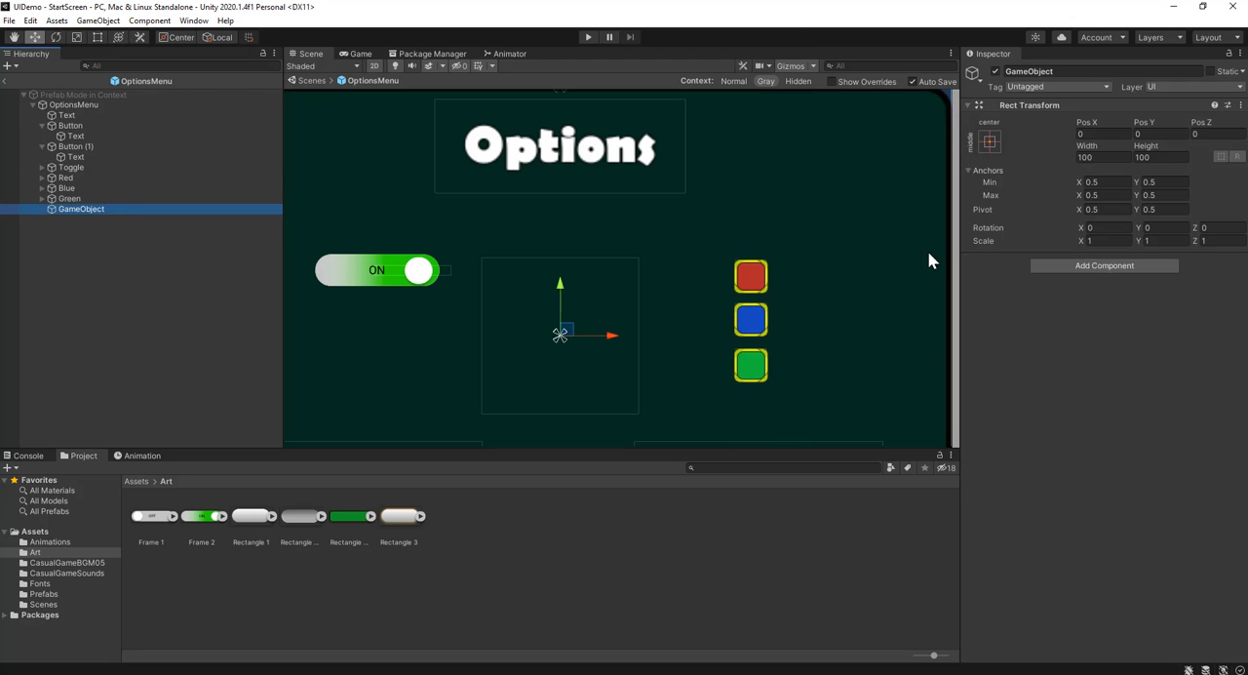
click(1106, 269)
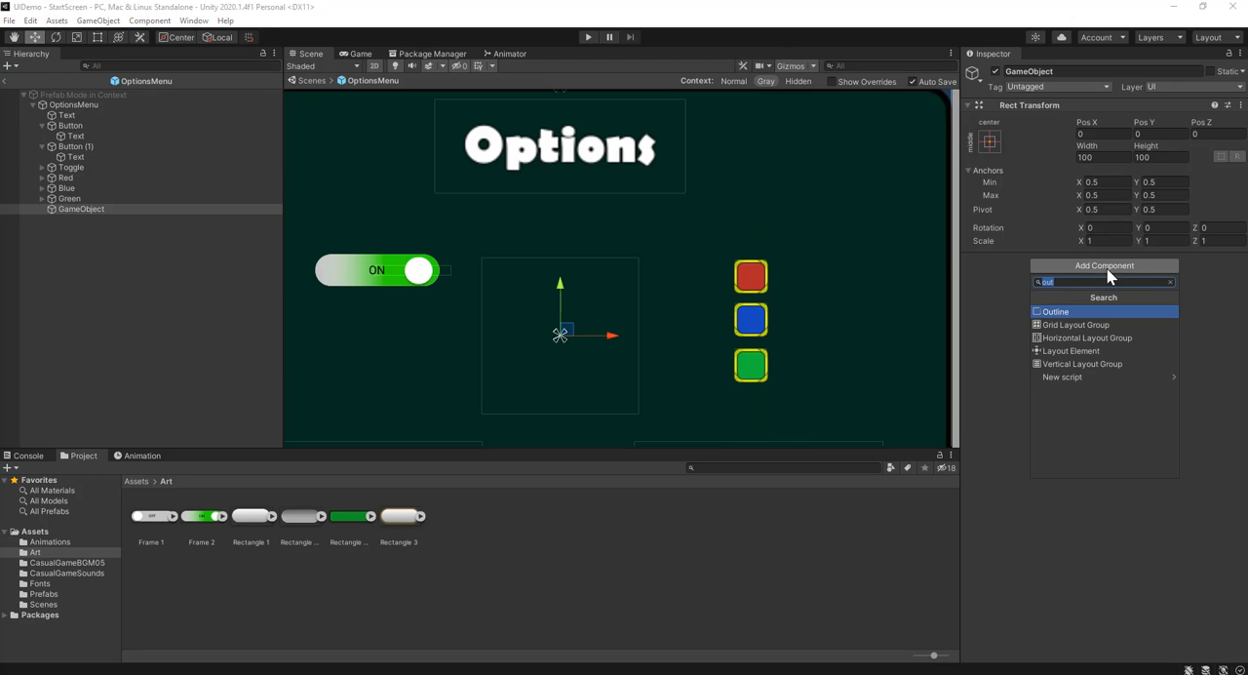
text(togg)
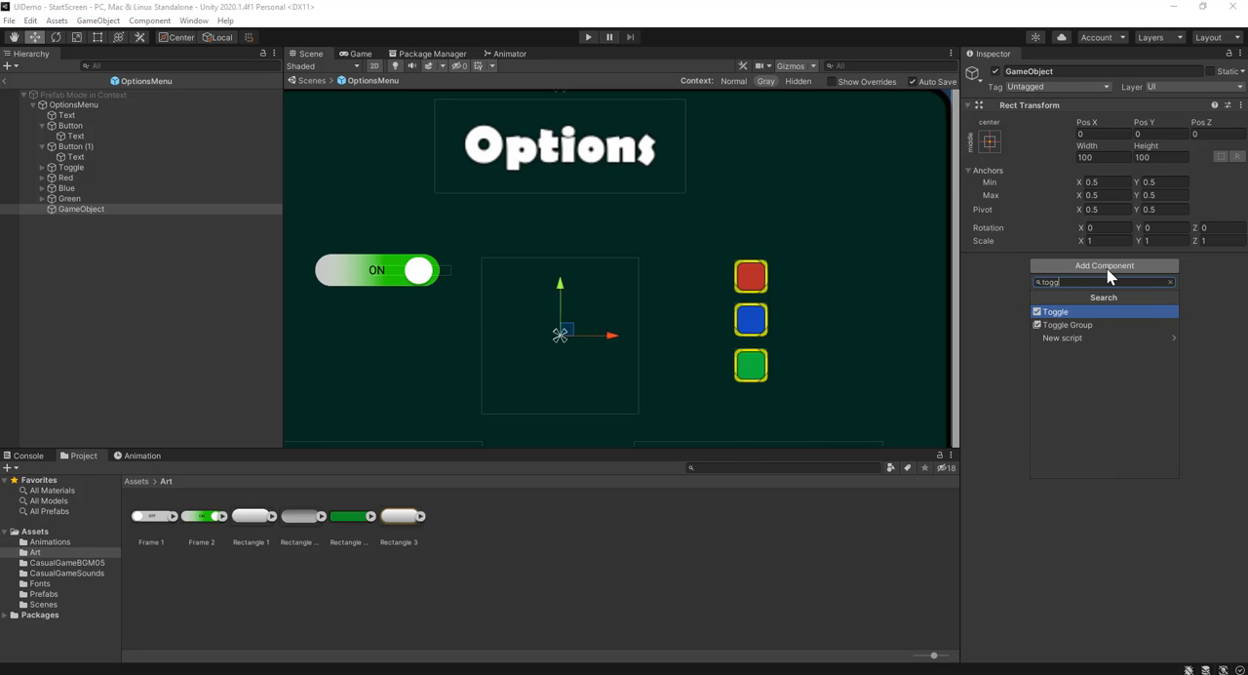
click(1099, 325)
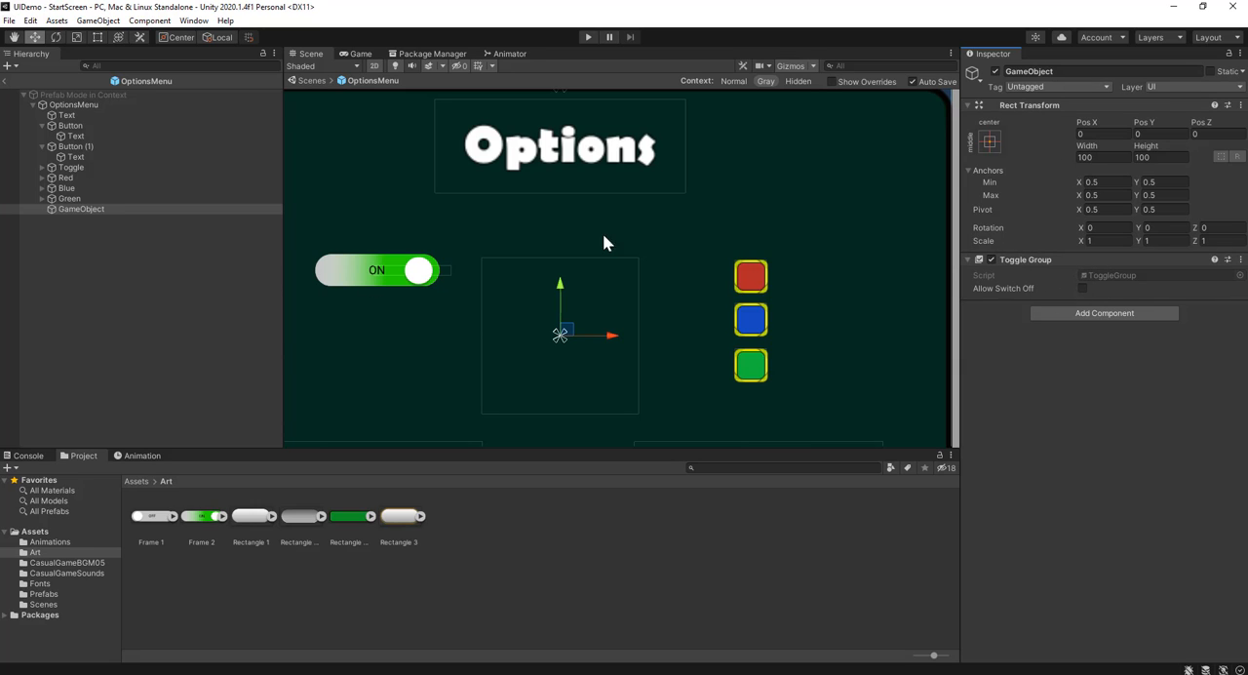
Rename the new toggle group object as ColorToggleGroup
click(1066, 70)
text(ColorToggleGroup)
key(Return)
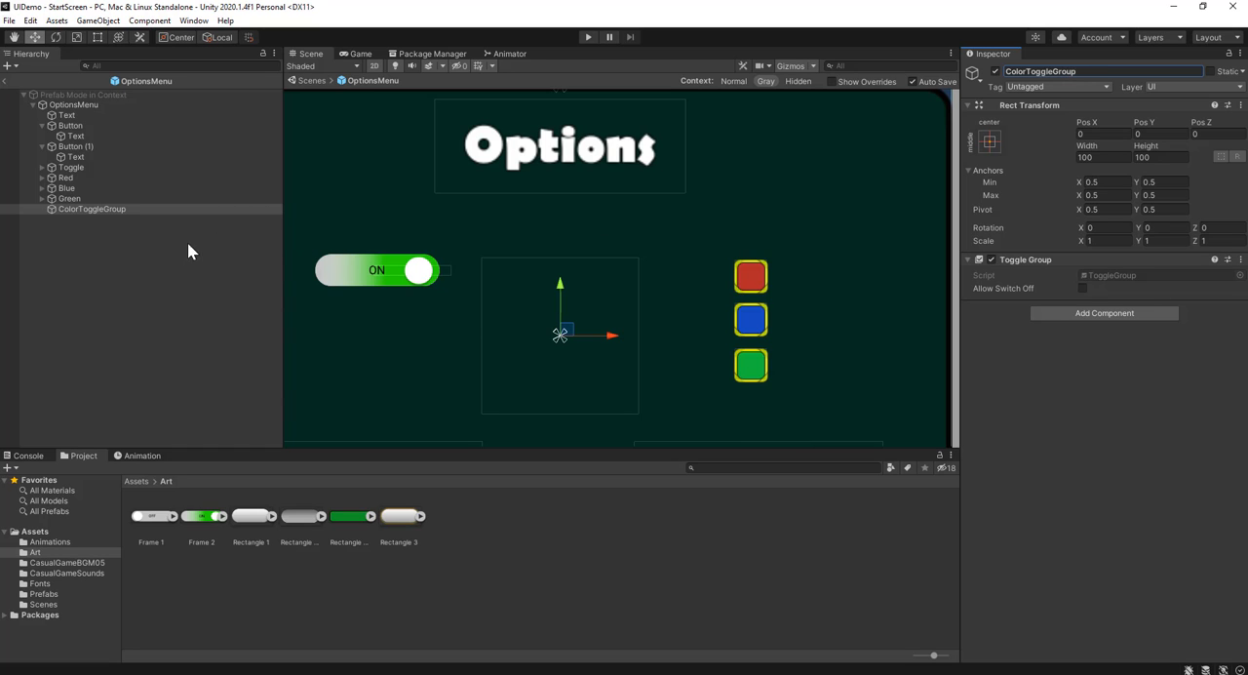
Assign ColorToggleGroup as the Group of the Red, Blue and Green toggles together and check each toggle's assignment
click(98, 177)
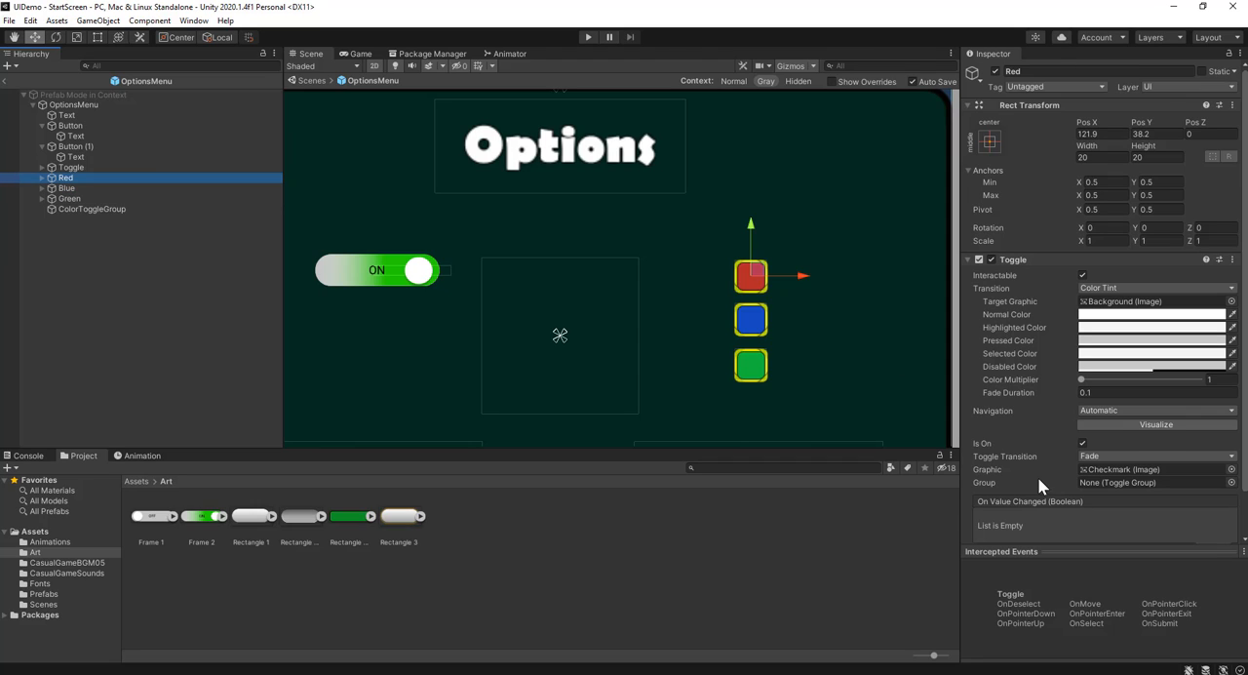
scroll(1039, 484, down, 2)
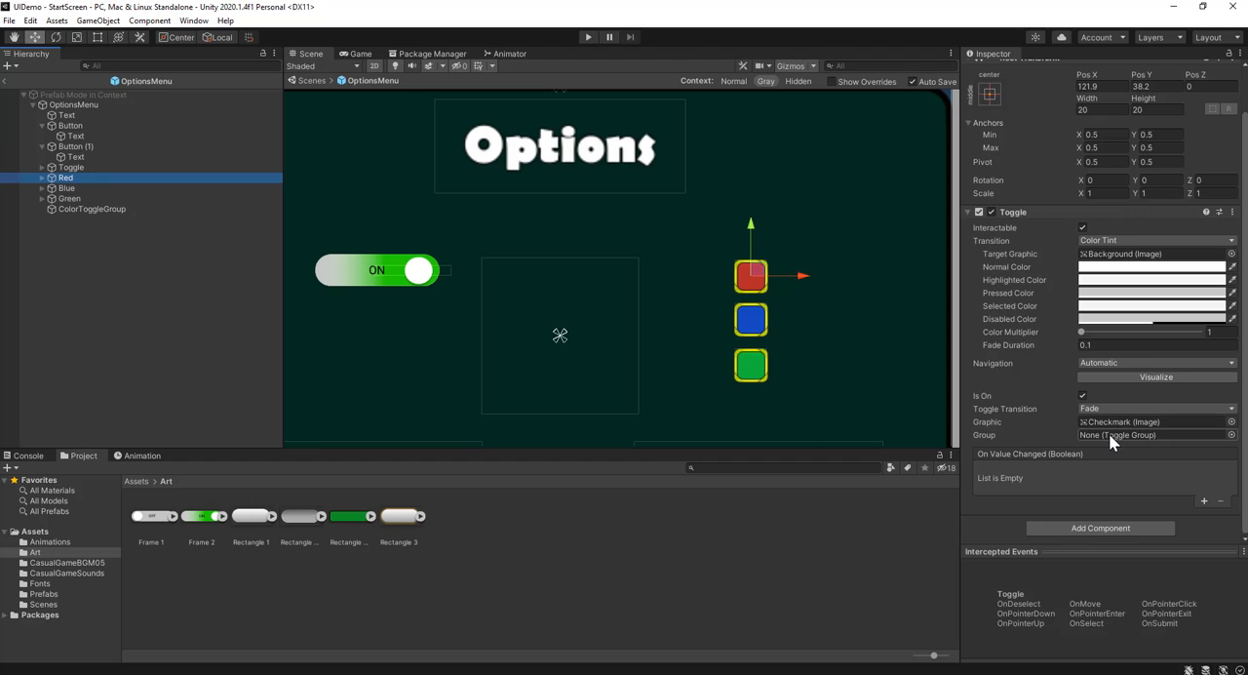
shift+click(72, 198)
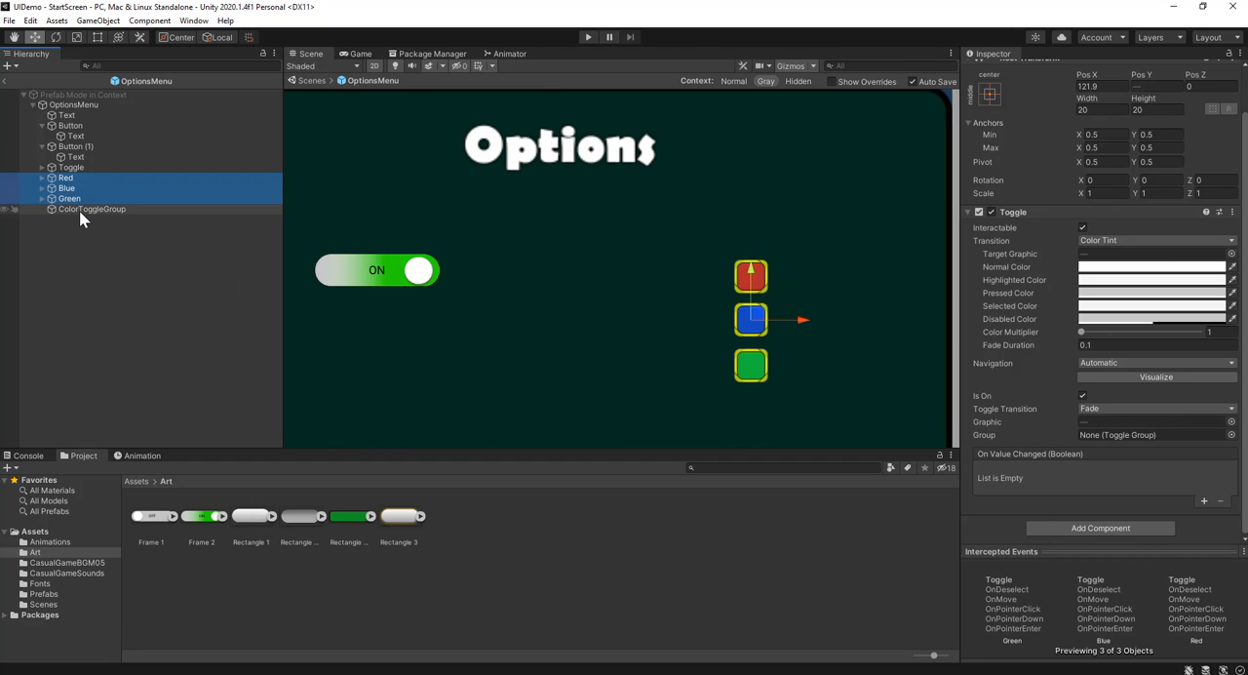
drag(78, 201, 1106, 435)
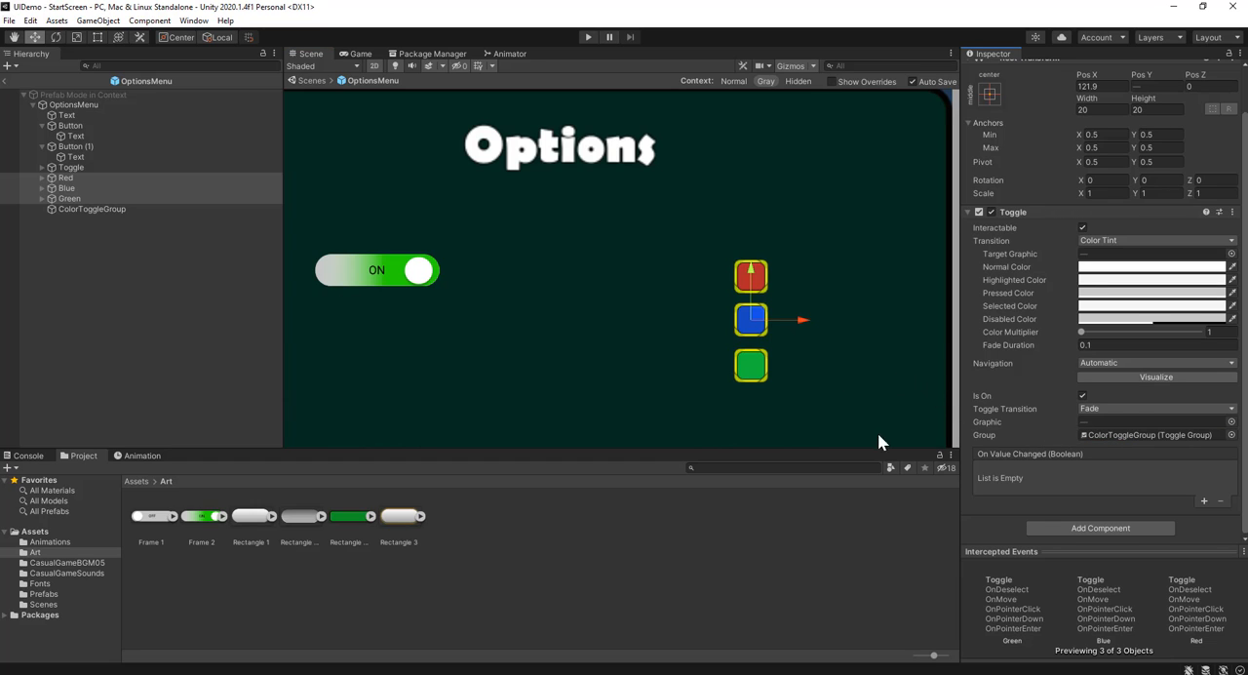
click(90, 178)
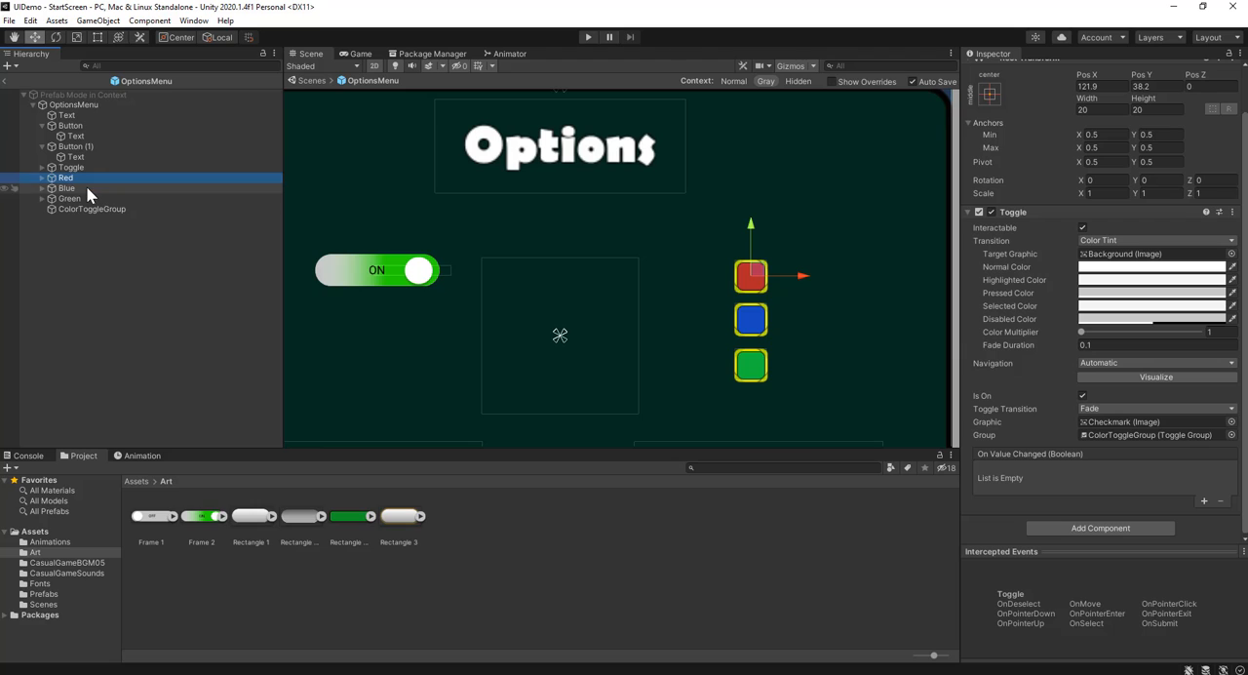
click(87, 187)
click(82, 198)
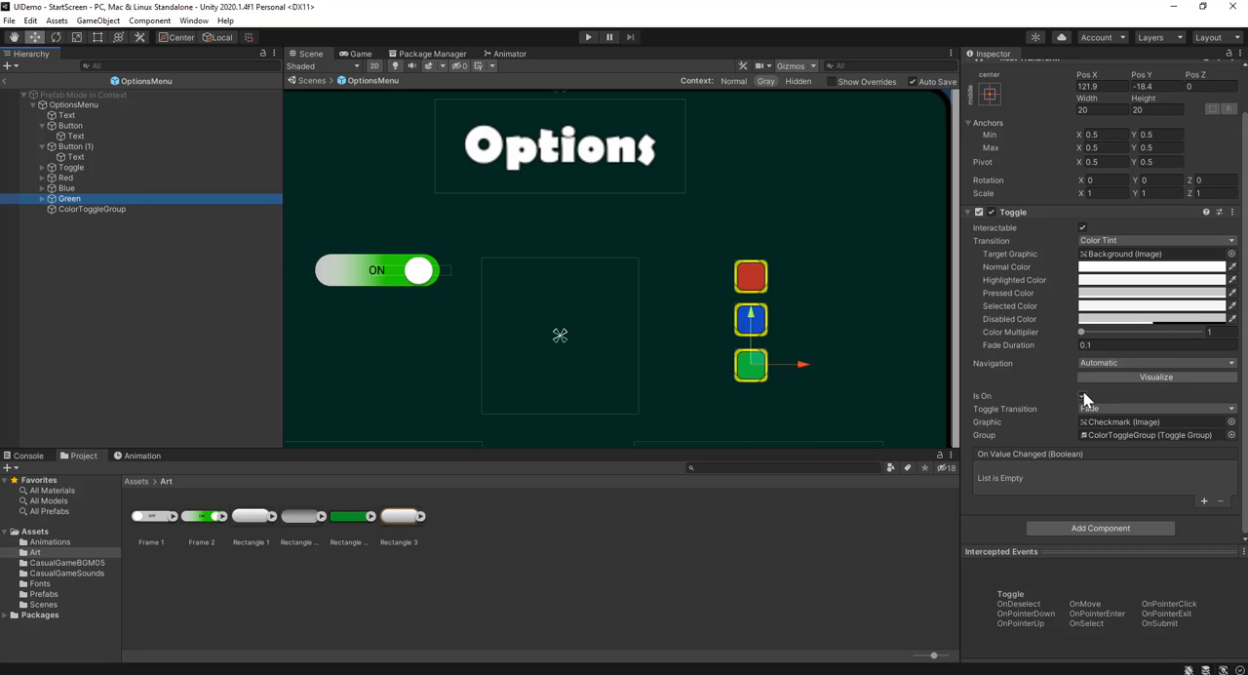
Try to turn off Is On for the Blue and Red toggles
click(103, 191)
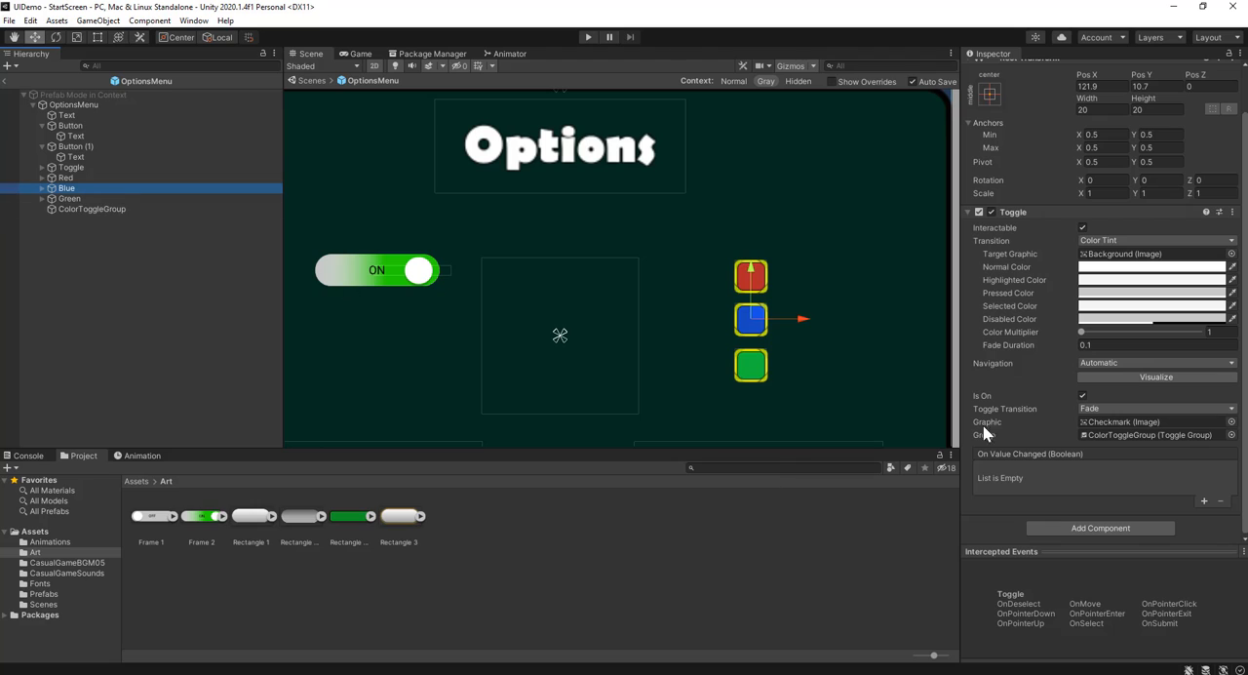
click(1082, 395)
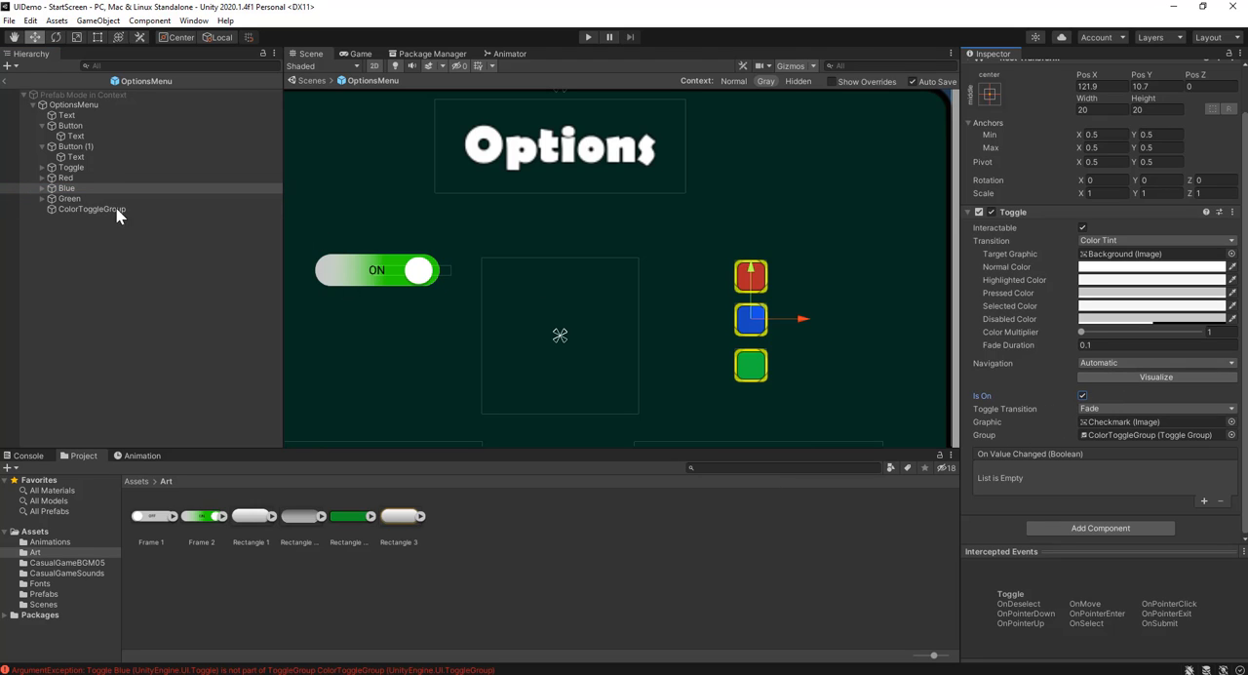
click(97, 179)
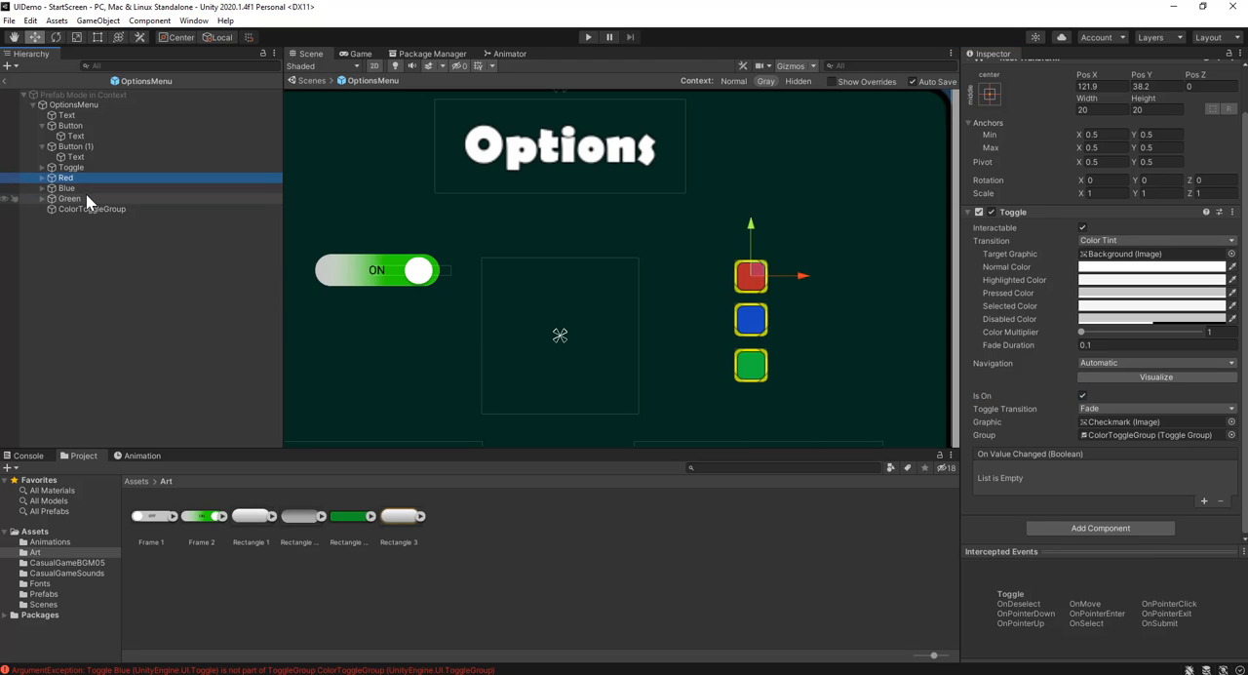
click(89, 199)
click(161, 179)
click(161, 189)
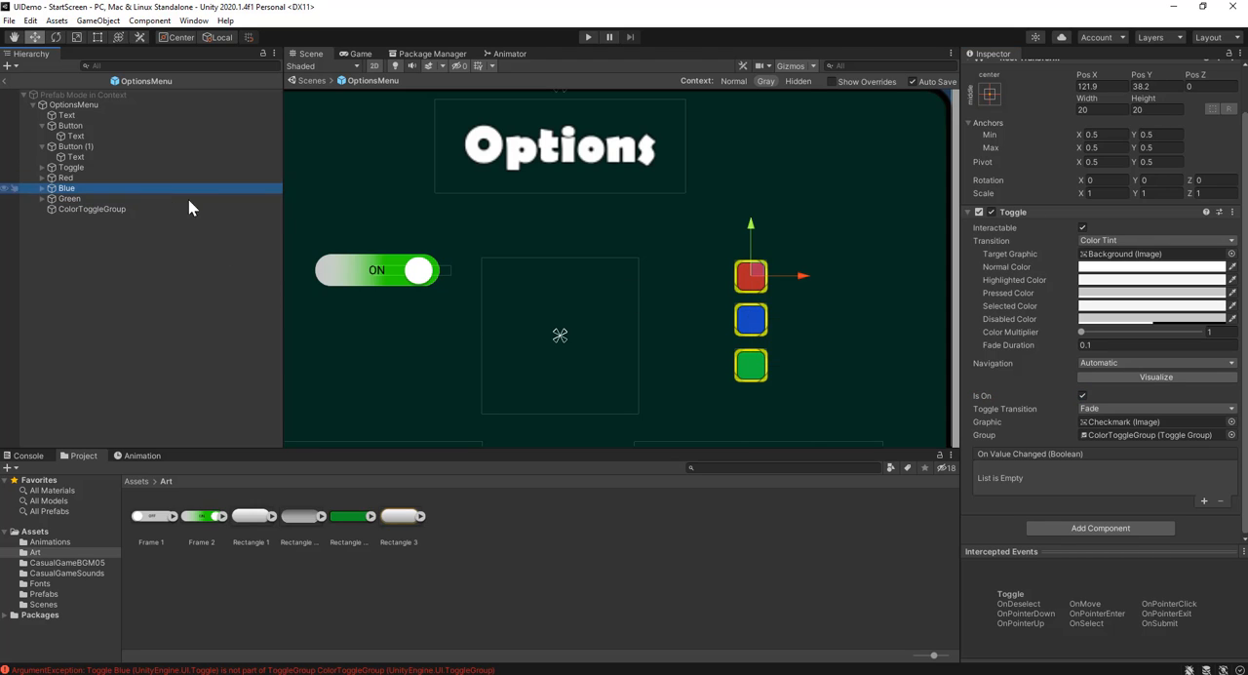
click(1082, 395)
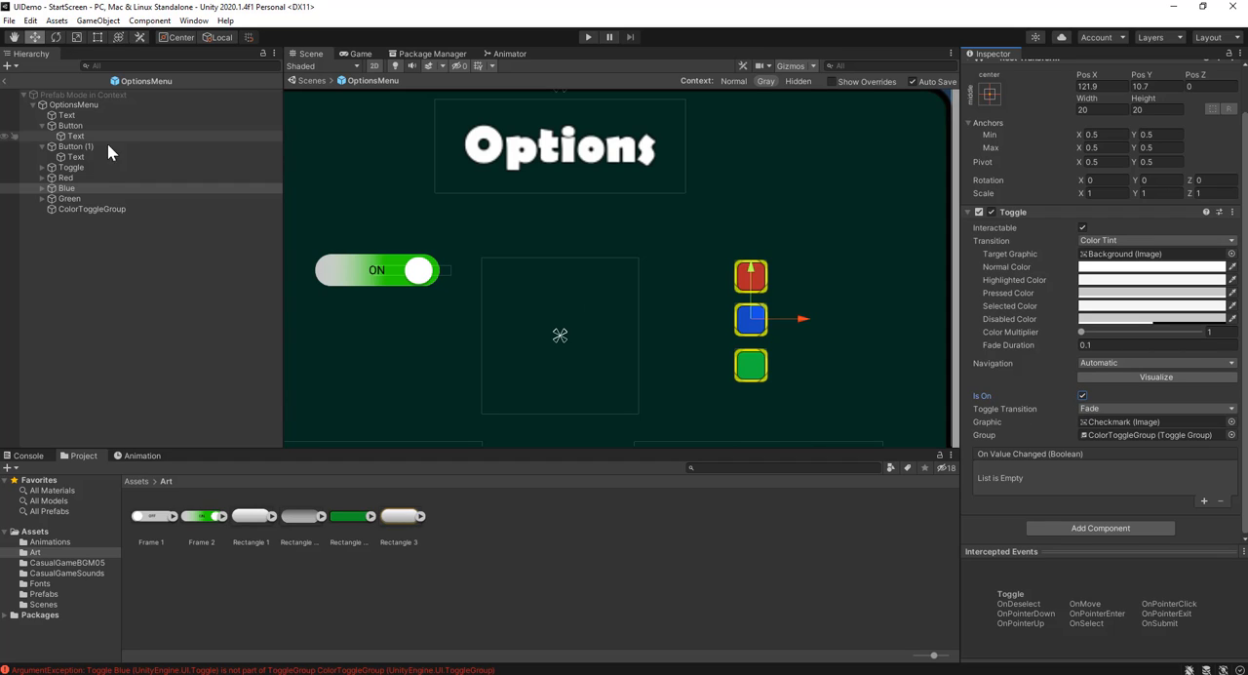
click(90, 178)
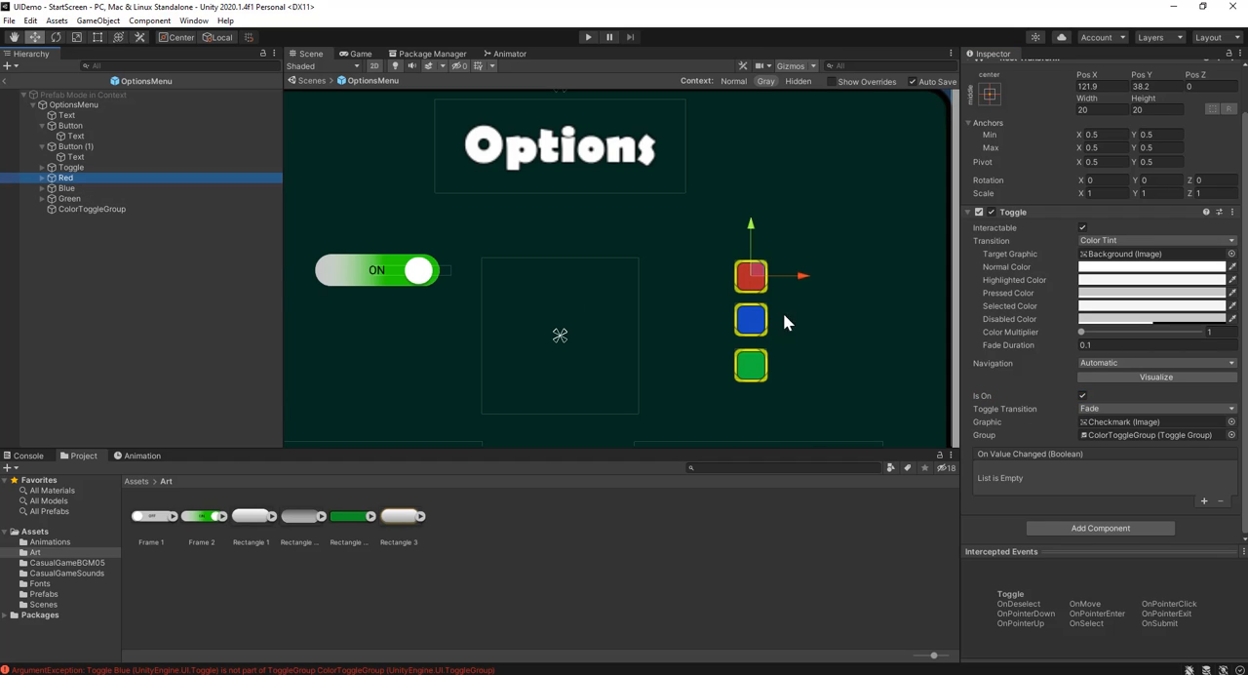
click(1083, 396)
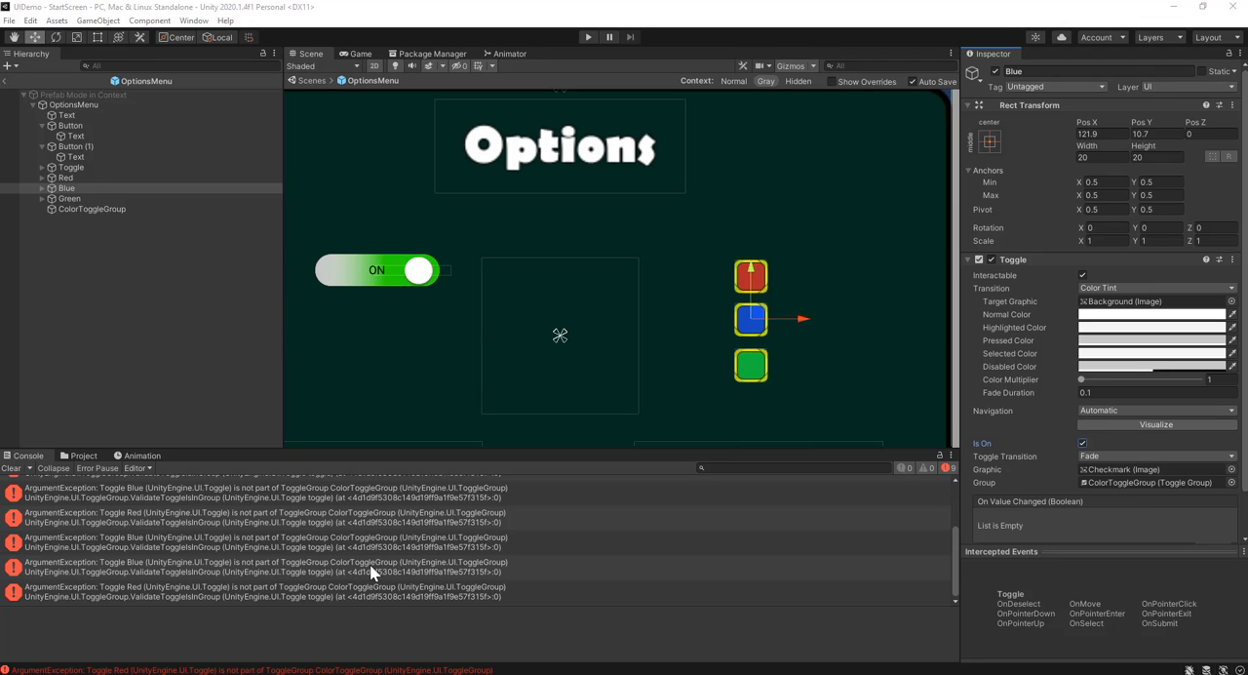
Reassign ColorToggleGroup as the Group of the Blue and Red toggles individually and clear the console errors
click(74, 175)
click(75, 189)
drag(98, 206, 1099, 481)
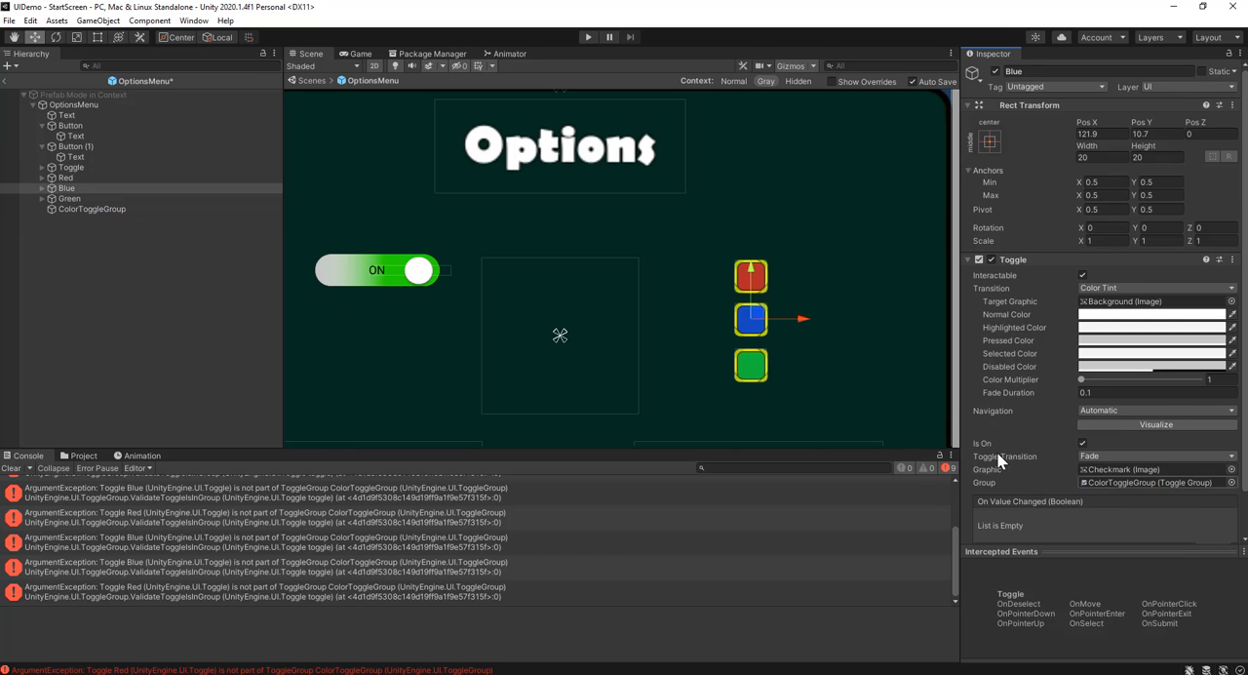
click(128, 176)
drag(90, 211, 1176, 482)
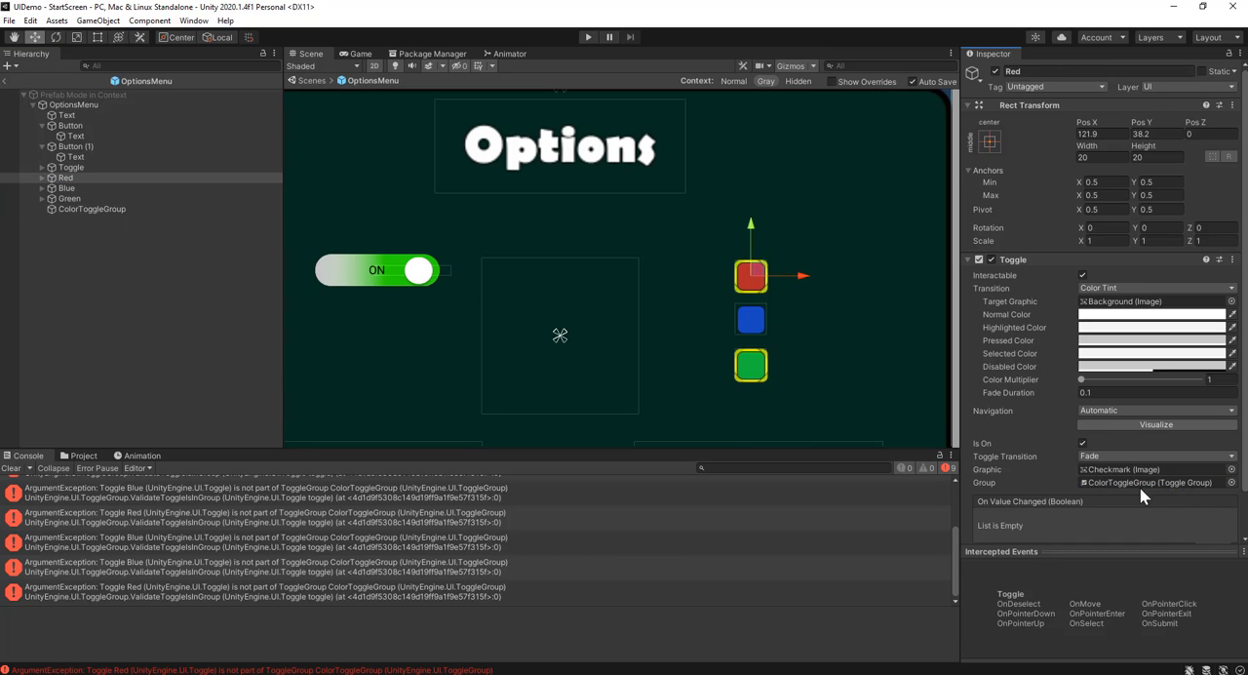
click(10, 469)
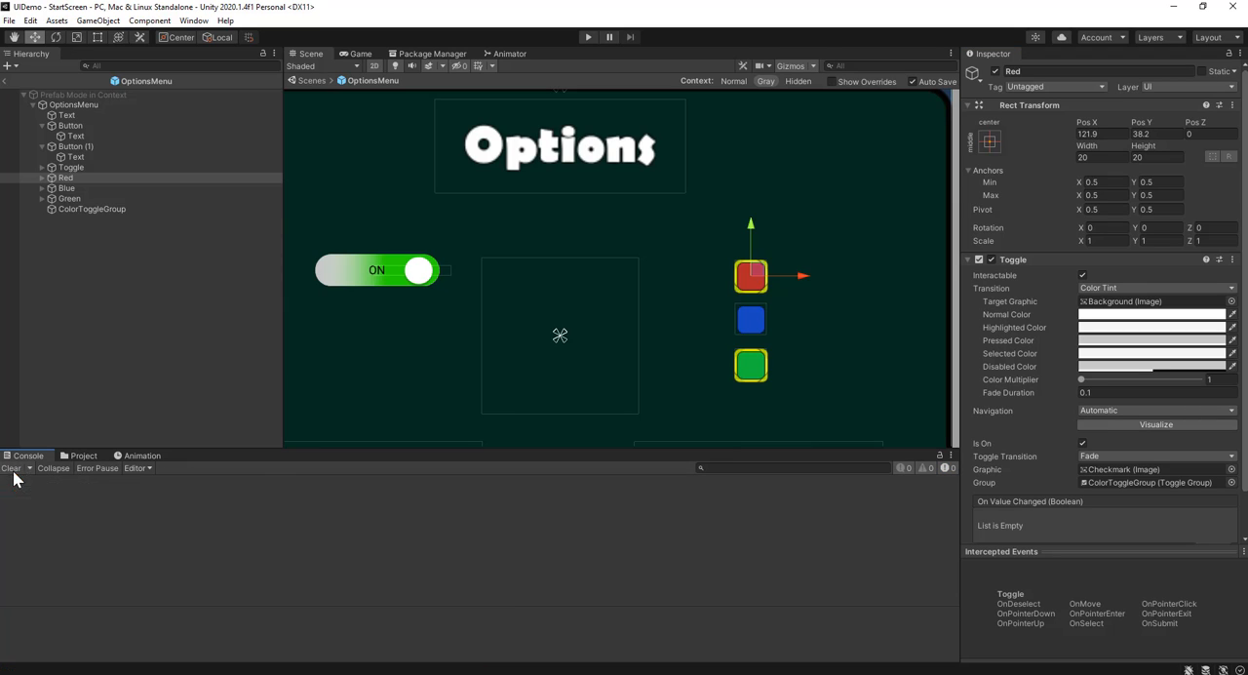
Try to turn off Is On for the Green toggle and turn it on for the Red toggle
click(78, 190)
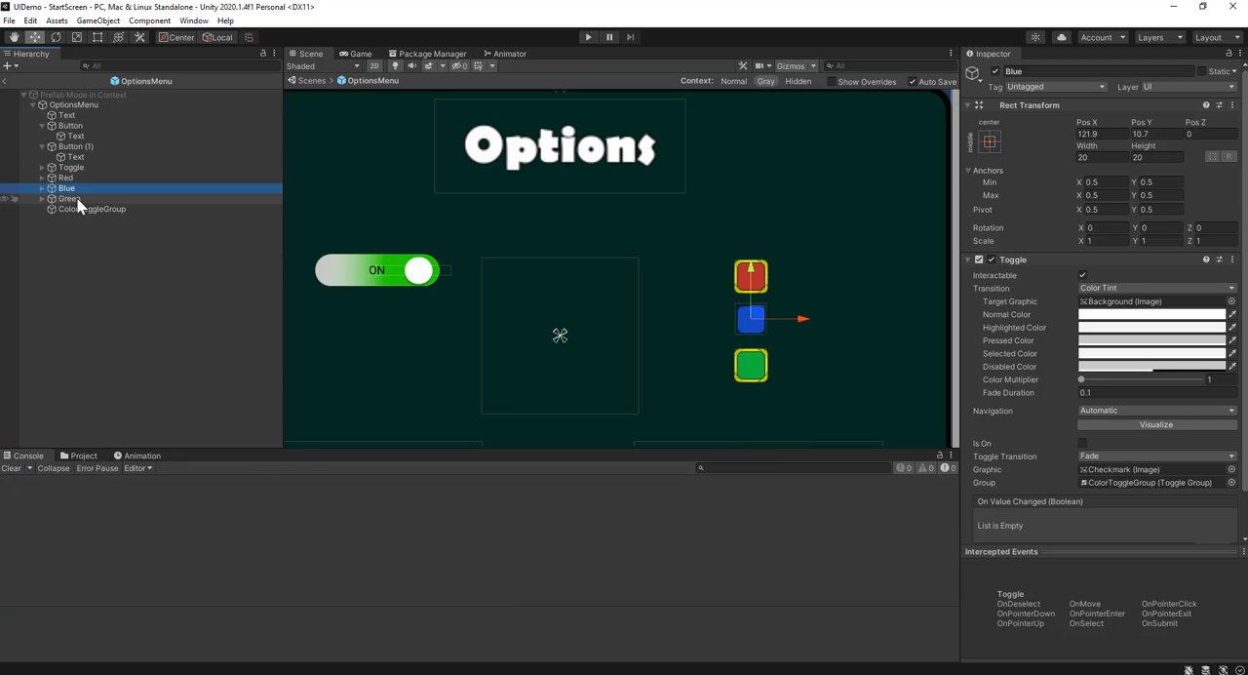
click(77, 198)
click(1082, 444)
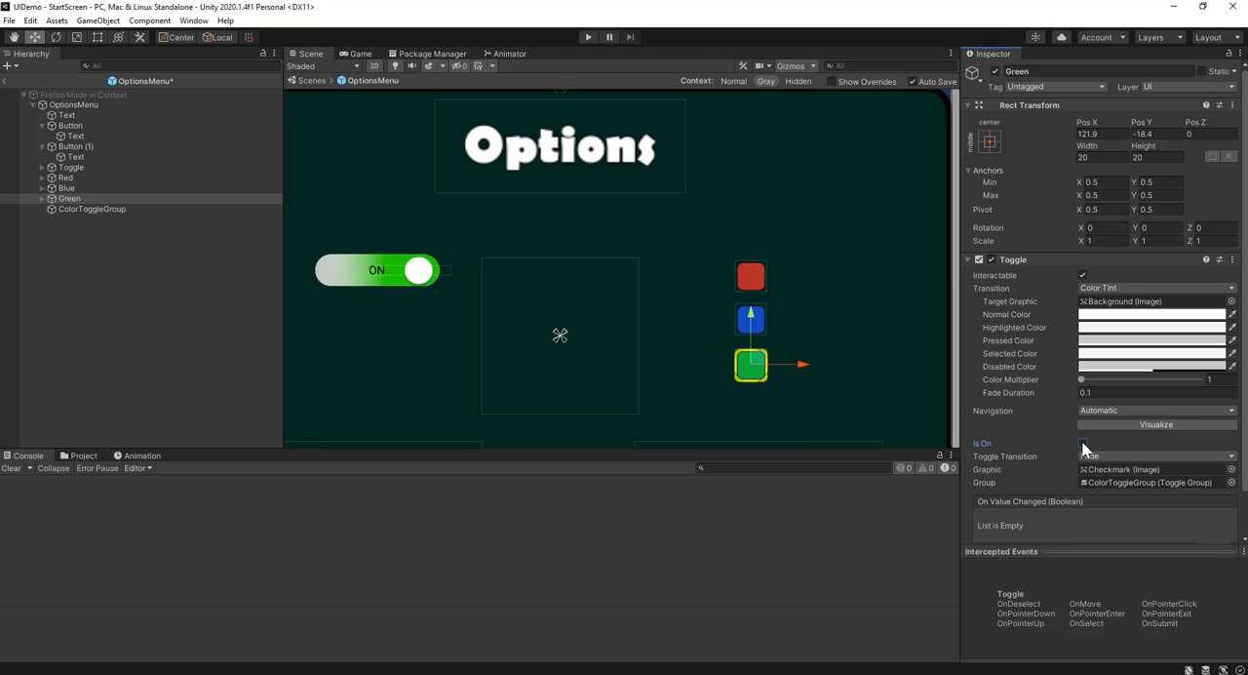
click(82, 178)
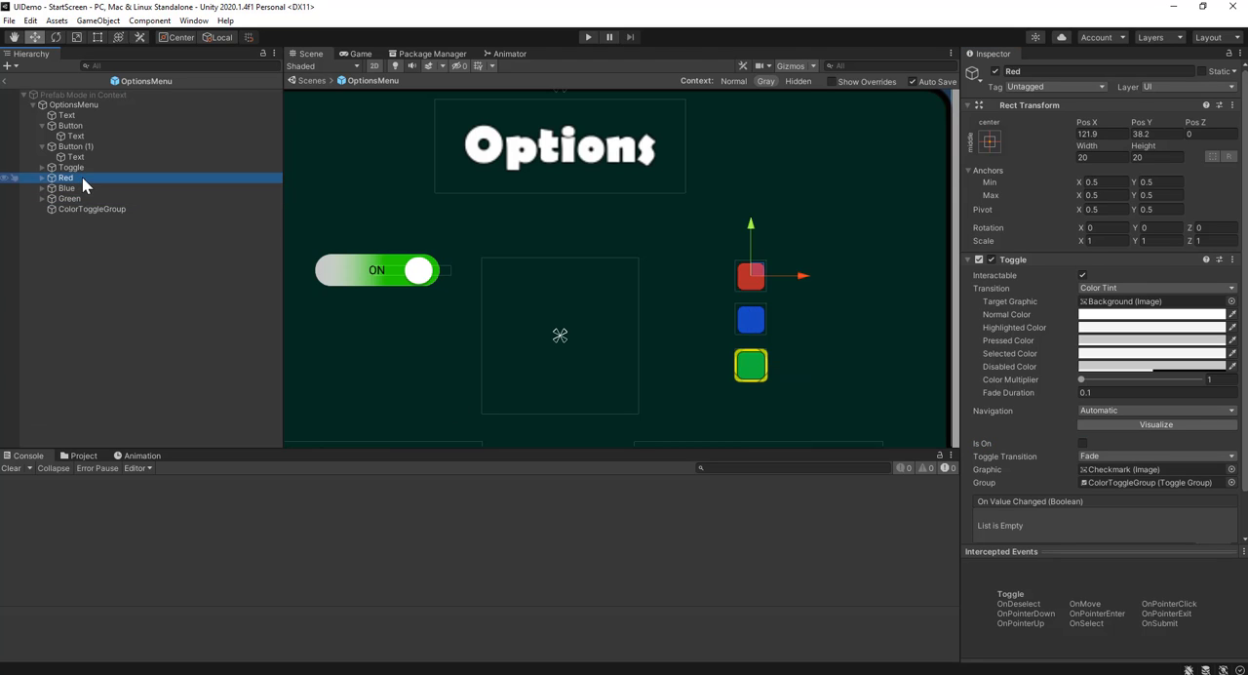
click(1082, 444)
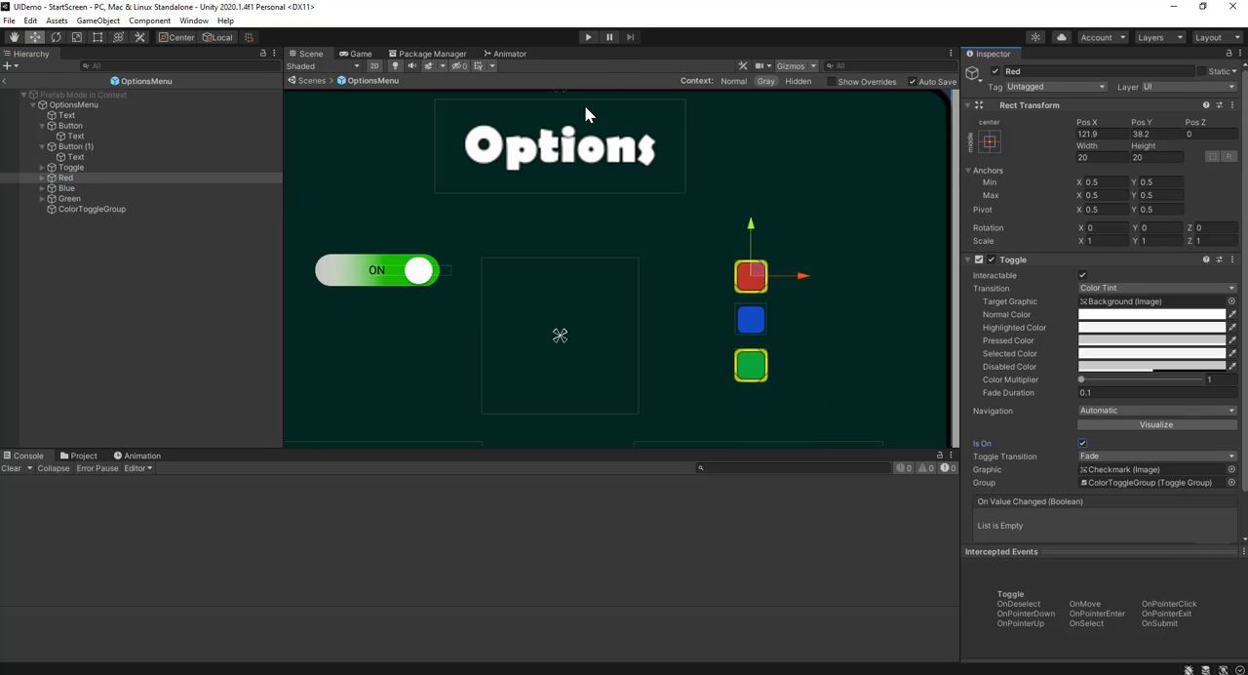
Run the game and test in the options menu that switching between the red, blue and green toggles keeps one selected
click(588, 39)
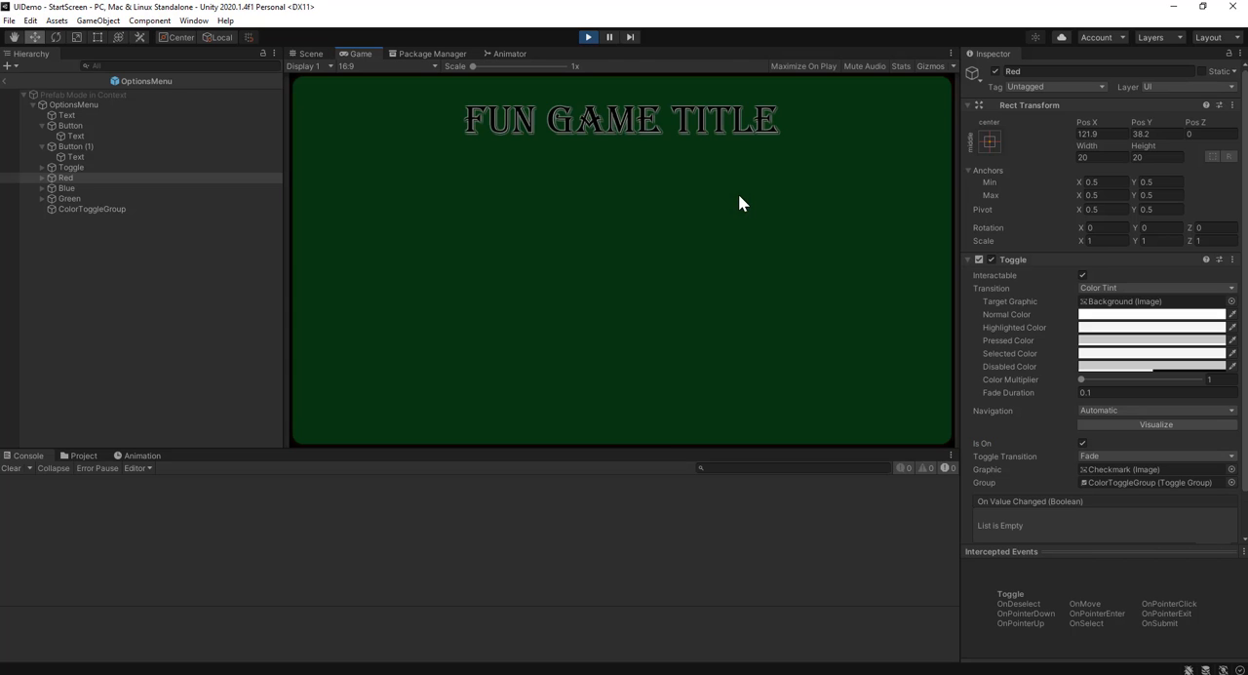
click(597, 274)
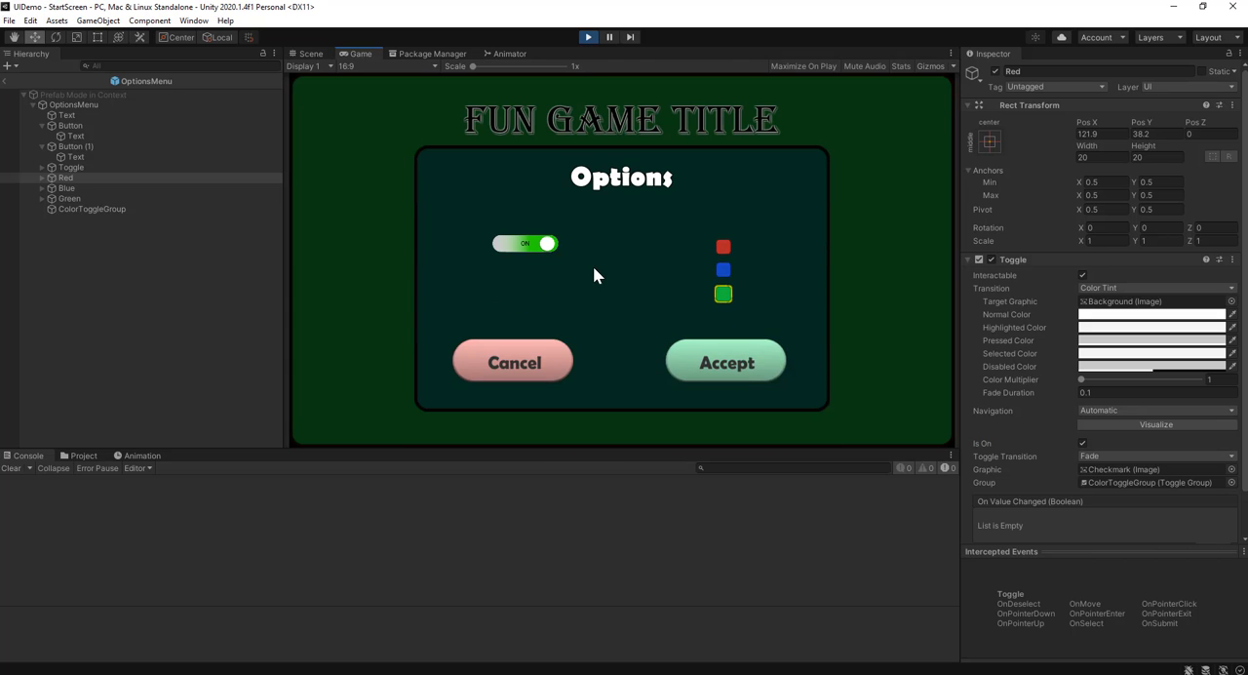
click(723, 271)
click(723, 293)
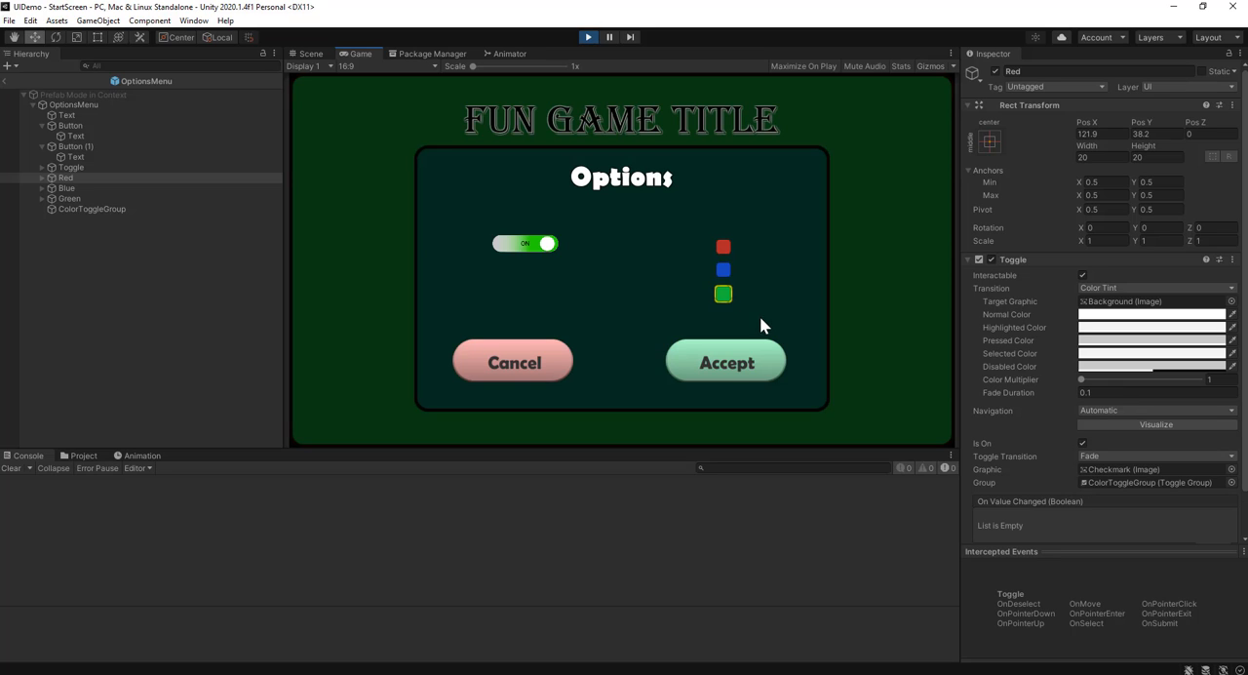
click(722, 270)
click(723, 293)
click(723, 248)
click(722, 268)
click(722, 247)
click(588, 37)
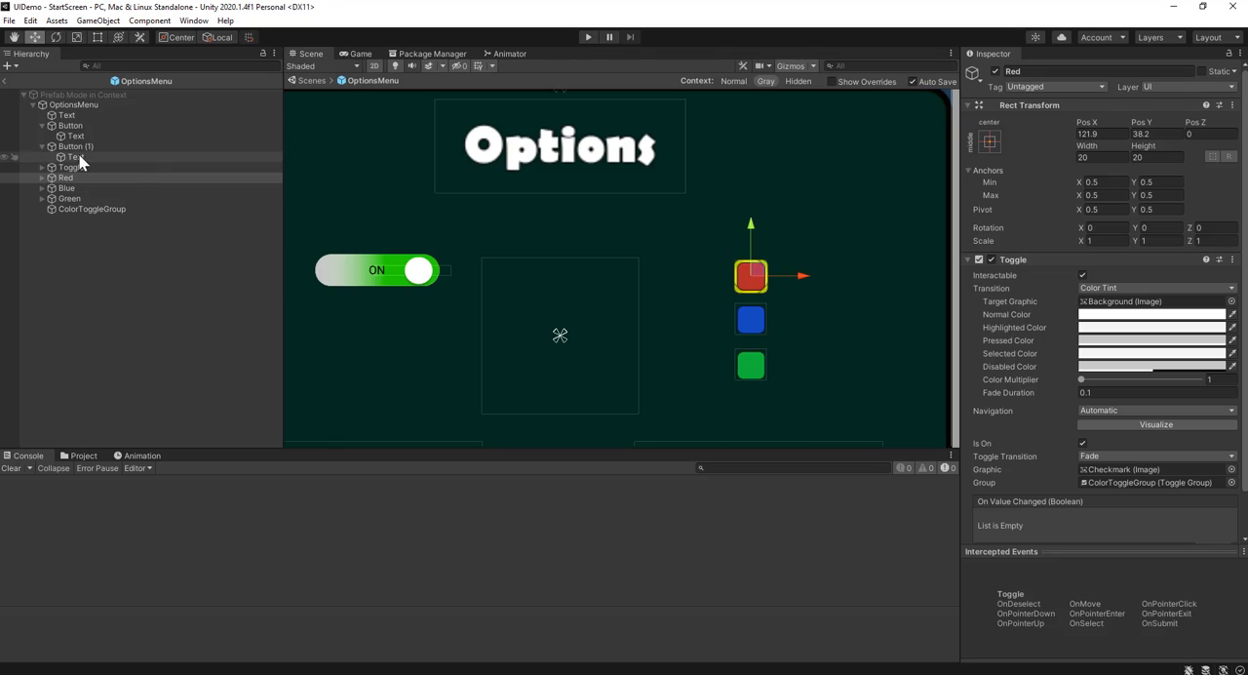
Create a C# script named CharacterChanger in the project's Assets folder
click(68, 177)
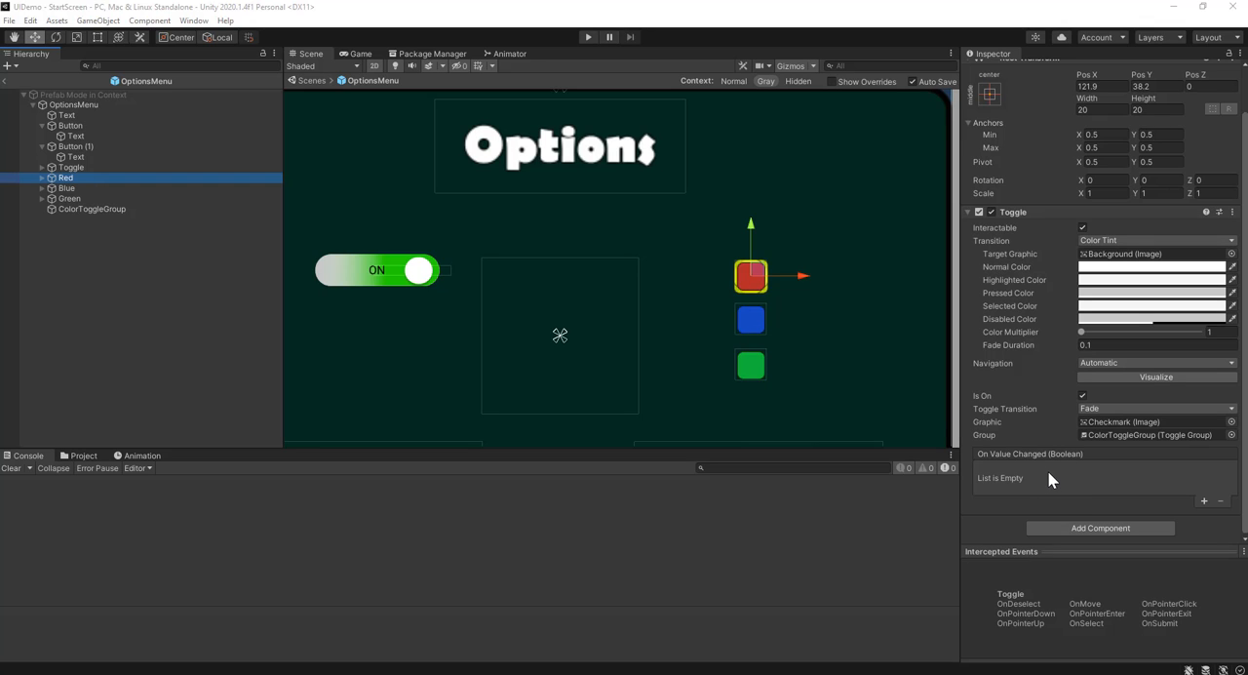
click(74, 455)
click(134, 481)
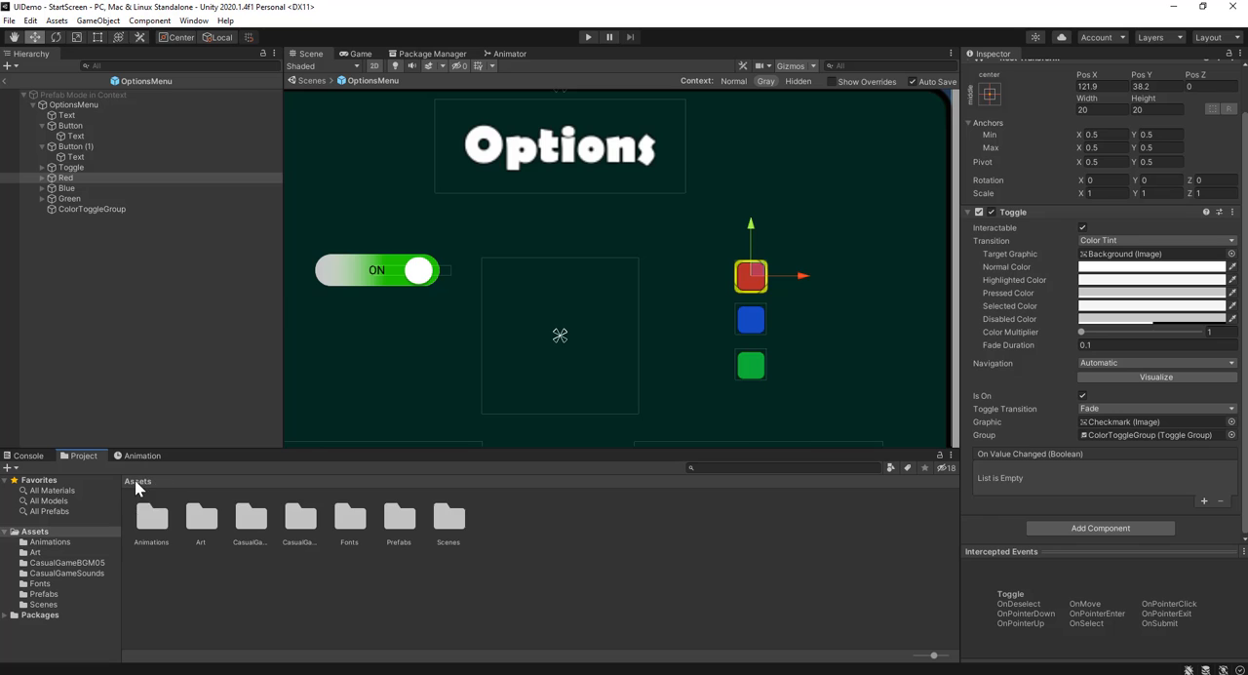
right_click(521, 529)
mouse_move(682, 189)
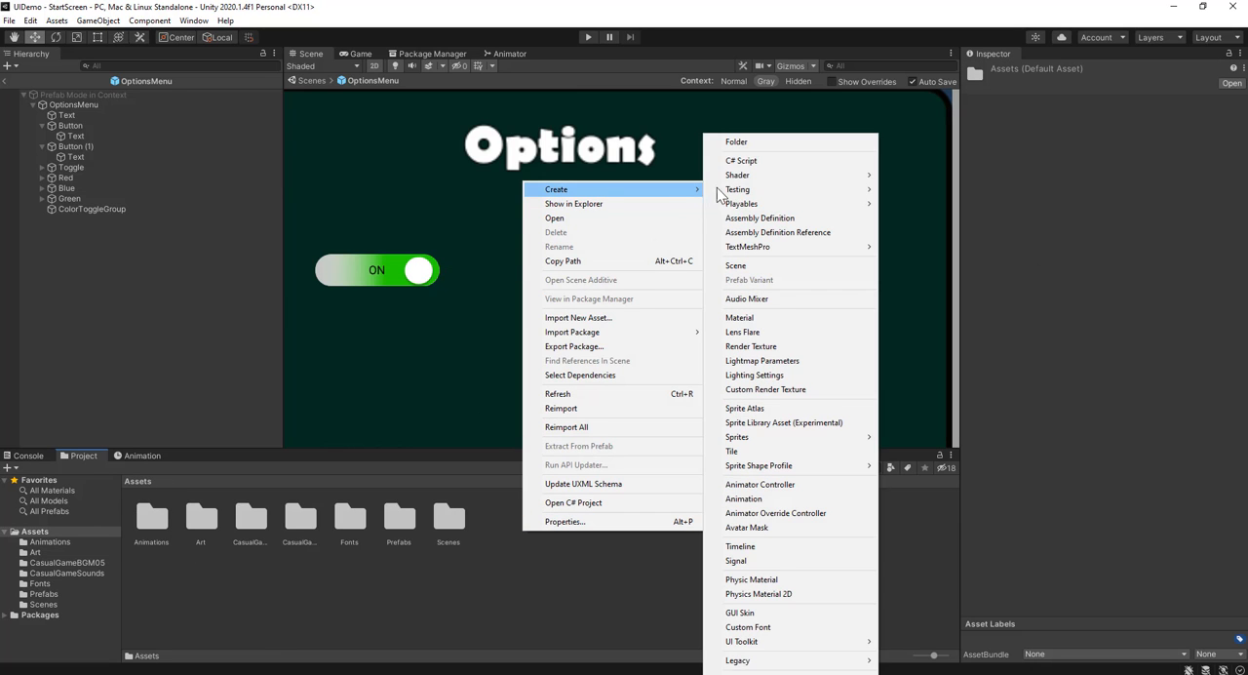
click(766, 161)
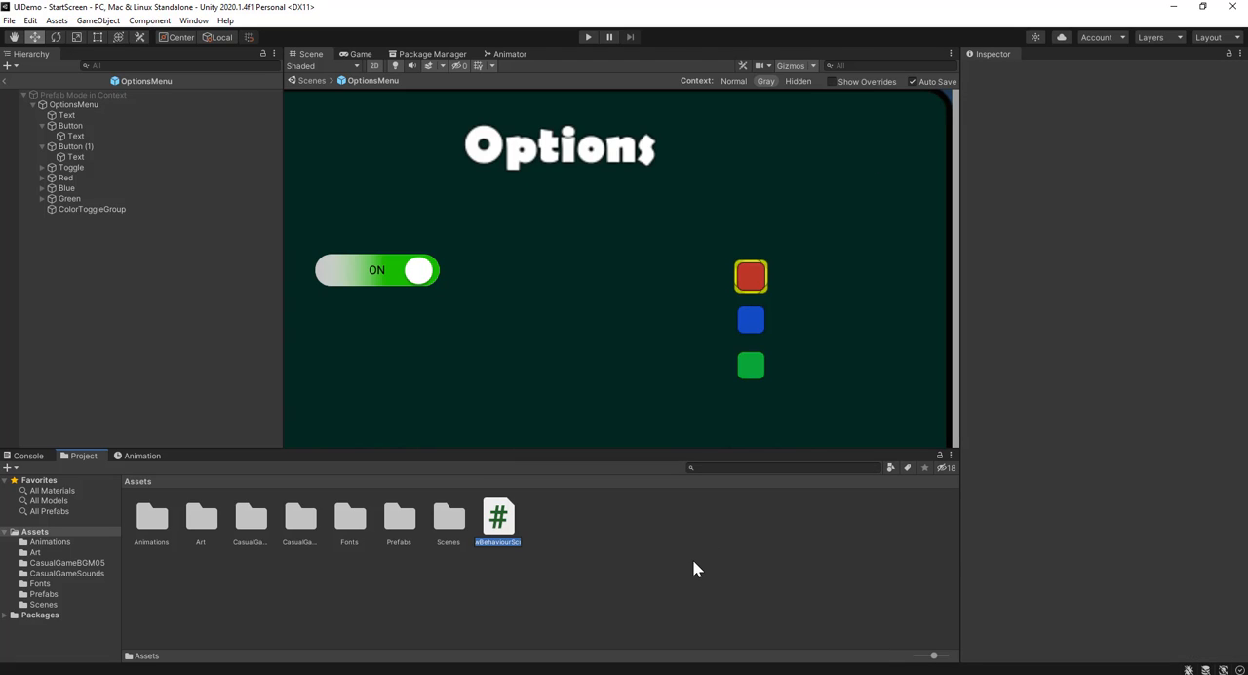
text(Character)
text(Changer)
key(Return)
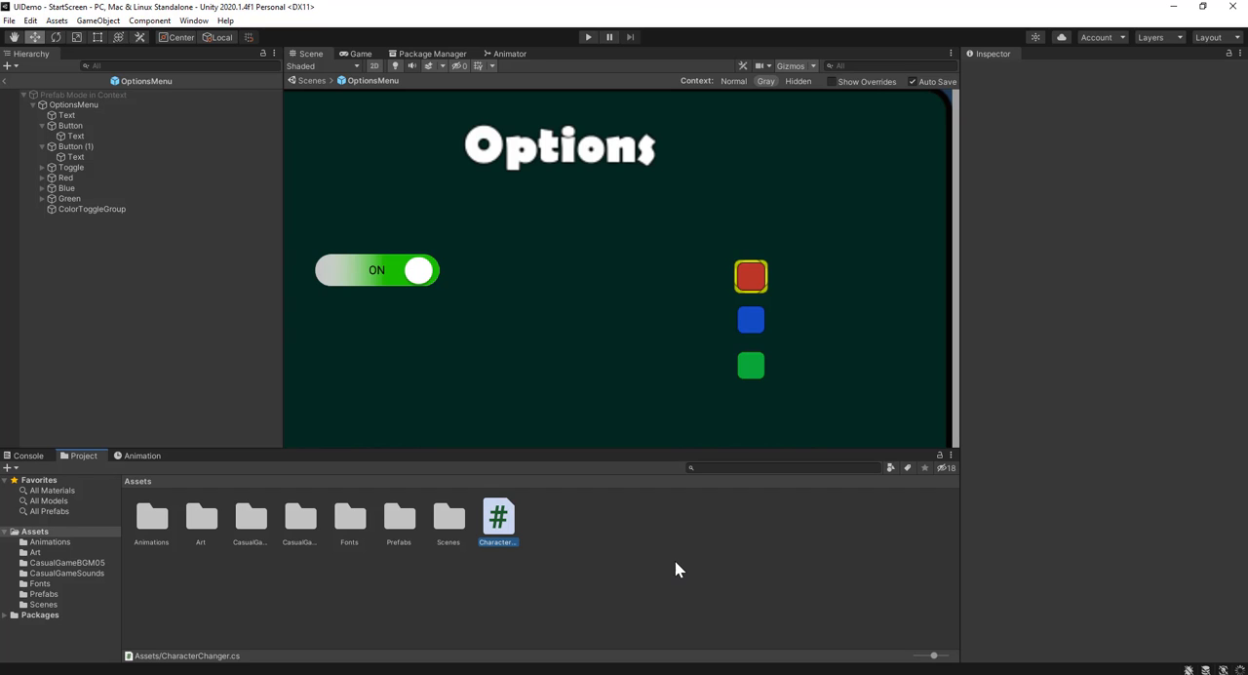
Open the CharacterChanger script in Visual Studio and delete its default Start and Update methods with their comments
double_click(503, 520)
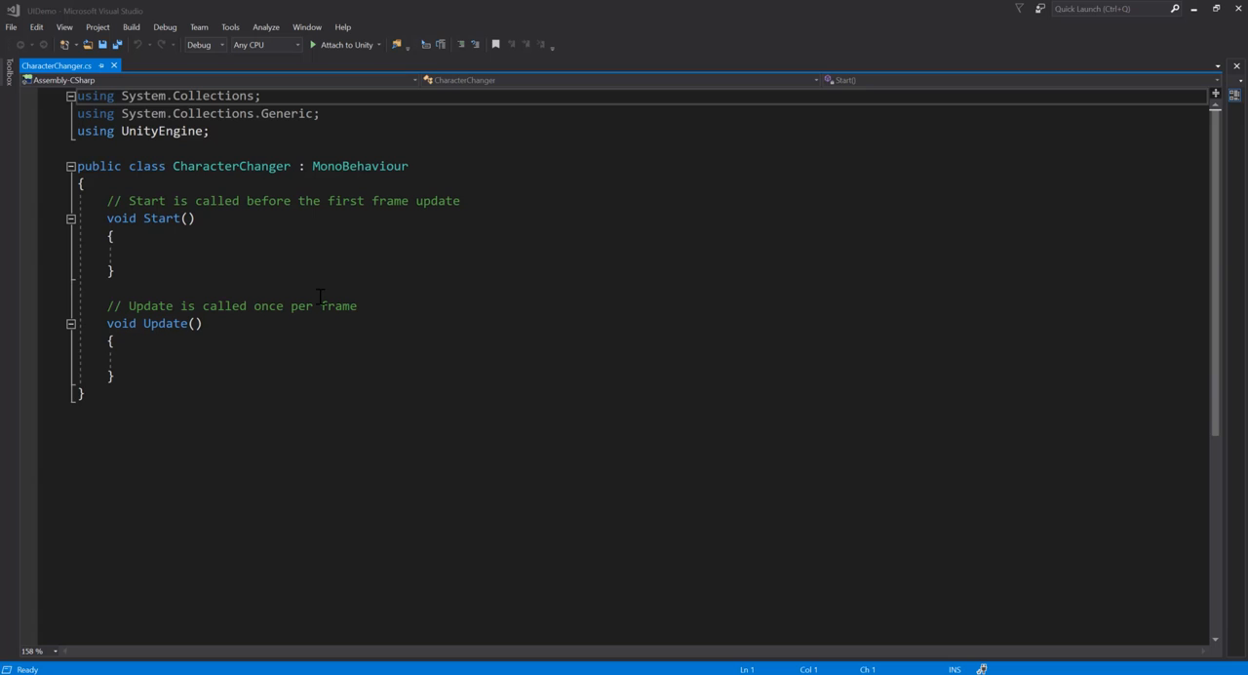
click(149, 372)
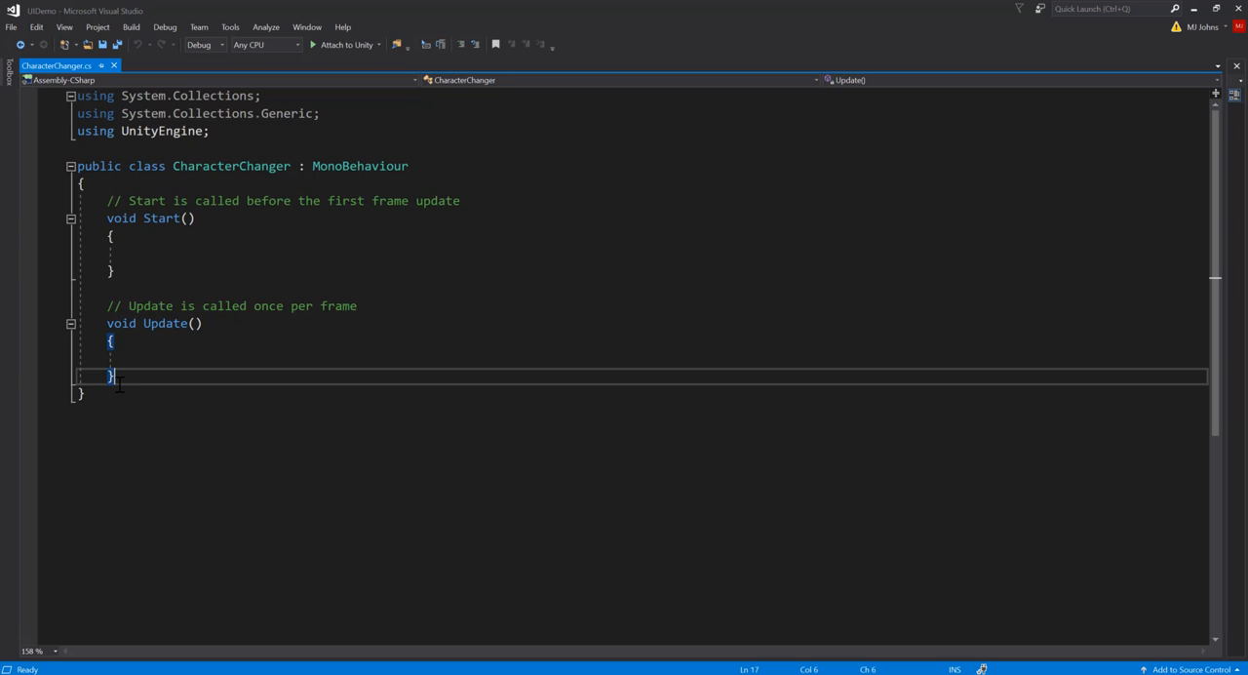
drag(128, 374, 107, 199)
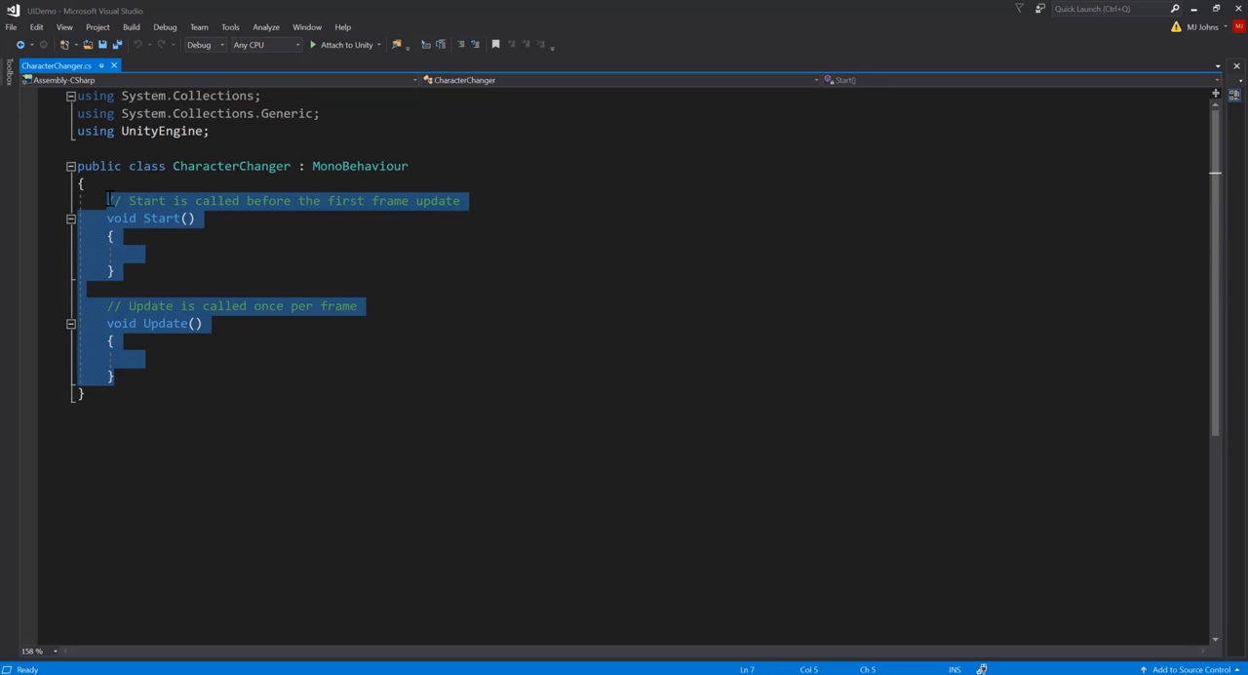
click(88, 183)
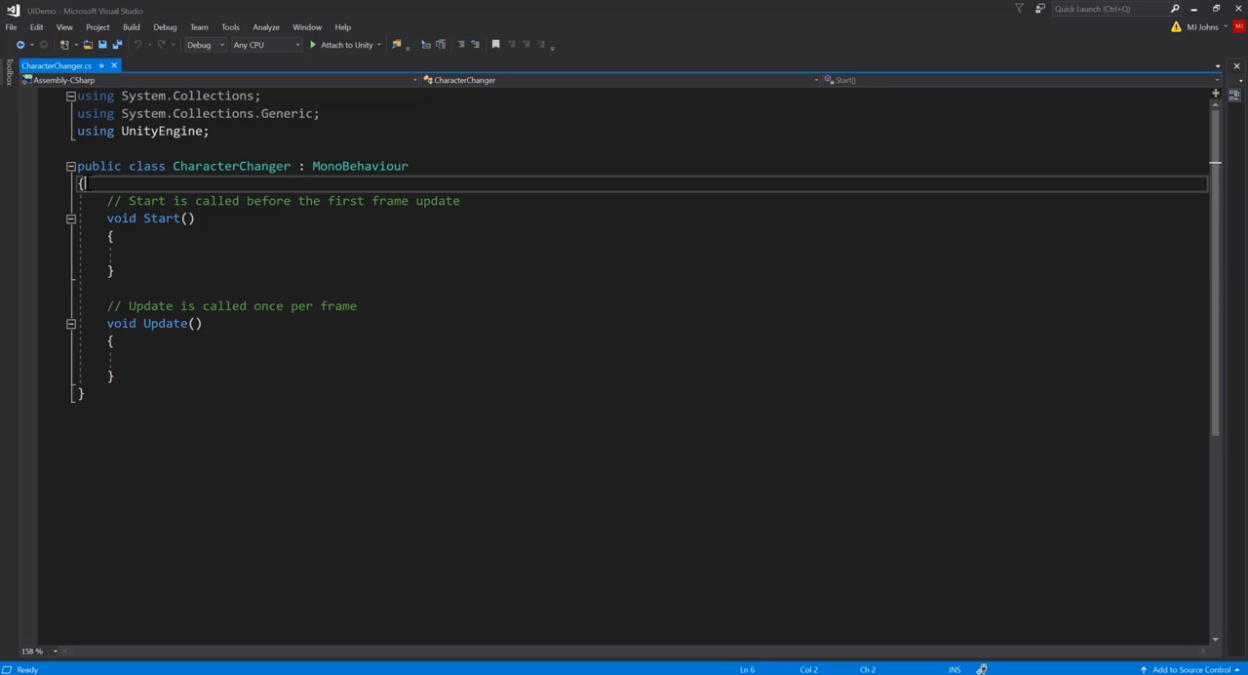
click(84, 409)
key(BackSpace)
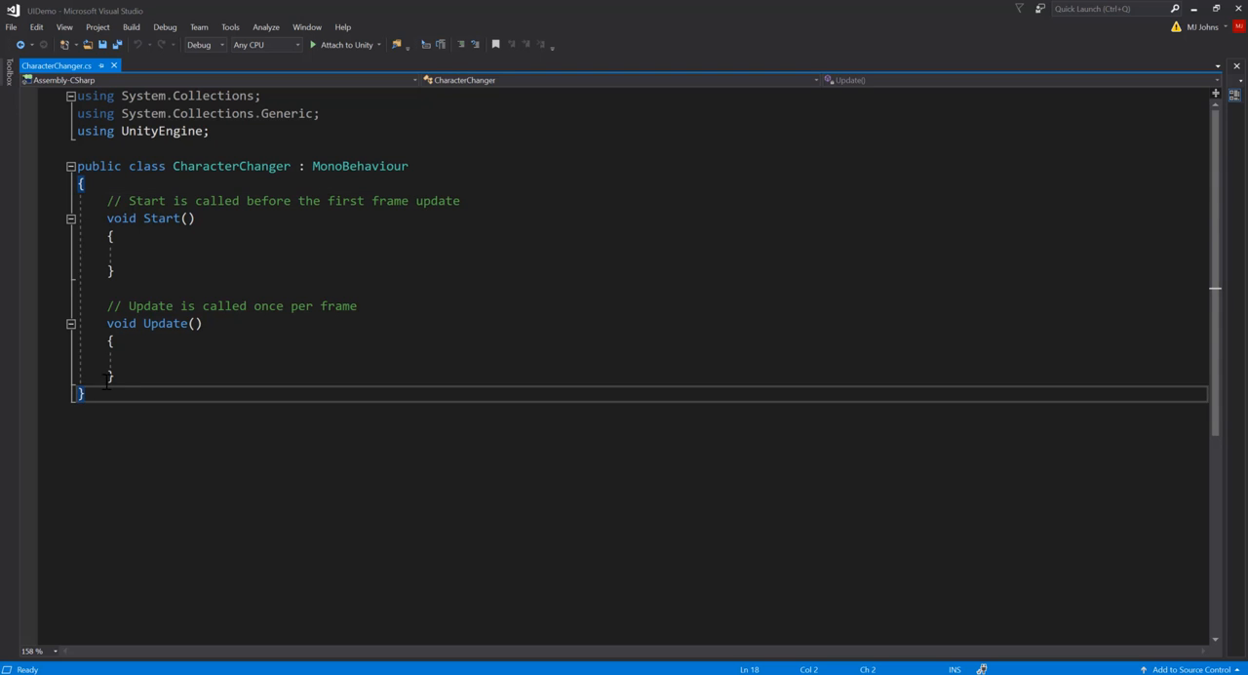
drag(117, 376, 107, 207)
key(Delete)
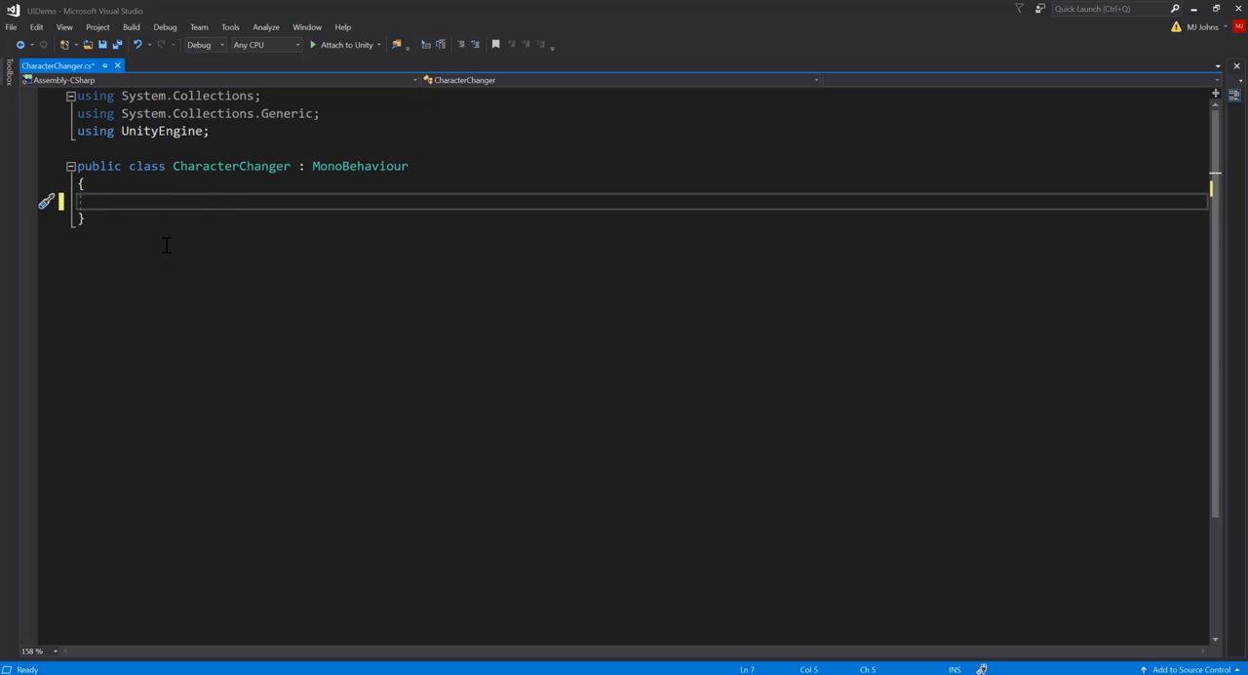
Write an empty public void ChangeColor() method in the CharacterChanger class and save the script
key(Return)
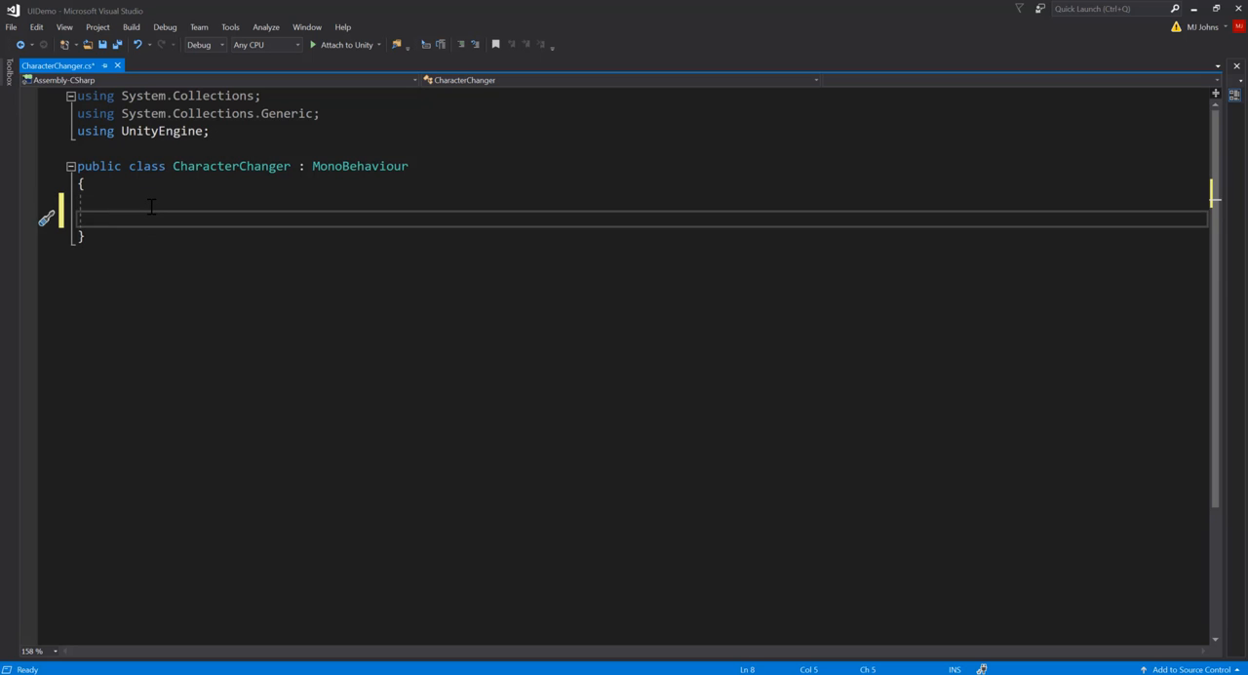
key(Return)
key(Up)
text(public)
text(void ChangeCol)
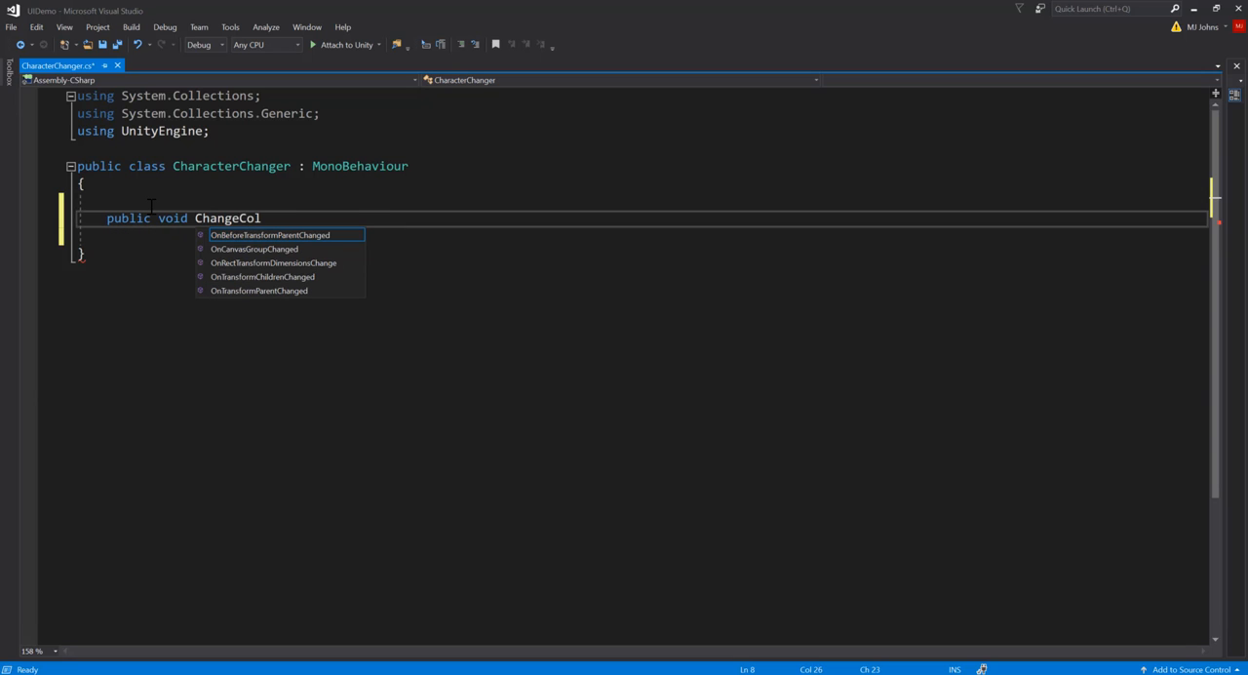
text(or())
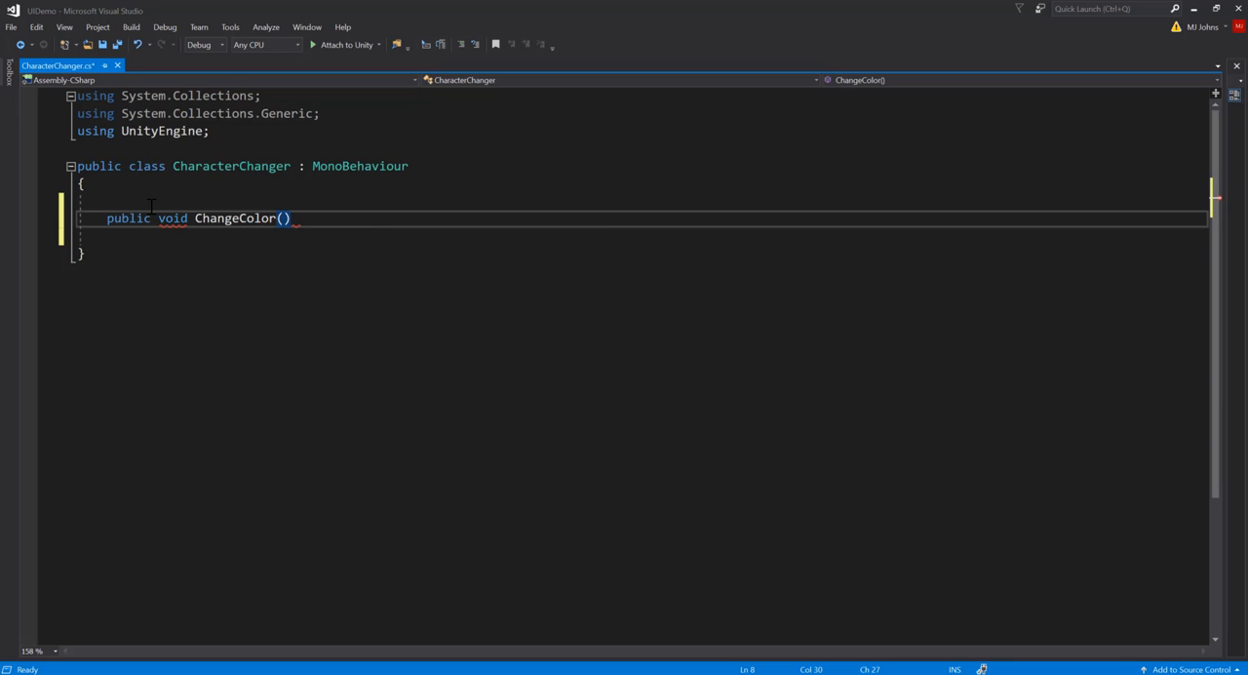
text( {)
key(Return)
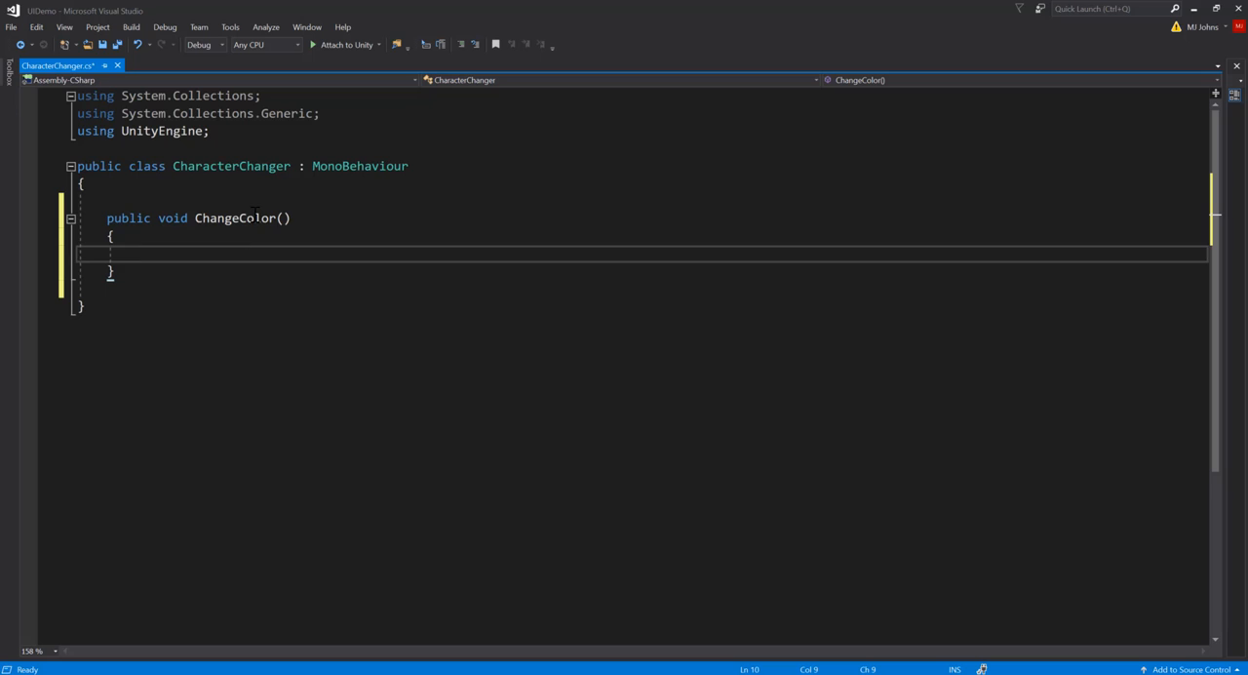
key(ctrl+s)
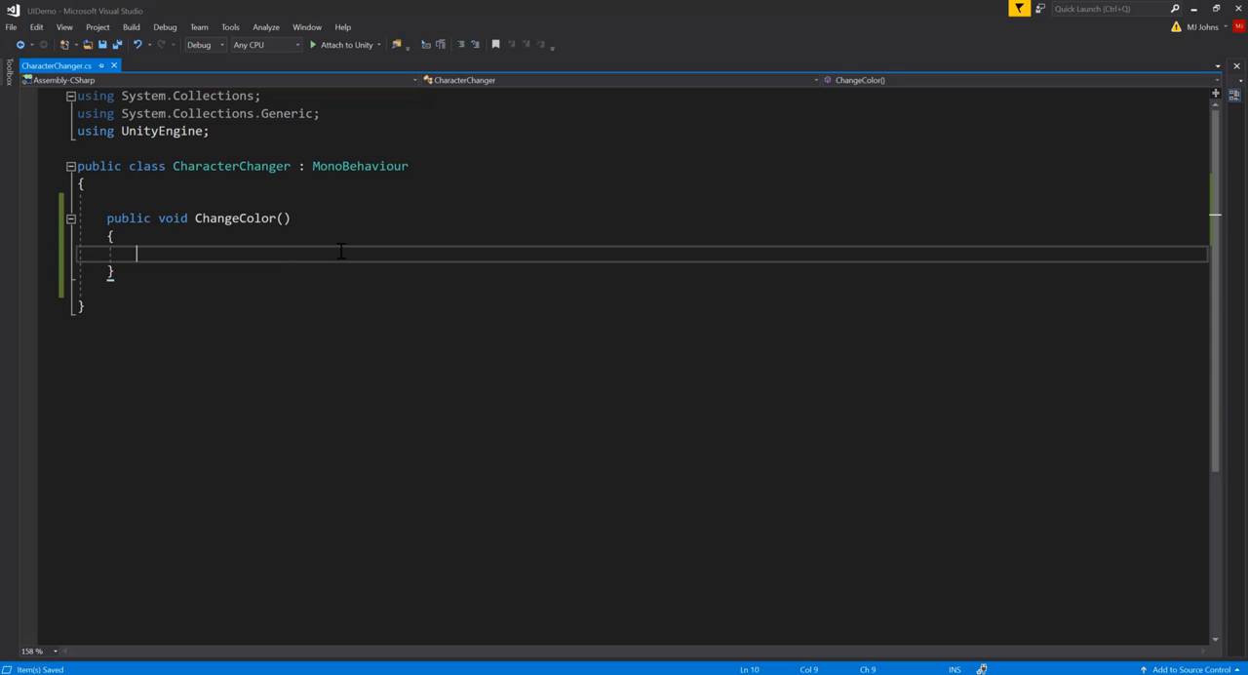
Switch back to Unity and add a UI Image to the OptionsMenu prefab
click(1196, 10)
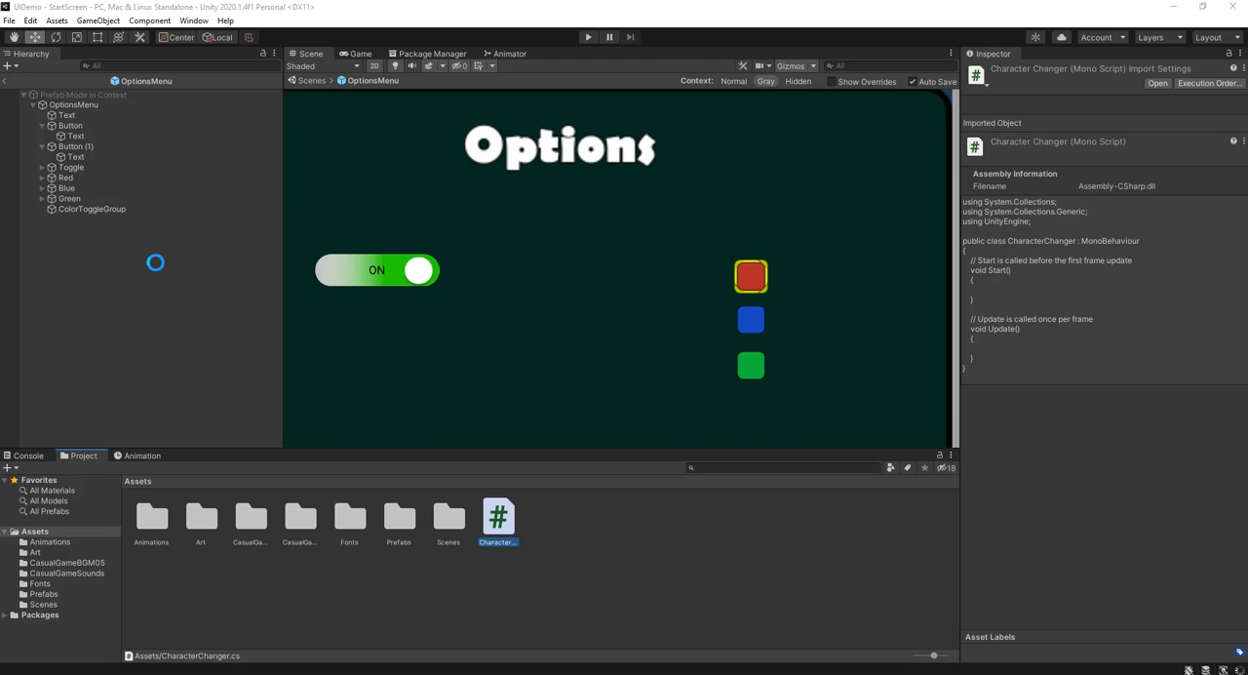
click(133, 291)
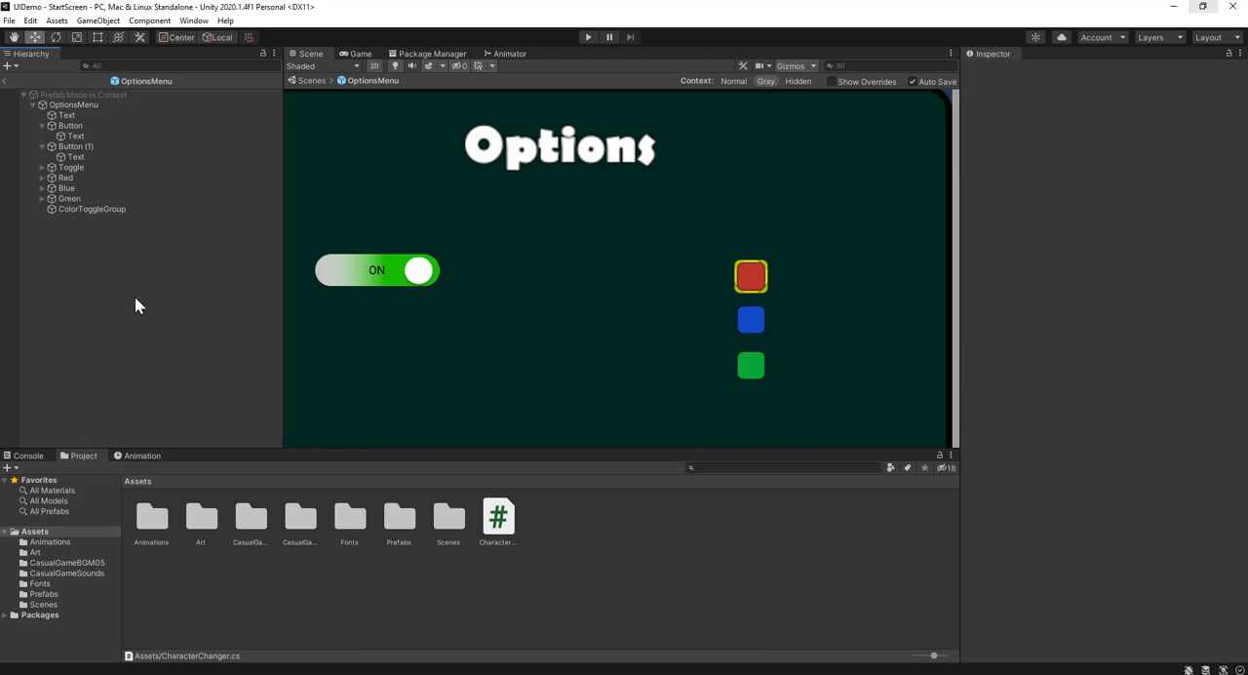
click(97, 21)
mouse_move(127, 156)
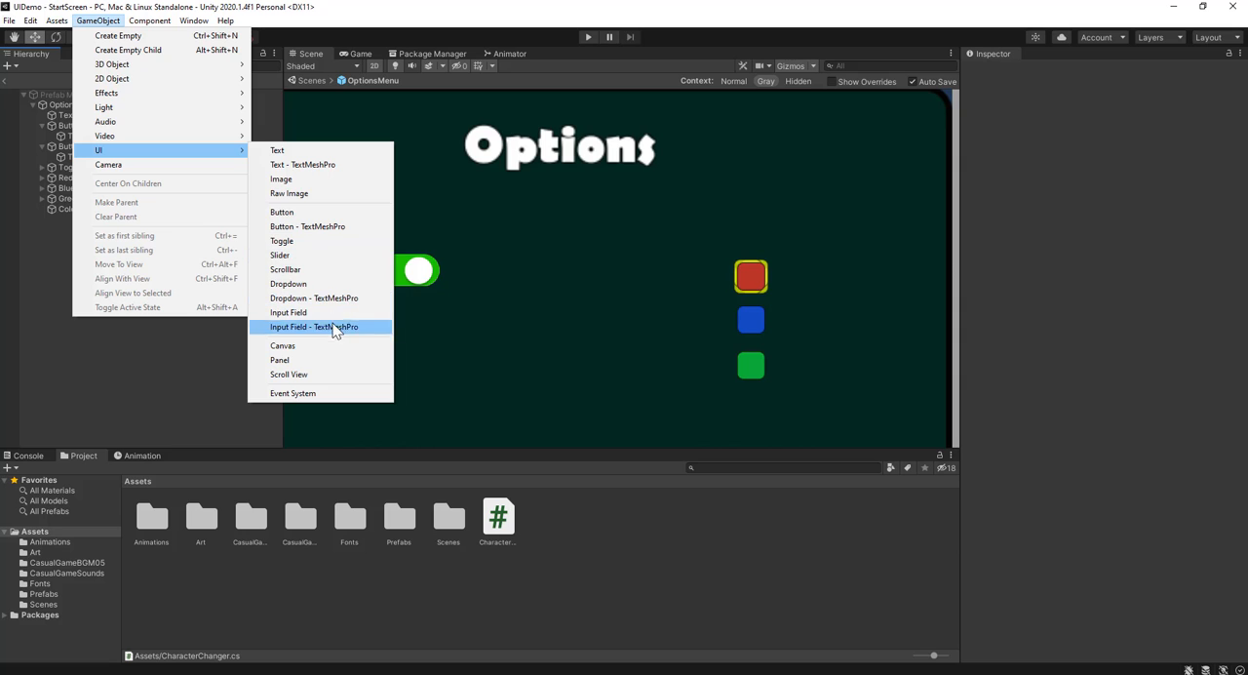
click(283, 179)
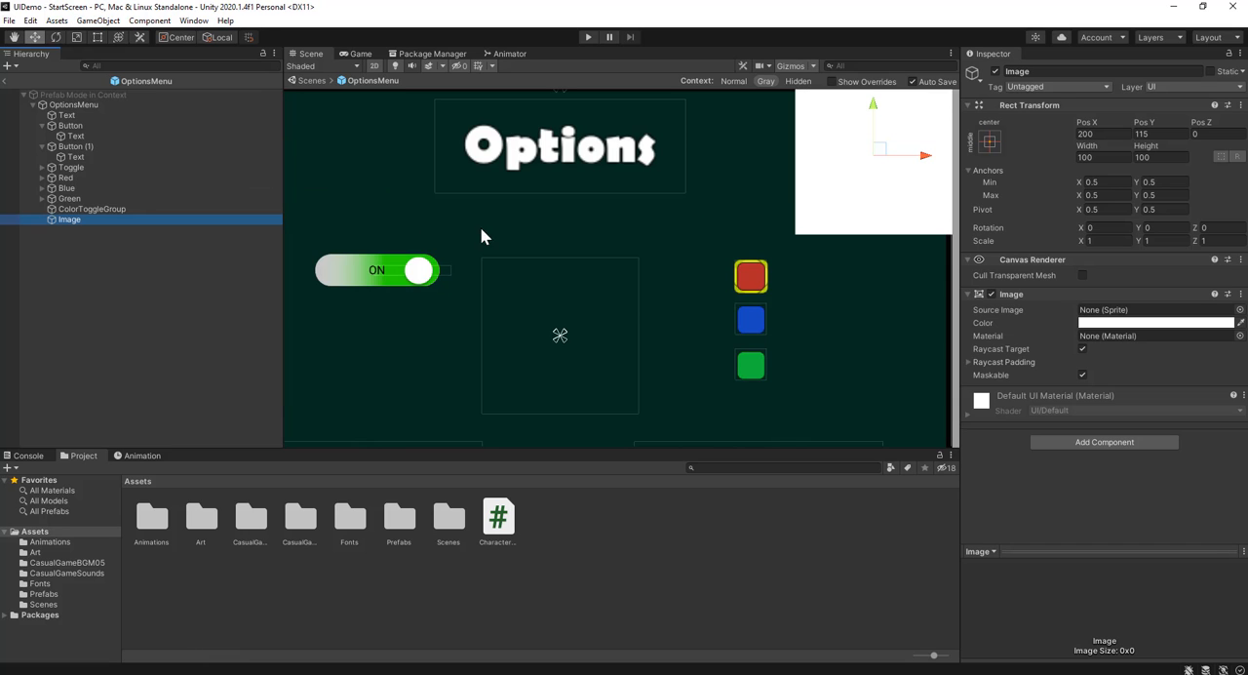
Move the new image between the on/off switch and color toggles, at about X 28.9, Y 11.4, and attach the CharacterChanger script
scroll(771, 195, down, 3)
drag(873, 172, 690, 285)
scroll(753, 312, up, 2)
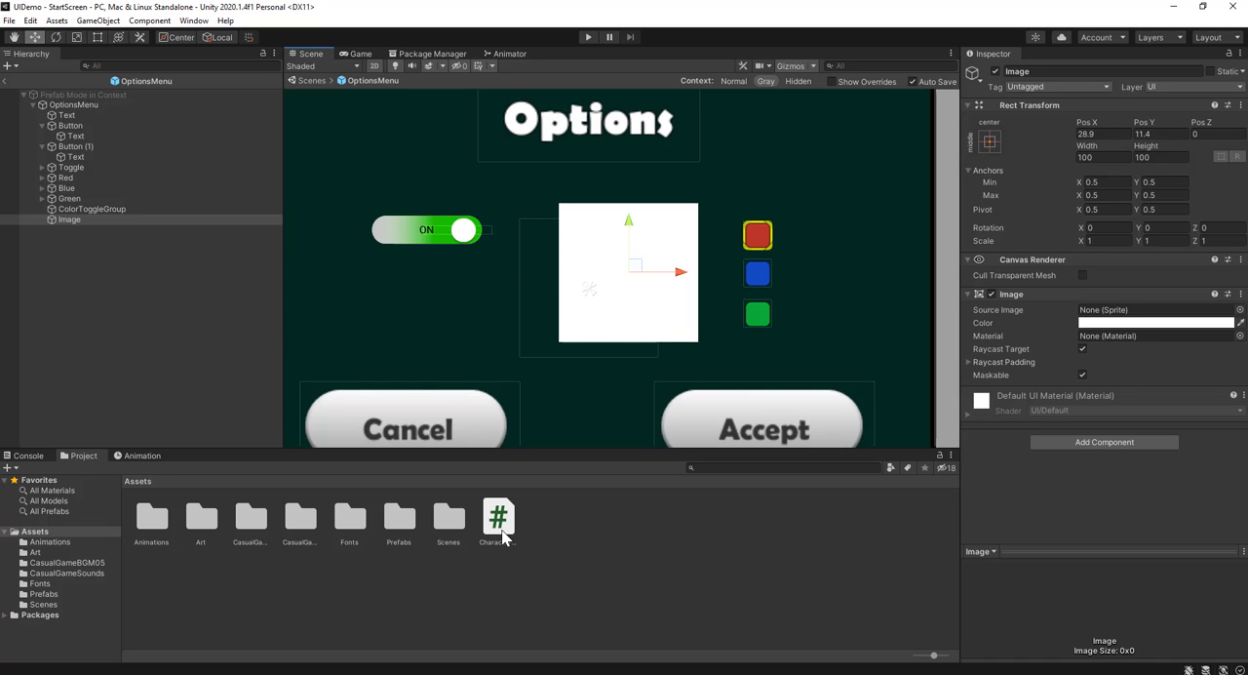
drag(499, 524, 1044, 476)
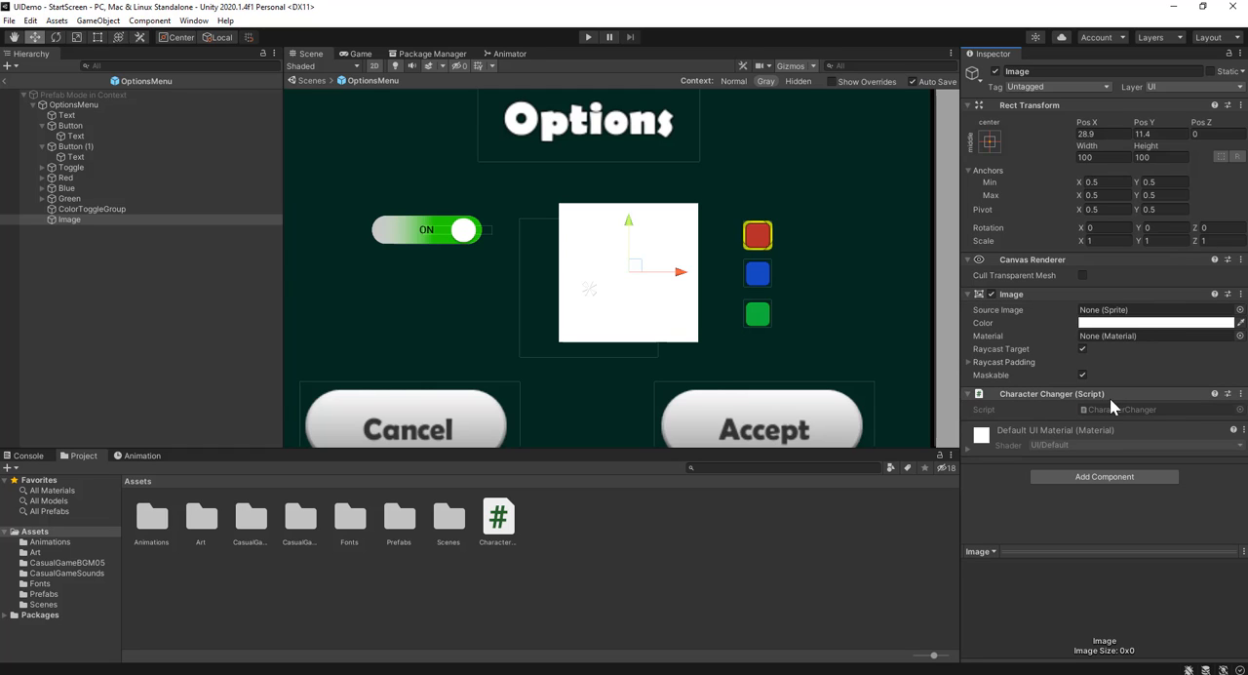
Add an empty On Value Changed event entry to the Red toggle
click(80, 179)
scroll(1077, 499, down, 2)
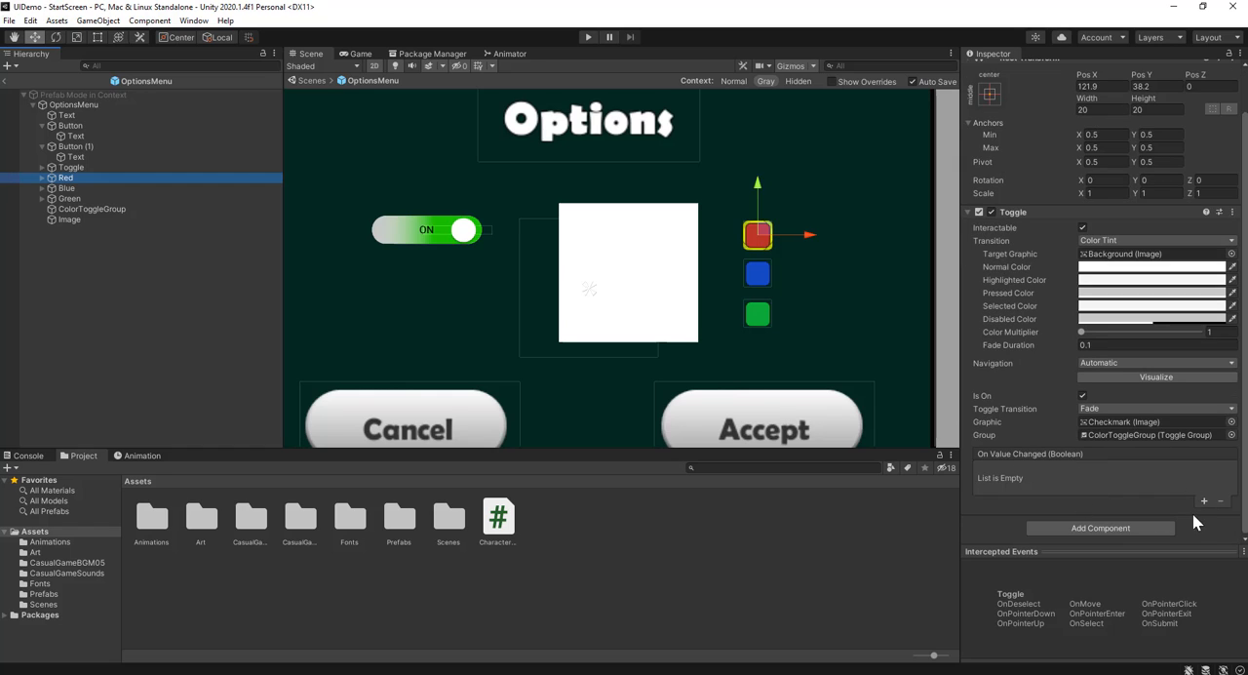
click(1203, 500)
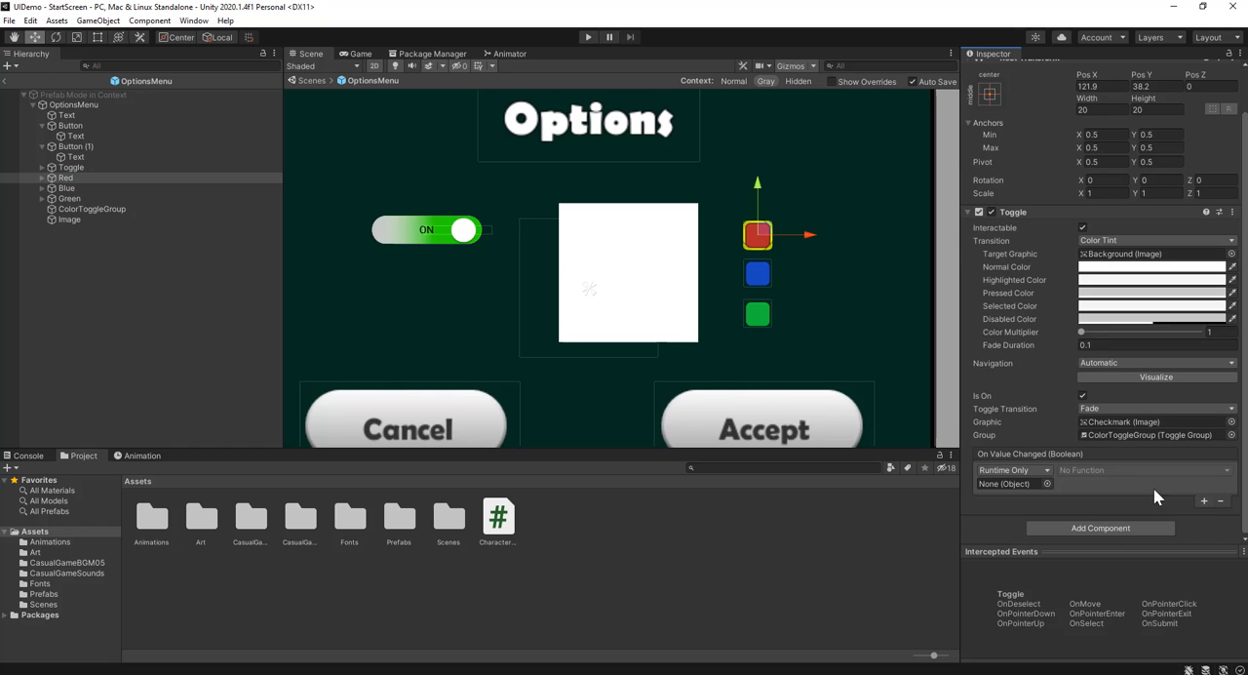
Rename the new Image object as Character
click(68, 219)
click(85, 222)
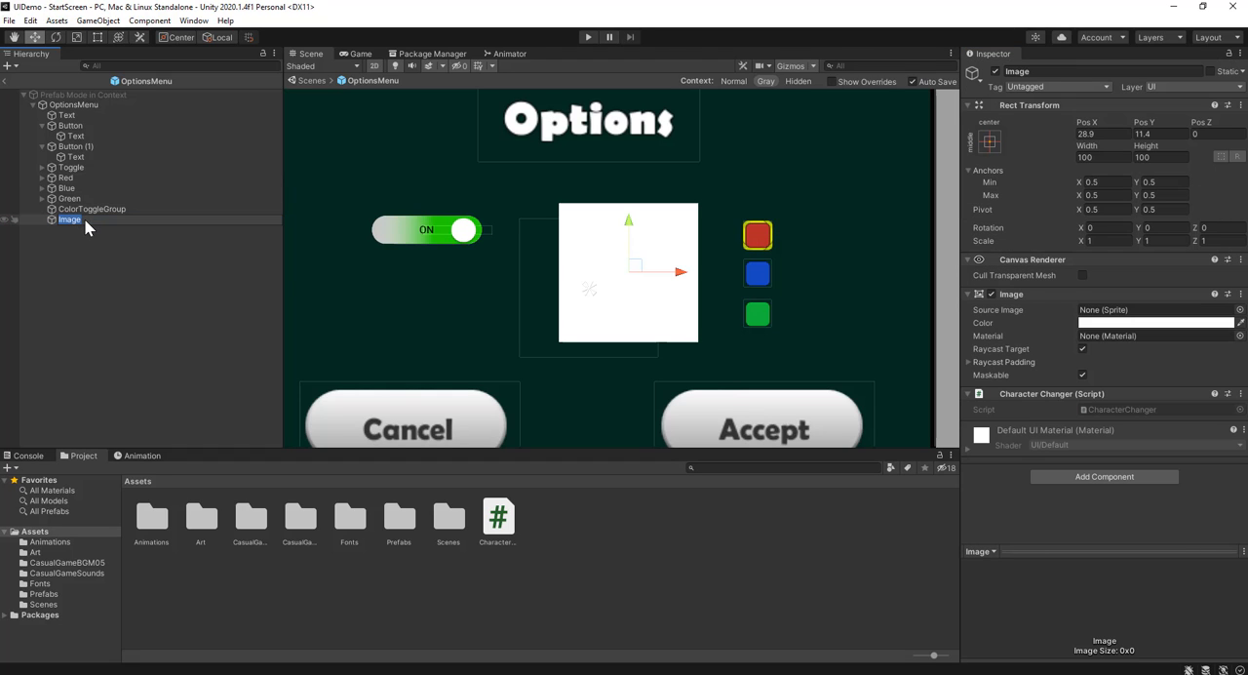
text(Character)
key(Return)
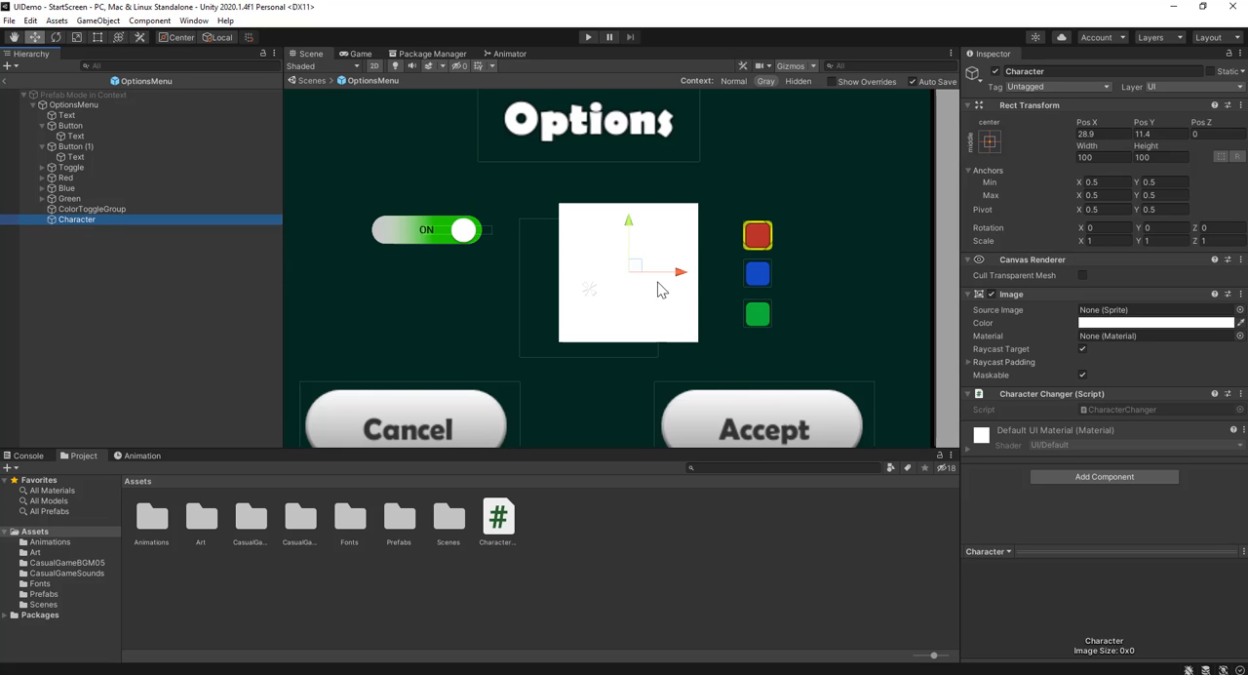
Assign Character as the object of the Red toggle's On Value Changed event and set its function to CharacterChanger.ChangeColor
click(100, 179)
scroll(1024, 380, down, 1)
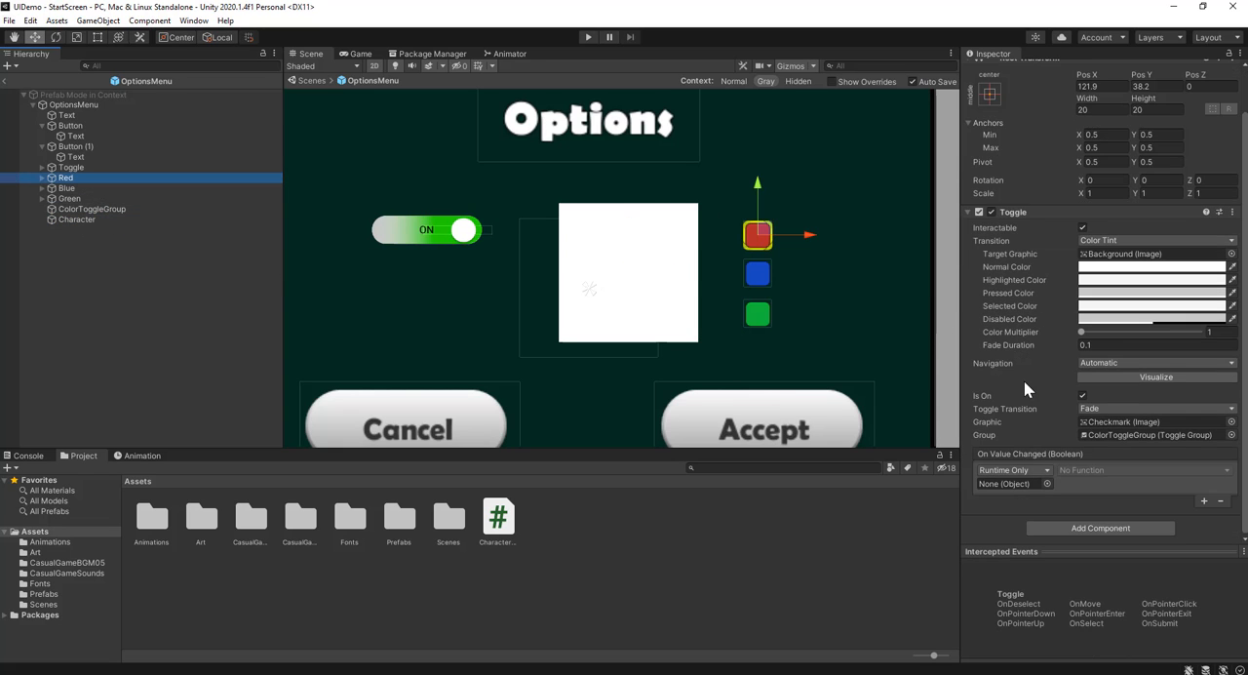
drag(110, 208, 1012, 487)
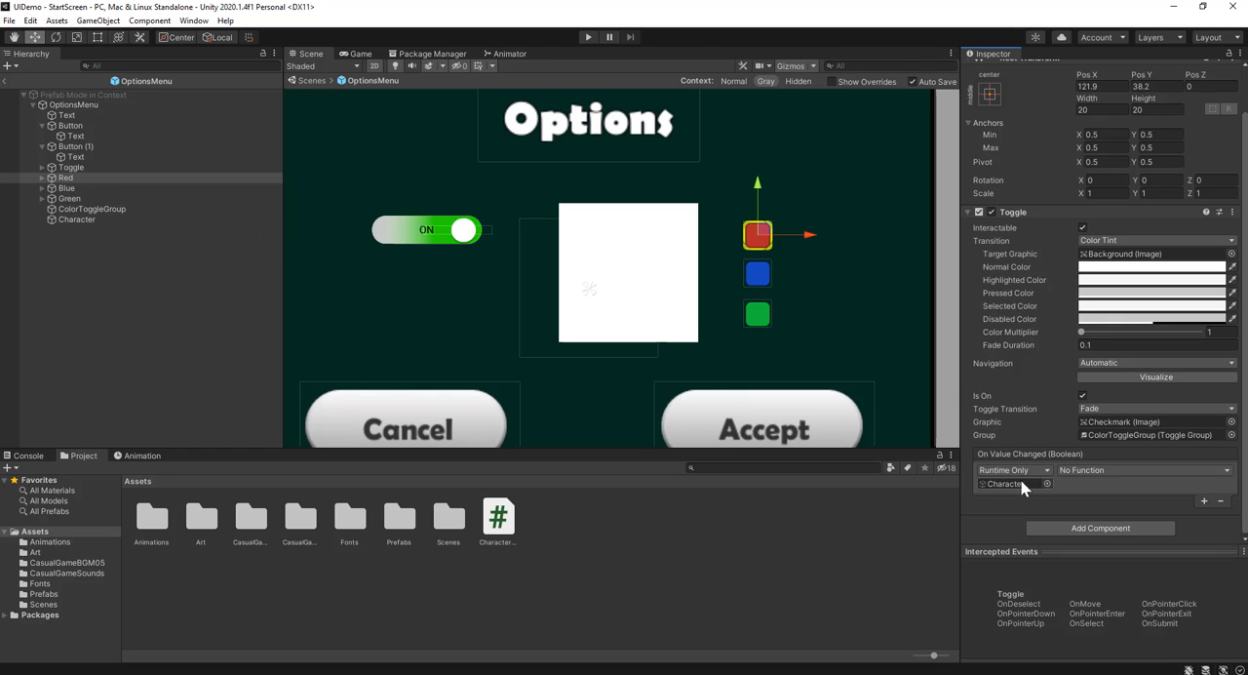
click(1163, 469)
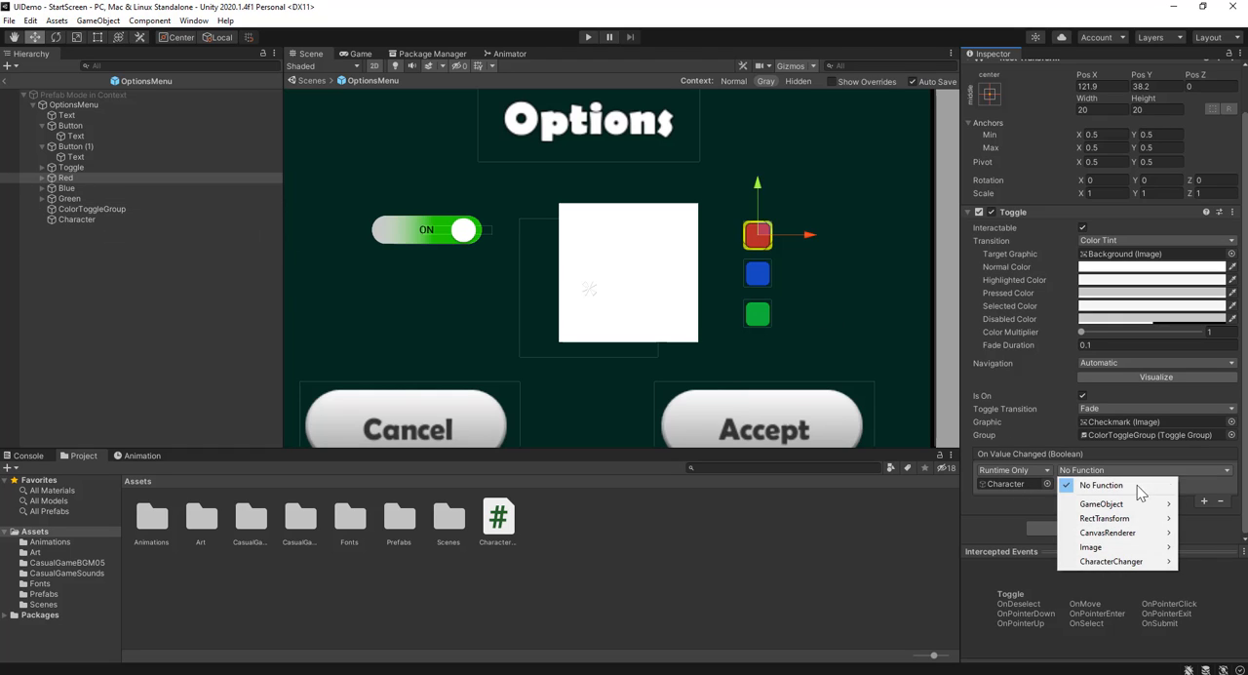
mouse_move(1109, 564)
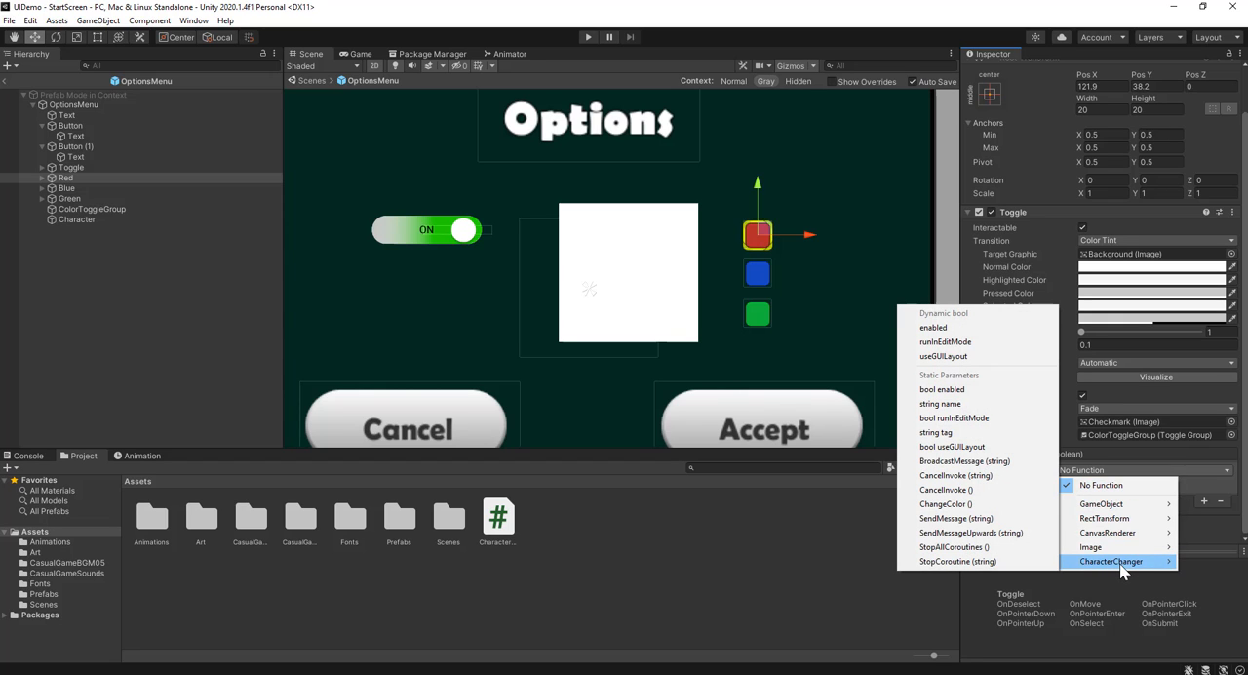
click(987, 505)
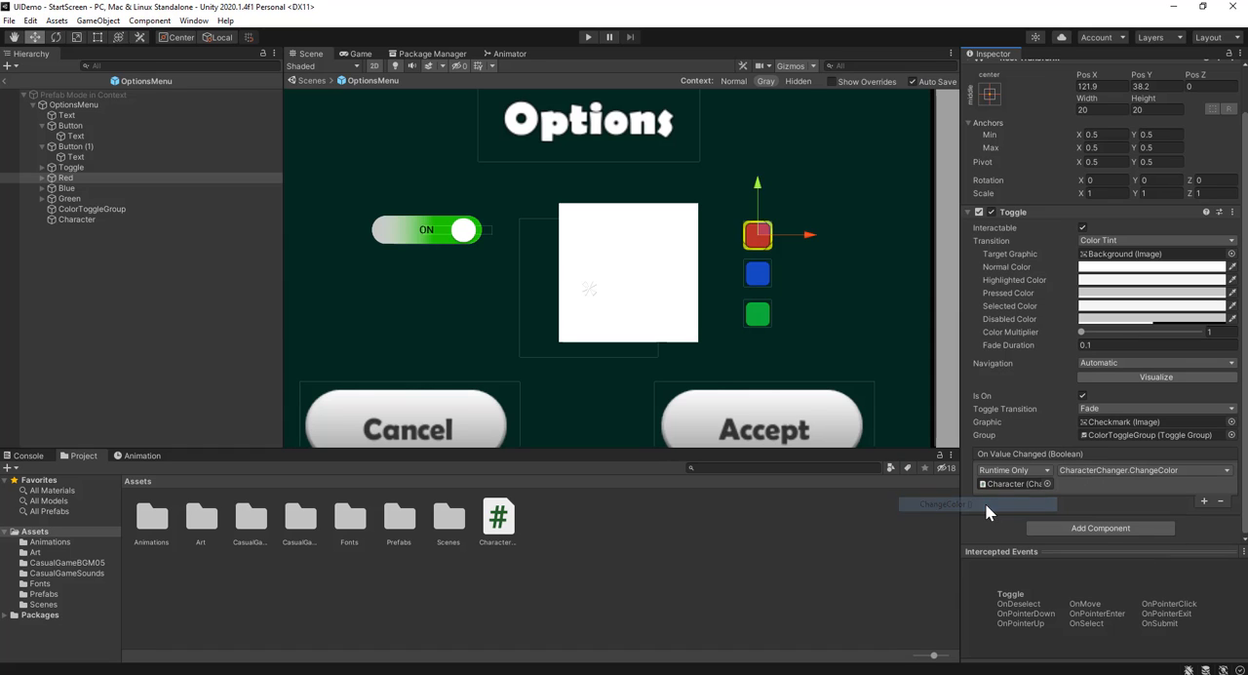
click(1122, 471)
mouse_move(1116, 562)
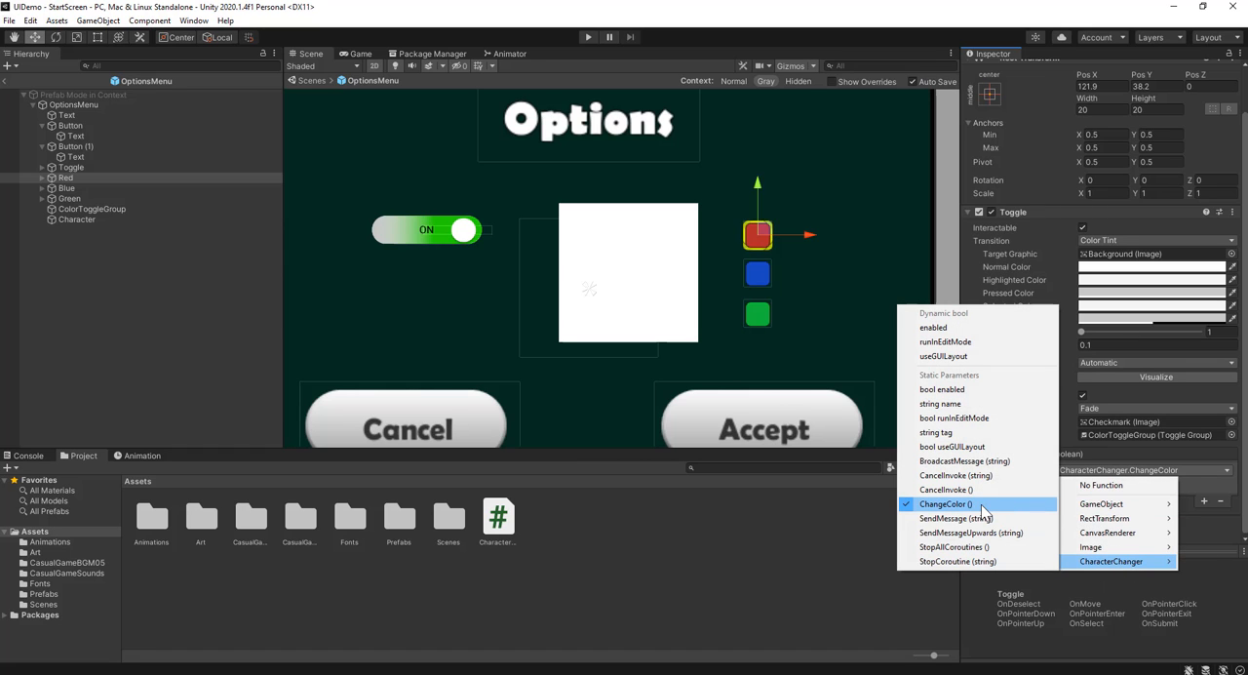
Switch to Visual Studio and examine the CharacterChanger class body and its empty ChangeColor method
click(765, 579)
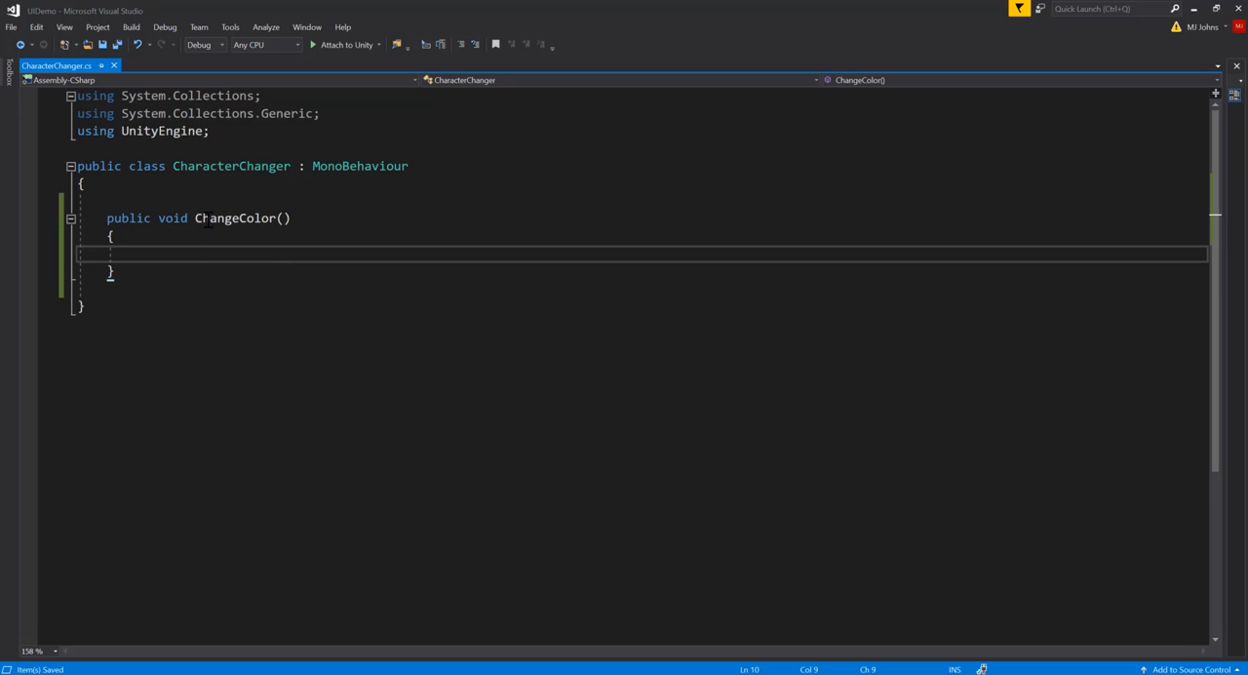
key(Up)
key(Down)
key(Down)
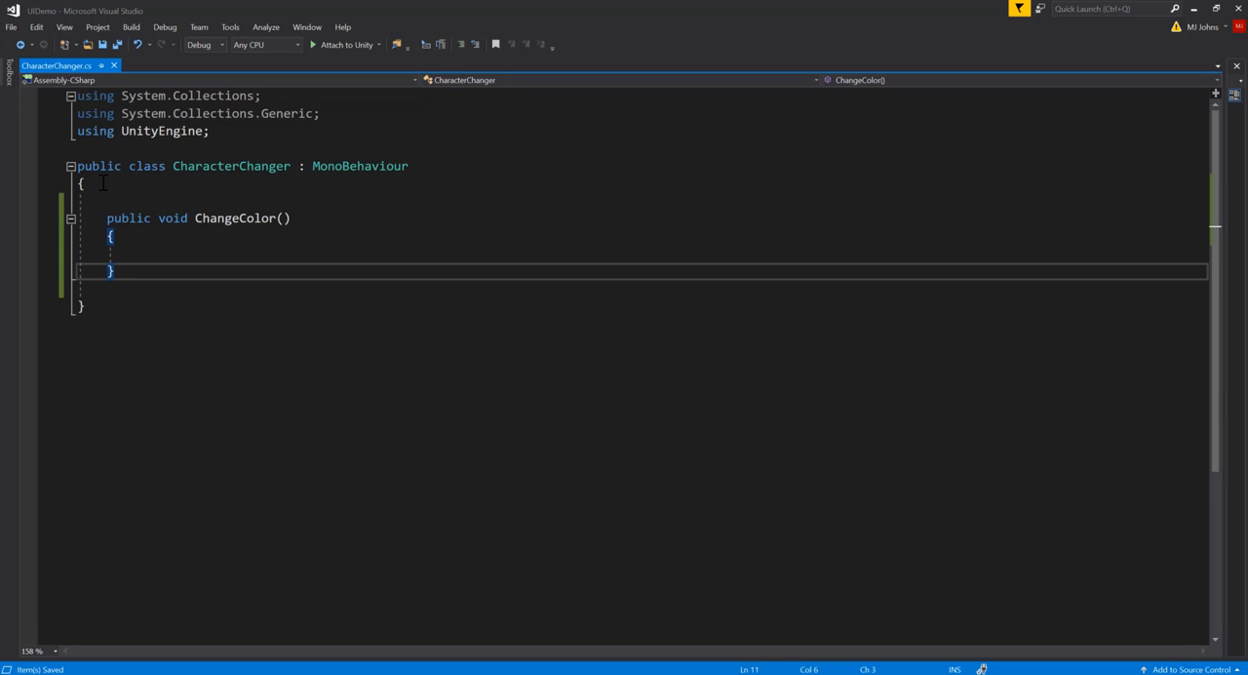
click(102, 183)
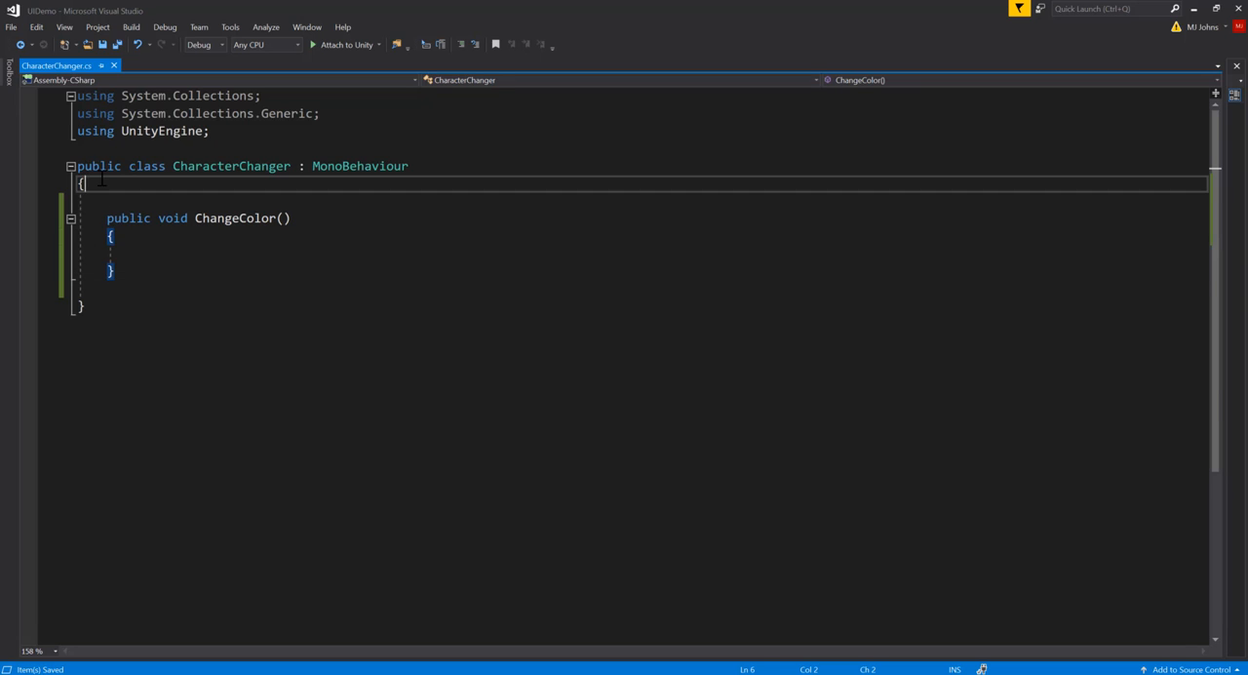
click(100, 308)
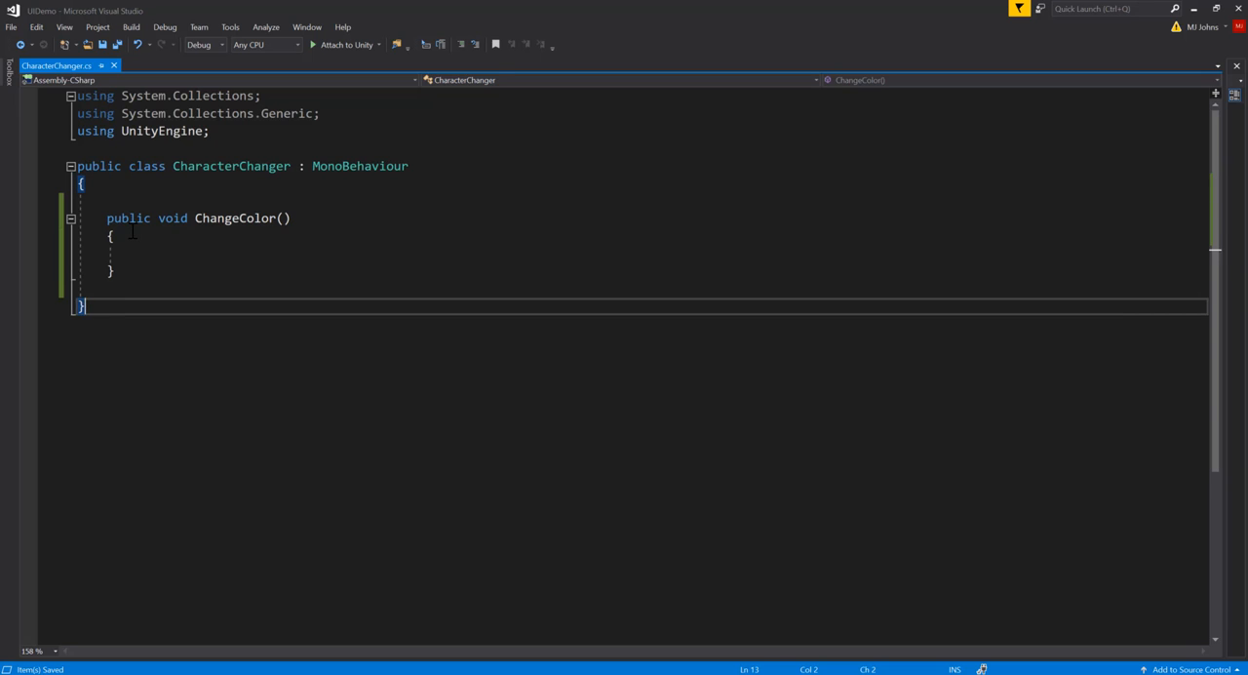
click(137, 234)
click(123, 273)
click(302, 220)
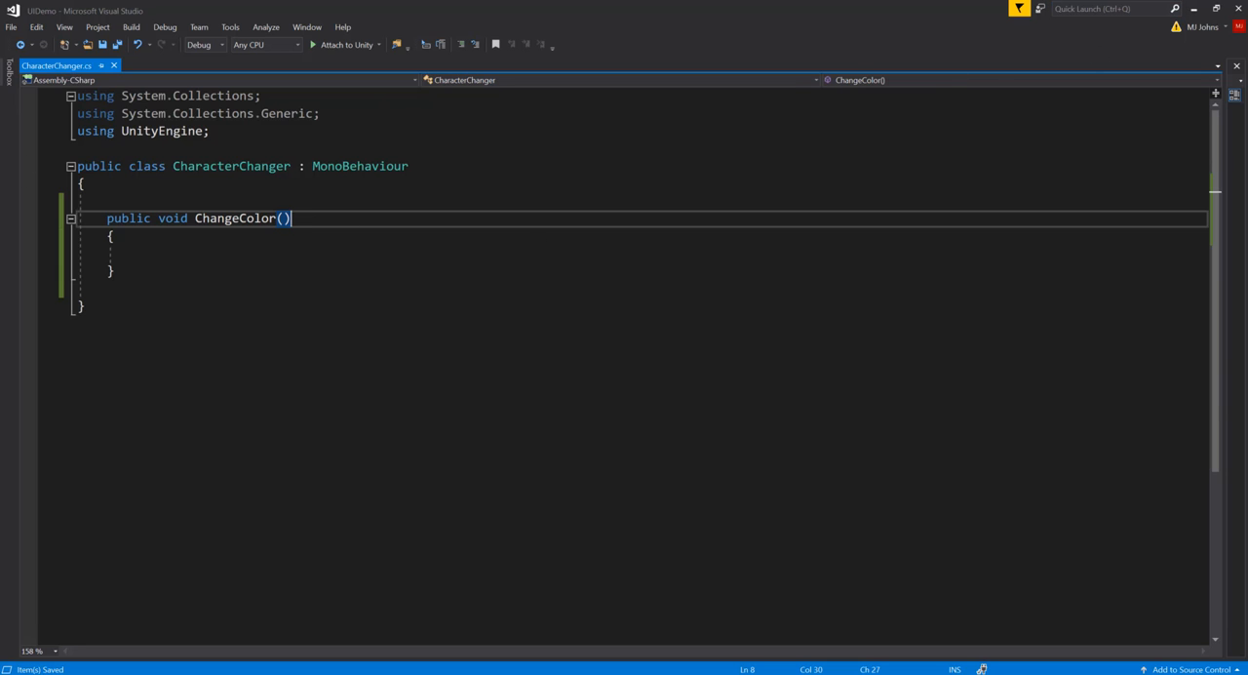
key(alt+Tab)
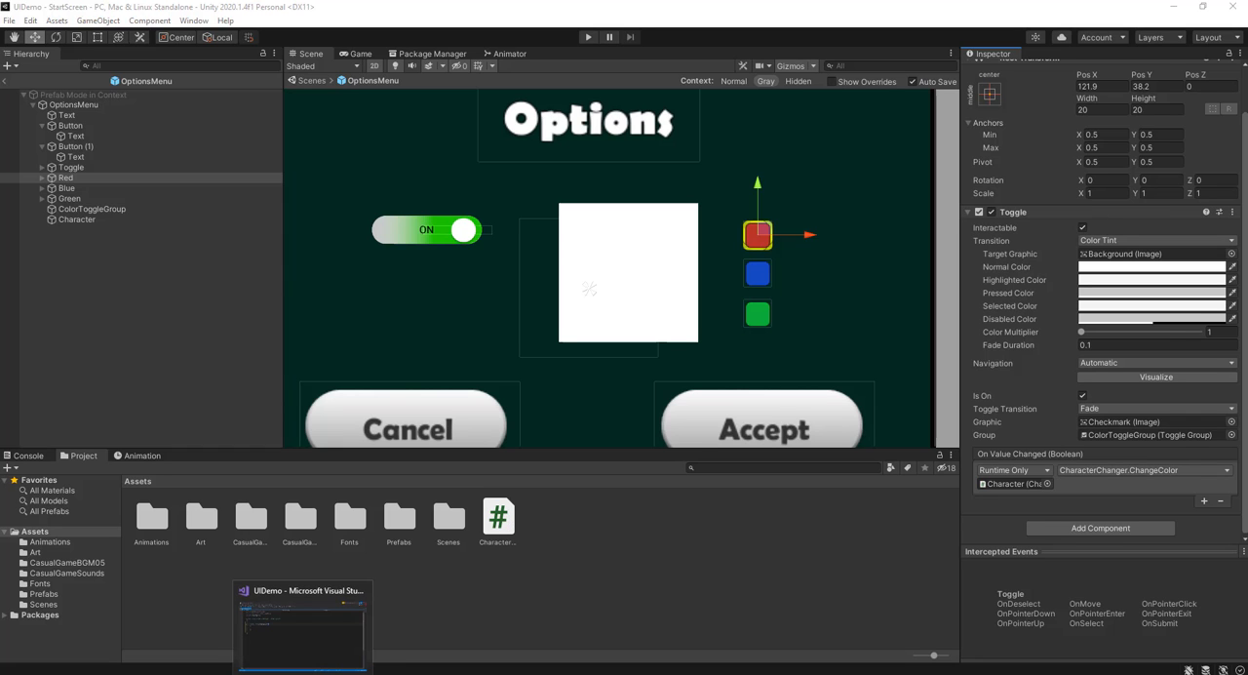
click(303, 672)
click(180, 255)
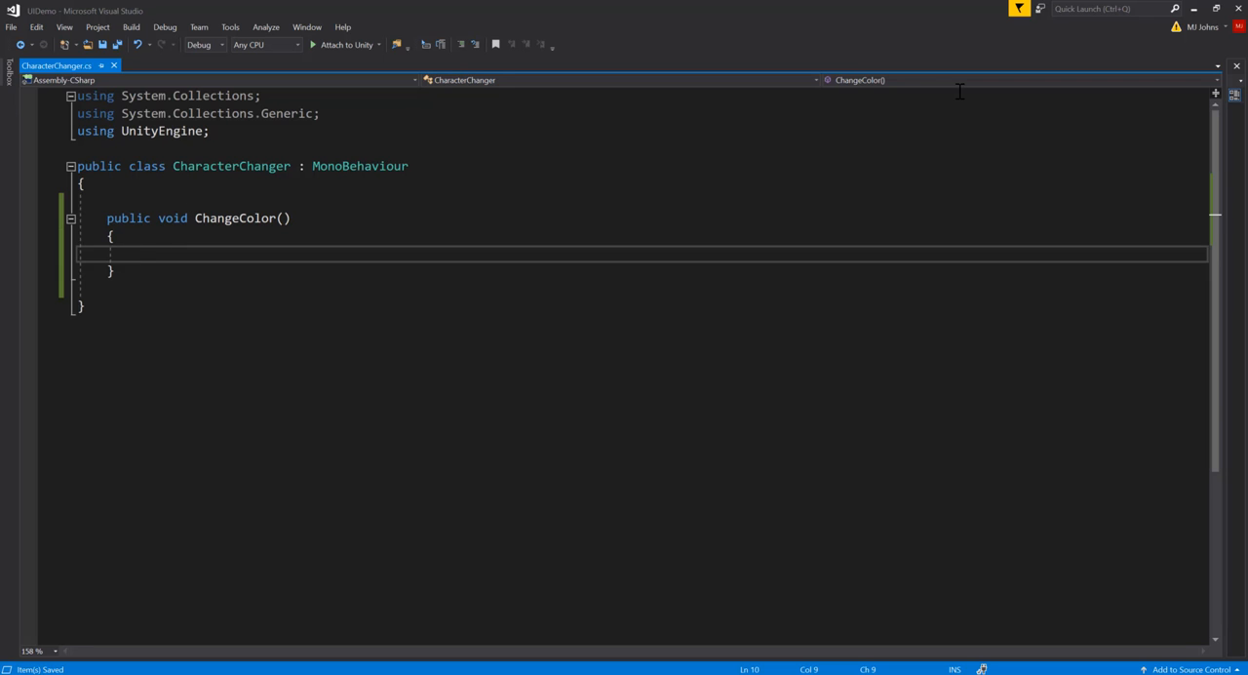
click(1193, 9)
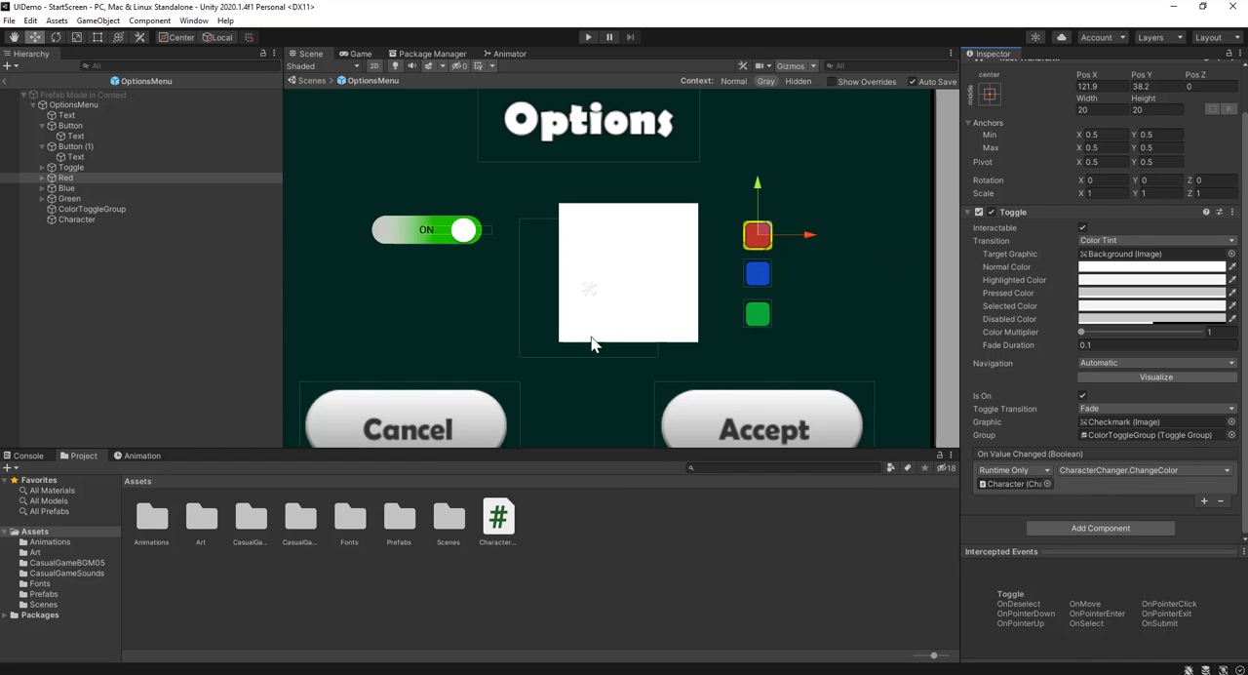
key(alt+Tab)
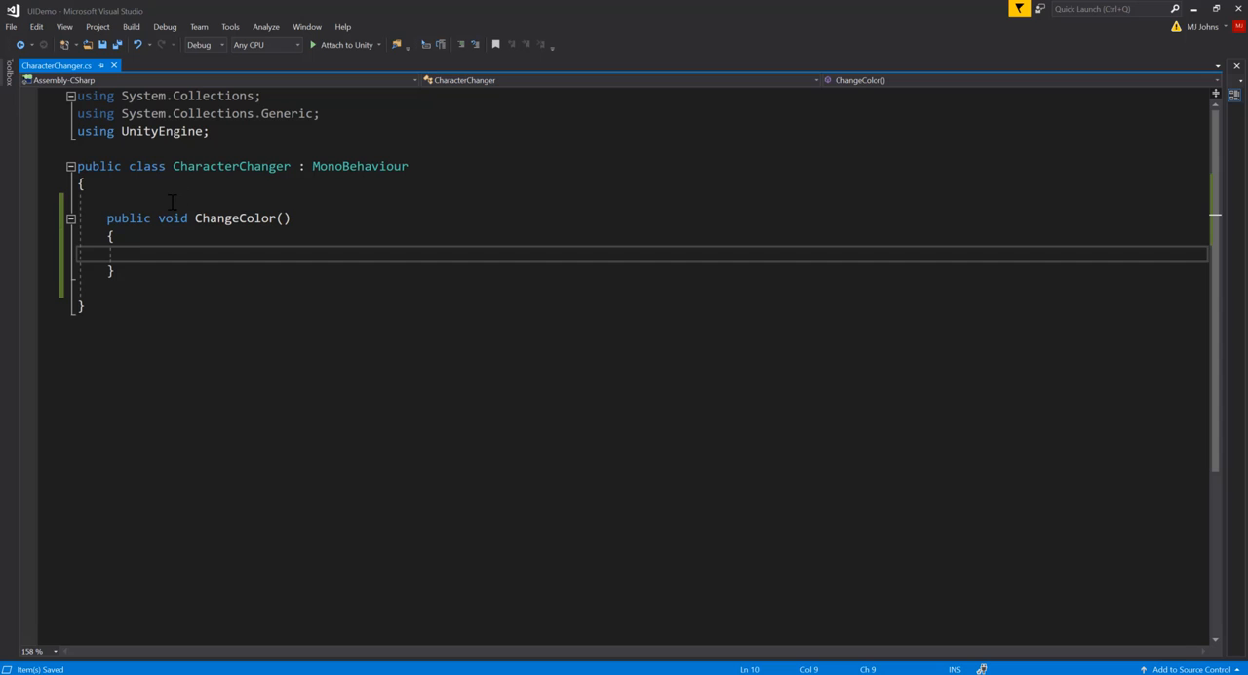
Insert two blank lines above the ChangeColor method inside the CharacterChanger class
click(175, 200)
key(Return)
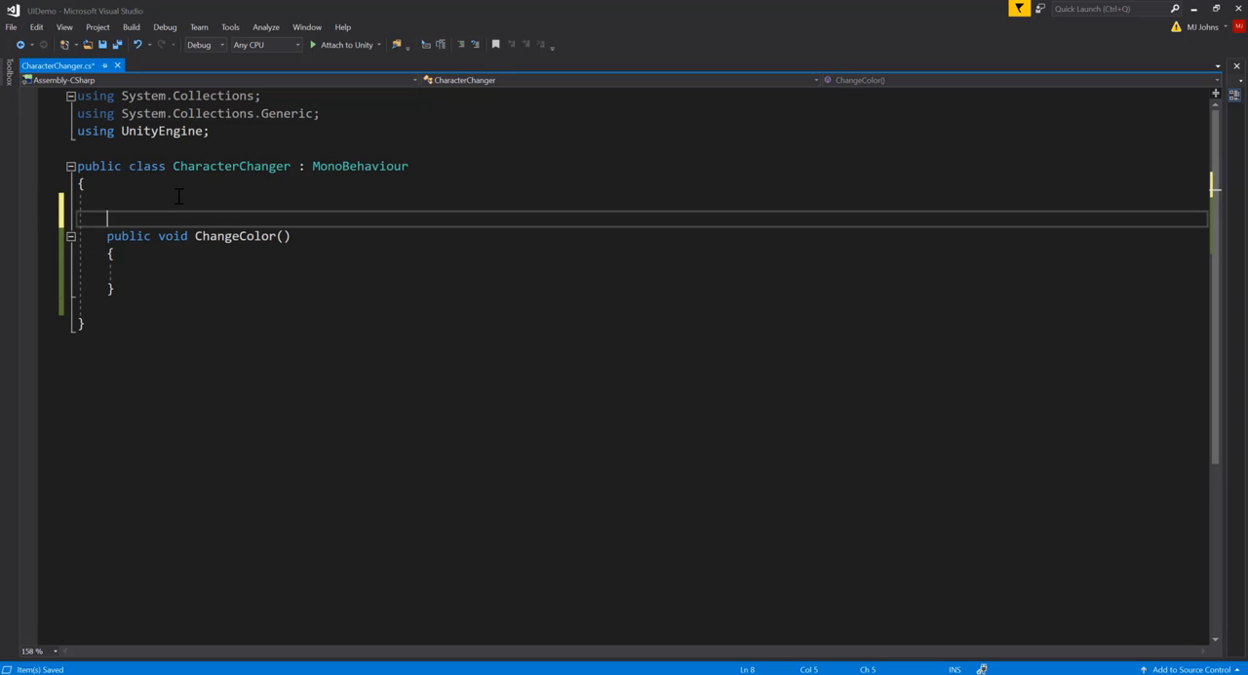
key(Return)
key(Up)
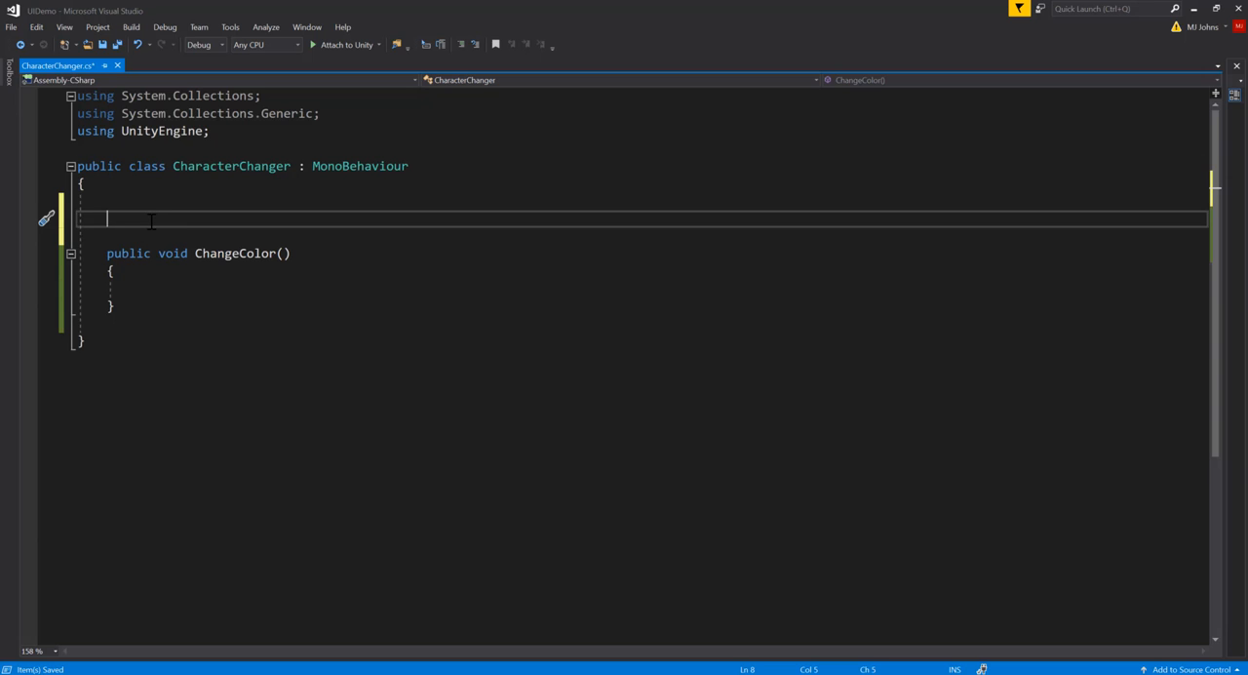
Add the directive "using UnityEngine.UI;" below the existing UnityEngine directive
click(225, 131)
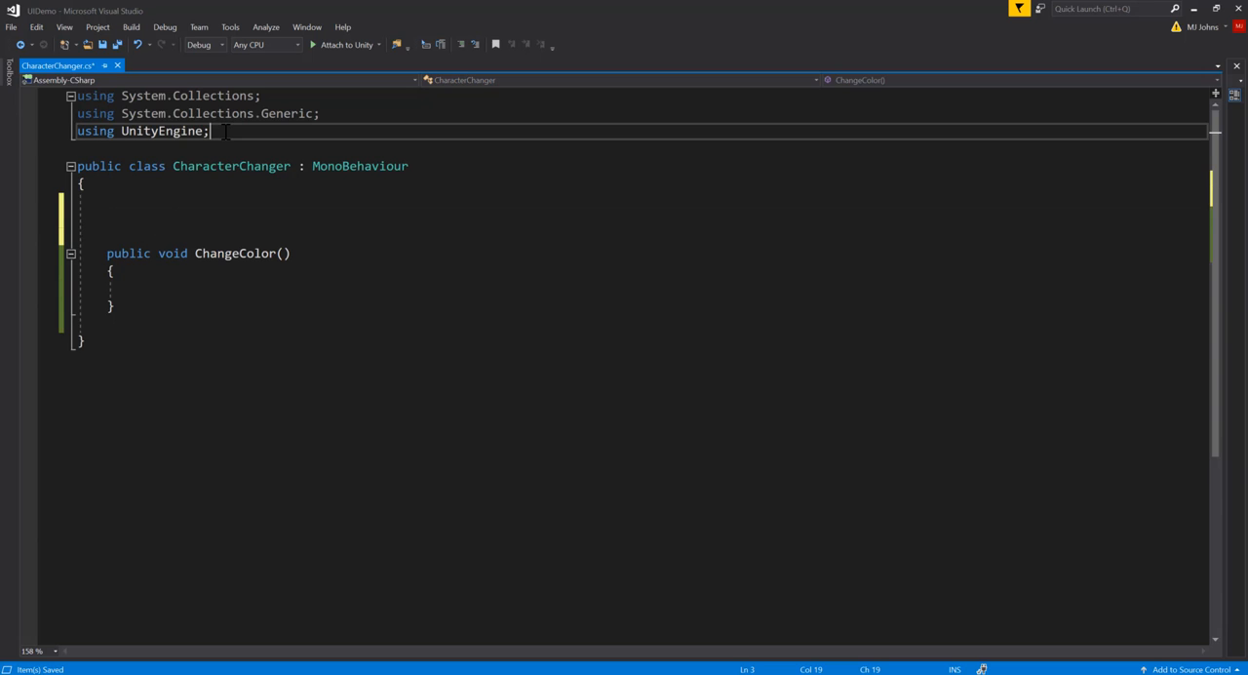
key(Return)
text(using )
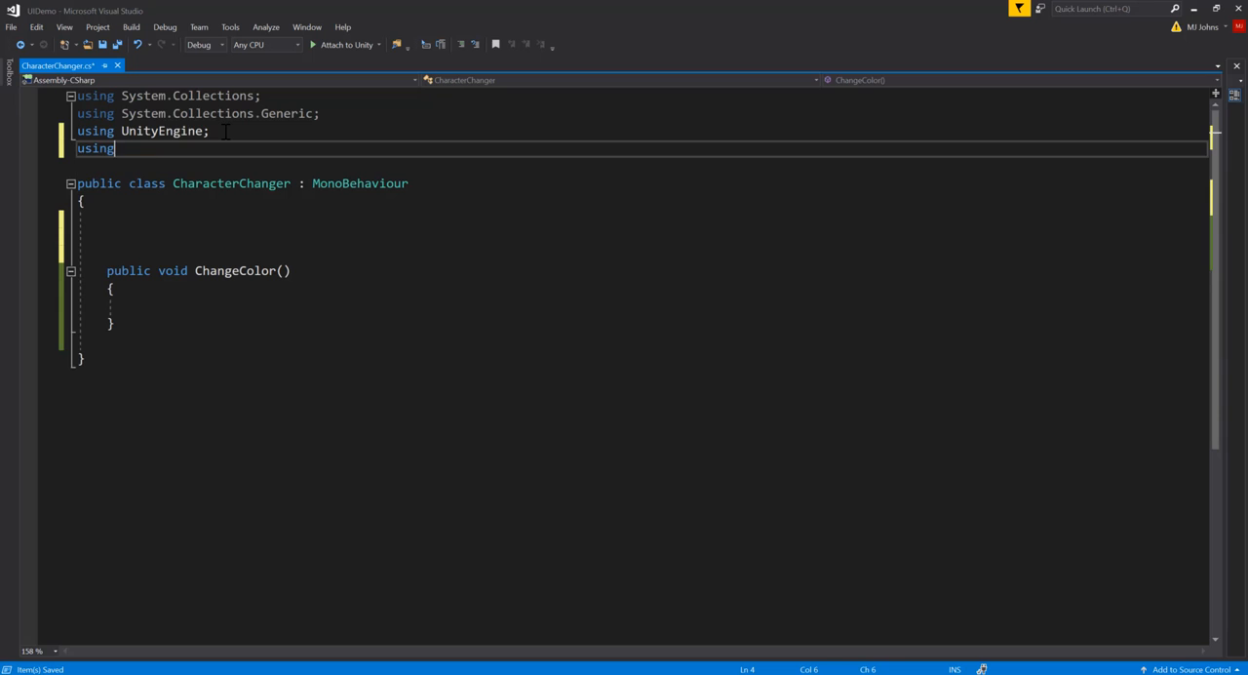
text(Unity)
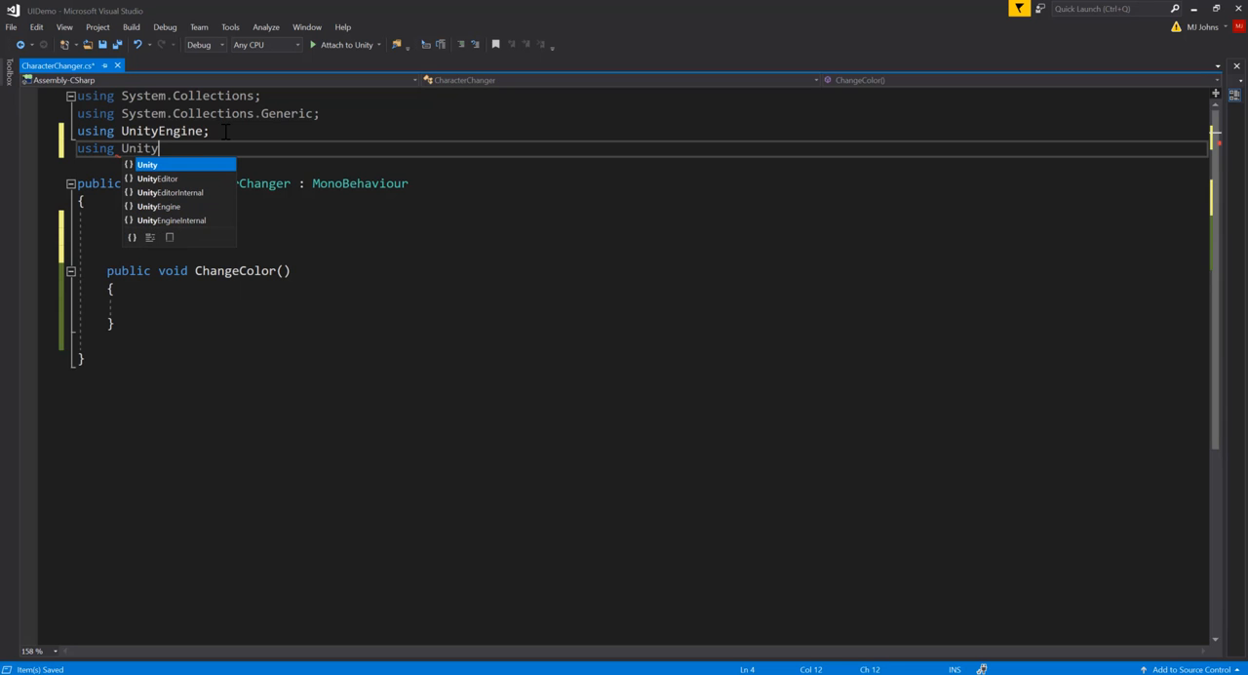
text(Engine)
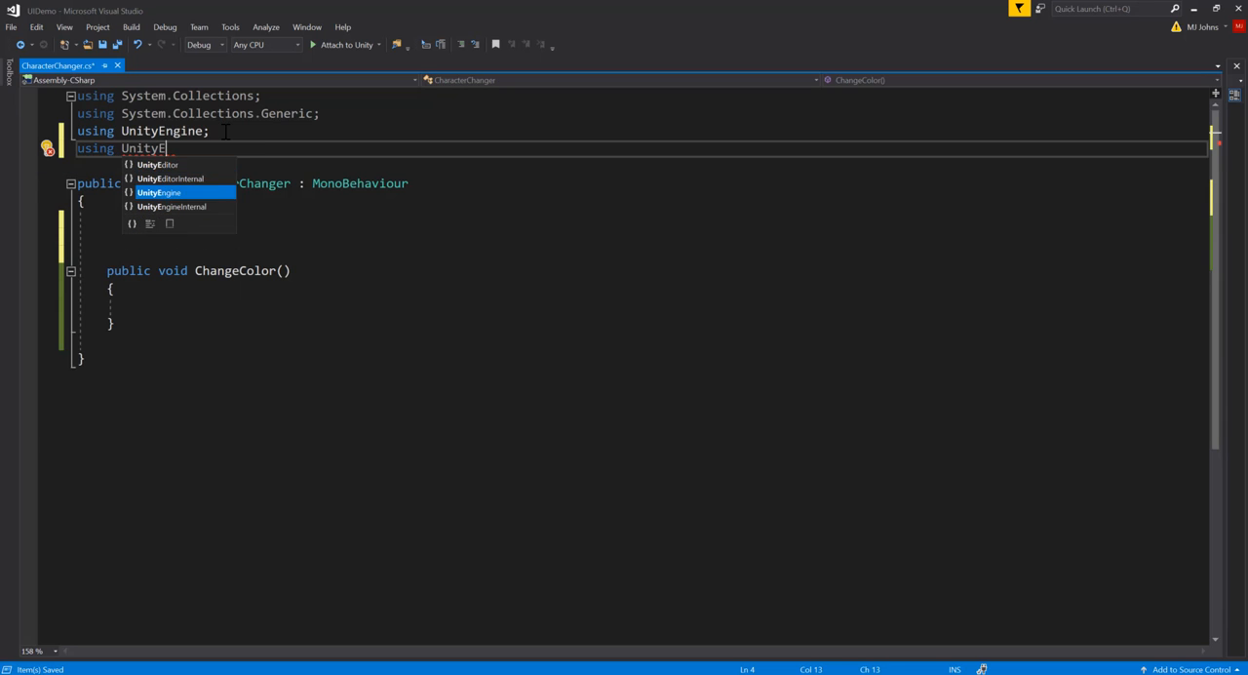
text(.UI;)
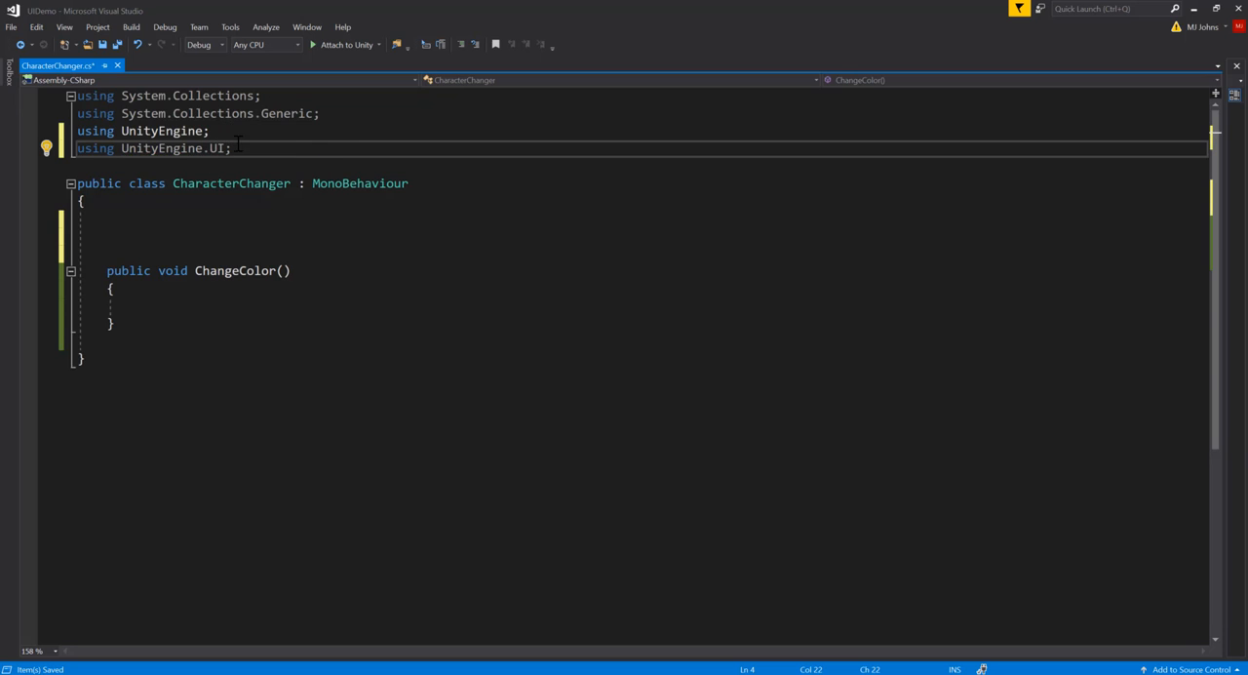
Declare a public Toggle variable named redToggle in the CharacterChanger class, above the ChangeColor method
click(168, 232)
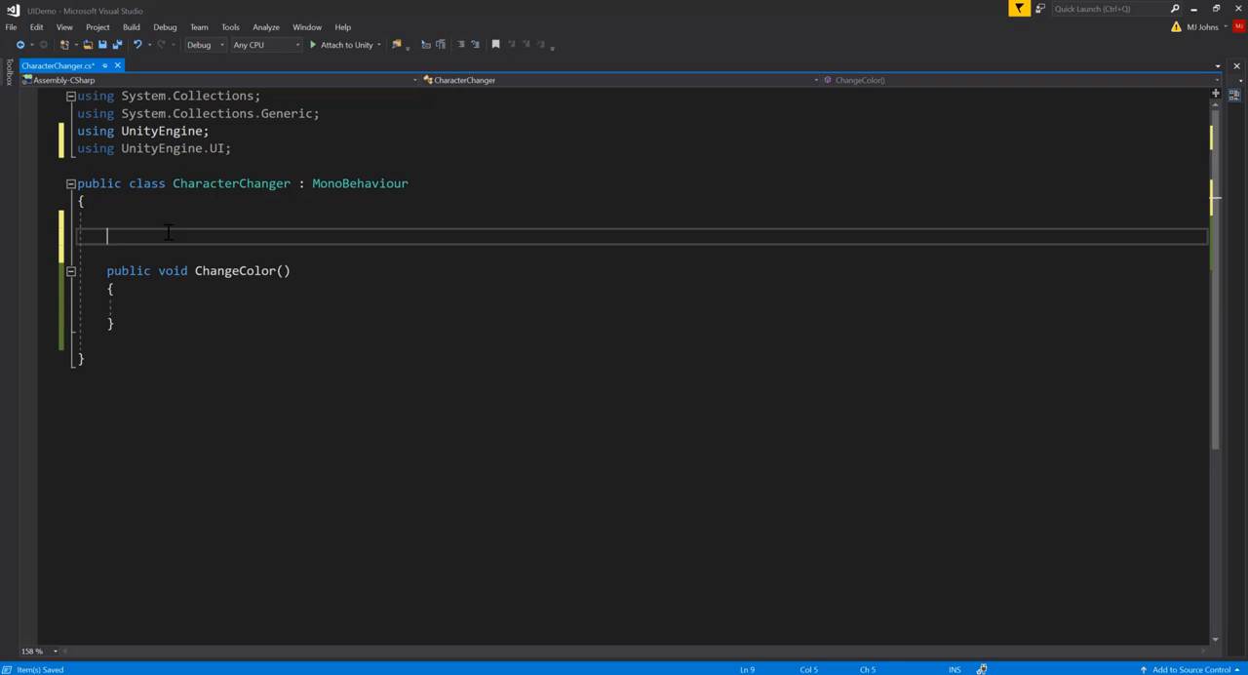
click(86, 201)
click(137, 270)
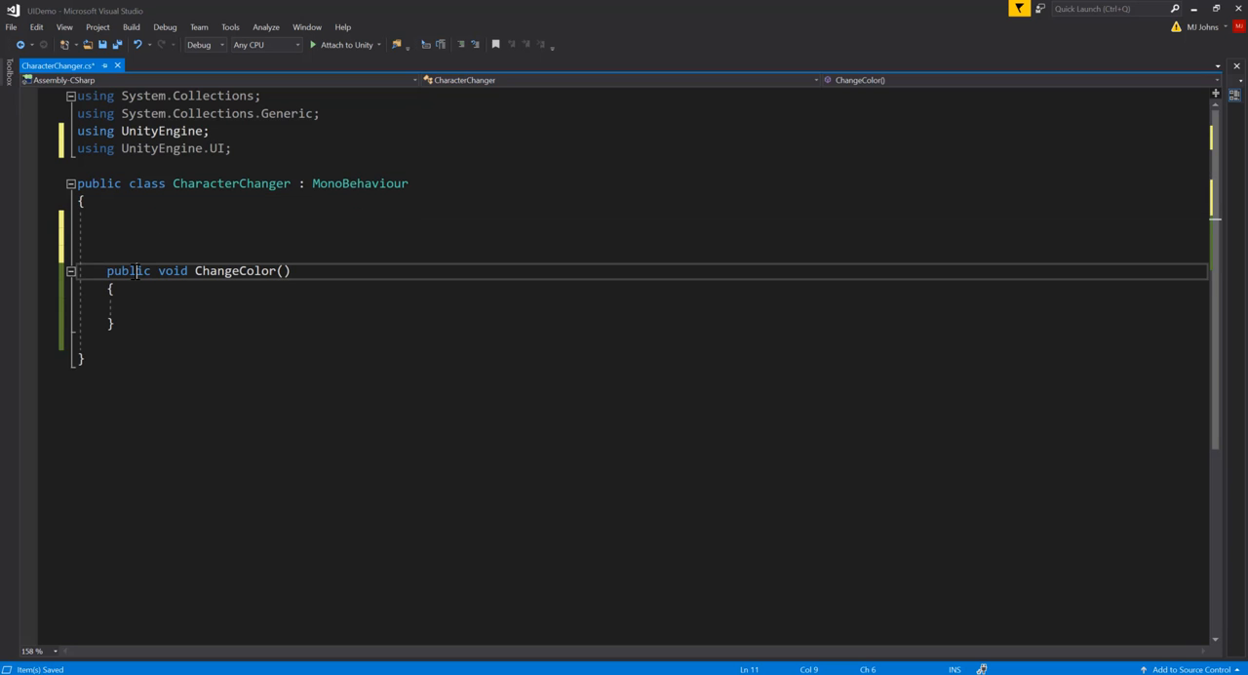
click(152, 227)
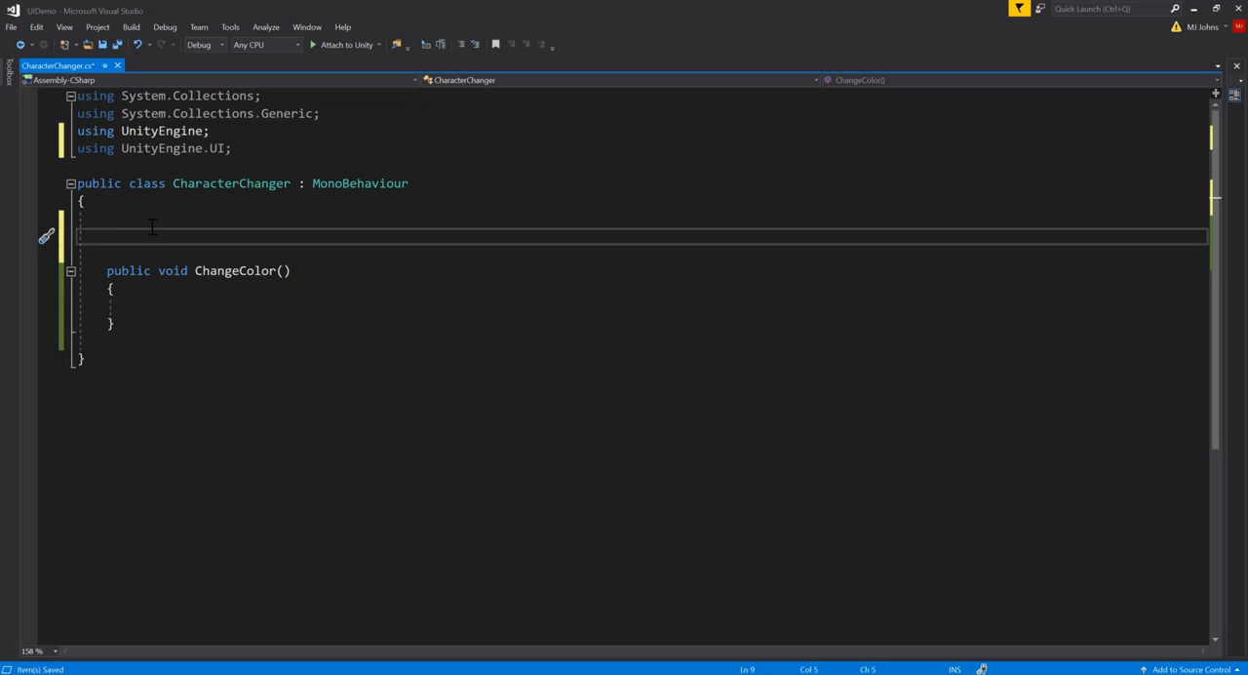
text(public Toggle red)
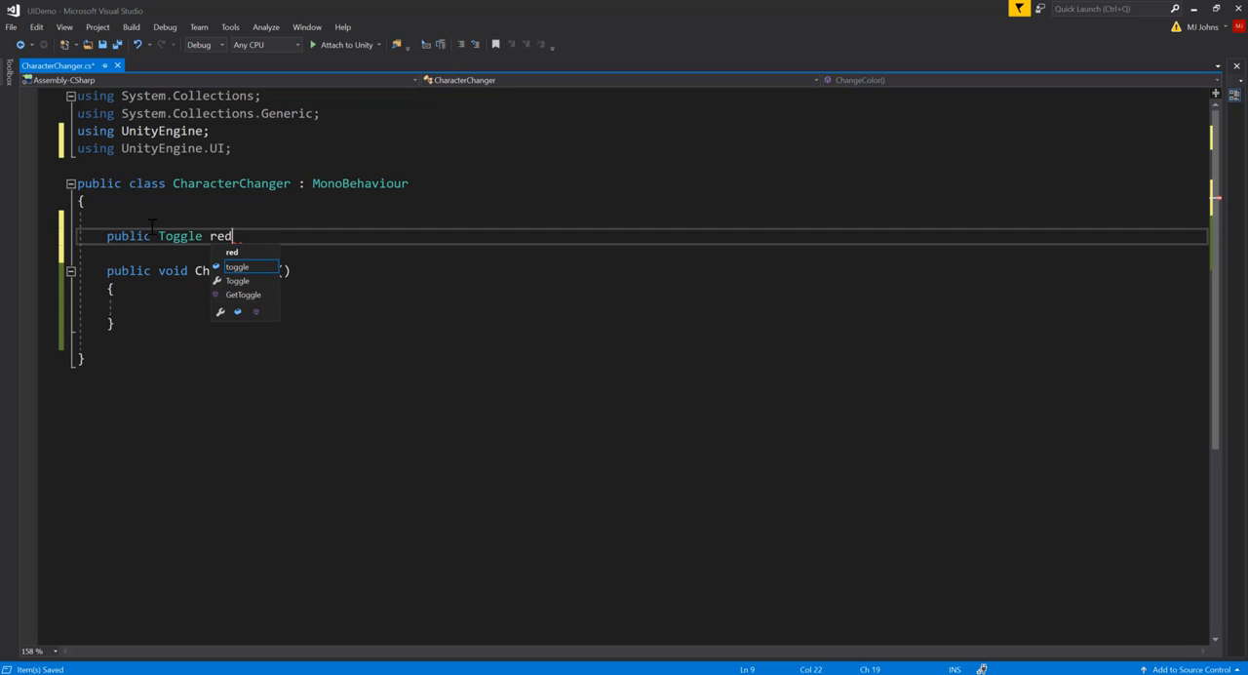
text(Toggle;)
key(Return)
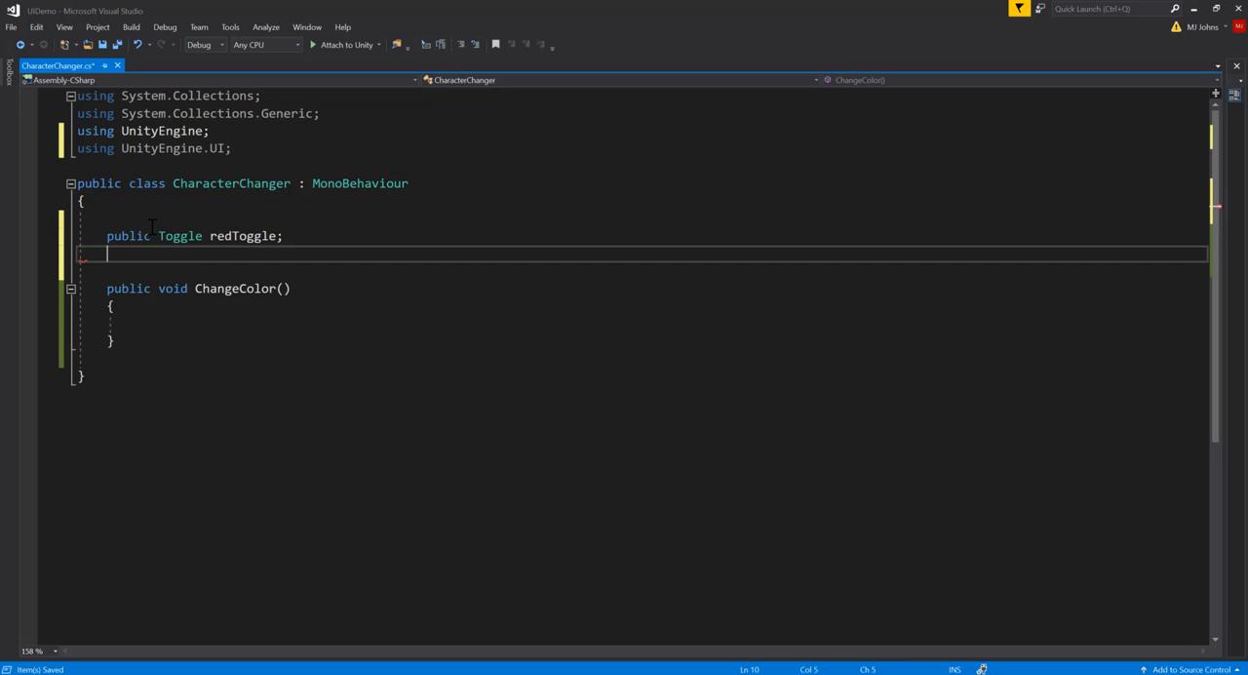
Declare a public Toggle variable named blueToggle below redToggle
text(public T)
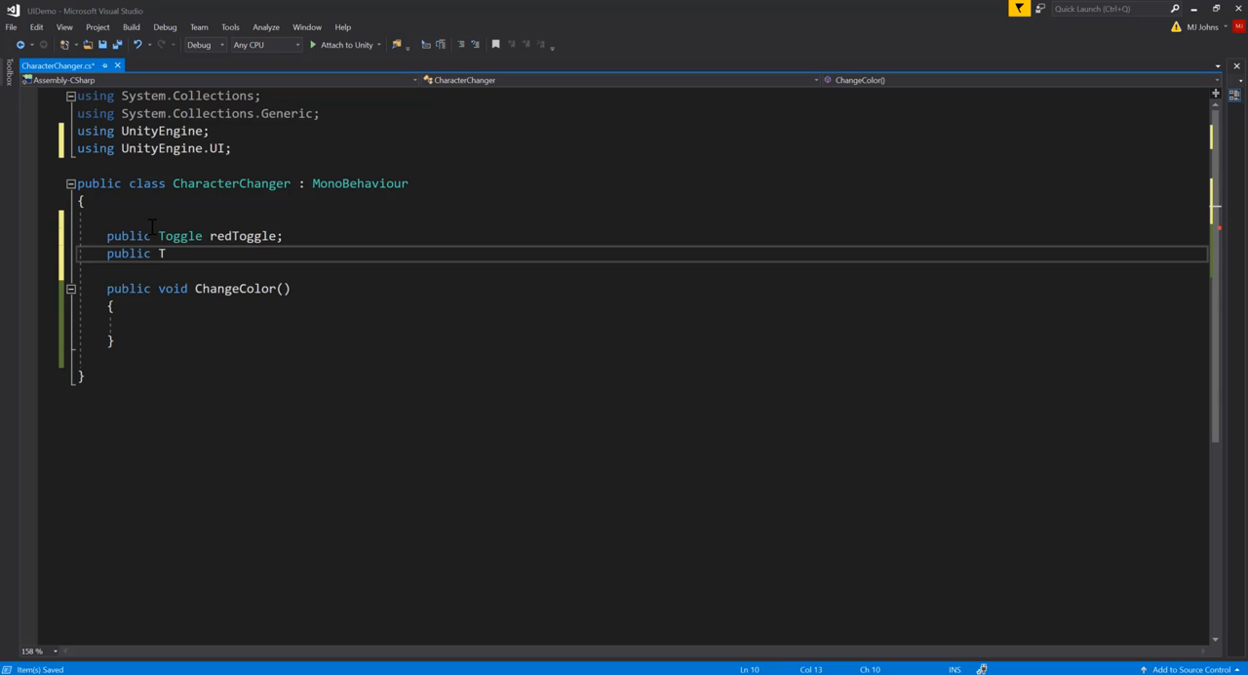
text(oggle )
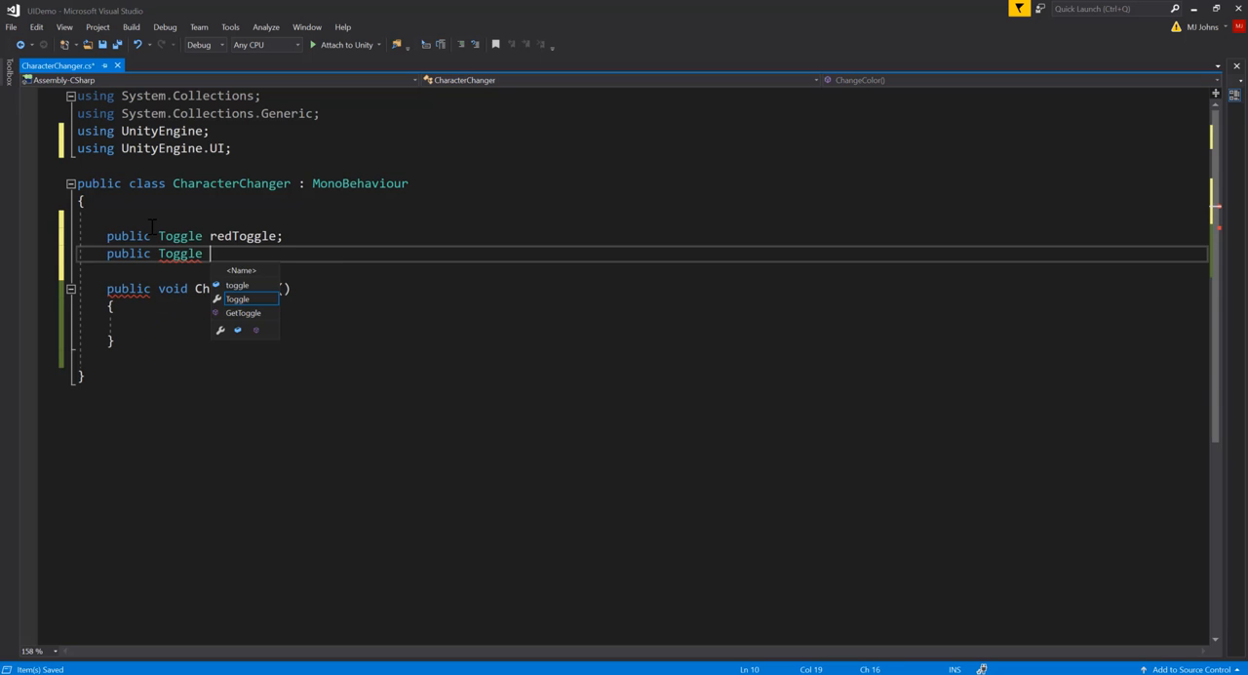
text(blue)
text(Toggle)
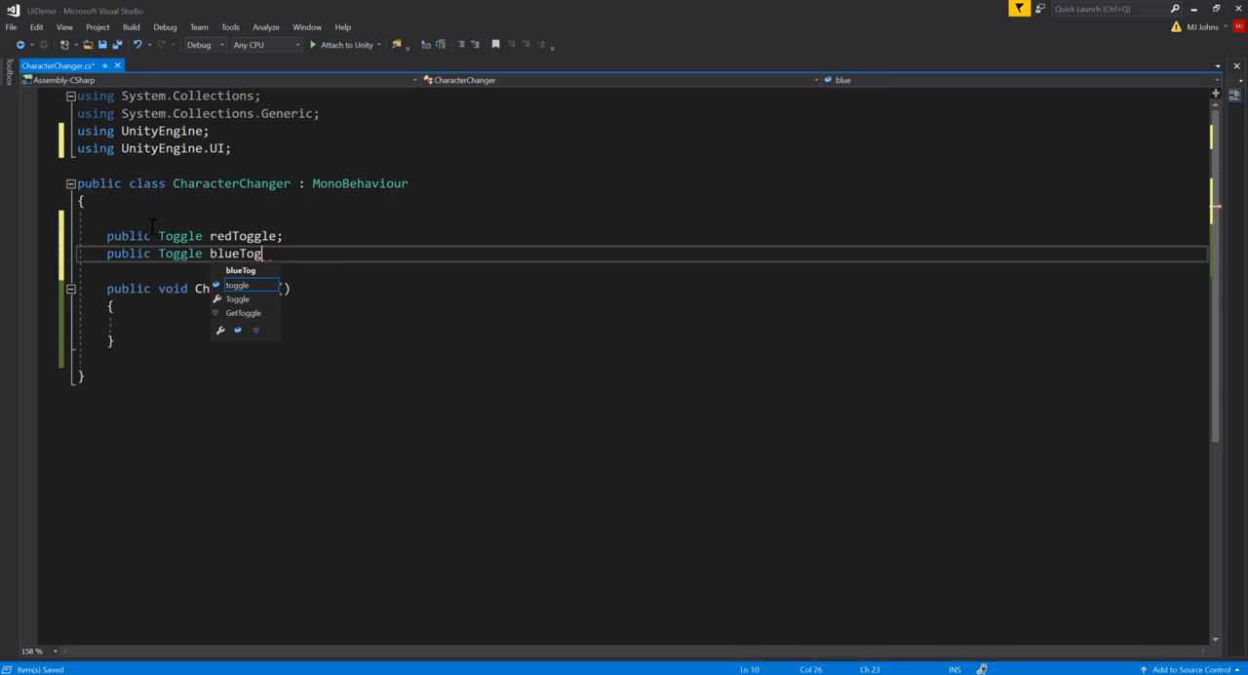
text(;)
key(Return)
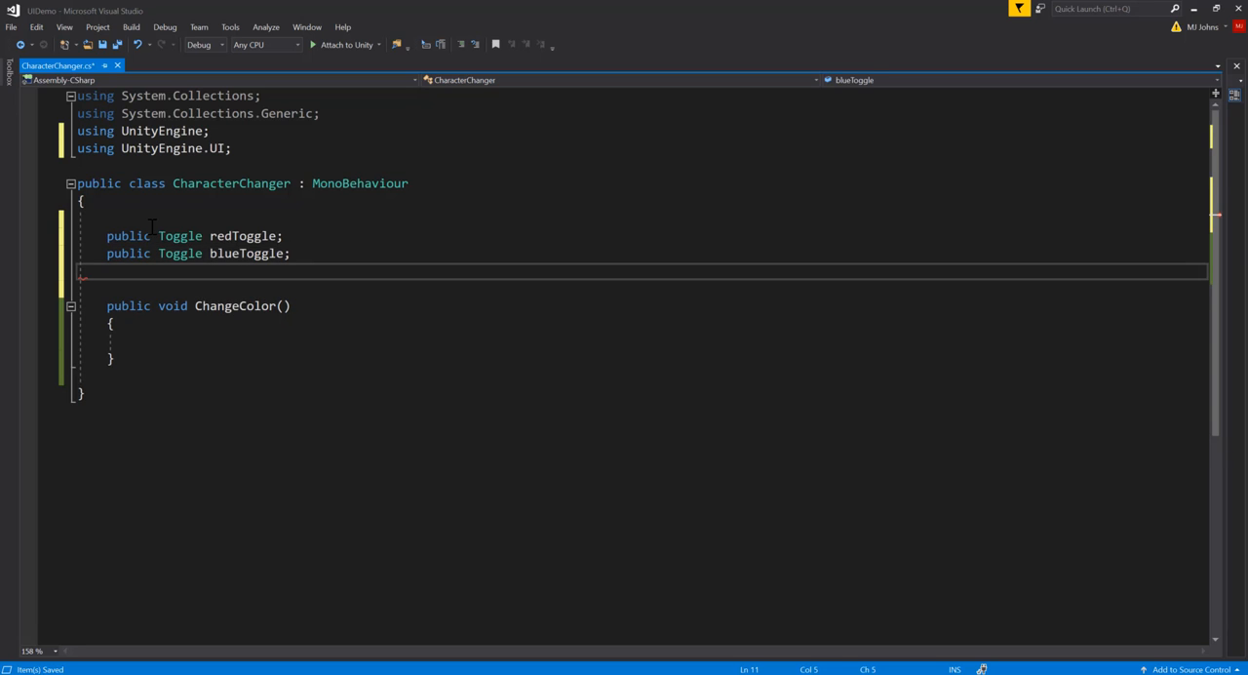
Declare a public Toggle variable named greenToggle below blueToggle
text(public Toggle g)
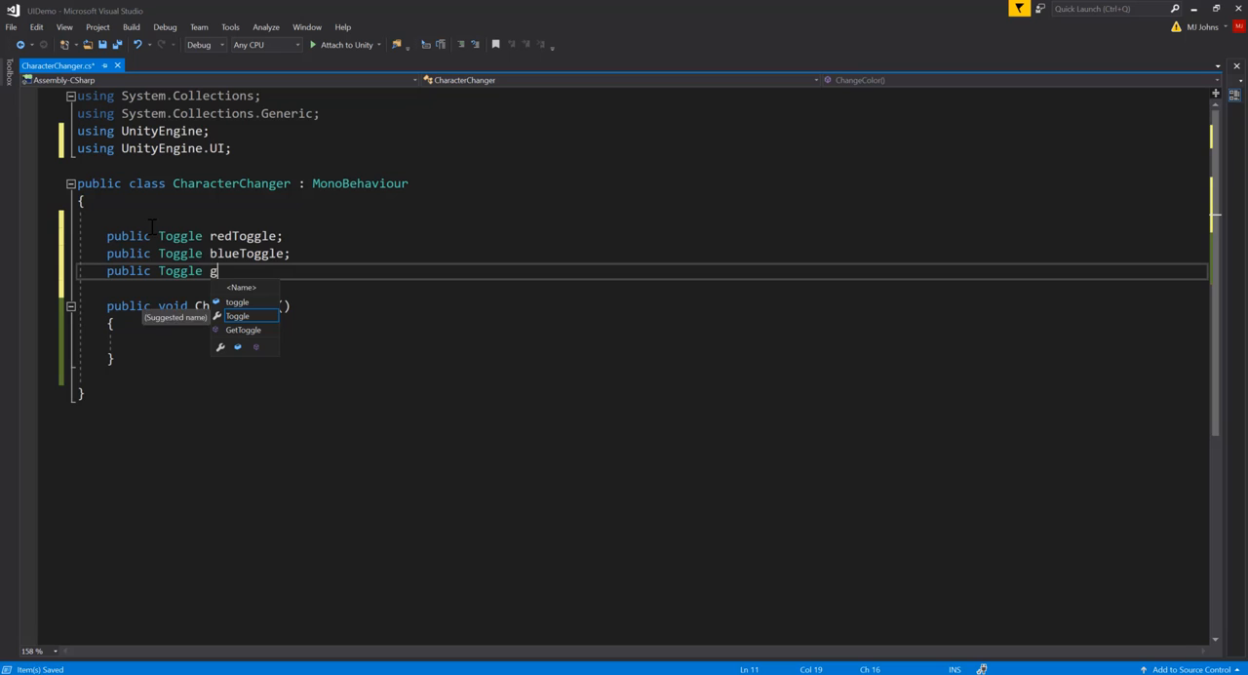
text(reenToggle)
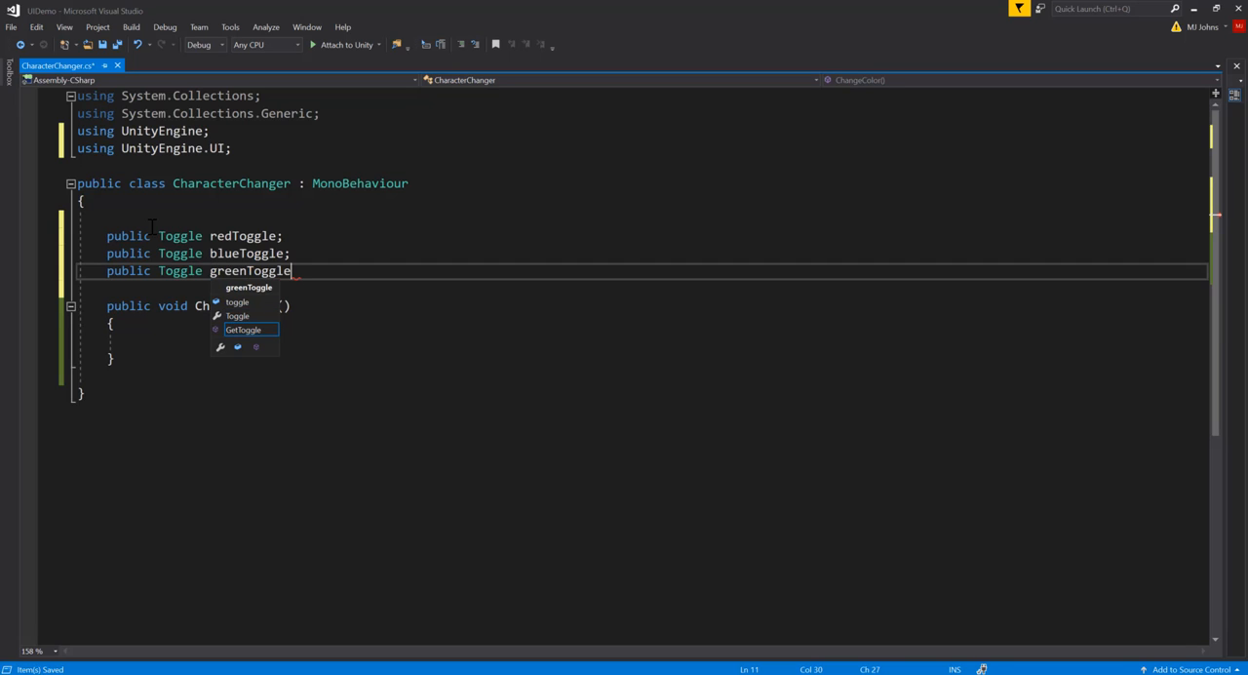
key(Escape)
text(;)
click(232, 254)
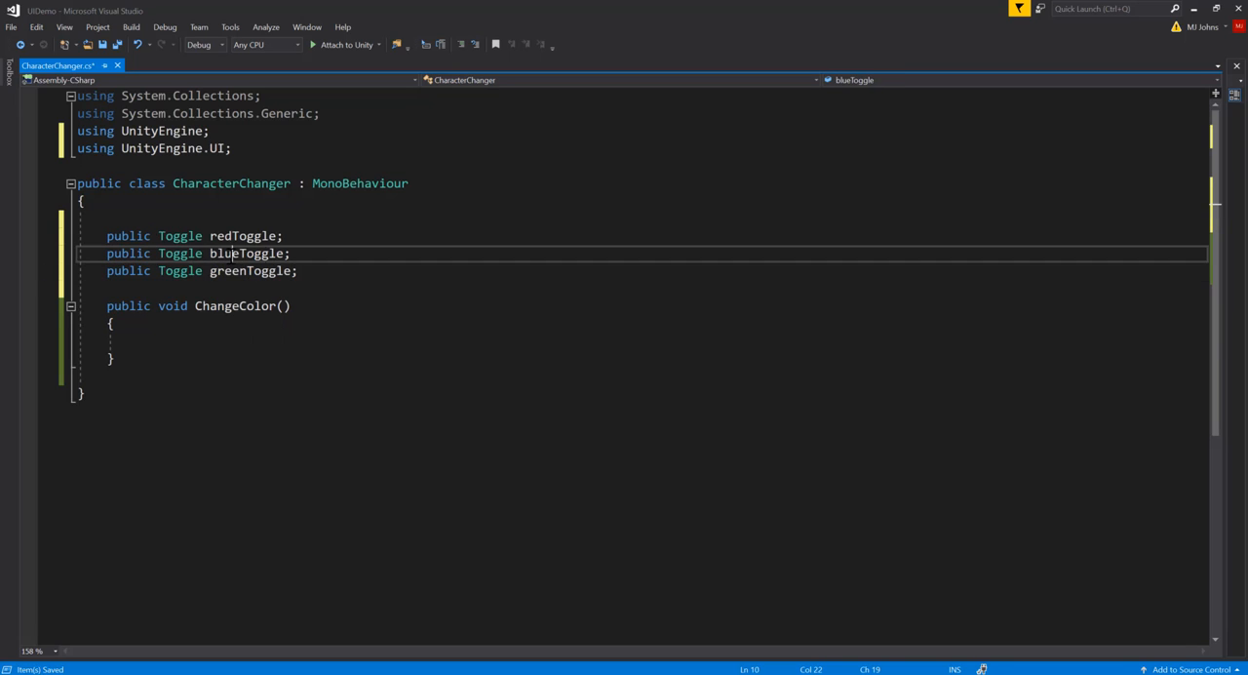
click(252, 284)
click(247, 272)
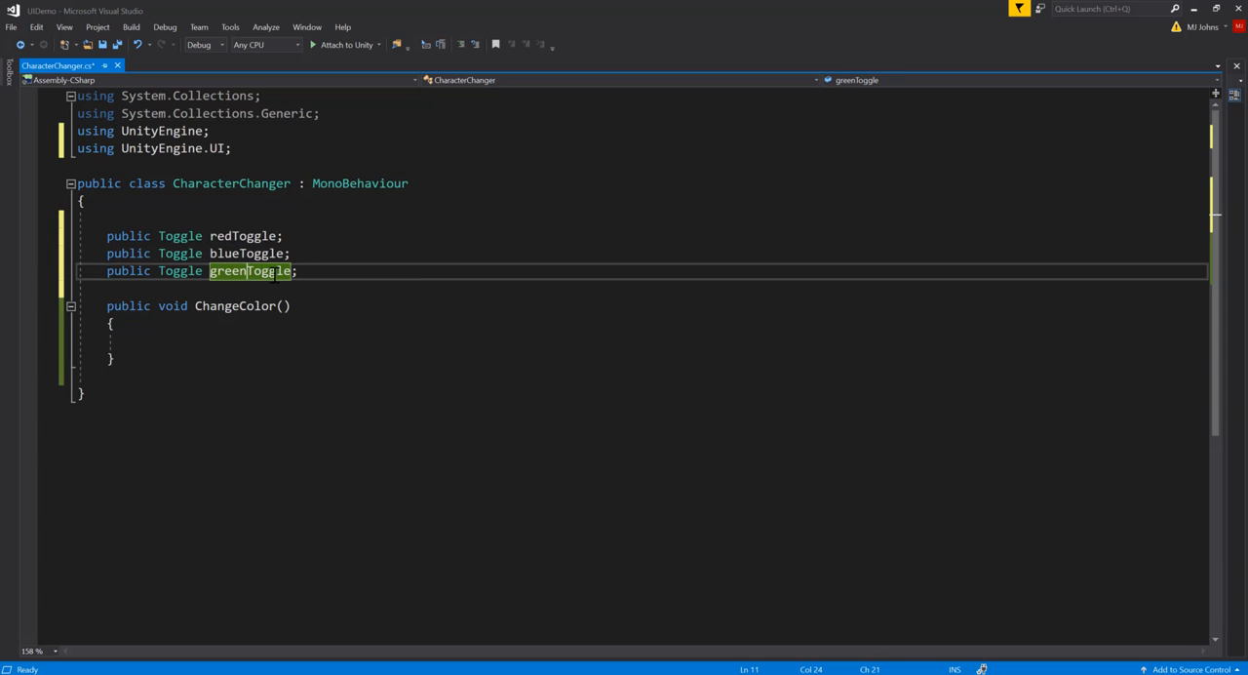
Add an empty if block inside the ChangeColor method with the condition redToggle.isOn
click(176, 341)
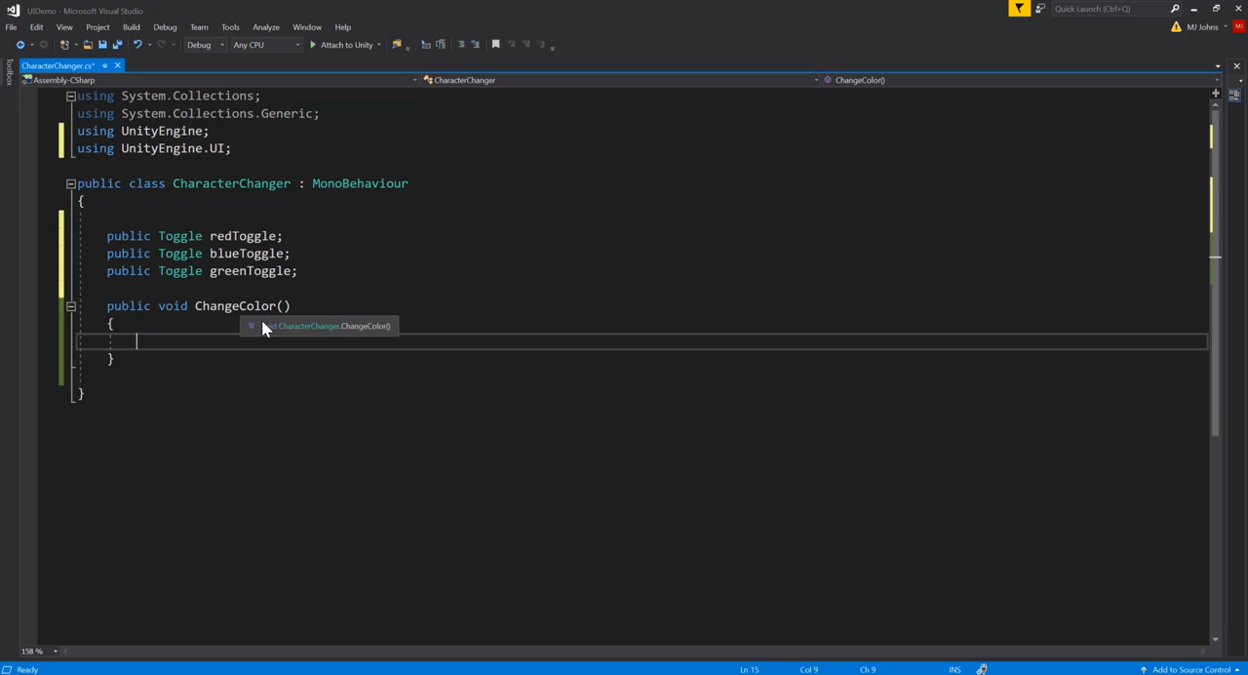
text(if)
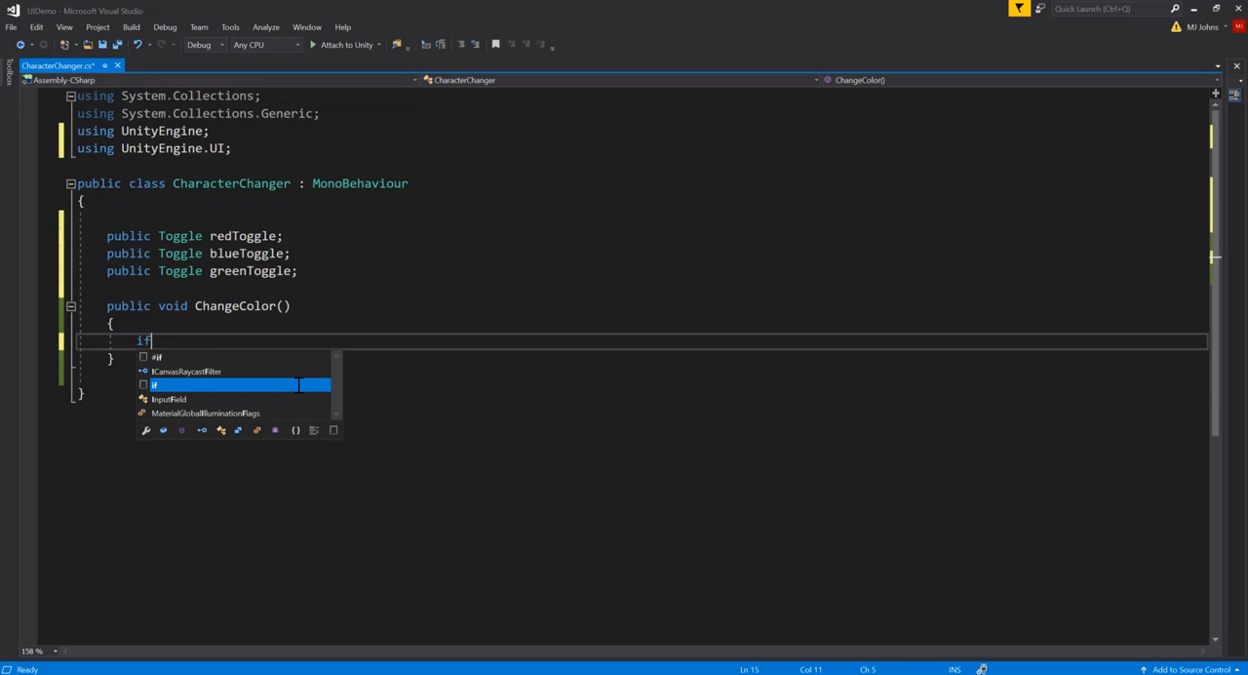
text((red)
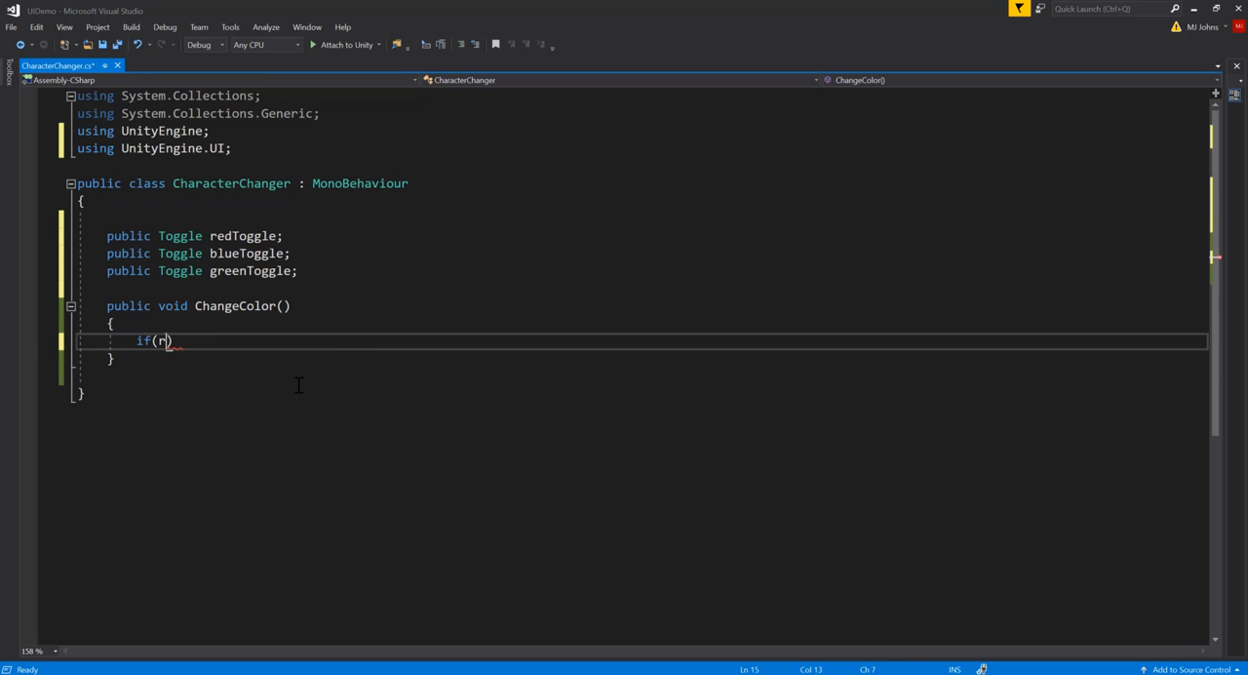
key(Tab)
text(.iso)
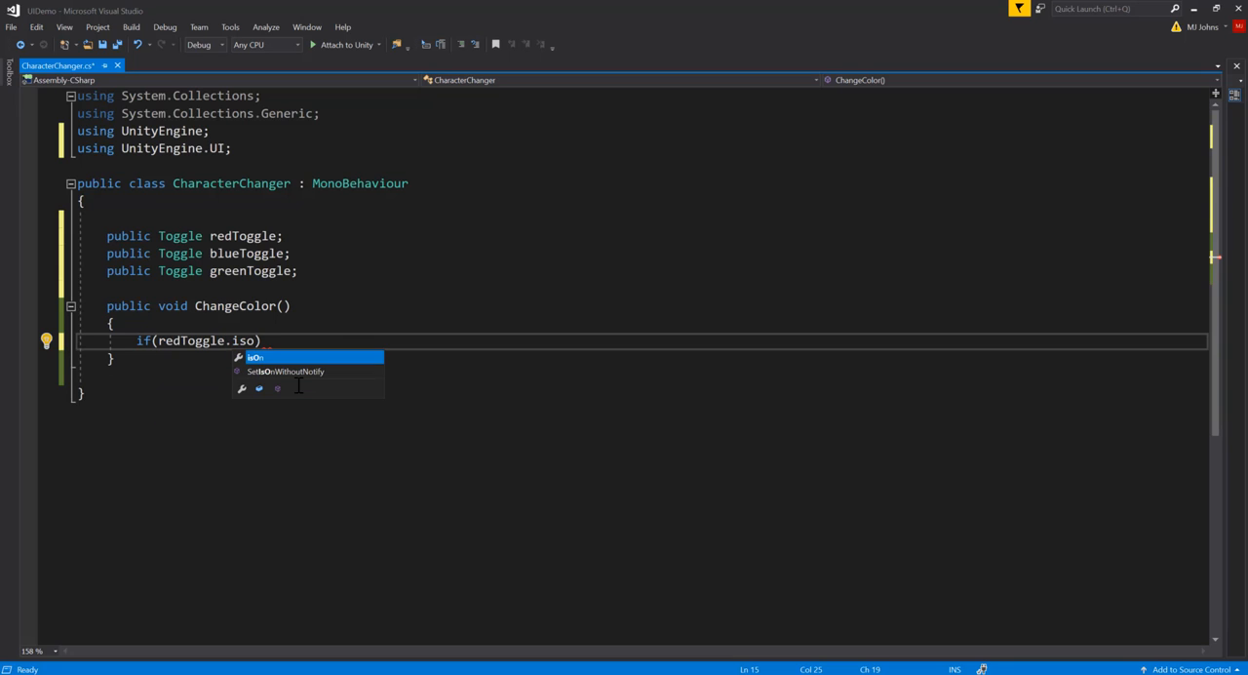
key(Tab)
text())
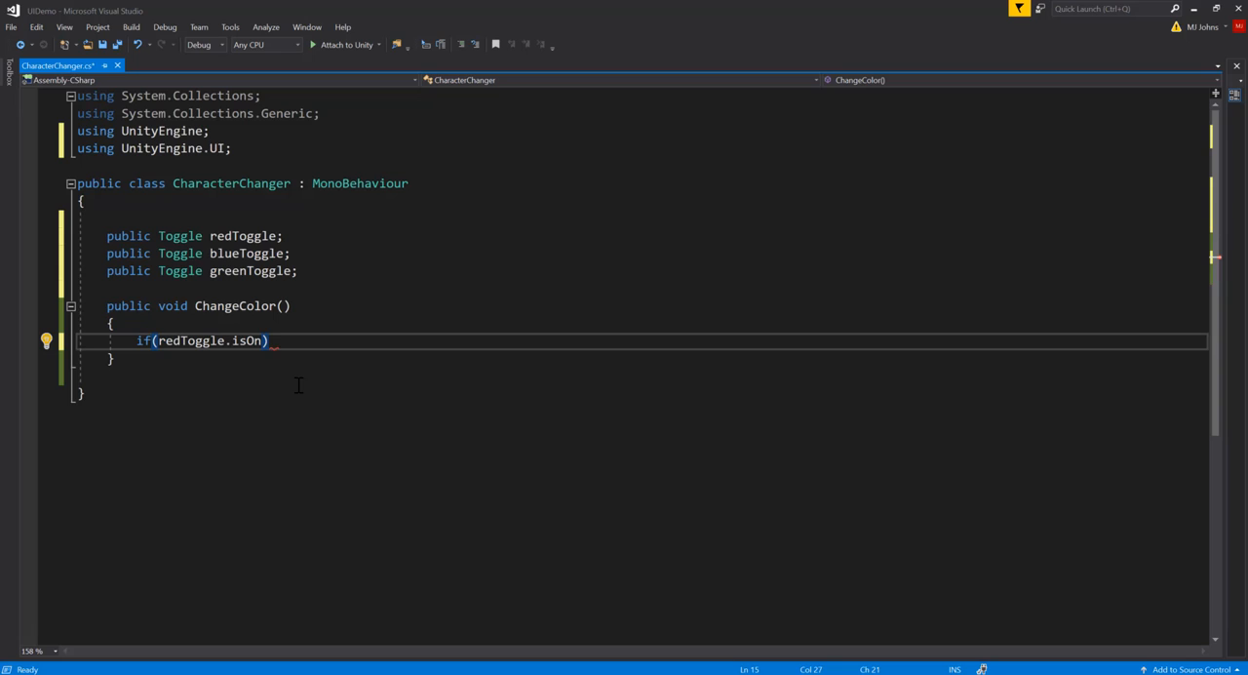
text({)
key(Return)
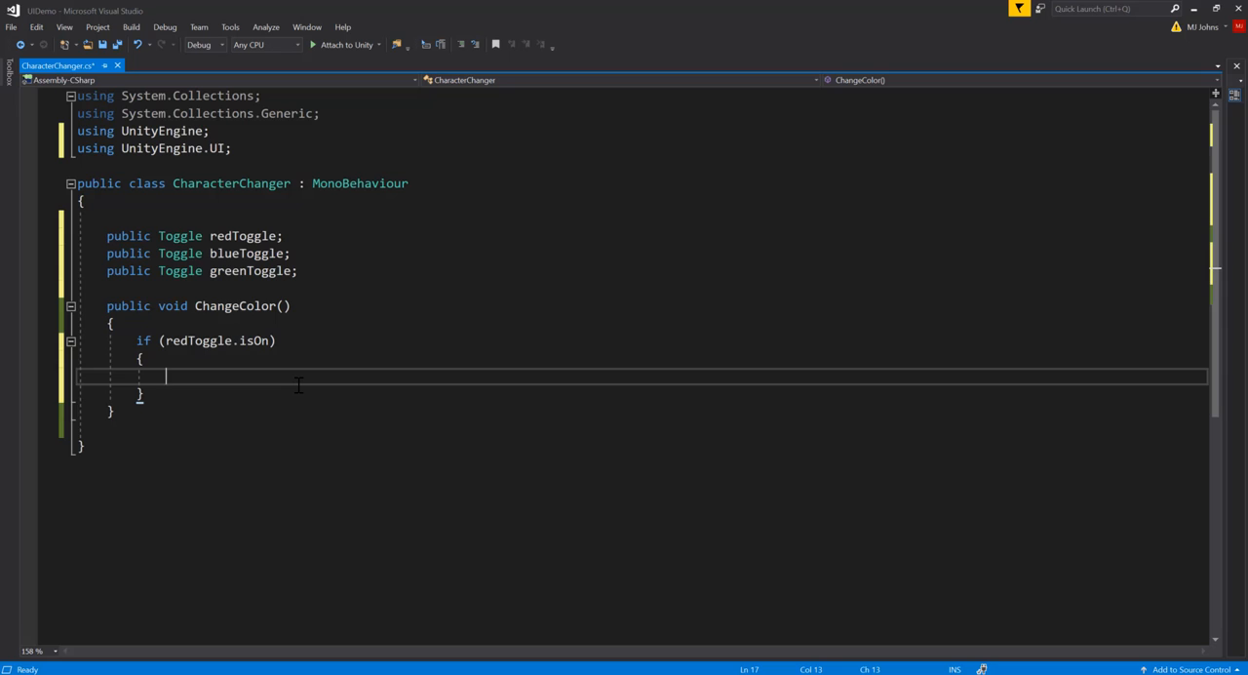
Start a GetComponent call inside the redToggle.isOn block of the ChangeColor method
text(GetC)
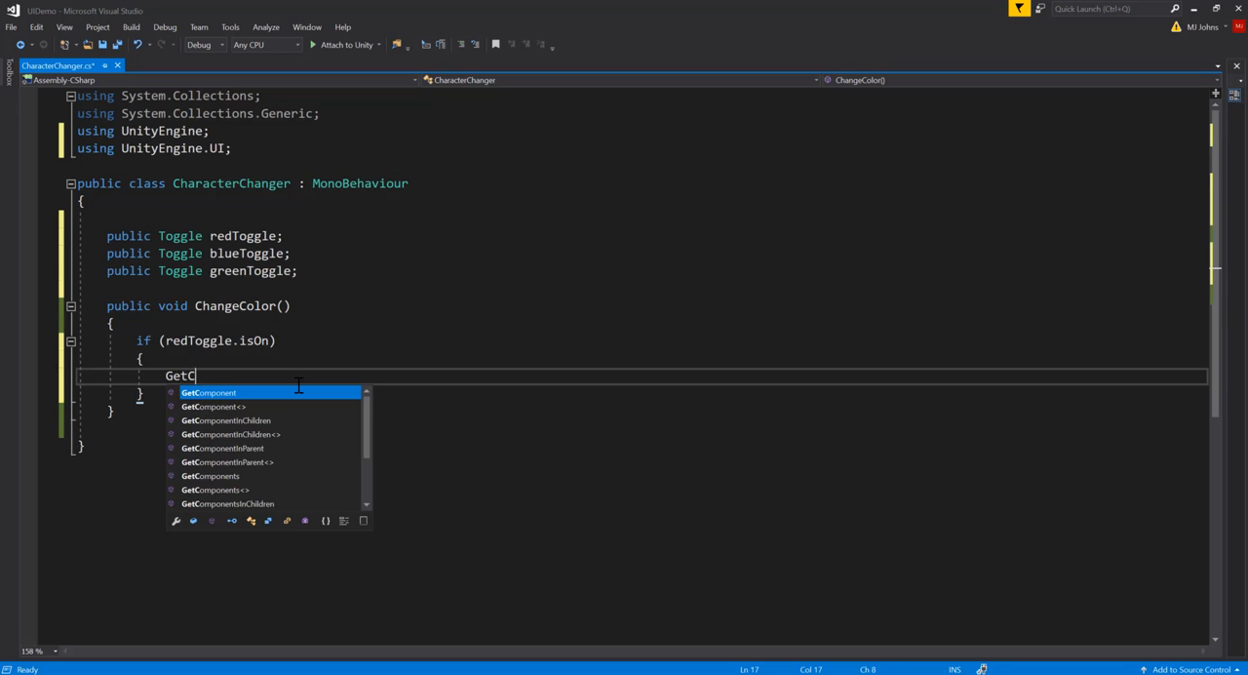
text(omponent)
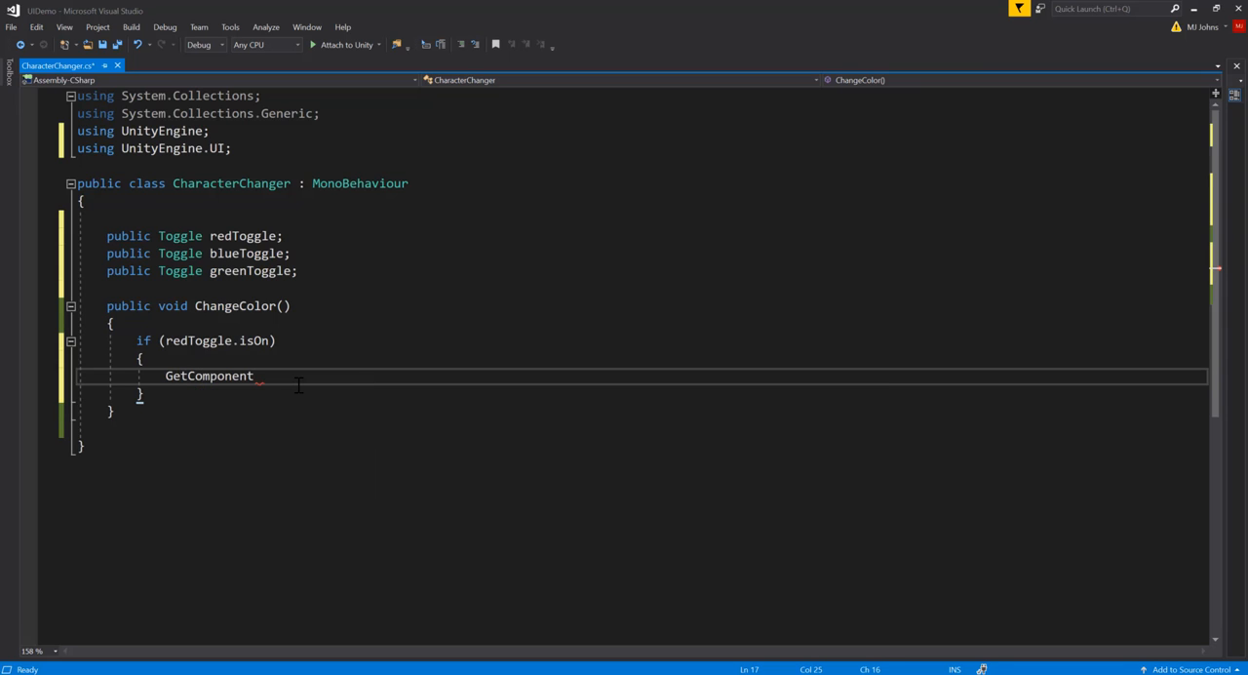
double_click(298, 385)
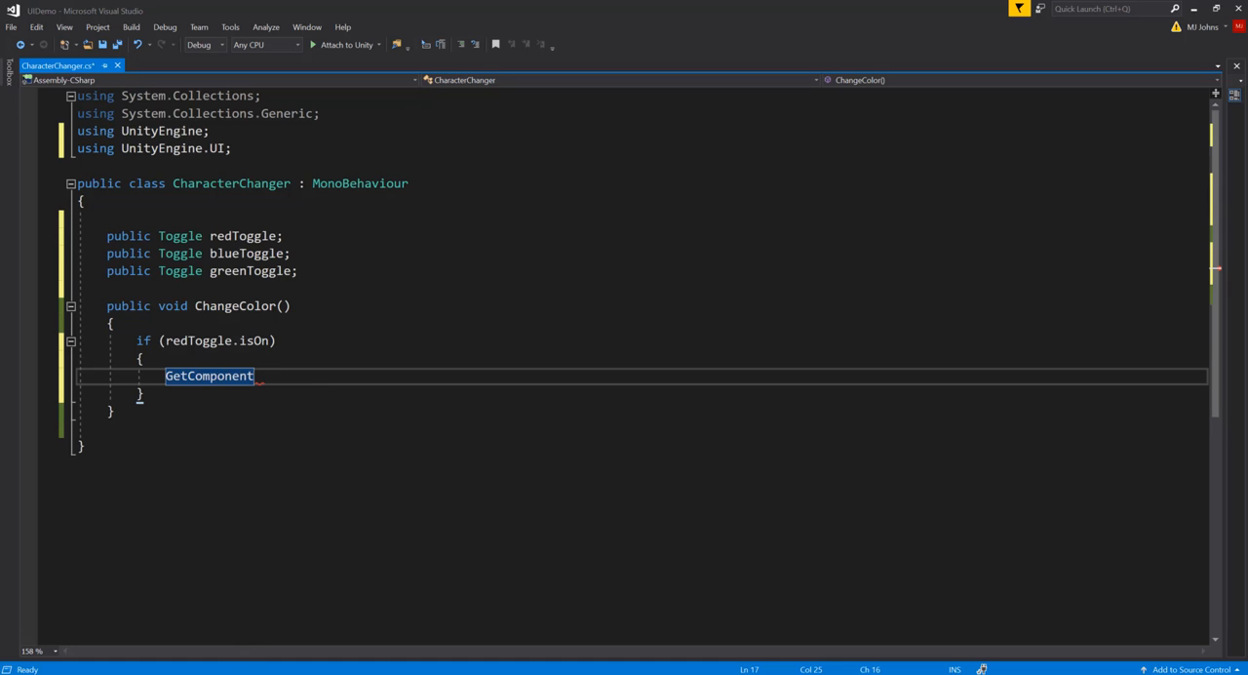
Switch to Unity and select the Character object to examine which component holds its color
mouse_move(207, 671)
click(259, 625)
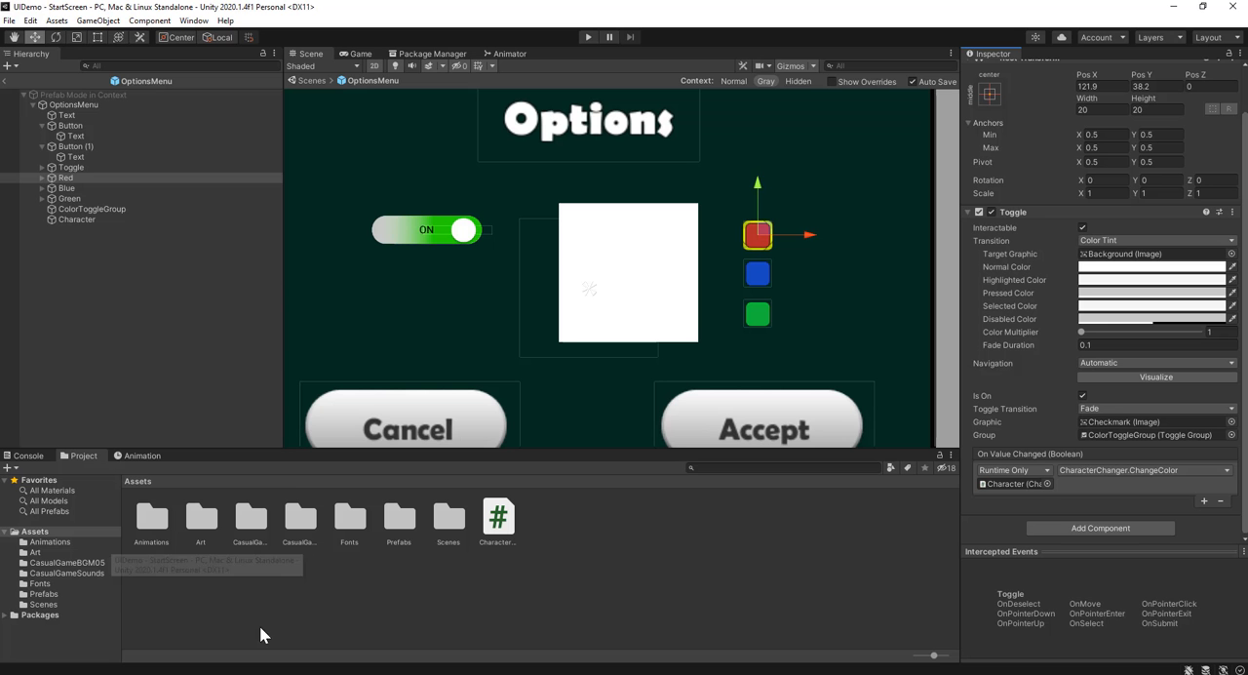
click(87, 221)
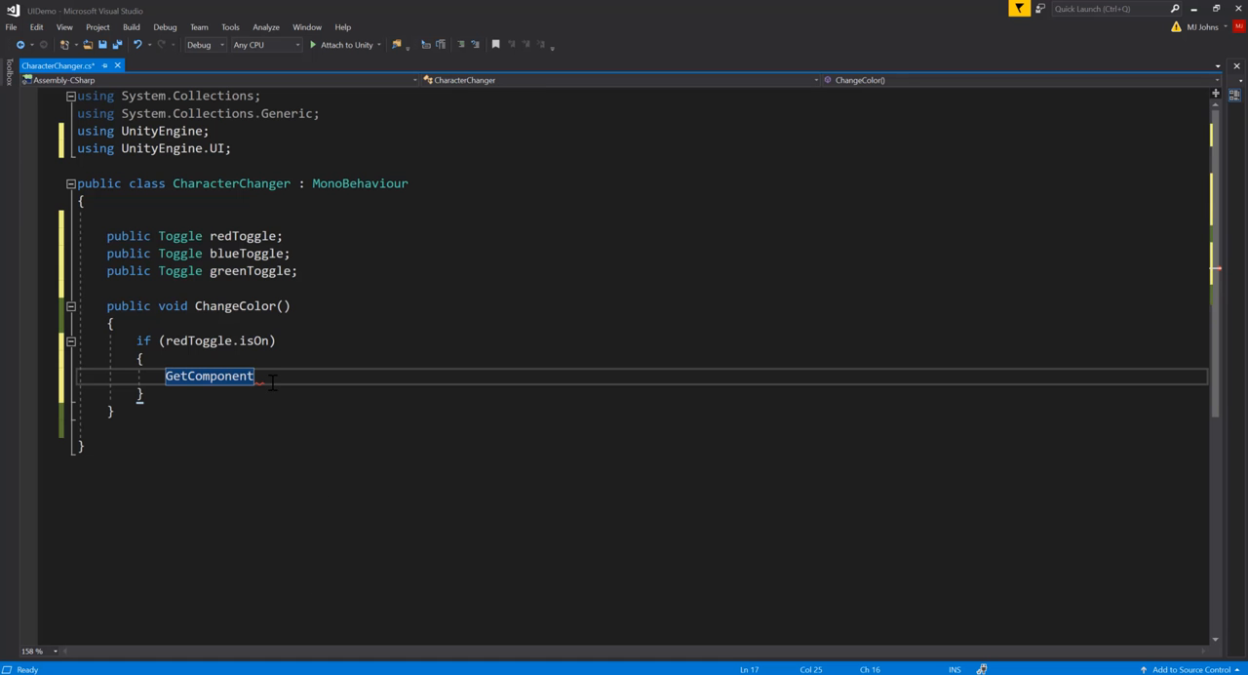
Back in the script, complete the call in the redToggle block as GetComponent<Image>()
text(<)
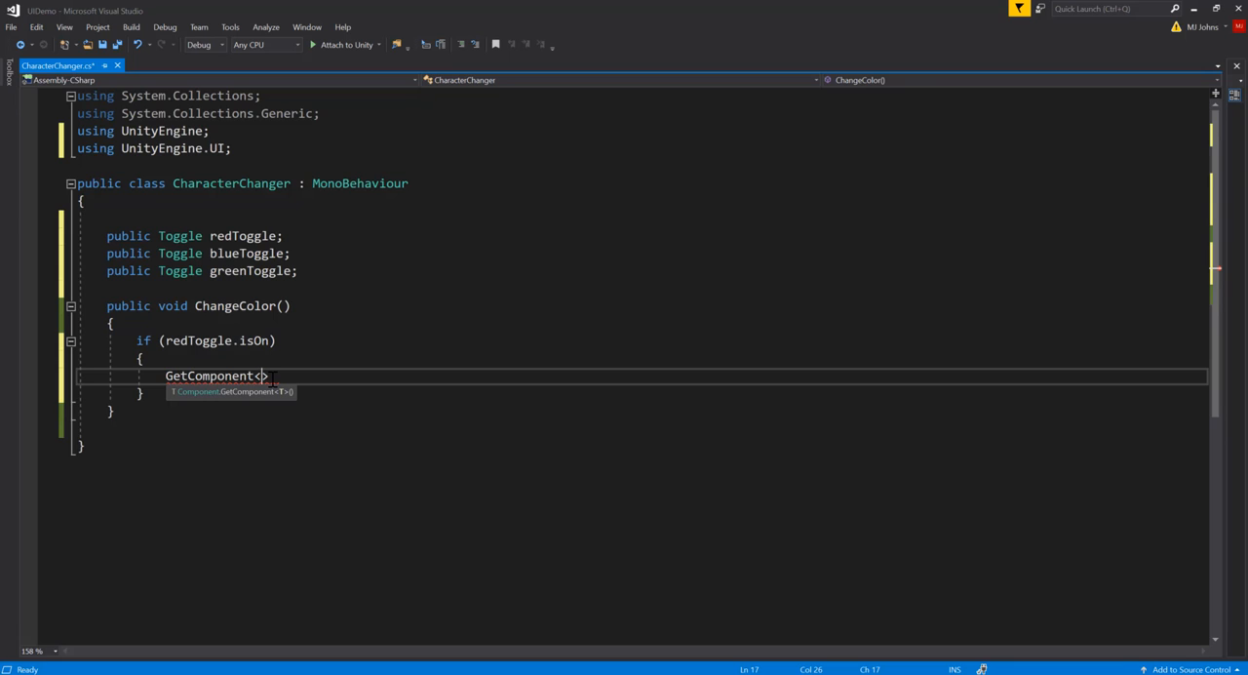
text(Im)
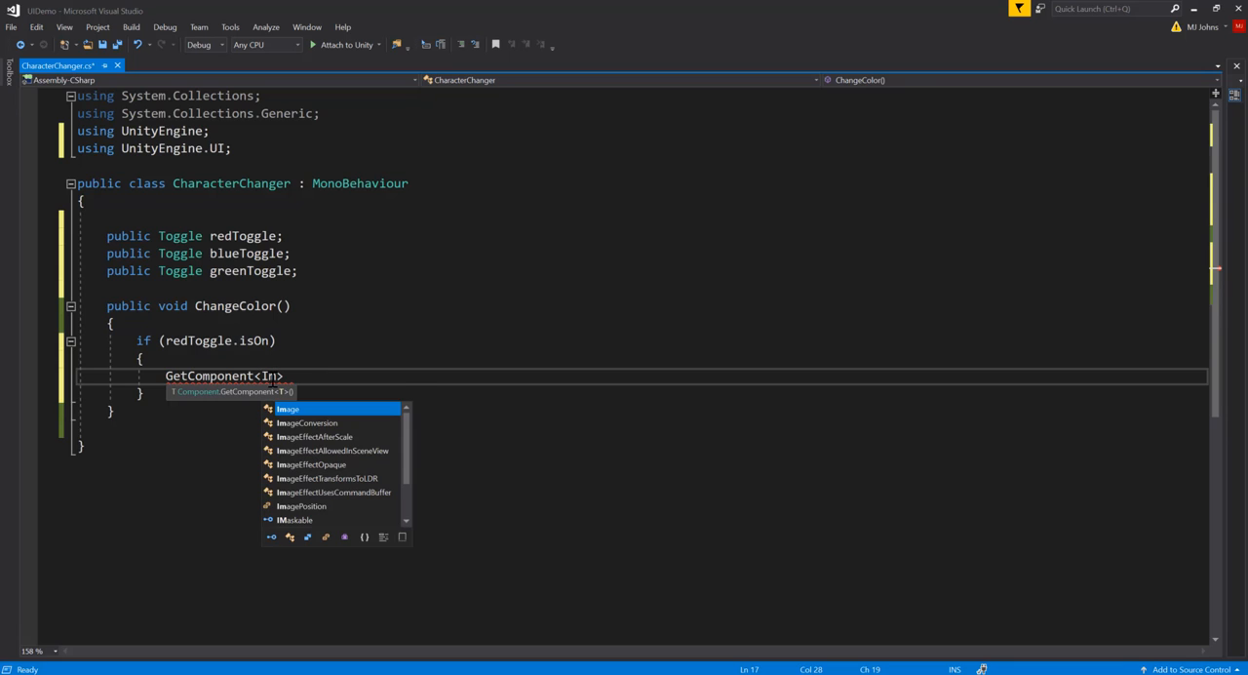
key(Tab)
text(>)
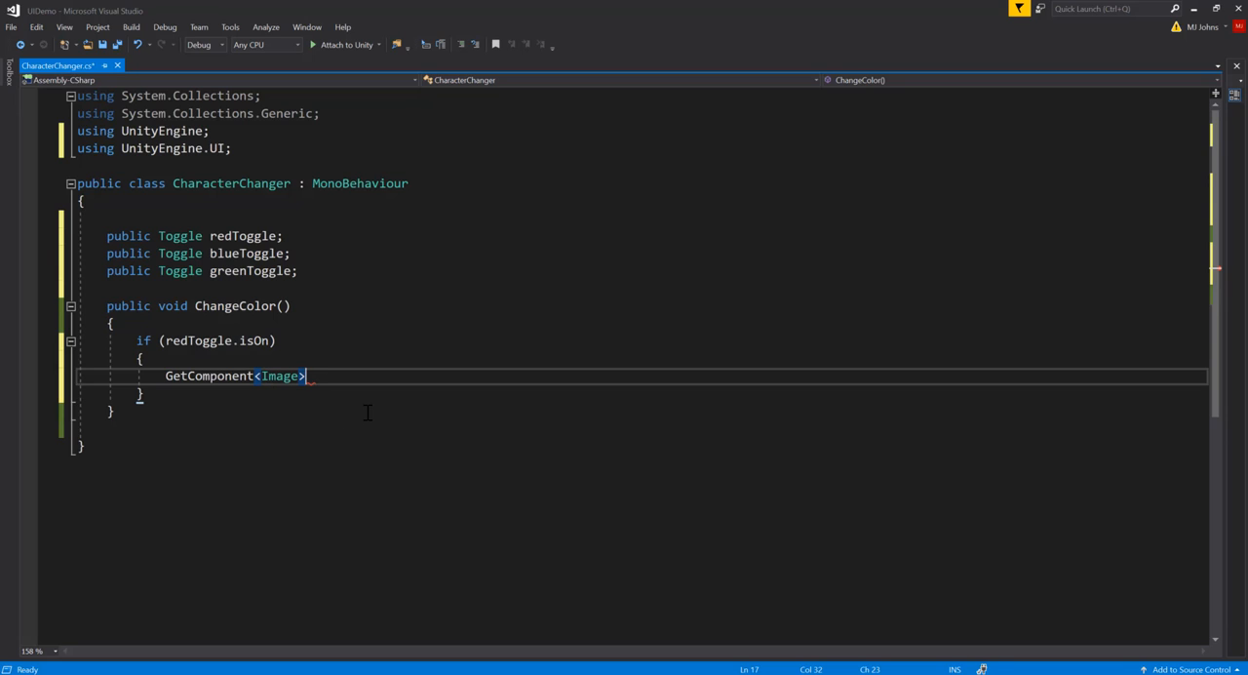
text(().color =)
Finish the redToggle block's statement by assigning Color.red to the Image component's color, without an extra blank line, and save the script
text(dol)
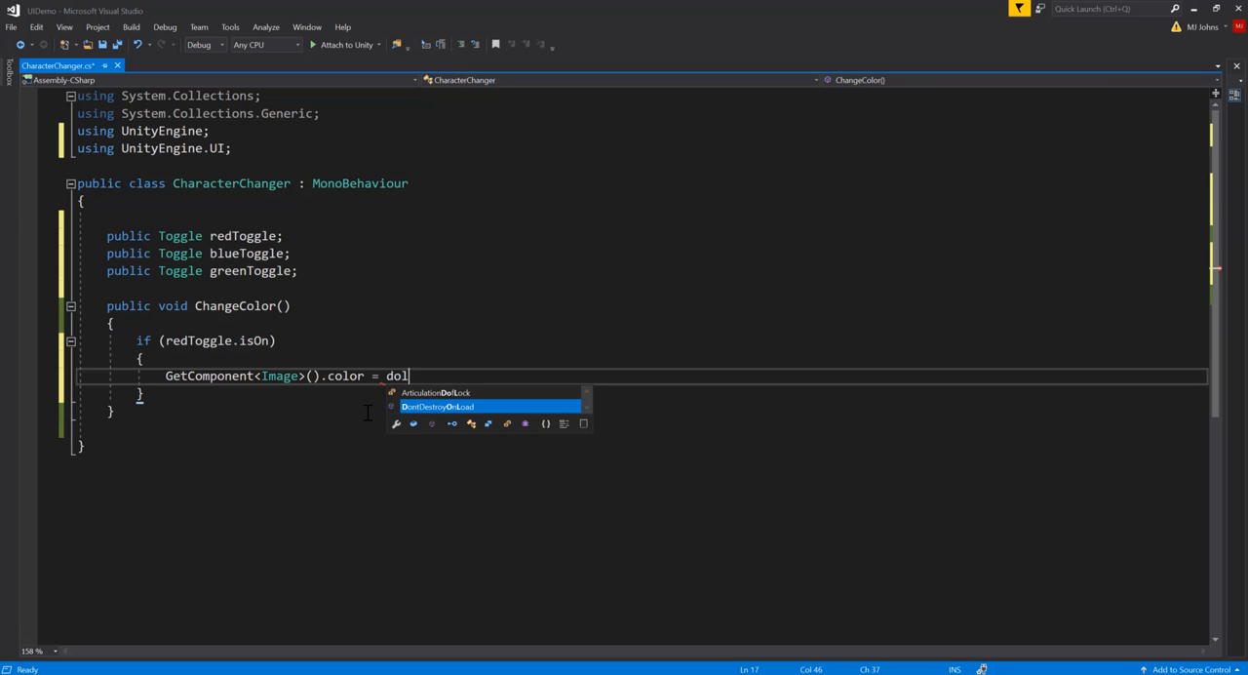
key(BackSpace)
key(BackSpace)
key(BackSpace)
text(color = Color.re)
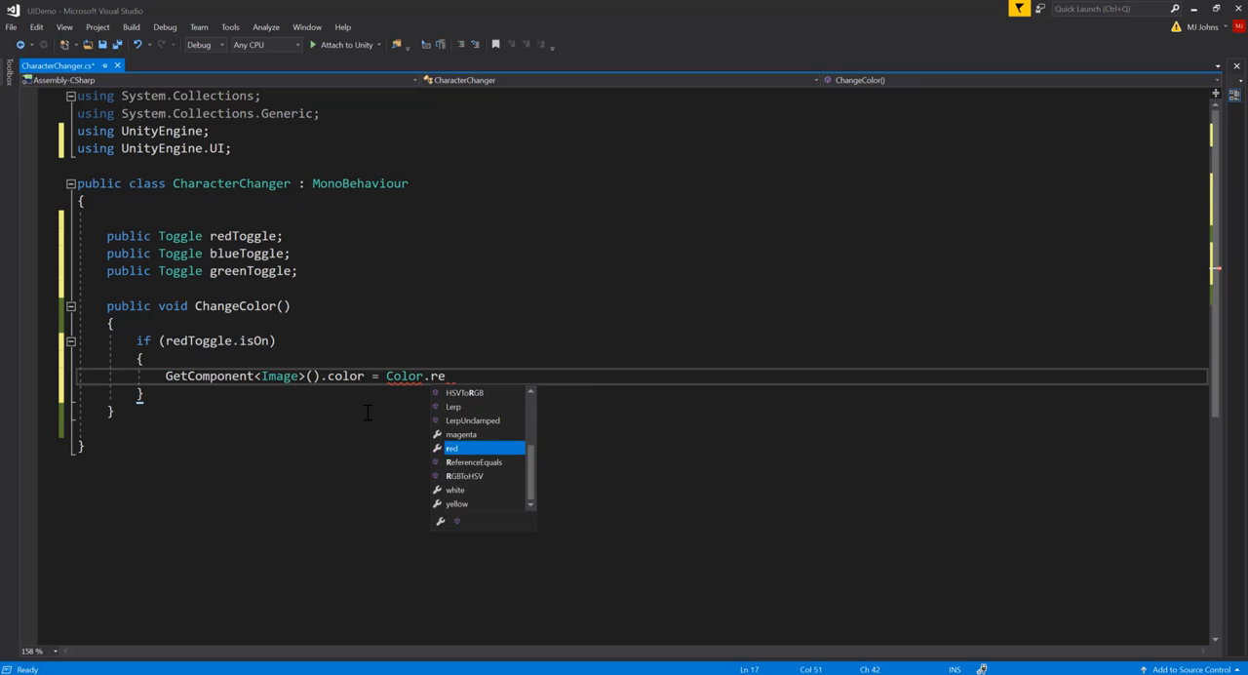
key(Tab)
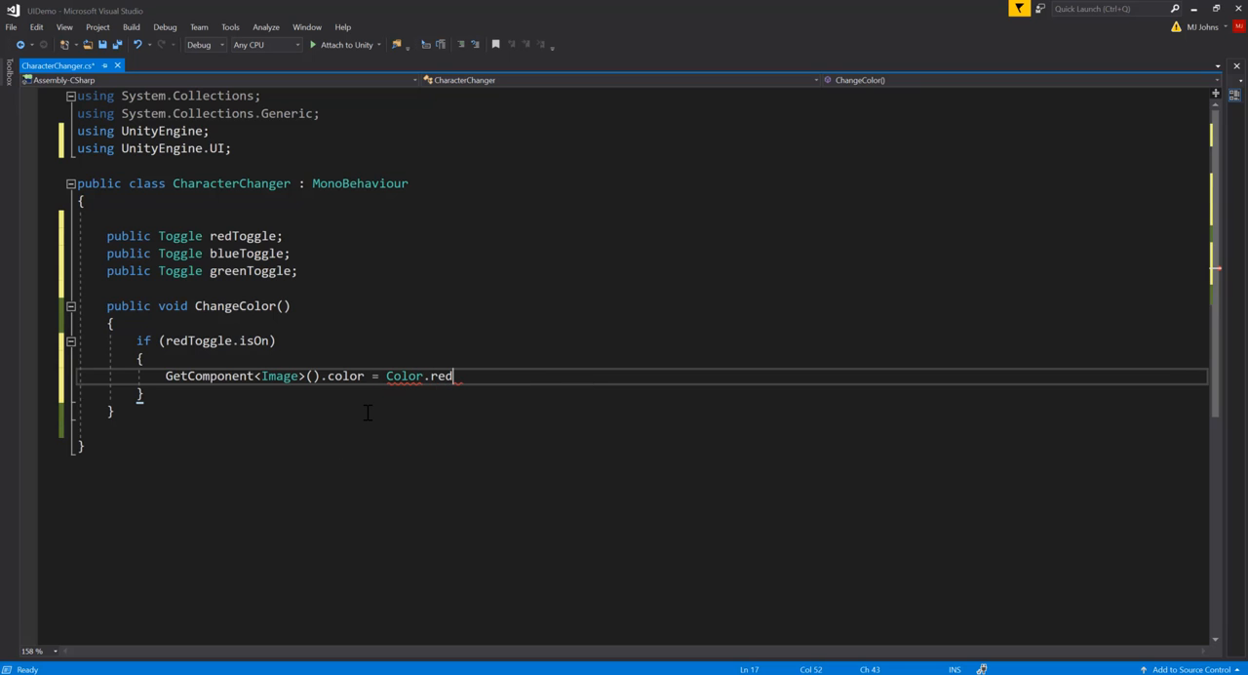
text(;)
key(Return)
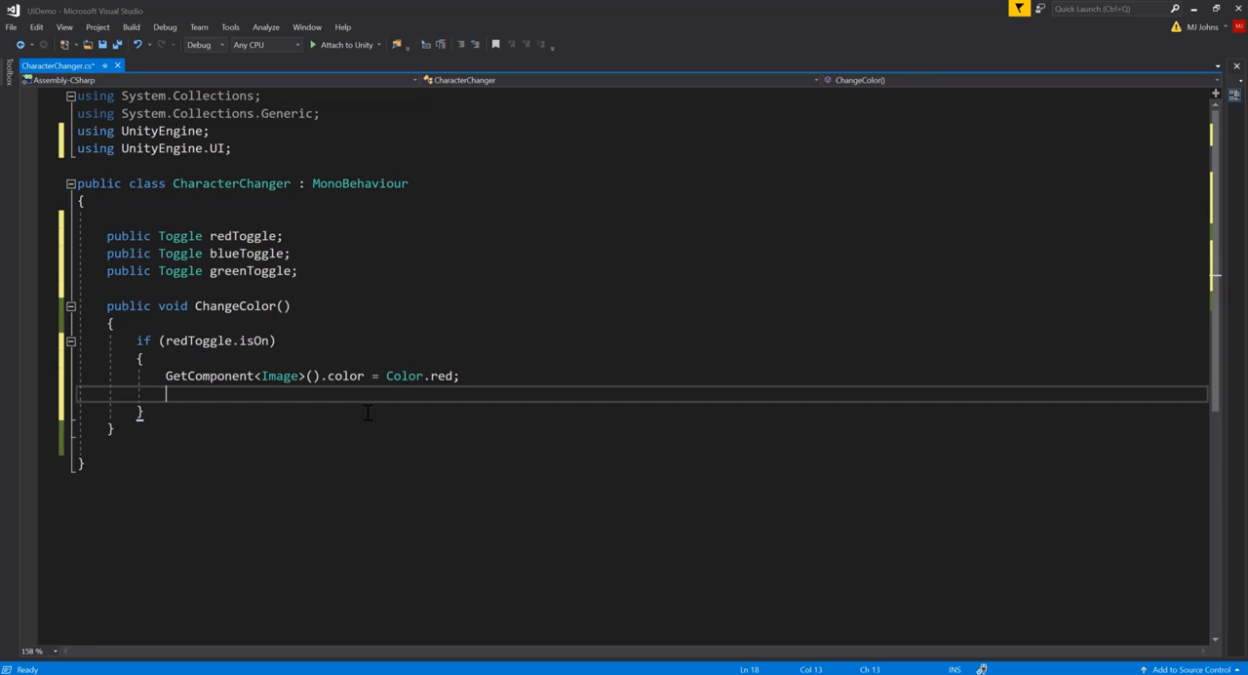
key(BackSpace)
key(BackSpace)
key(BackSpace)
key(BackSpace)
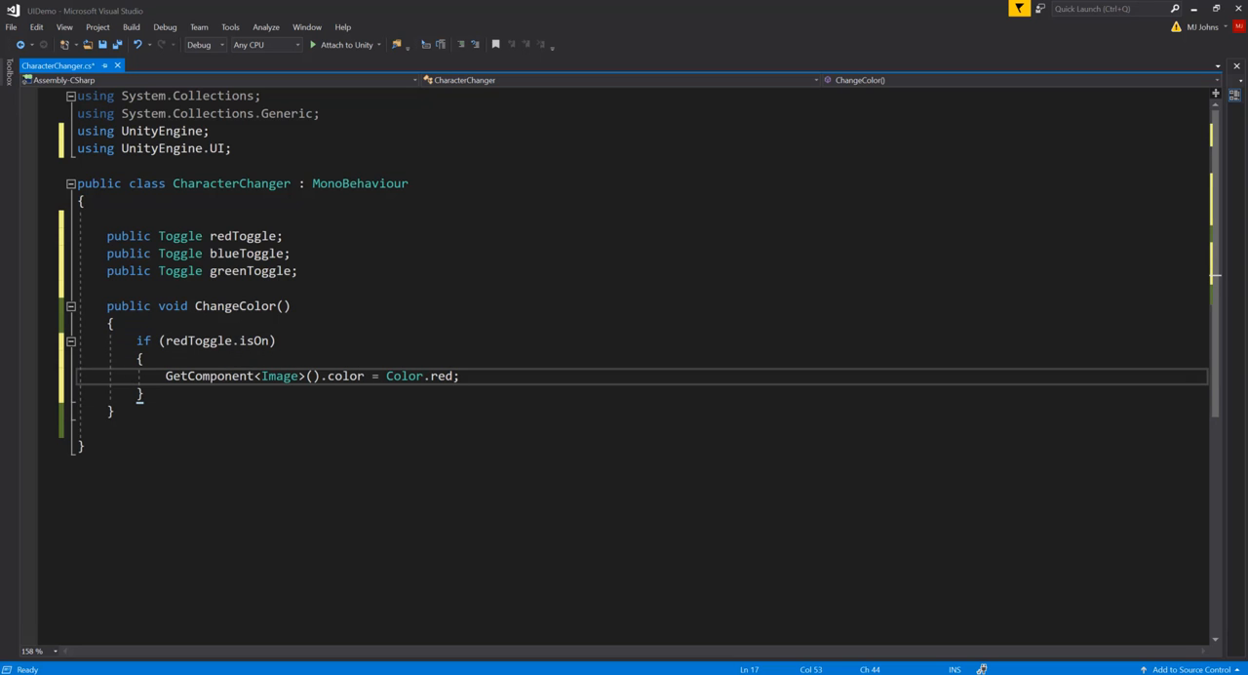
click(331, 340)
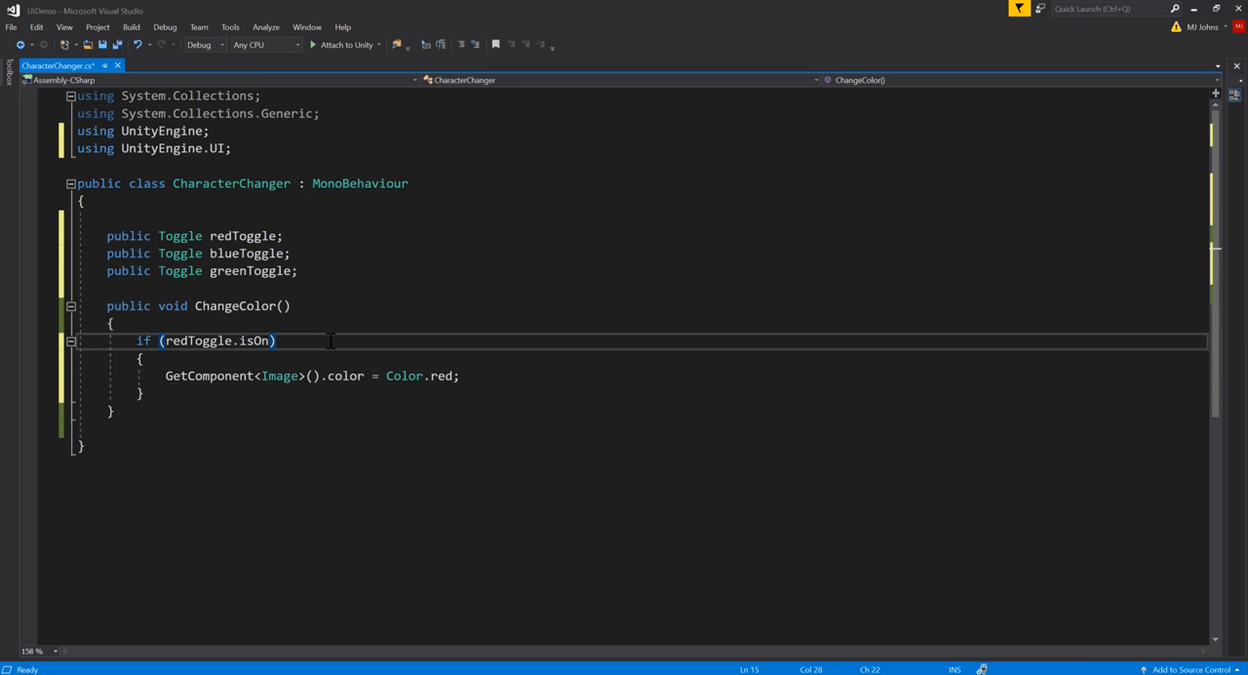
key(ctrl+s)
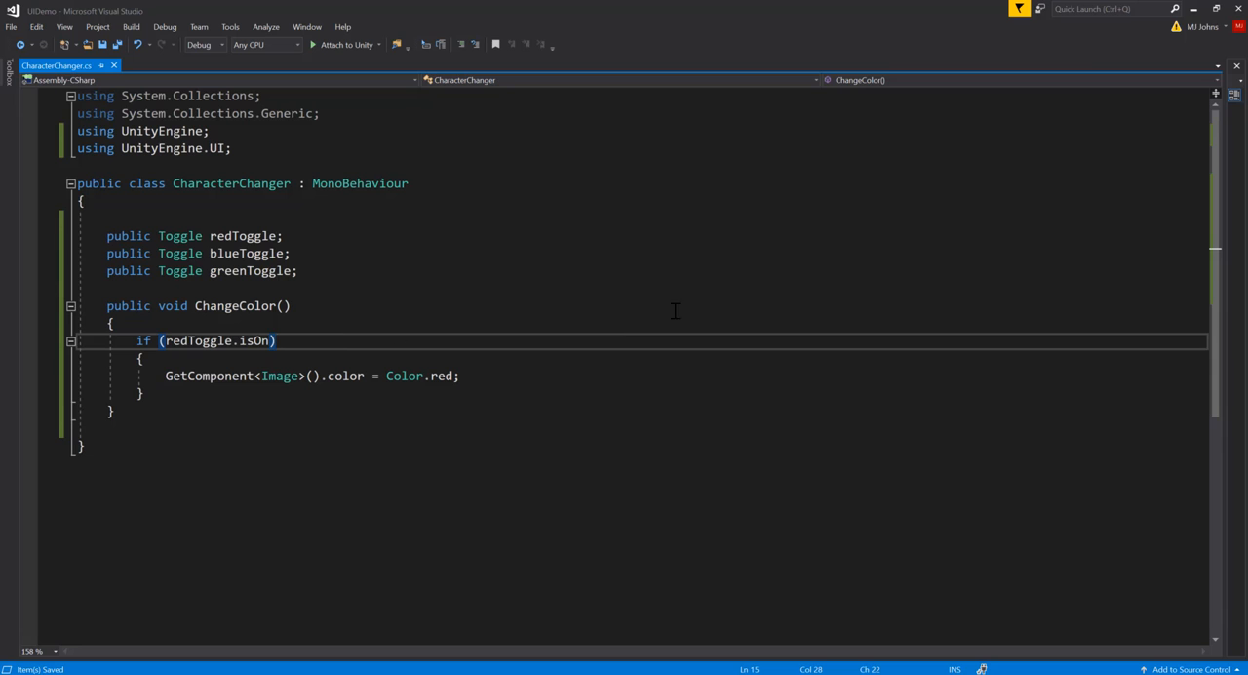
Return to Unity and briefly run the game in play mode, leaving it at the title screen
click(1192, 9)
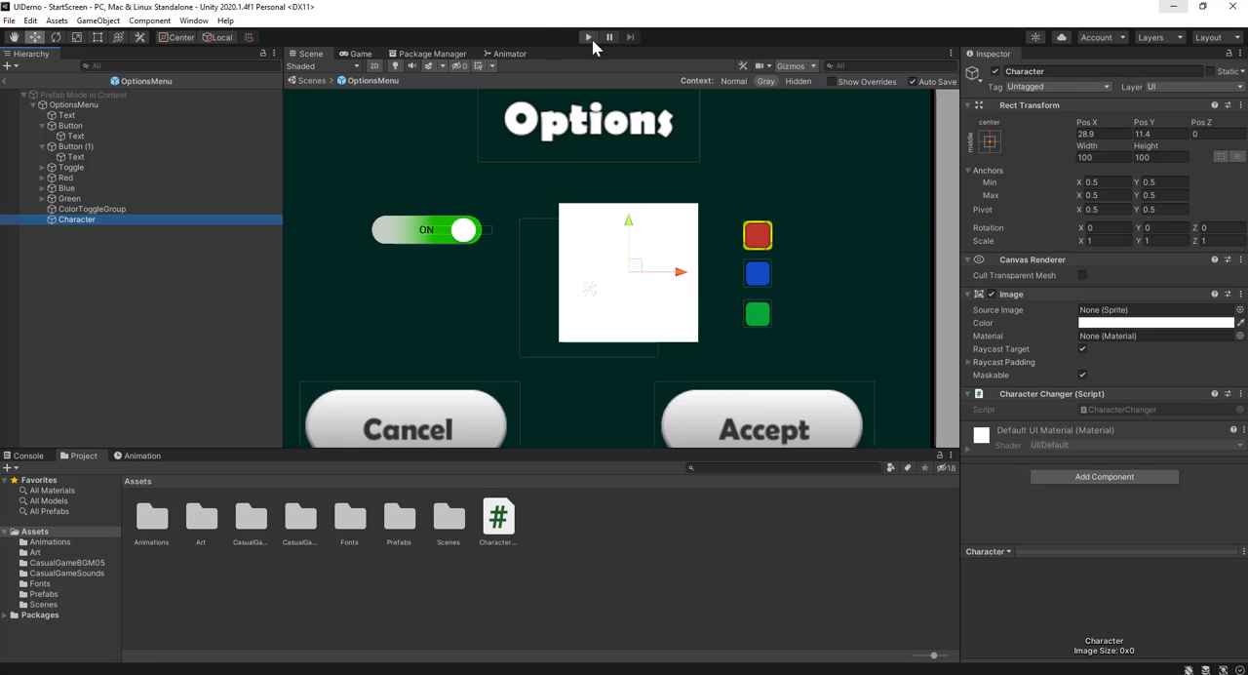
click(587, 37)
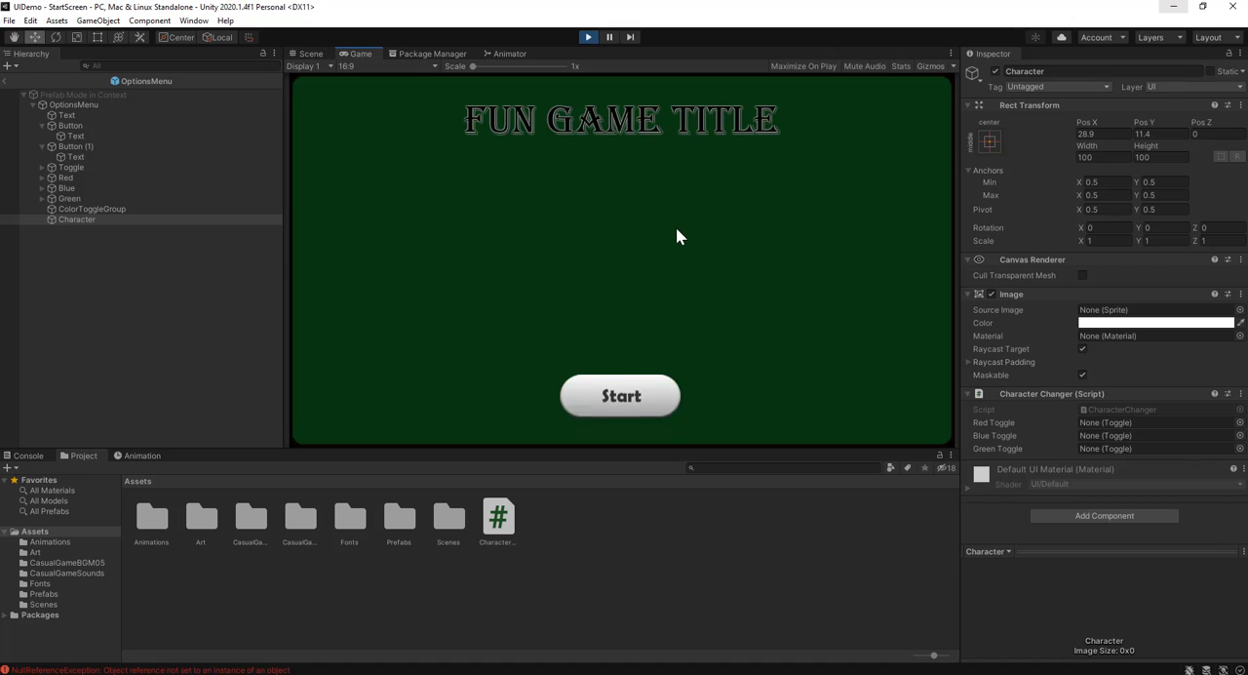
click(589, 38)
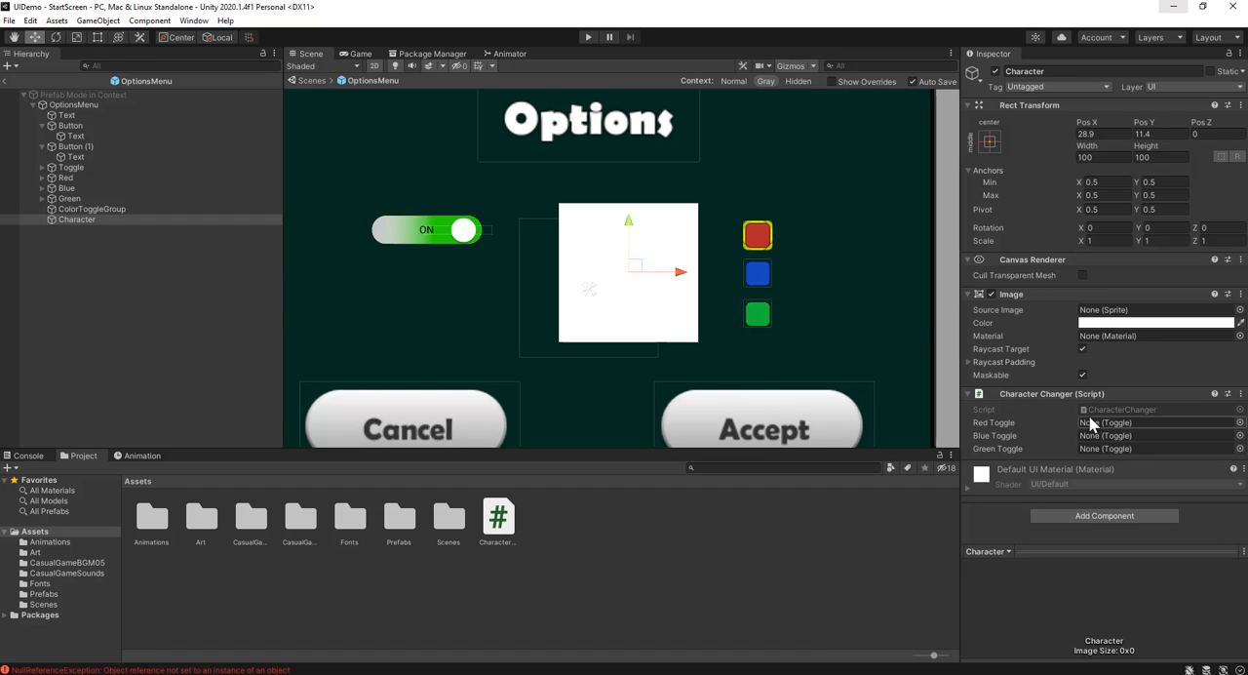
Assign the Red, Blue and Green objects to the matching Red, Blue and Green Toggle references of Character's Character Changer component
drag(78, 181, 1106, 426)
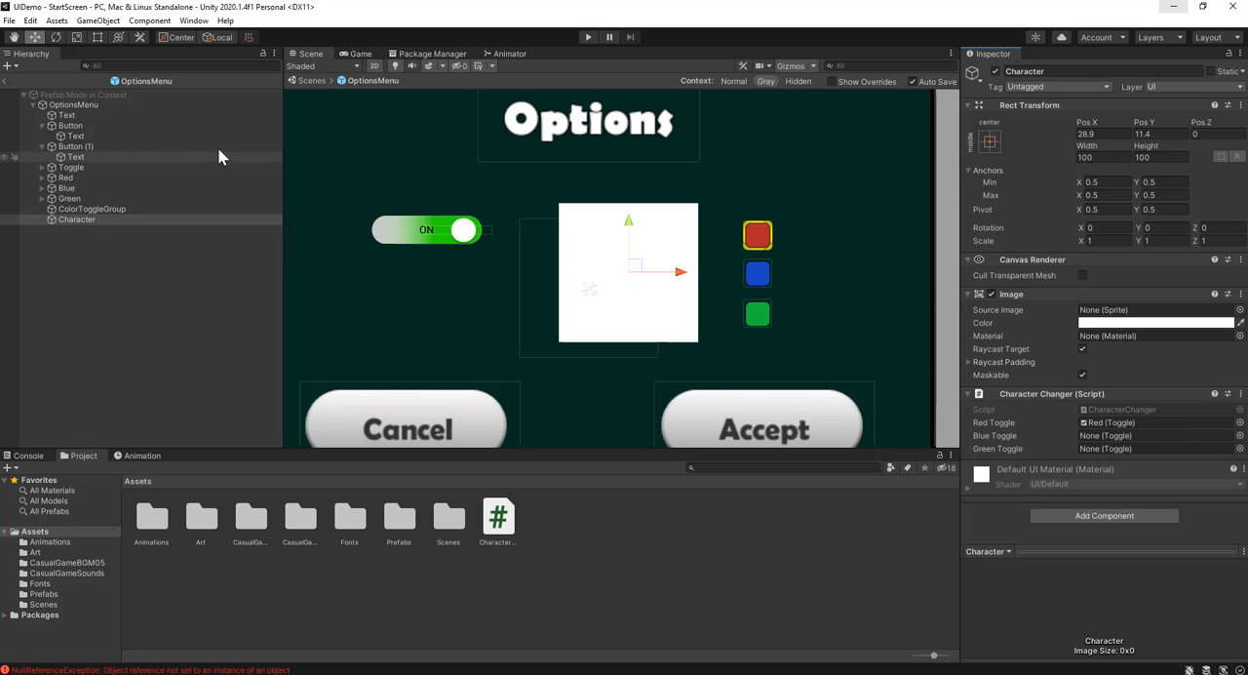
drag(84, 187, 1119, 436)
drag(111, 200, 1117, 448)
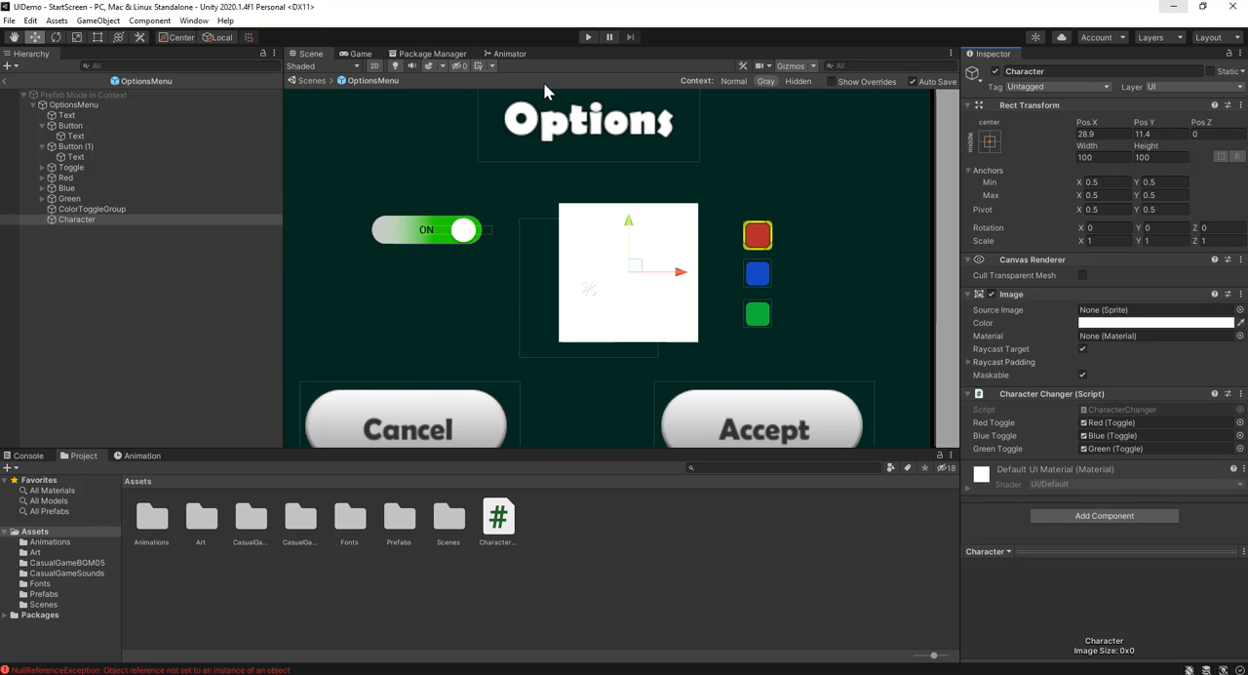
Run the game, test the red and blue toggles in the Options menu, and stop play mode
click(588, 39)
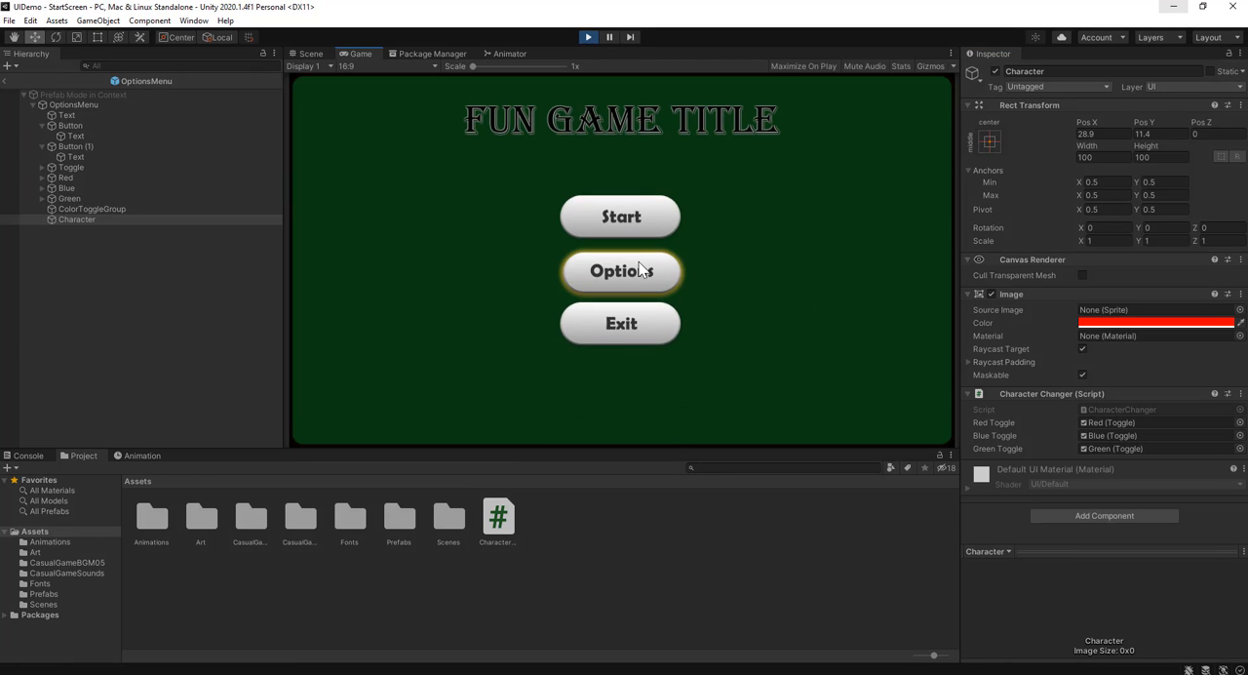
click(634, 273)
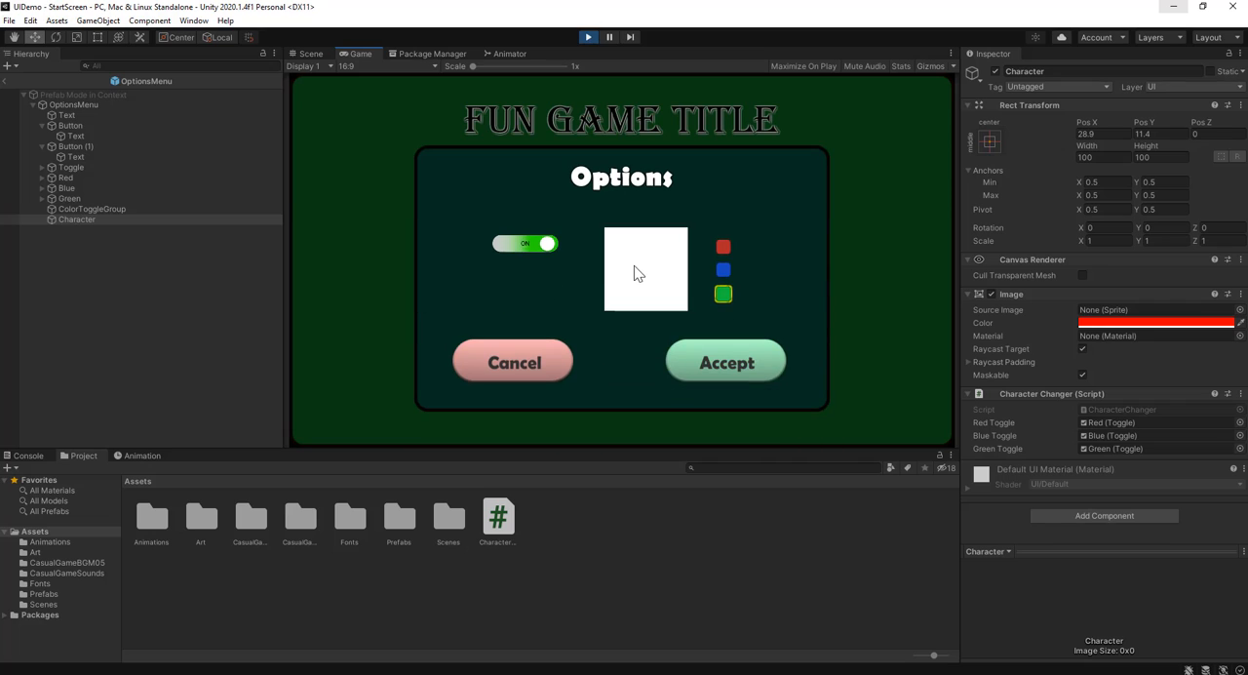
click(724, 248)
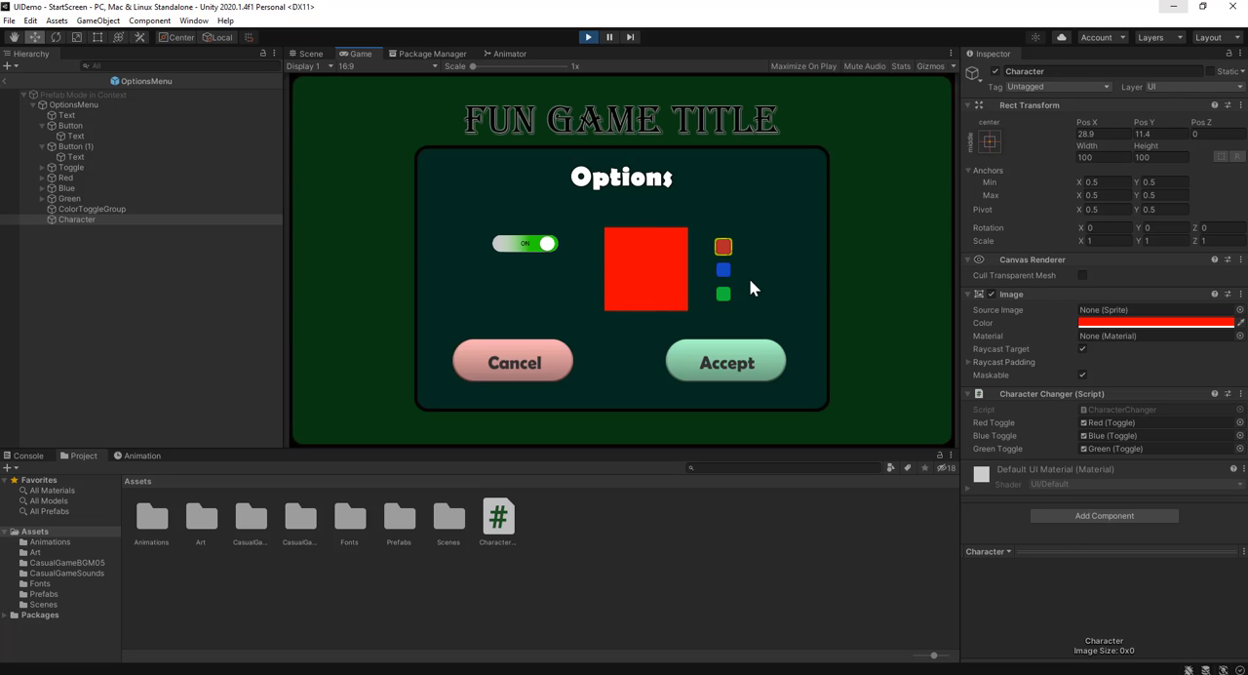
click(724, 270)
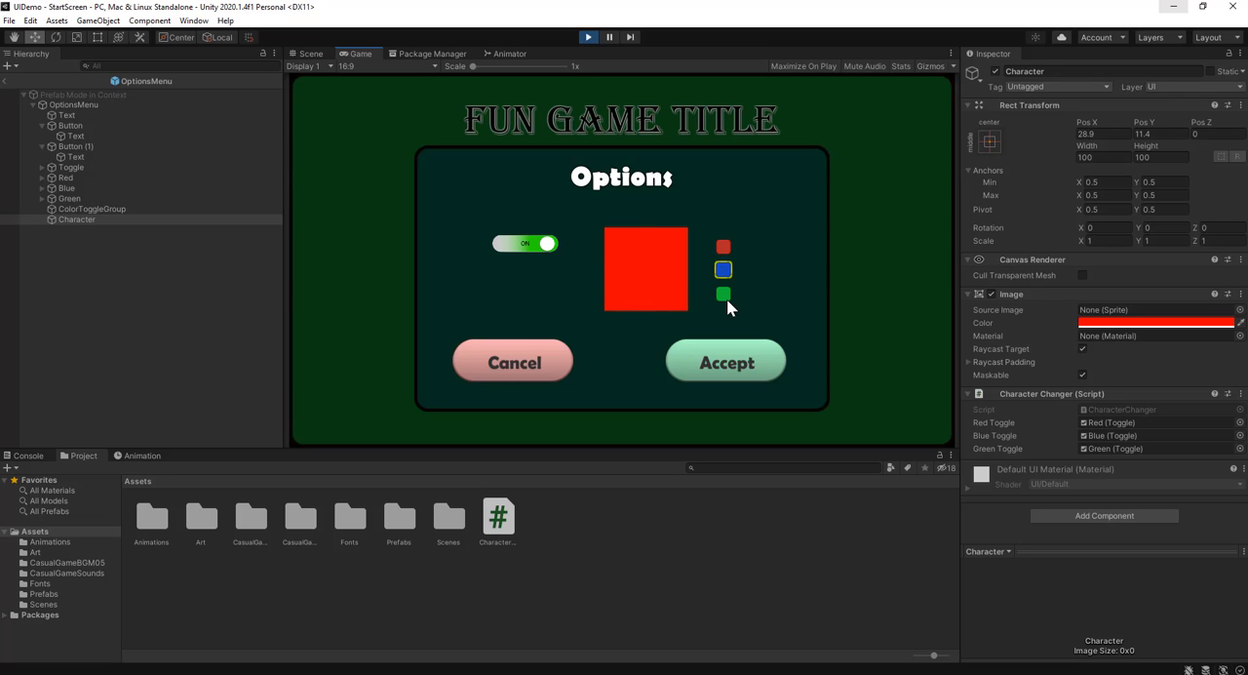
click(587, 38)
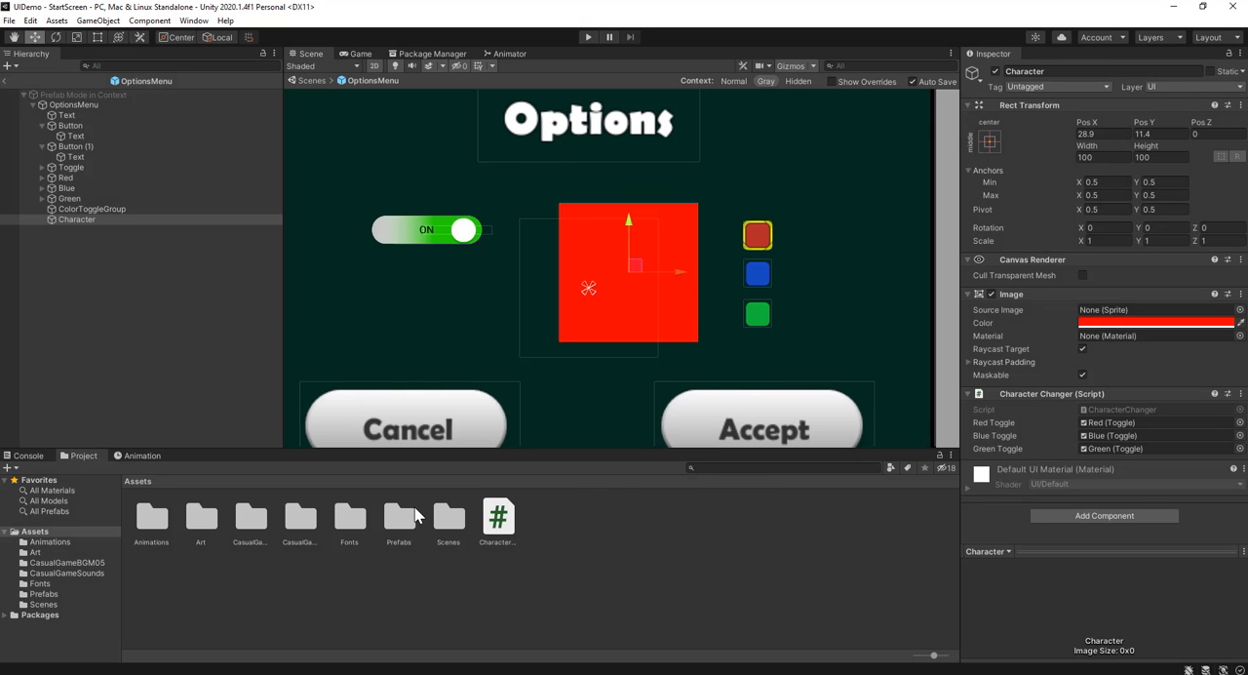
Switch to Visual Studio and add two copies of the redToggle.isOn if block below the original in ChangeColor
click(271, 613)
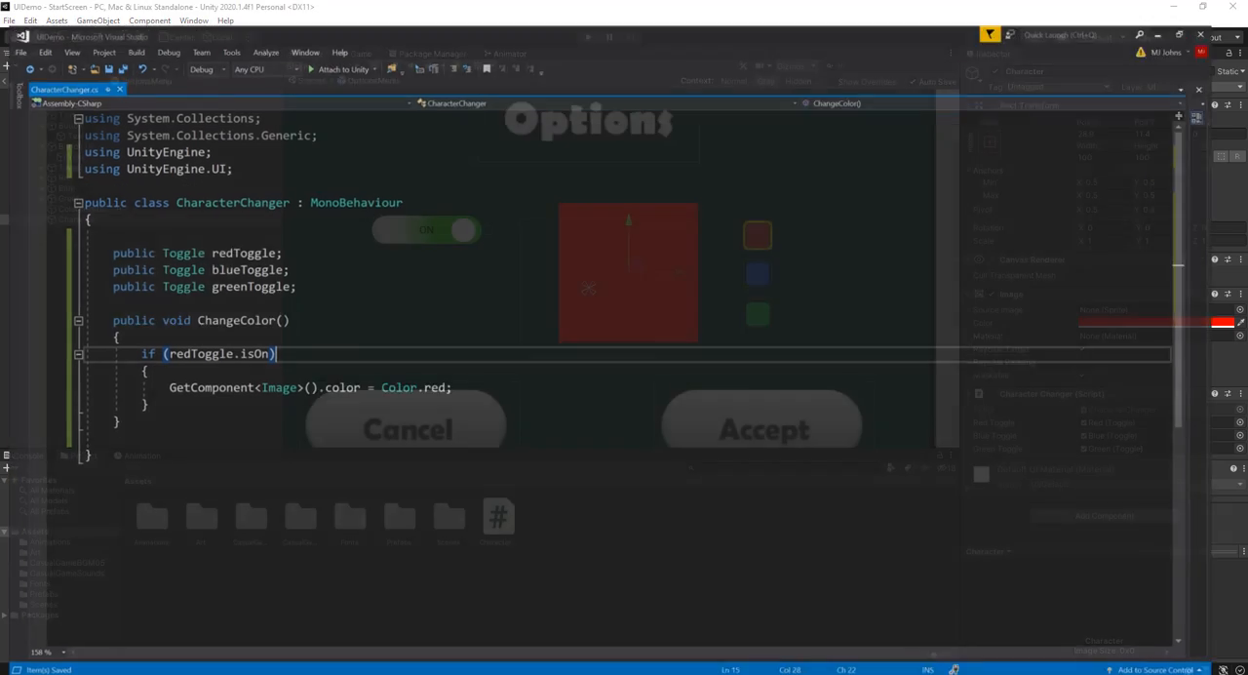
click(196, 394)
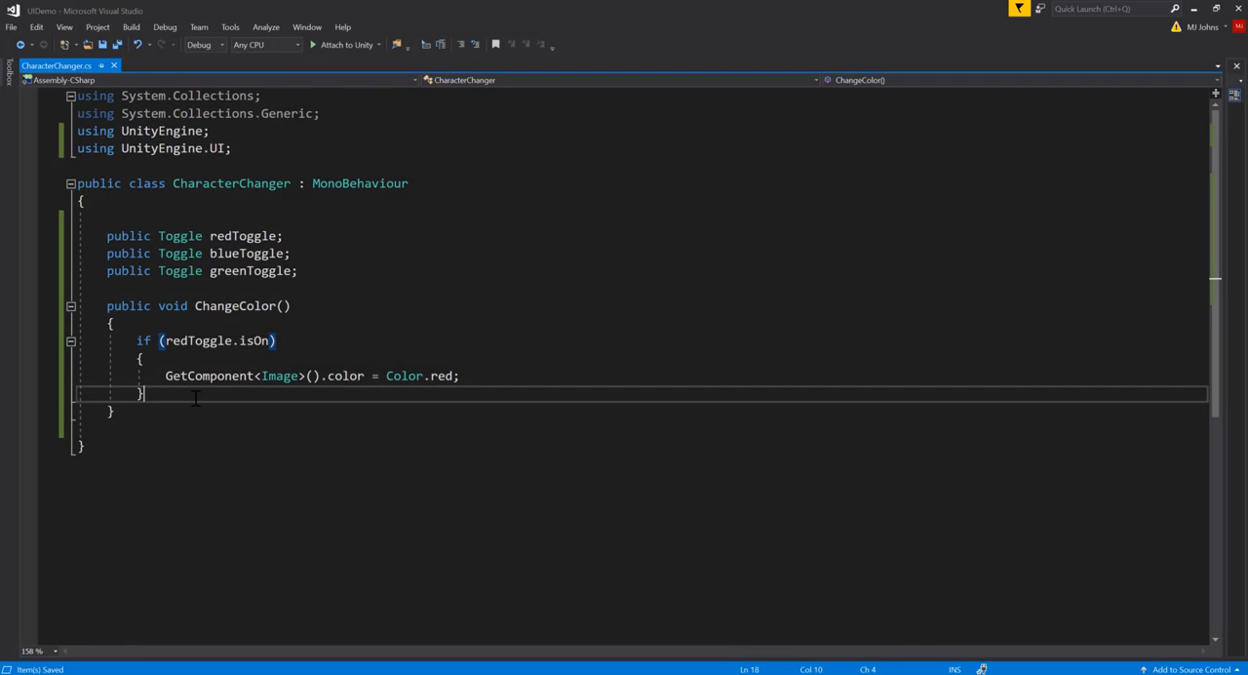
drag(151, 393, 137, 341)
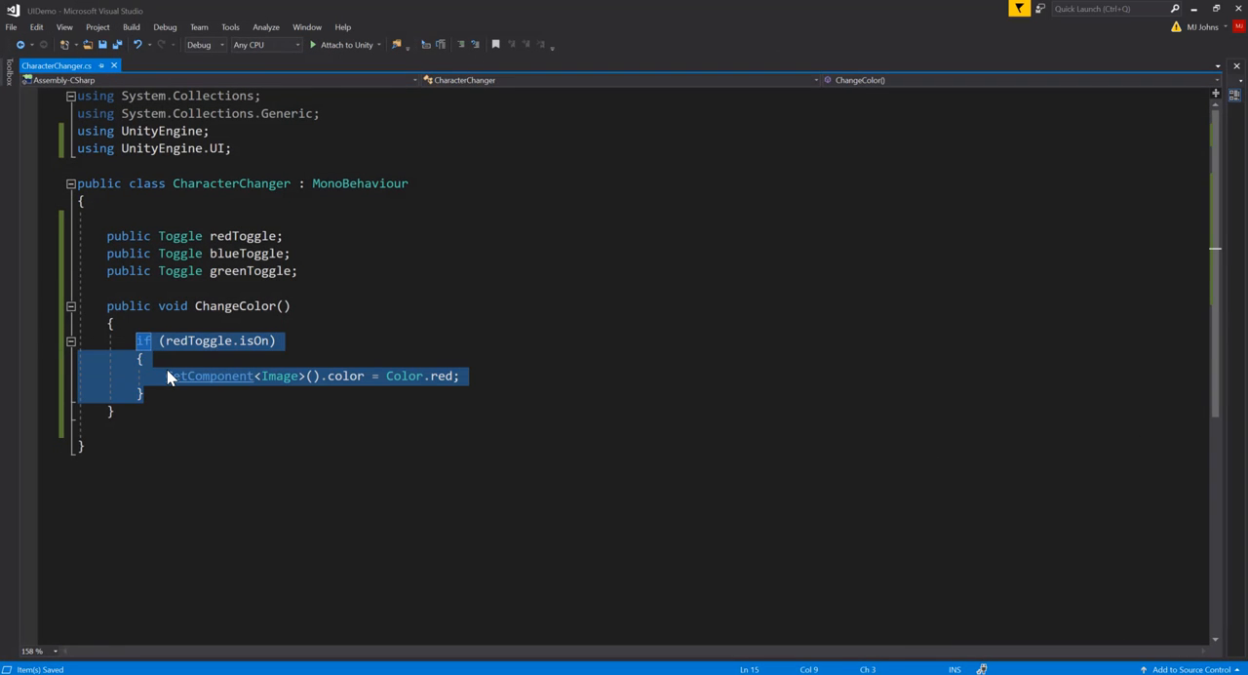
key(ctrl+c)
click(163, 394)
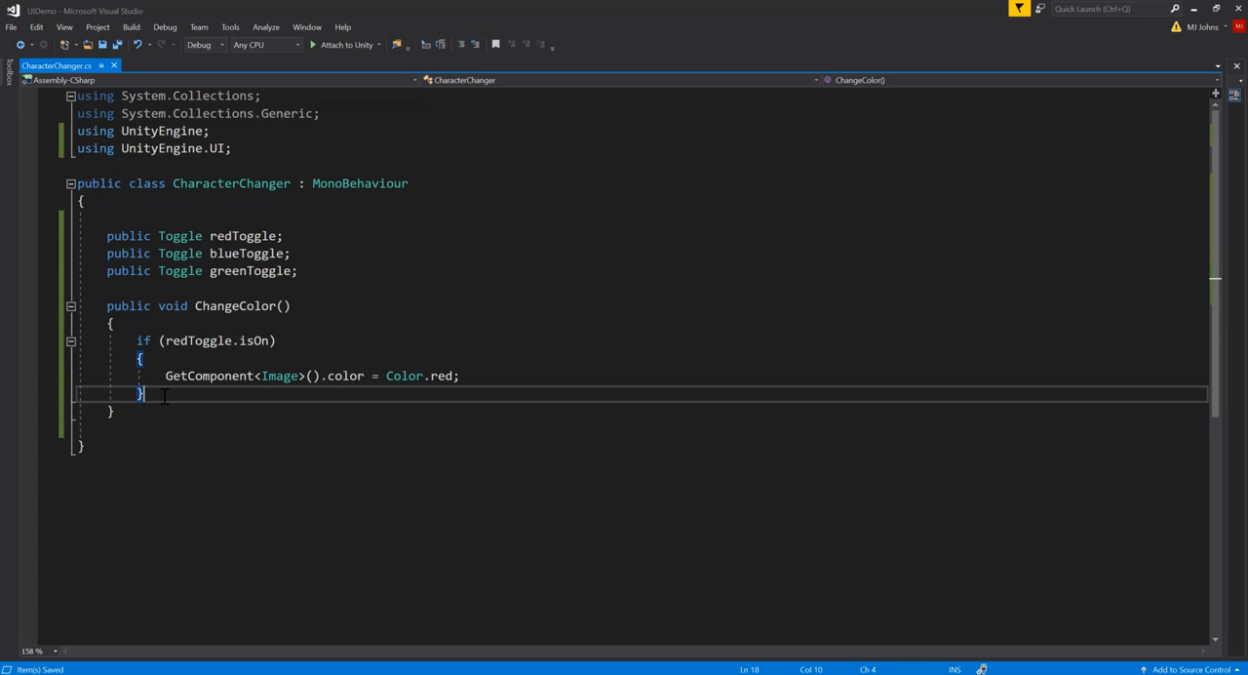
key(Return)
key(ctrl+v)
key(Return)
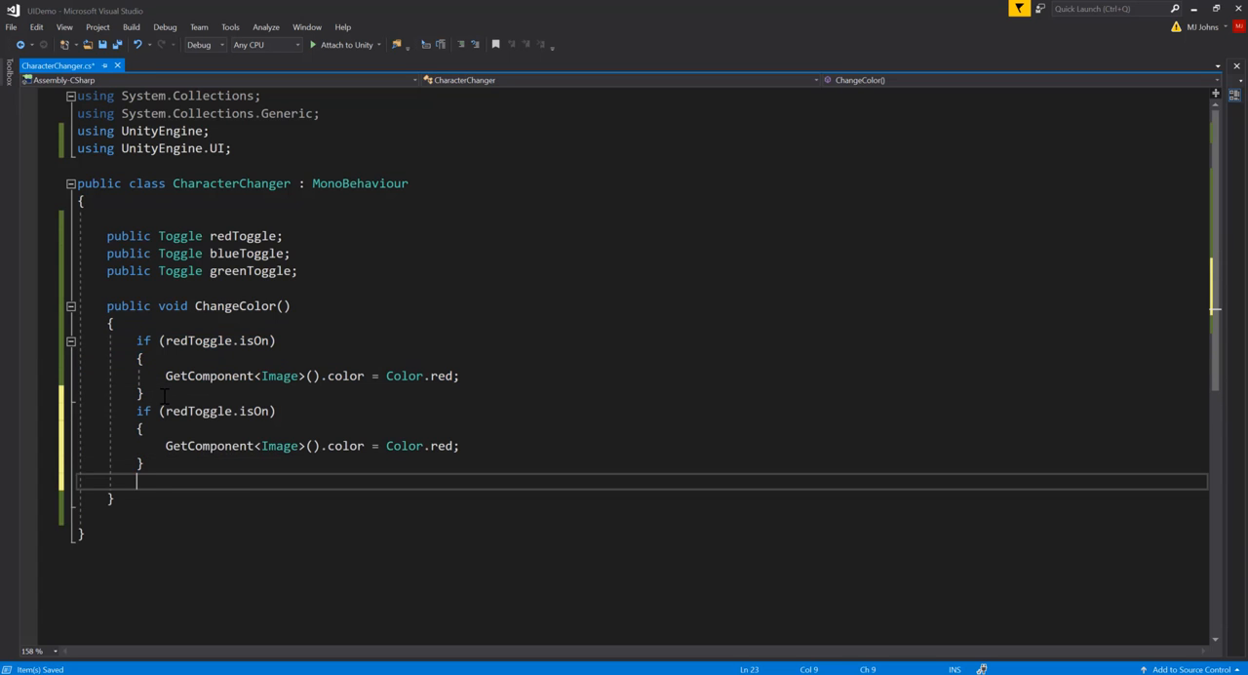
key(ctrl+v)
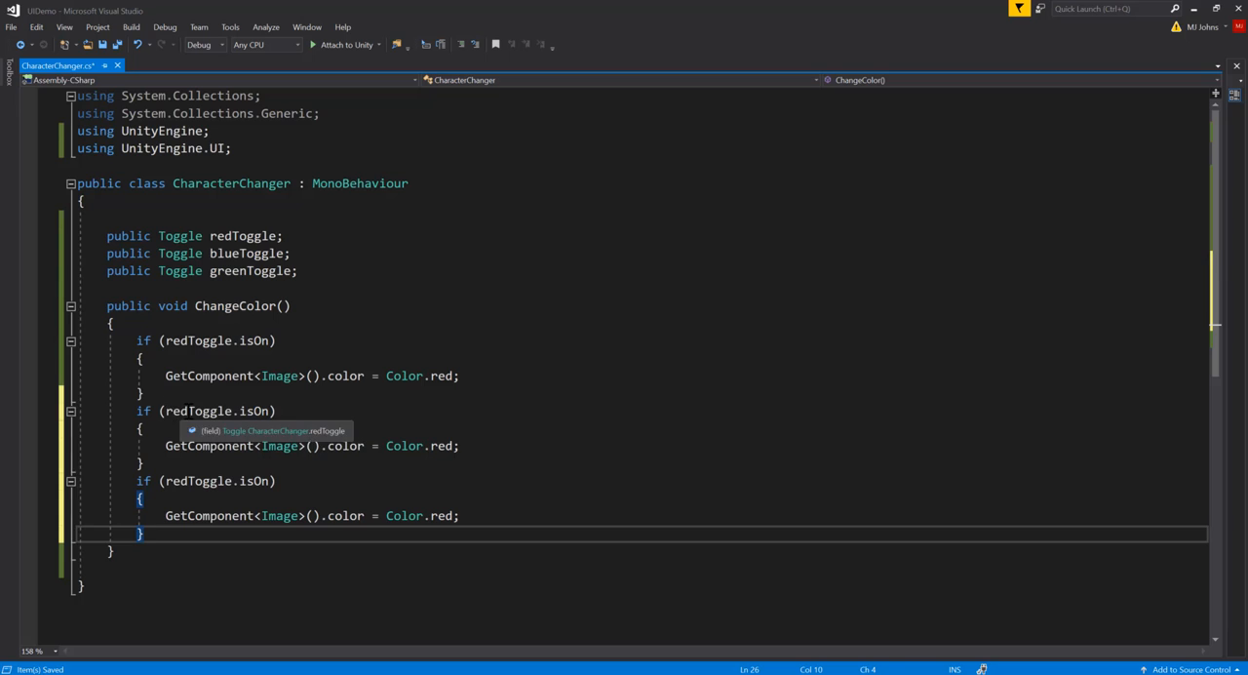
Change the second if condition to blueToggle.isOn and the third to greenToggle.isOn
drag(187, 410, 165, 410)
text(blue)
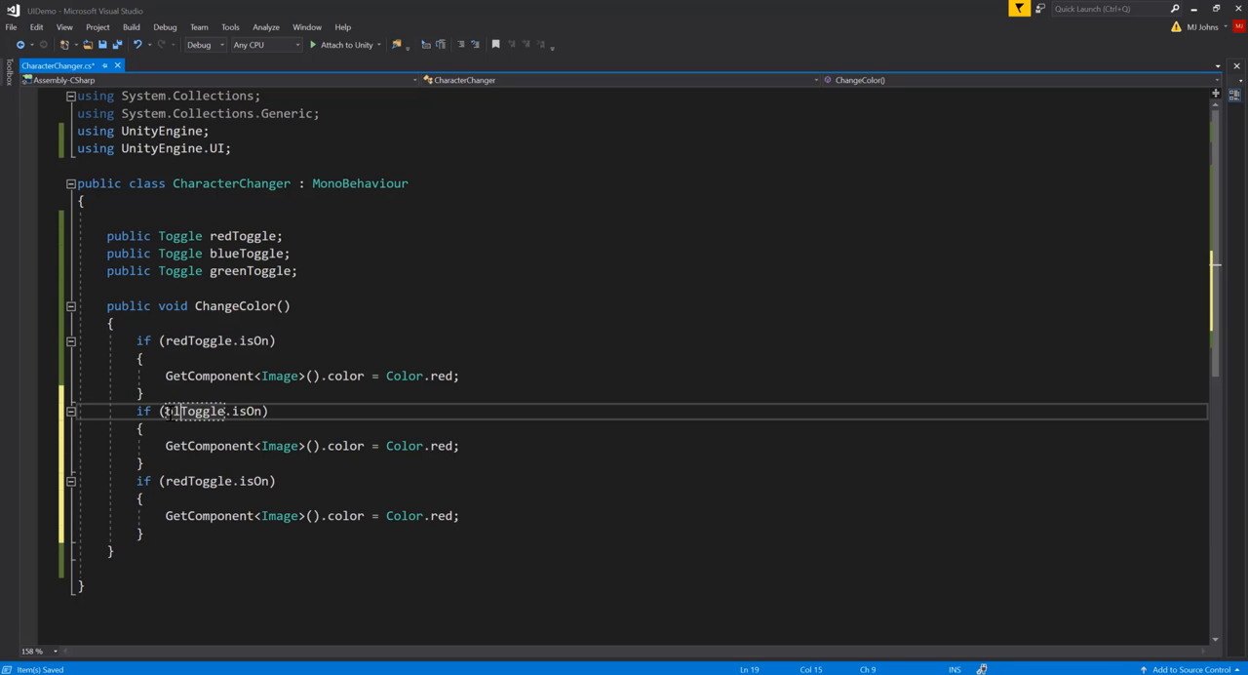
drag(188, 480, 166, 482)
text(green)
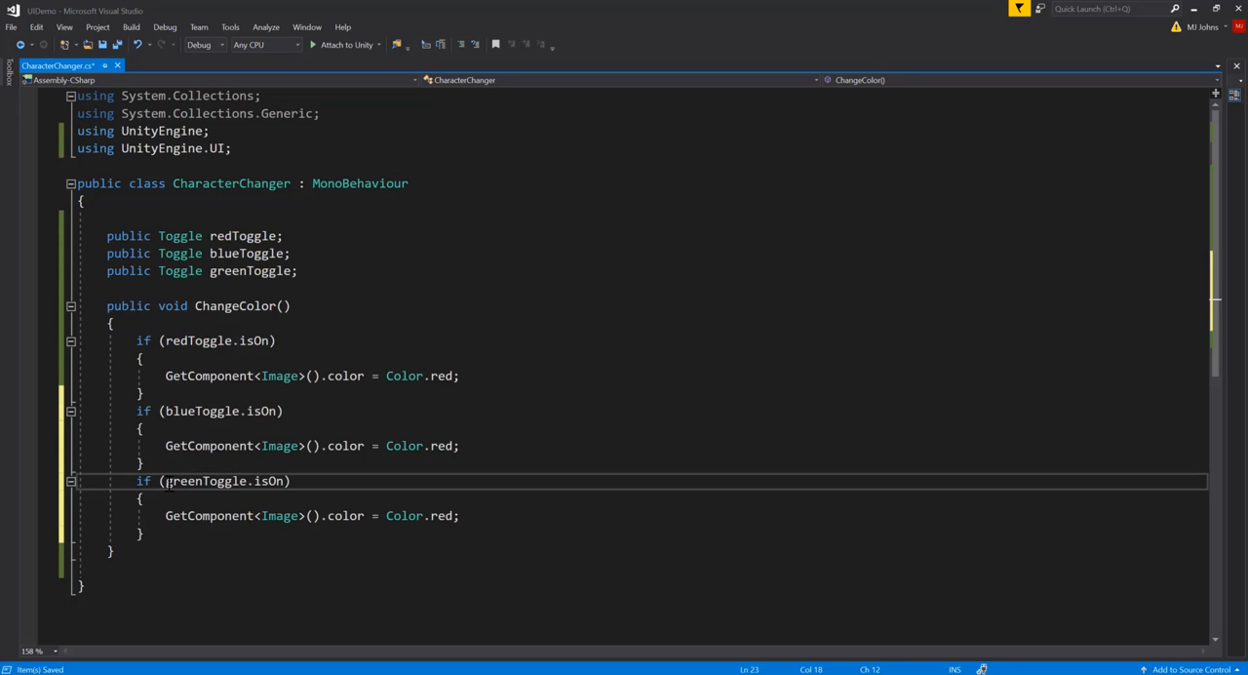
Set the blueToggle block's color to Color.blue and the greenToggle block's to Color.green, and save the script
click(312, 413)
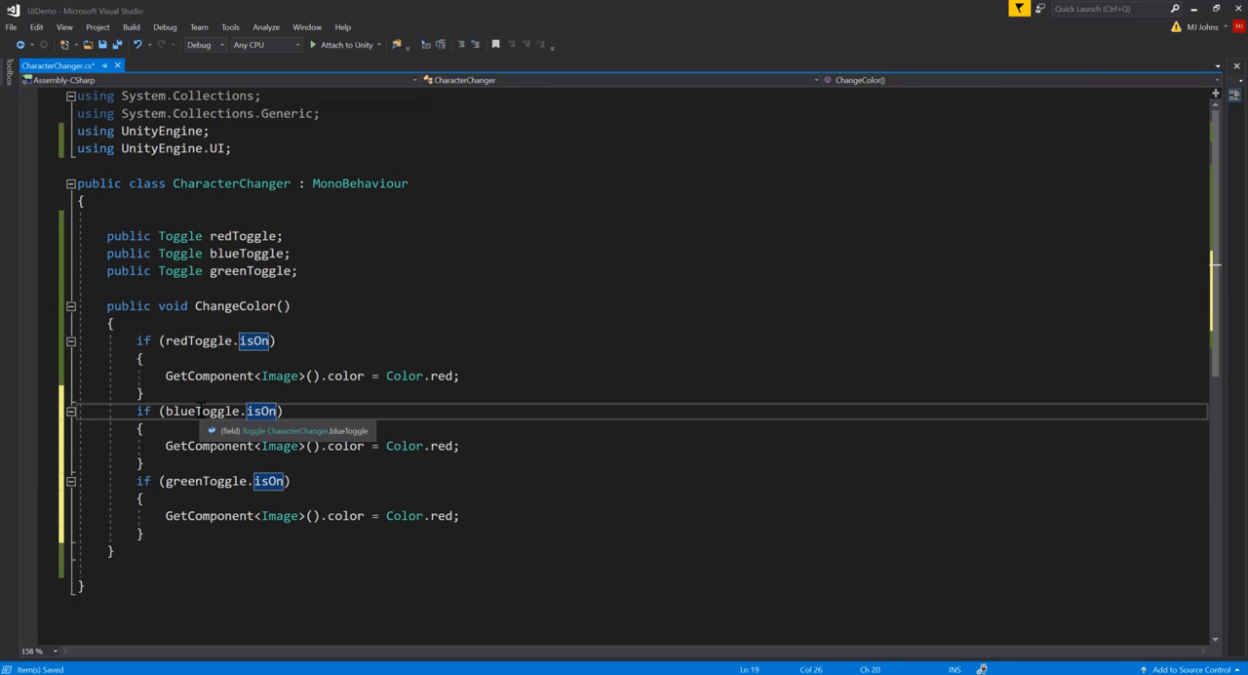
double_click(441, 445)
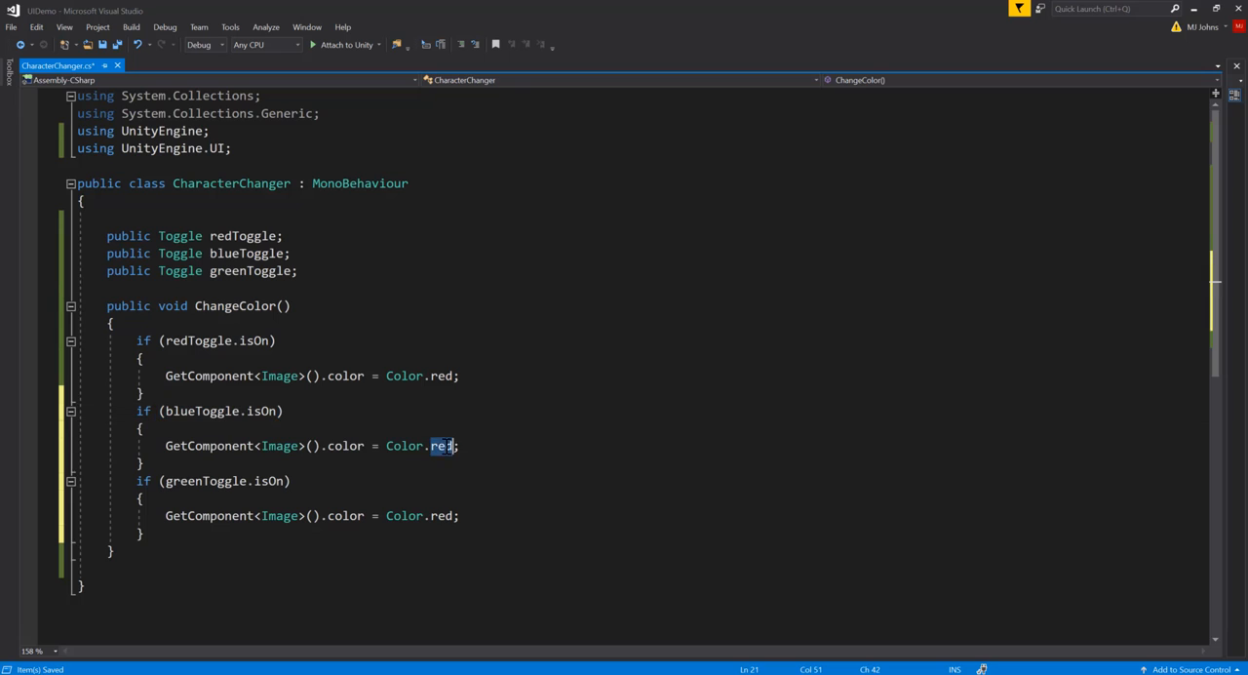
text(blue)
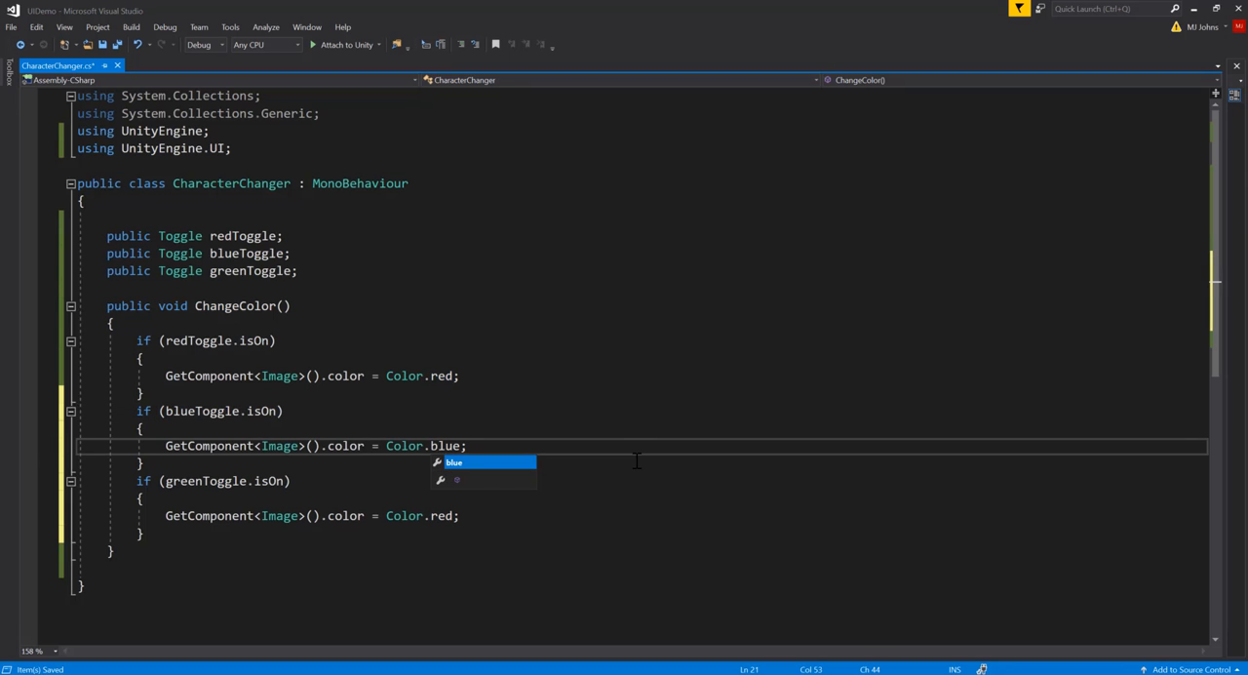
click(453, 527)
click(234, 482)
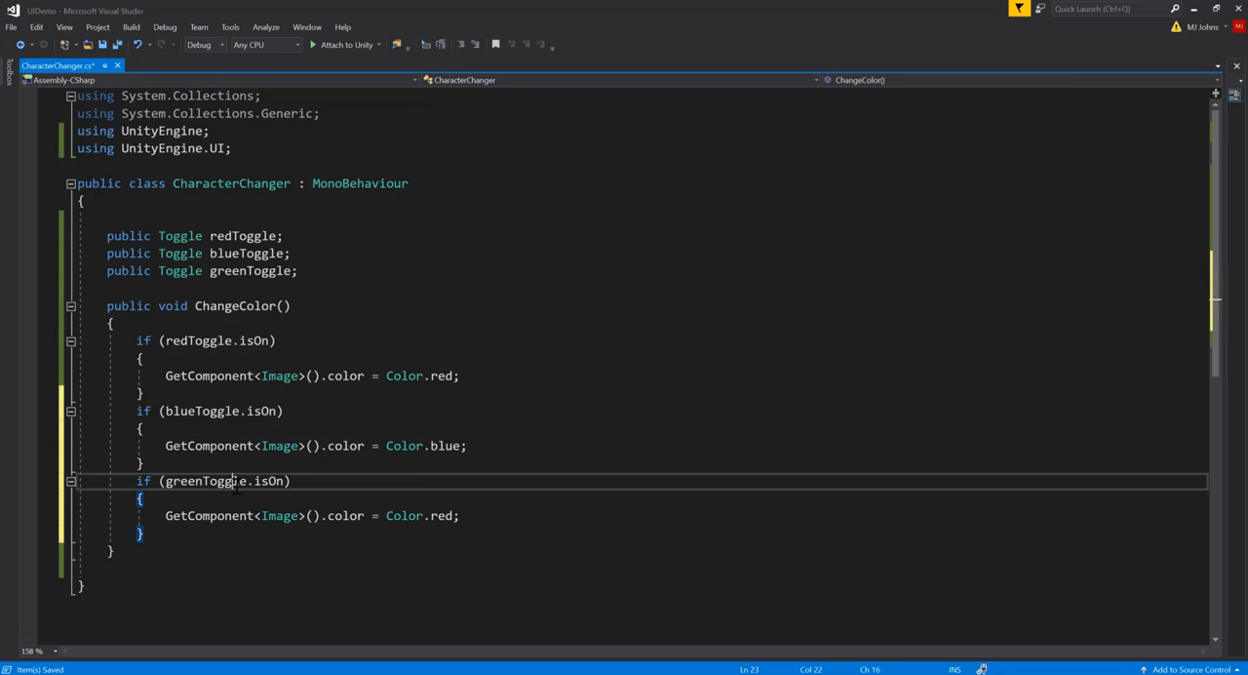
click(261, 482)
double_click(444, 515)
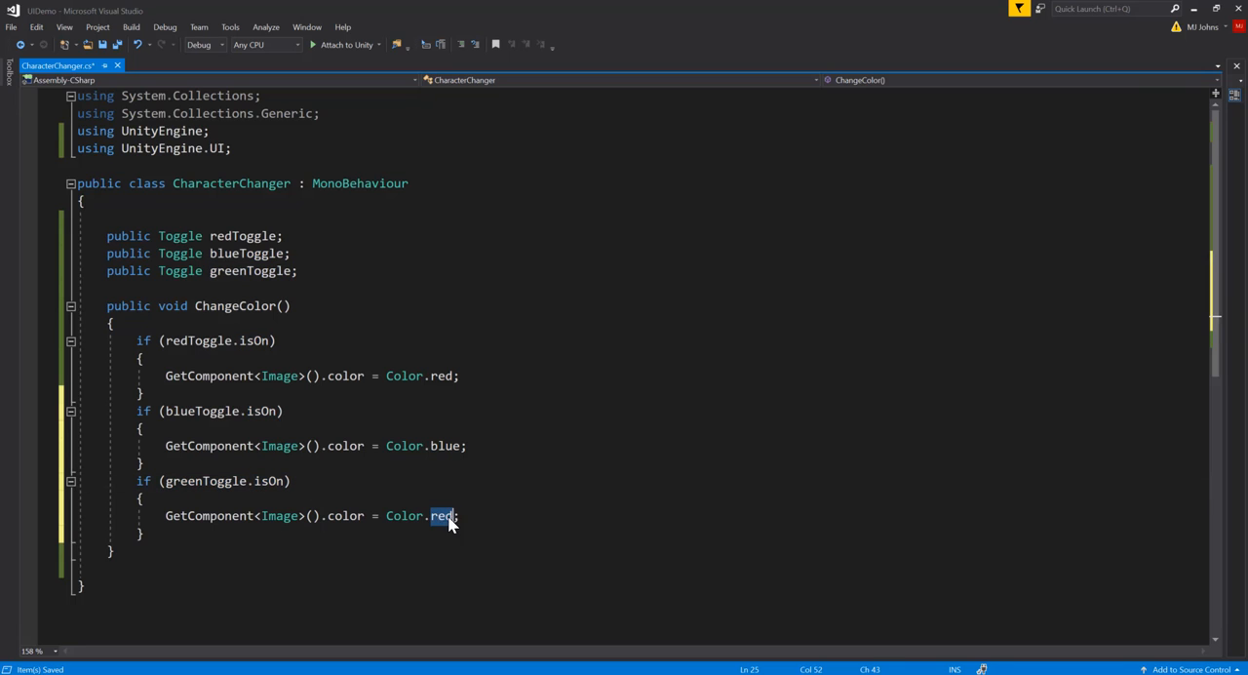
text(green)
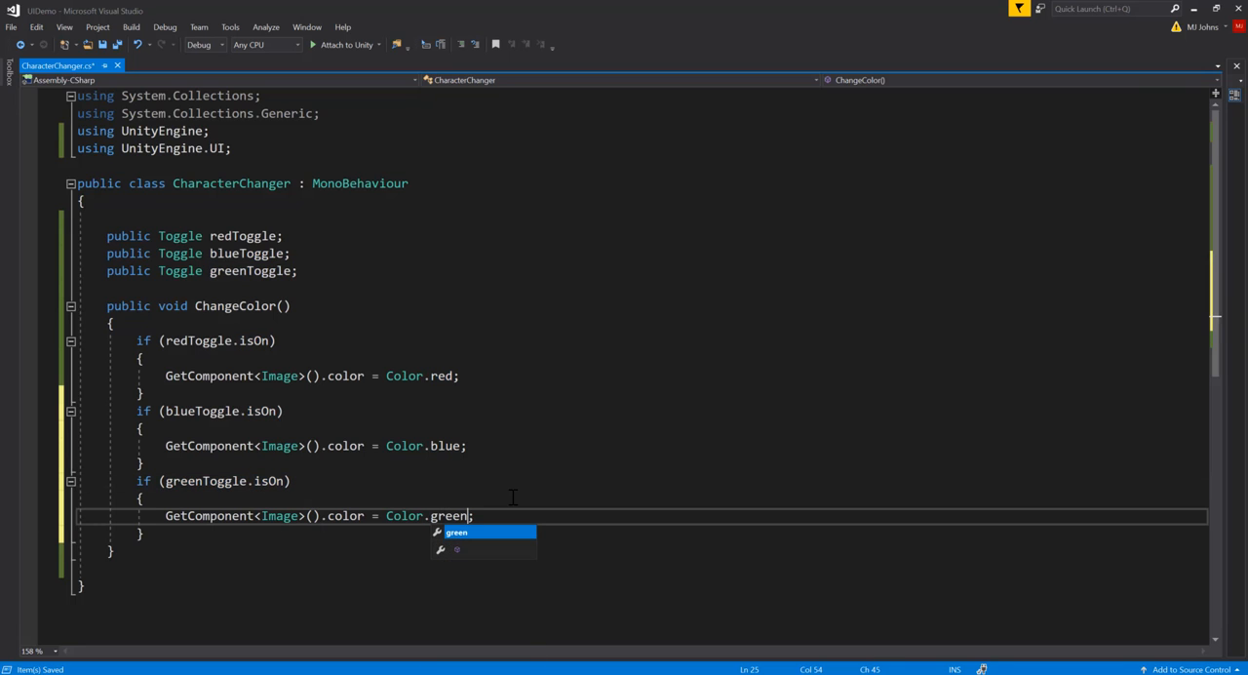
key(ctrl+s)
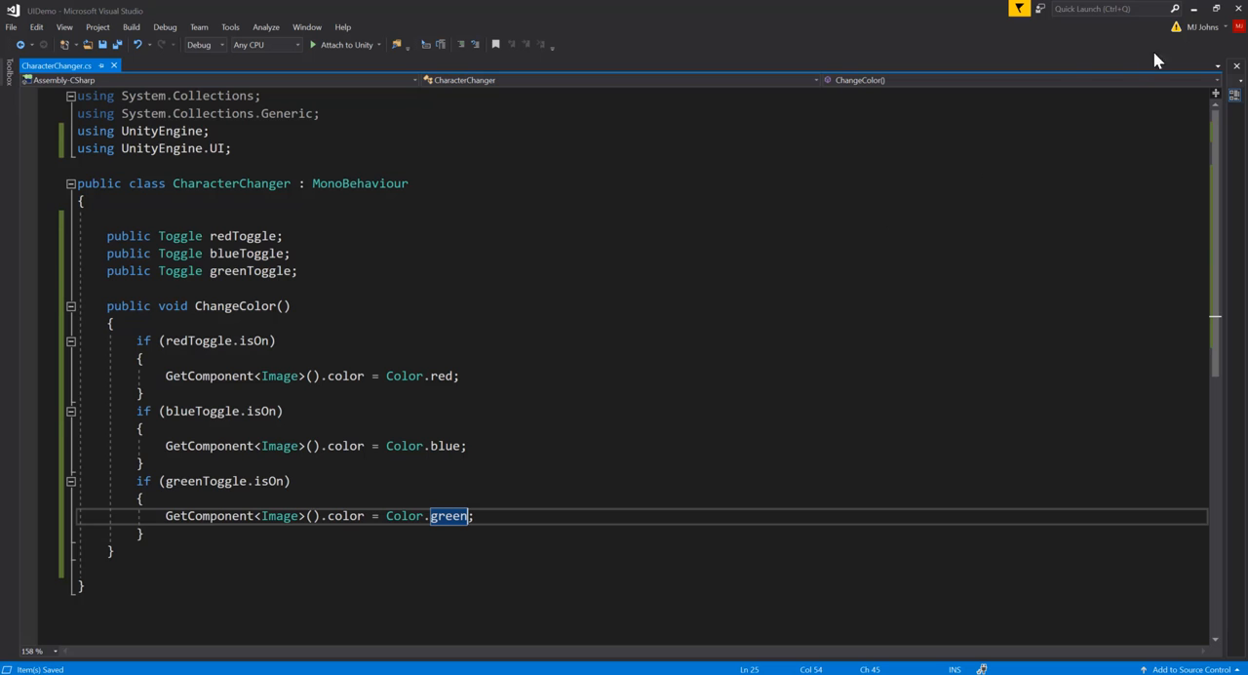
Return to Unity, run the game, test the red, blue and green toggles in the Options menu, and stop play mode
click(1193, 8)
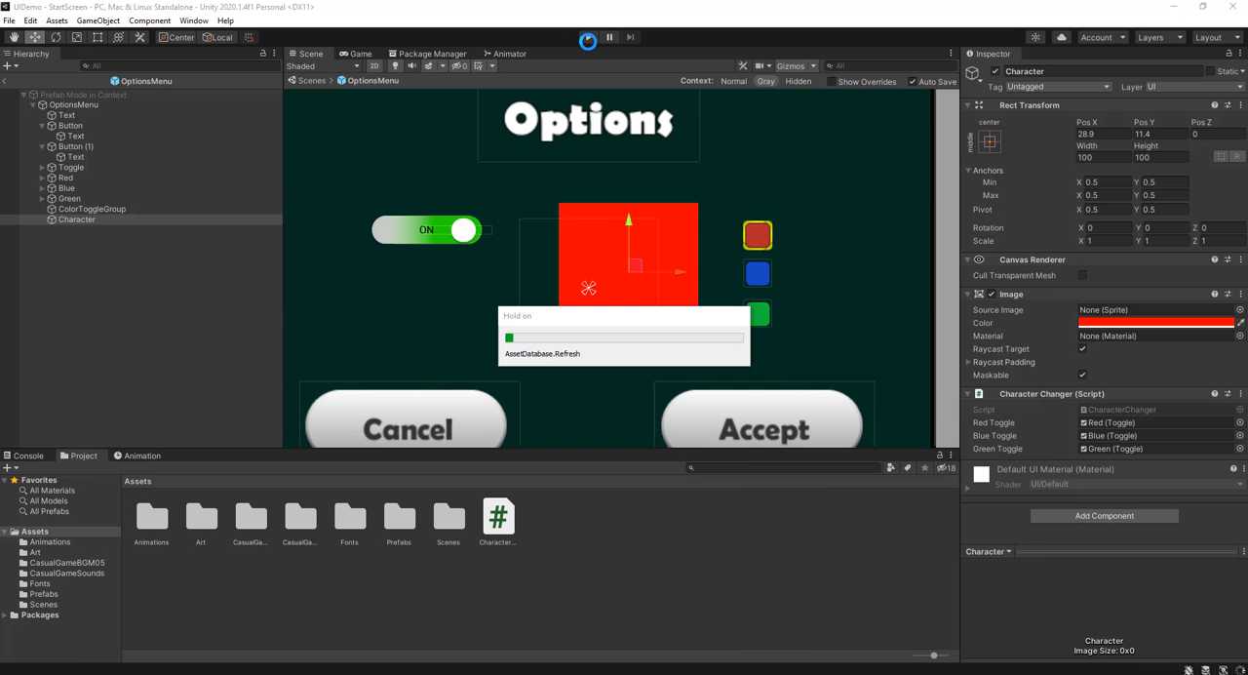
click(587, 39)
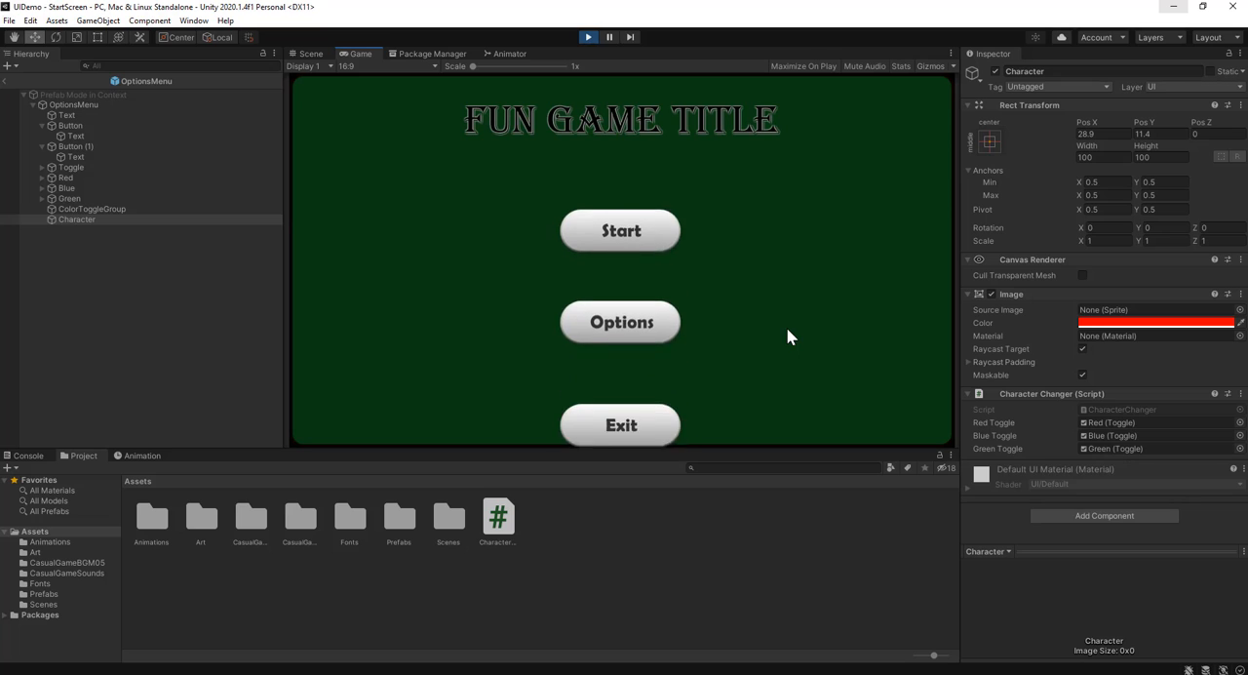
click(641, 270)
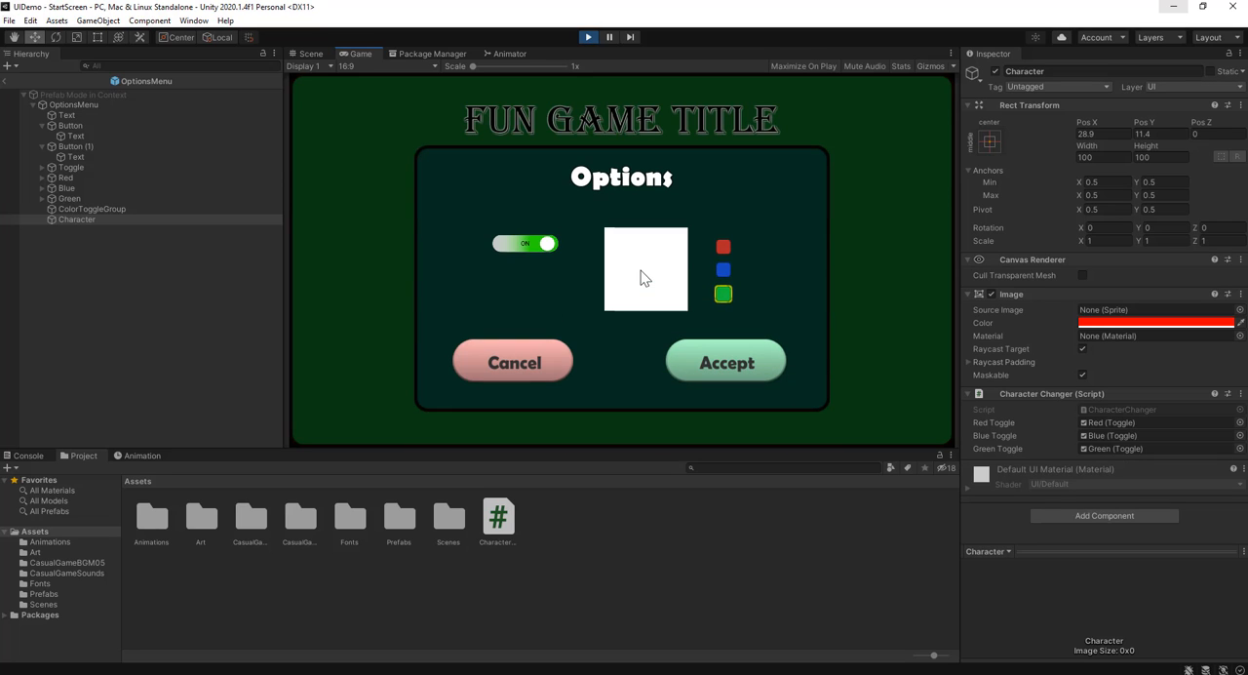
click(723, 248)
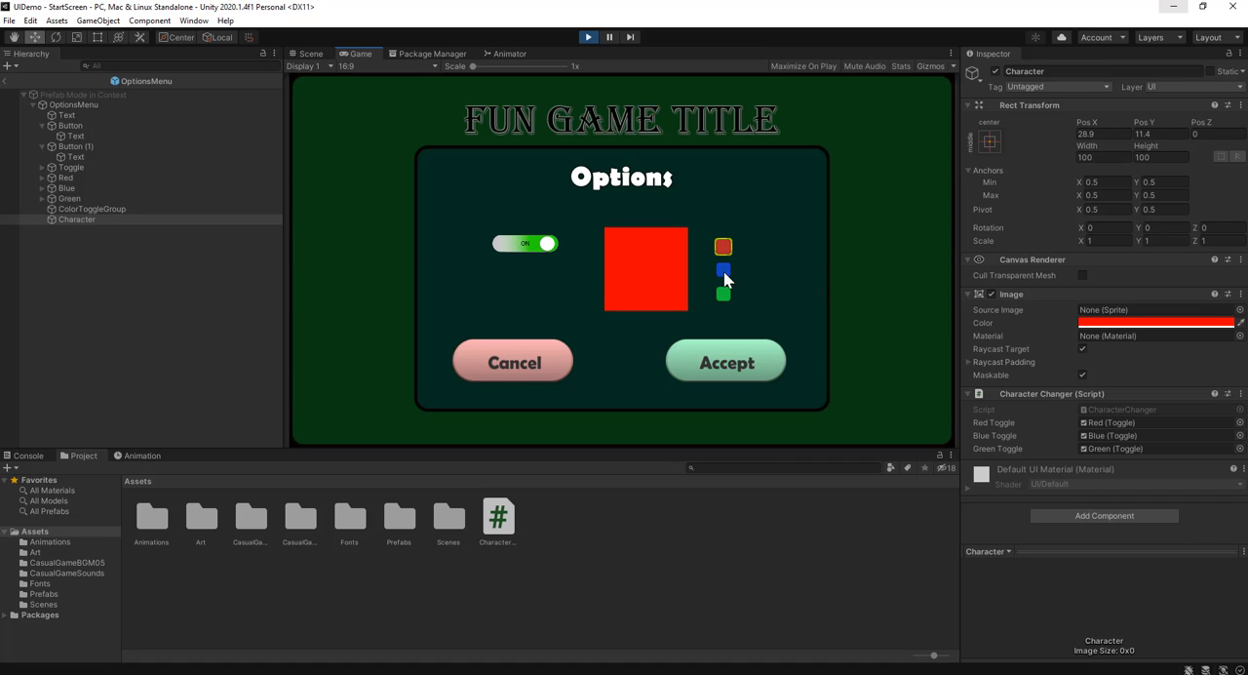
click(723, 271)
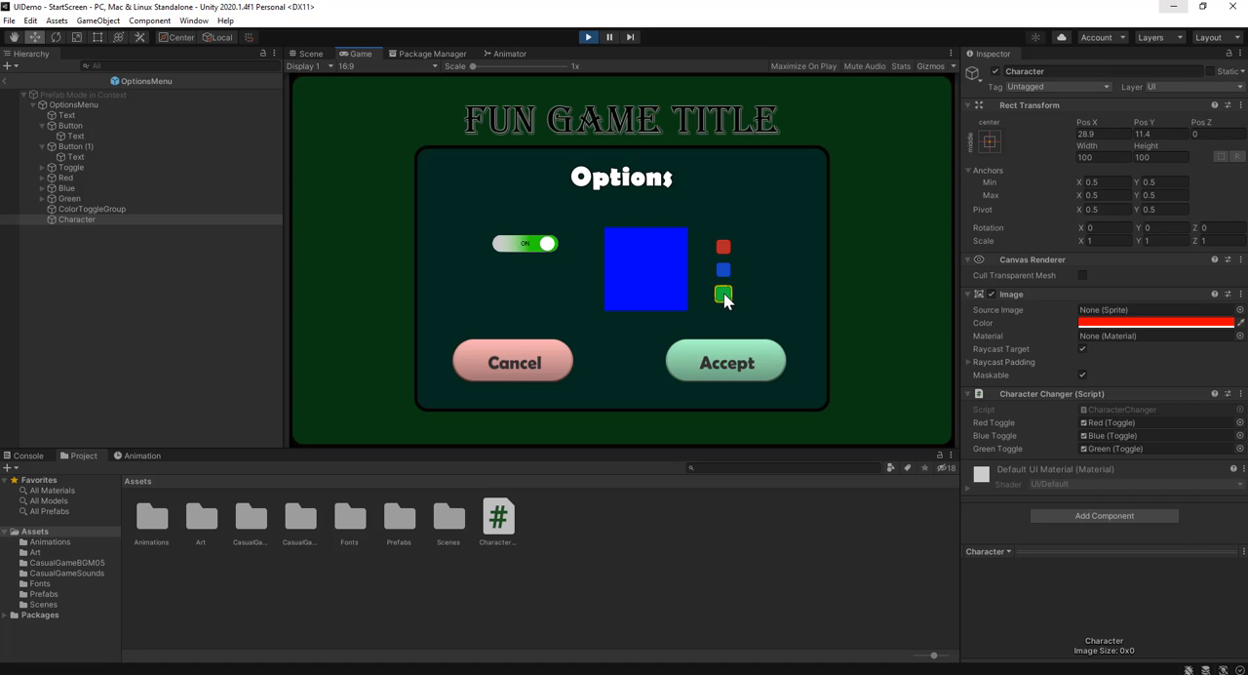
click(724, 250)
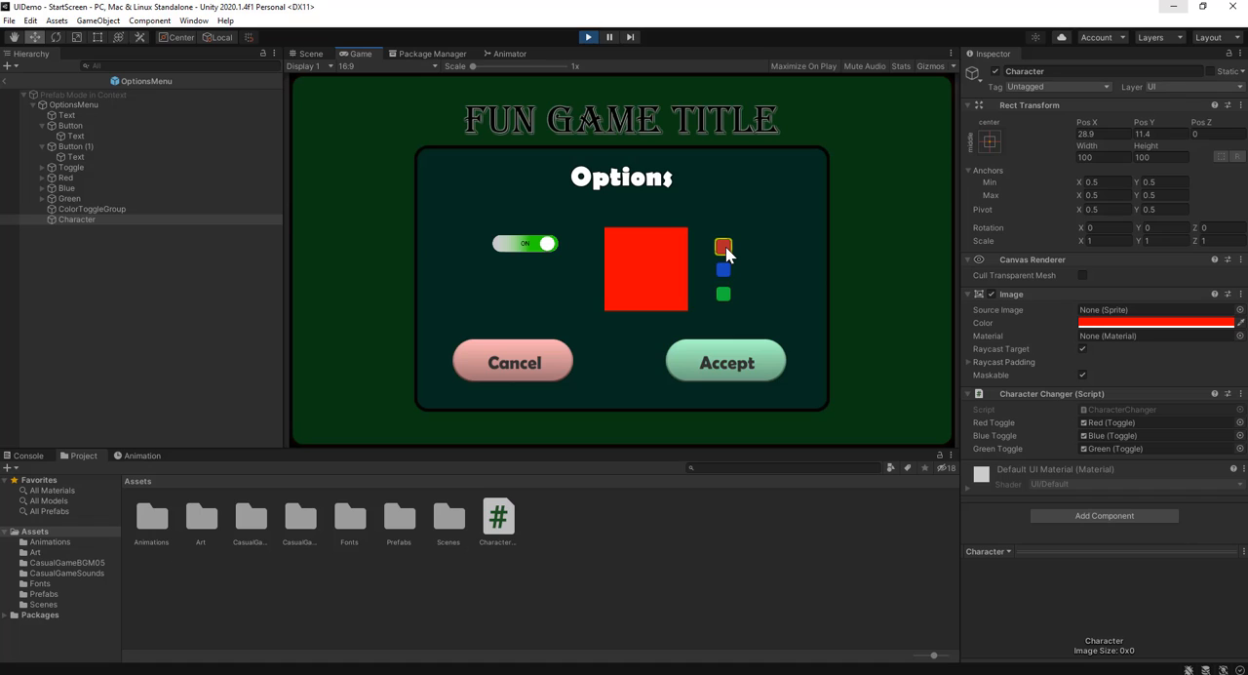
click(723, 270)
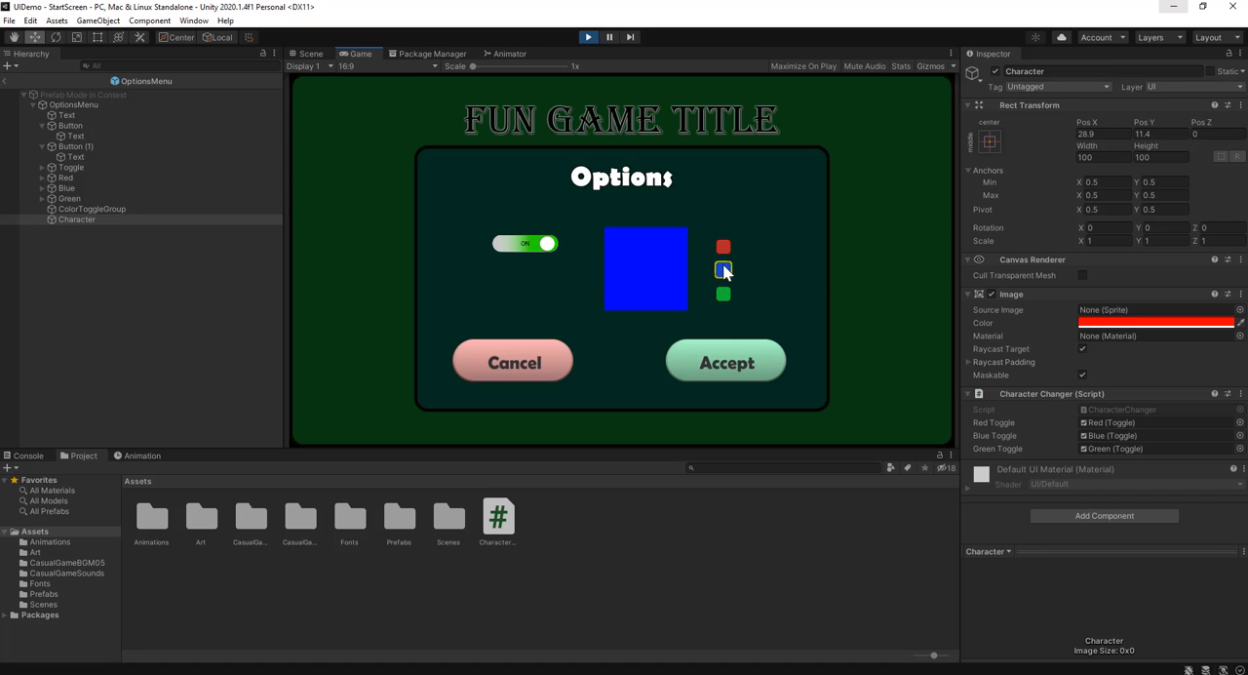
click(722, 246)
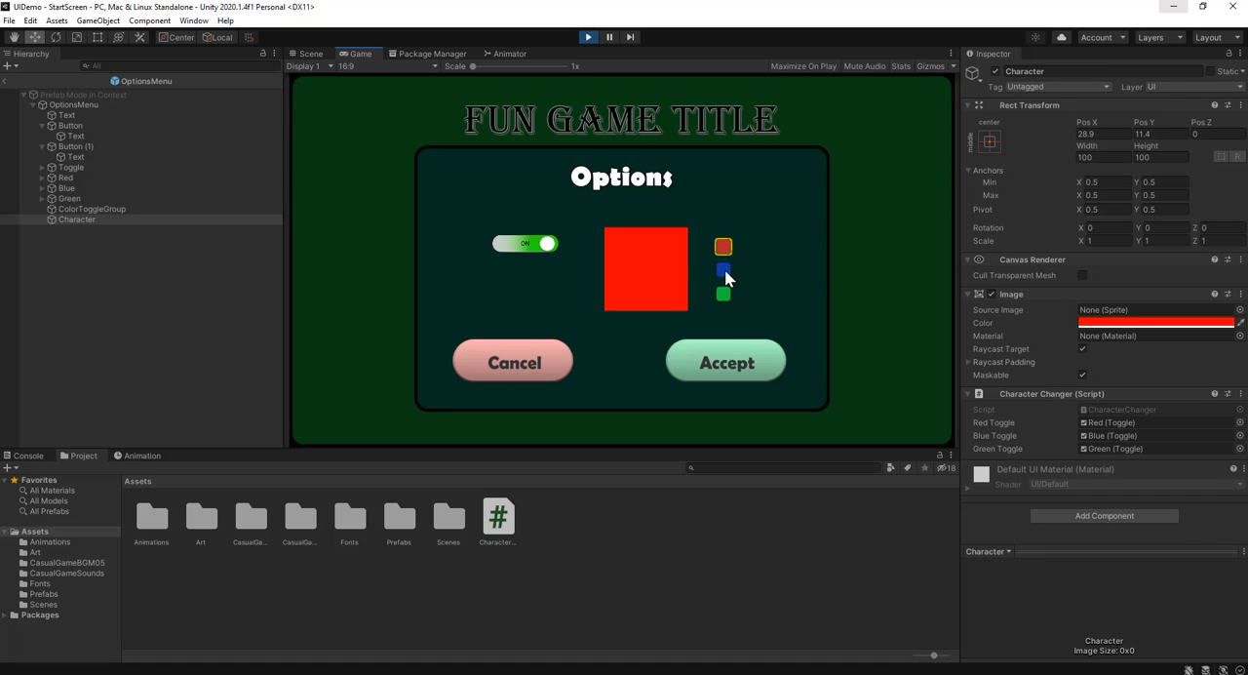
click(724, 271)
click(722, 294)
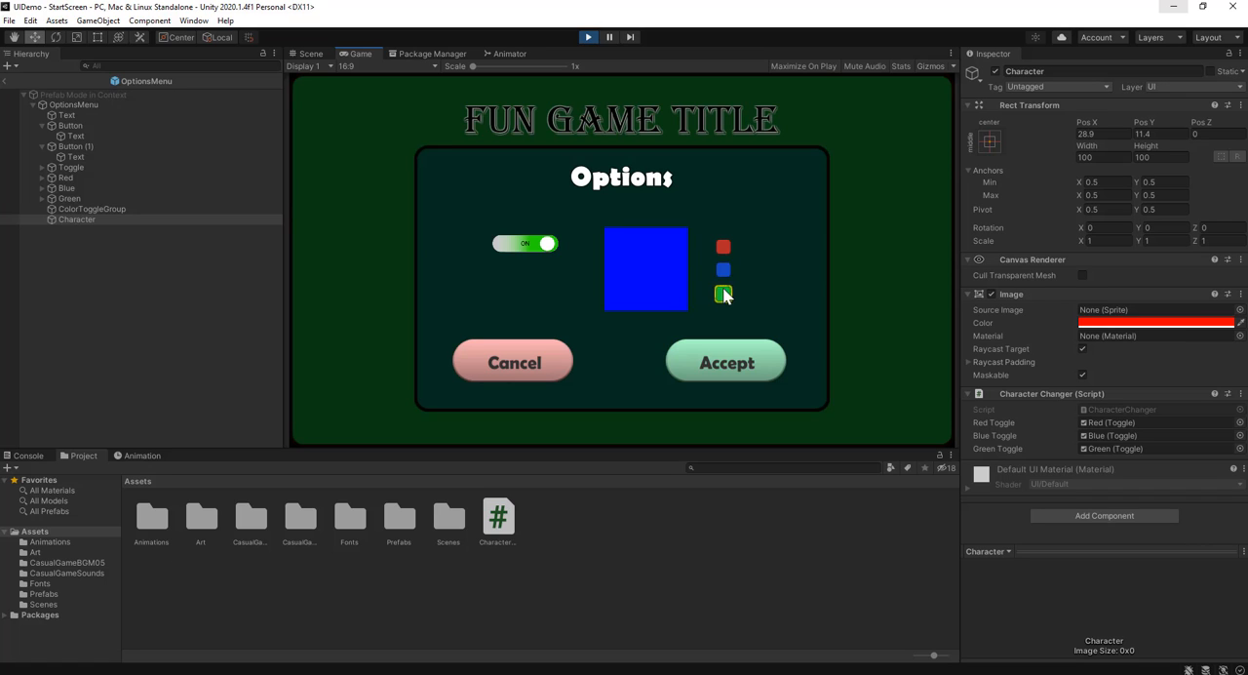
click(723, 270)
click(588, 37)
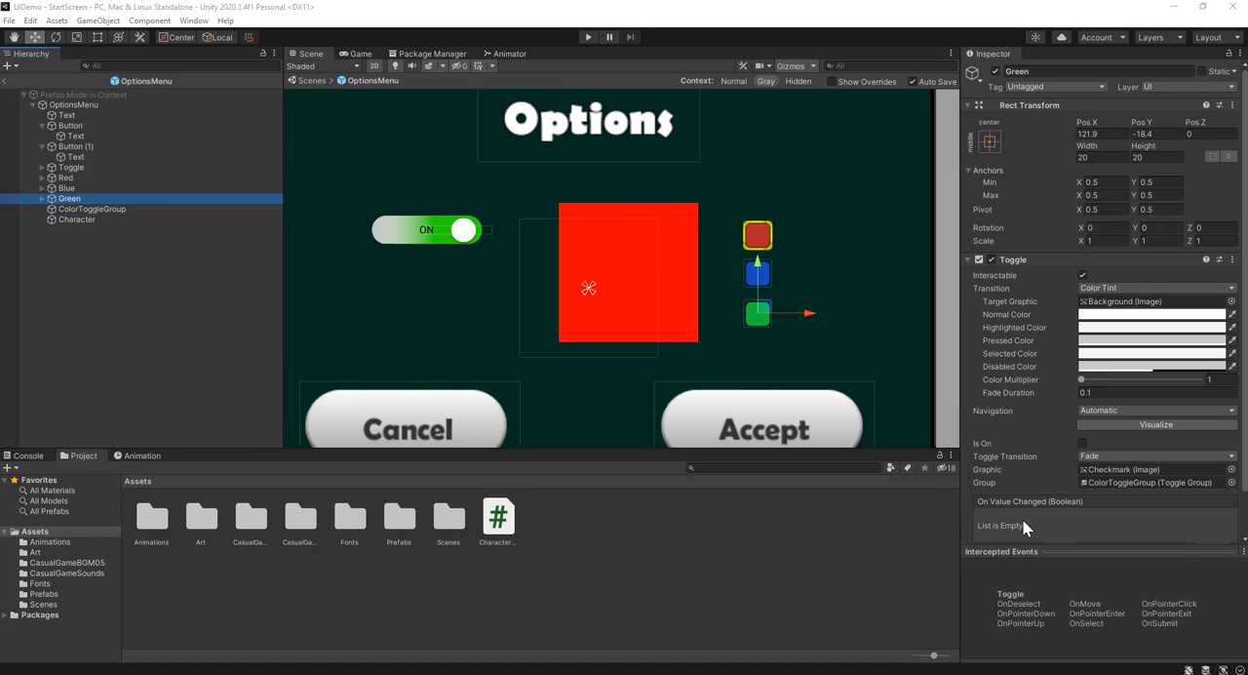
Add an On Value Changed event to the Blue toggle that calls CharacterChanger.ChangeColor on the Character object
scroll(1022, 525, down, 2)
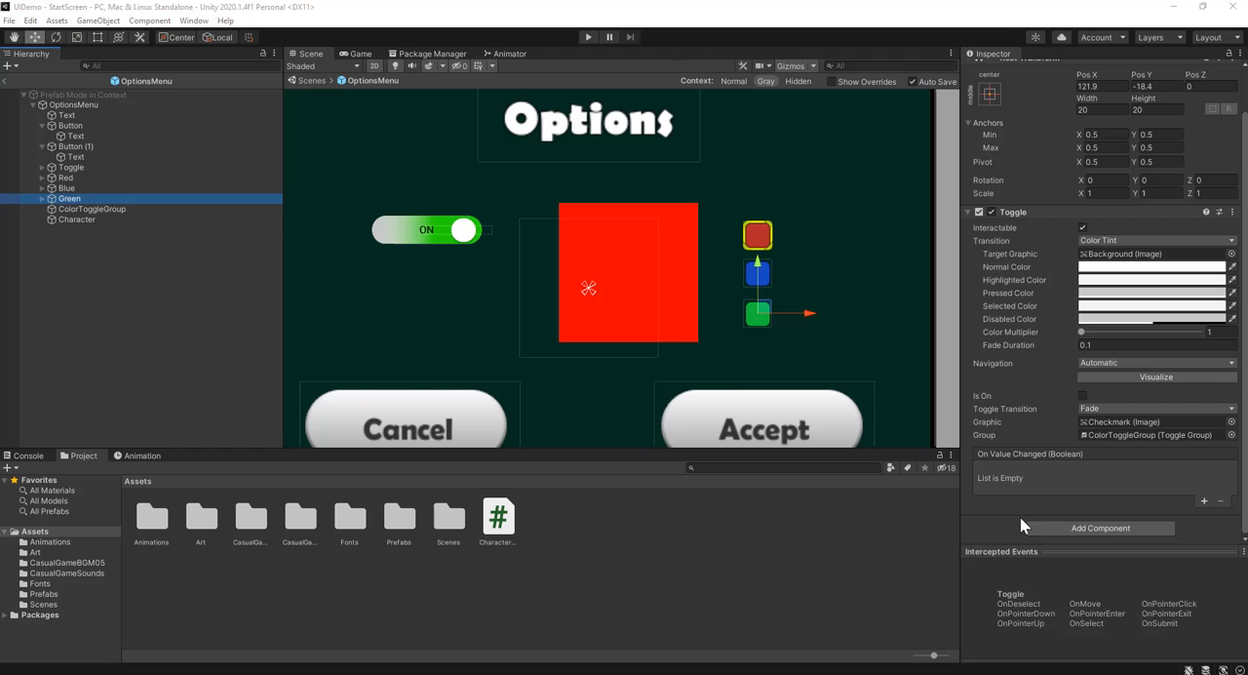
click(69, 177)
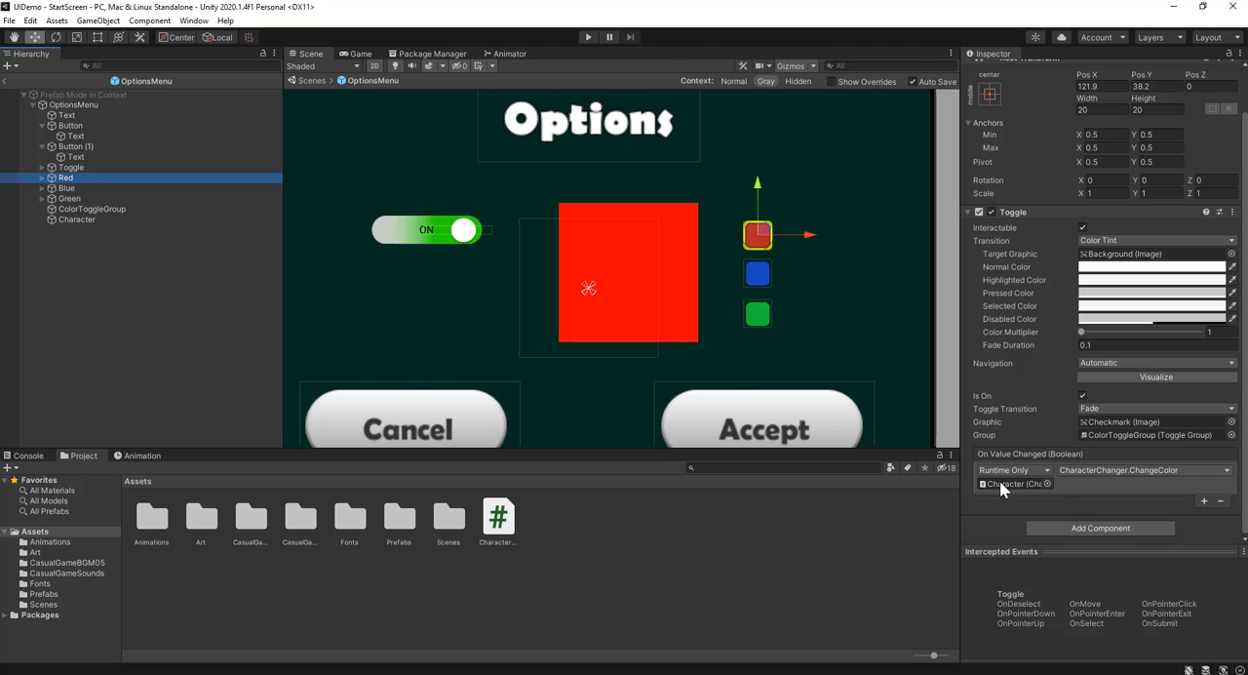
click(125, 188)
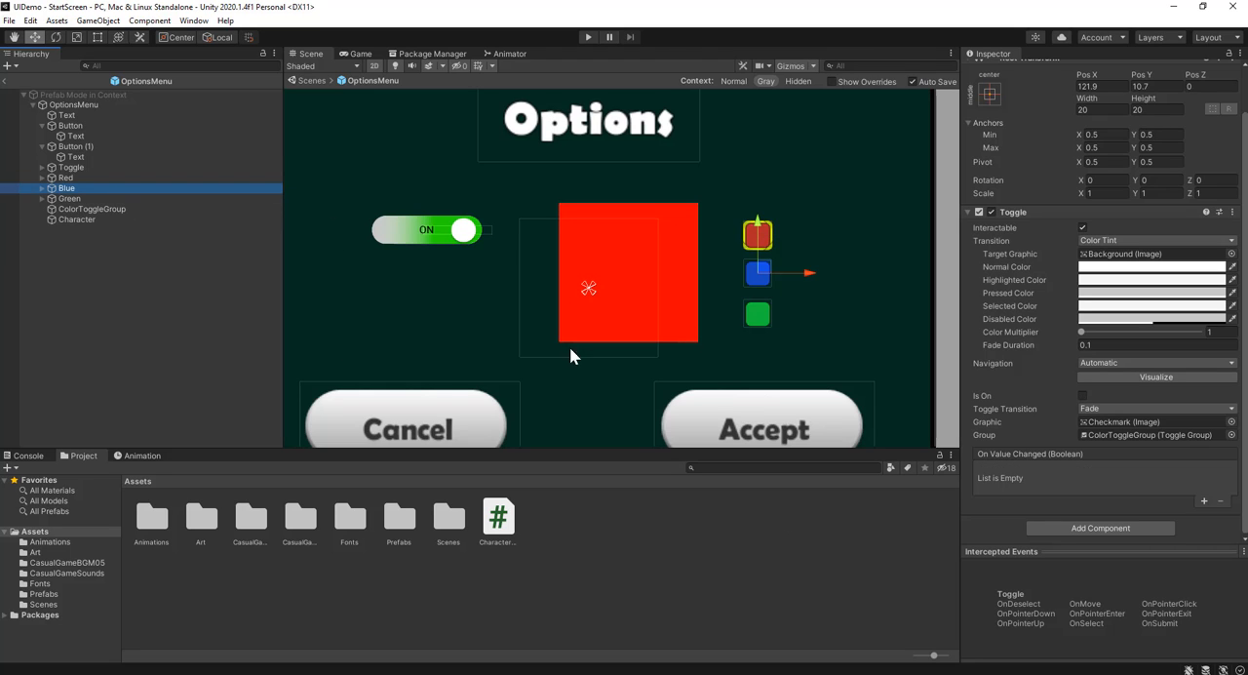
click(99, 198)
click(112, 190)
click(1203, 500)
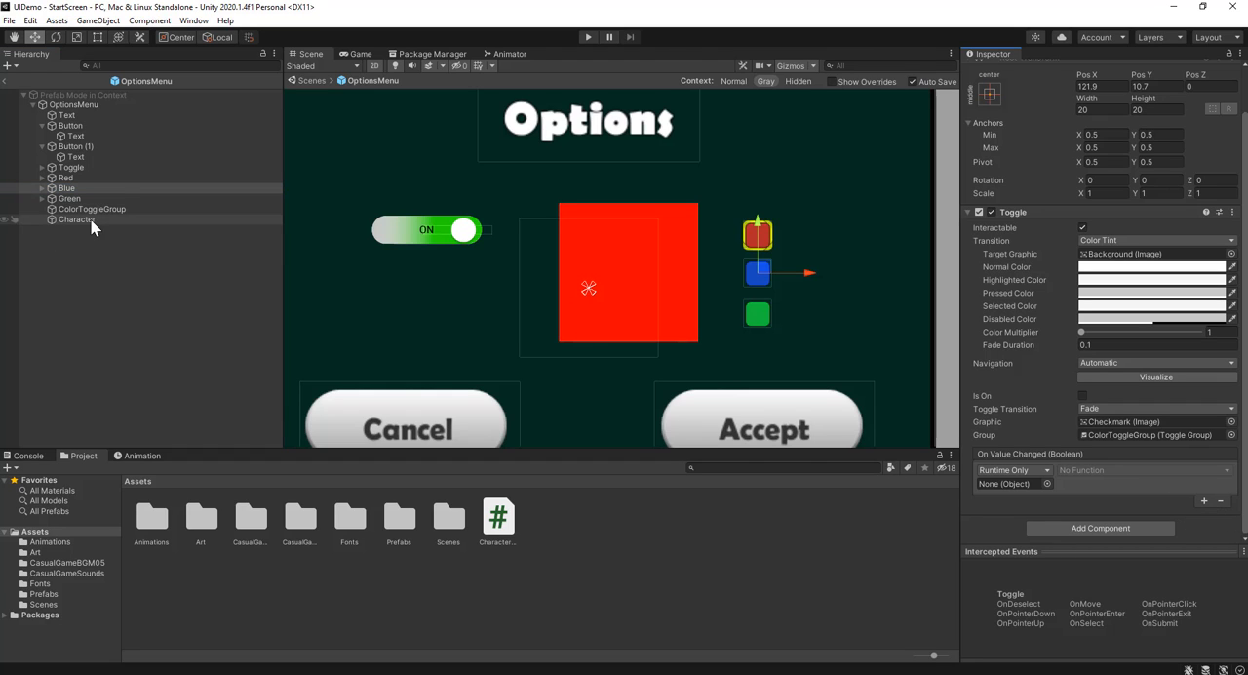
drag(90, 221, 1018, 486)
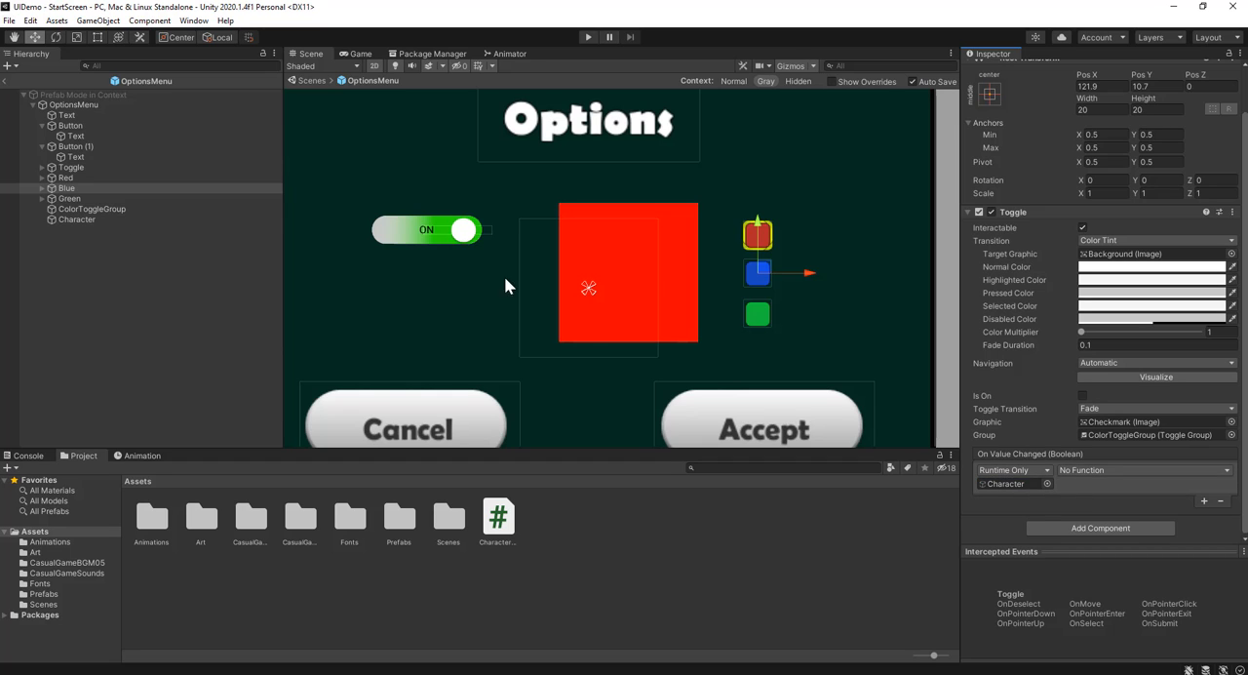
click(1104, 472)
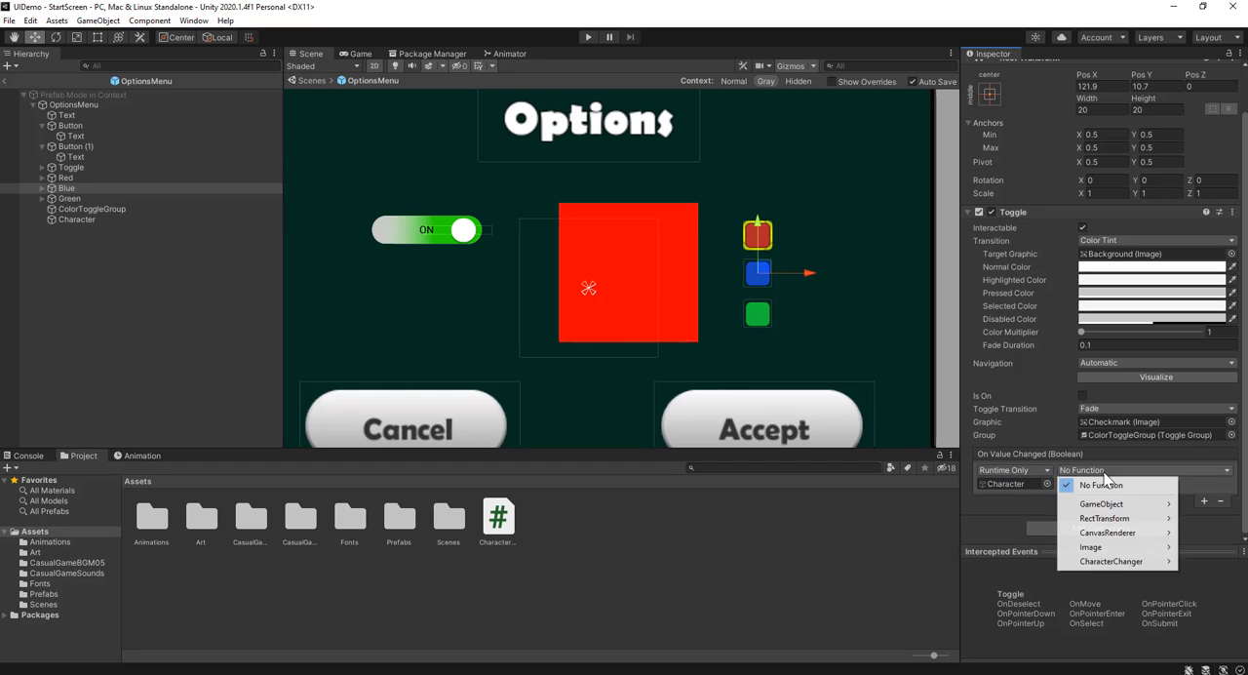
mouse_move(1111, 564)
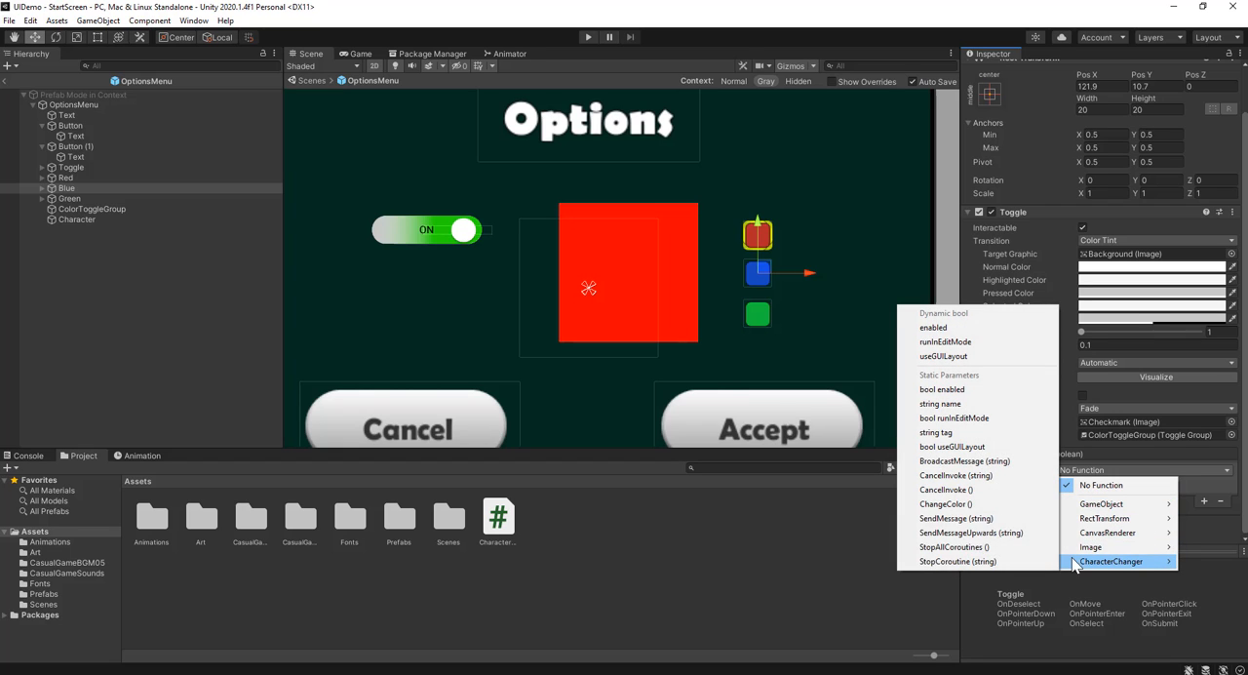
click(984, 503)
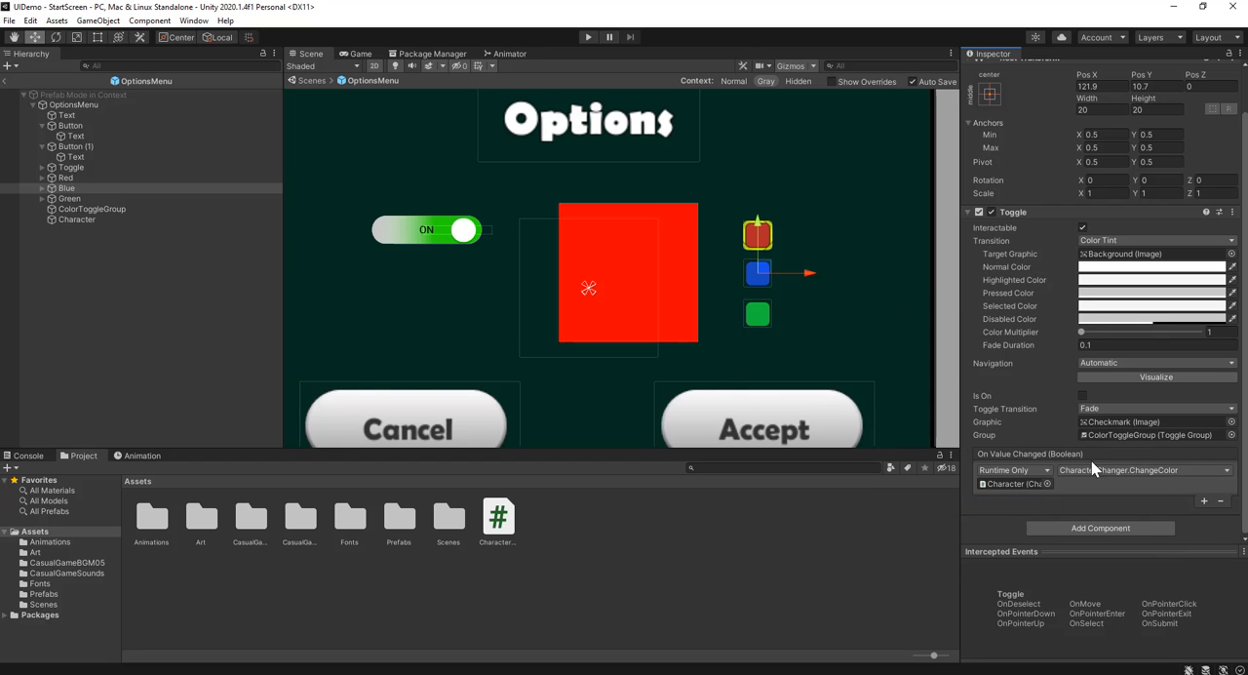
Add an On Value Changed event to the Green toggle that calls CharacterChanger.ChangeColor on the Character object
click(78, 199)
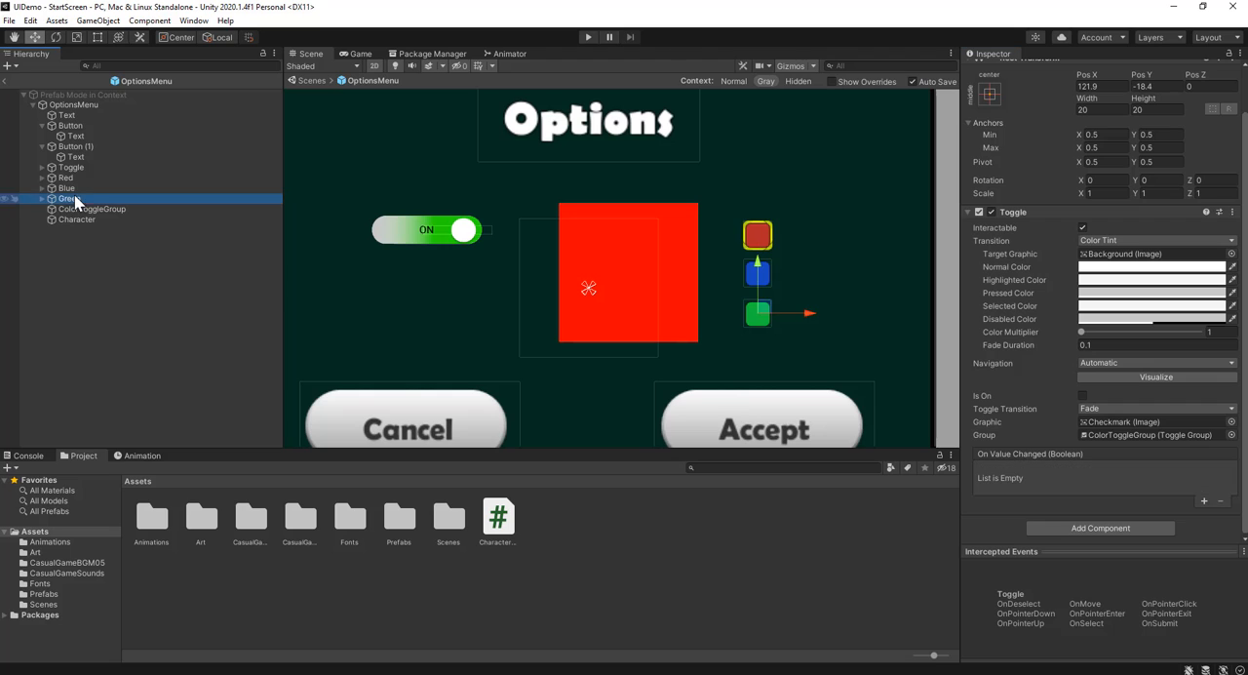
click(1205, 500)
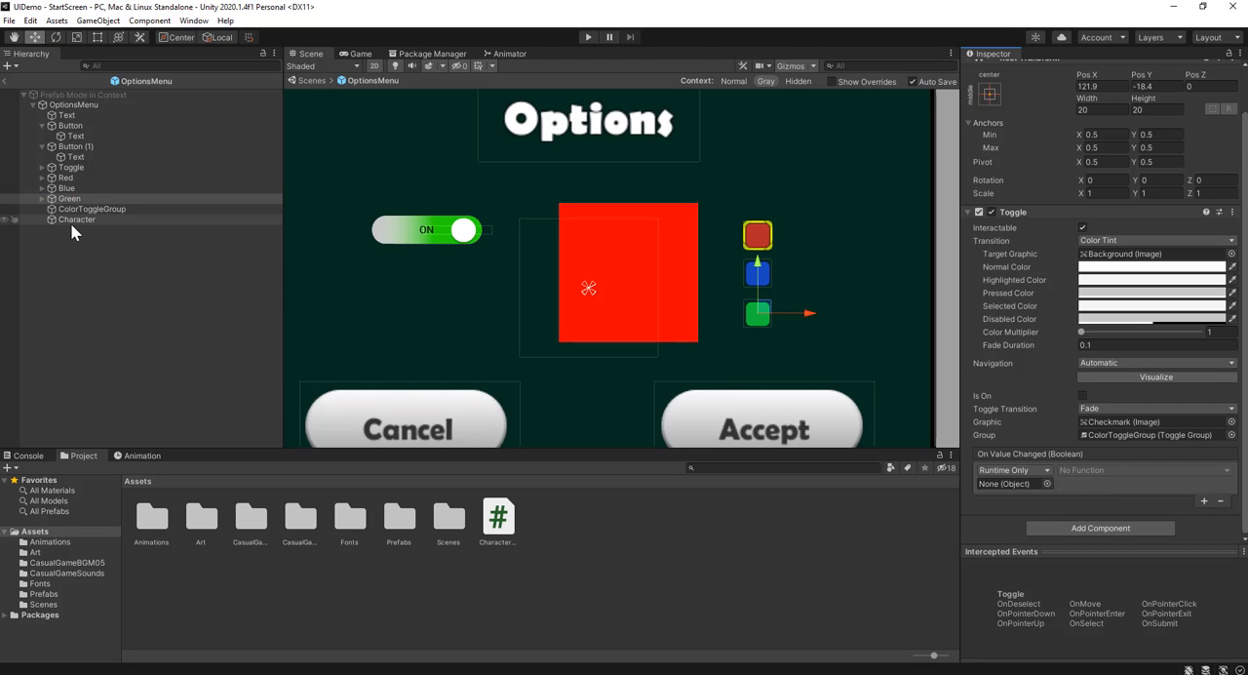
drag(70, 220, 1029, 482)
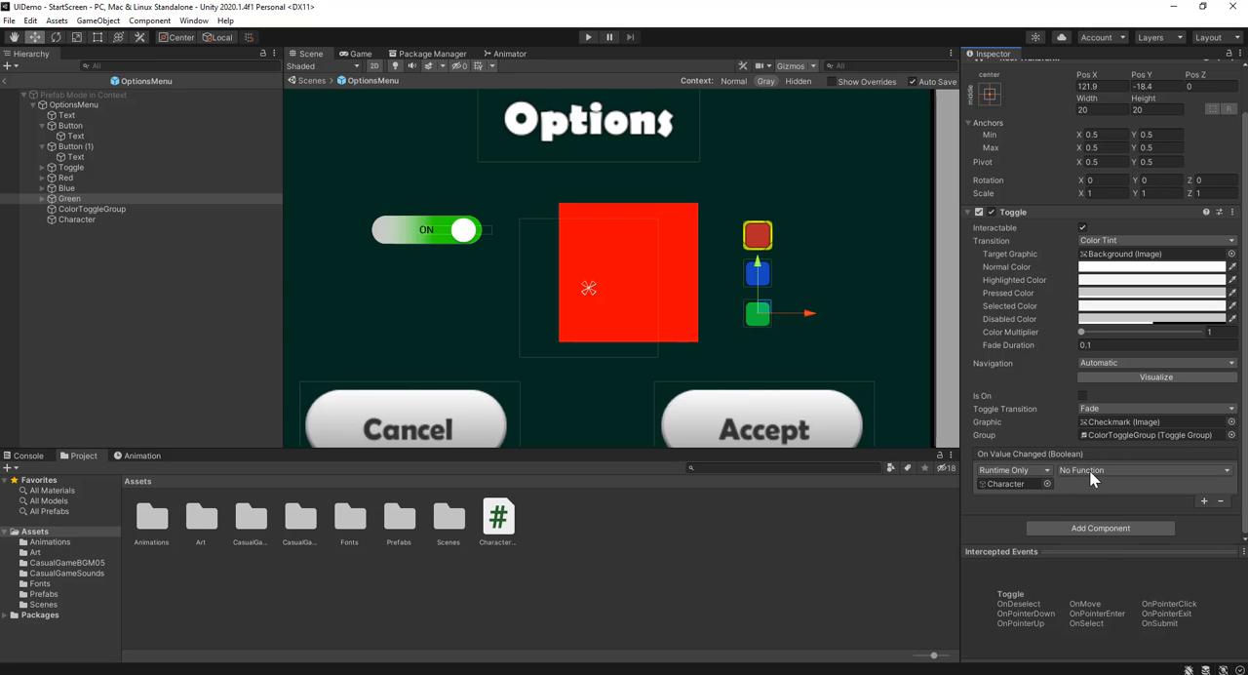
click(1123, 471)
mouse_move(1116, 564)
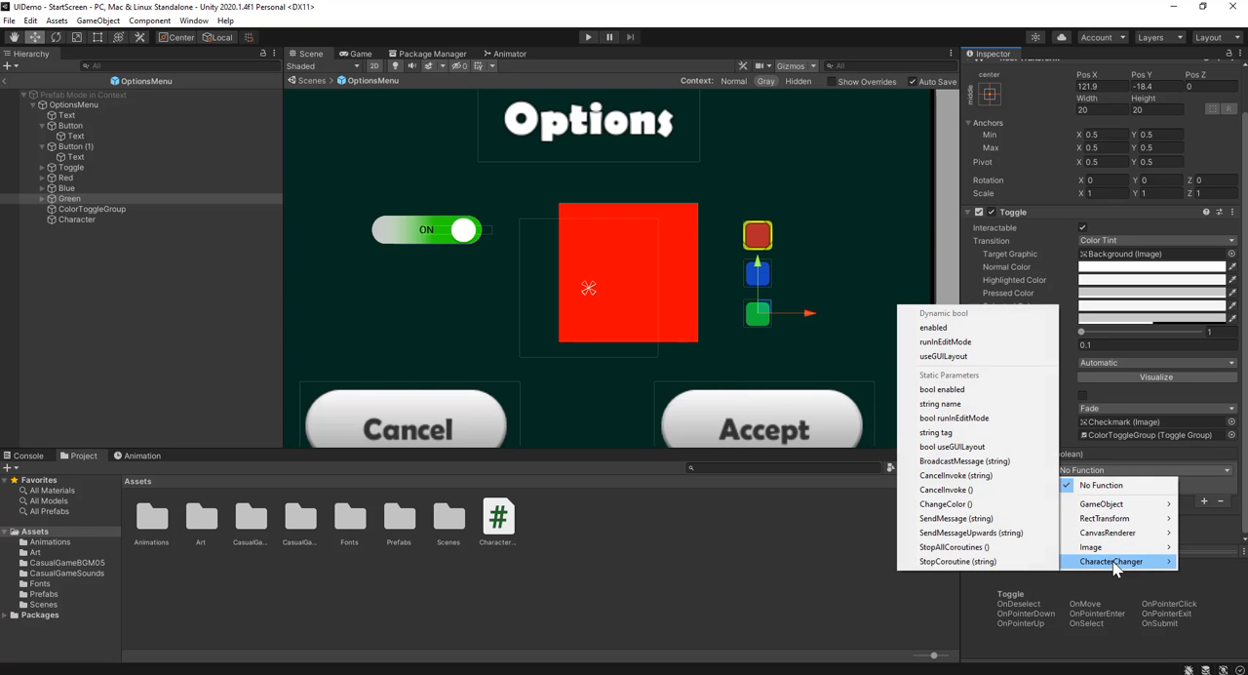
click(961, 503)
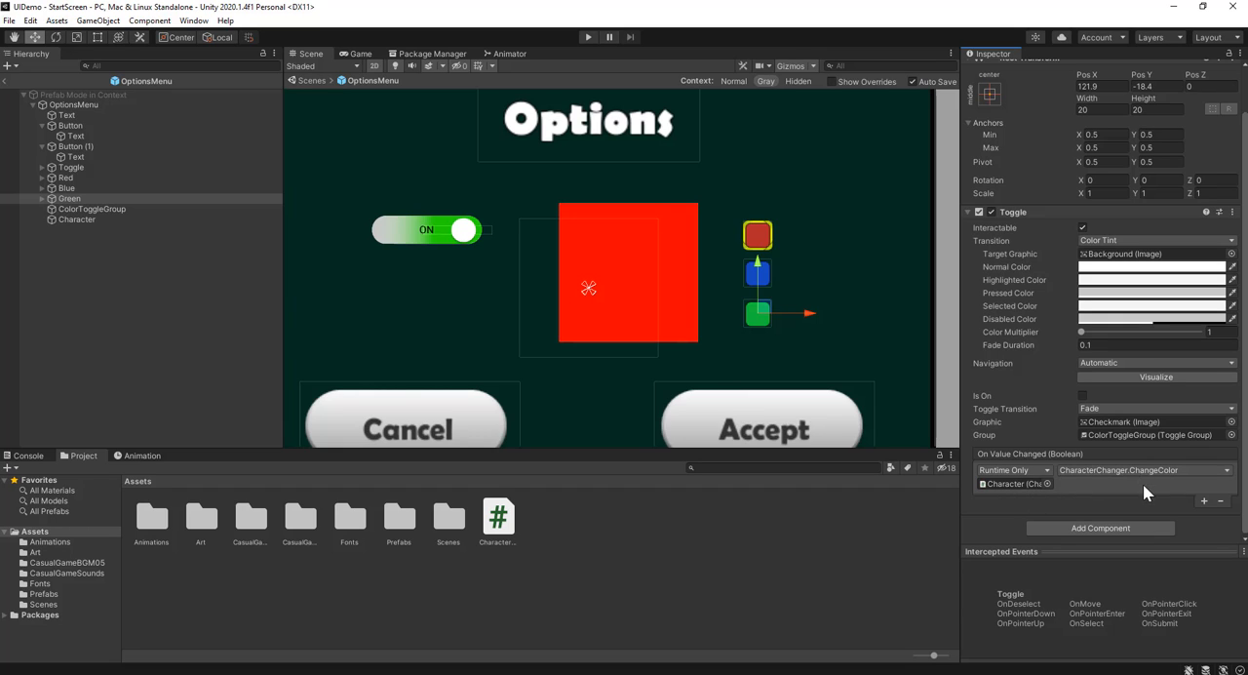
Run the game, open the Options menu, test the red, blue and green toggles repeatedly, and accept with blue chosen
click(996, 483)
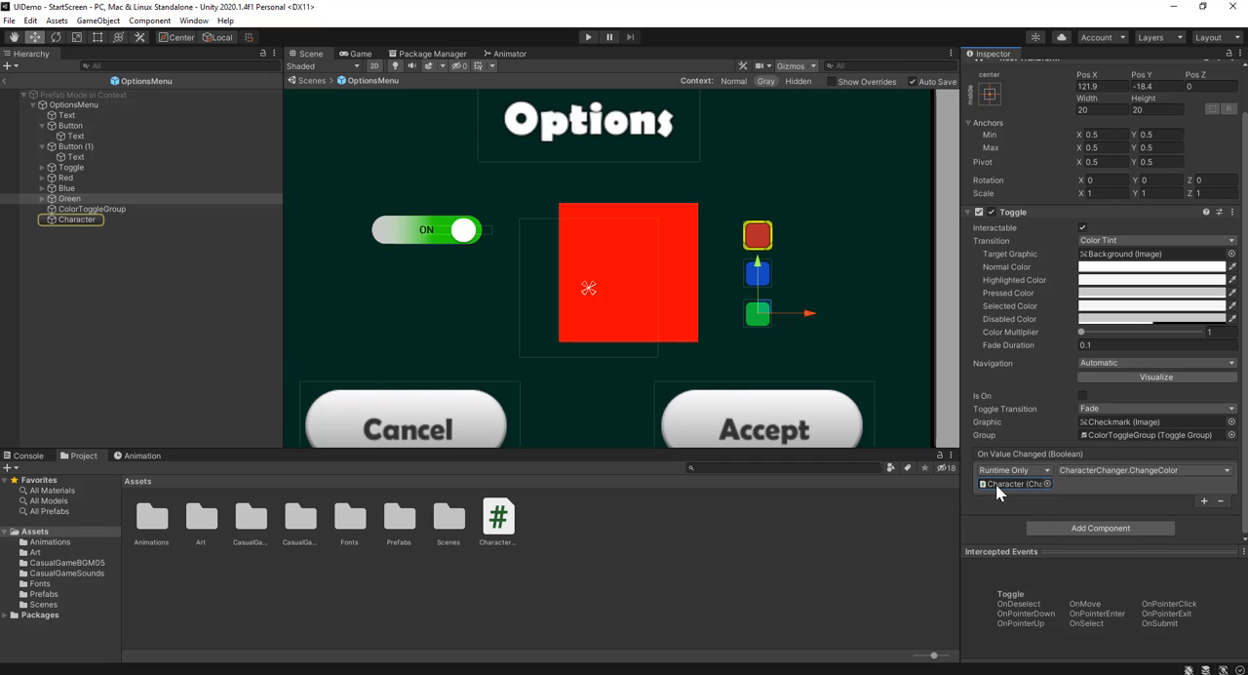
click(76, 220)
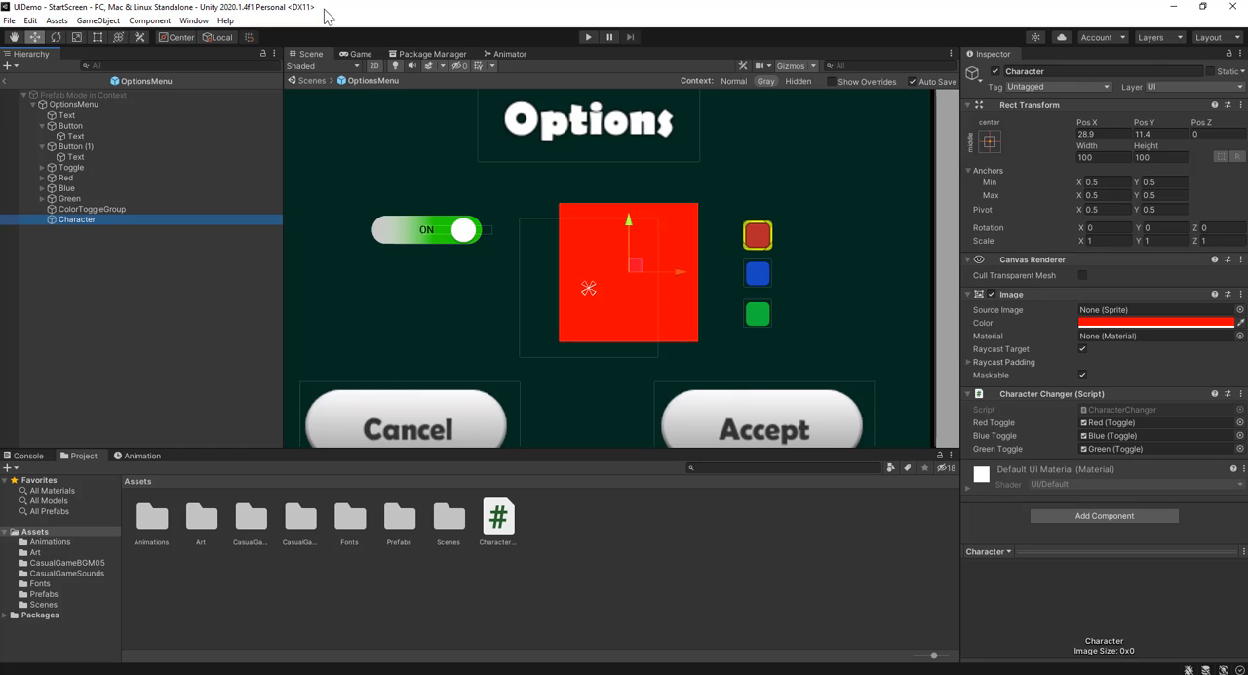
click(589, 37)
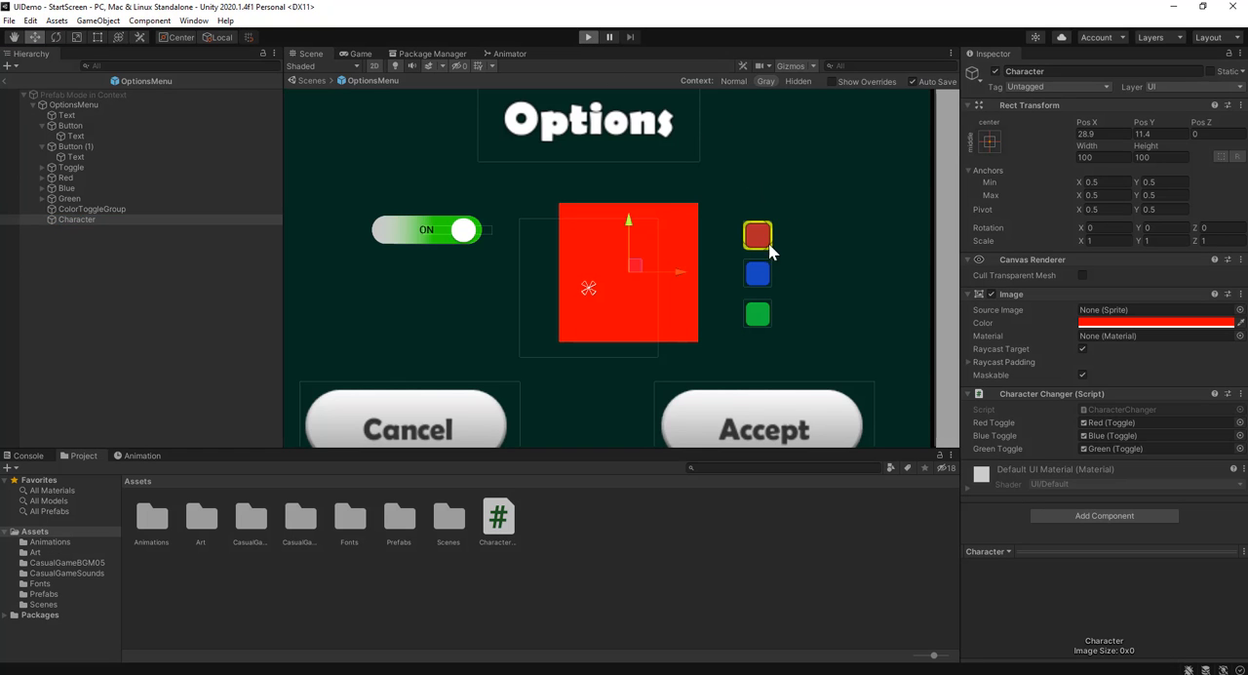
click(573, 276)
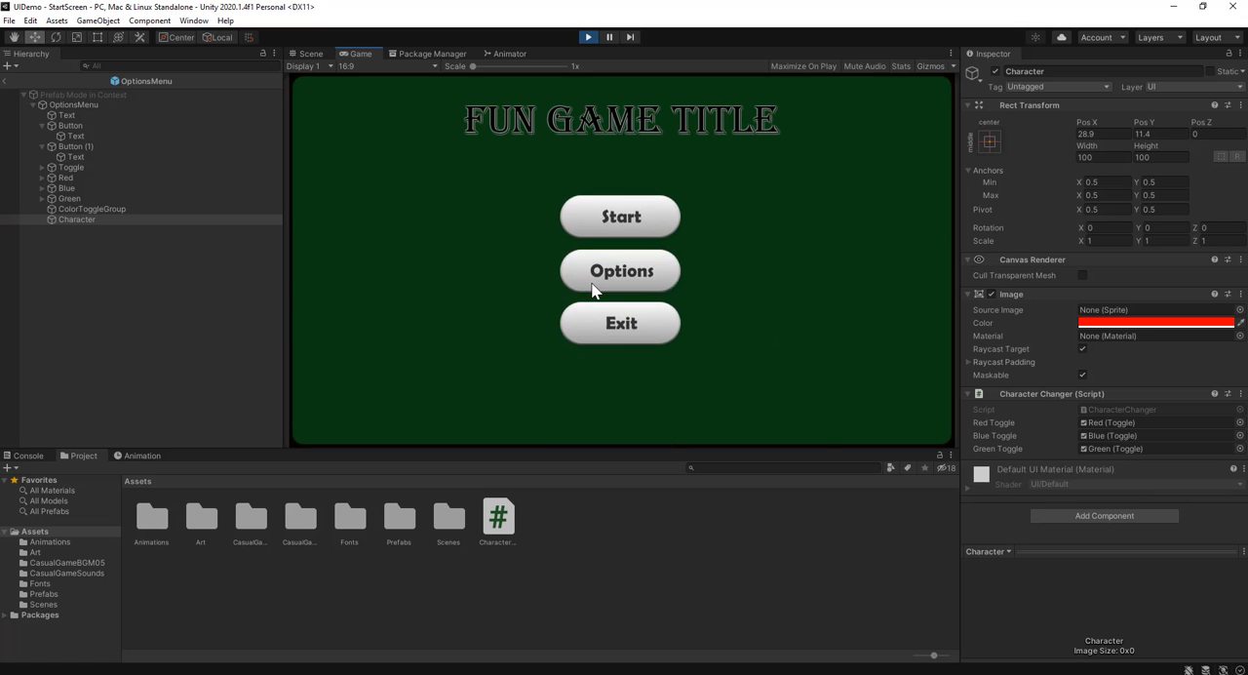
click(724, 271)
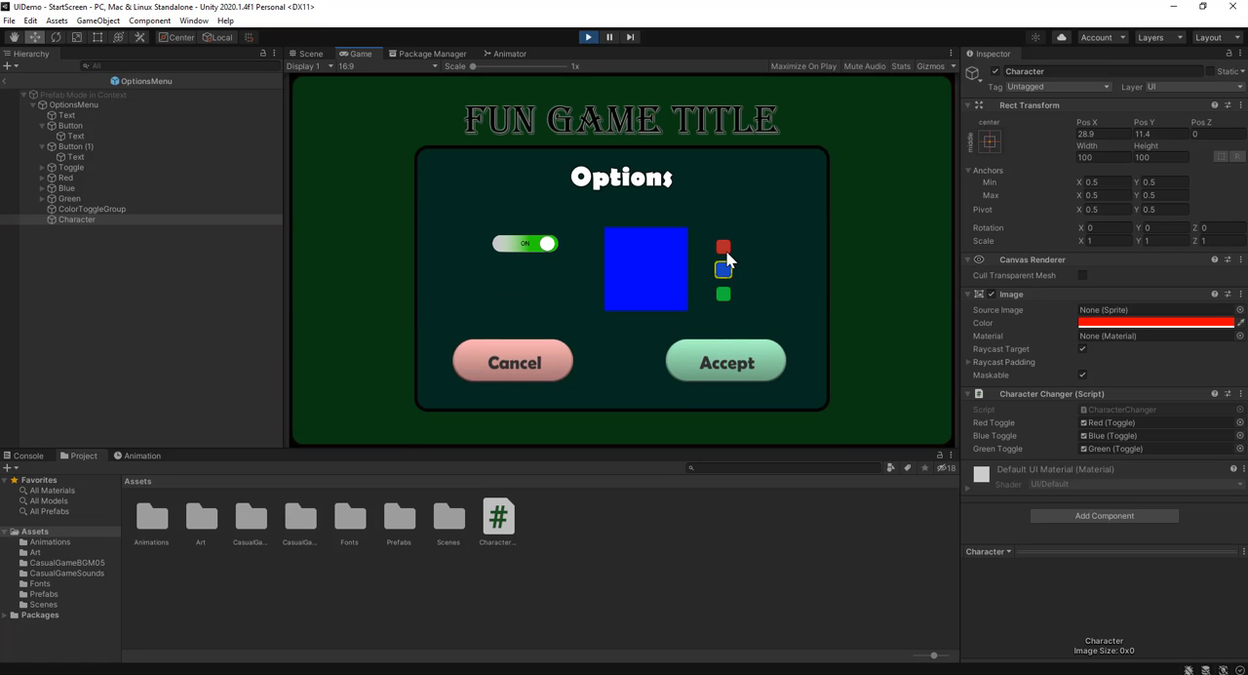
click(725, 249)
click(723, 277)
click(726, 295)
click(723, 271)
click(723, 246)
click(723, 270)
click(722, 294)
click(724, 271)
click(718, 358)
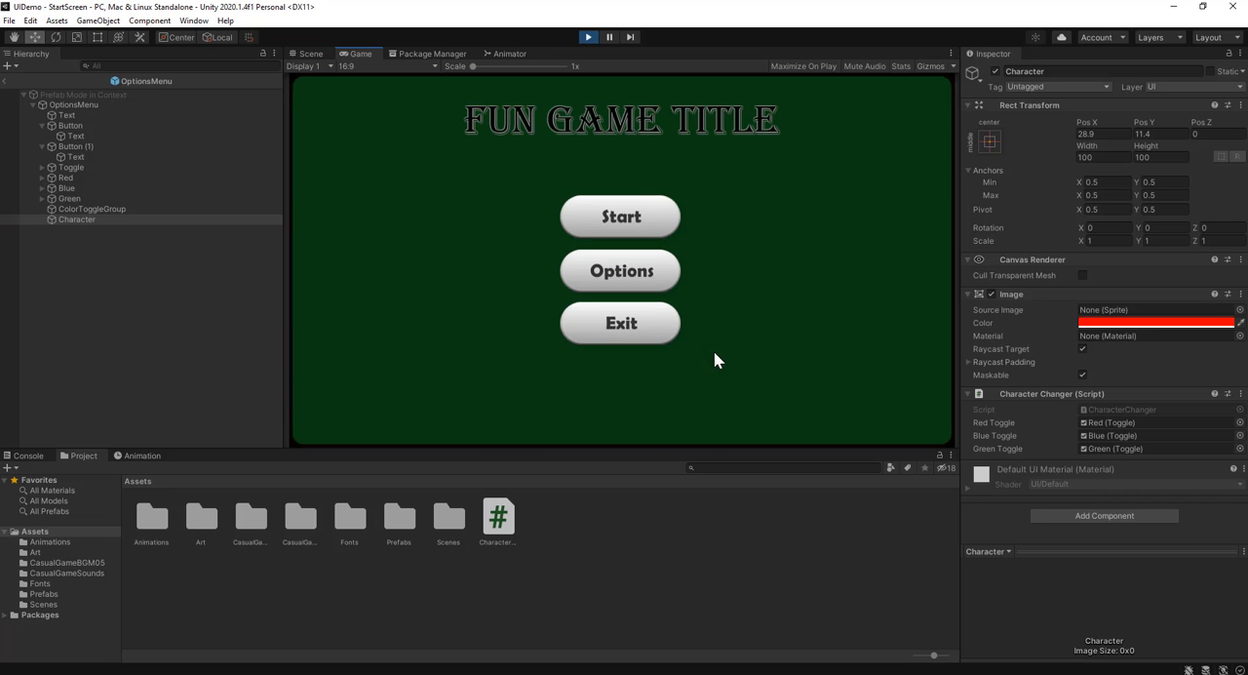
Reopen the Options menu in the running game, choose green and then red, and accept
click(616, 285)
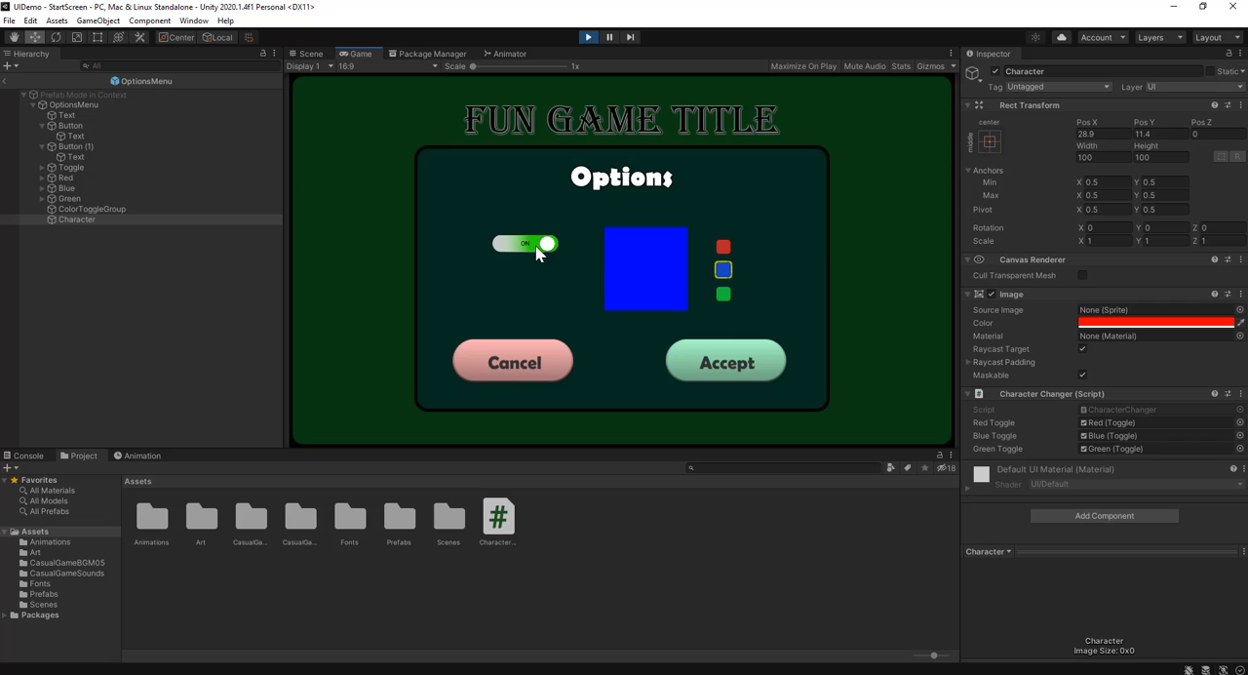
click(722, 294)
click(728, 248)
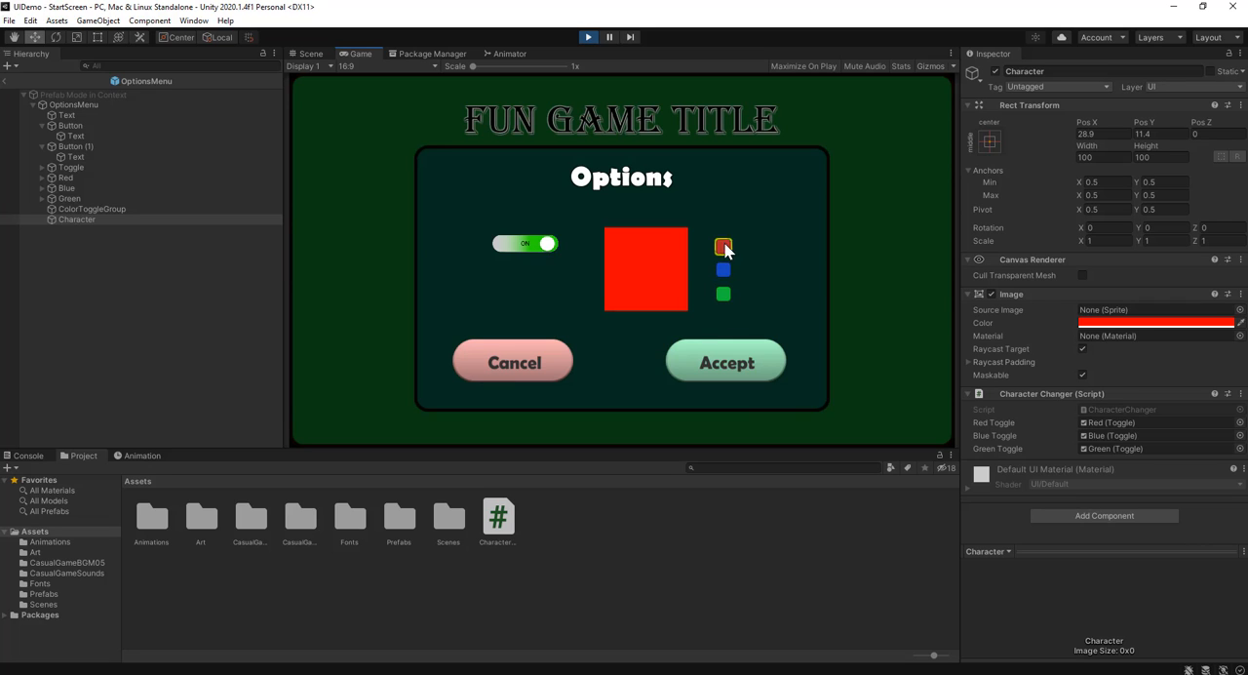
click(714, 357)
Turn the ON/OFF switch off in the Options menu, accept, reopen the menu to check the settings, and stop play mode
click(608, 271)
click(525, 248)
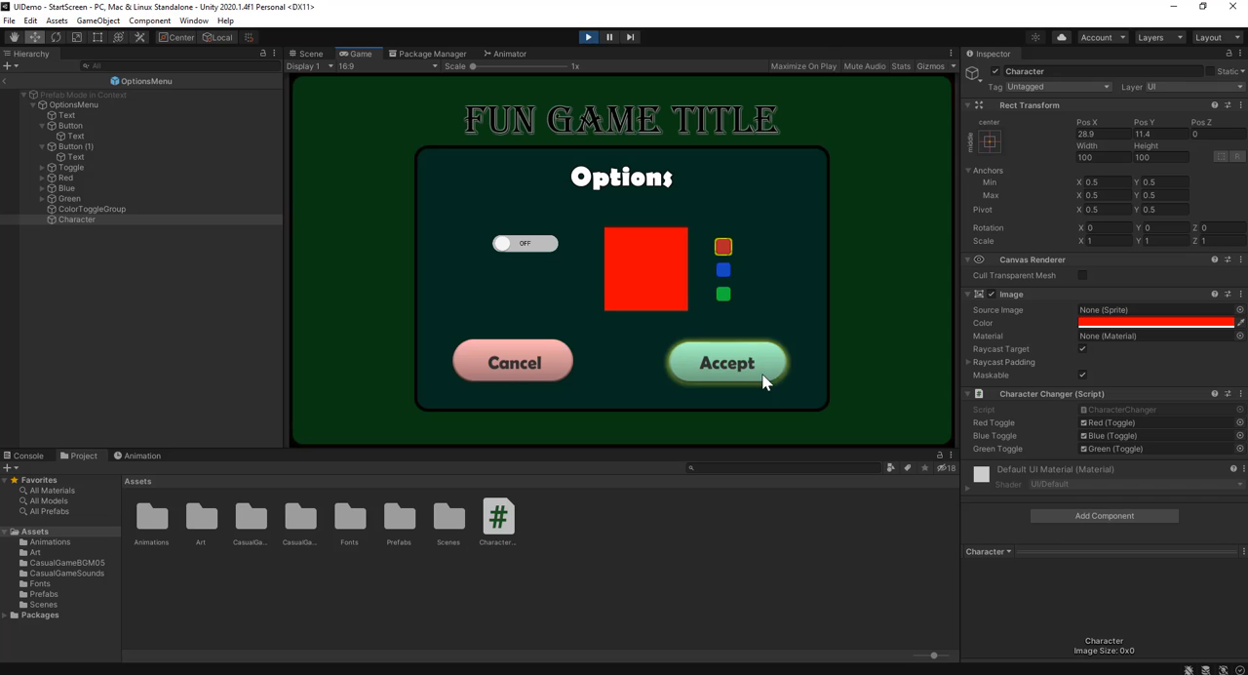
click(724, 361)
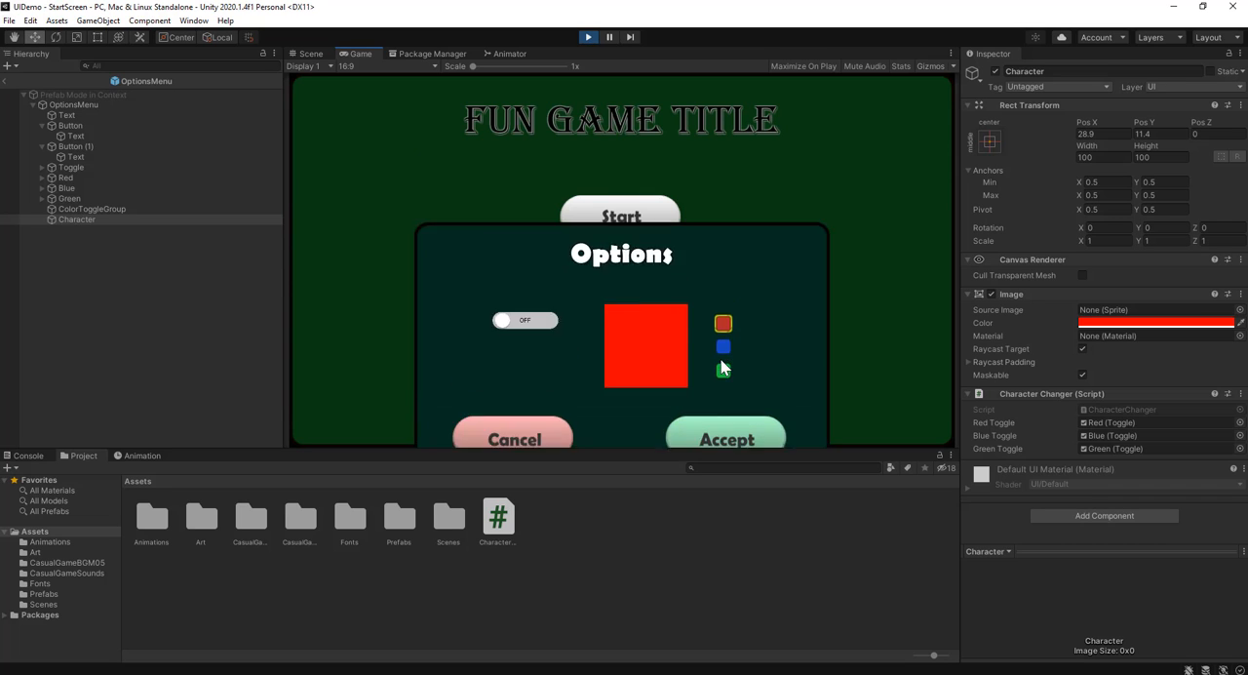
click(615, 276)
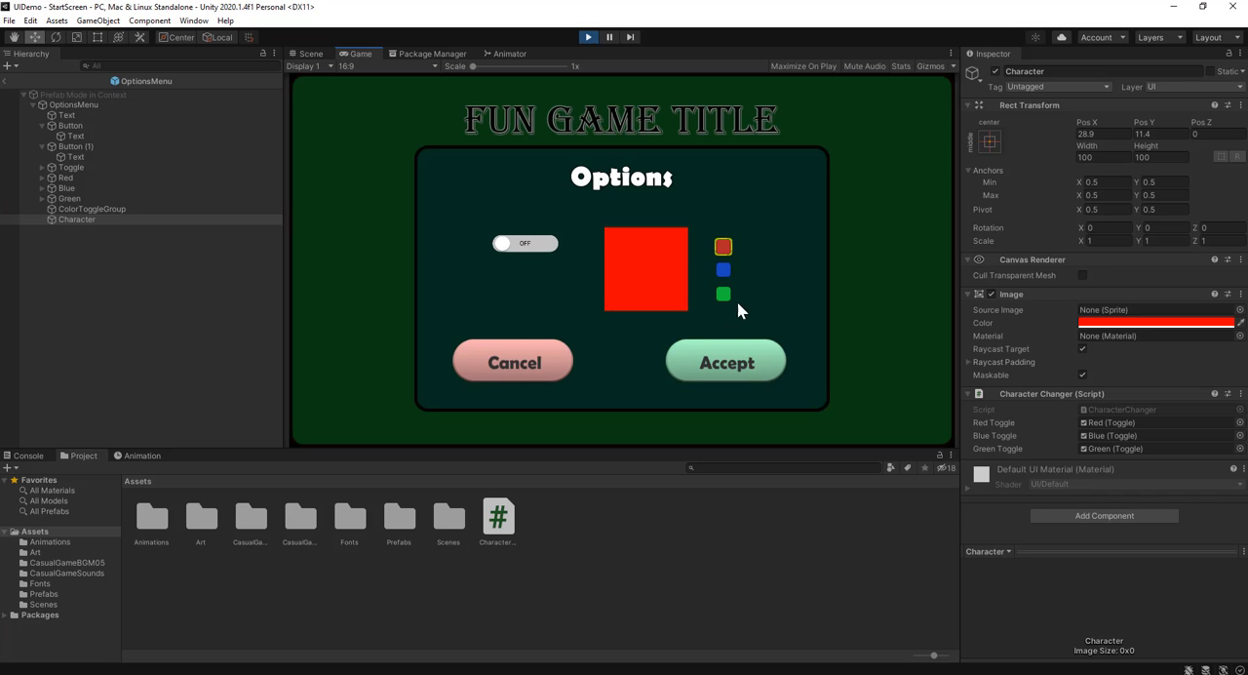
click(588, 36)
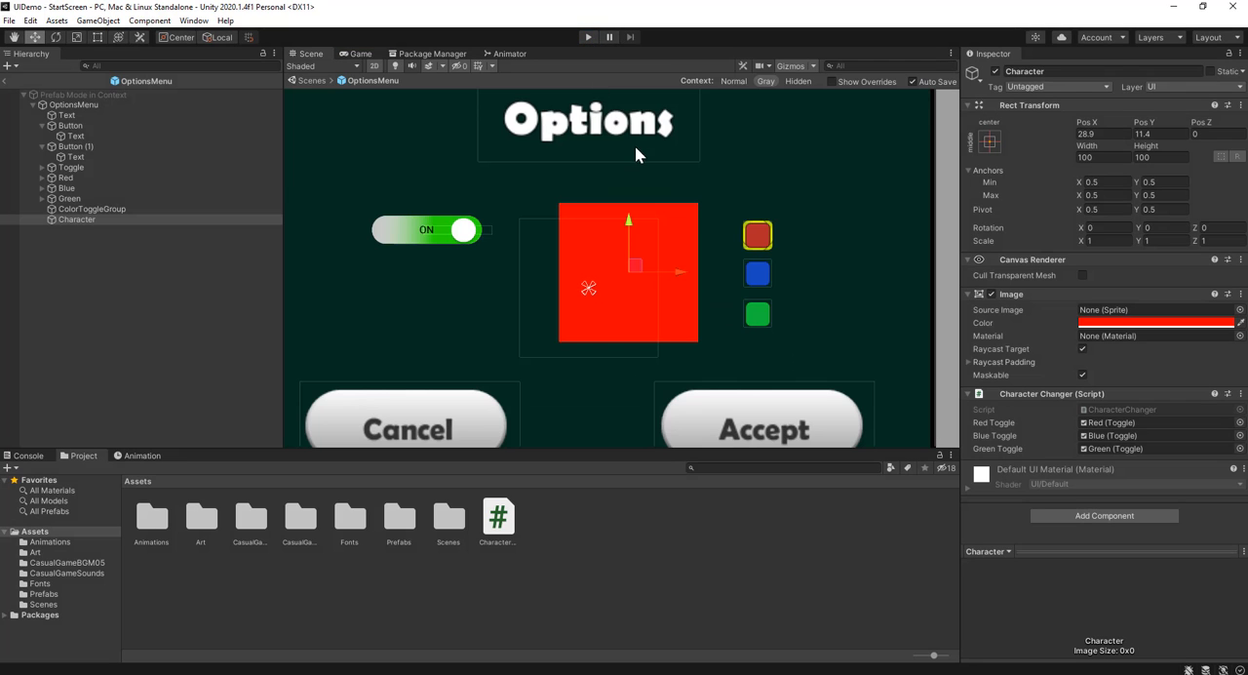
Exit the OptionsMenu prefab and return to the StartScreen scene
scroll(628, 183, down, 4)
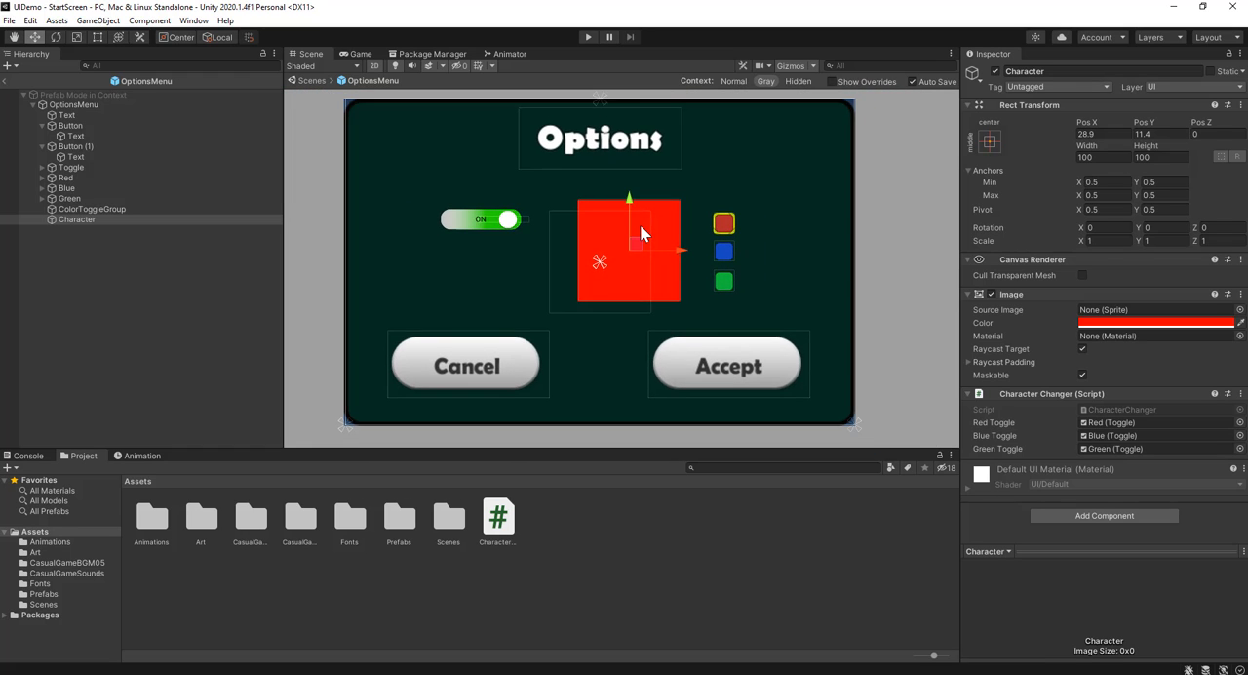
scroll(639, 225, up, 2)
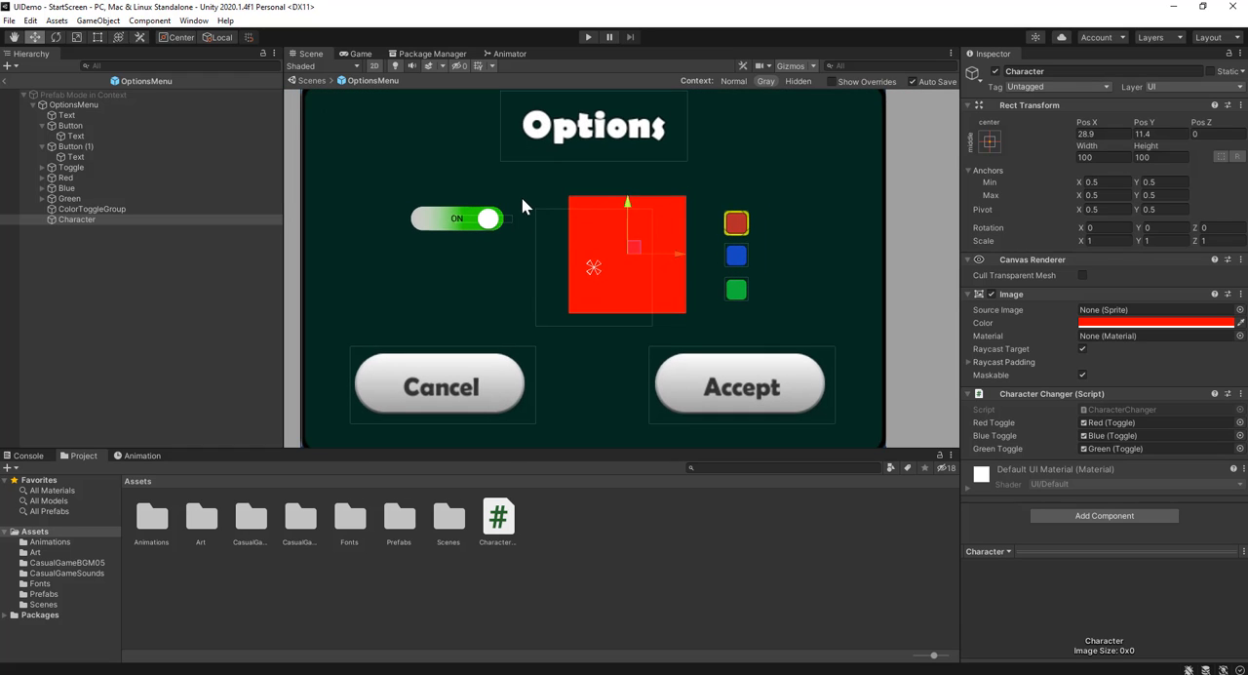
scroll(521, 203, up, 2)
scroll(522, 204, down, 4)
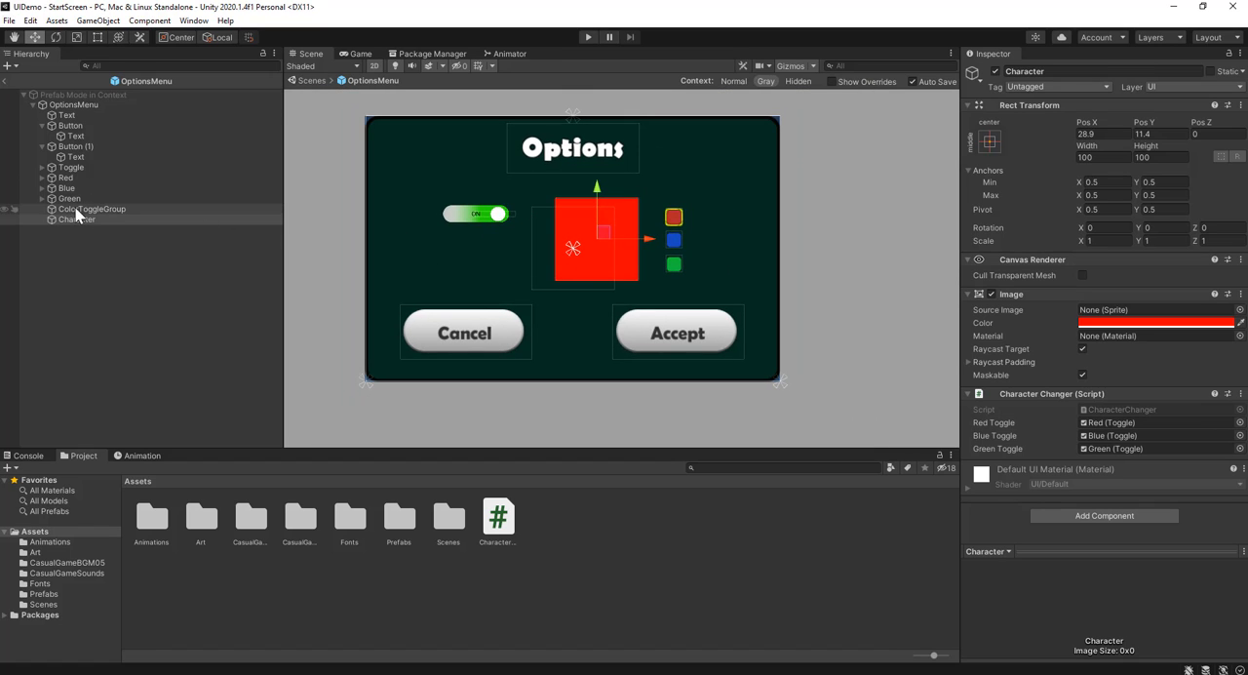
click(112, 244)
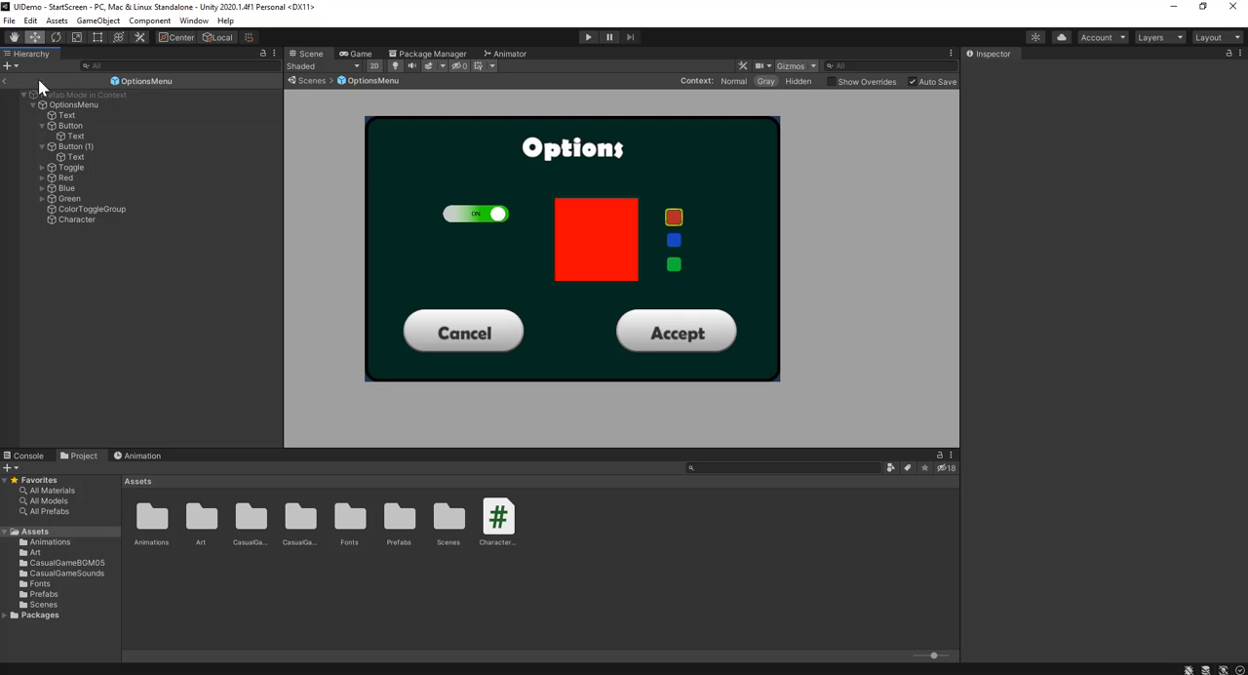
click(7, 81)
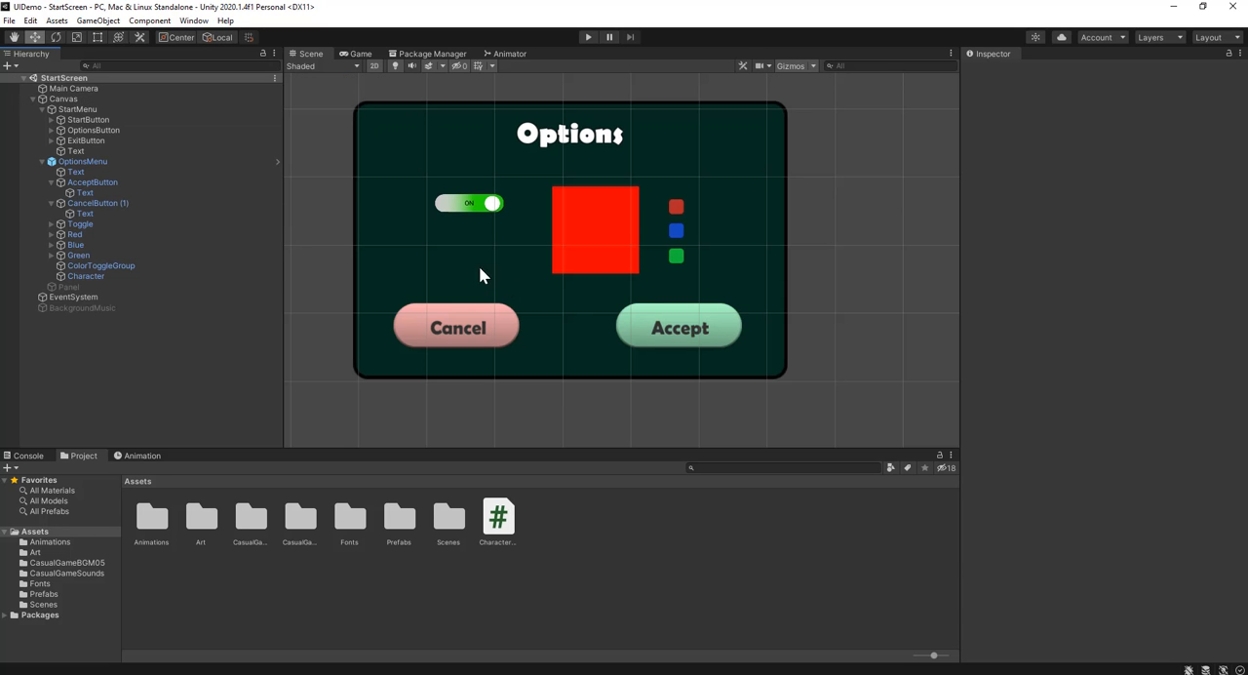
Examine the start menu and the Options panel below it in the StartScreen scene
scroll(478, 189, down, 11)
middle_drag(471, 159, 494, 308)
middle_drag(476, 244, 479, 341)
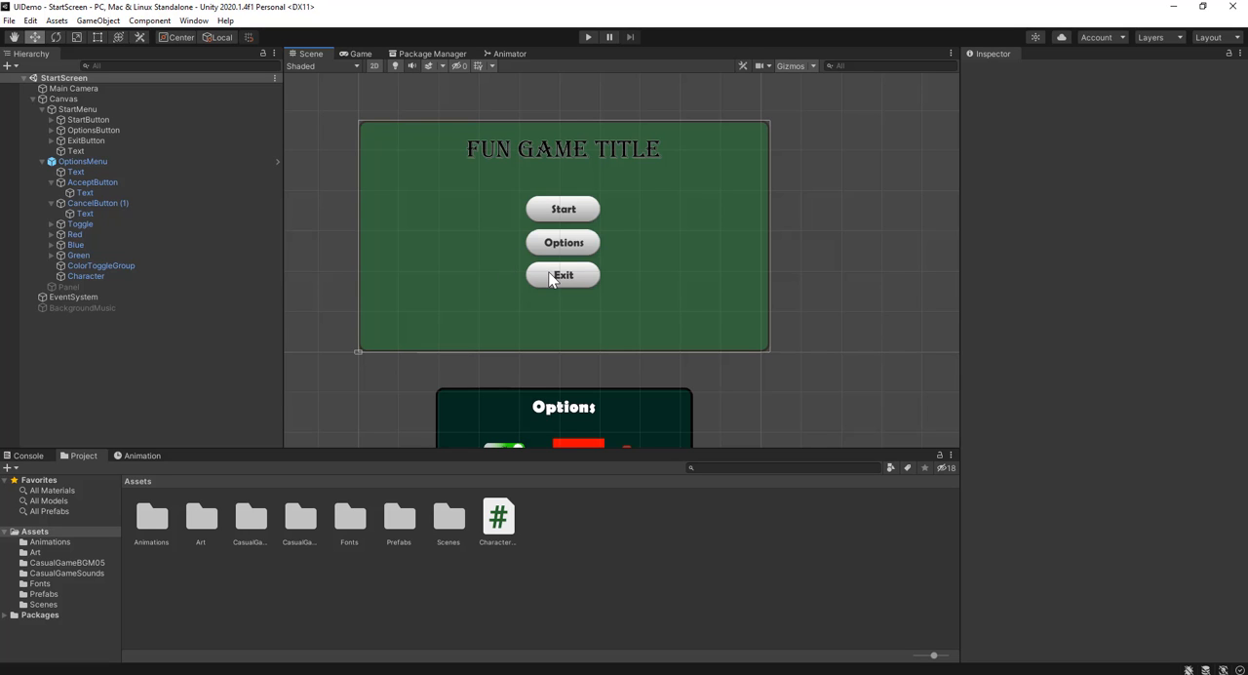
scroll(552, 286, up, 1)
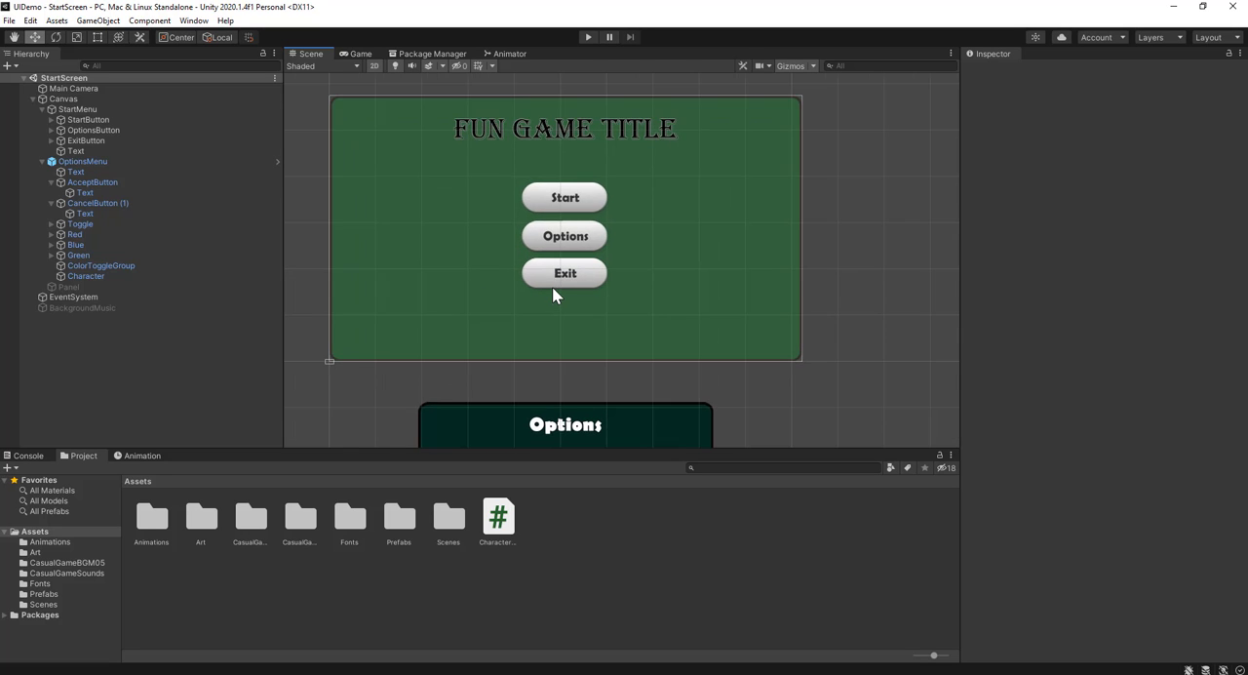
scroll(551, 287, down, 2)
scroll(544, 235, up, 2)
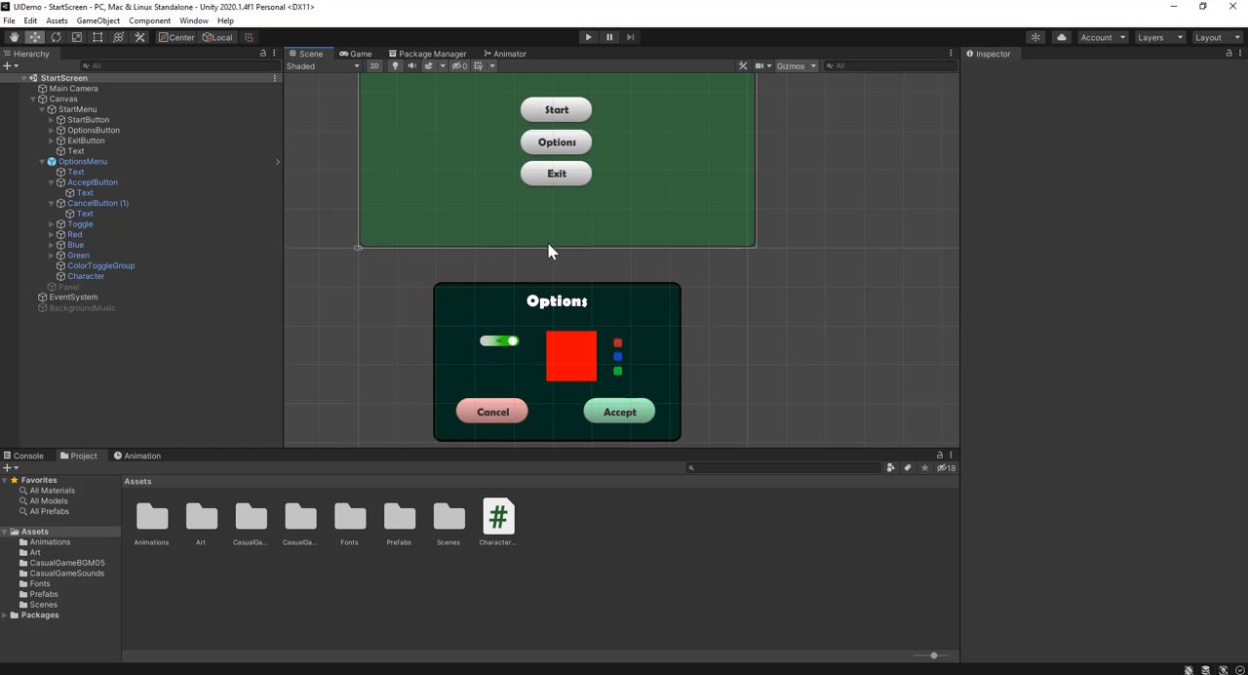
scroll(594, 306, up, 1)
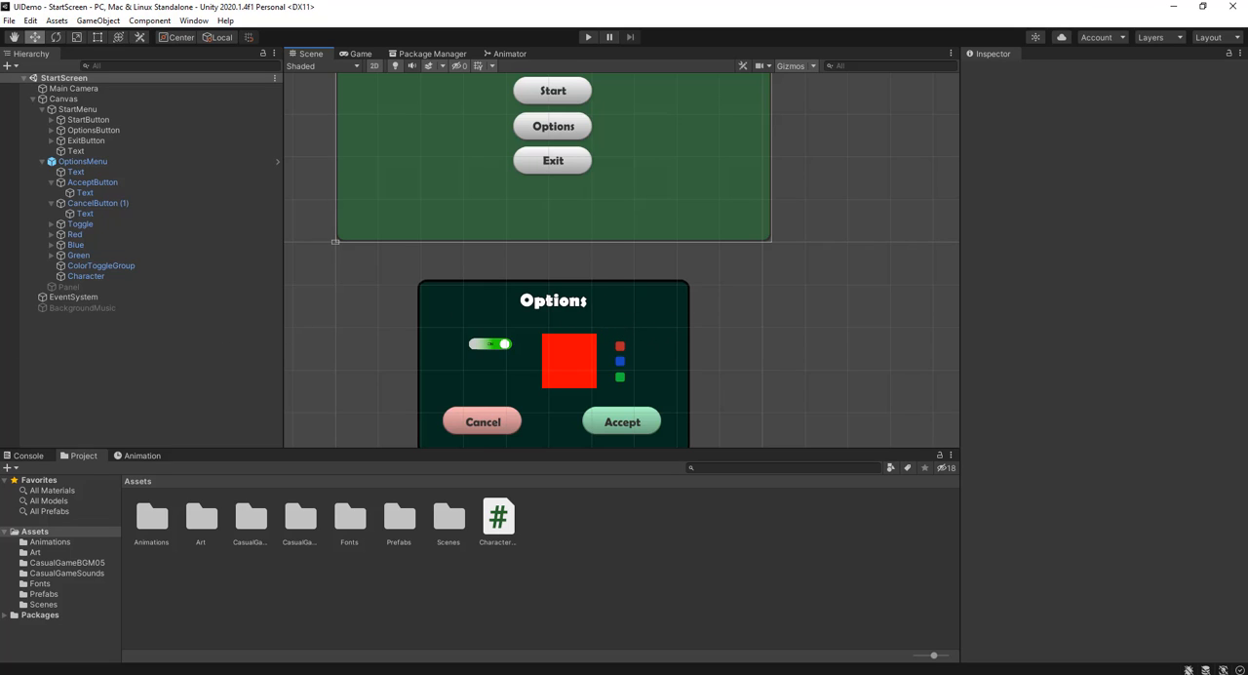
middle_drag(622, 261, 607, 307)
scroll(622, 260, down, 2)
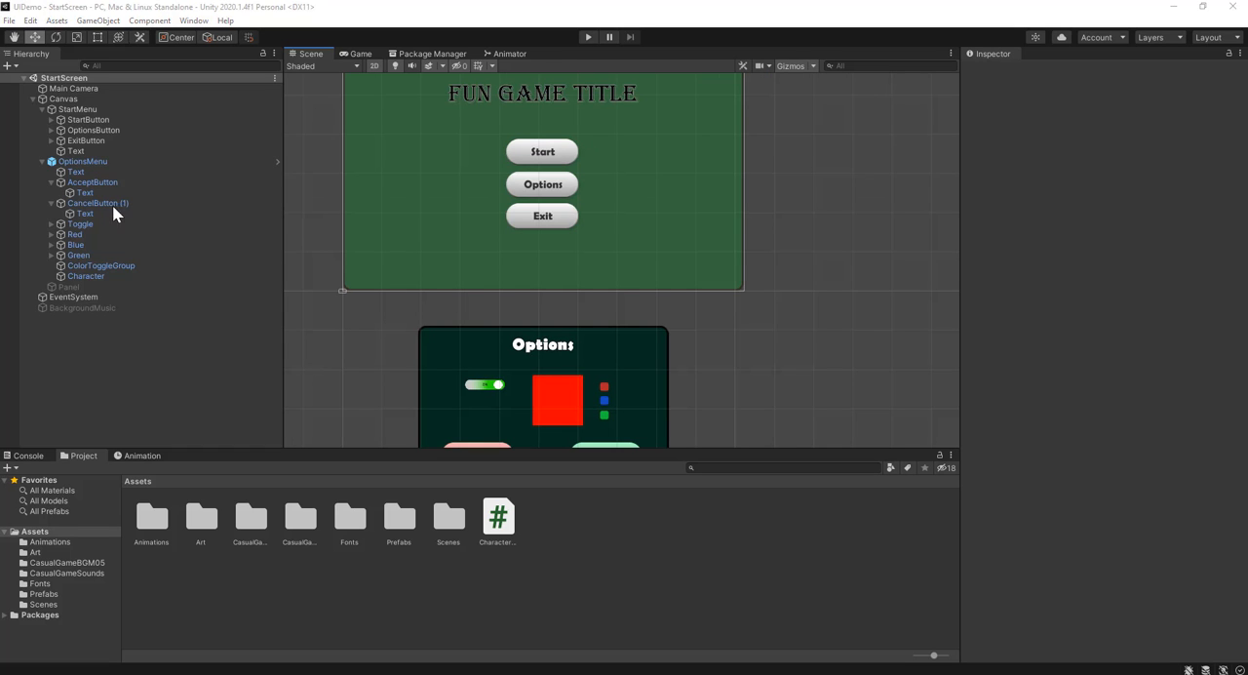
scroll(459, 109, up, 4)
middle_drag(491, 128, 468, 188)
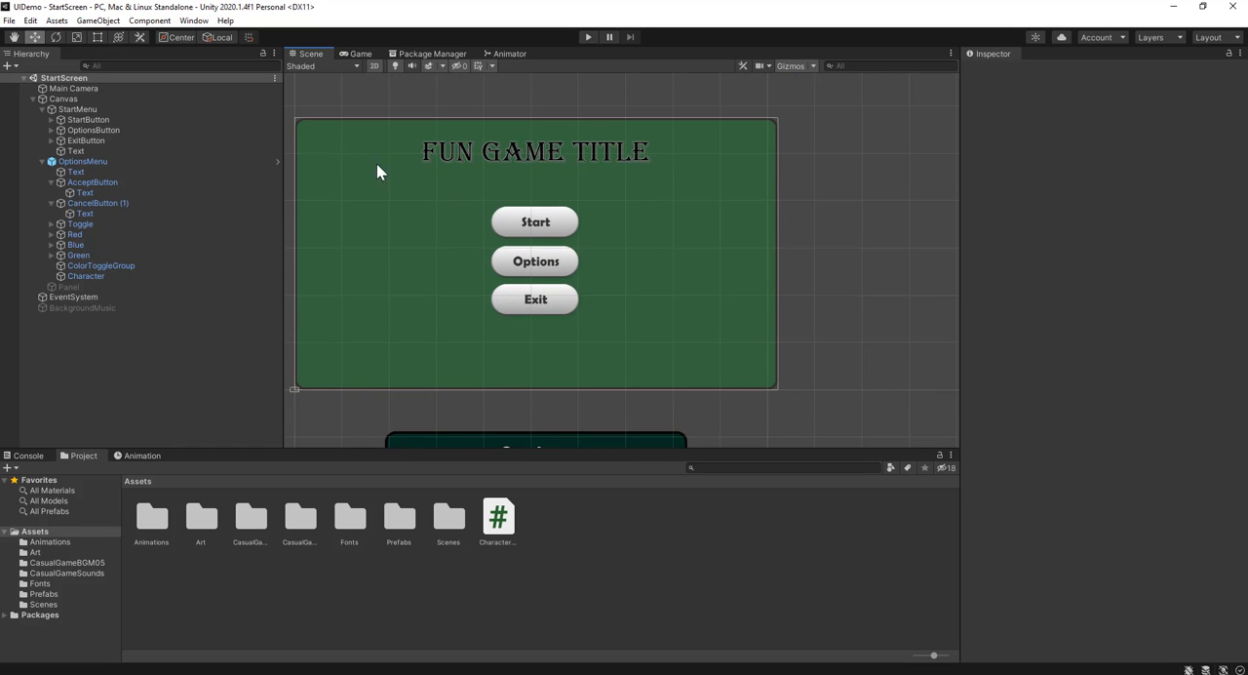
Create an empty child object under the Canvas
click(96, 100)
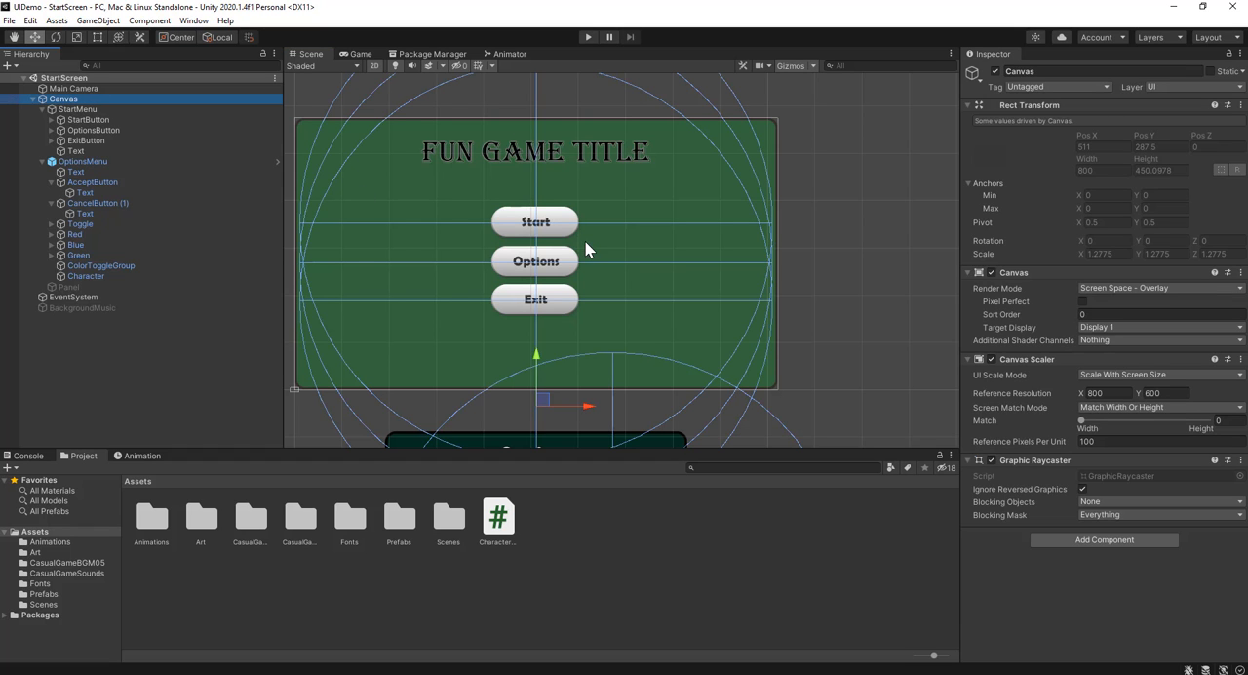
middle_drag(498, 216, 543, 247)
scroll(502, 223, up, 3)
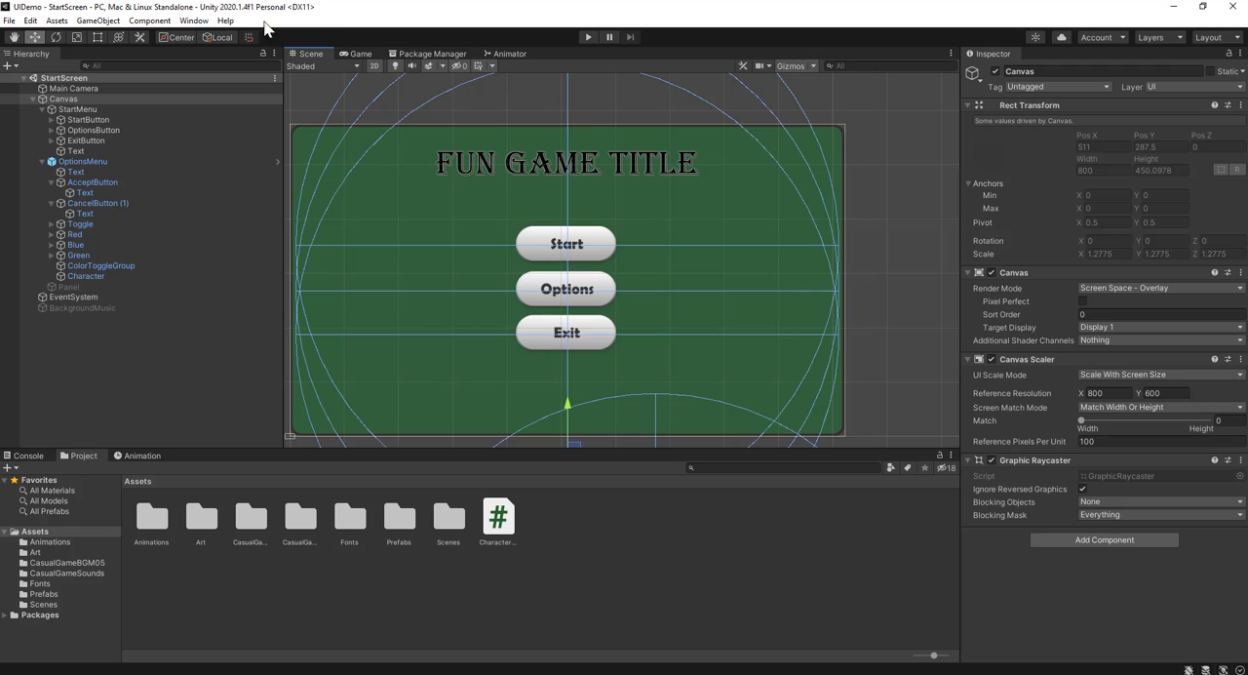
click(100, 21)
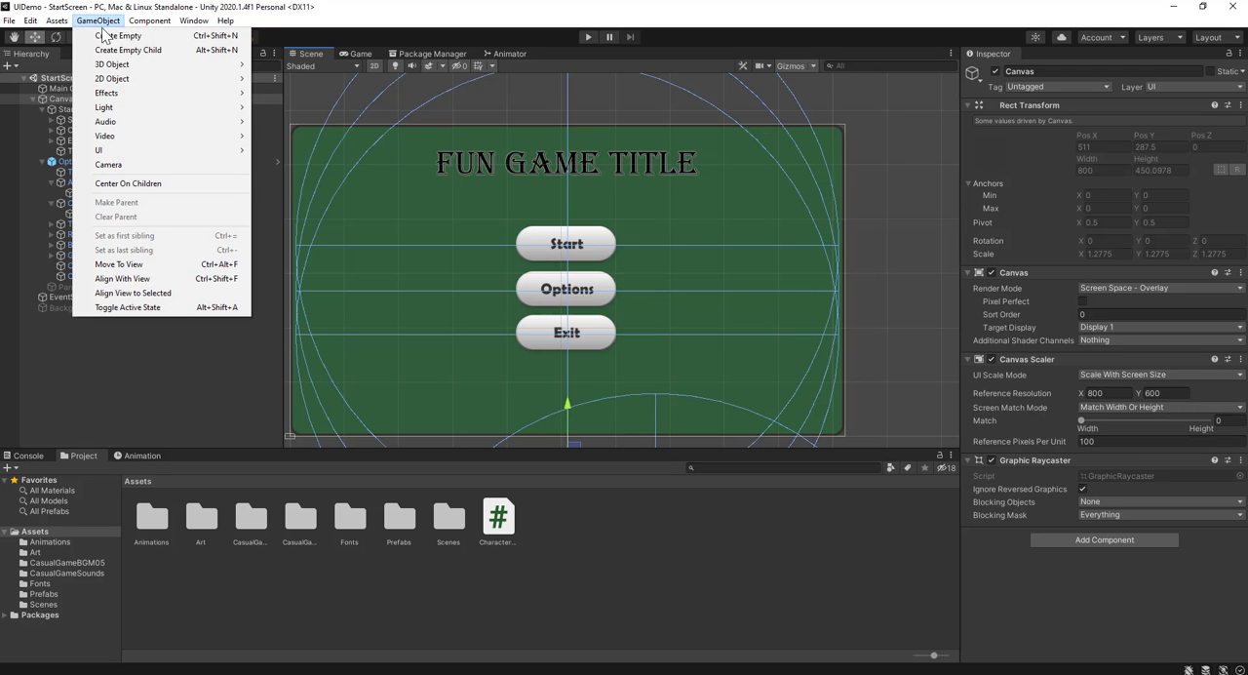
click(145, 50)
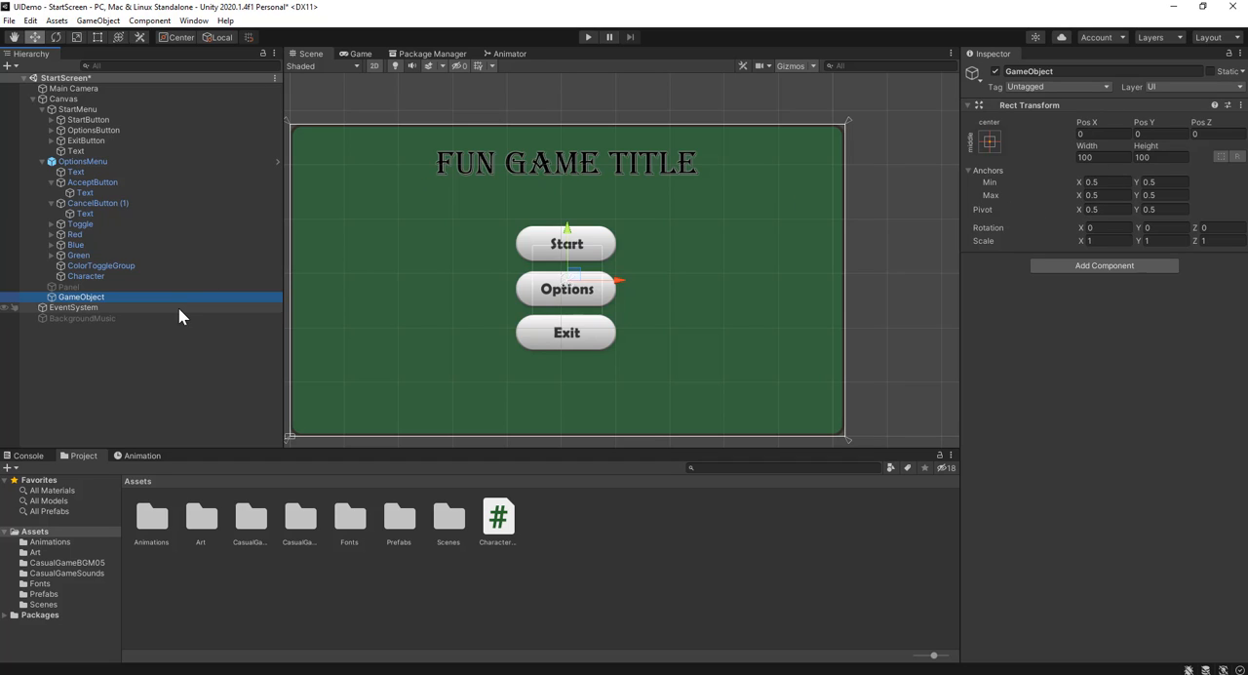
Add a Particle System component to the new GameObject
click(1077, 271)
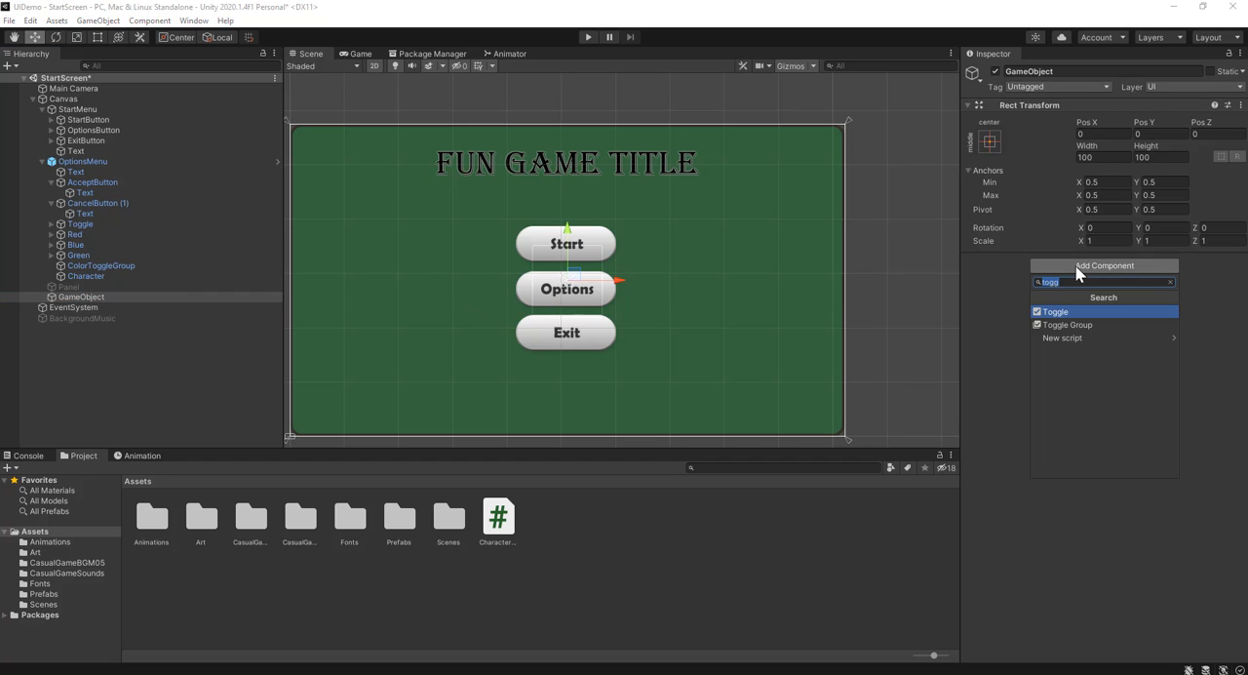
text(part)
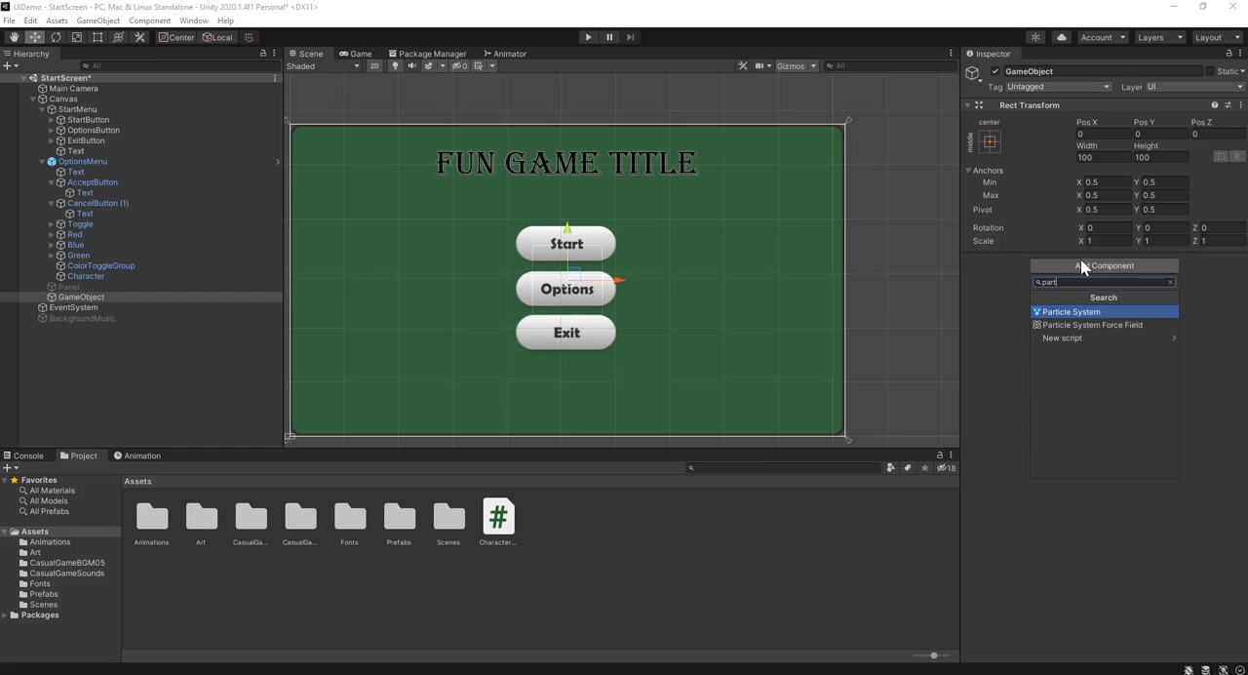
click(1076, 311)
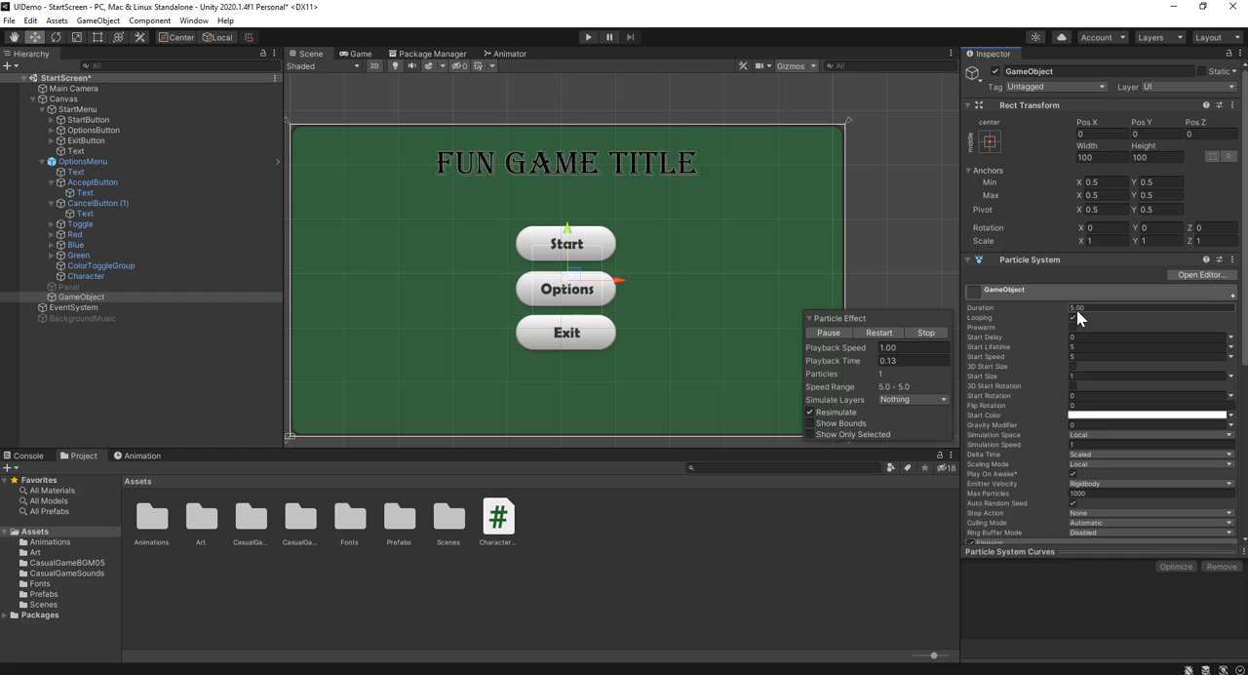
Turn off the Scene view's 2D mode and examine the particle effect from the side, beside the start menu buttons
click(373, 65)
right_drag(746, 228, 444, 276)
middle_drag(445, 275, 486, 281)
scroll(559, 292, up, 2)
scroll(640, 316, up, 3)
scroll(635, 314, up, 6)
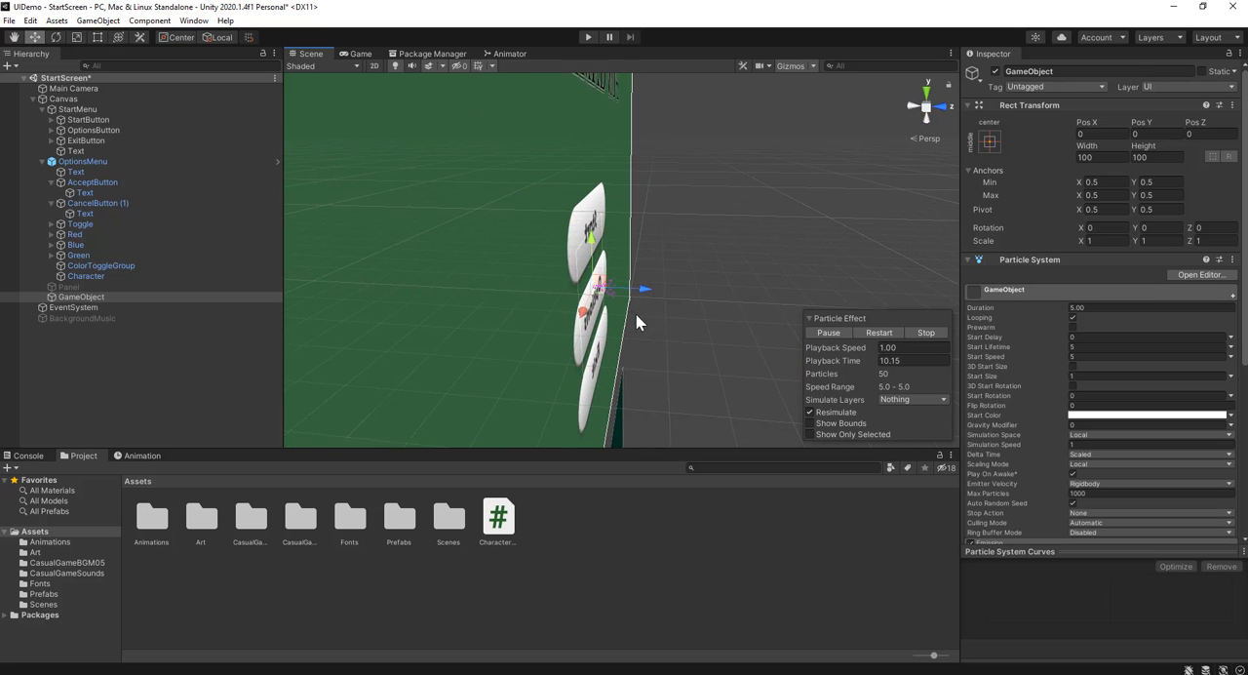
scroll(597, 310, up, 1)
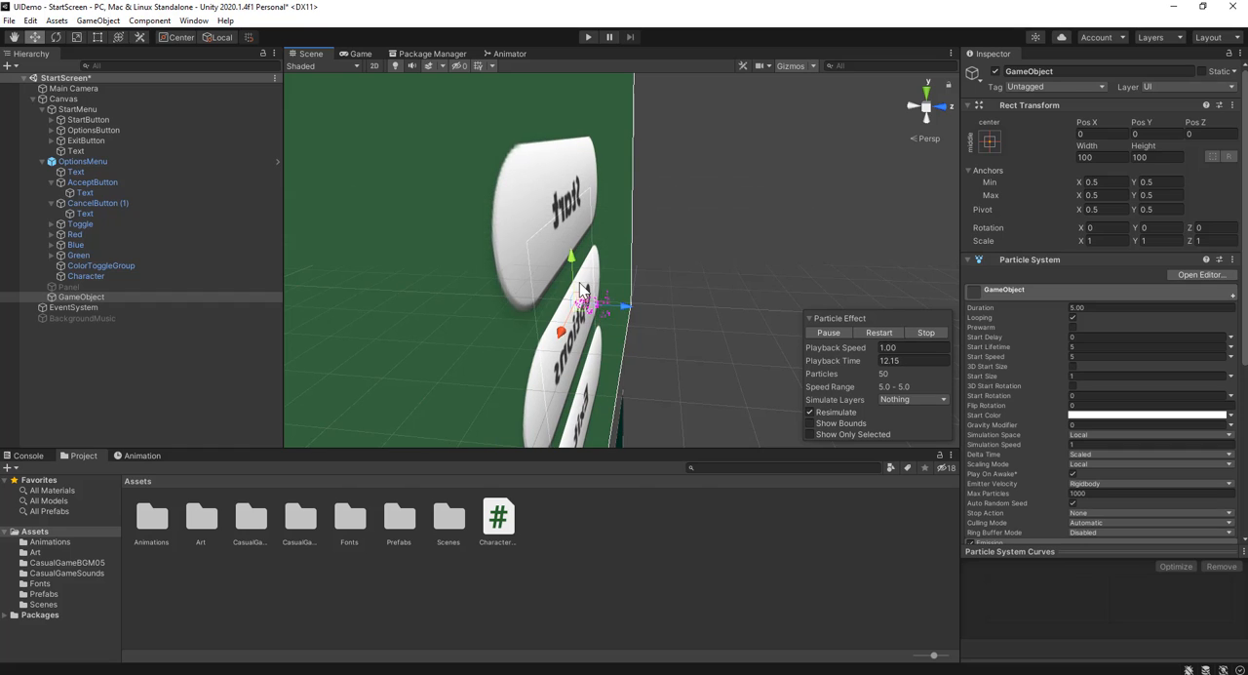
scroll(591, 324, up, 2)
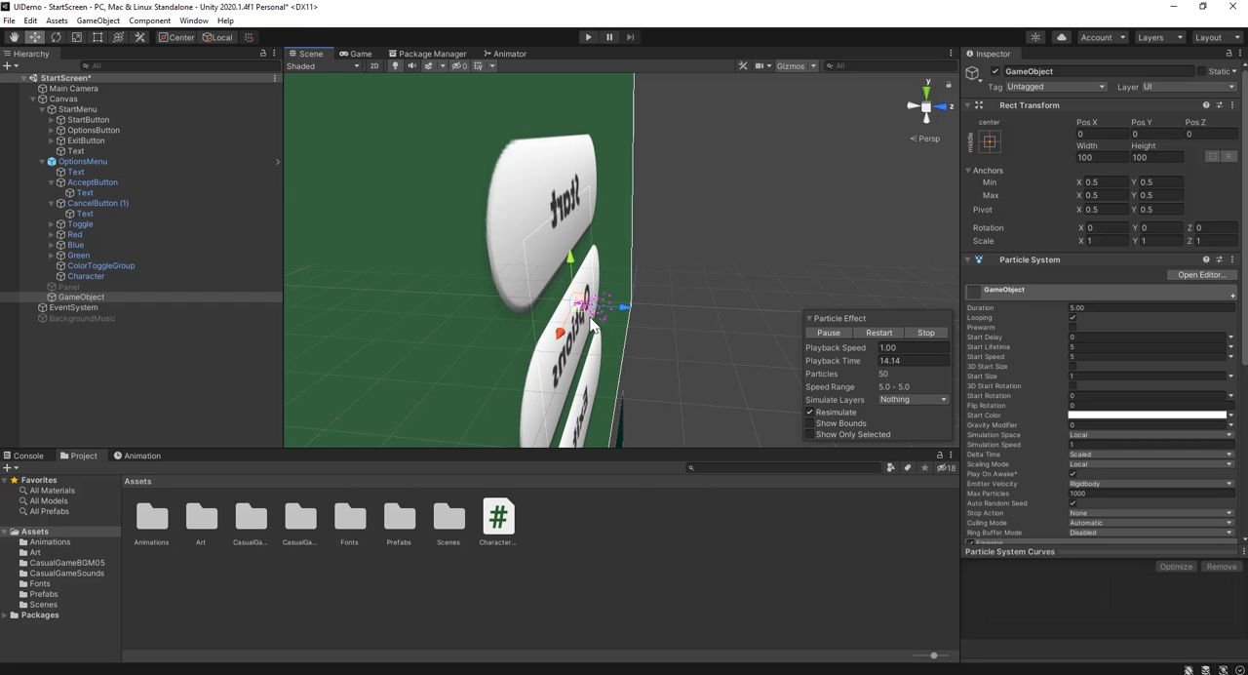
scroll(587, 320, down, 3)
scroll(573, 324, down, 3)
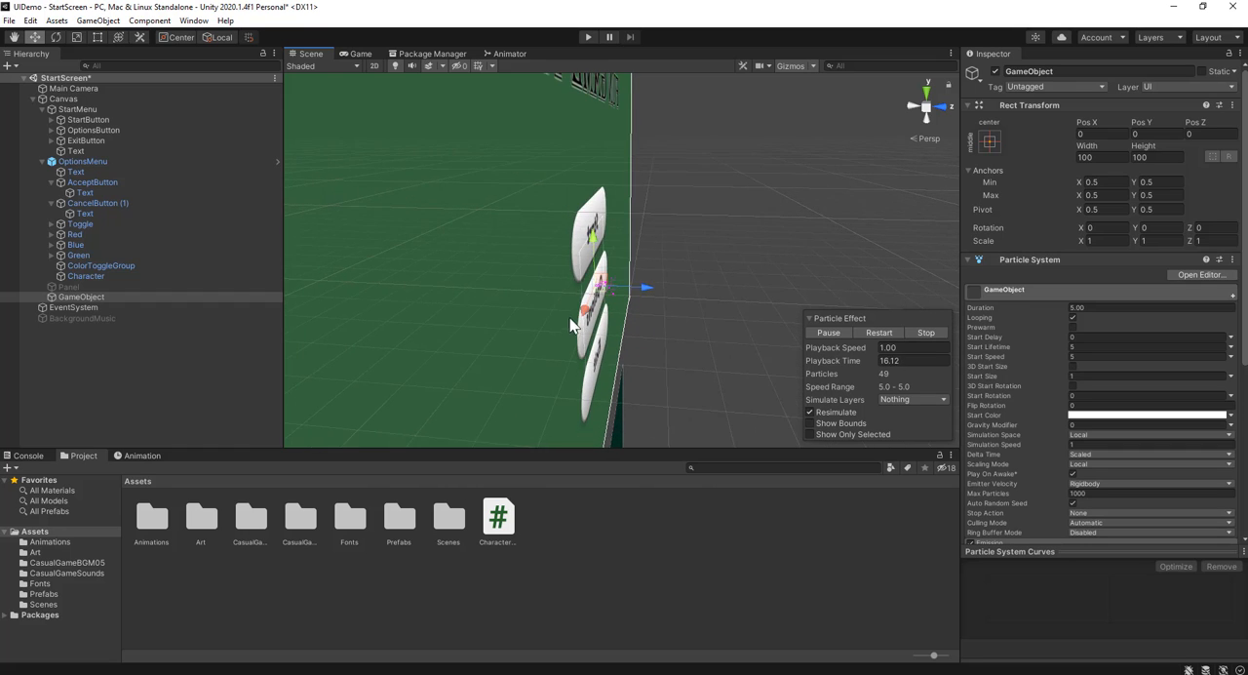
scroll(624, 290, up, 3)
middle_drag(542, 302, 718, 162)
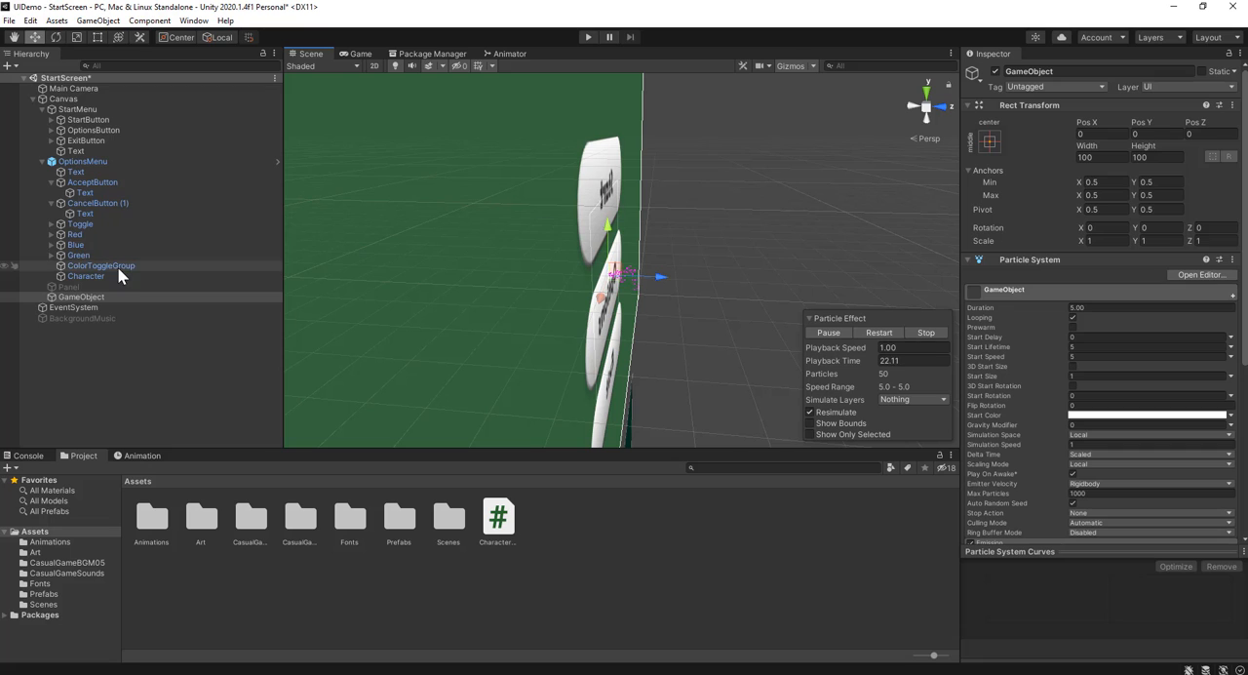
Set the Particle System's emission Shape to Sphere
scroll(1058, 341, down, 5)
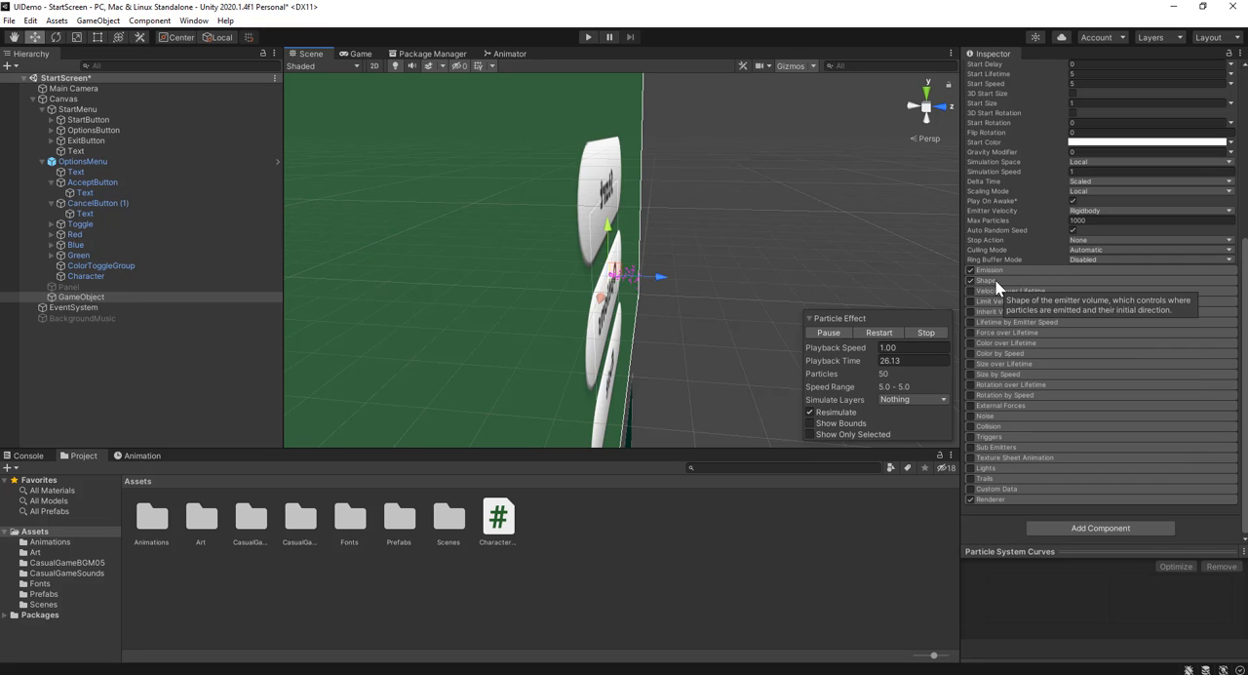
scroll(1079, 234, up, 5)
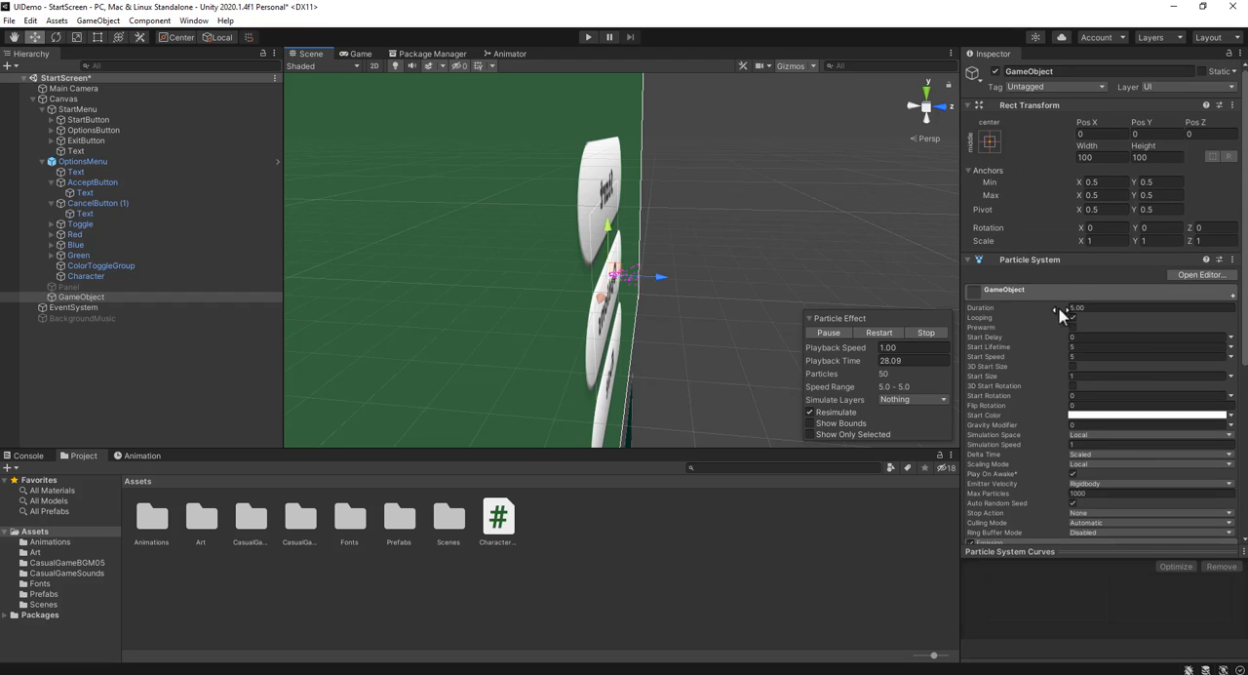
scroll(1059, 312, down, 4)
click(993, 321)
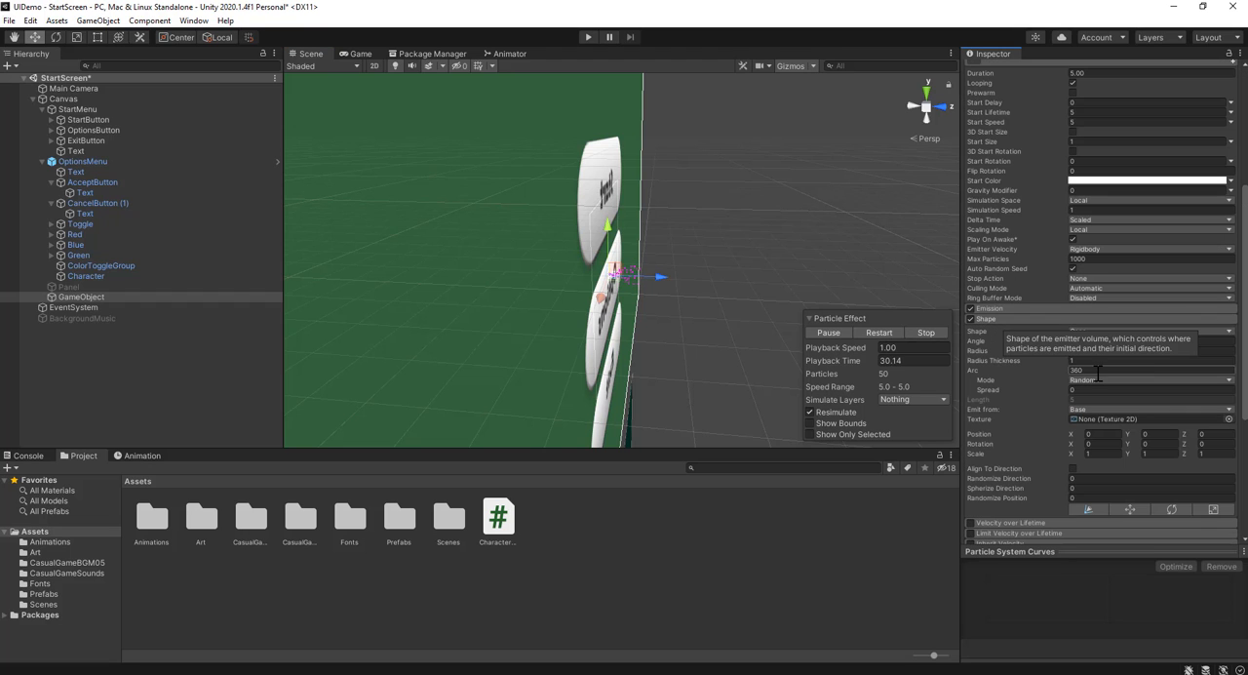
click(1117, 331)
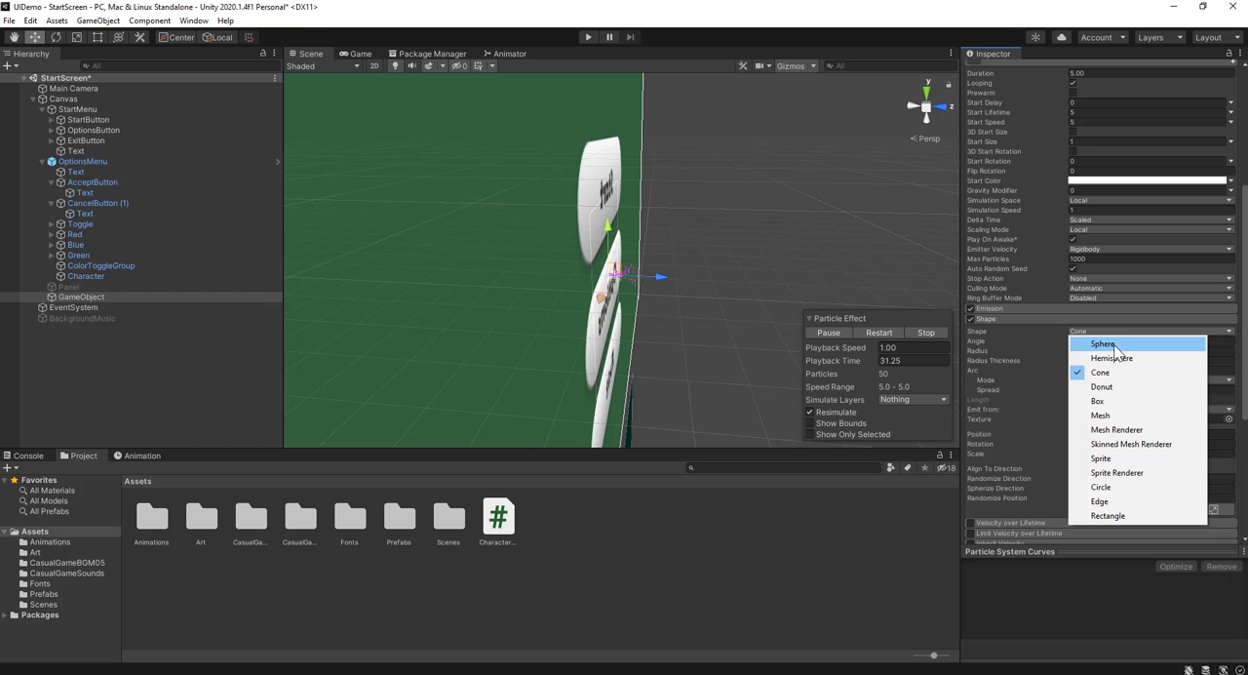
click(1106, 342)
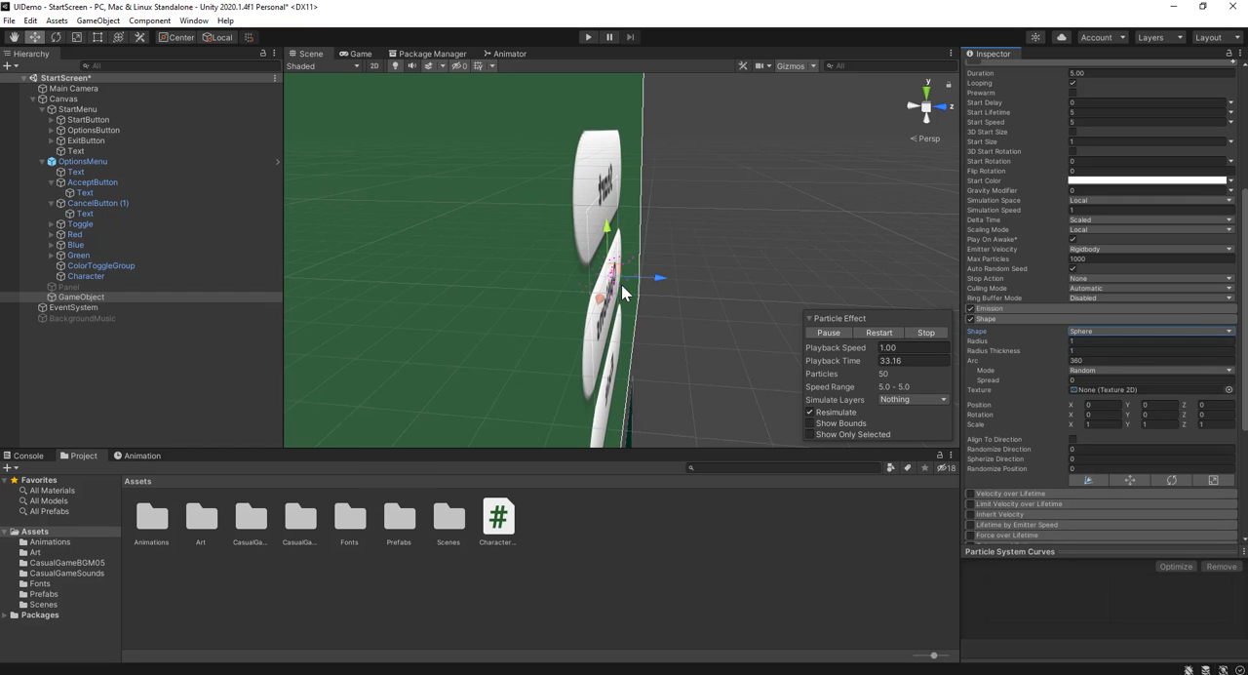
Examine the particle effect from several angles and in 2D mode around the Options button, and compare it with the Game view
middle_drag(492, 289, 67, 238)
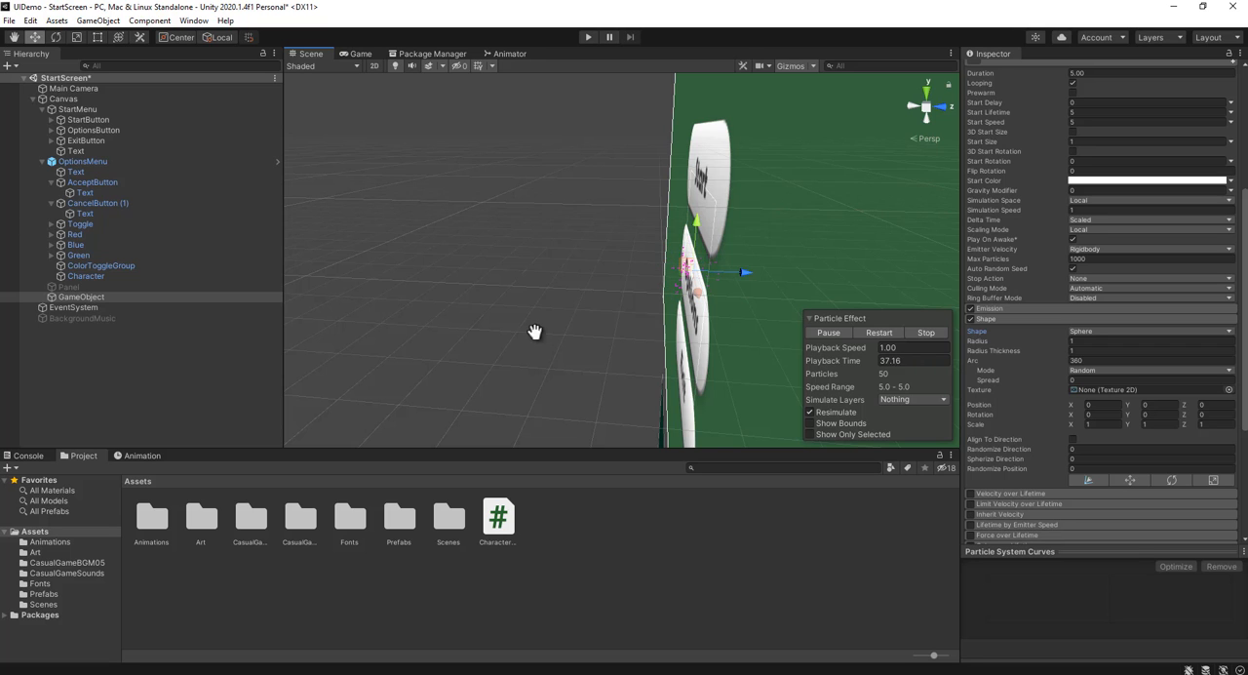
middle_drag(534, 332, 882, 226)
click(360, 54)
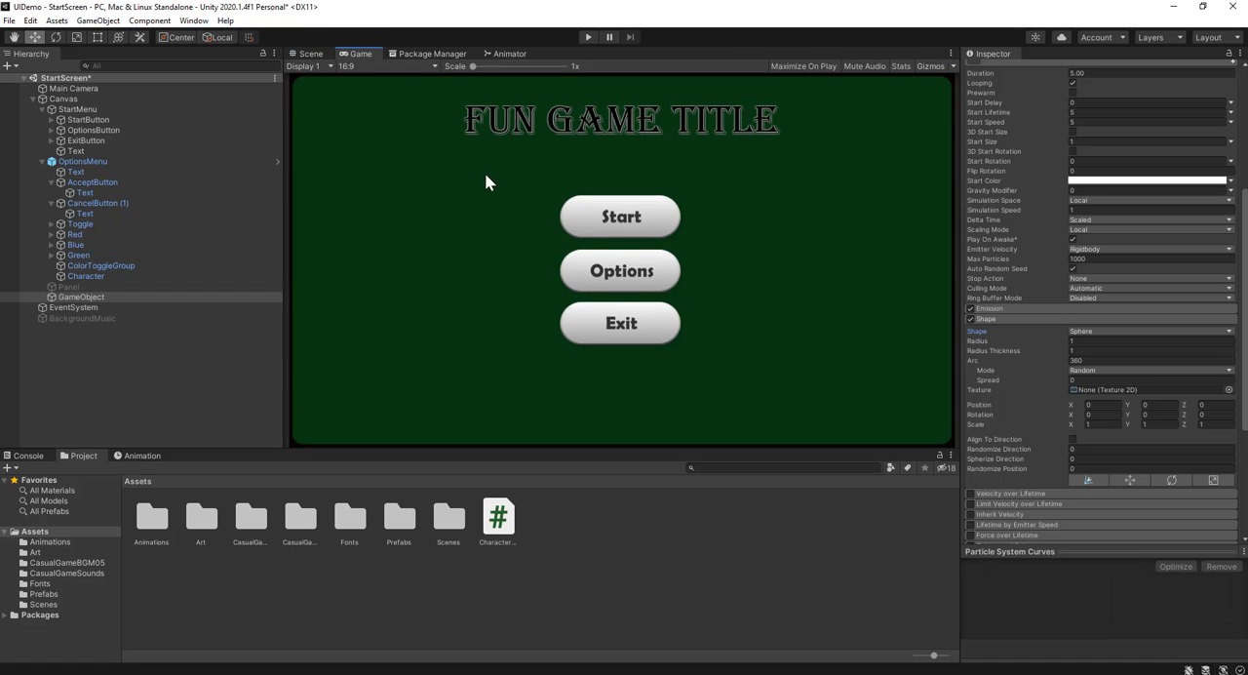
click(310, 55)
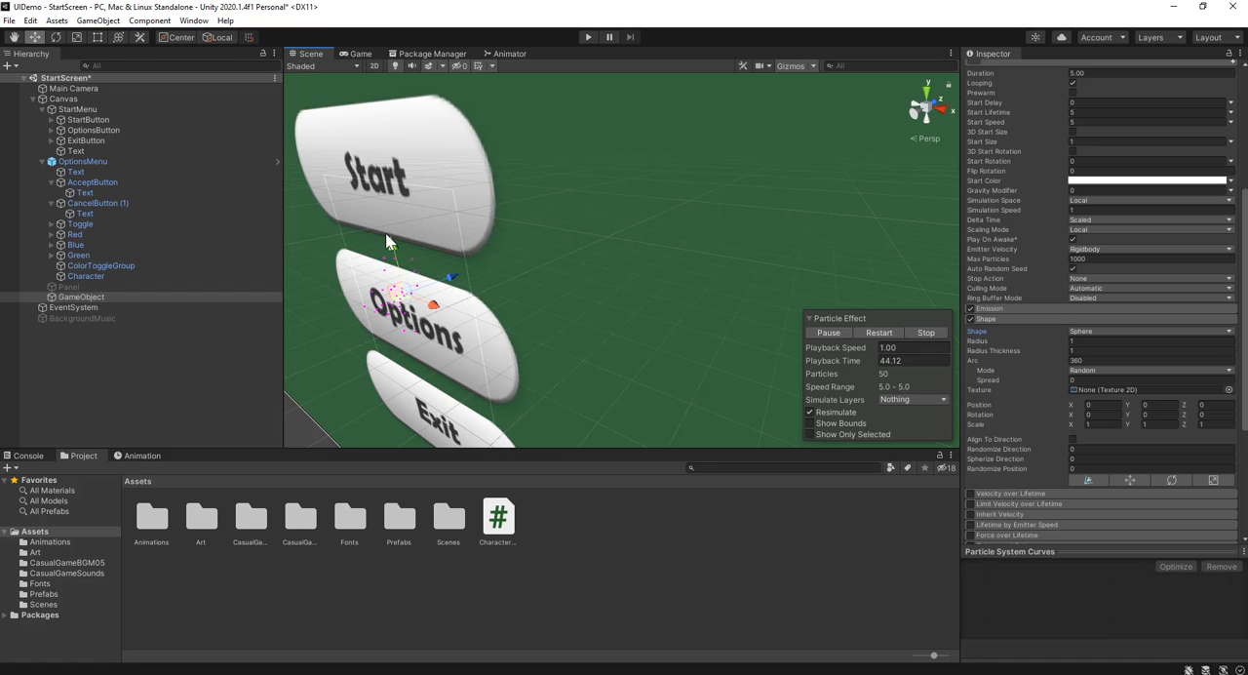
click(372, 65)
middle_drag(385, 283, 839, 156)
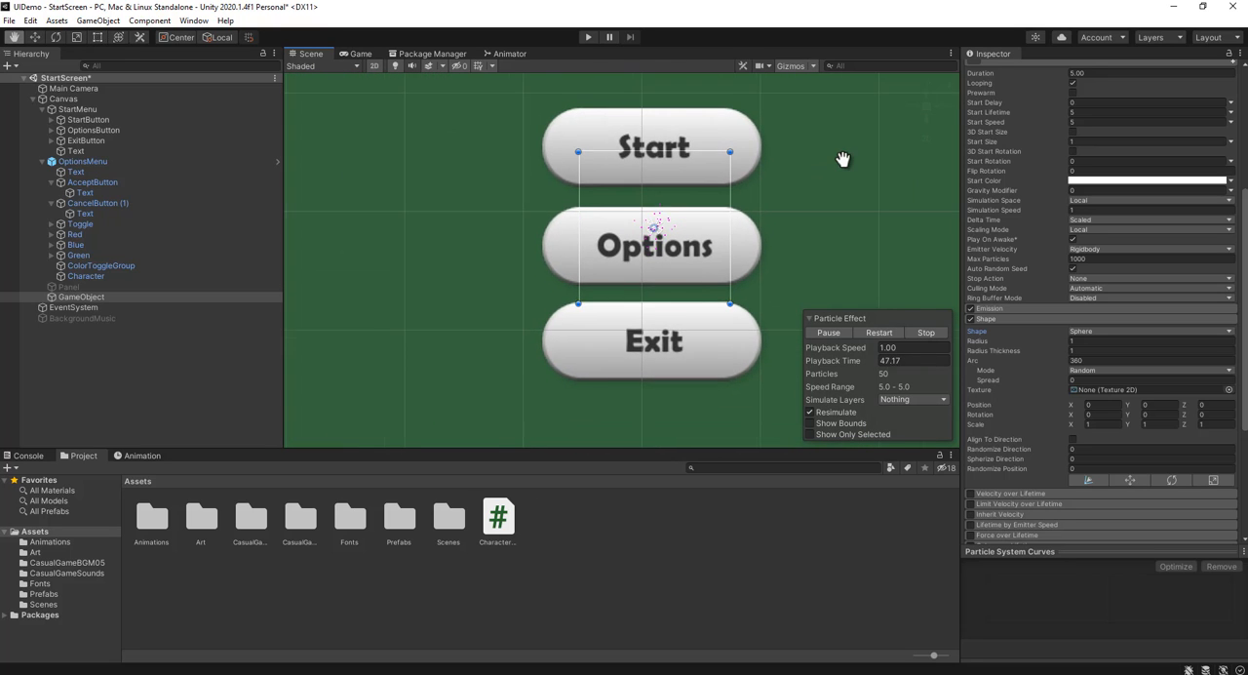
scroll(774, 198, up, 5)
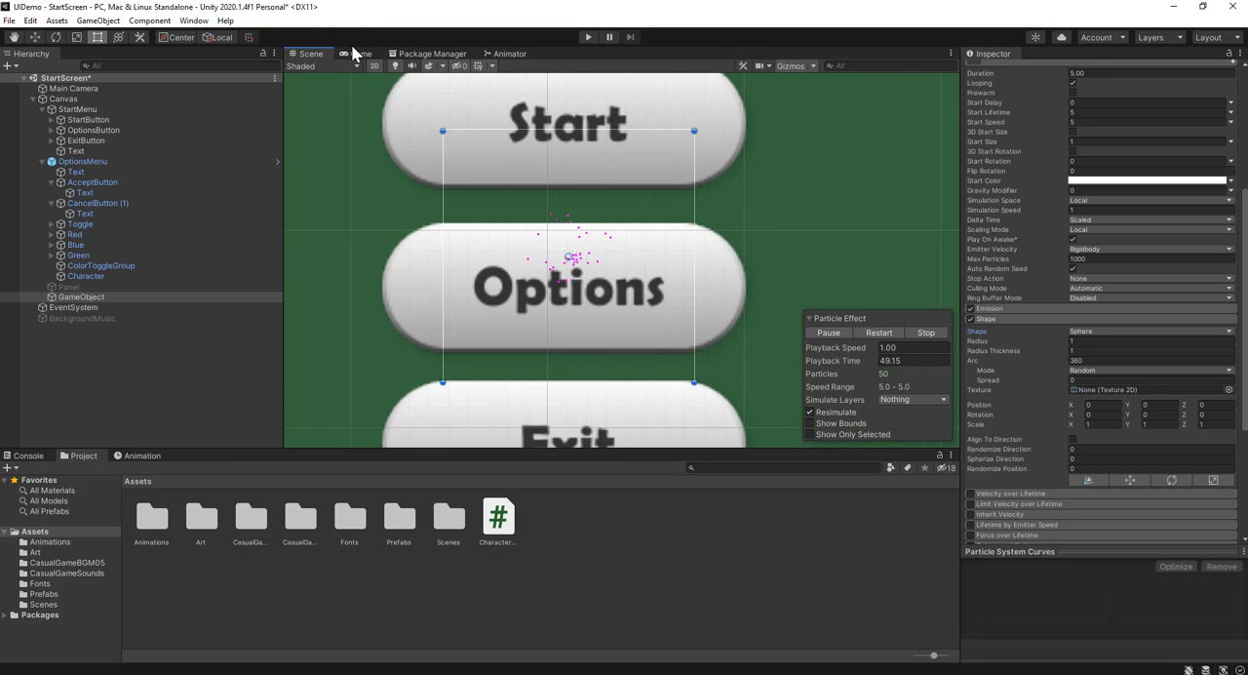
click(357, 54)
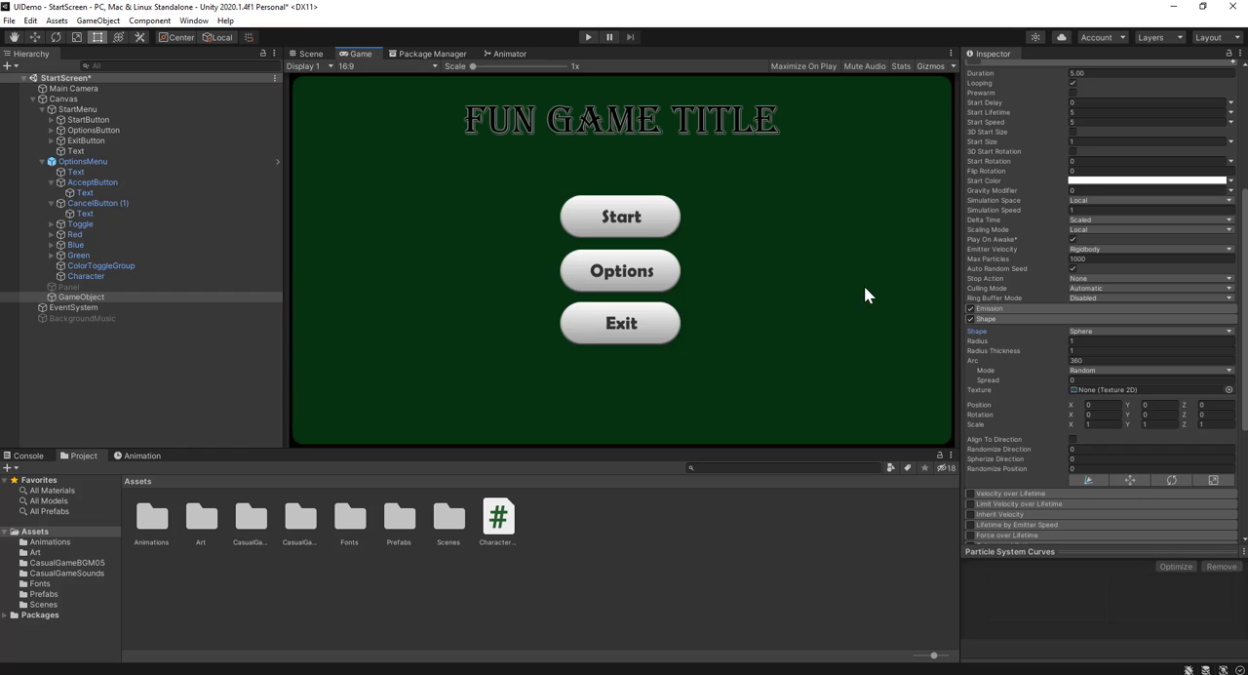
Set the Particle System's Start Size to 5 and watch it in the Scene view
click(308, 53)
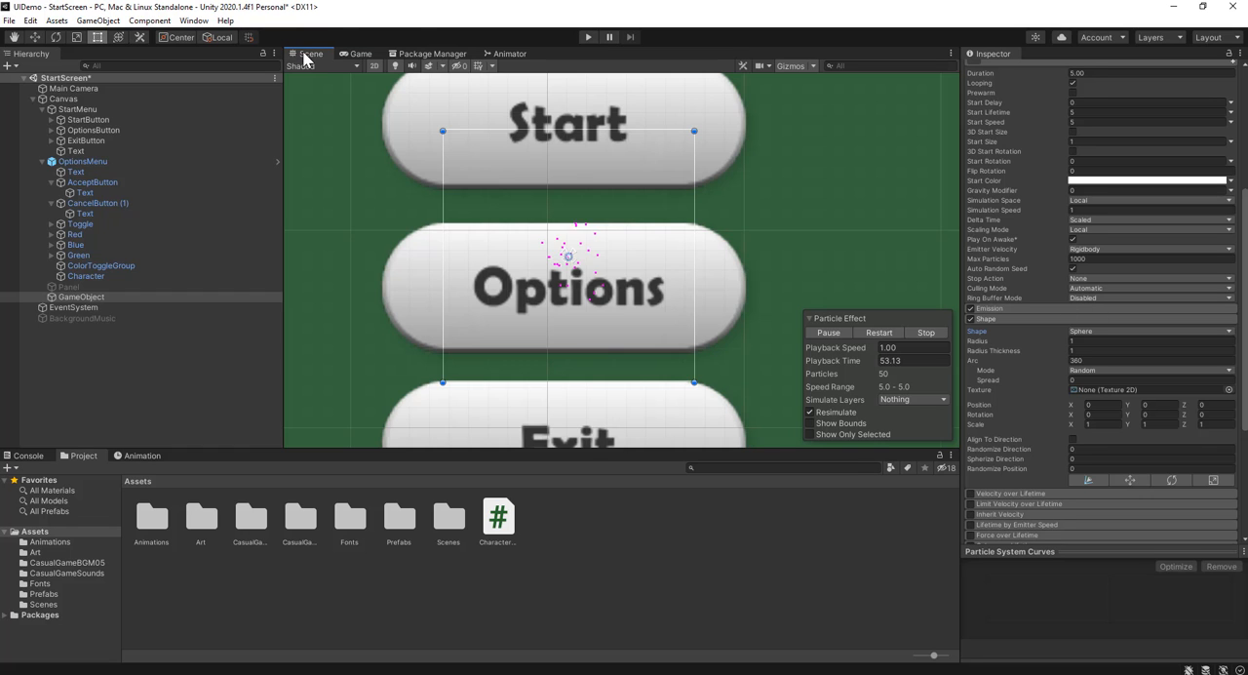
scroll(1161, 242, up, 3)
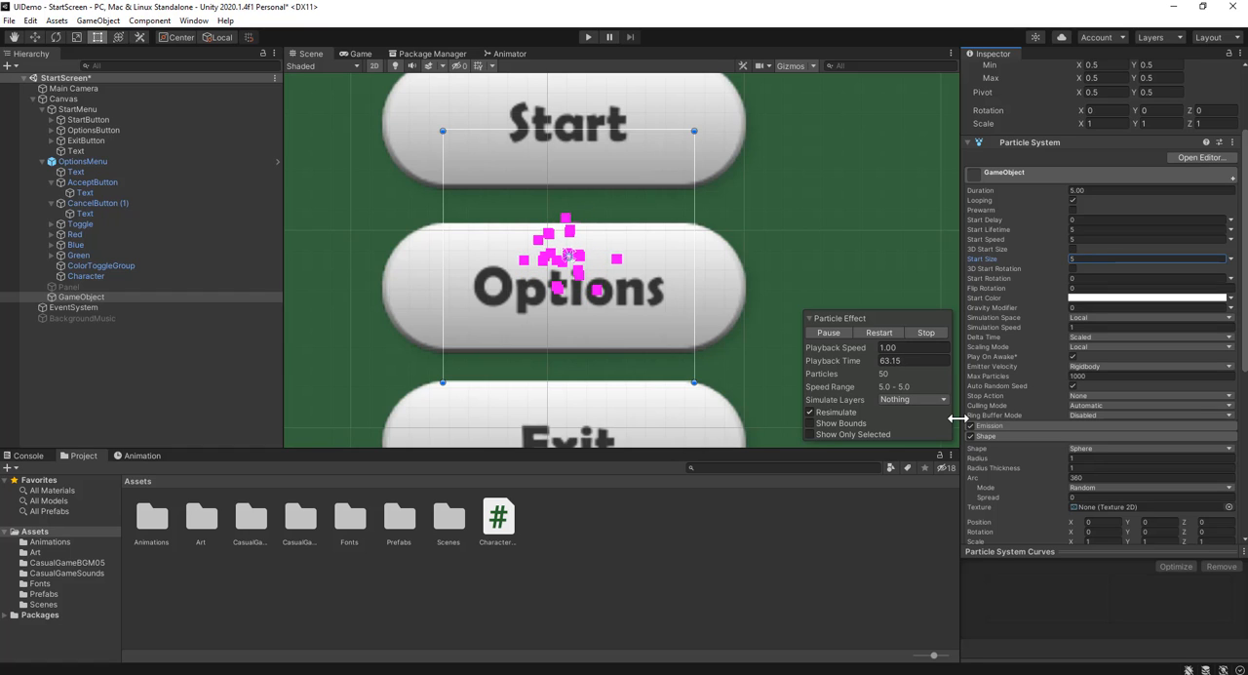
text(5)
Assign the Default-ParticleSystem material in the Particle System's Renderer module and examine the particles up close
scroll(1033, 385, down, 6)
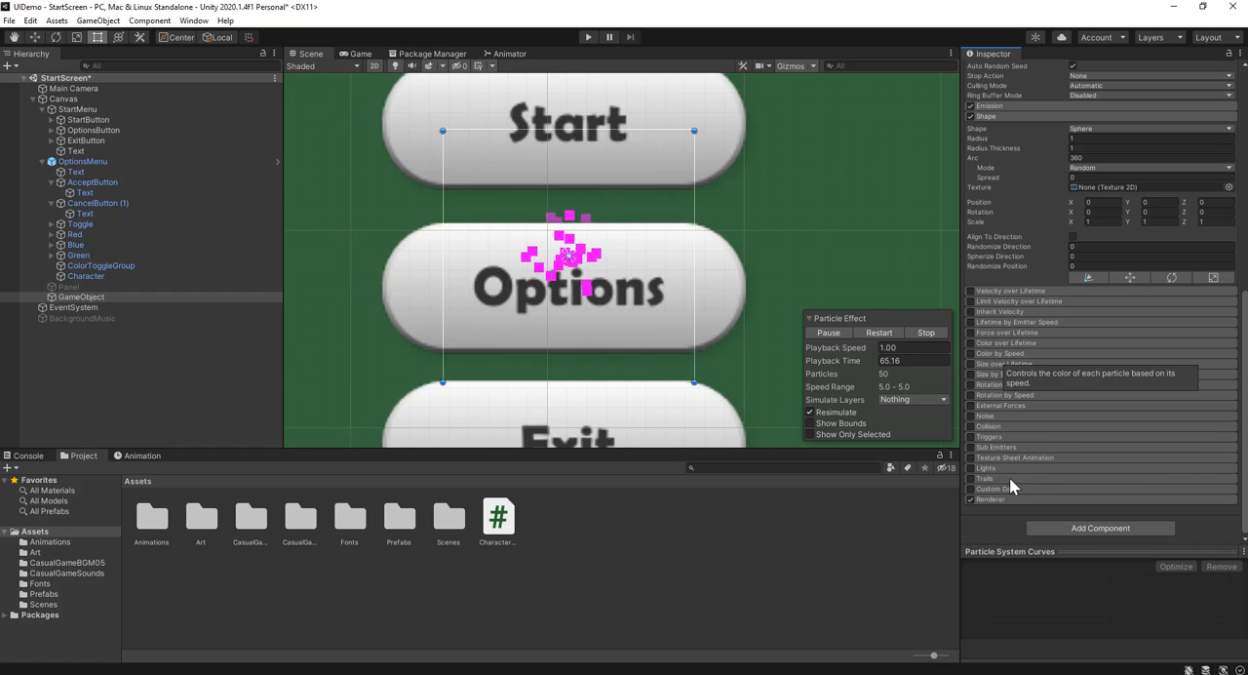
click(1005, 500)
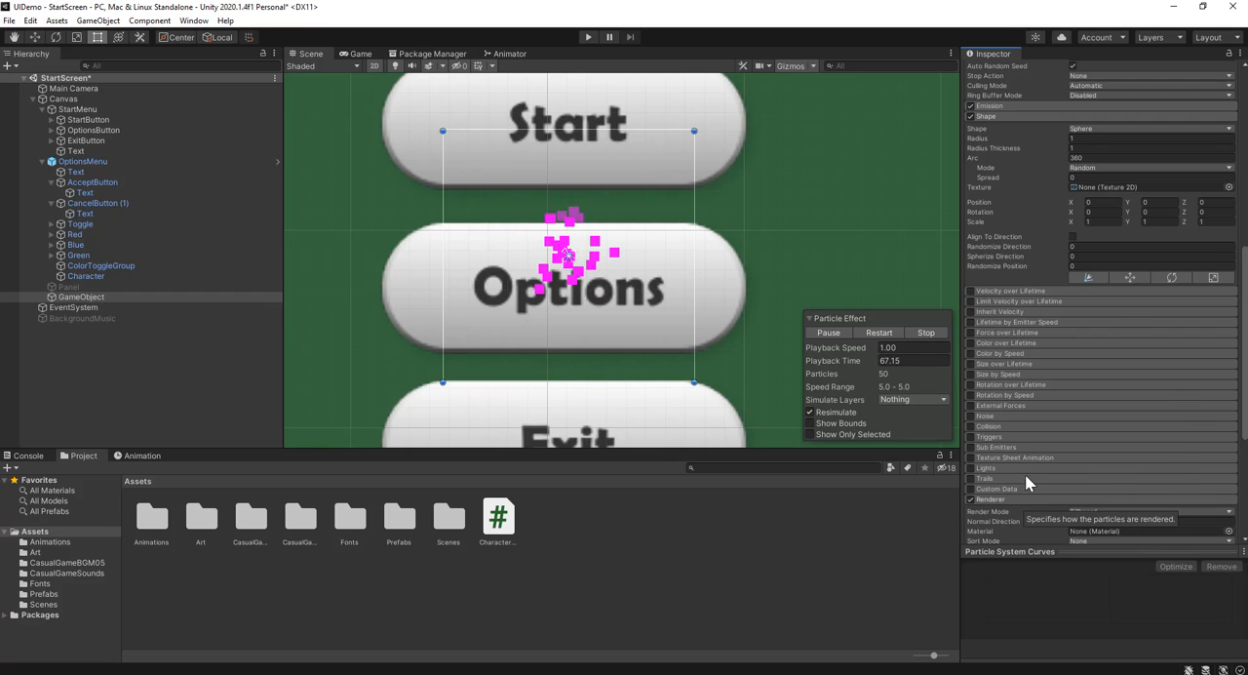
scroll(1024, 474, down, 5)
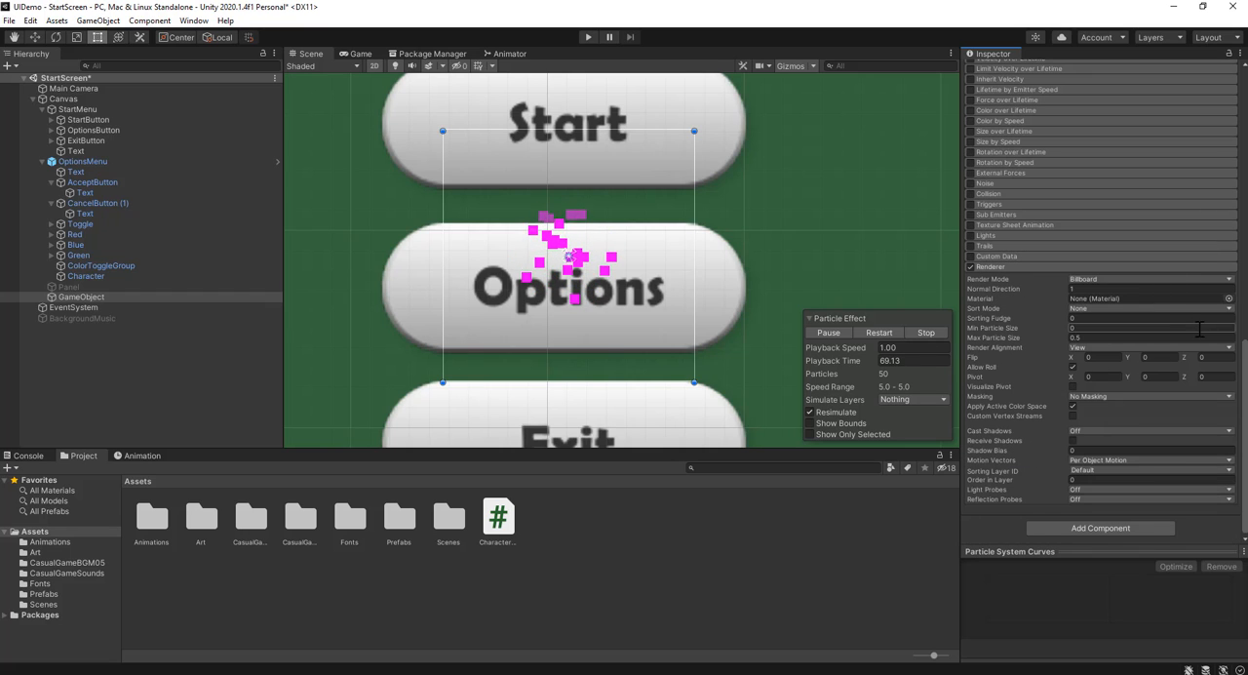
click(1078, 299)
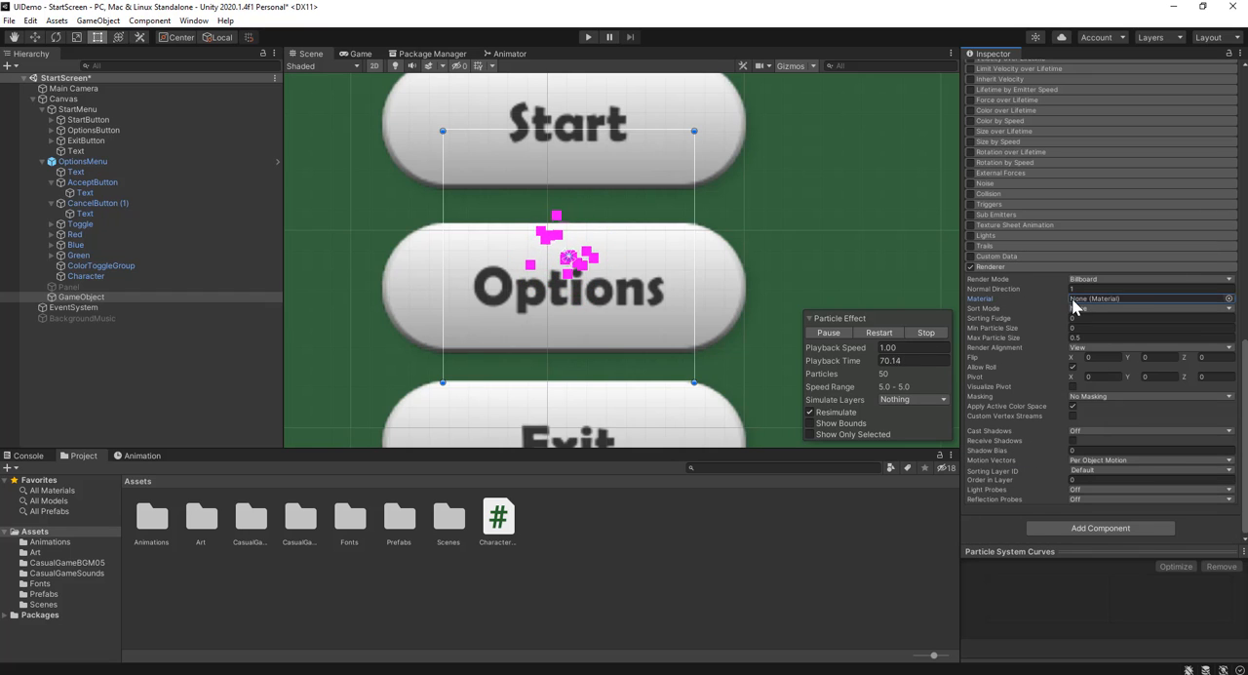
click(1230, 299)
scroll(1092, 484, down, 1)
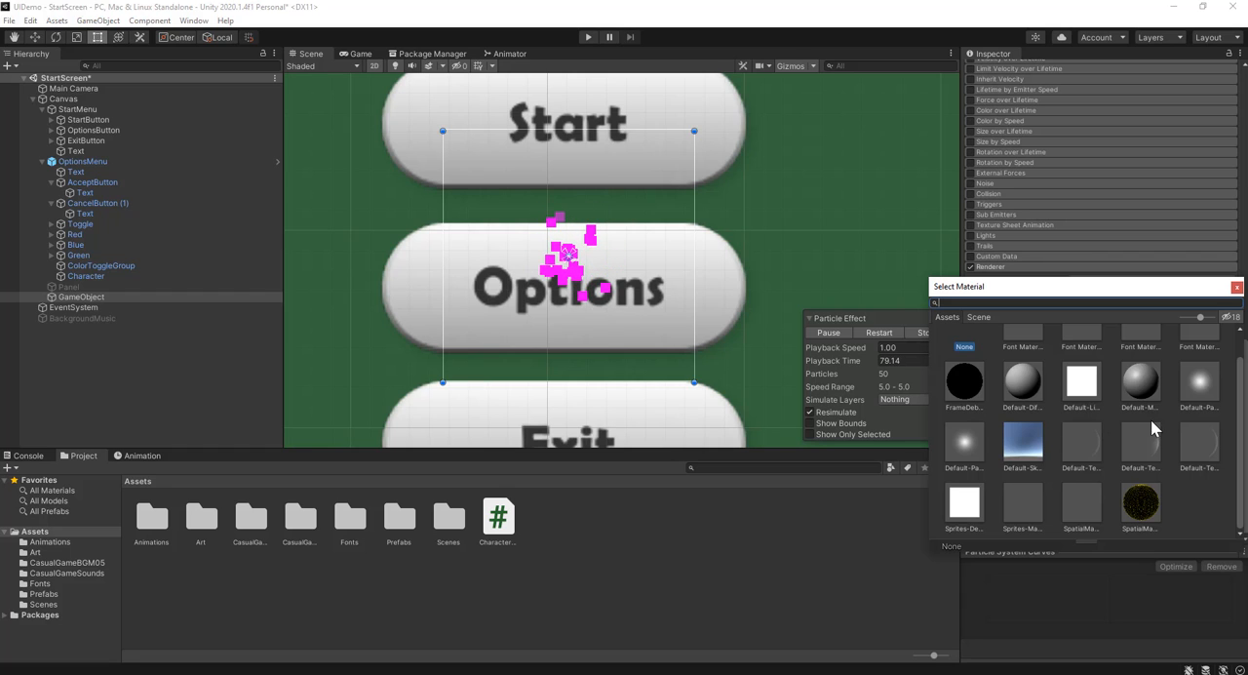
click(965, 444)
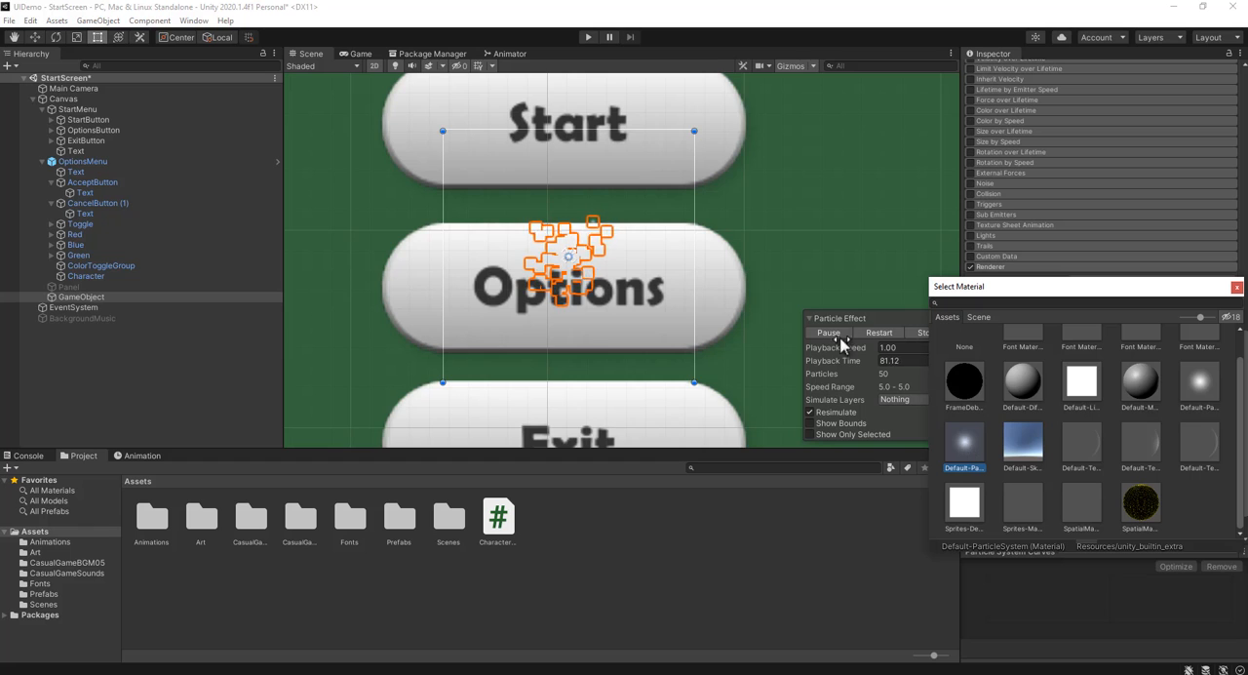
scroll(509, 254, up, 5)
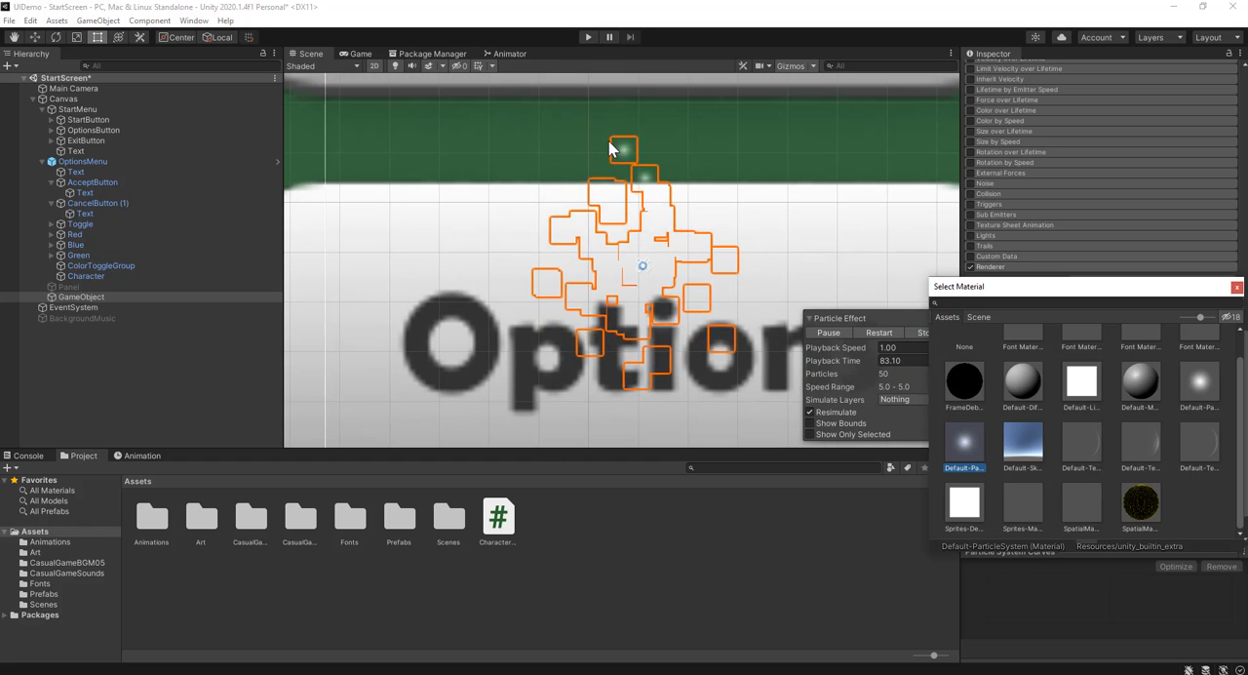
scroll(673, 287, down, 5)
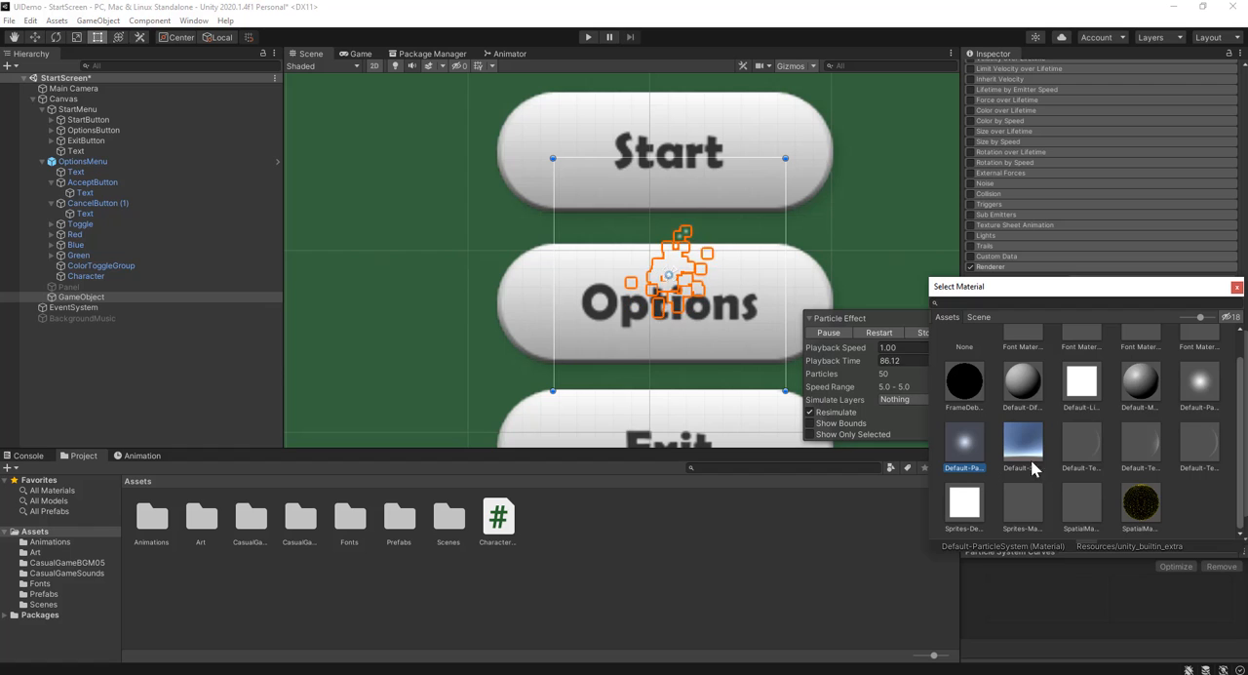
Change the particle material to Sprites-Default and turn off 2D mode to examine the particles at an angle
click(963, 507)
scroll(660, 262, up, 5)
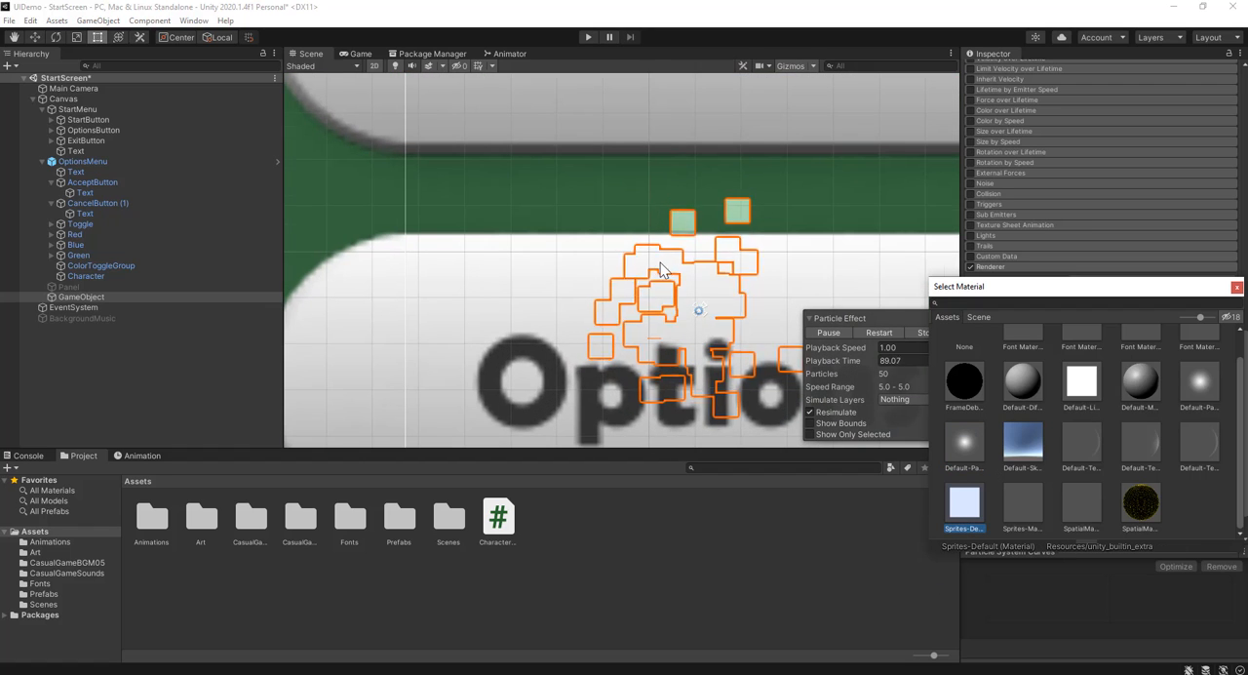
middle_drag(829, 268, 742, 249)
click(375, 66)
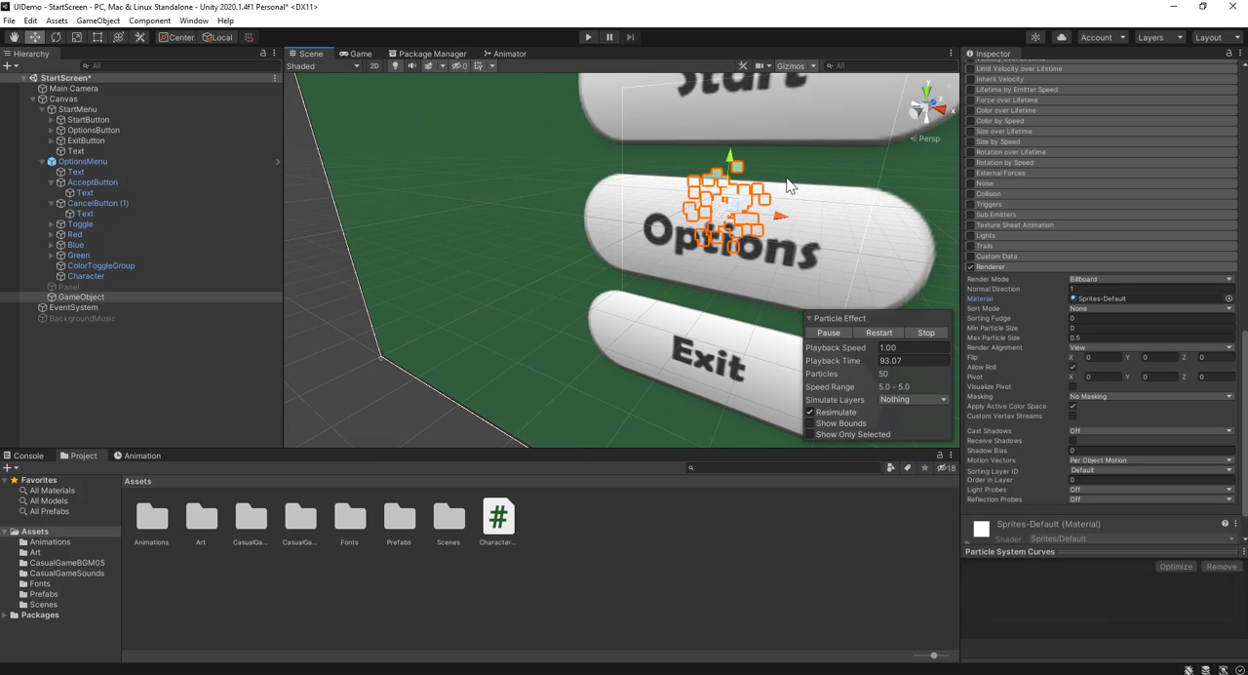
middle_drag(673, 191, 531, 136)
scroll(632, 175, up, 2)
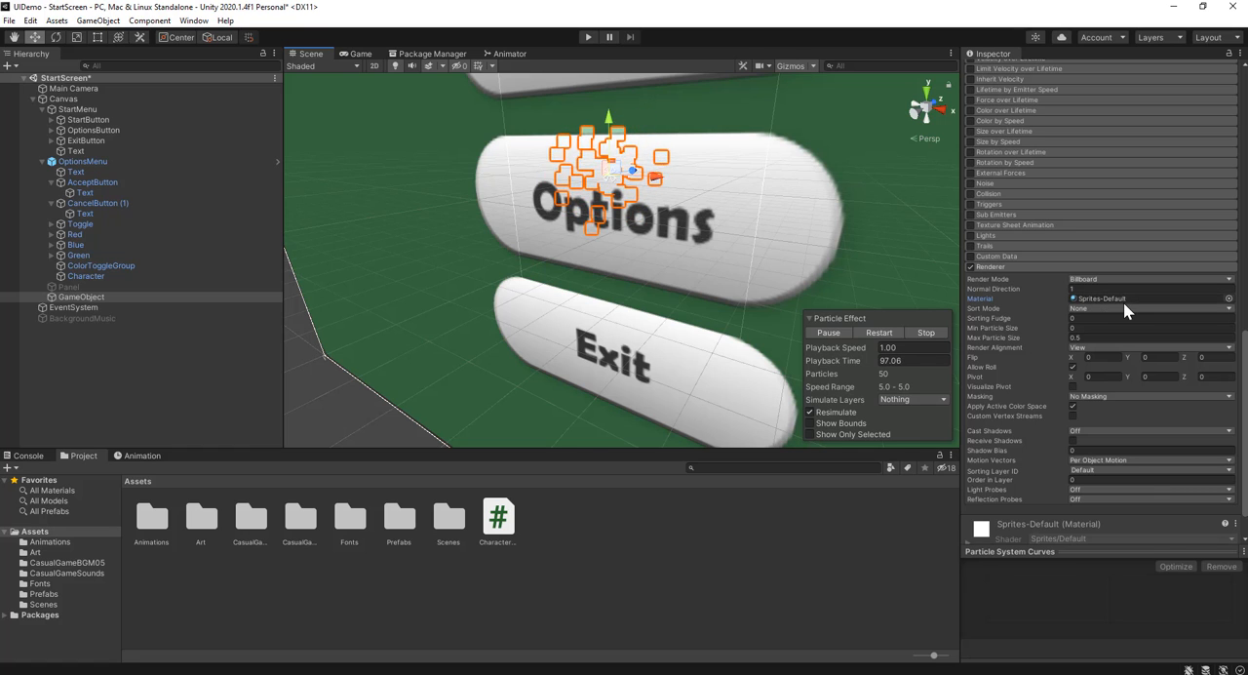
Set the particles' Start Color to yellow, FFF800
scroll(1113, 247, up, 3)
scroll(1110, 241, up, 9)
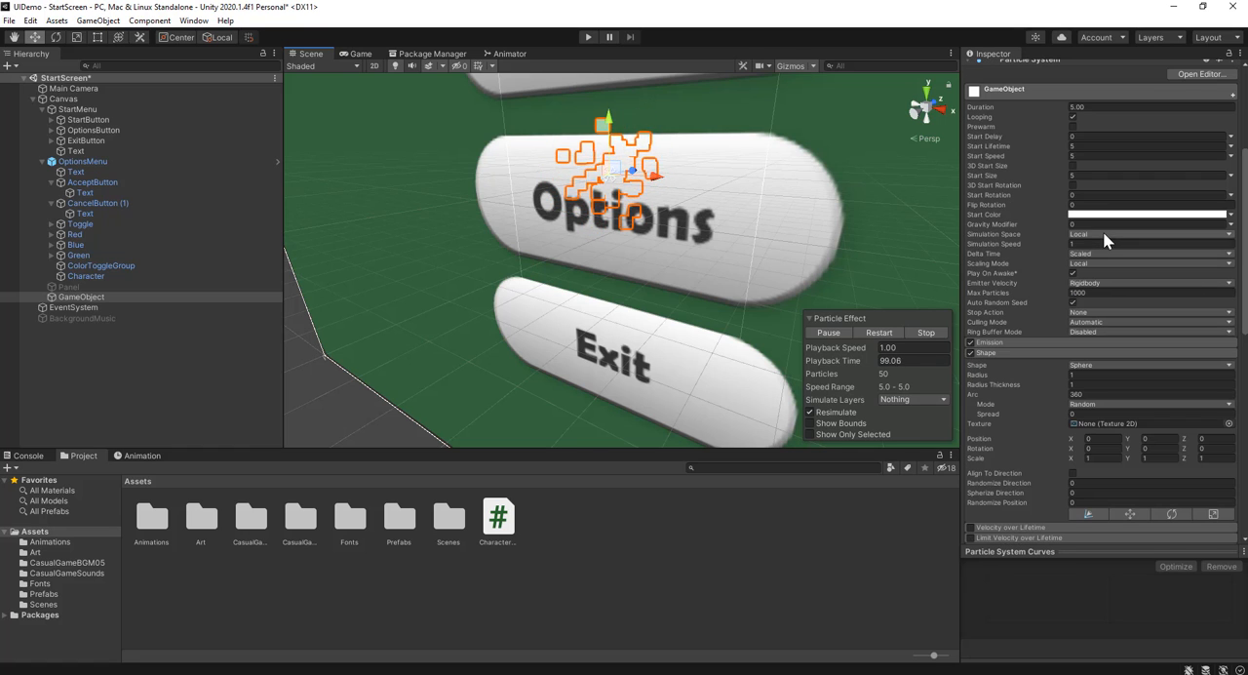
click(1094, 215)
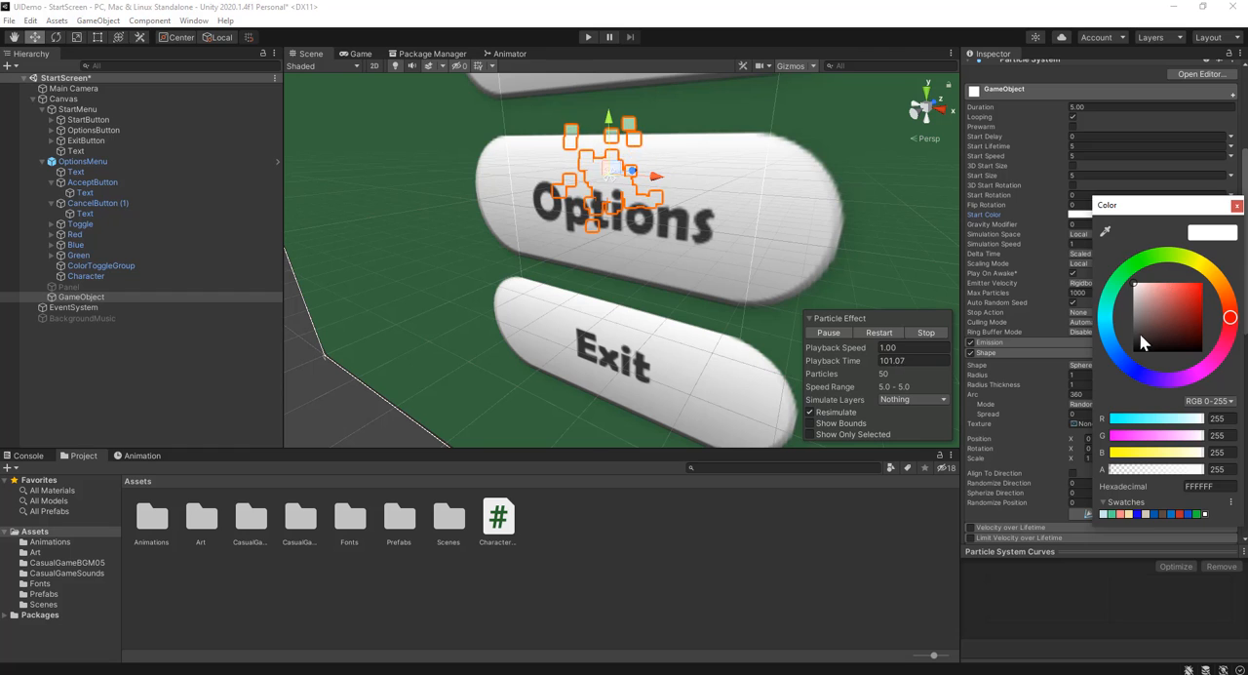
mouse_move(1223, 286)
mouse_down()
mouse_move(1201, 263)
mouse_move(1205, 300)
mouse_move(1227, 276)
mouse_up()
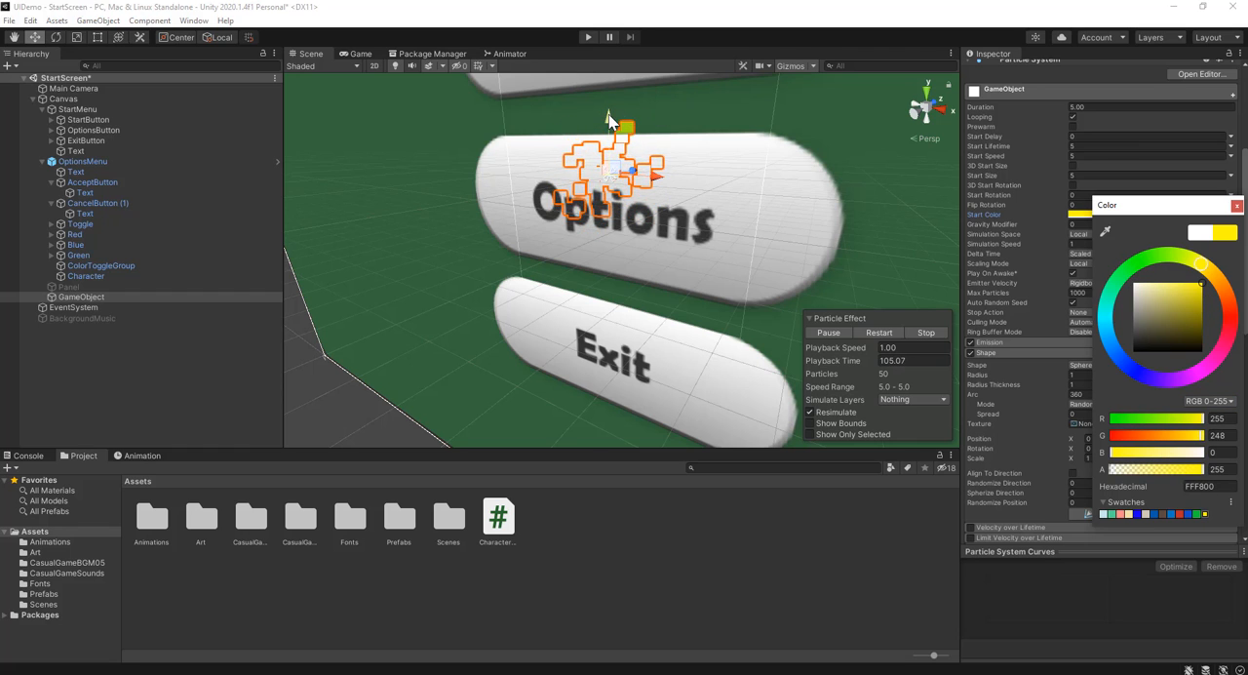
Move the particle object up to about Y 15 and in front of the buttons to about Z -12
drag(608, 114, 612, 78)
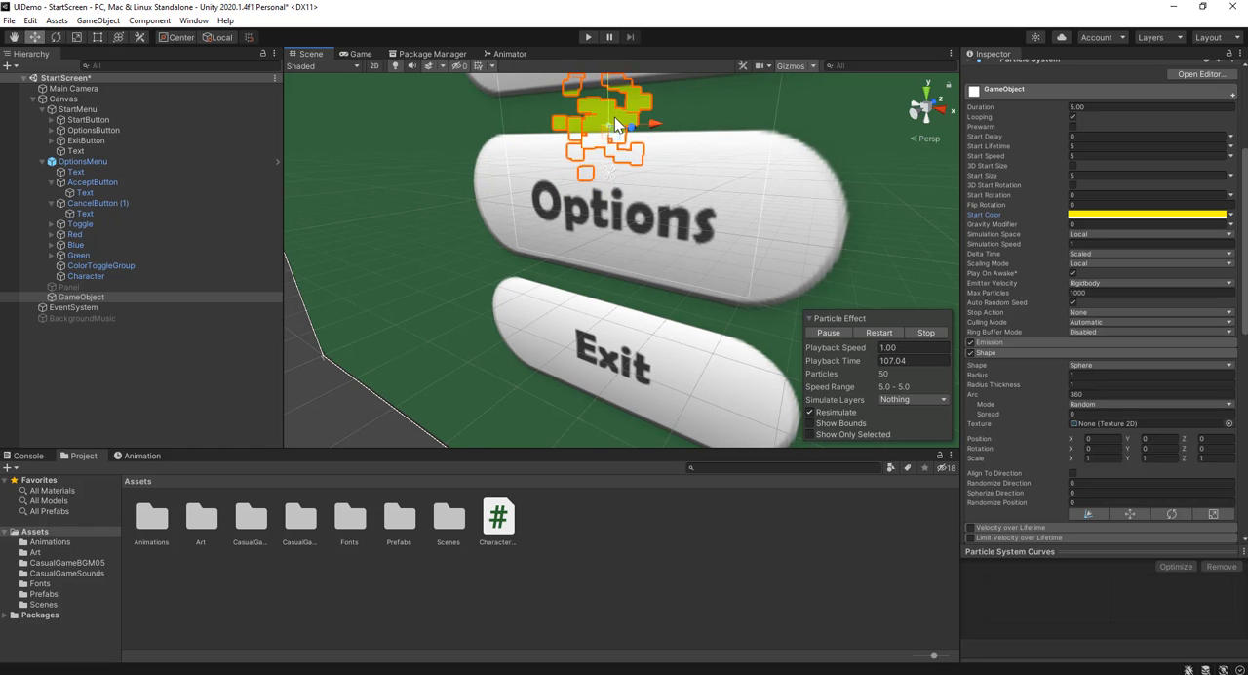
middle_drag(614, 116, 672, 424)
scroll(606, 222, up, 2)
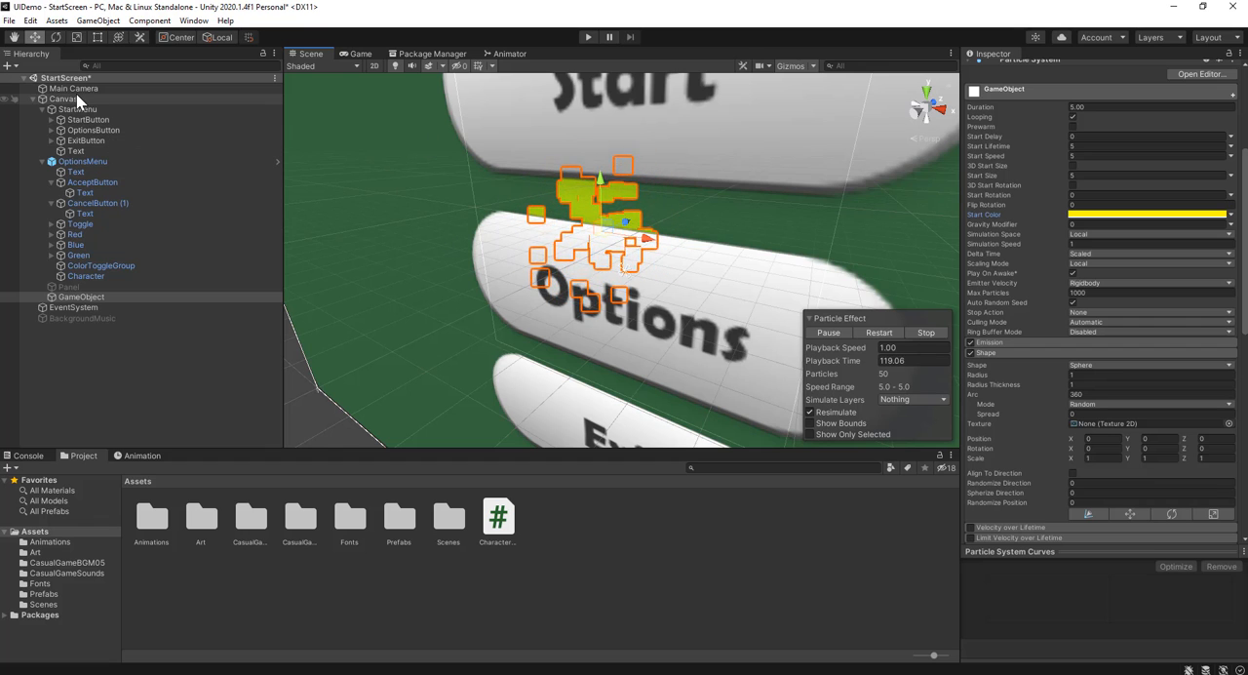
Set the Canvas Render Mode to Screen Space - Camera with Main Camera as Render Camera, and check the Game and Scene views
click(100, 99)
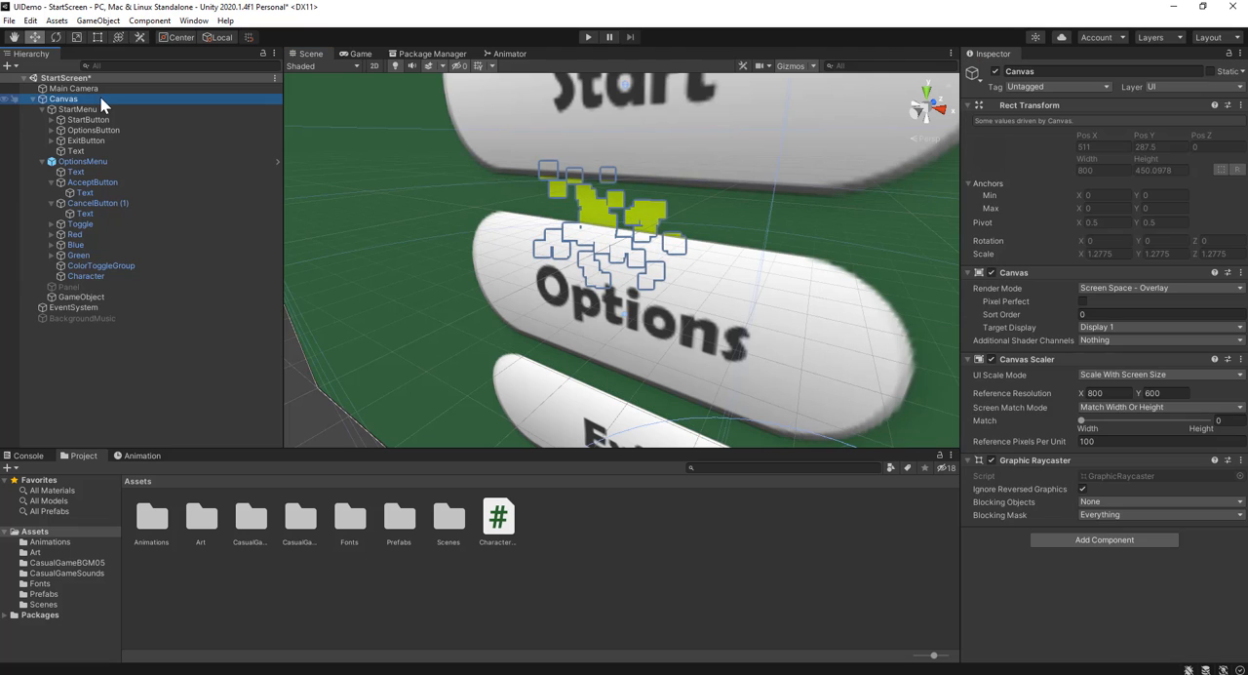
click(363, 54)
click(116, 294)
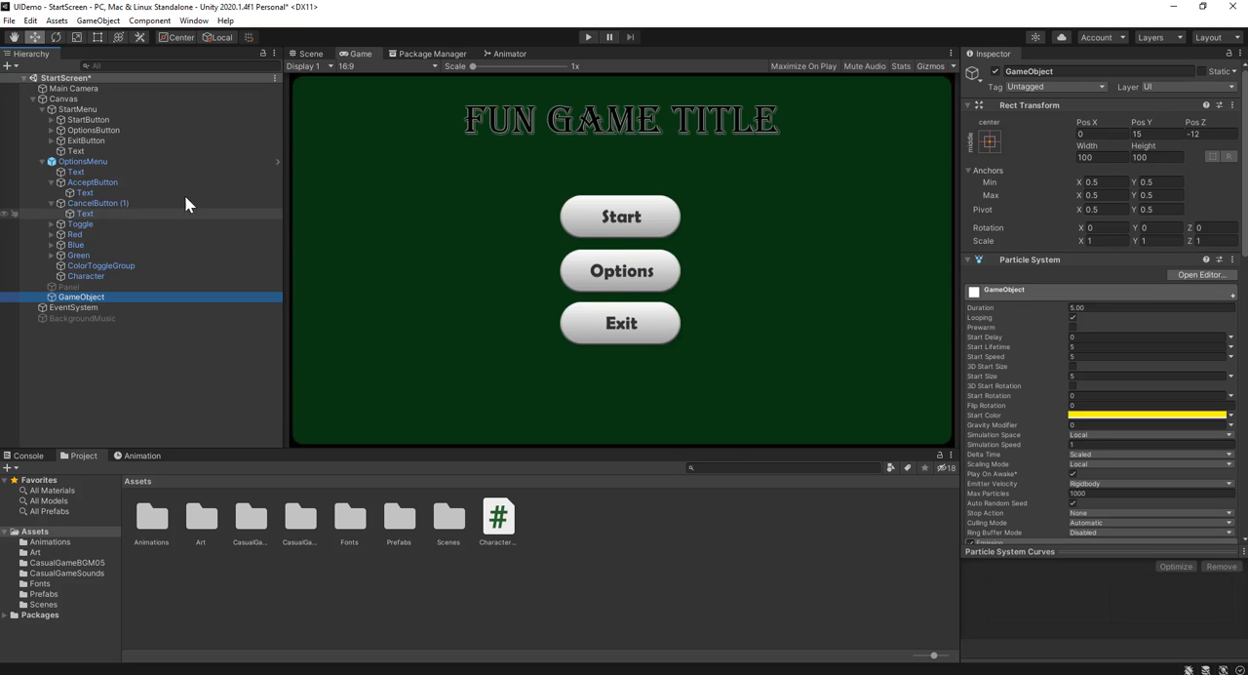
click(117, 100)
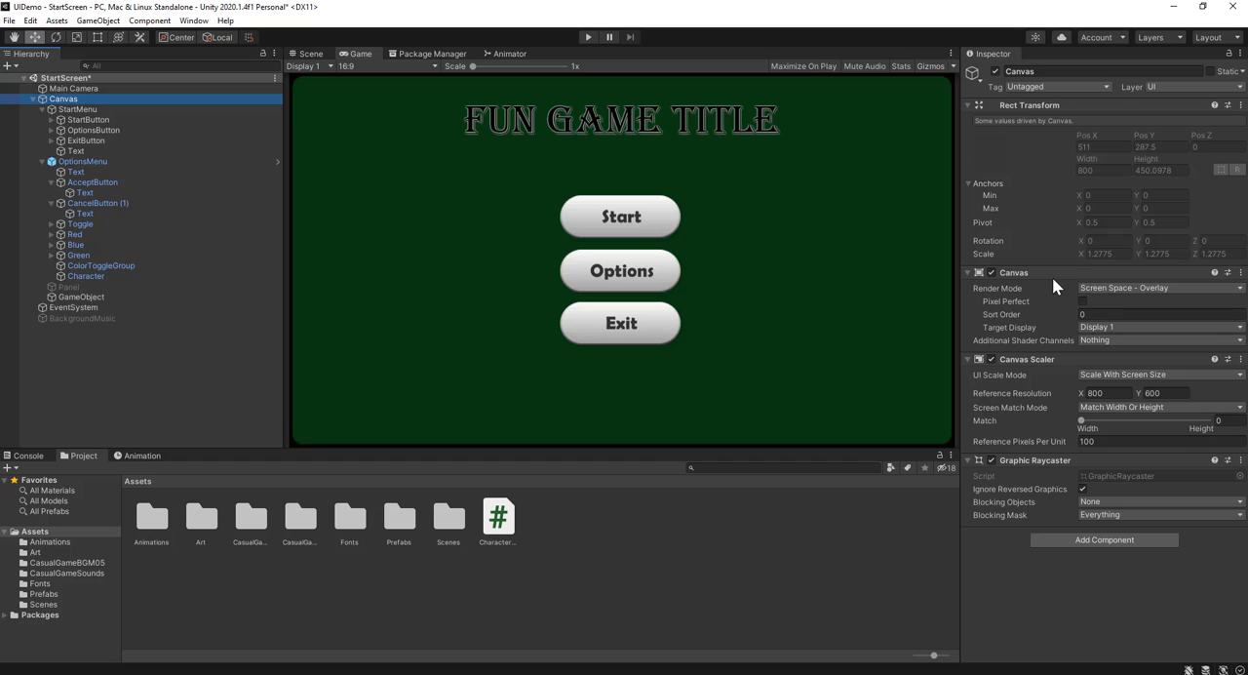
click(1121, 287)
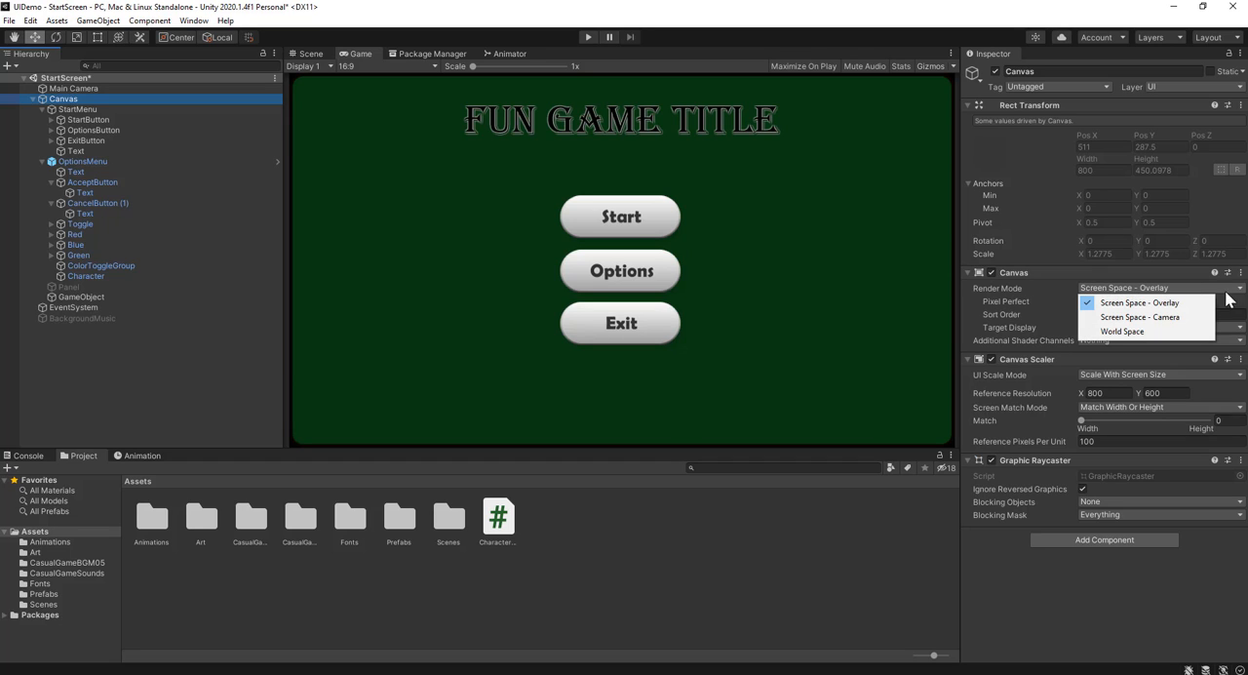
click(1160, 317)
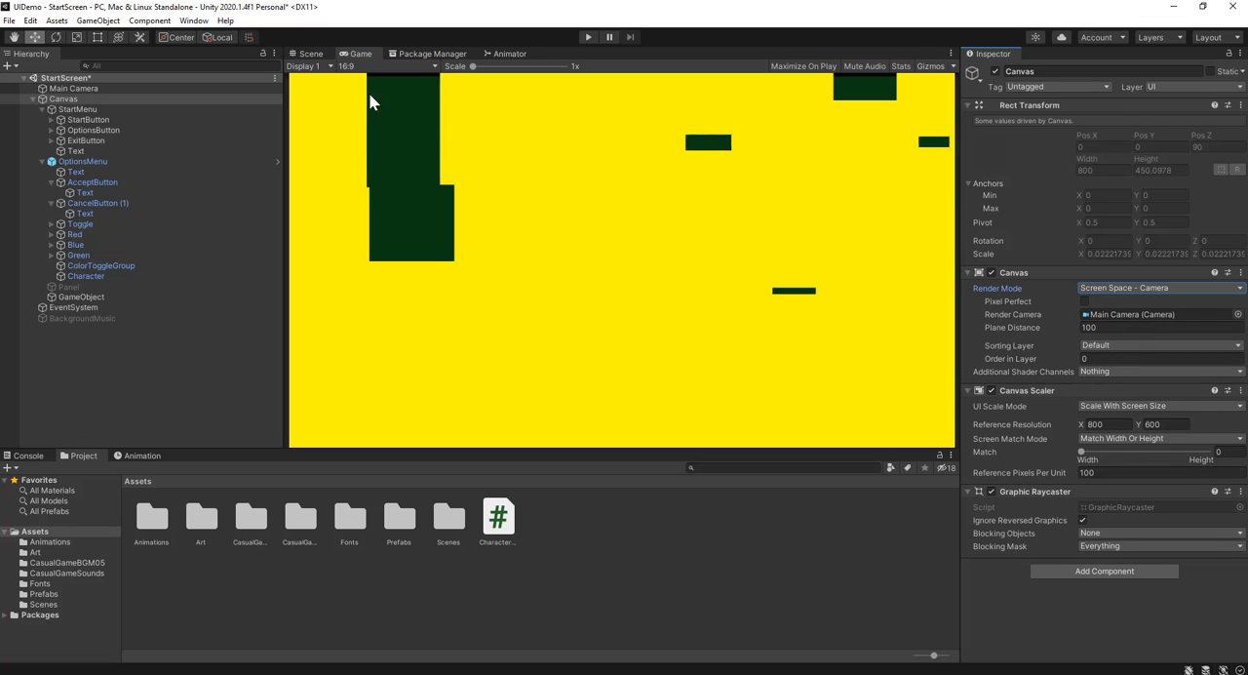
click(310, 54)
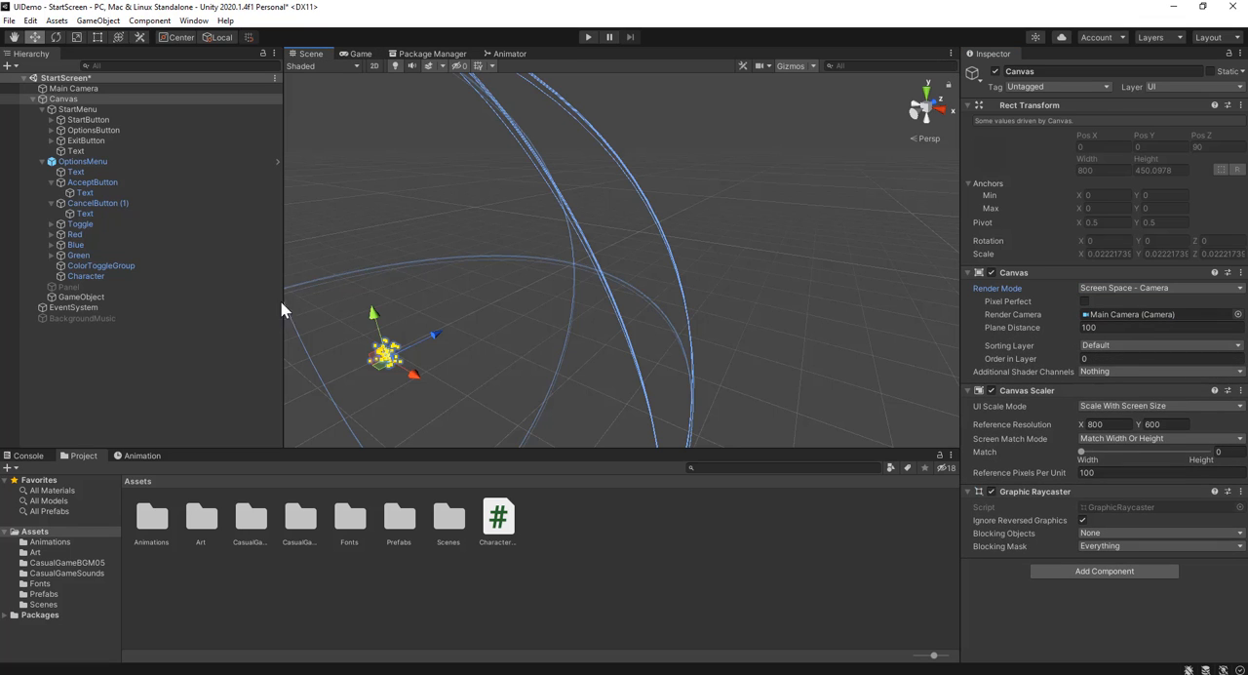
Frame the particle object and the Canvas in the Scene view to examine the particles' size against the menu
double_click(123, 295)
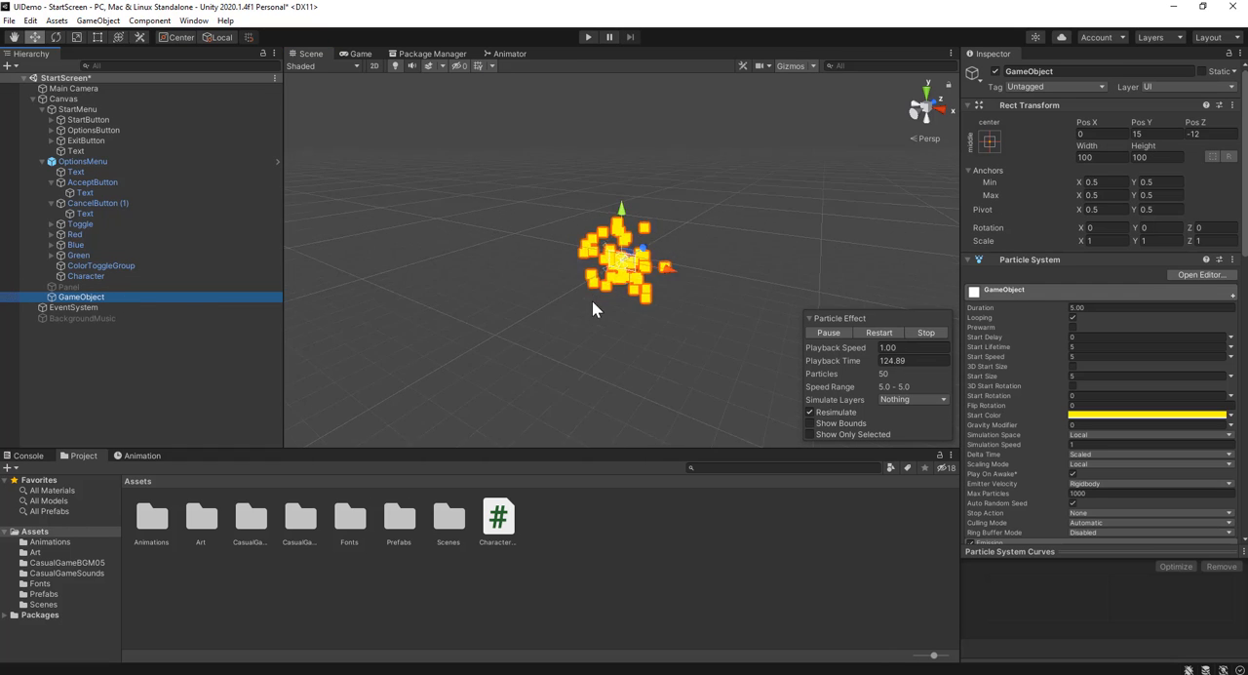
alt+drag(688, 286, 630, 308)
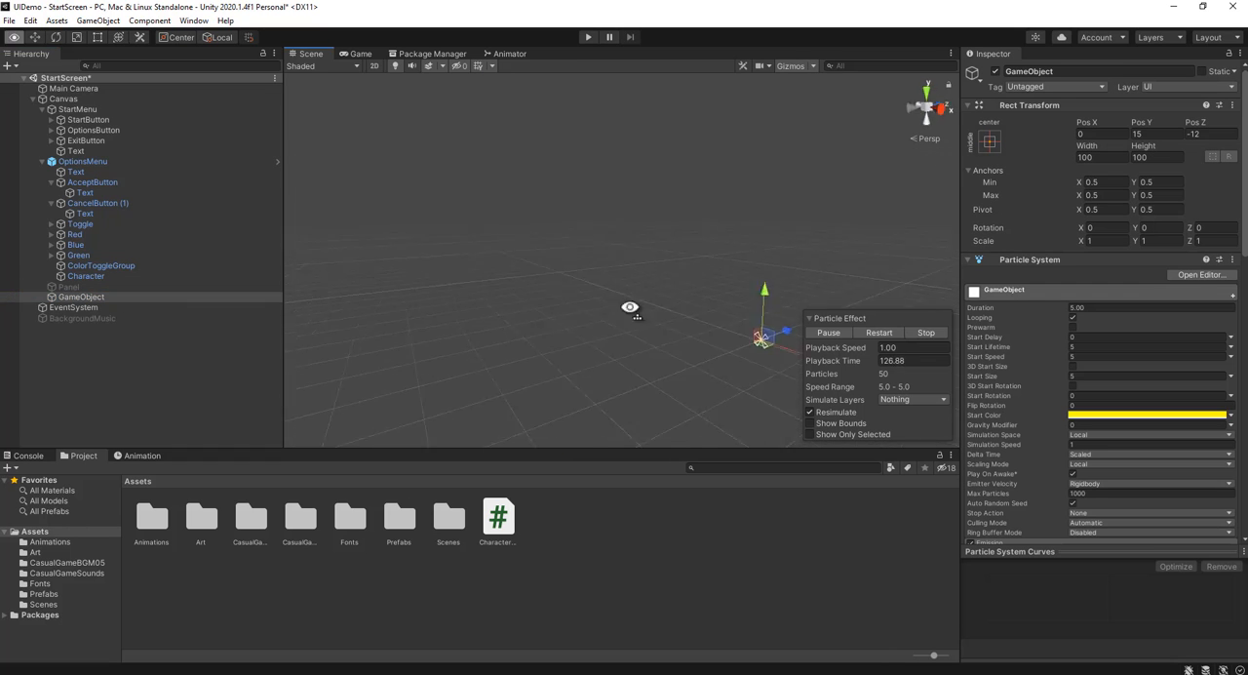
double_click(113, 97)
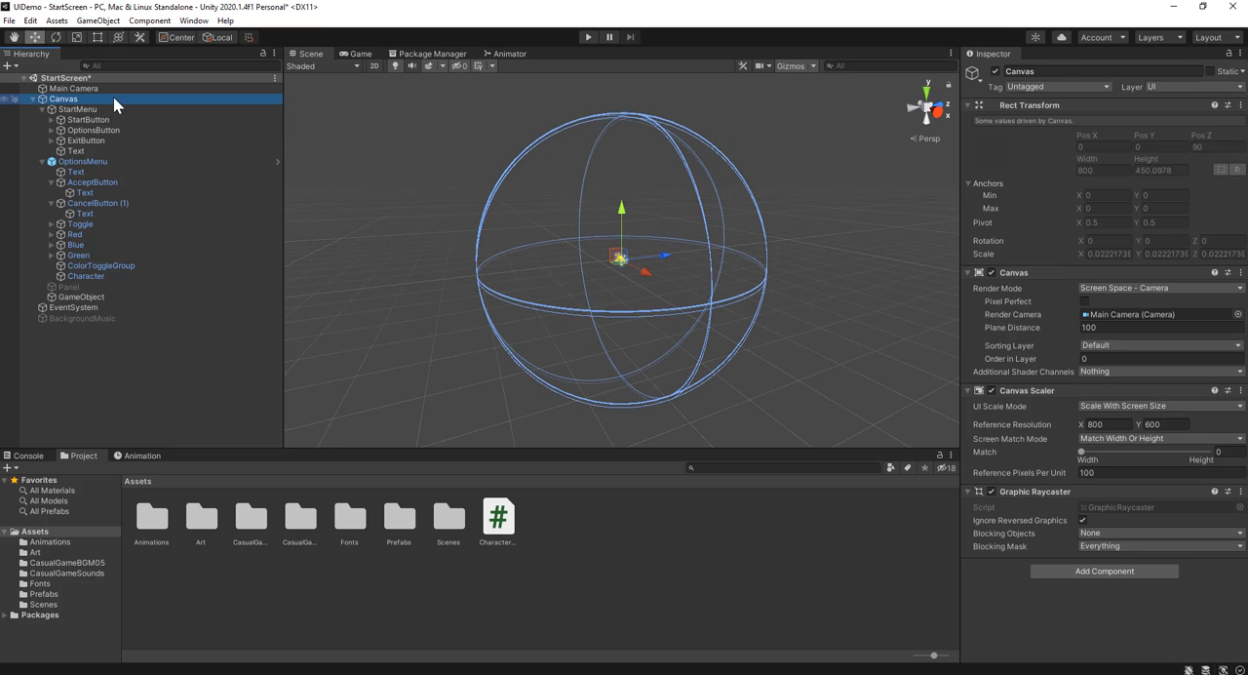
scroll(594, 265, up, 15)
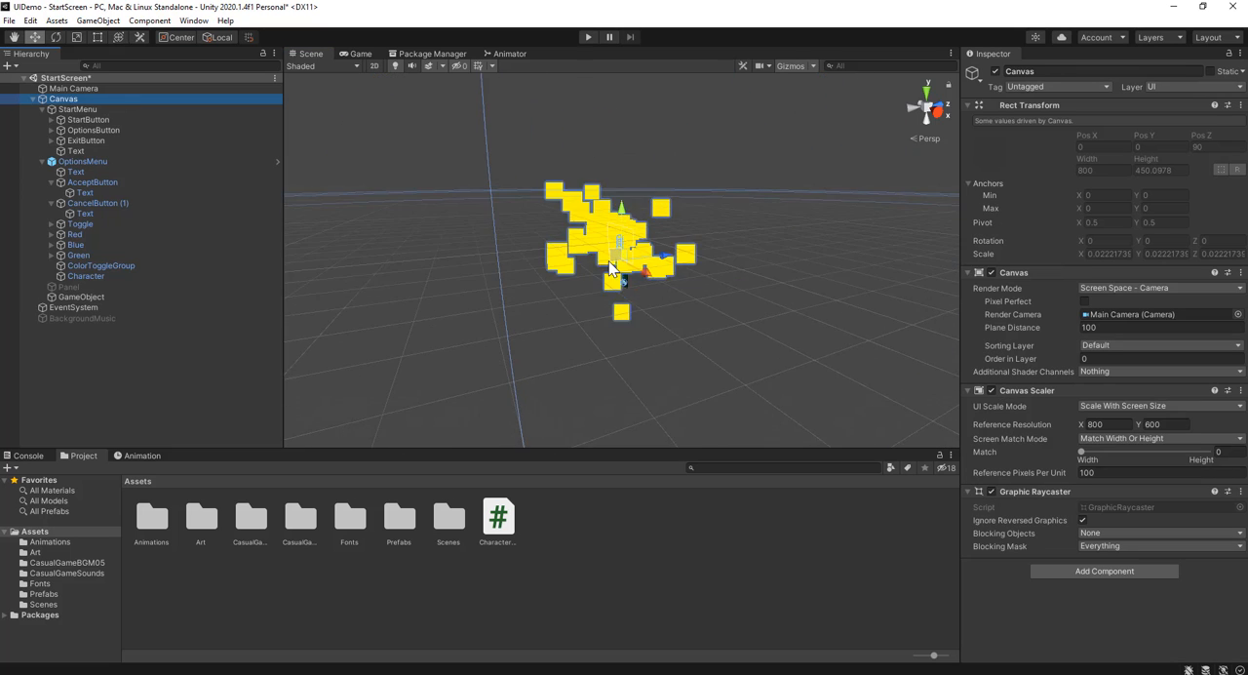
scroll(610, 268, up, 5)
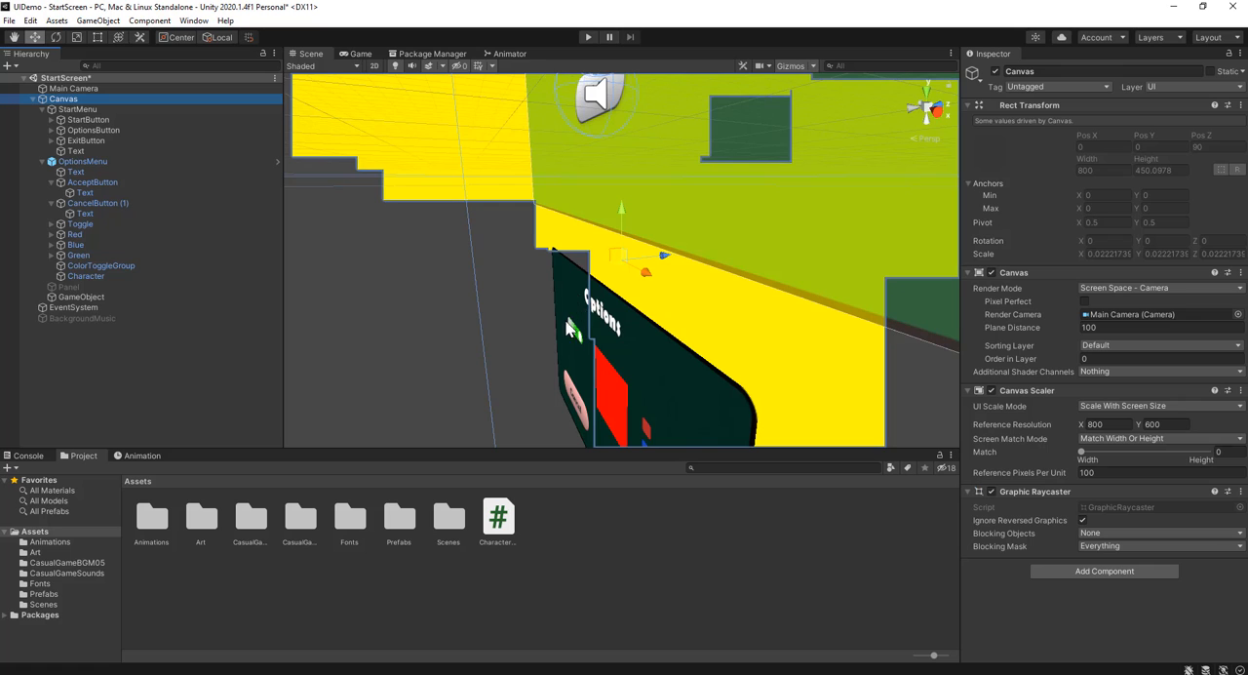
middle_drag(570, 328, 671, 323)
scroll(718, 243, down, 4)
scroll(710, 284, down, 3)
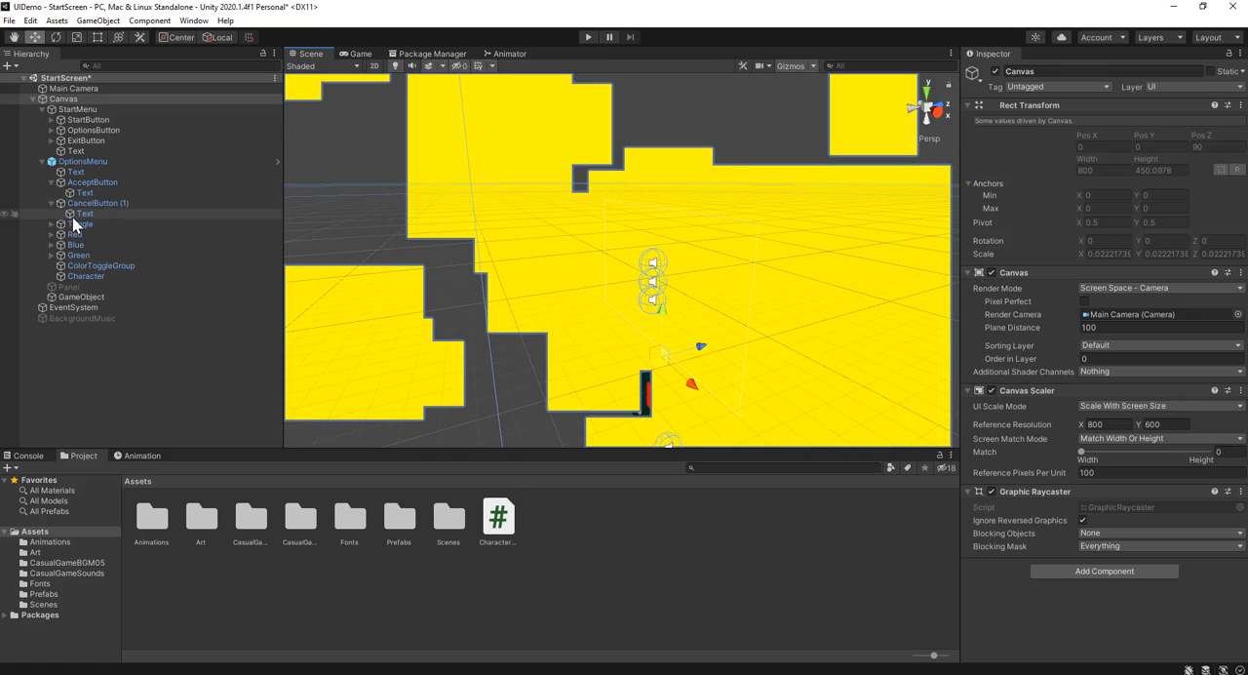
Set the particle system's Start Size to 1, check it in the Game view, and refine it to 0.5
click(116, 276)
click(87, 297)
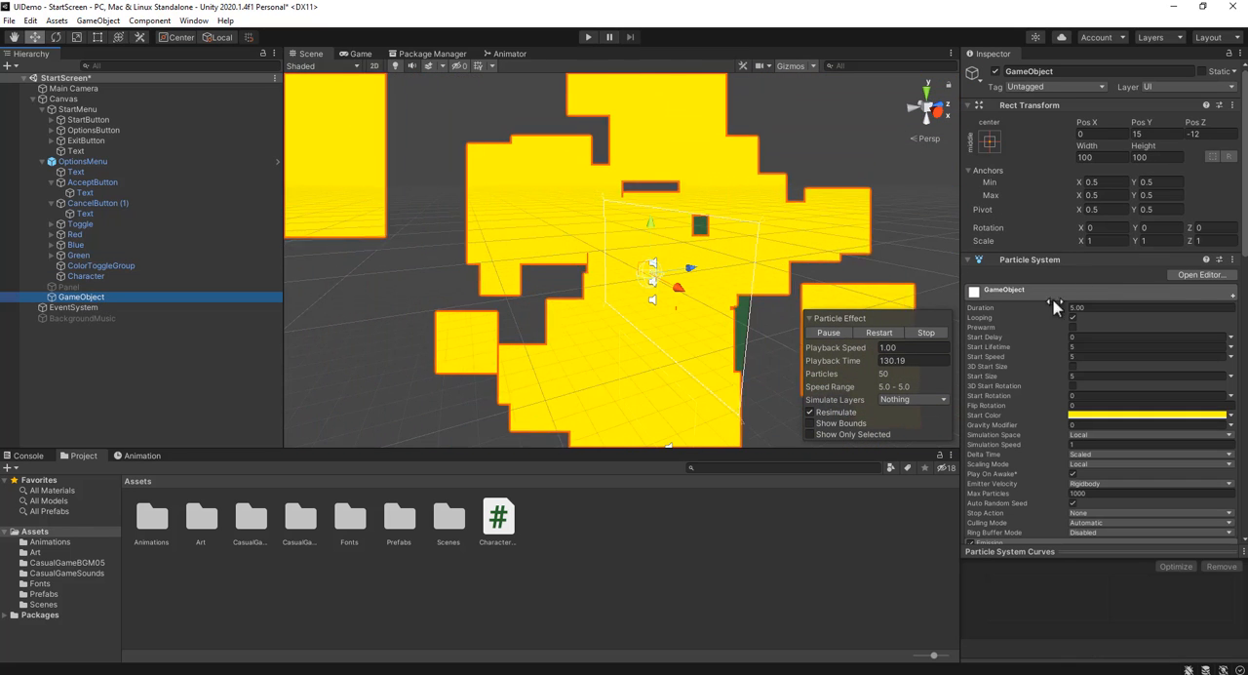
click(1077, 376)
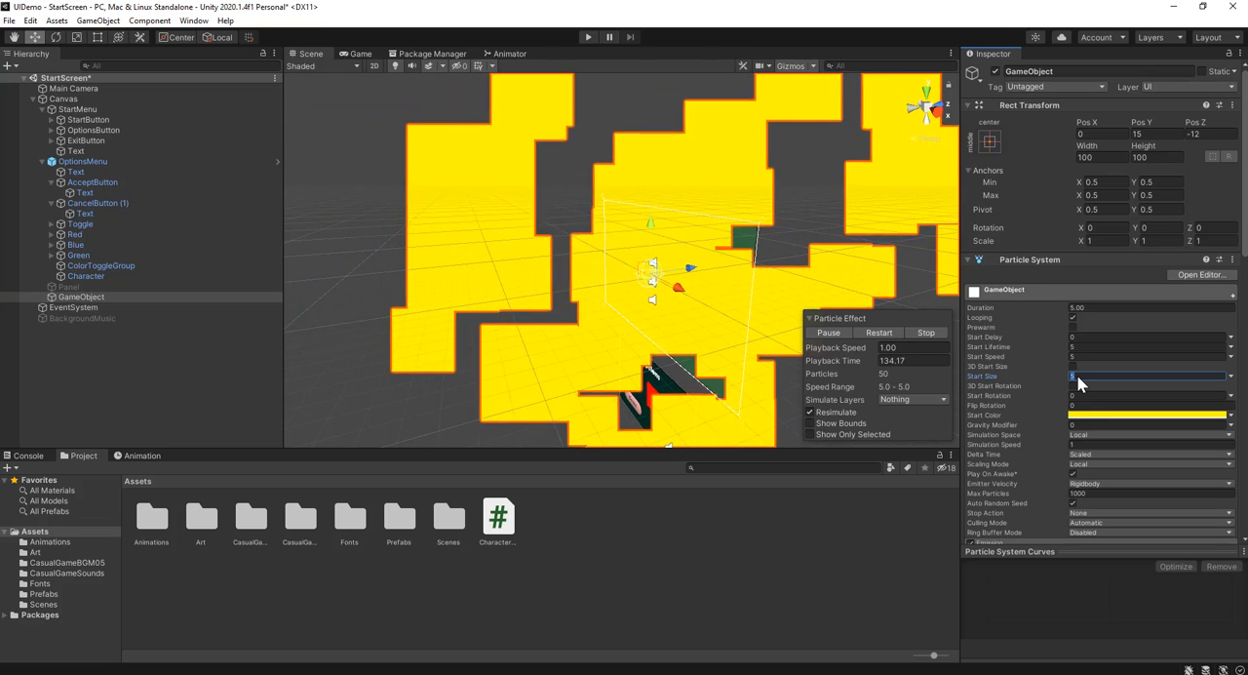
text(1)
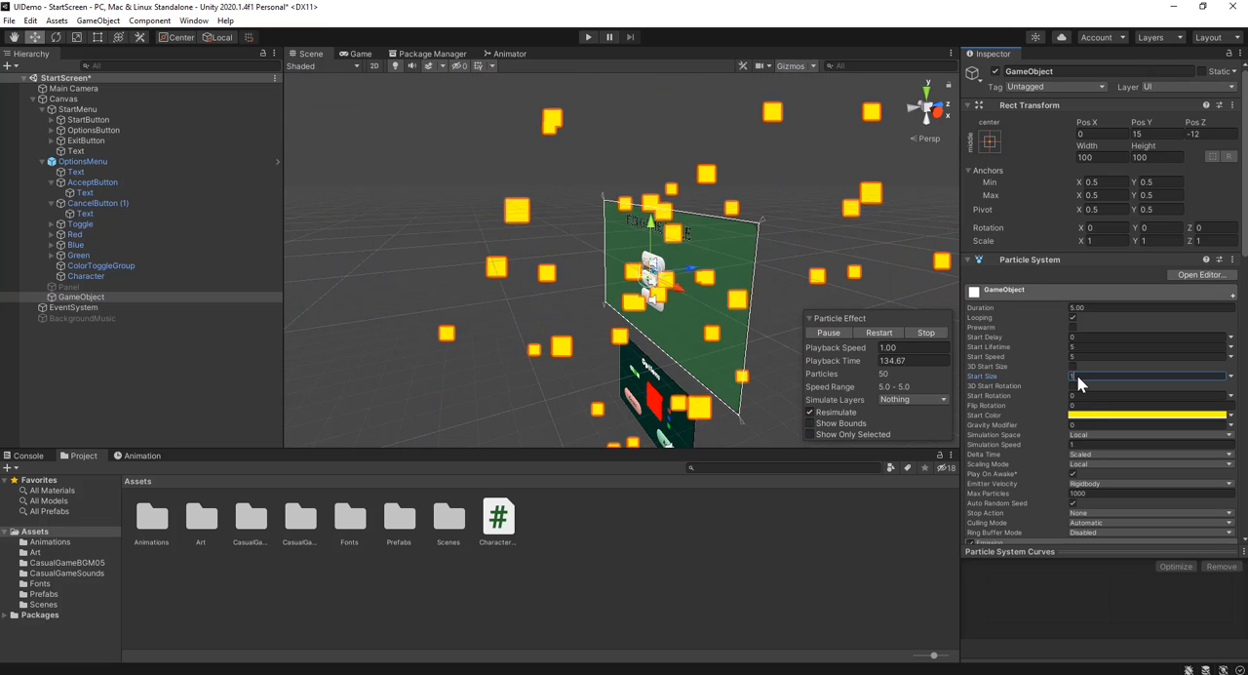
click(362, 53)
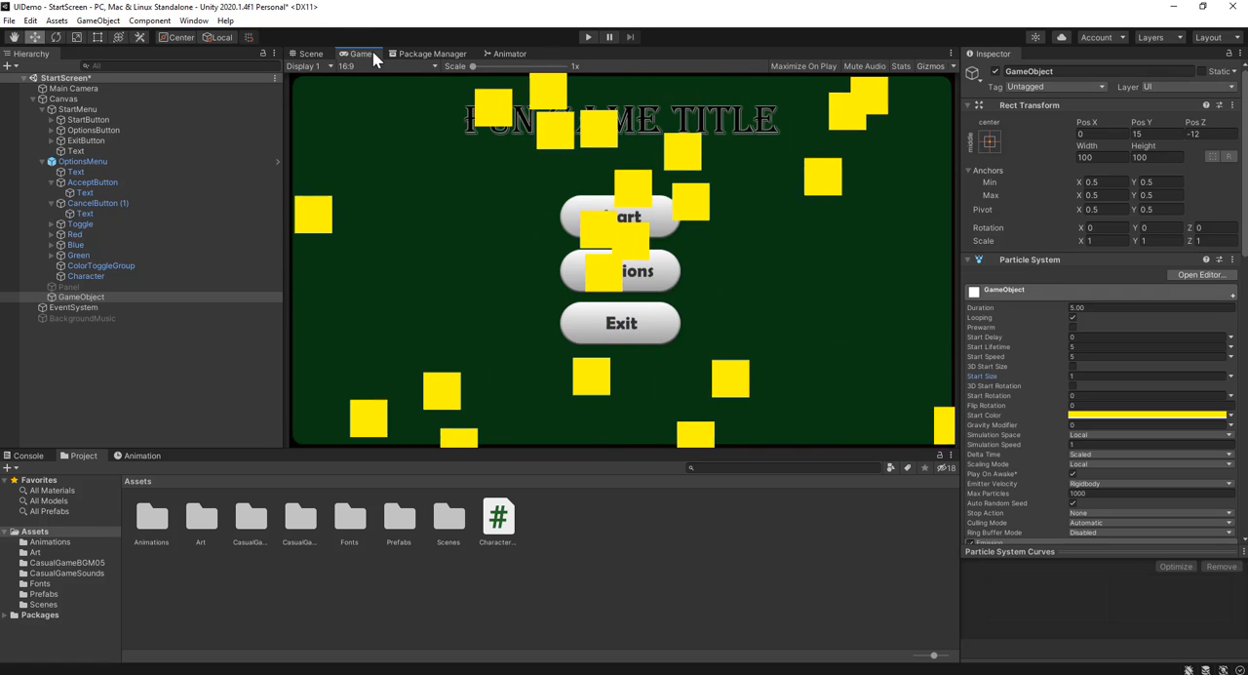
click(1074, 376)
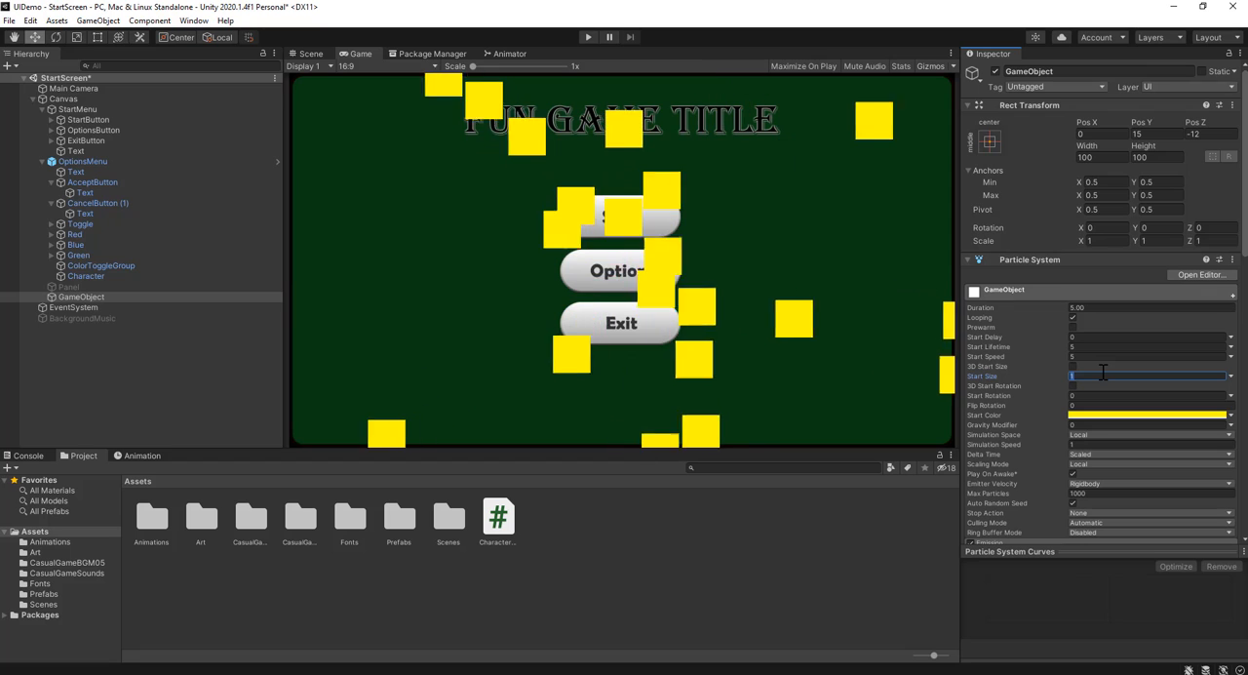
text(0.5)
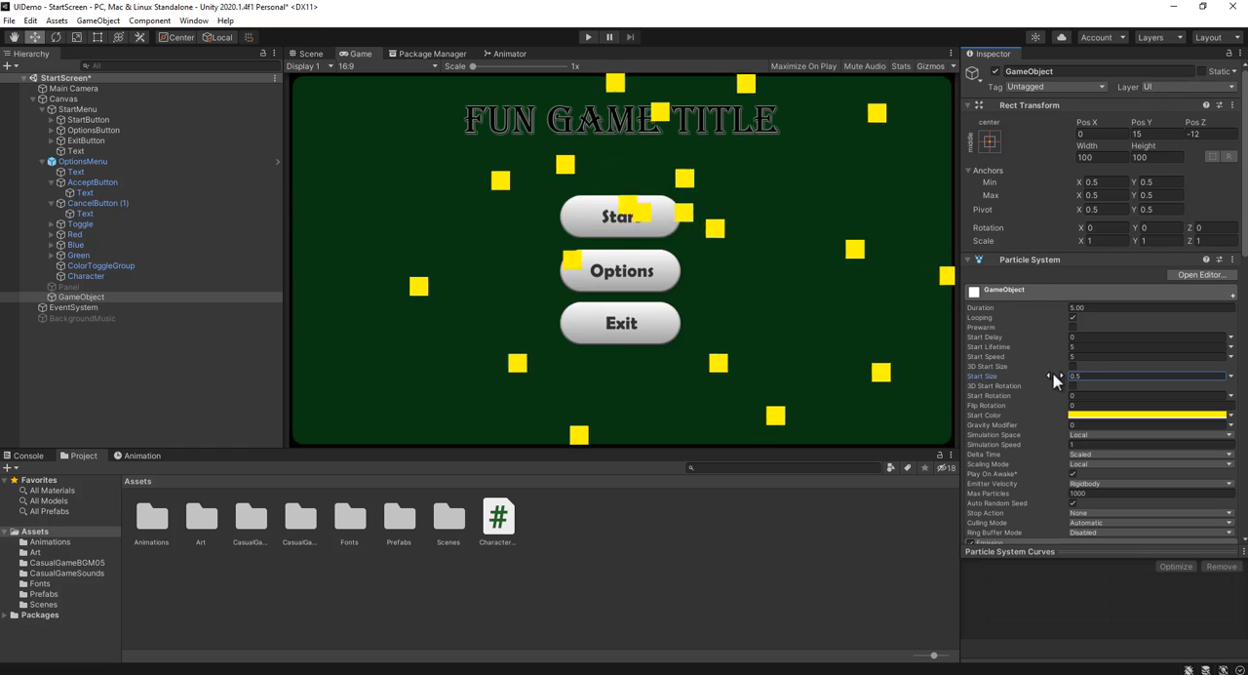
In the Emission module, add a burst of 30 particles at time 0 and set Rate over Time to 0
scroll(1073, 468, down, 5)
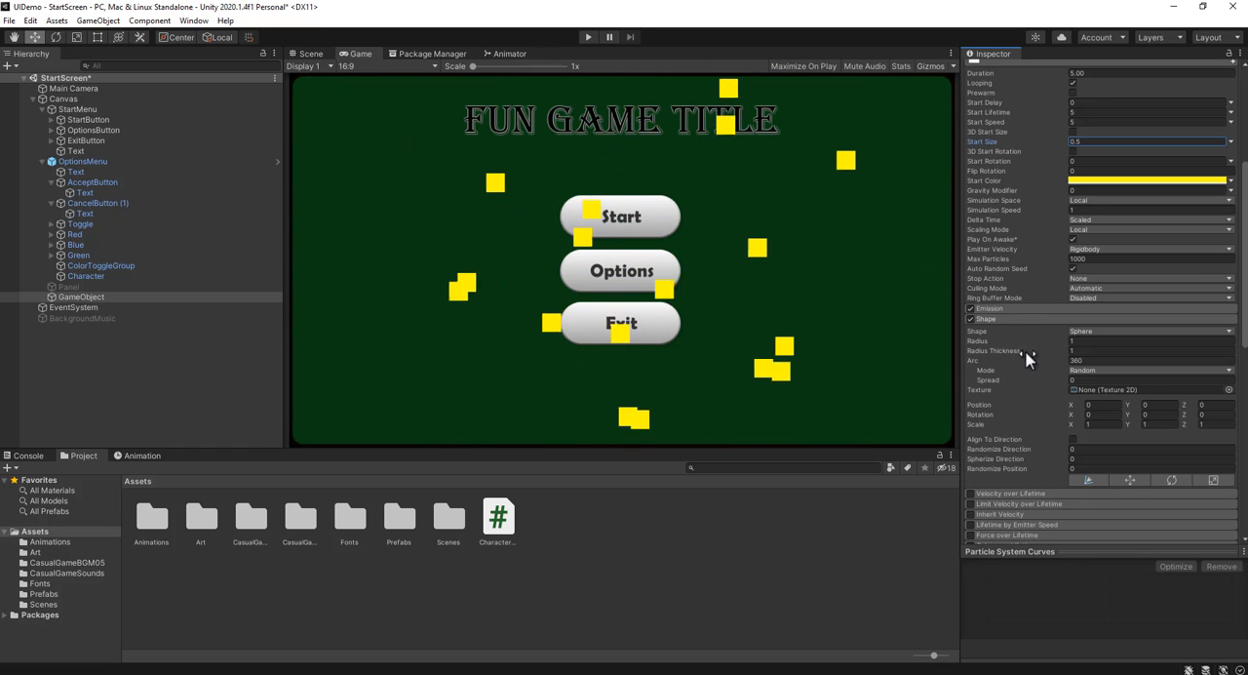
click(1007, 308)
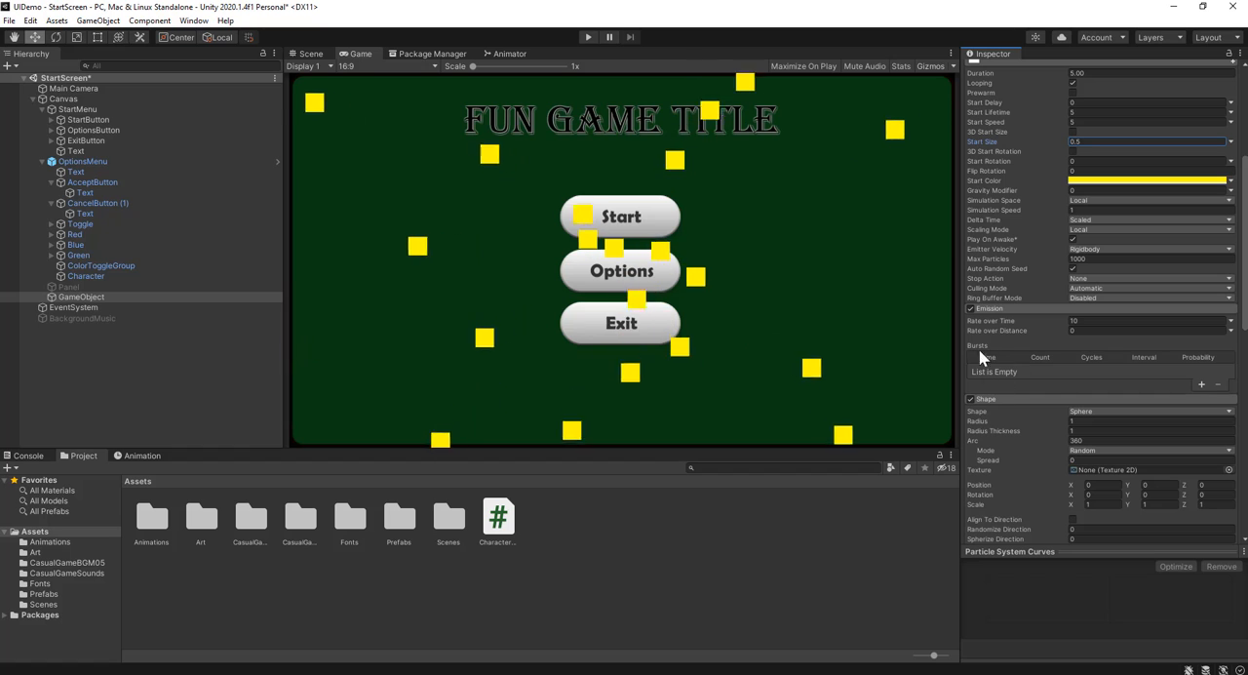
click(1100, 321)
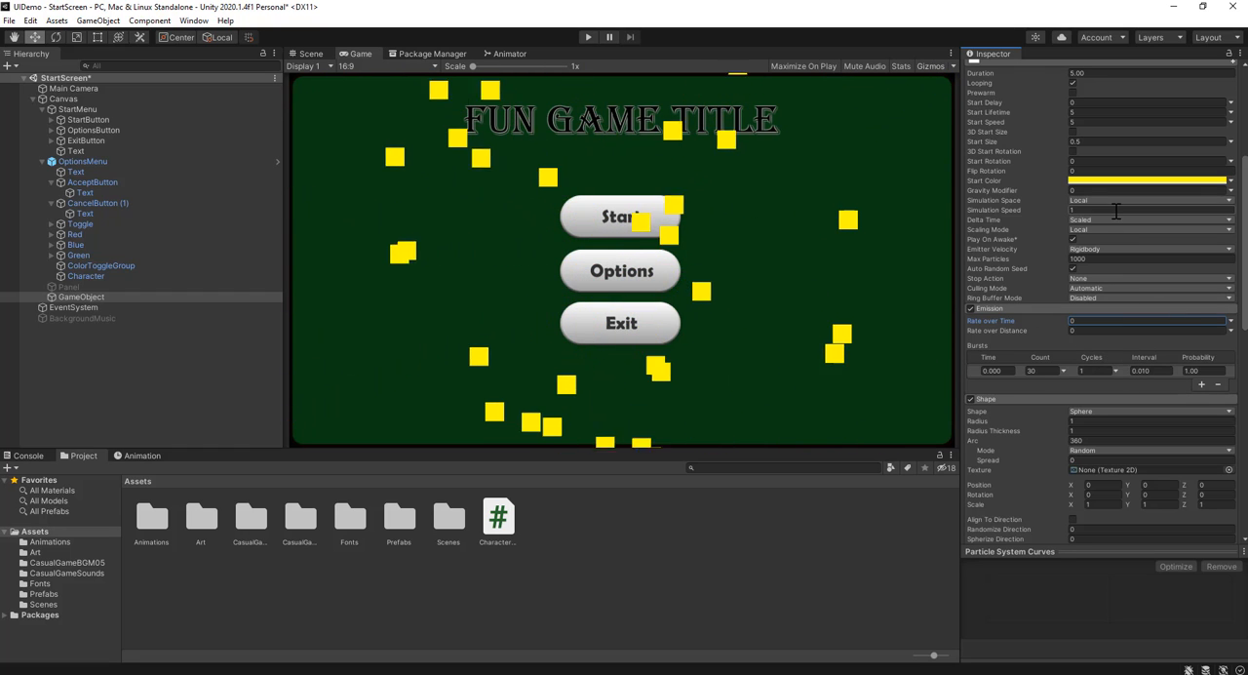
Set the particle system's Start Lifetime and Duration to 3
scroll(1116, 212, up, 3)
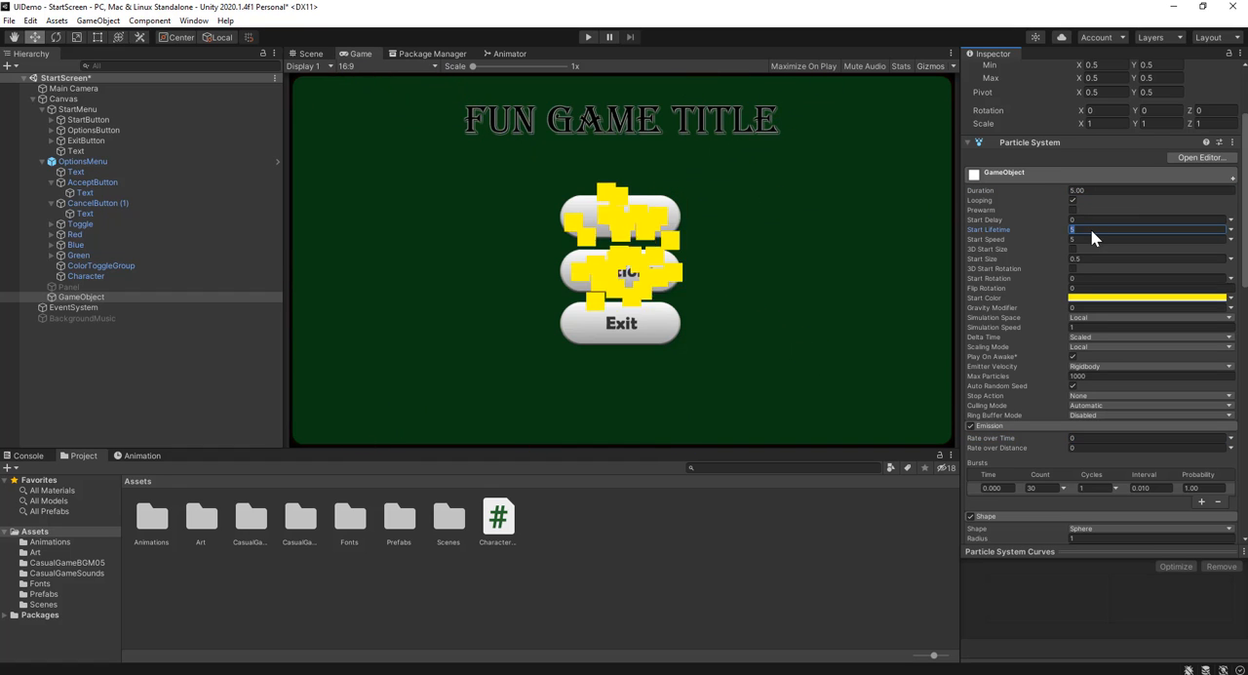
text(3)
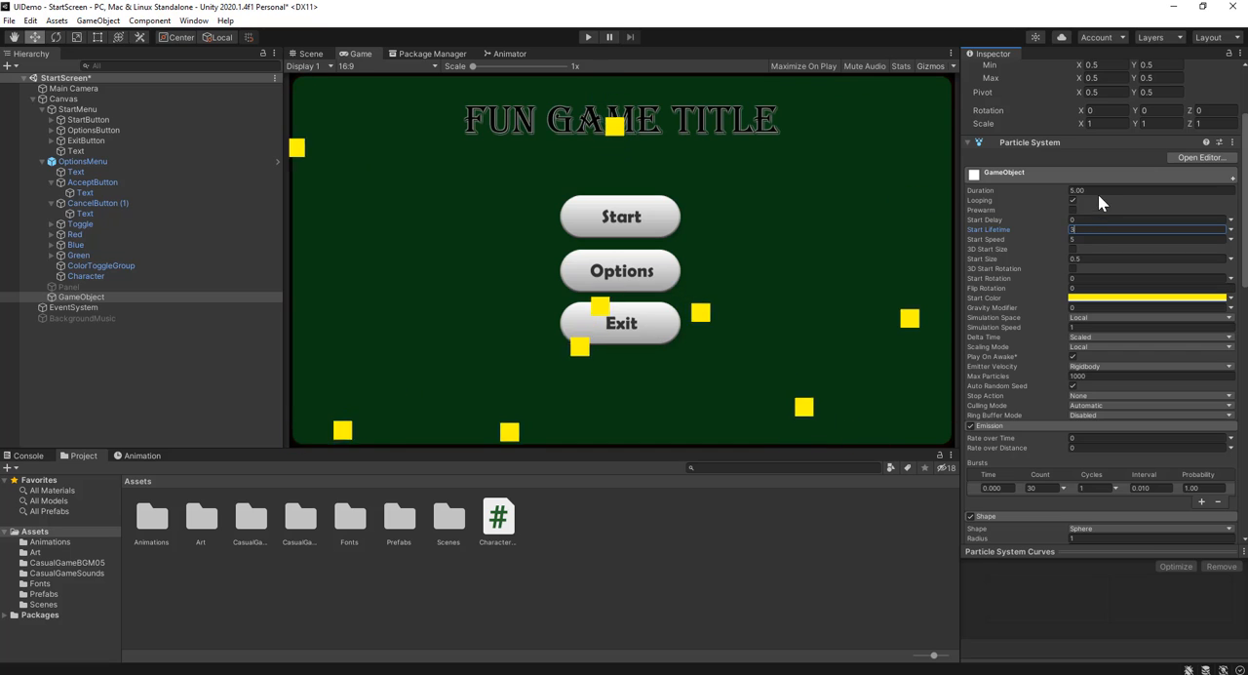
text(3)
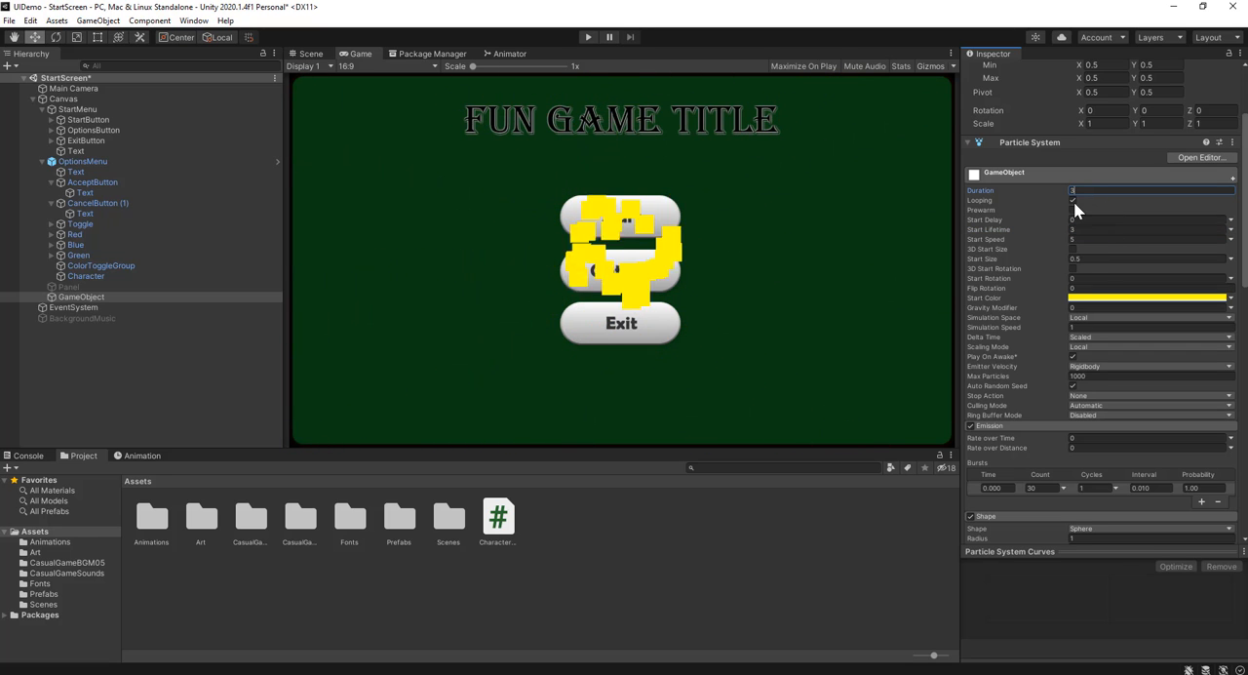
click(1093, 229)
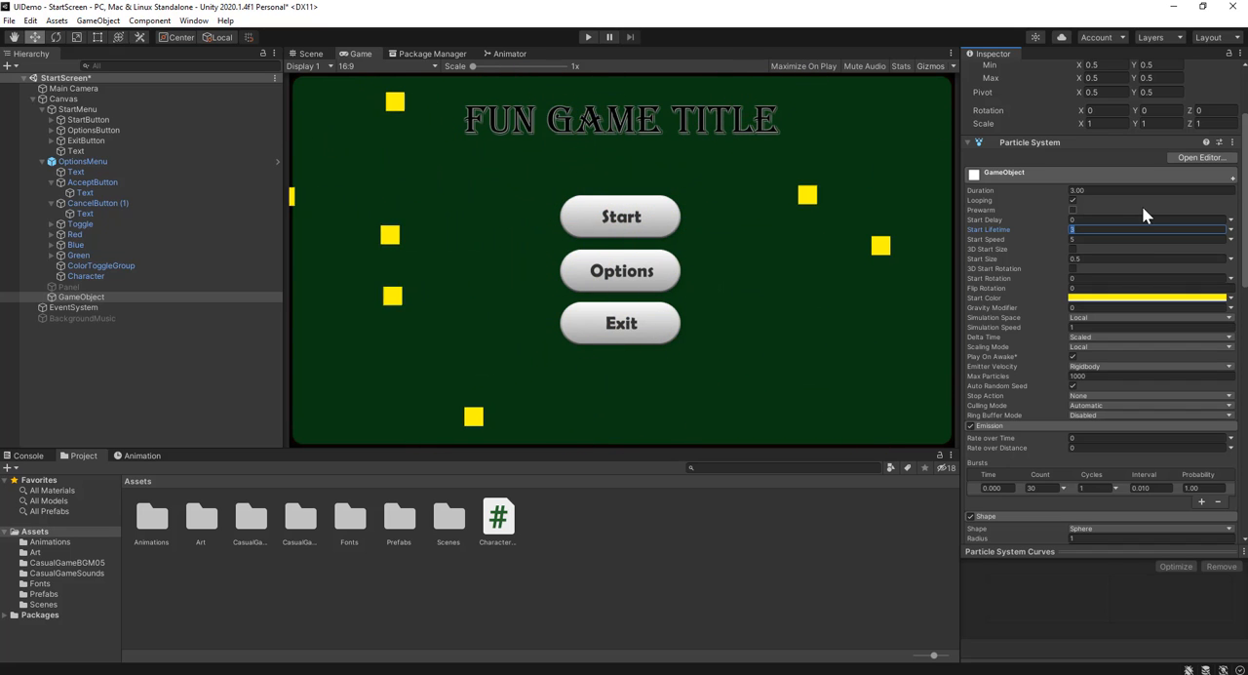
Enable the particle system's Trails module and expand its settings
scroll(1060, 312, down, 10)
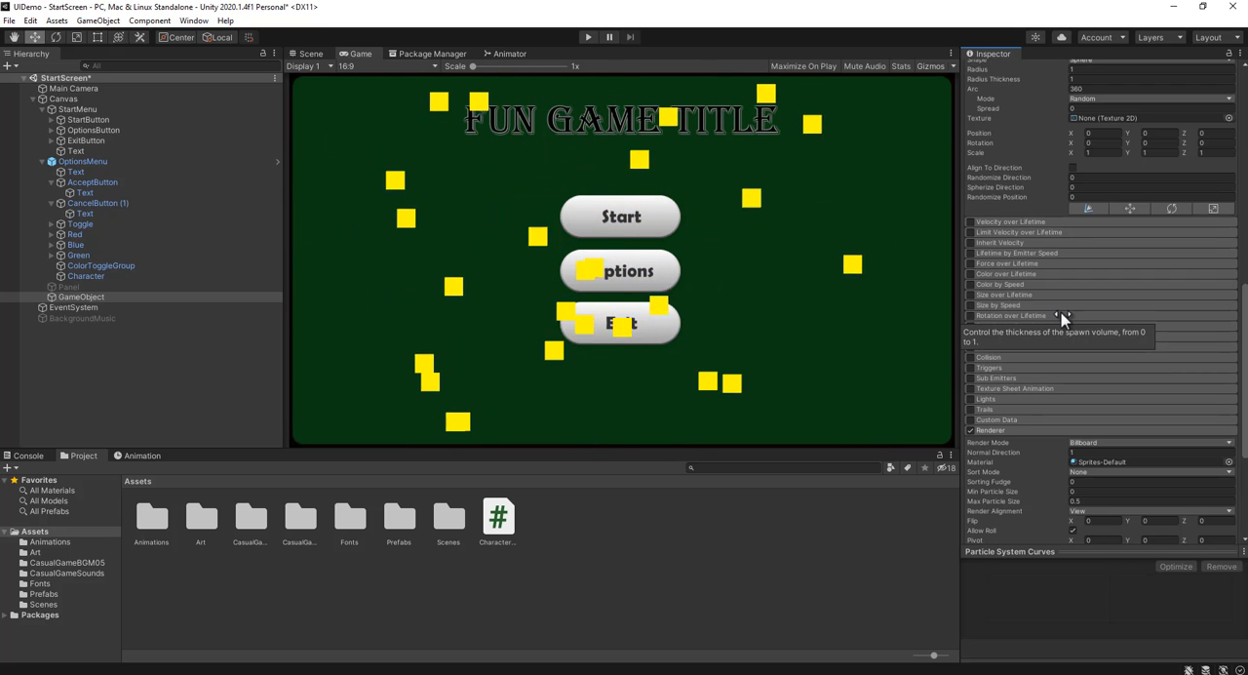
click(971, 409)
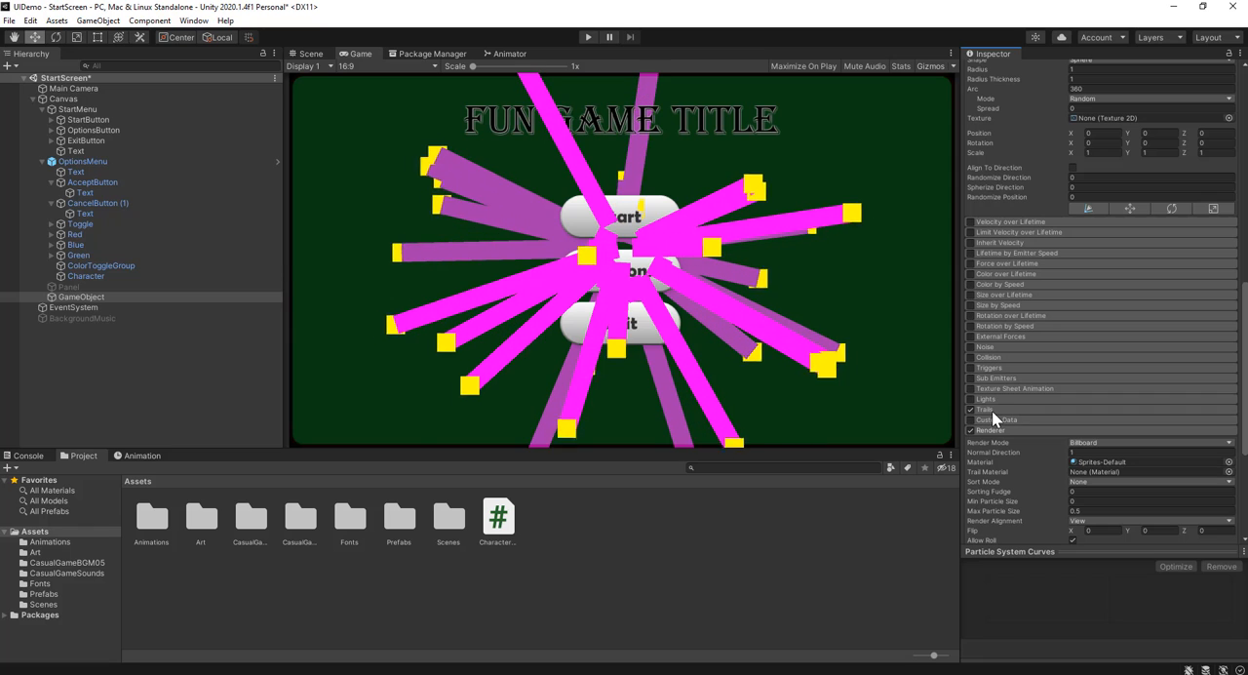
click(991, 411)
scroll(1044, 409, down, 3)
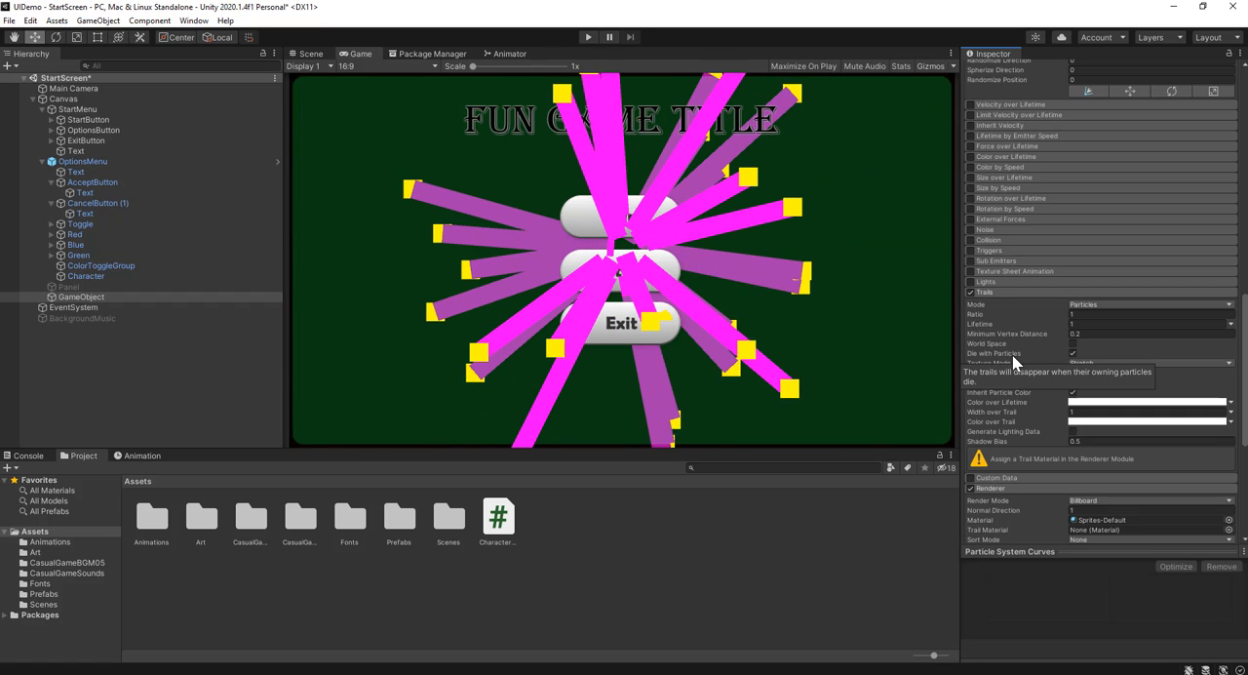
Try Sprites-Default as the renderer's Trail Material, and settle on Default-ParticleSystem
scroll(1034, 362, down, 5)
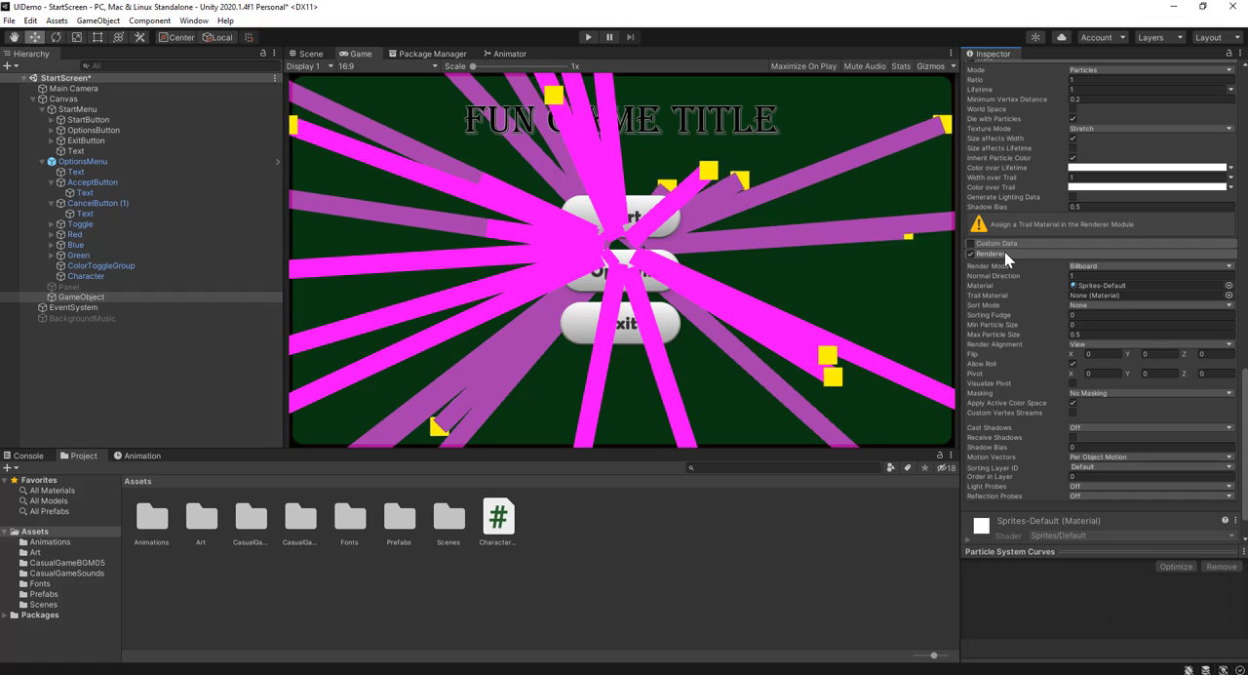
click(1086, 295)
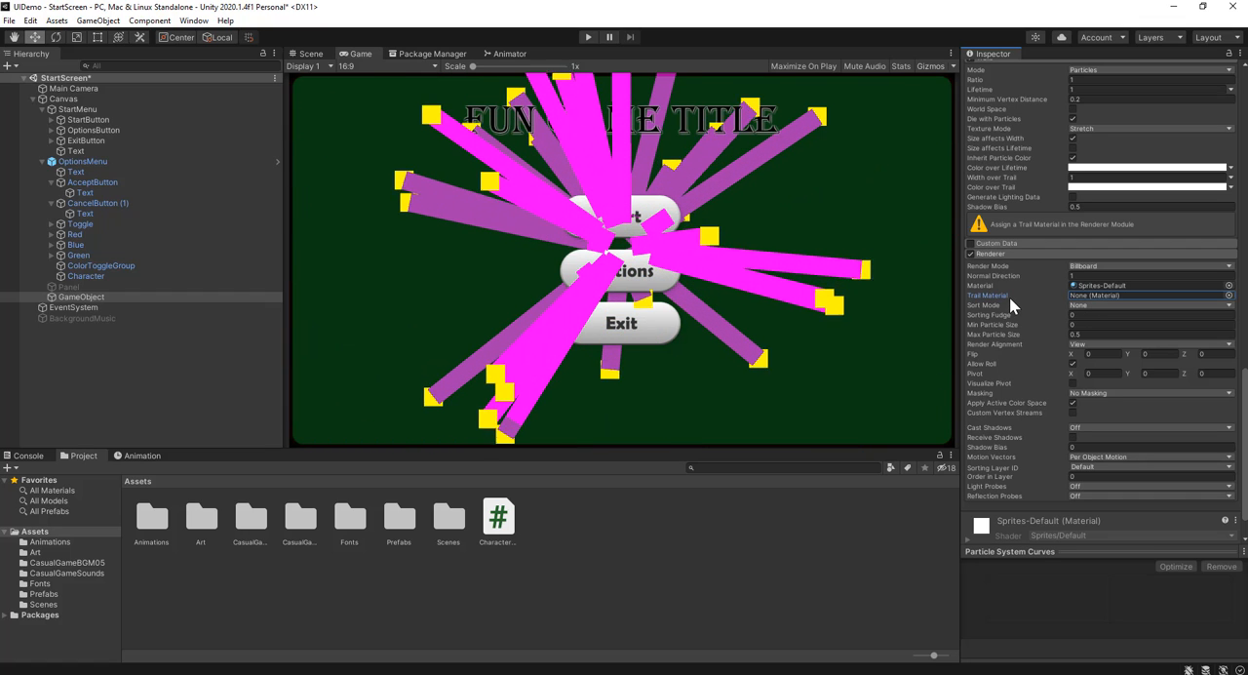
click(1228, 295)
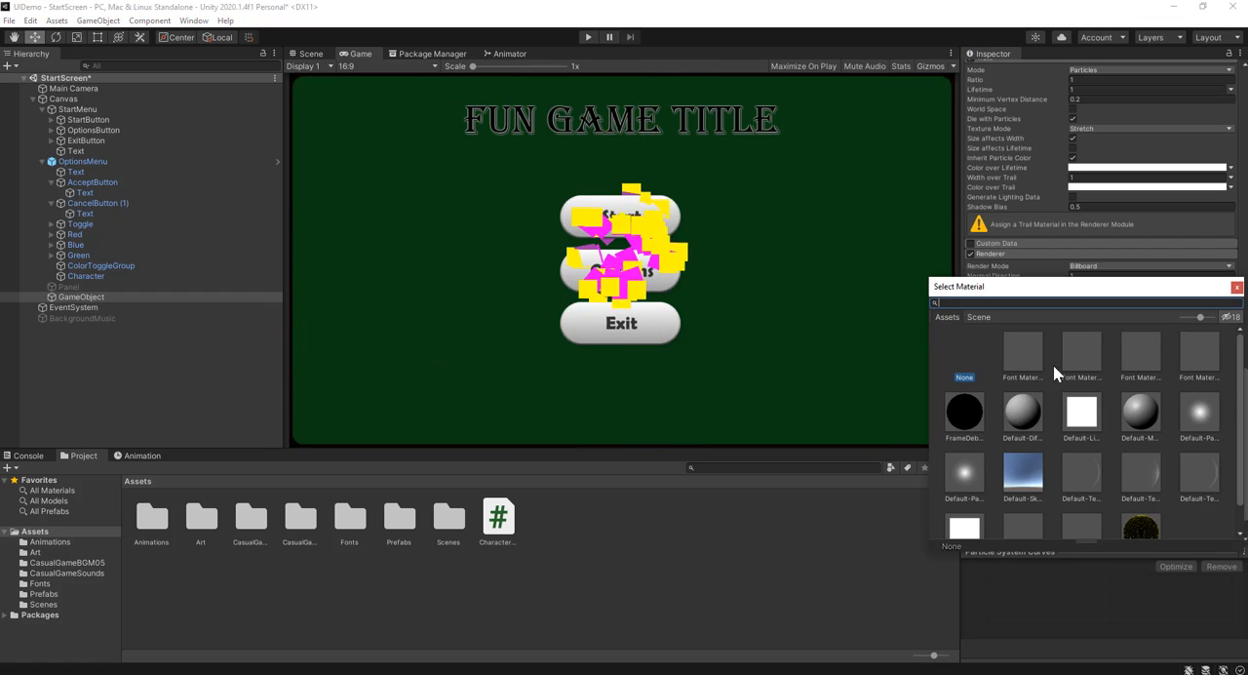
click(964, 505)
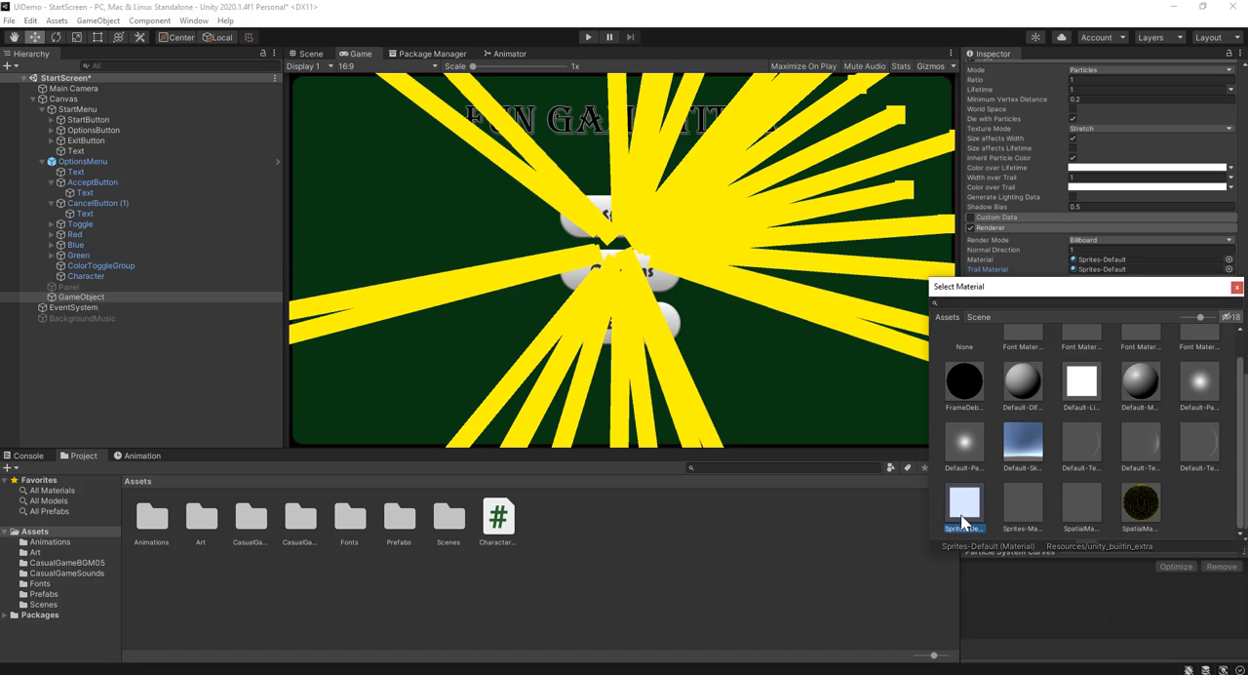
click(967, 444)
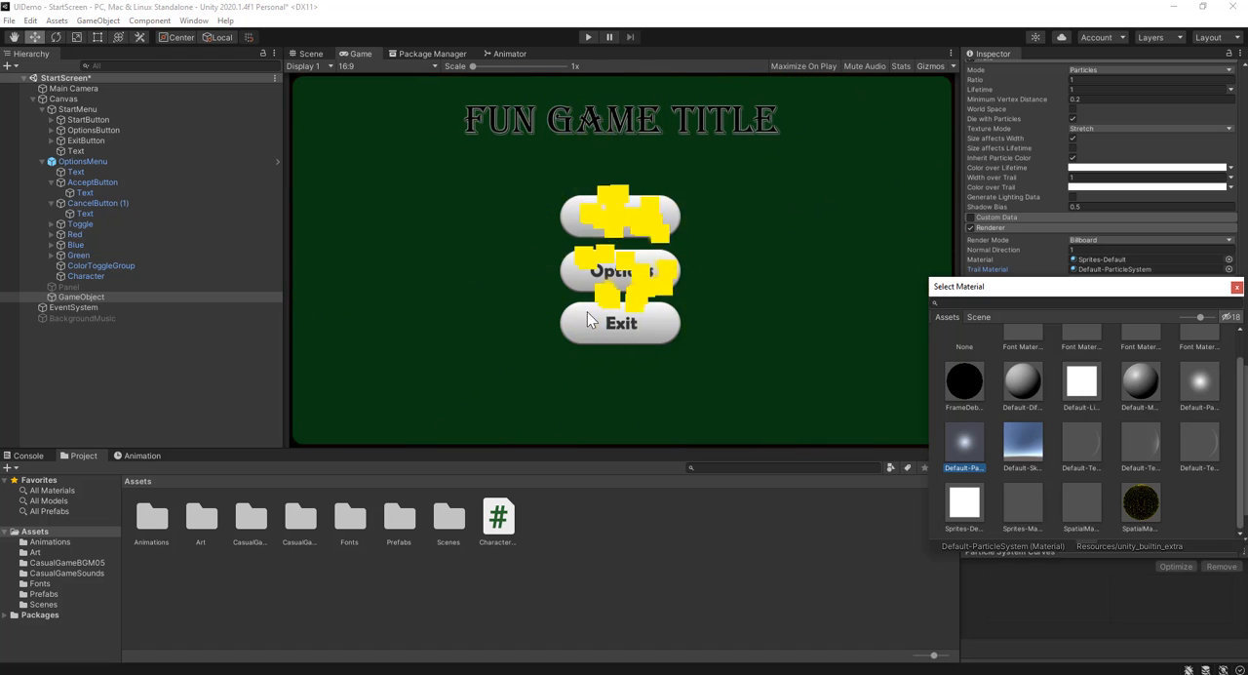
click(1236, 285)
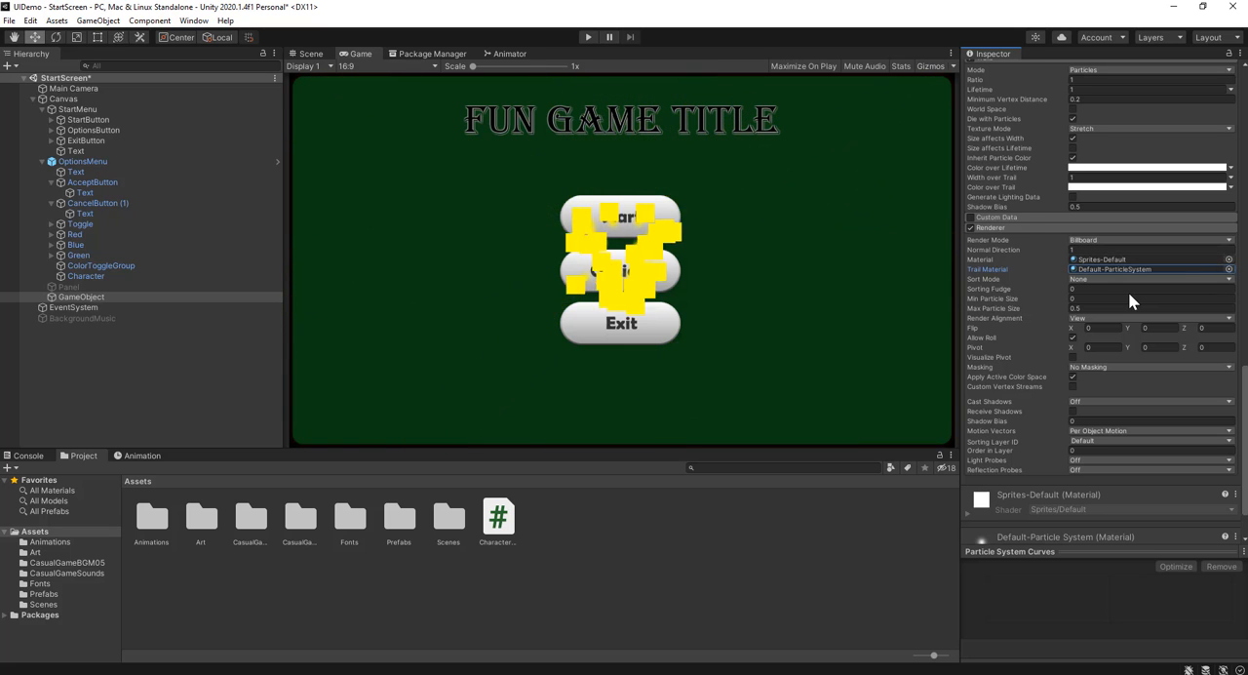
Make the particles' yellow Start Color semi-transparent with an alpha of 118
scroll(1128, 291, up, 10)
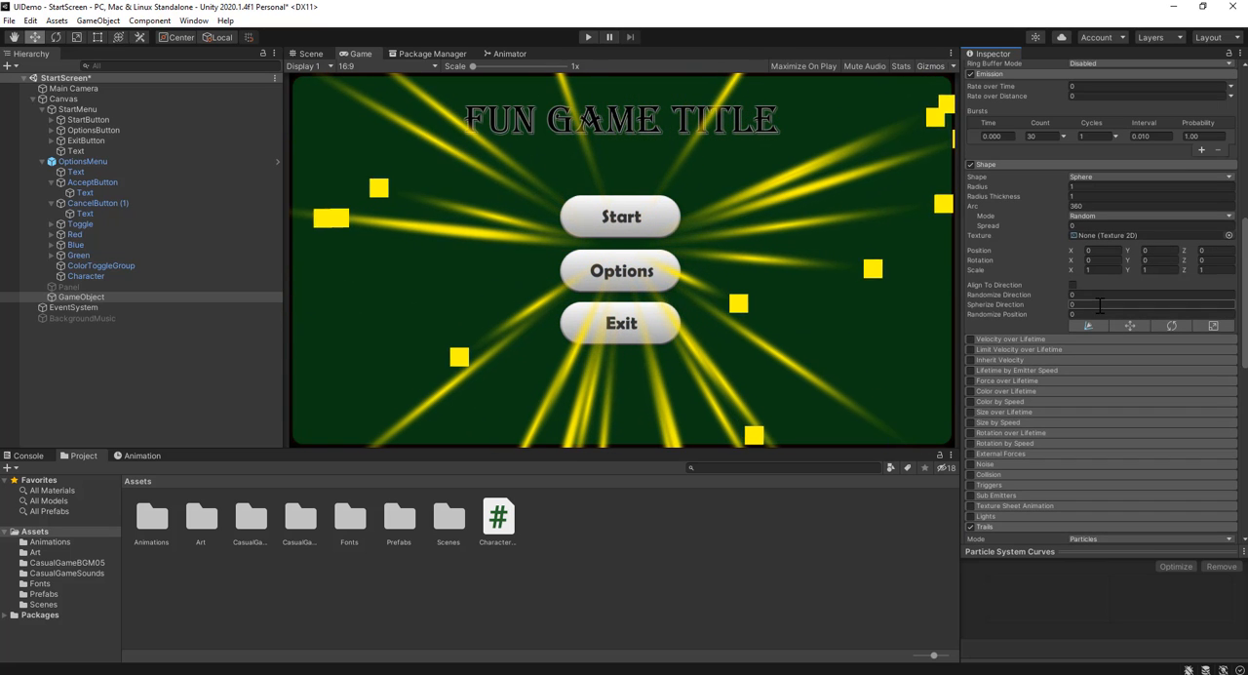
scroll(1099, 305, up, 6)
click(1090, 181)
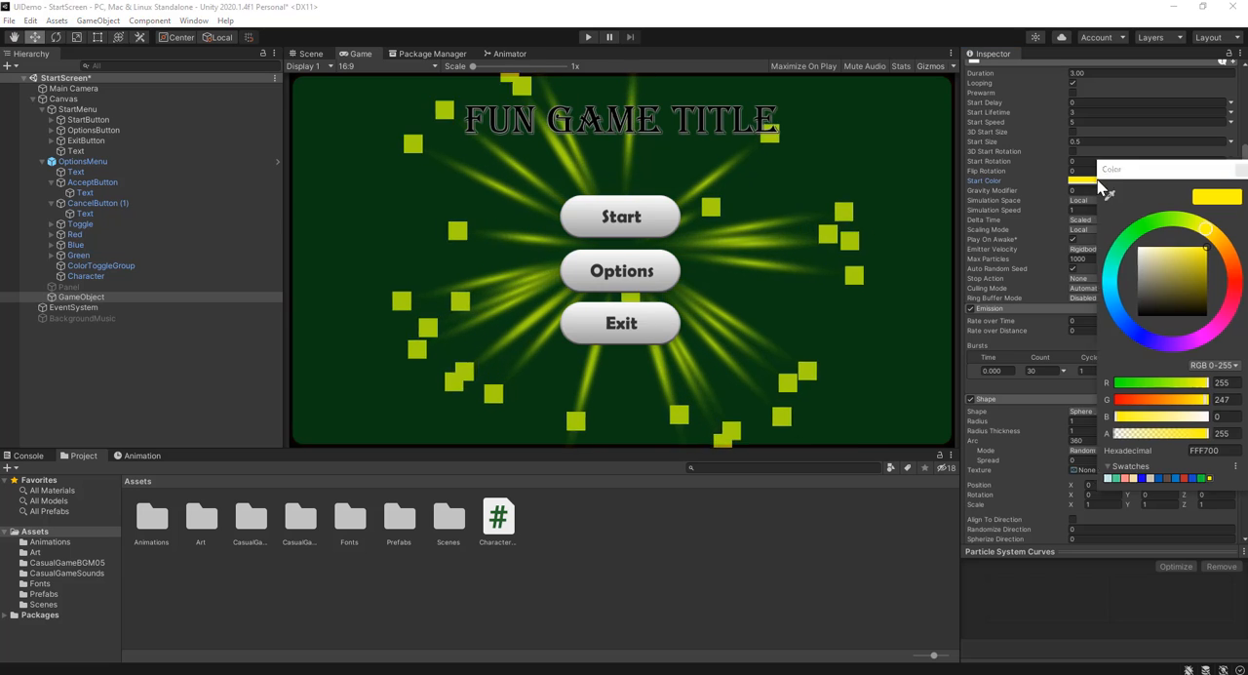
drag(1178, 435, 1153, 440)
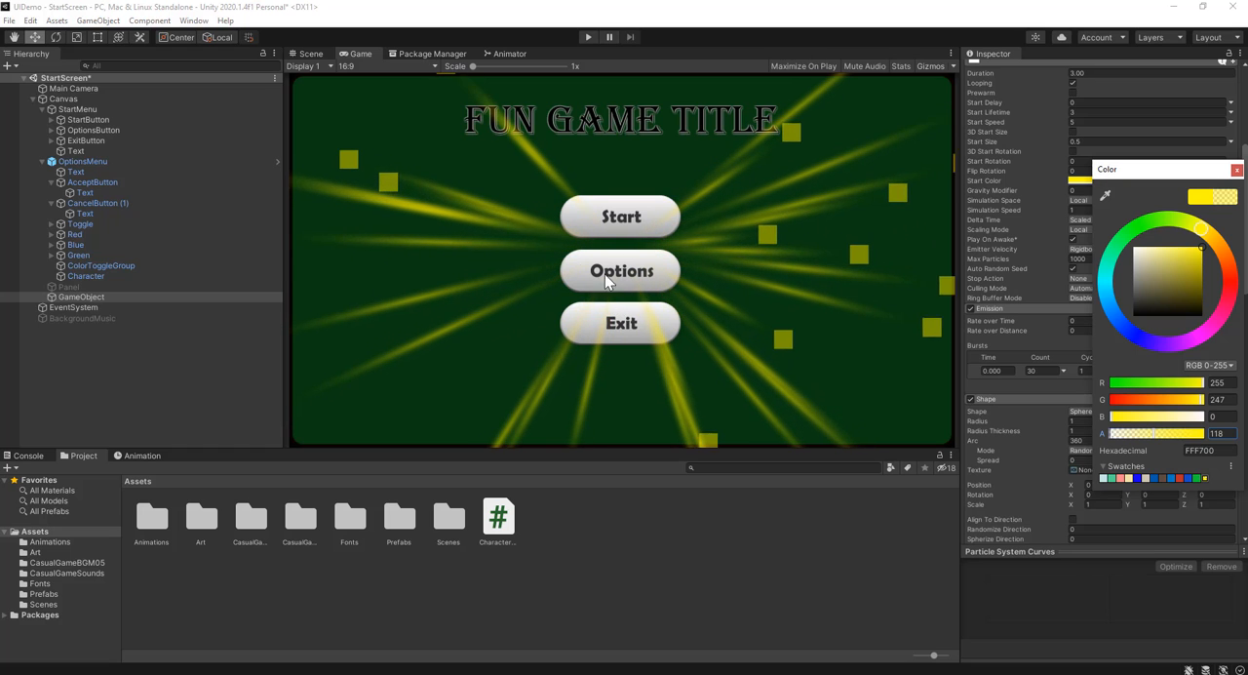
View the burst from the side in the Scene view and change the emitter Shape to Hemisphere
click(312, 55)
scroll(721, 263, up, 5)
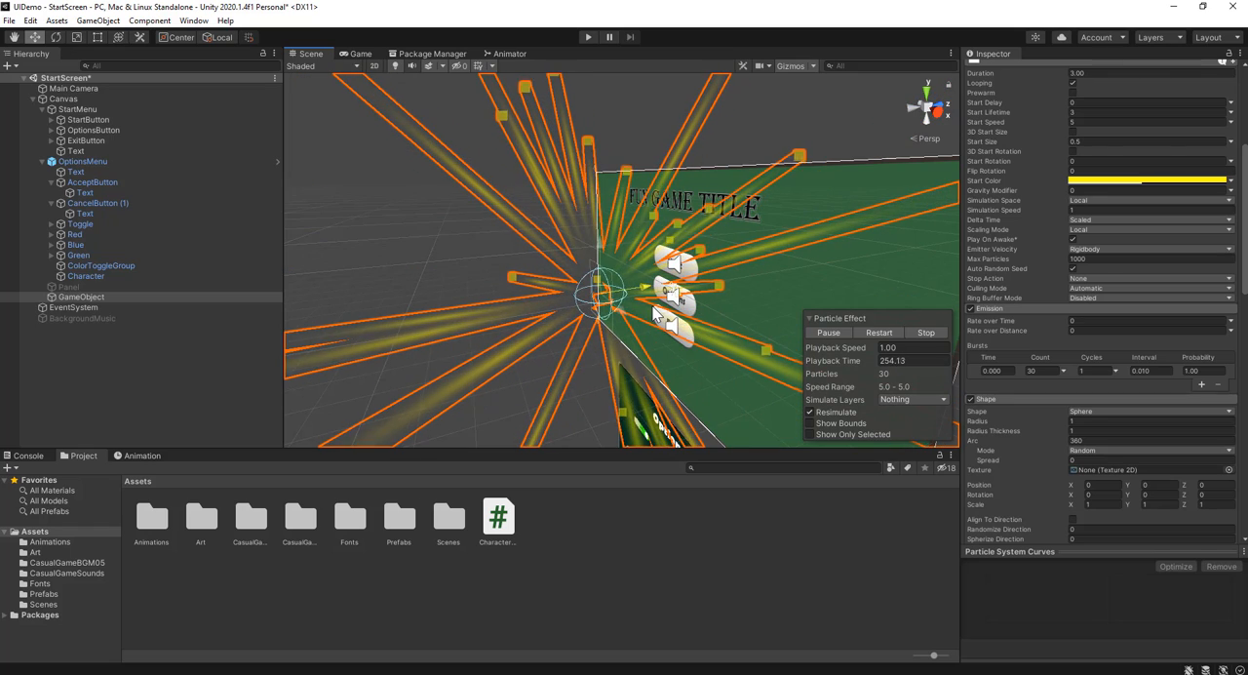
middle_drag(668, 248, 559, 217)
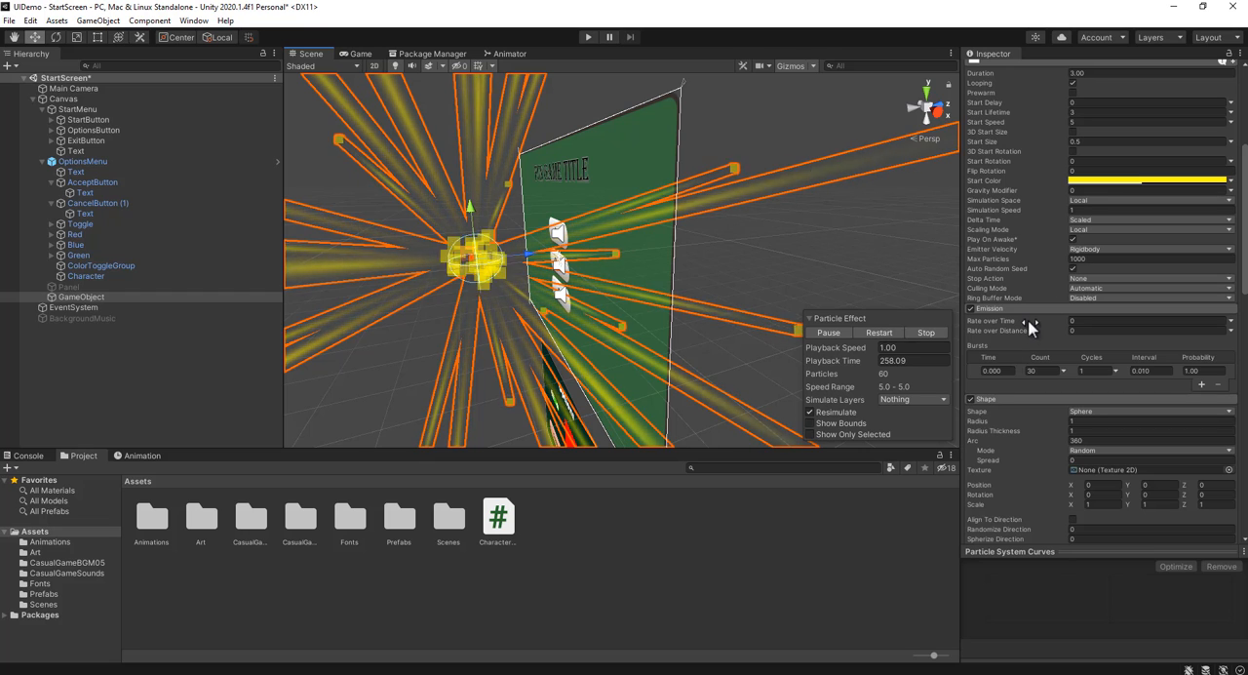
click(1084, 411)
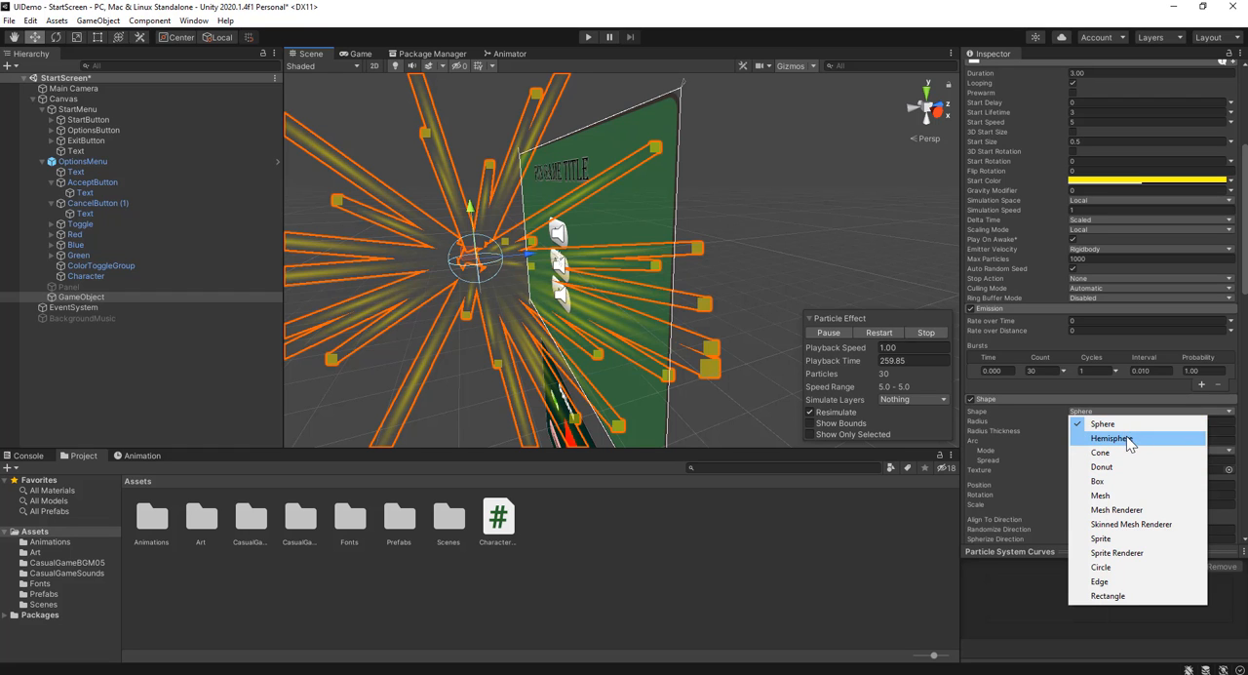
click(1112, 438)
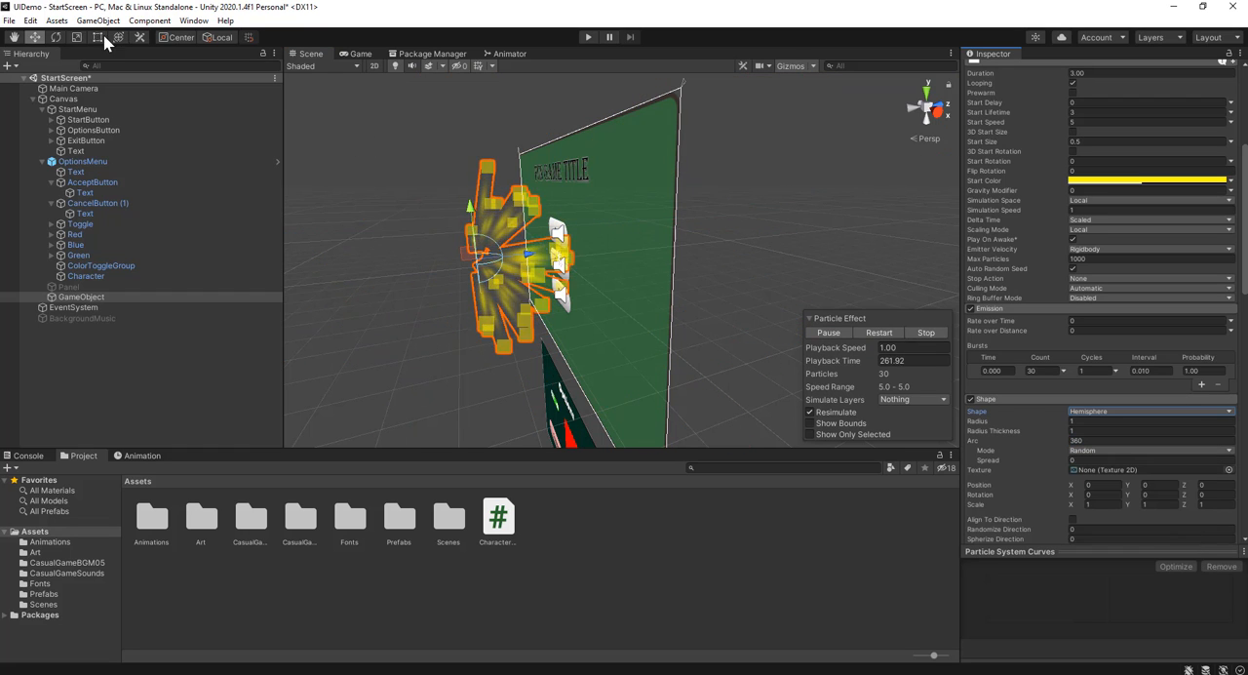
Rotate the particle emitter around its X axis and set its X rotation to exactly 180
click(56, 37)
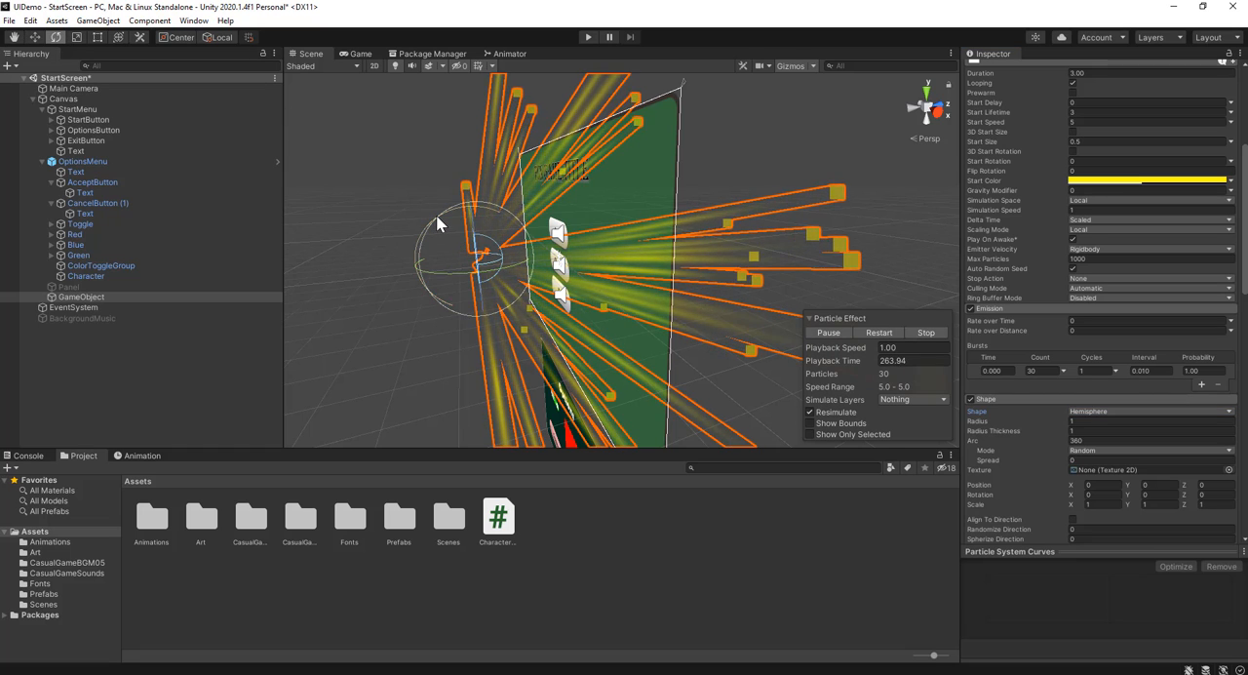
drag(436, 215, 783, 405)
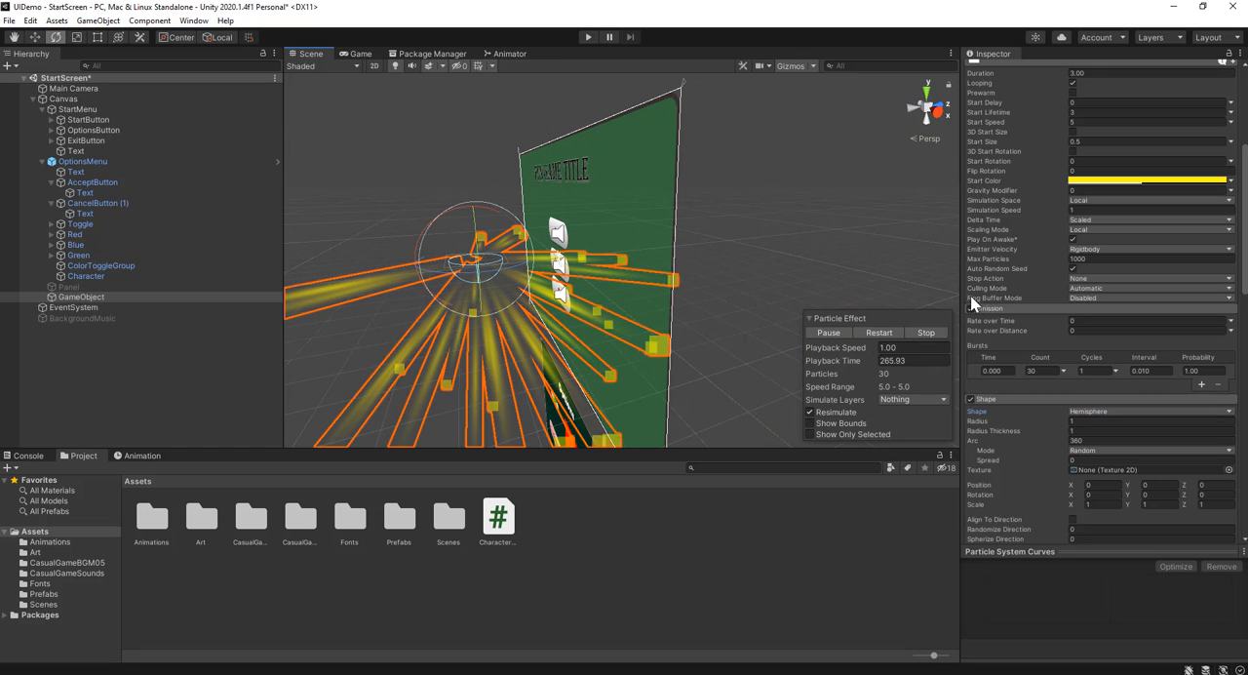
scroll(1066, 236, up, 10)
drag(443, 211, 657, 178)
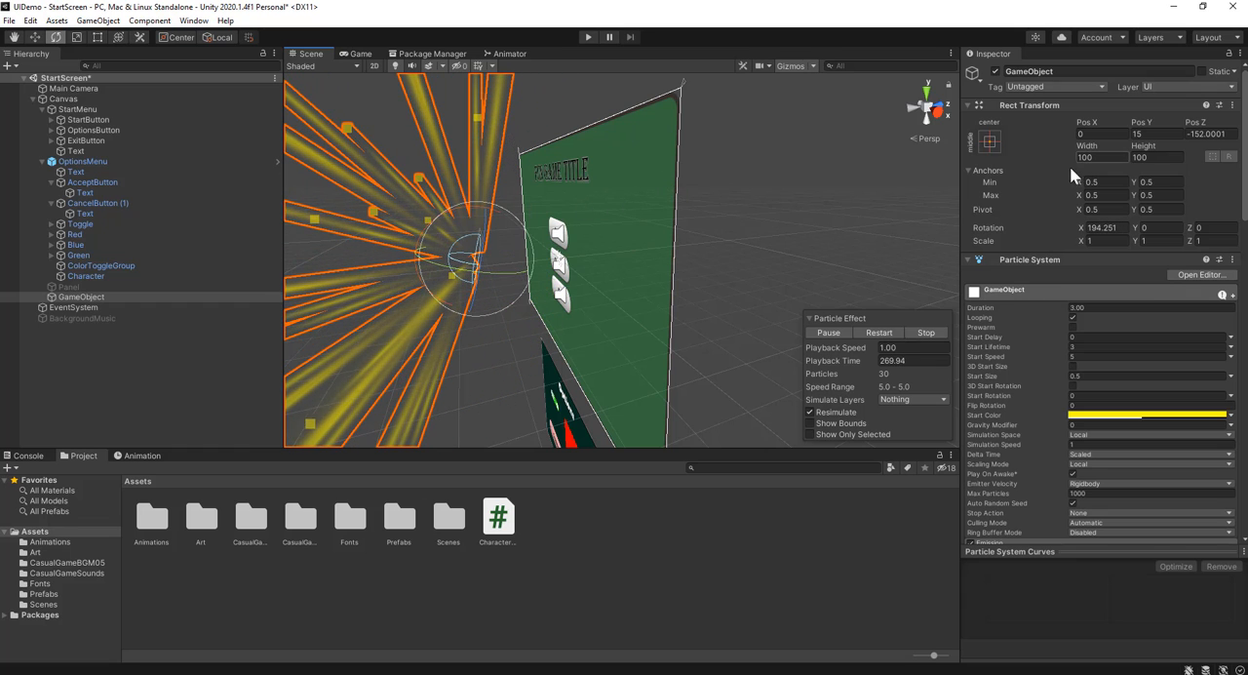
click(1111, 227)
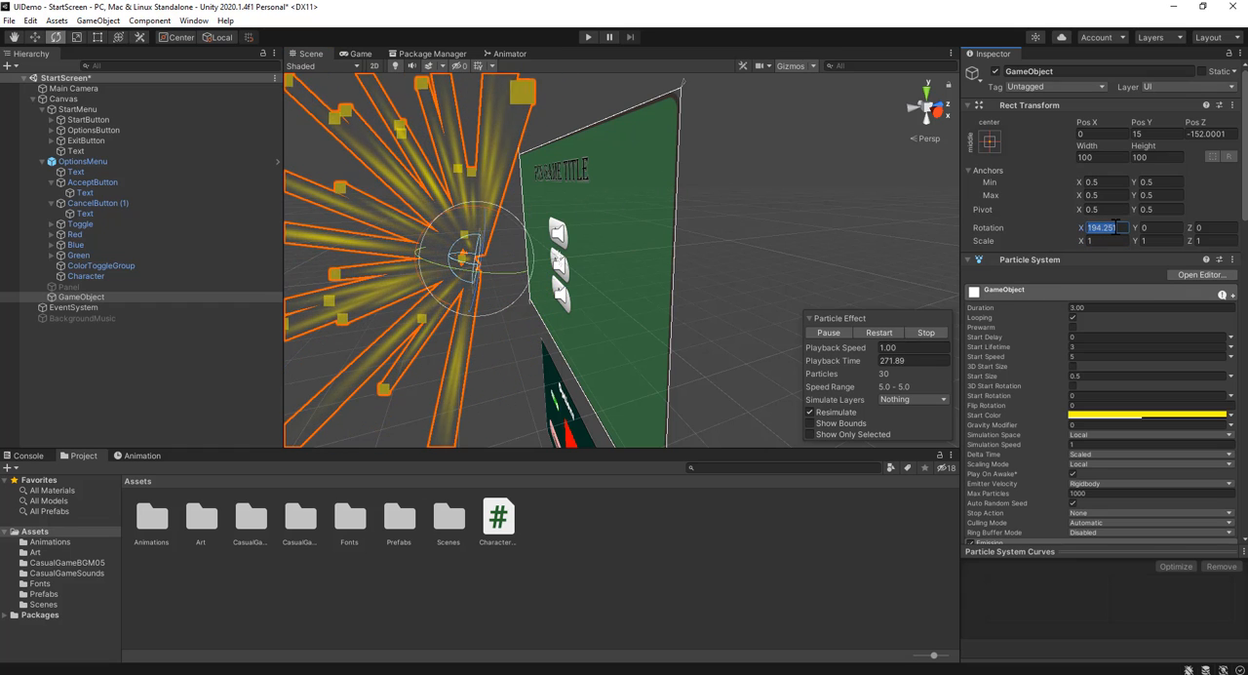
text(180)
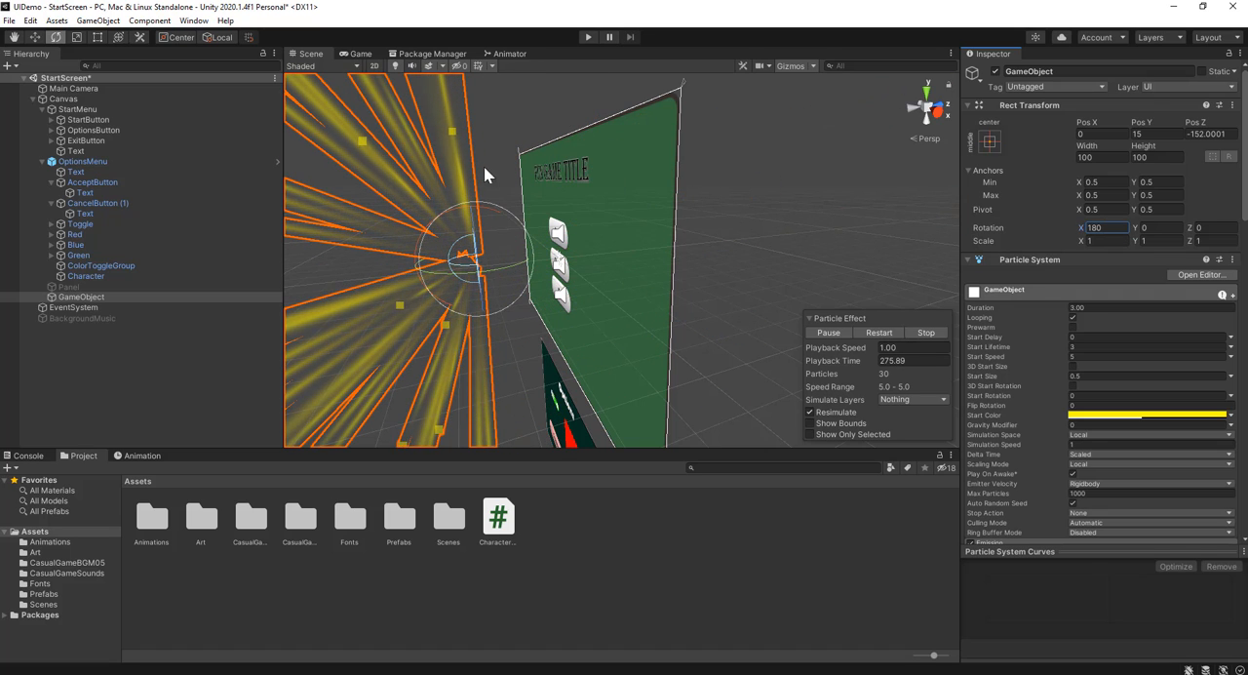
Compare the burst in the Scene and Game views, and set the particle system's Gravity Modifier to 1
click(363, 55)
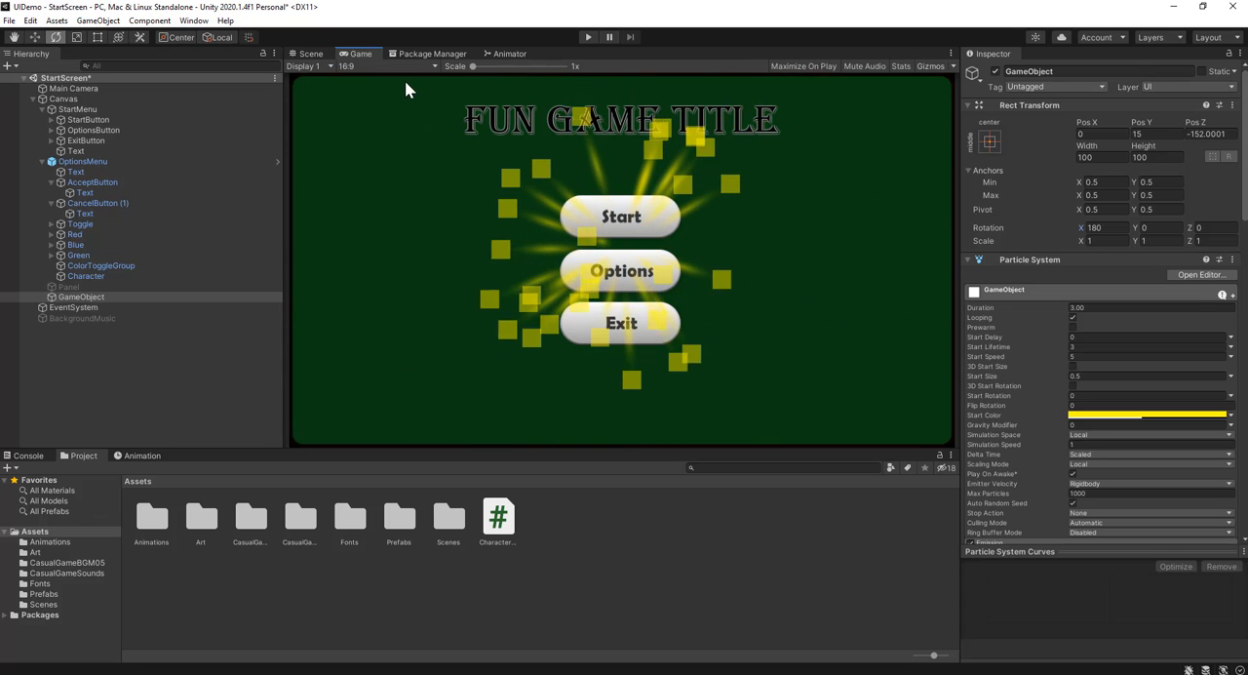
click(310, 54)
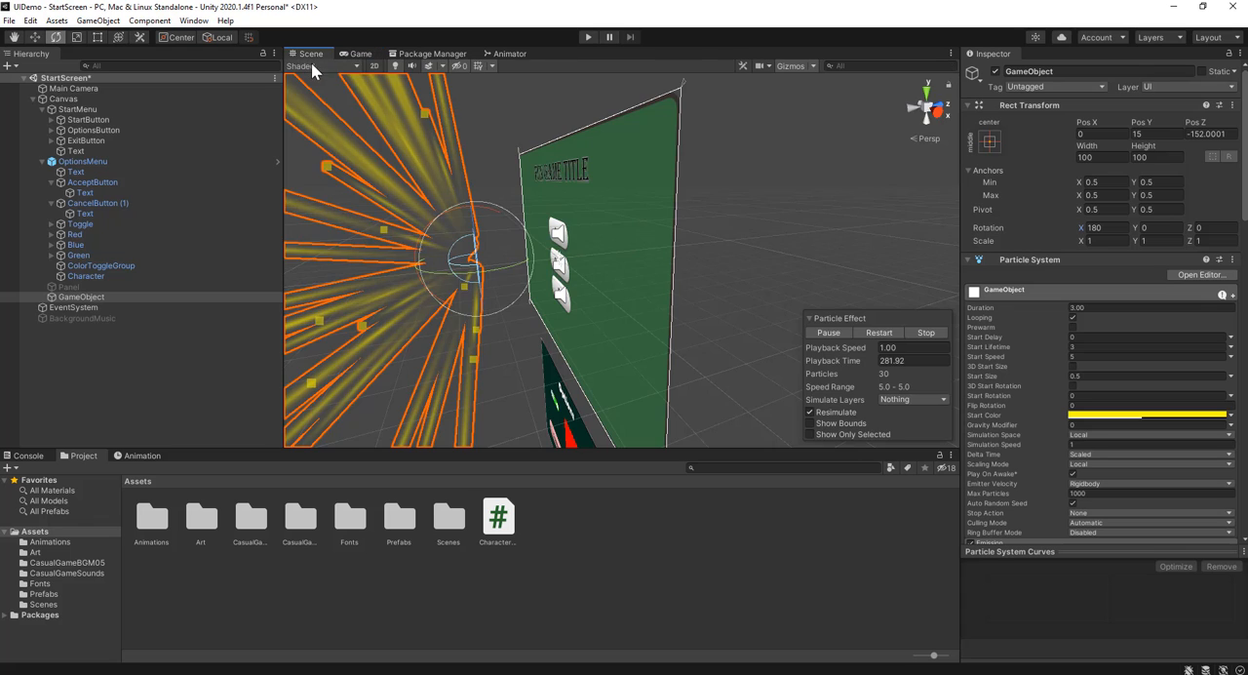
key(f)
middle_drag(564, 226, 669, 195)
right_drag(669, 194, 730, 204)
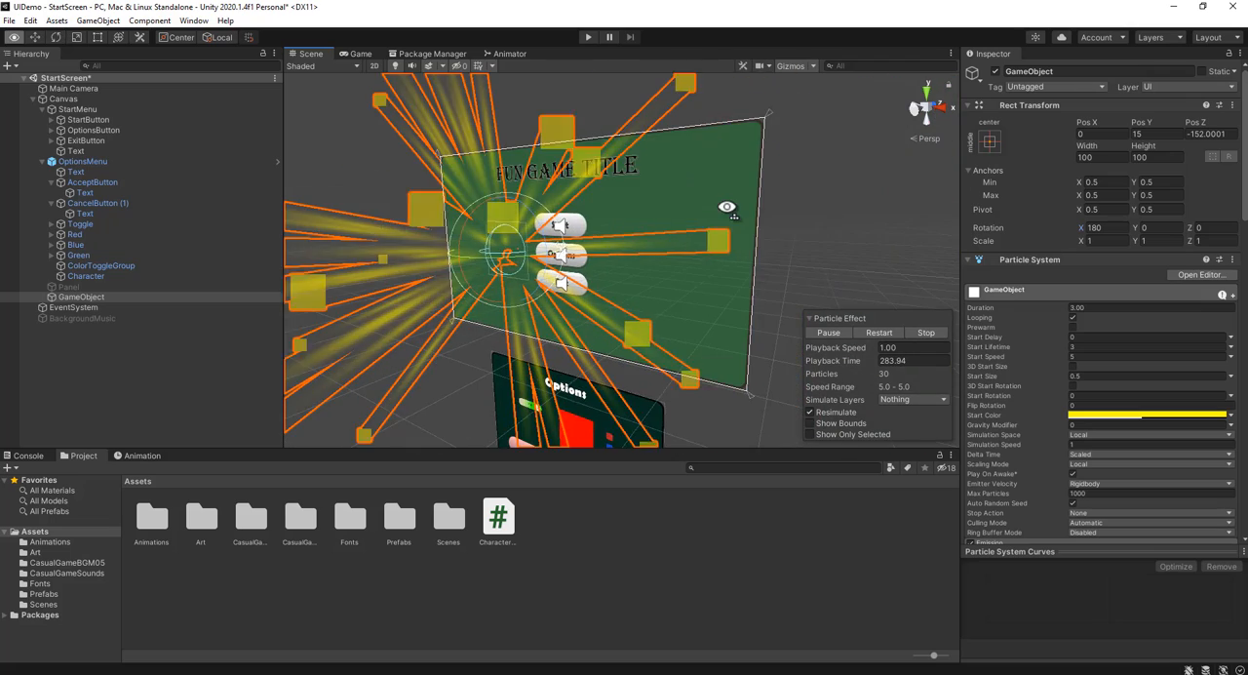
middle_drag(590, 234, 653, 237)
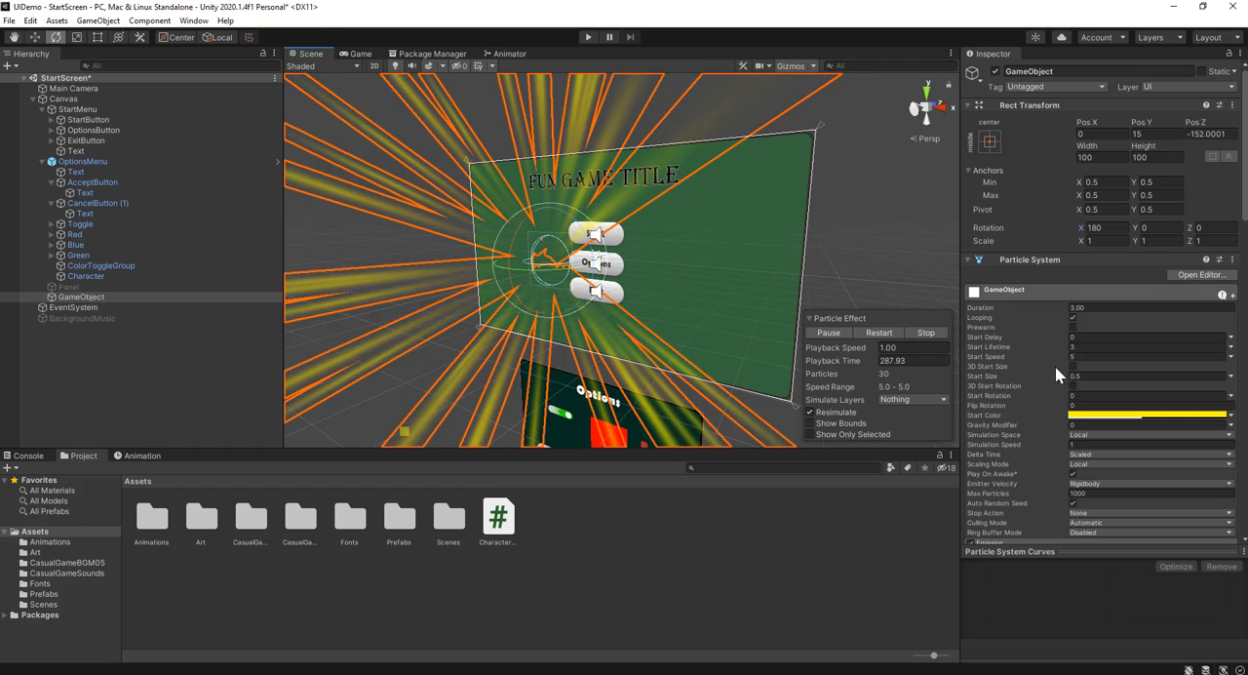
click(358, 55)
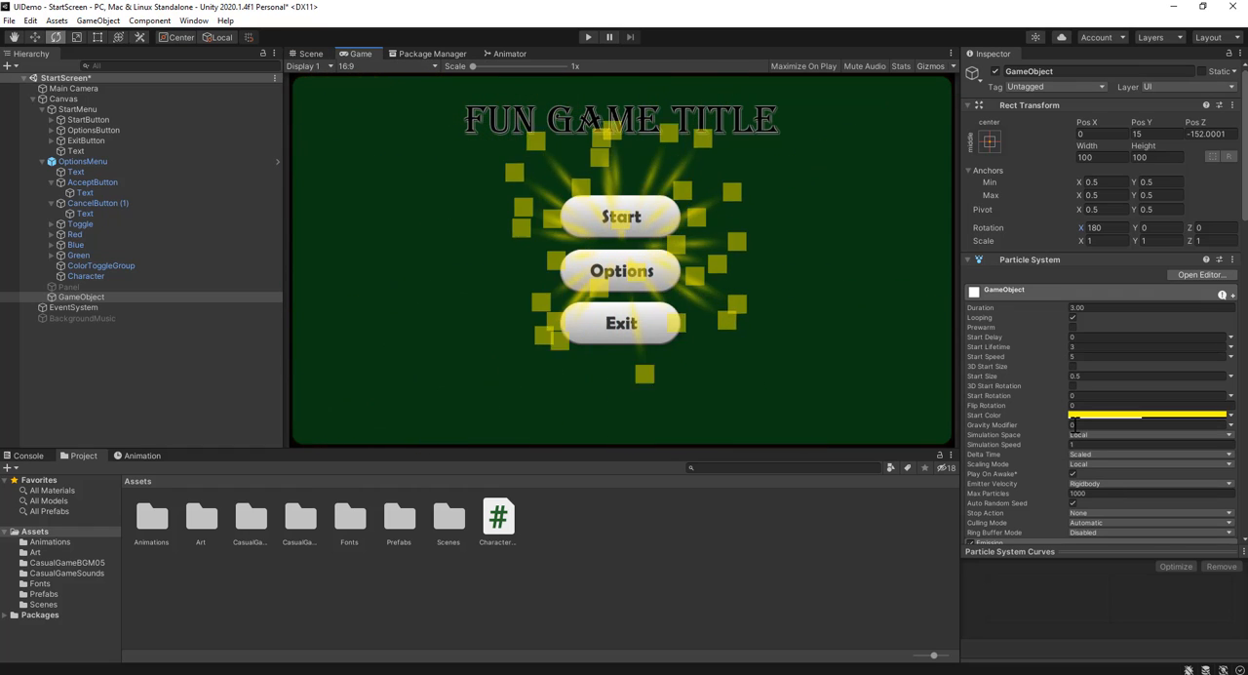
click(1102, 424)
text(1)
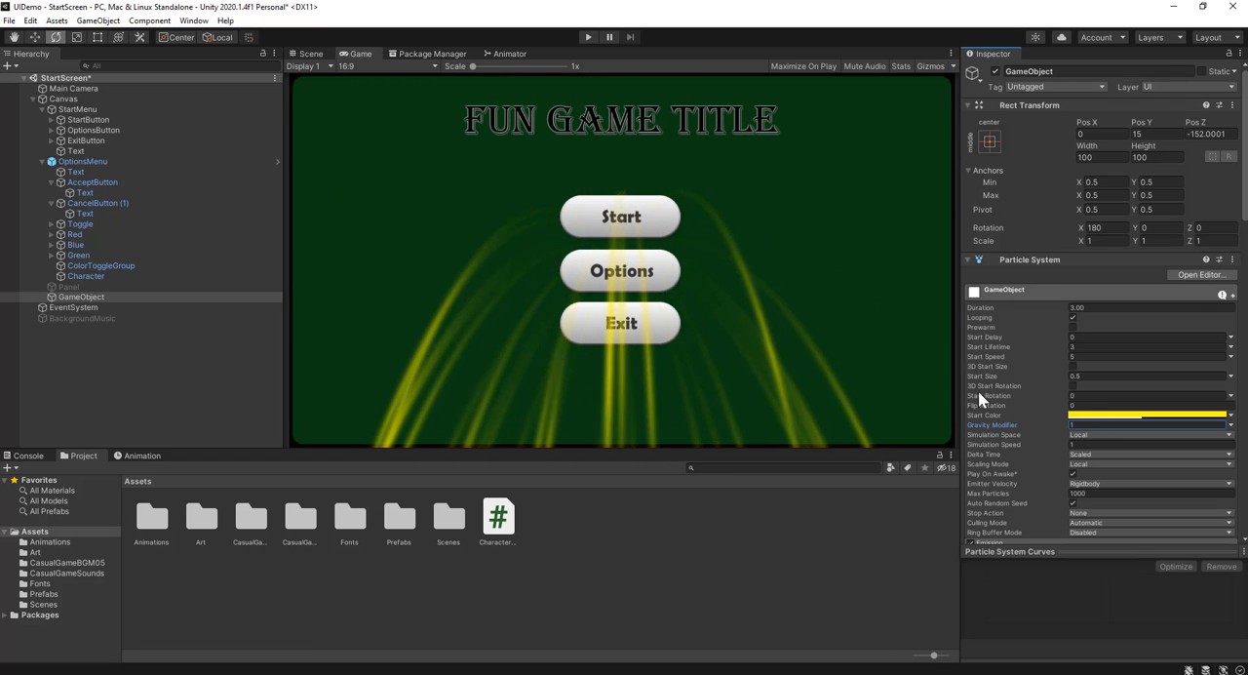
Raise the emitter to a Pos Y of 163 and set its Duration and Start Lifetime to 2 and Start Speed to 8
click(310, 53)
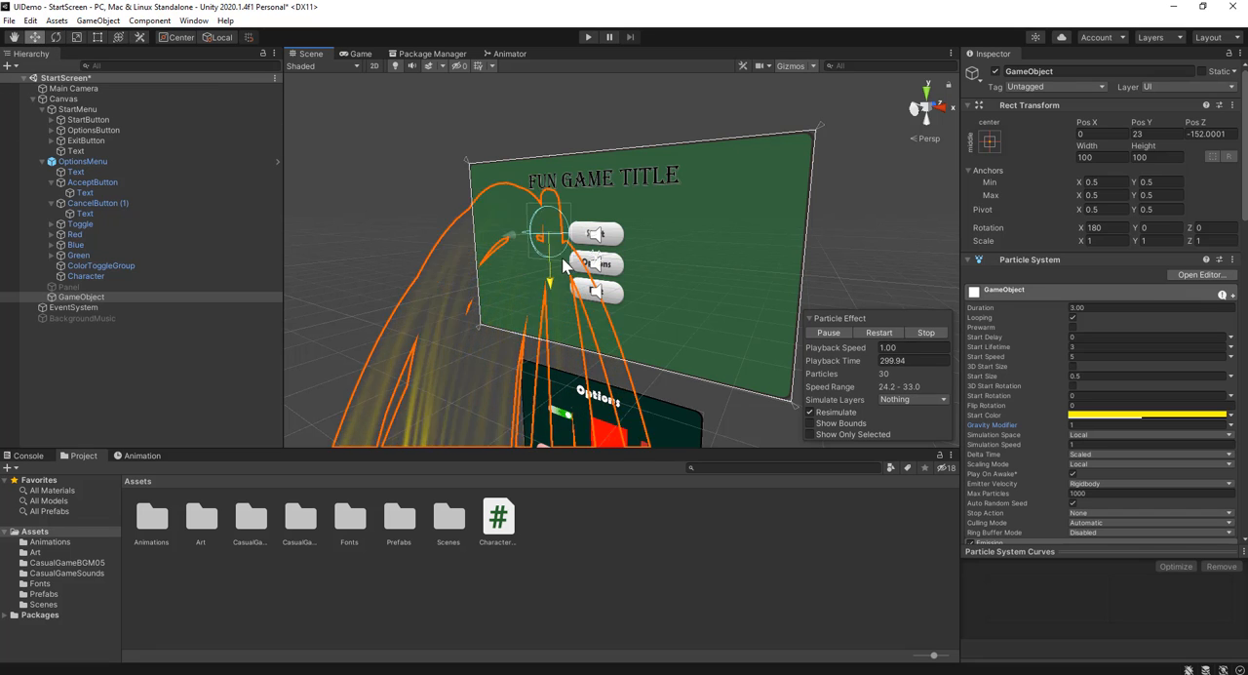
click(362, 54)
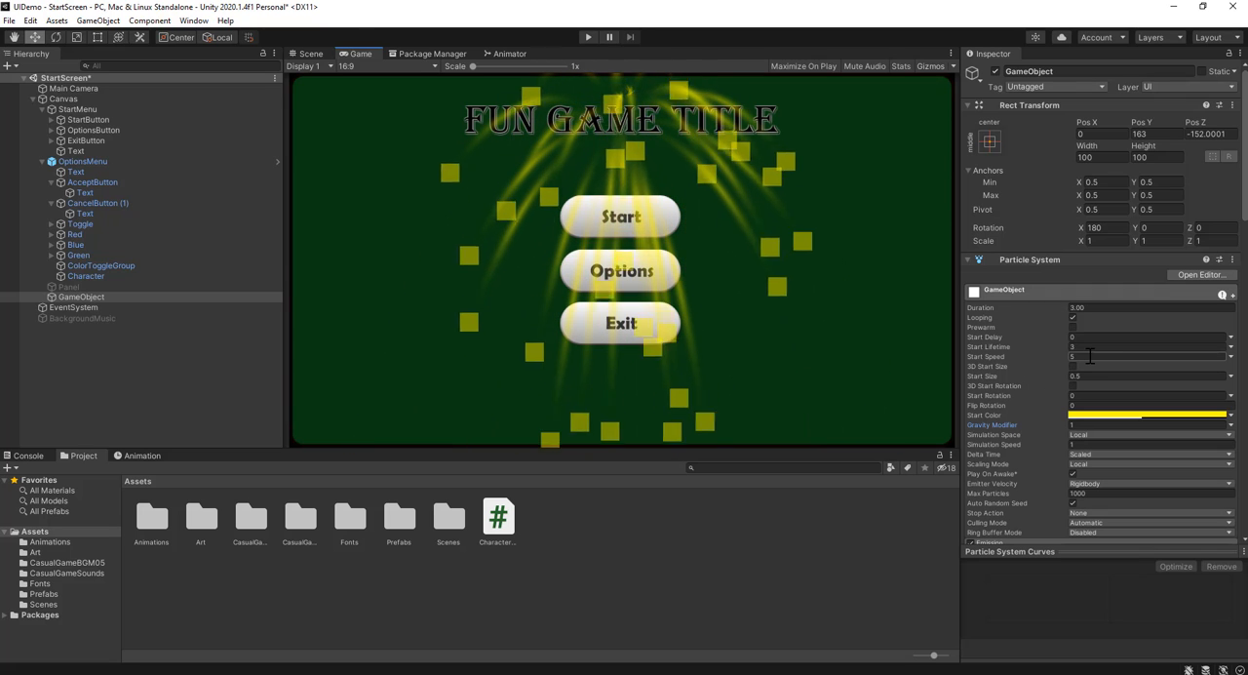
text(2)
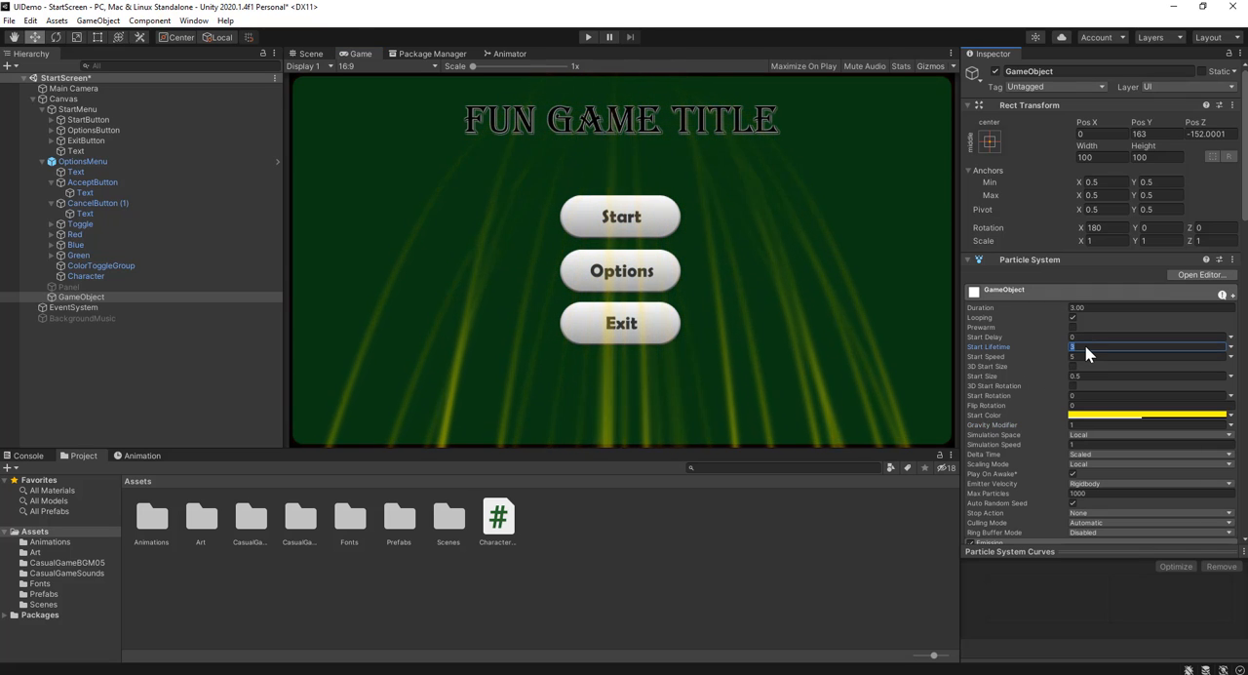
click(1094, 307)
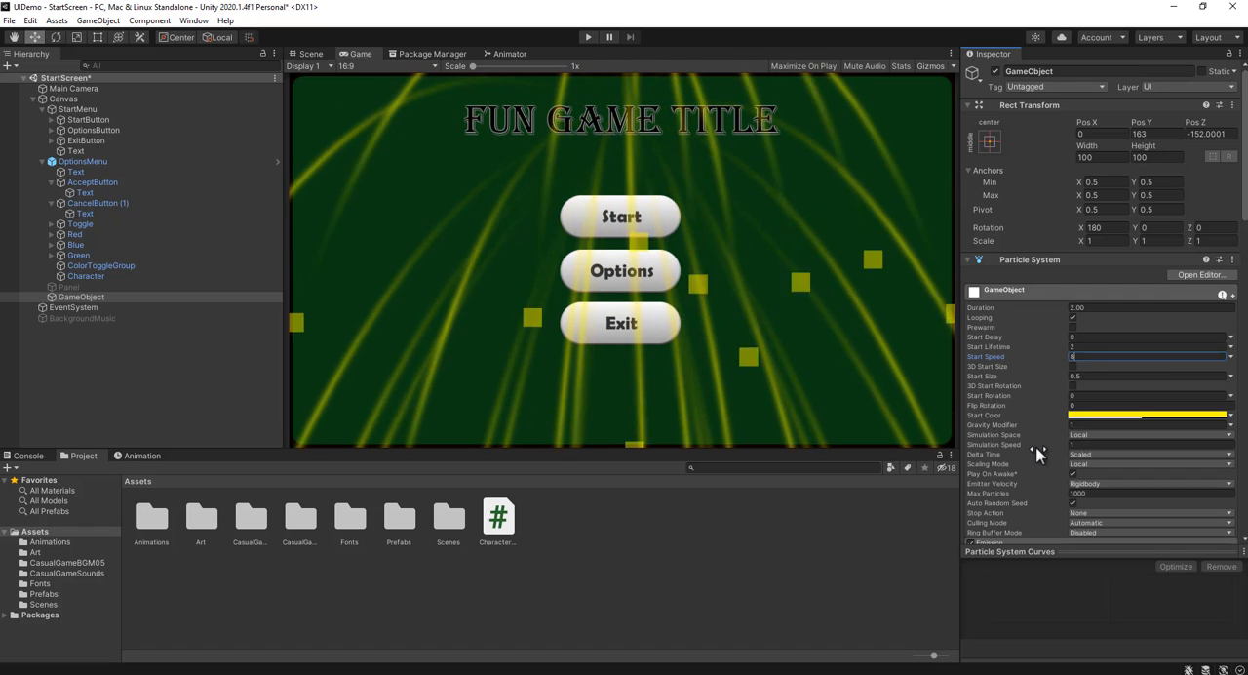
Enable the particle system's Color over Lifetime module and open its color gradient for editing
scroll(1037, 423, down, 3)
scroll(1035, 415, down, 4)
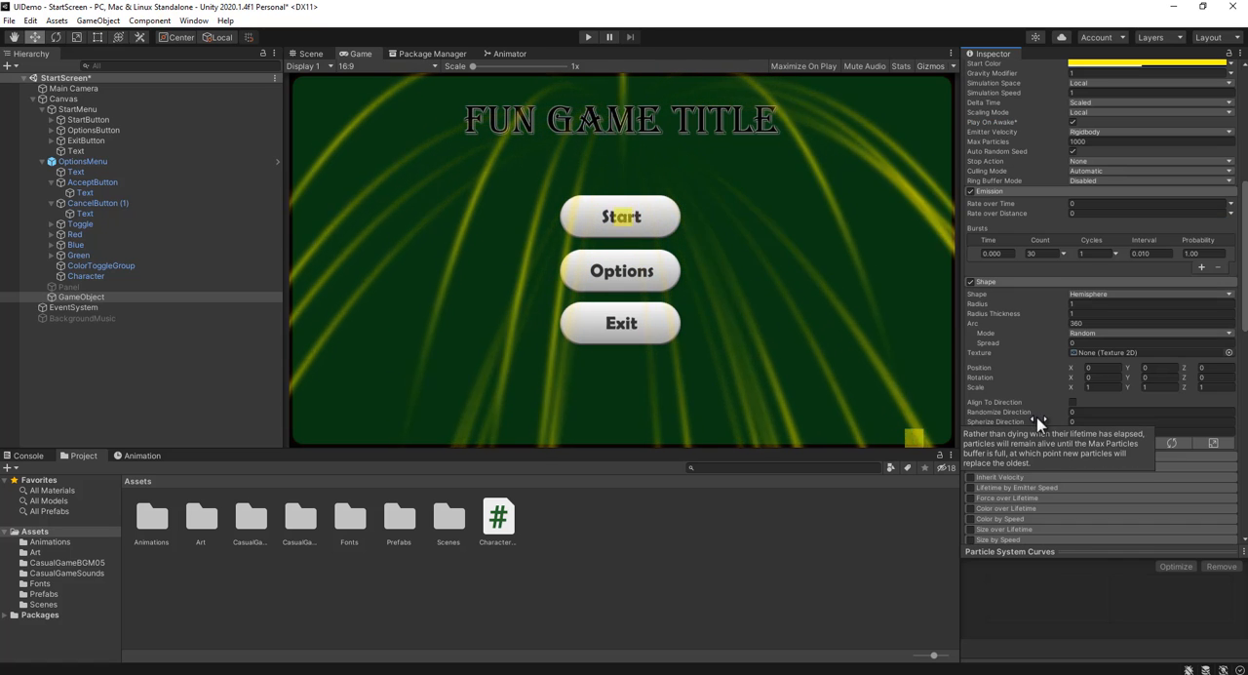
scroll(1048, 351, down, 5)
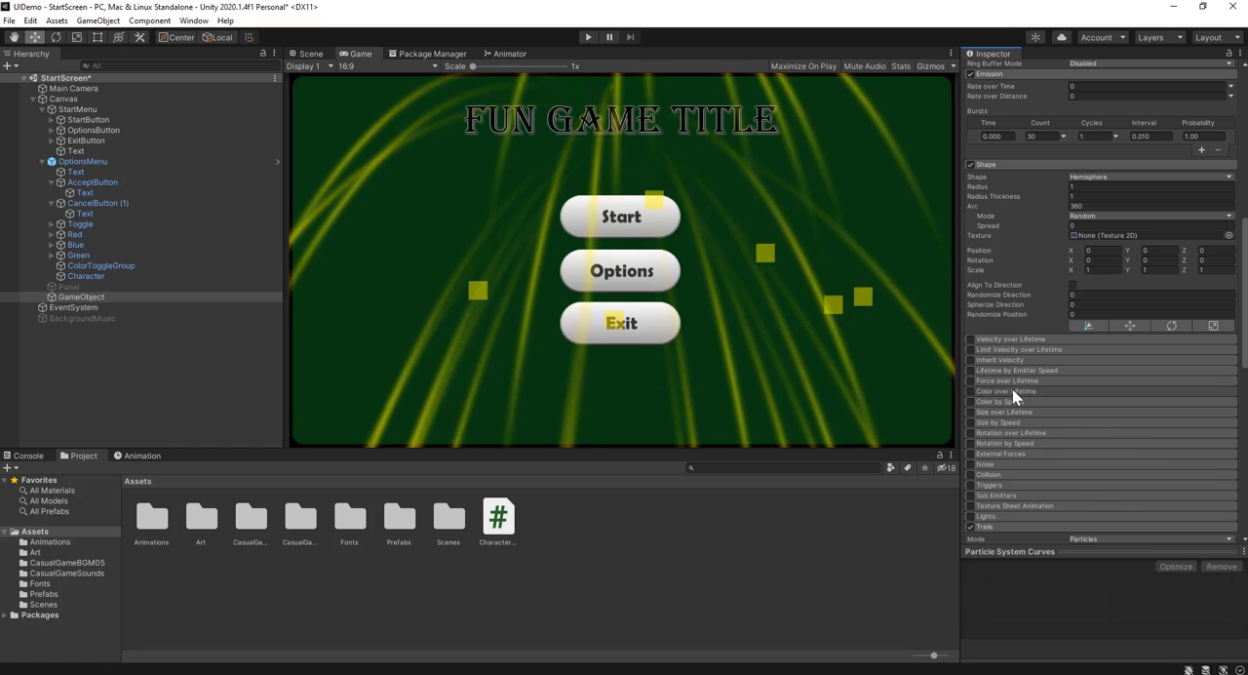
click(1012, 388)
click(970, 391)
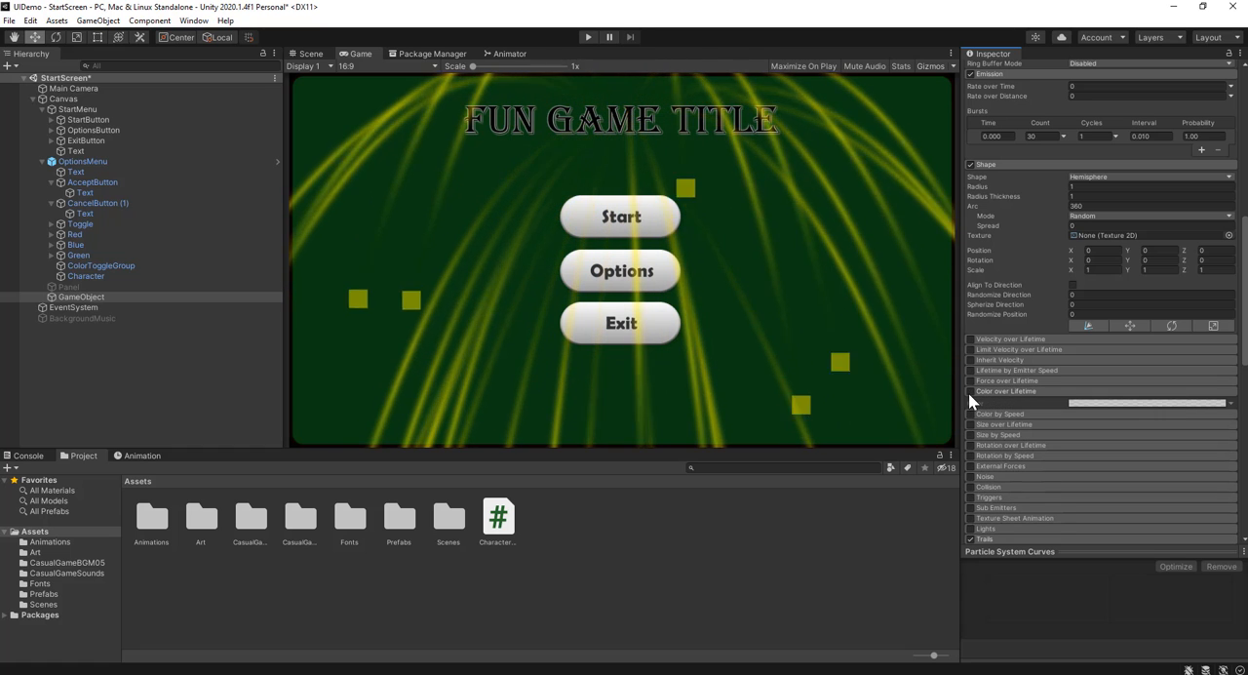
click(1133, 402)
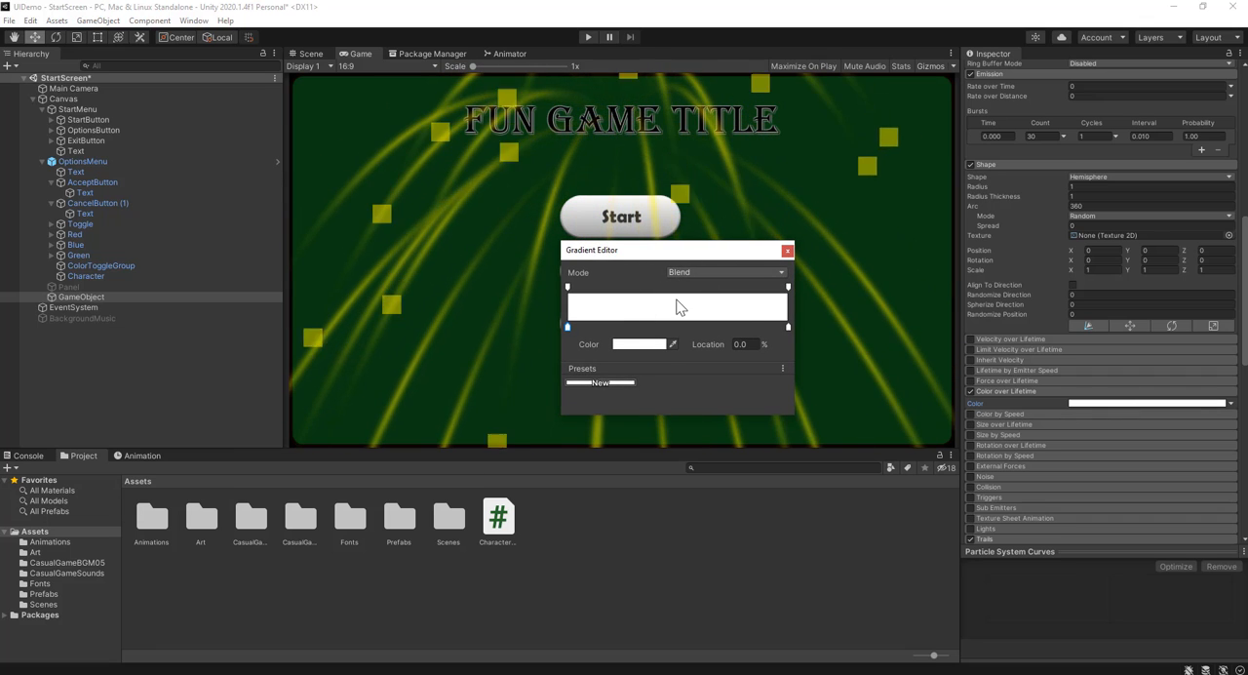
drag(669, 252, 819, 273)
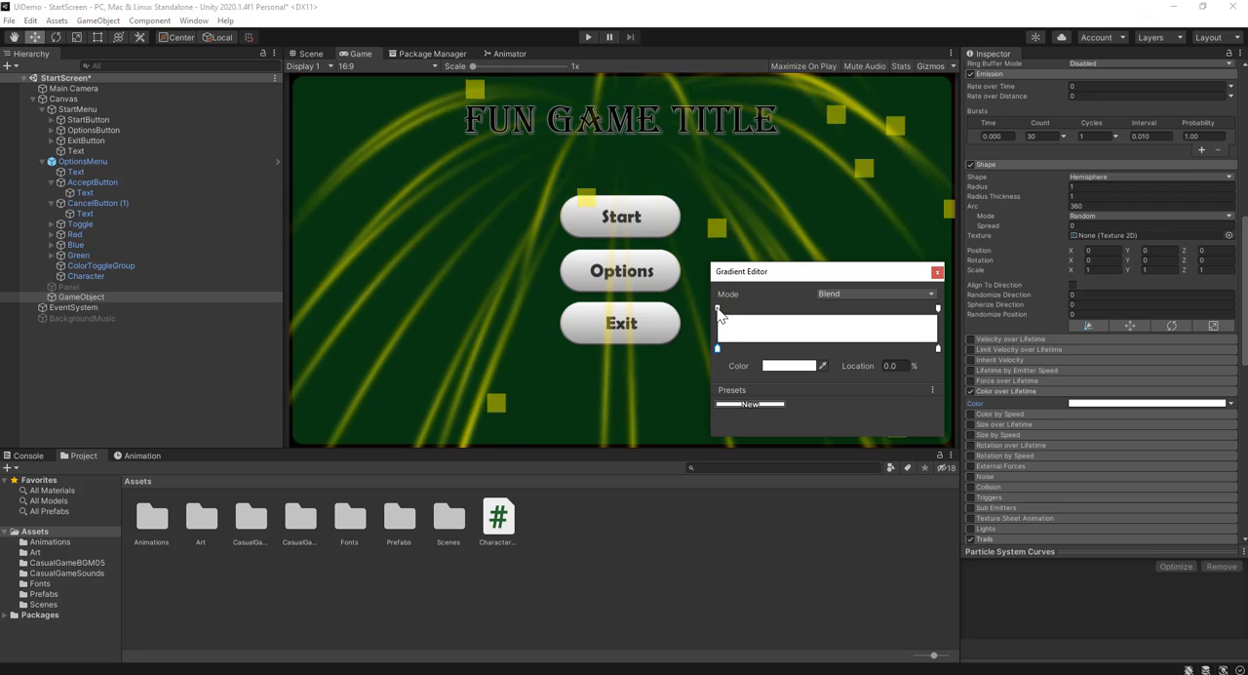
Add an alpha key with a value of 255 near the middle of the gradient, at location 50.4%
click(939, 310)
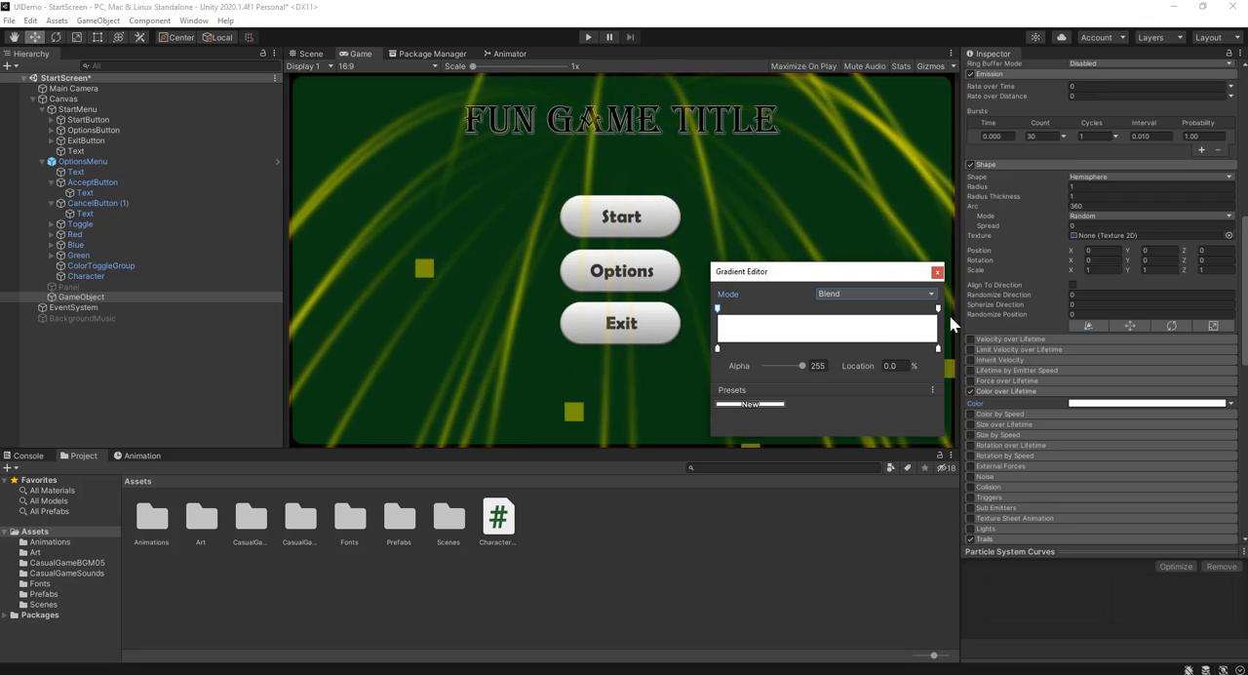
click(717, 349)
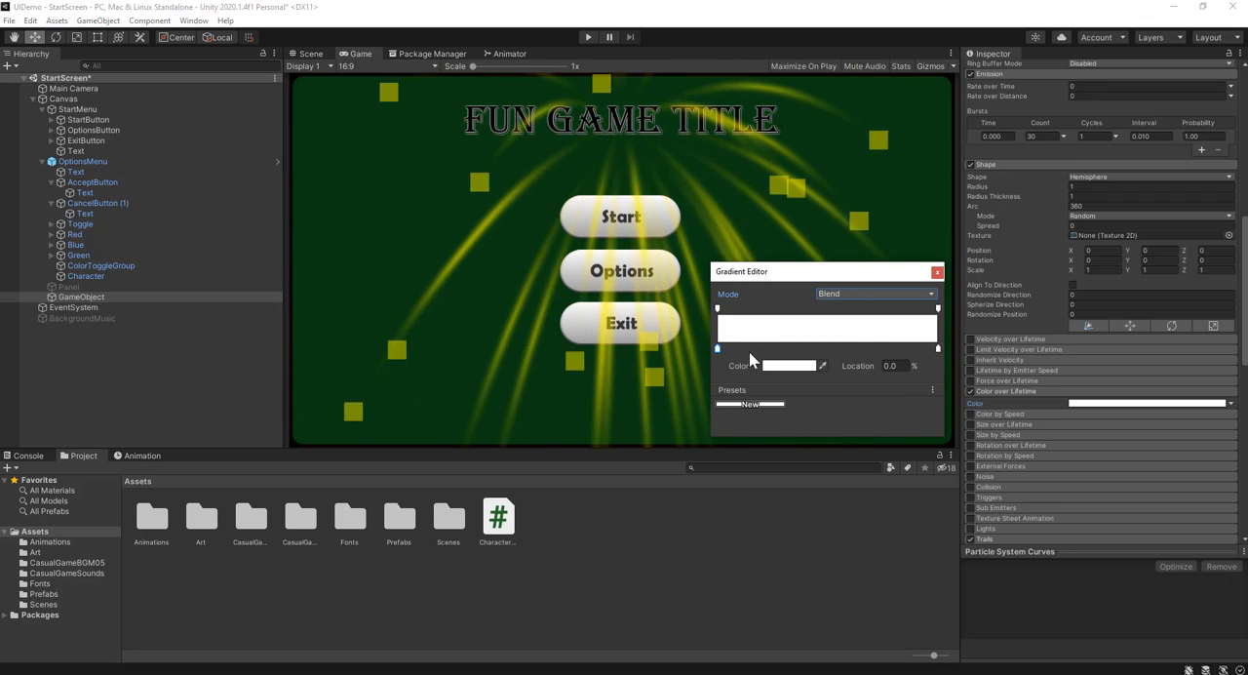
click(717, 309)
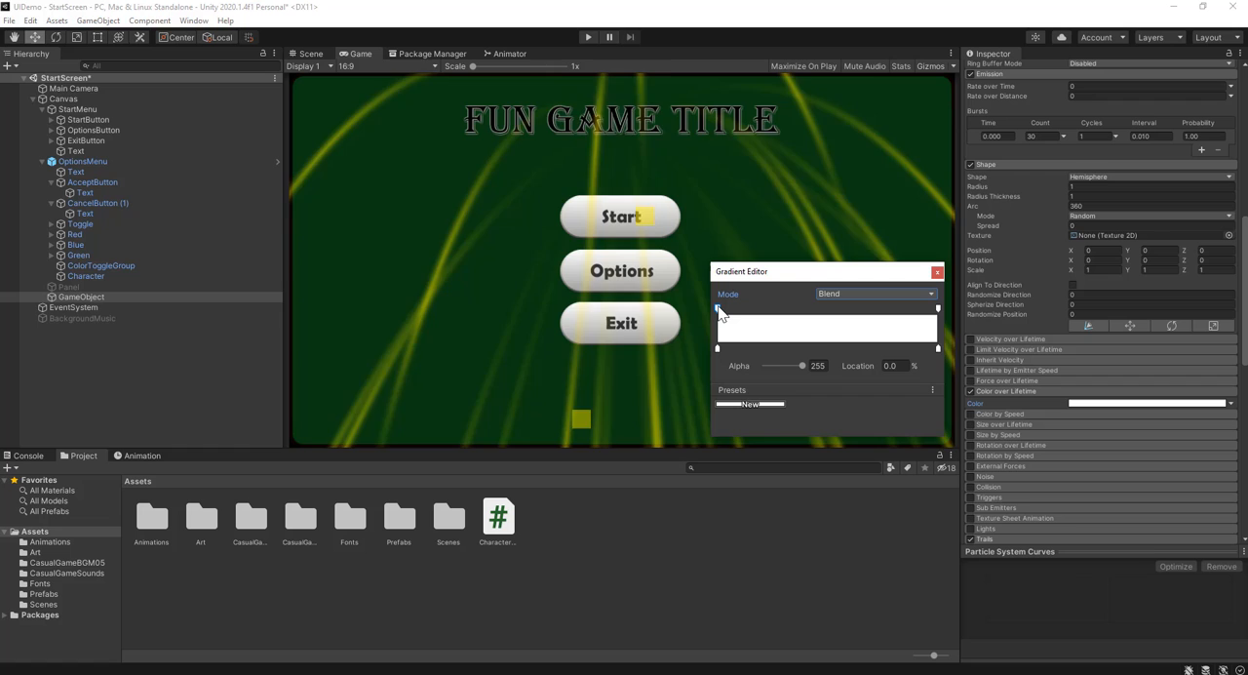
click(829, 309)
drag(825, 311, 829, 312)
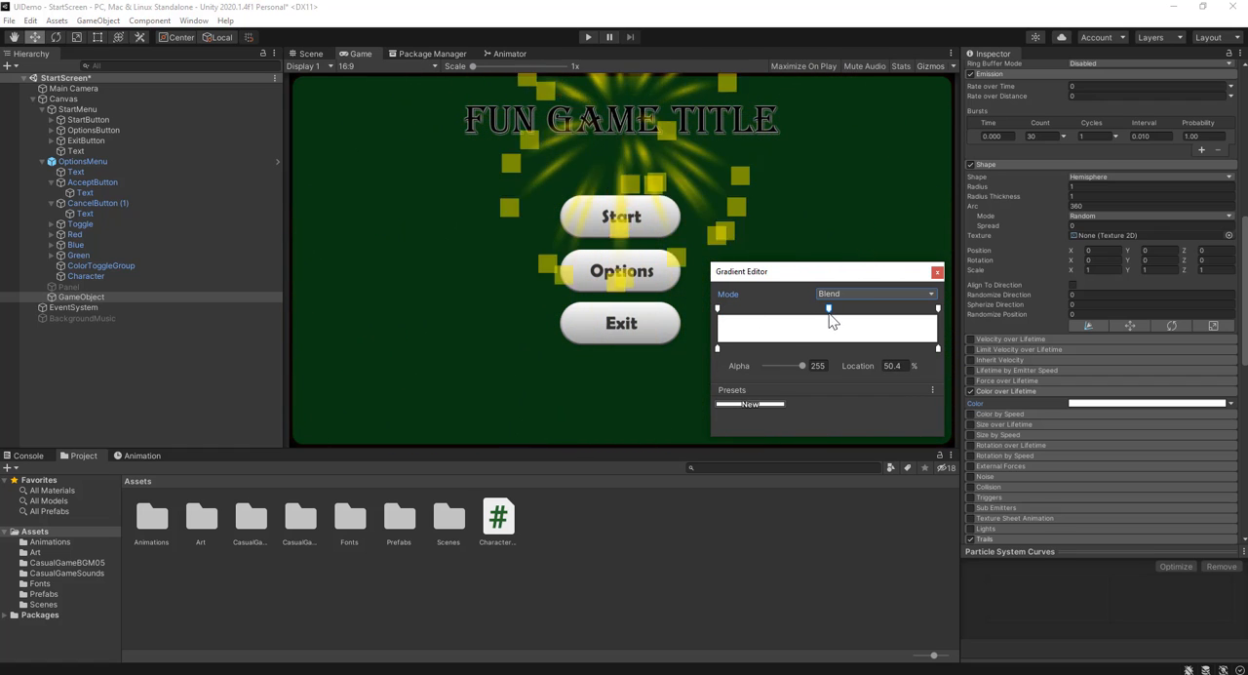
Make the gradient's start key transparent, set its end key's alpha to 0, and close the gradient editor
click(718, 309)
drag(791, 367, 747, 370)
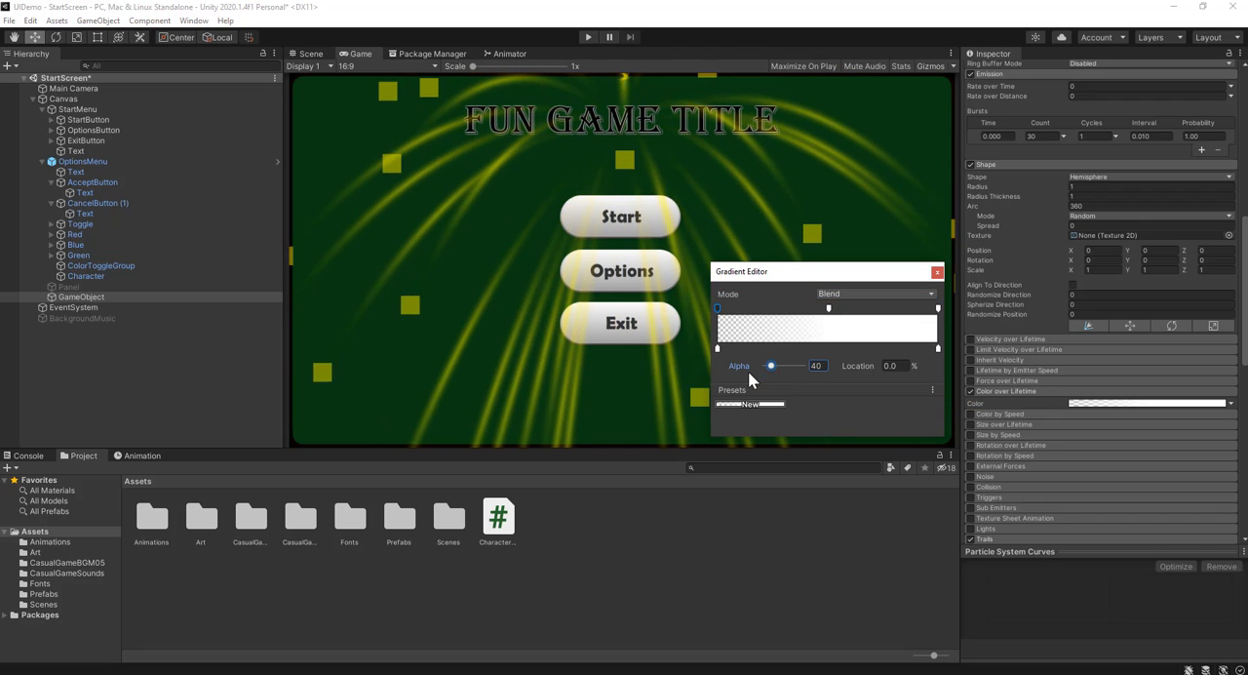
click(938, 309)
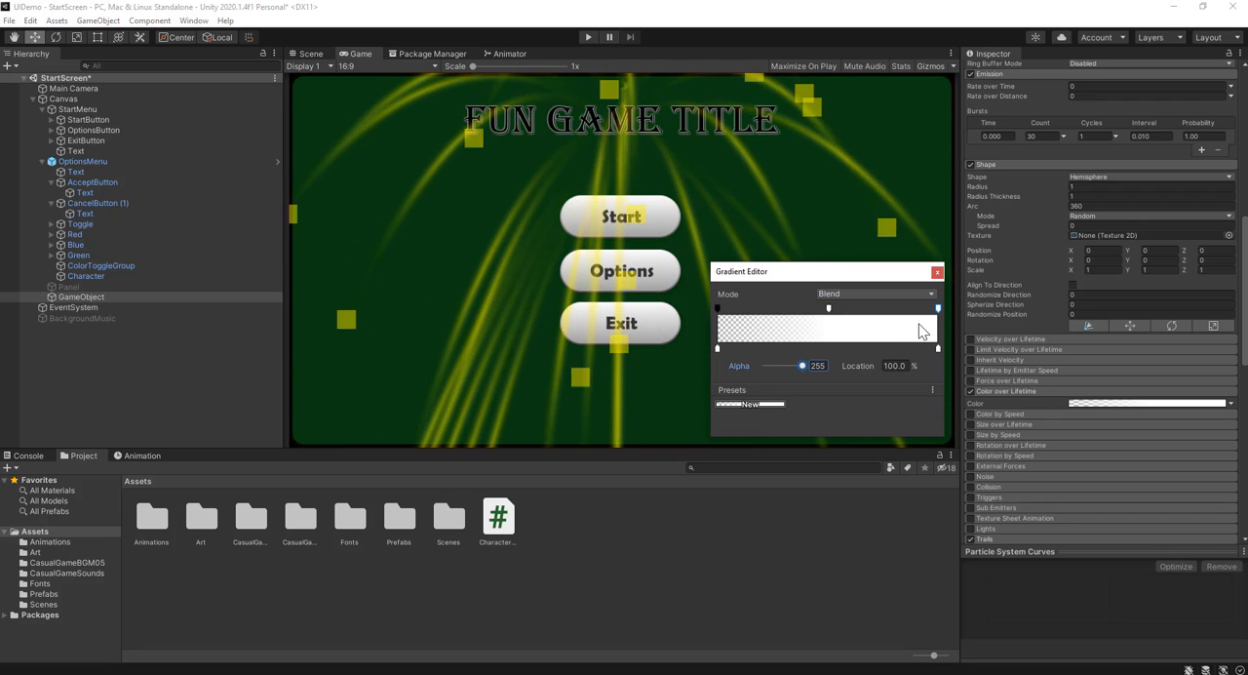
drag(791, 366, 738, 373)
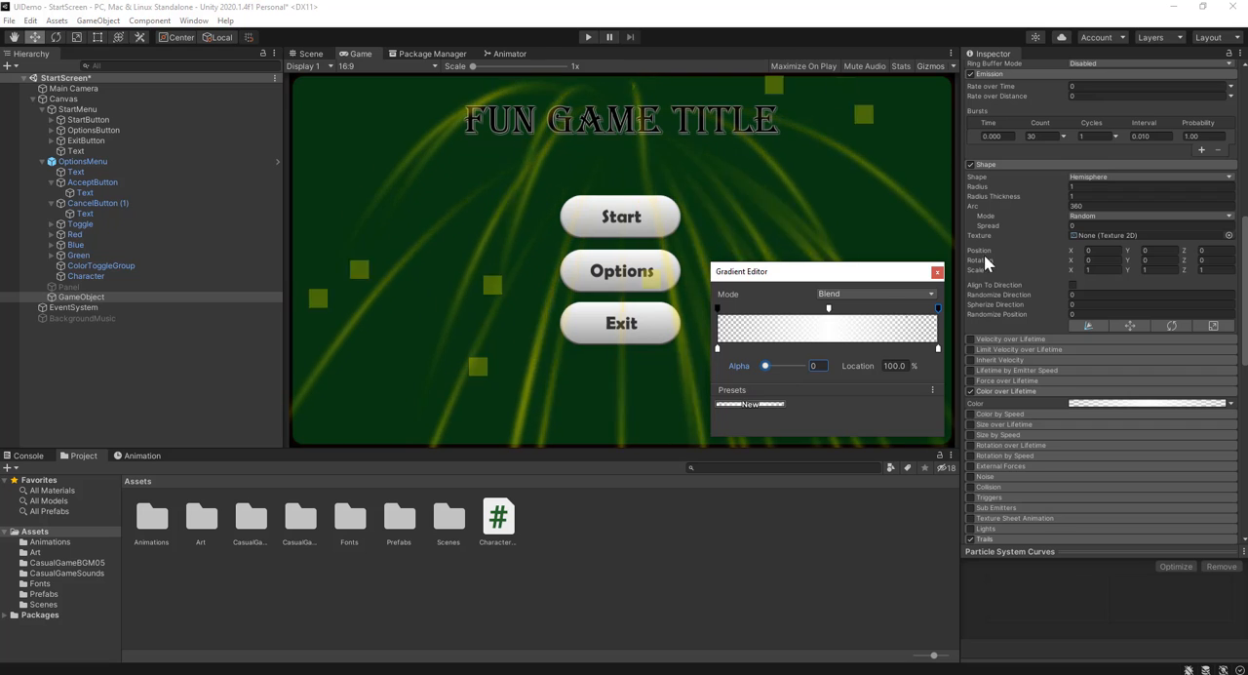
click(935, 273)
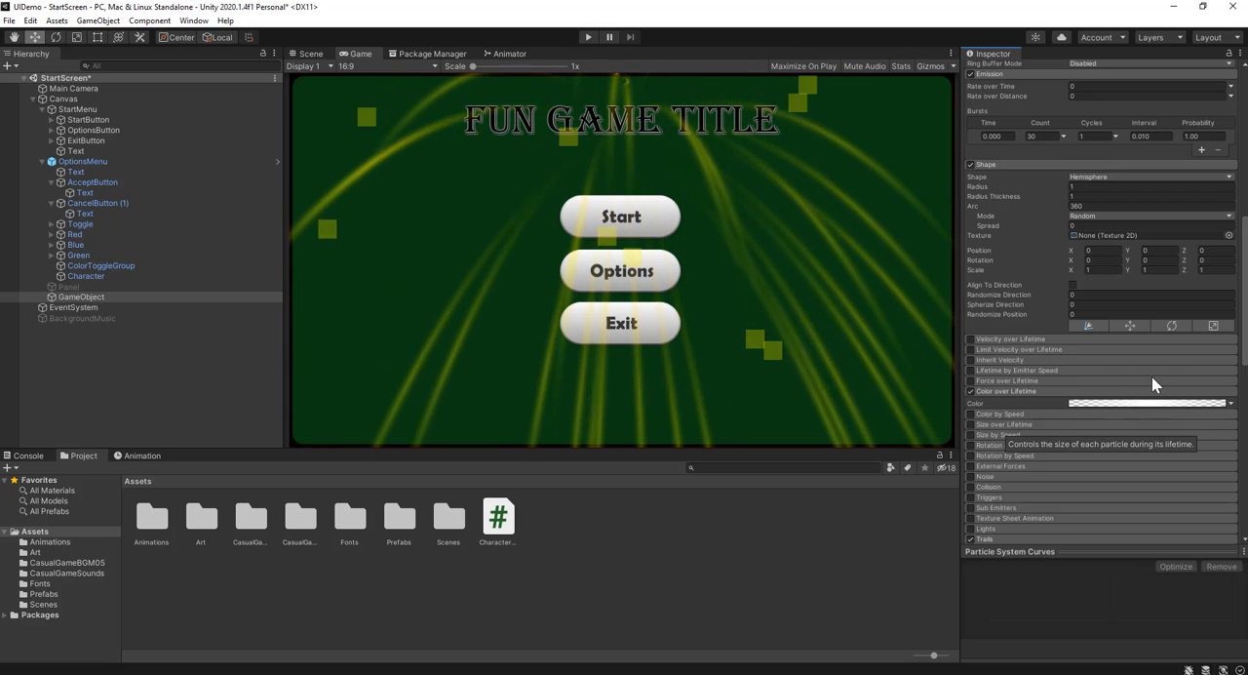
Turn off Looping for the particle system
scroll(1082, 254, up, 10)
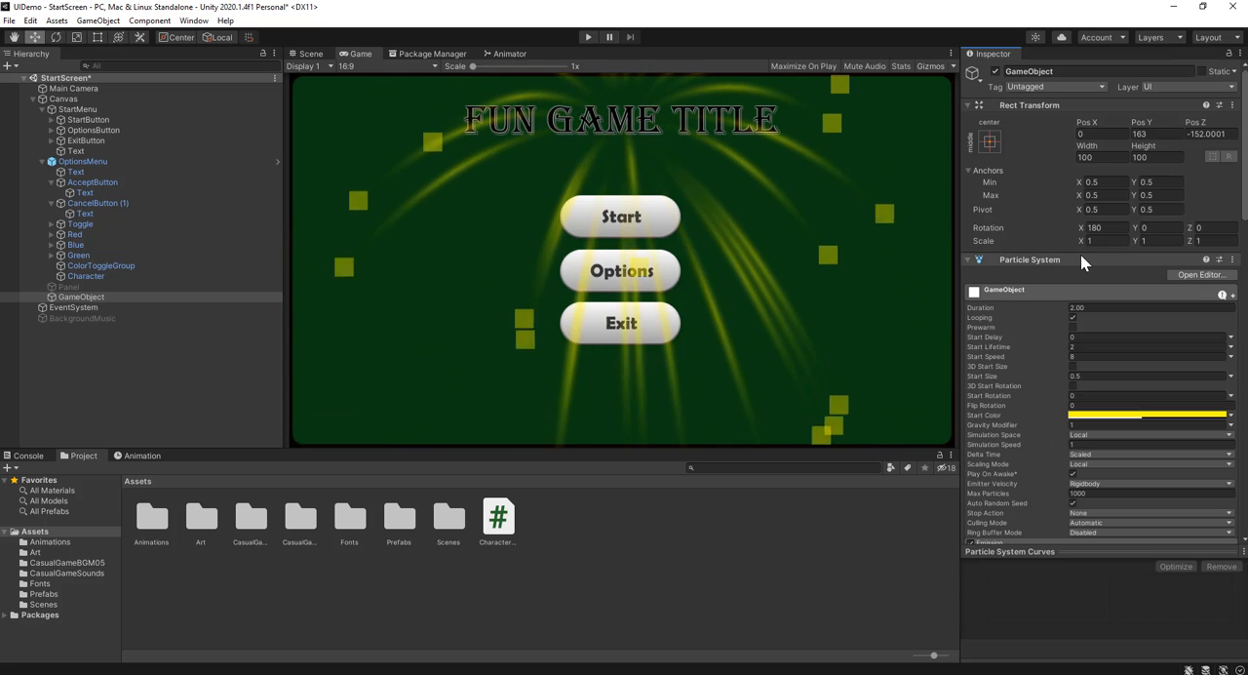
click(1072, 318)
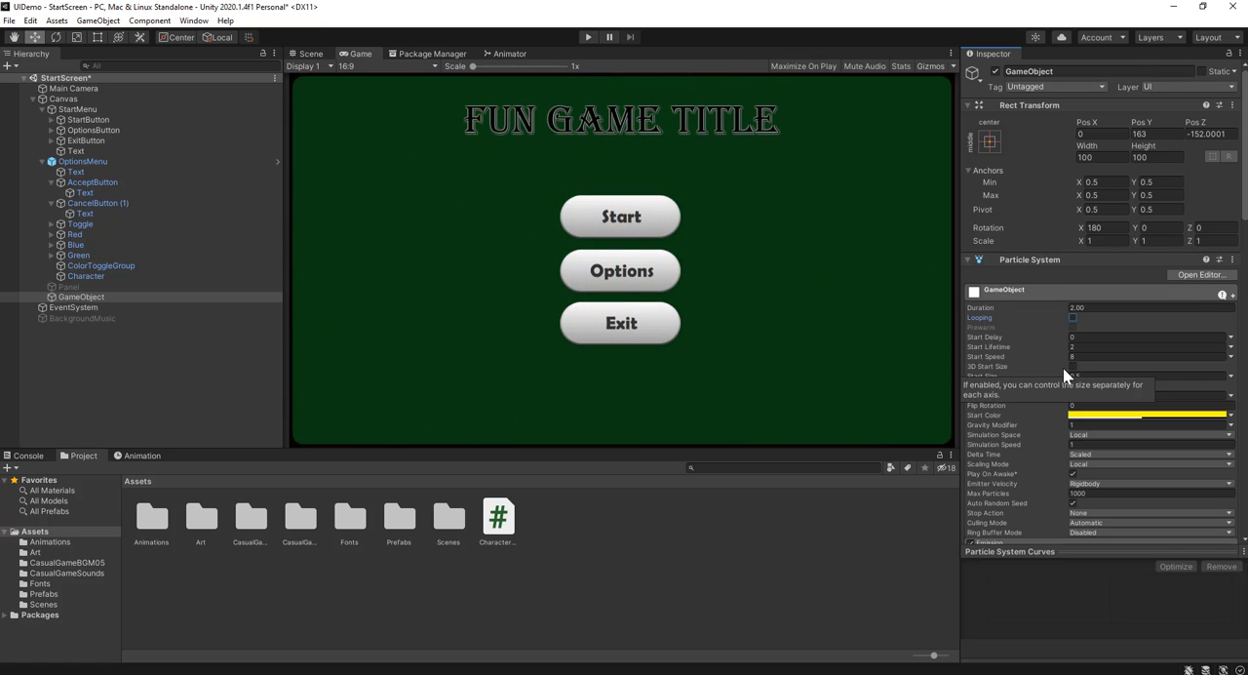
Add an Audio Source component to the particle GameObject and enlarge the Inspector's space to show its settings
scroll(1064, 373, down, 10)
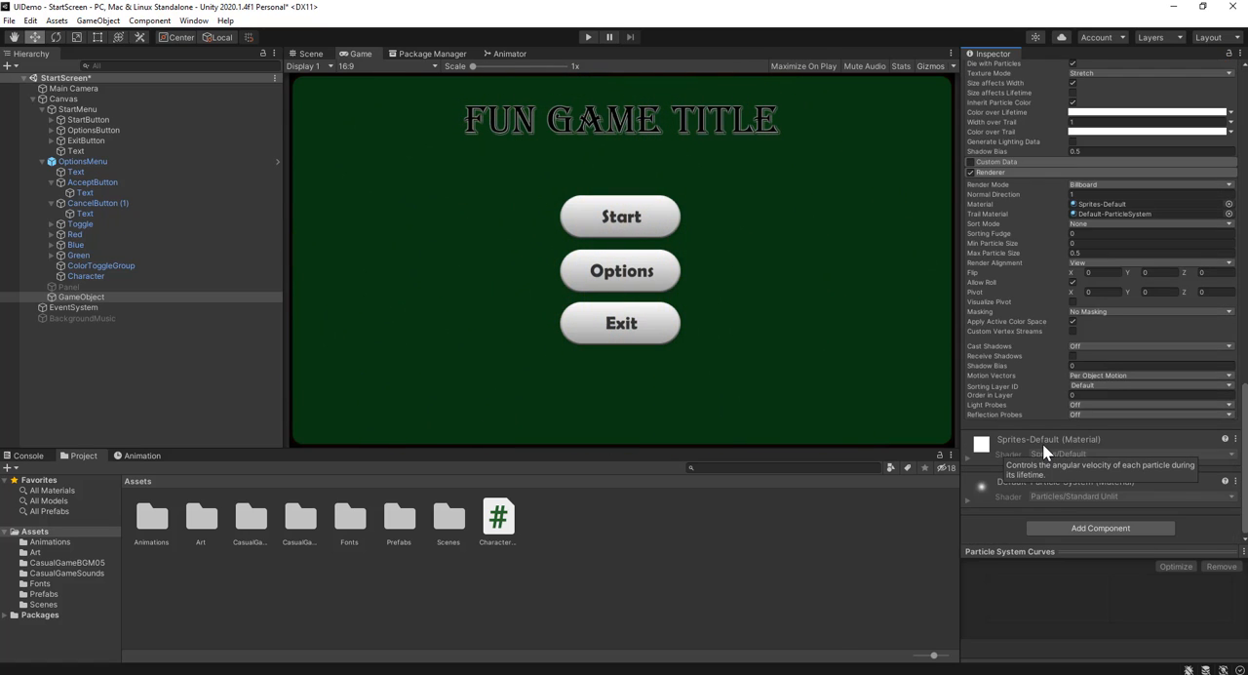
click(1094, 528)
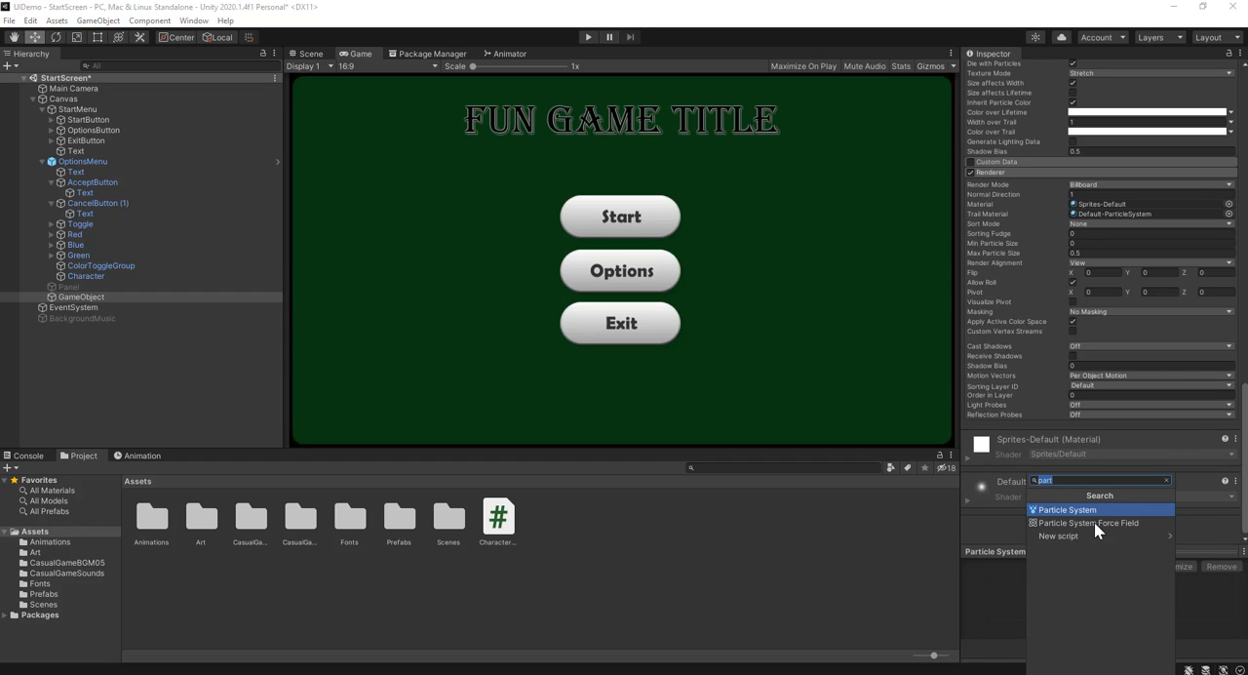
text(audio)
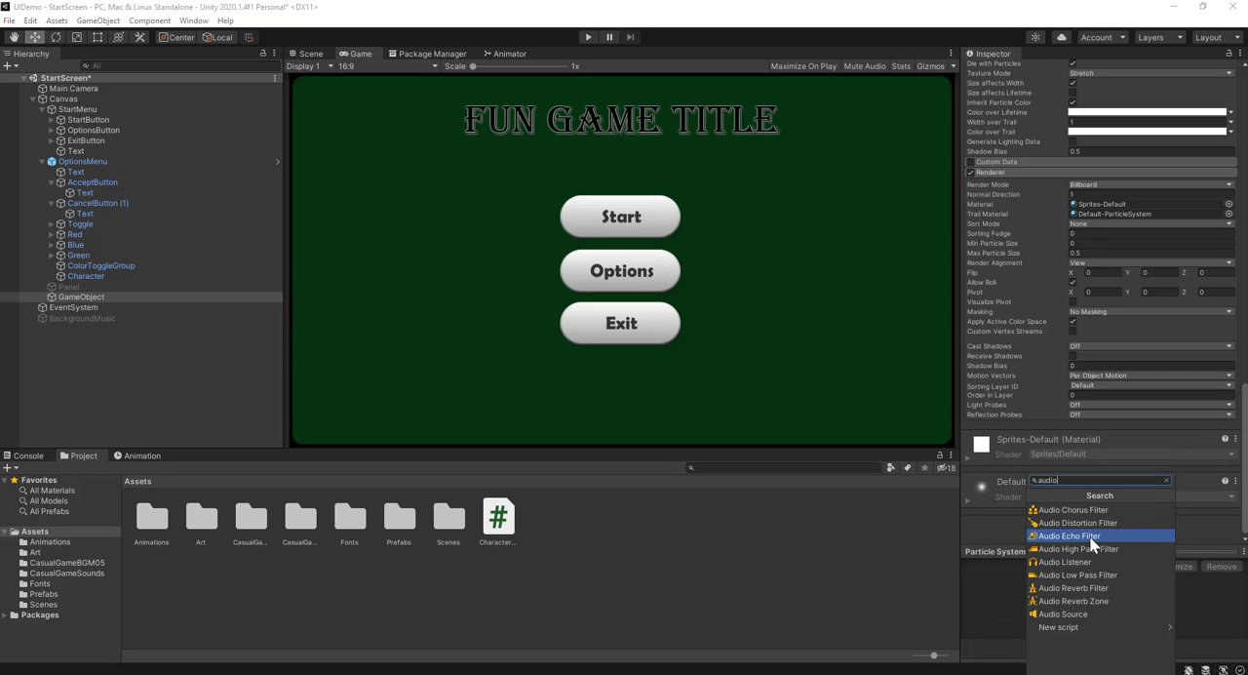
click(1097, 614)
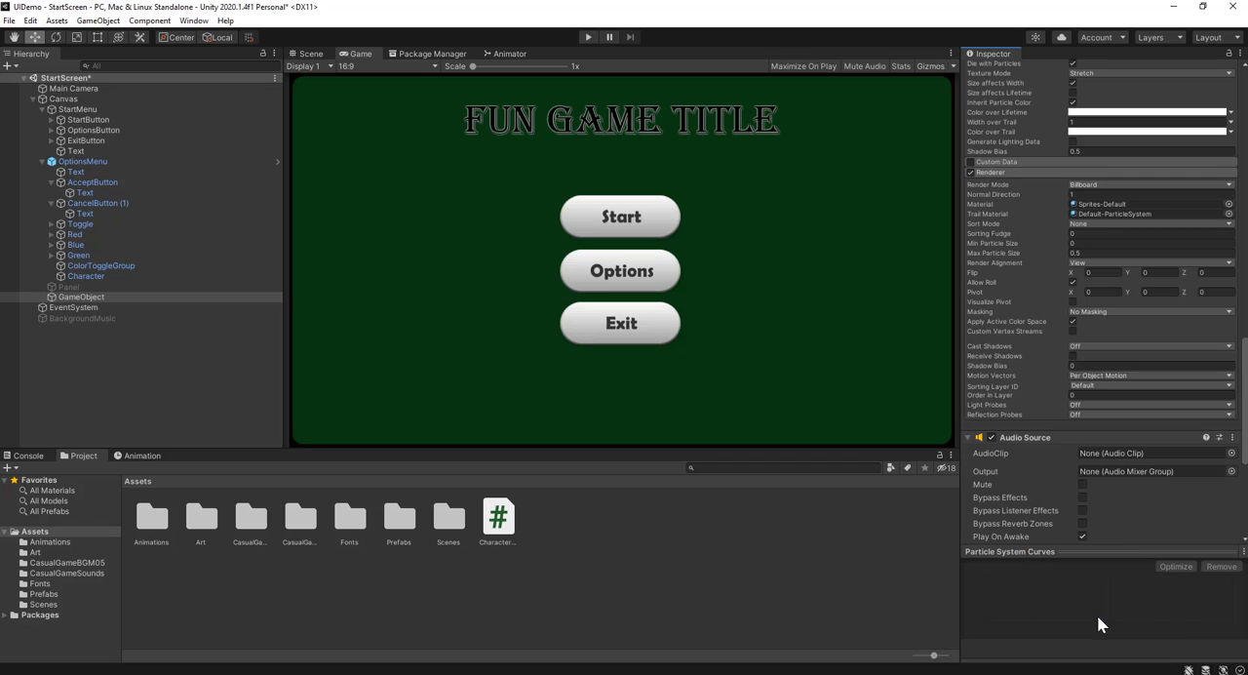
drag(1090, 551, 1094, 639)
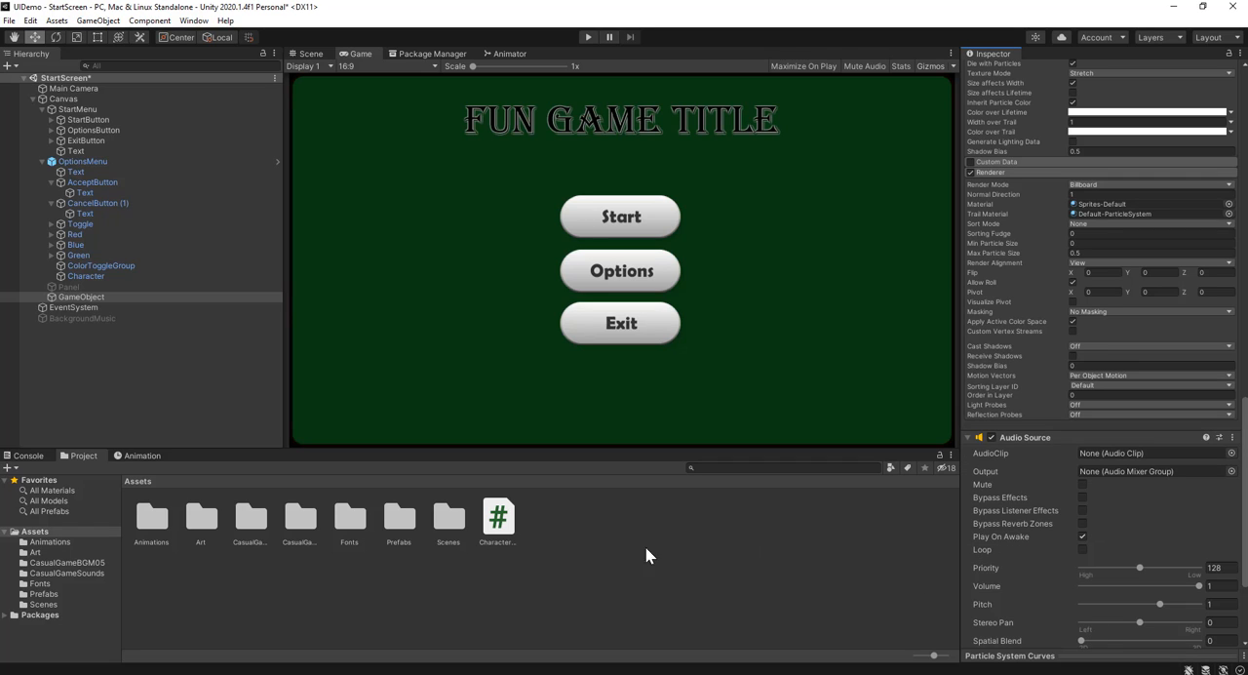
Open the CasualGameSounds folder and preview the DM-CGS-28 audio clip
click(259, 527)
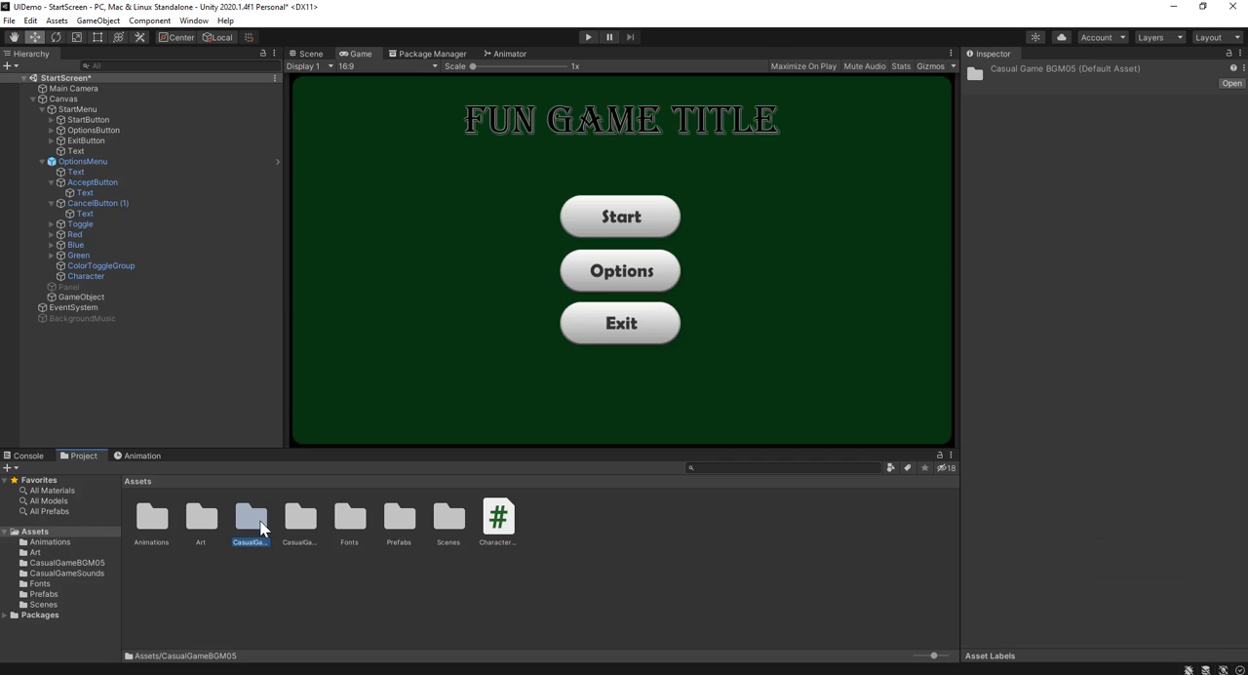
click(301, 524)
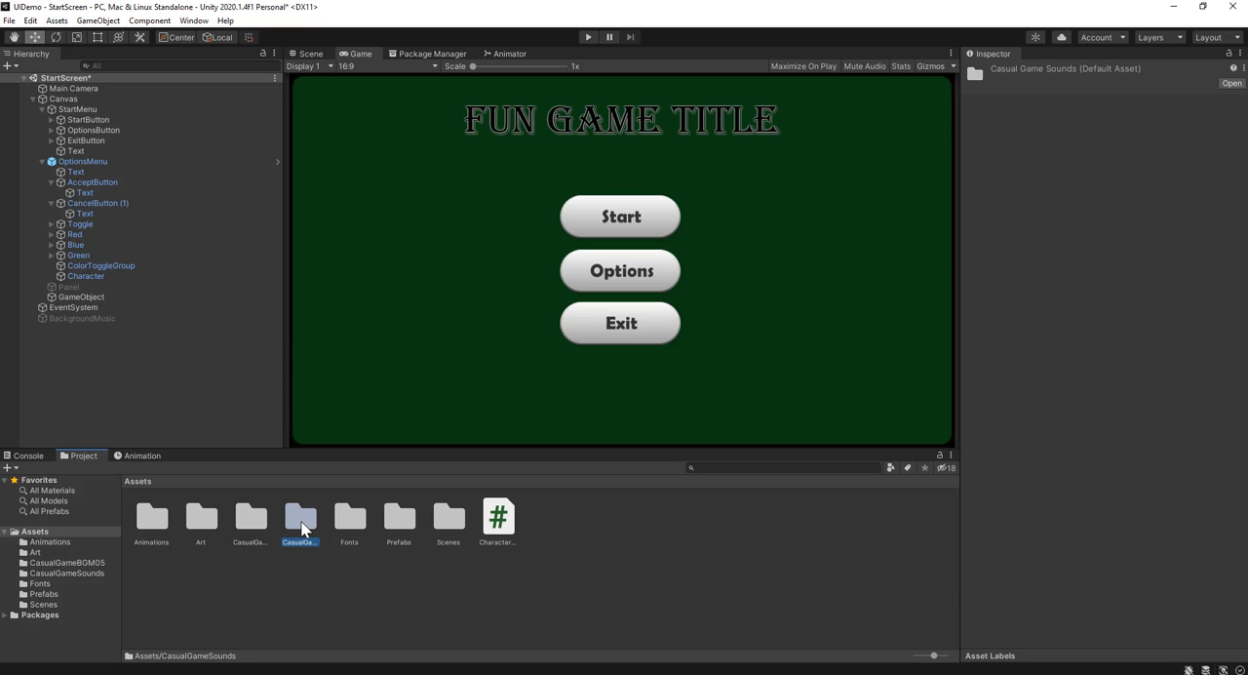
double_click(302, 524)
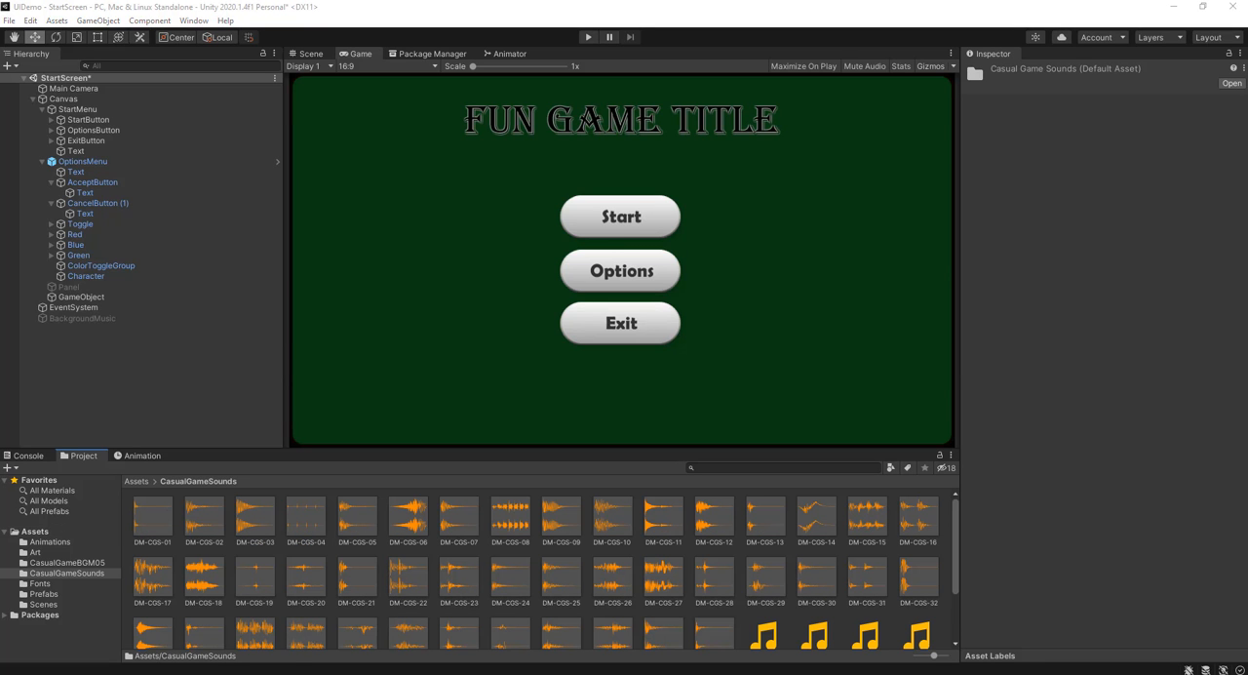
click(715, 577)
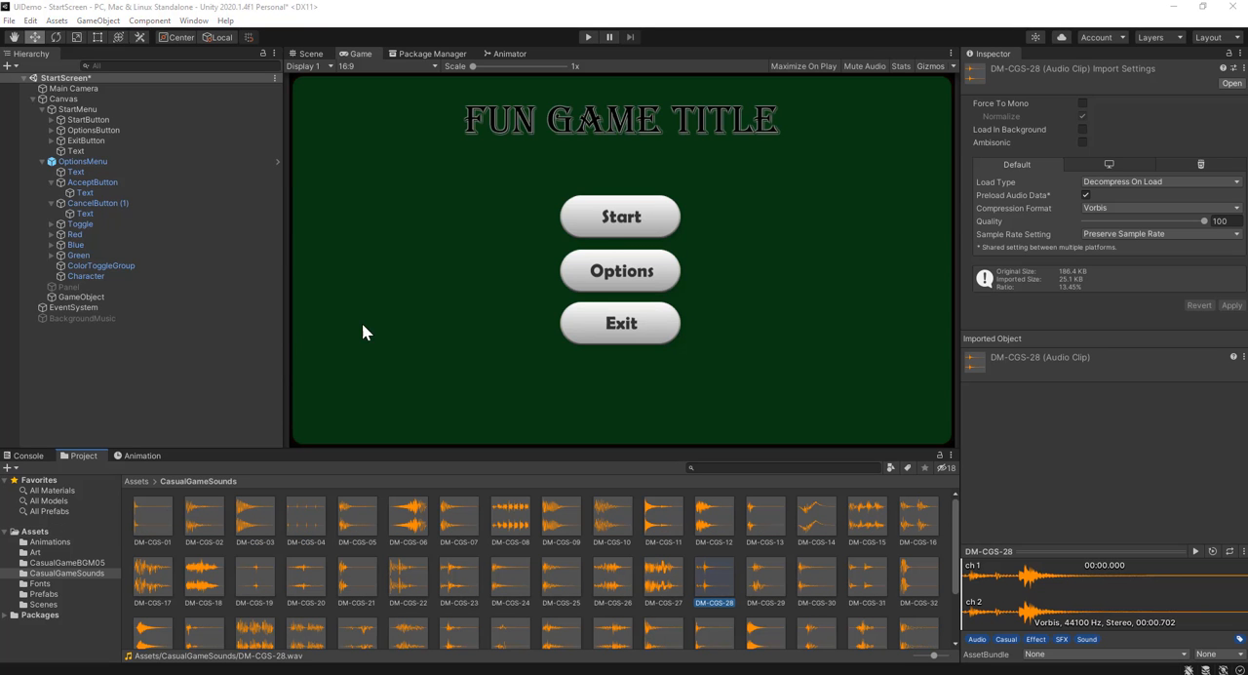
click(1196, 552)
click(706, 590)
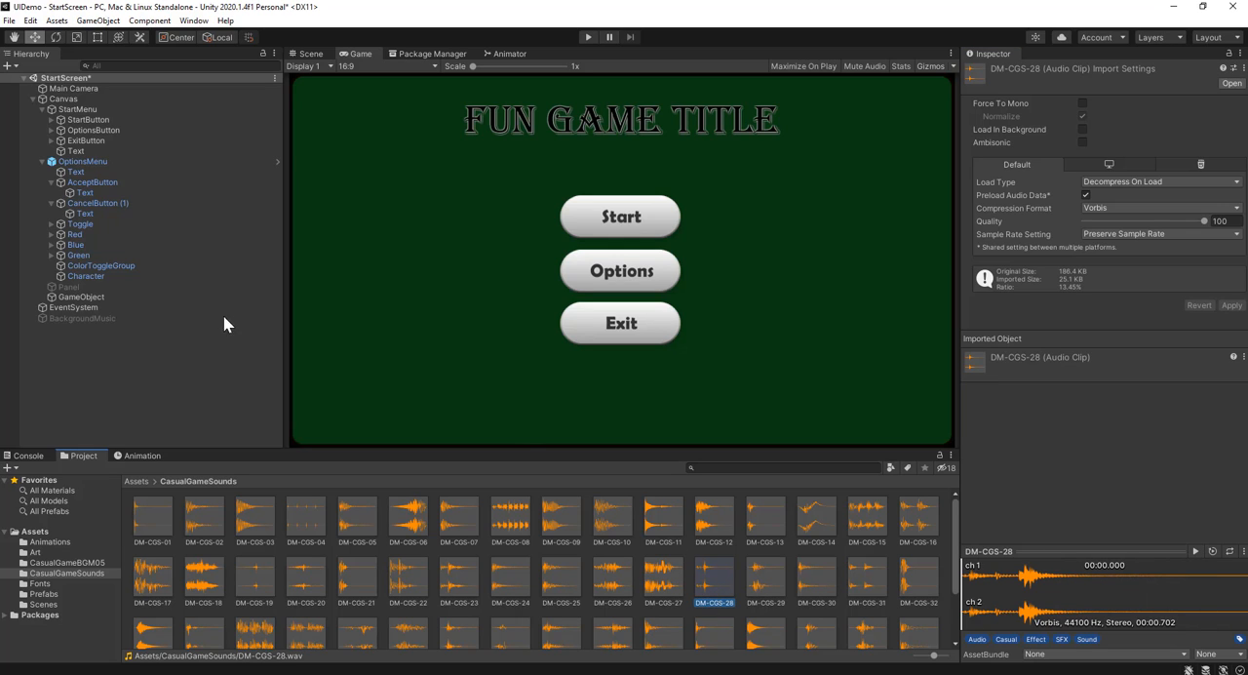
Assign the DM-CGS-29 clip to the Audio Source of the particle GameObject
click(103, 297)
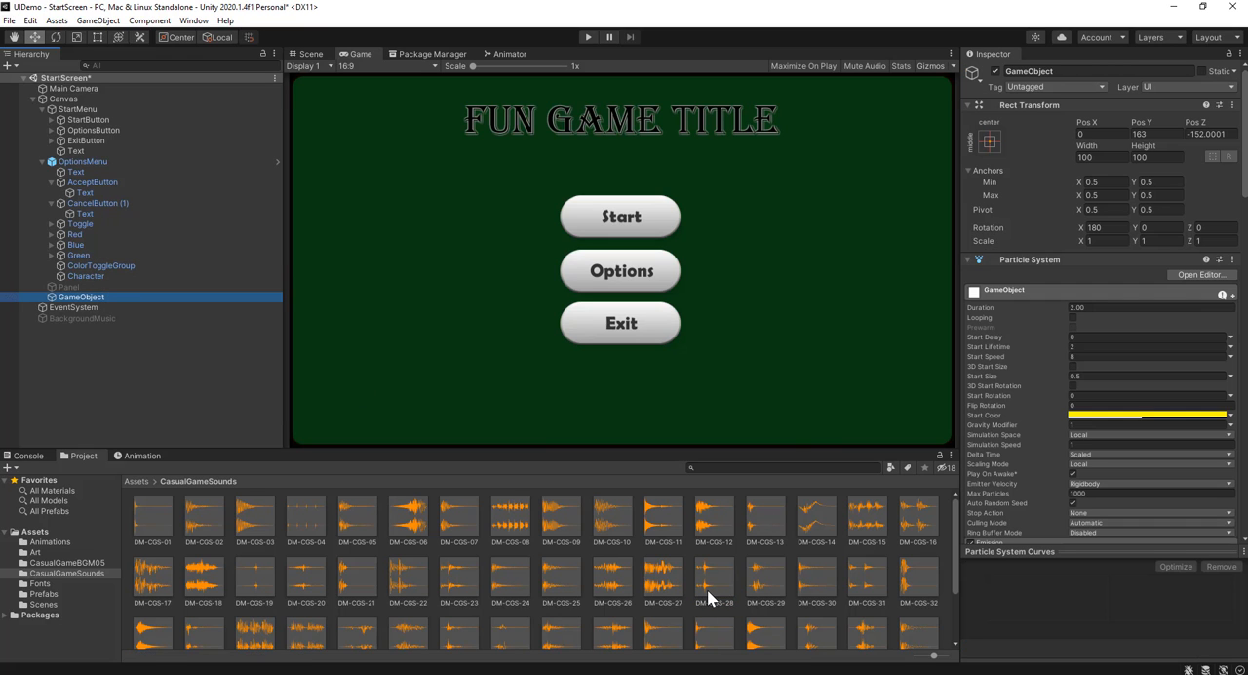
scroll(1077, 521, down, 10)
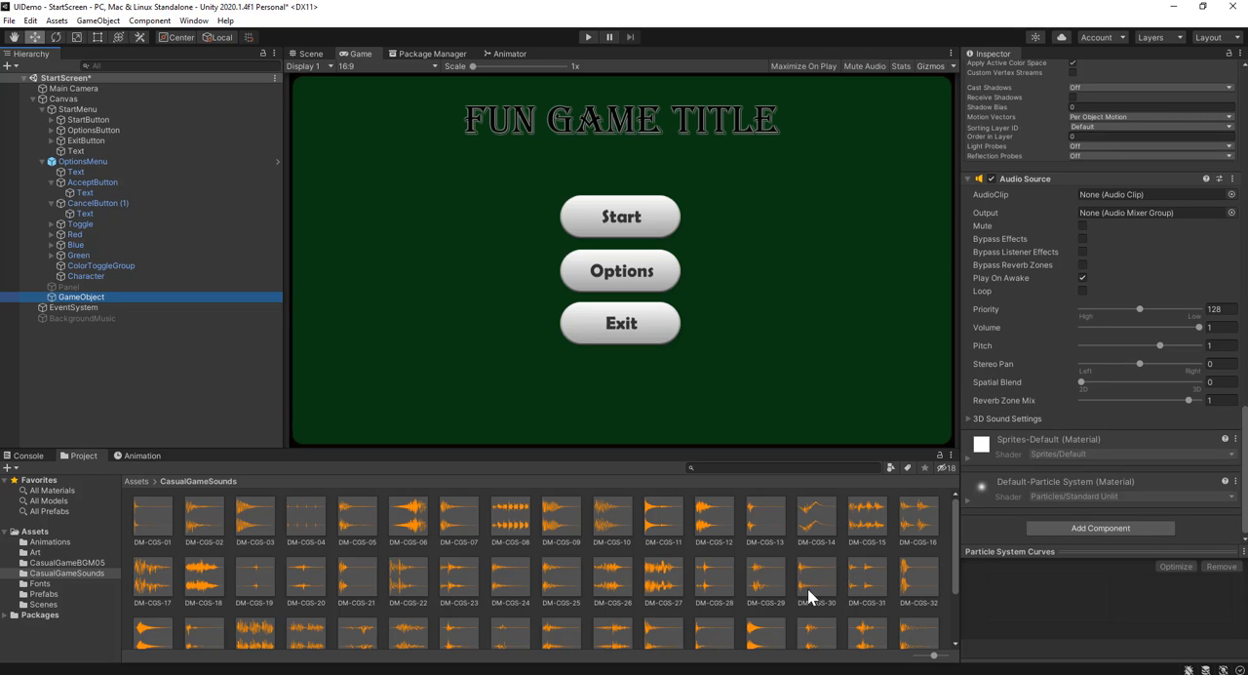
drag(759, 590, 1164, 193)
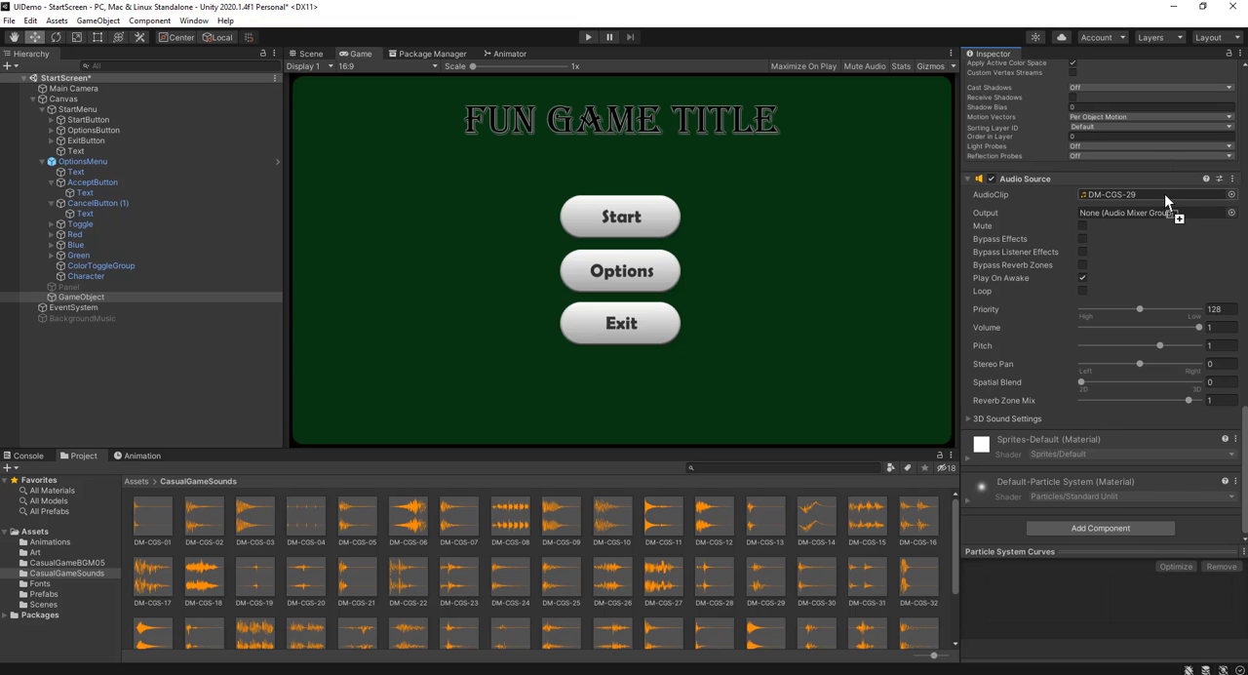
click(1164, 193)
Preview the DM-CGS-29, DM-CGS-30 and DM-CGS-28 clips to compare their sounds
click(766, 572)
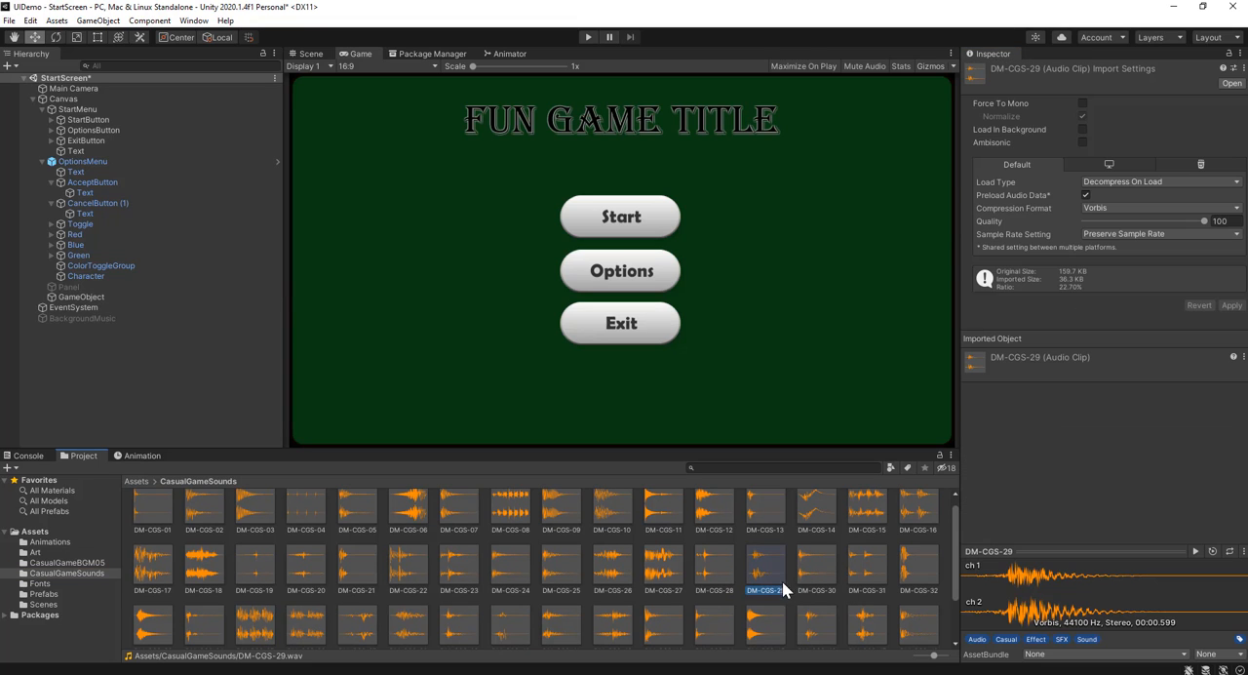
click(1196, 552)
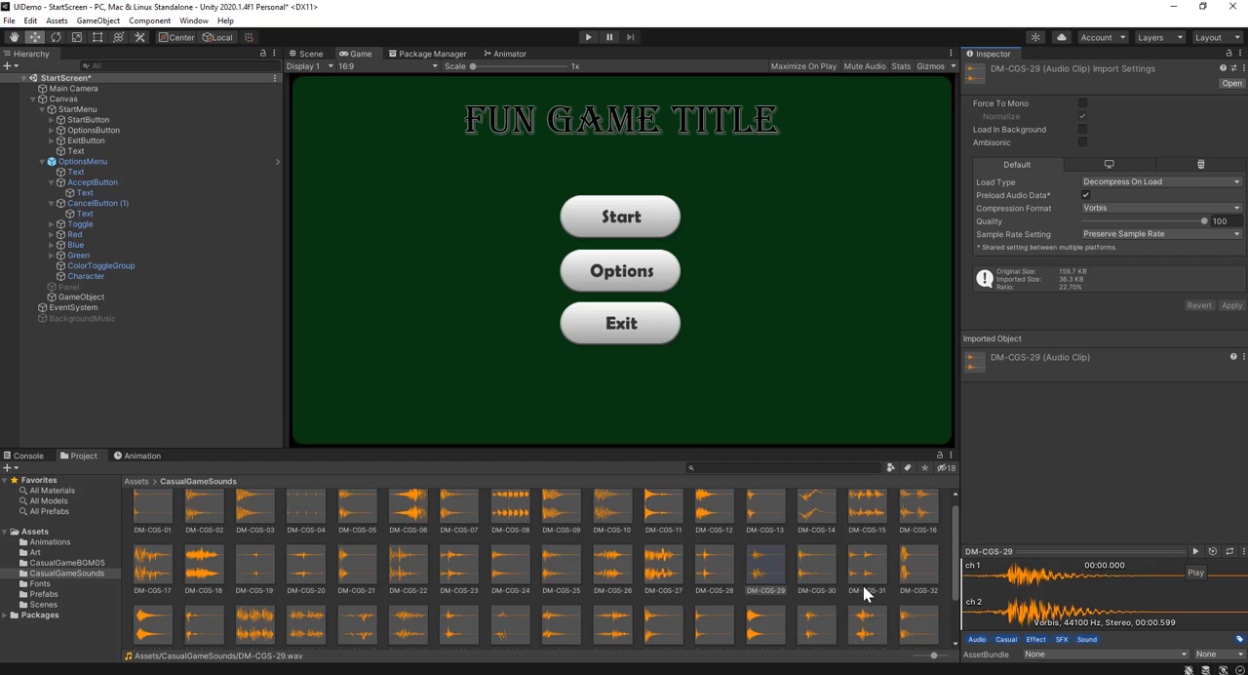
click(816, 575)
click(1195, 551)
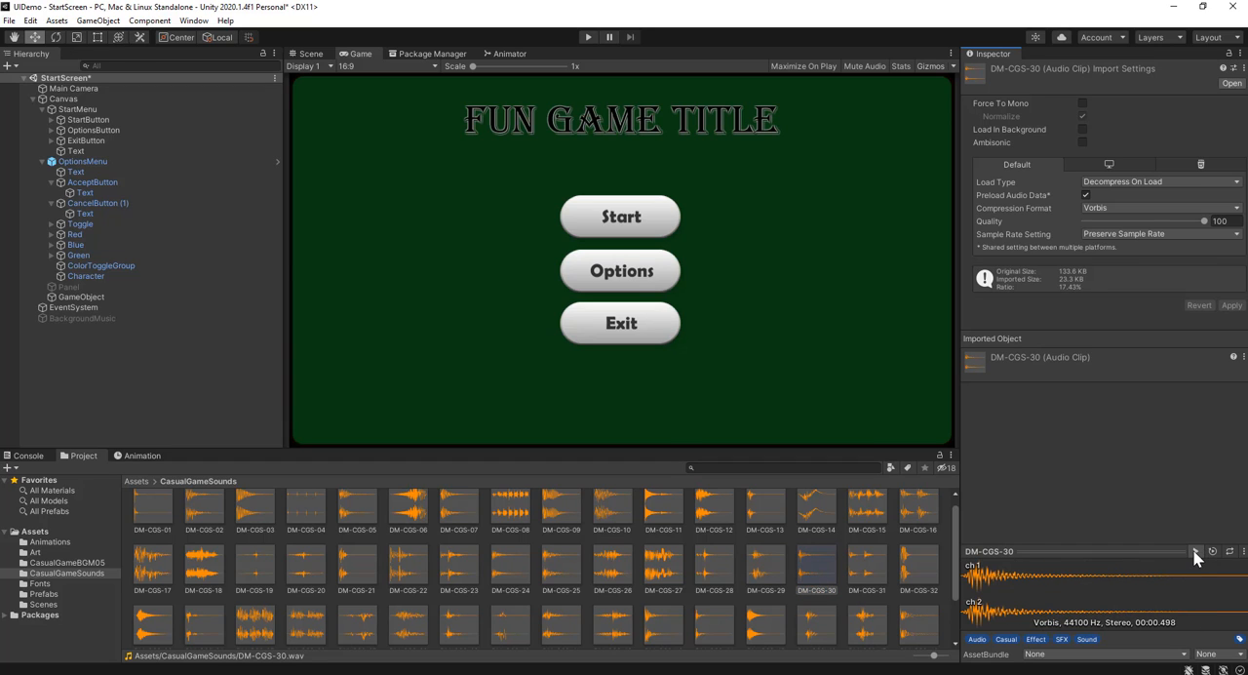
click(733, 576)
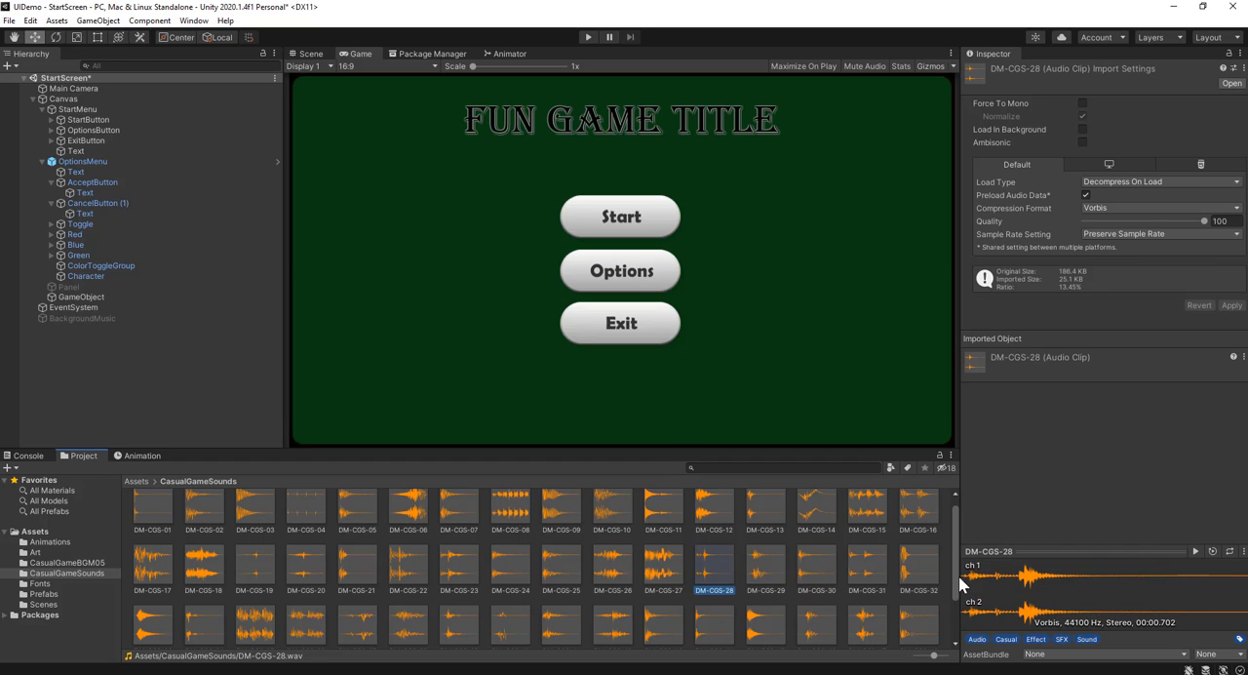
click(1196, 552)
Set the AudioClip of the particle GameObject's Audio Source to DM-CGS-28
click(107, 296)
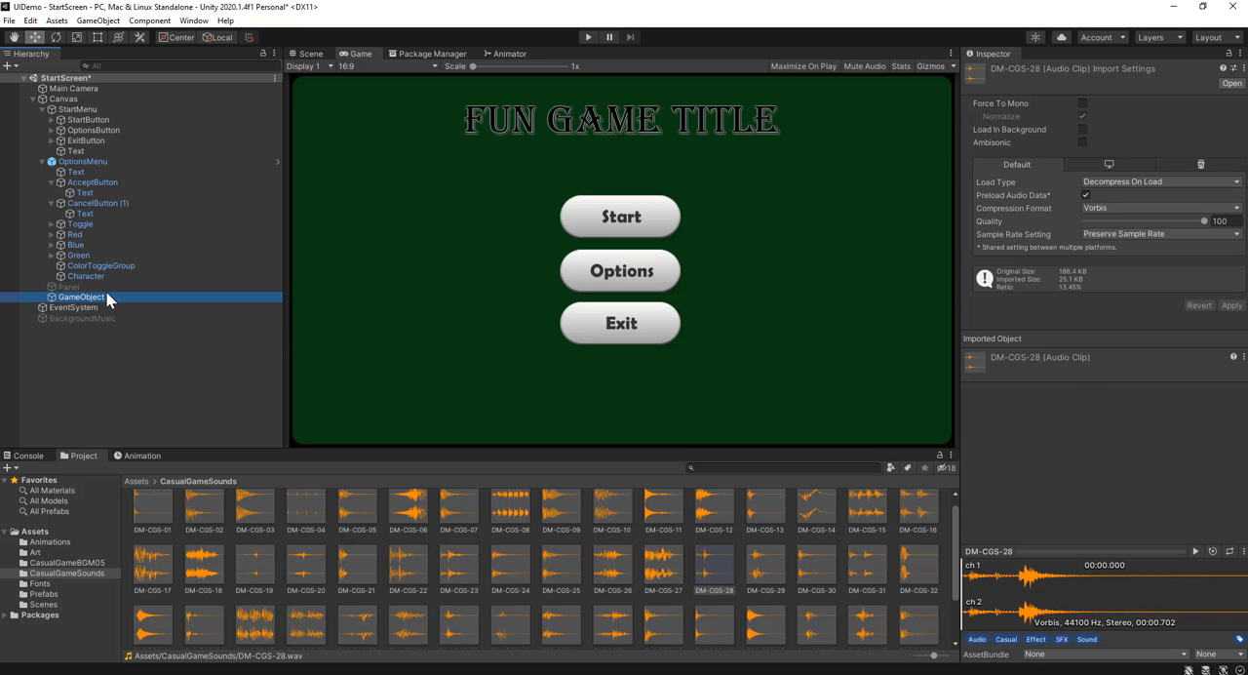
scroll(1040, 432, down, 10)
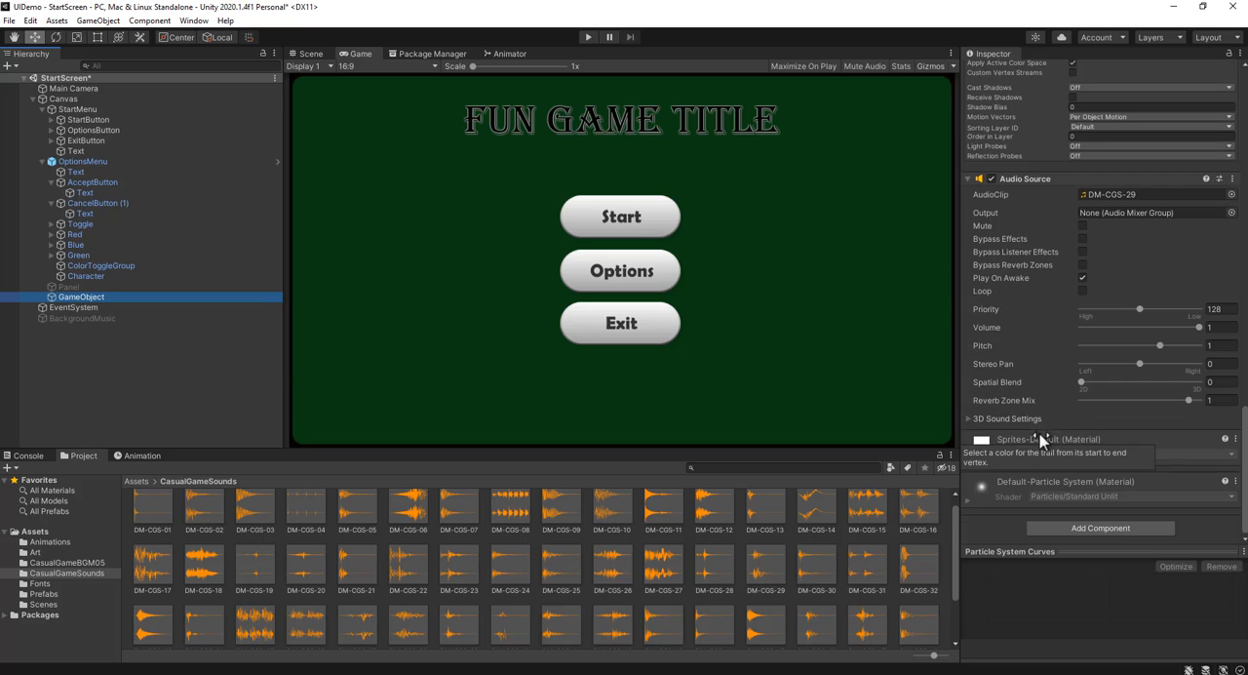
click(1150, 194)
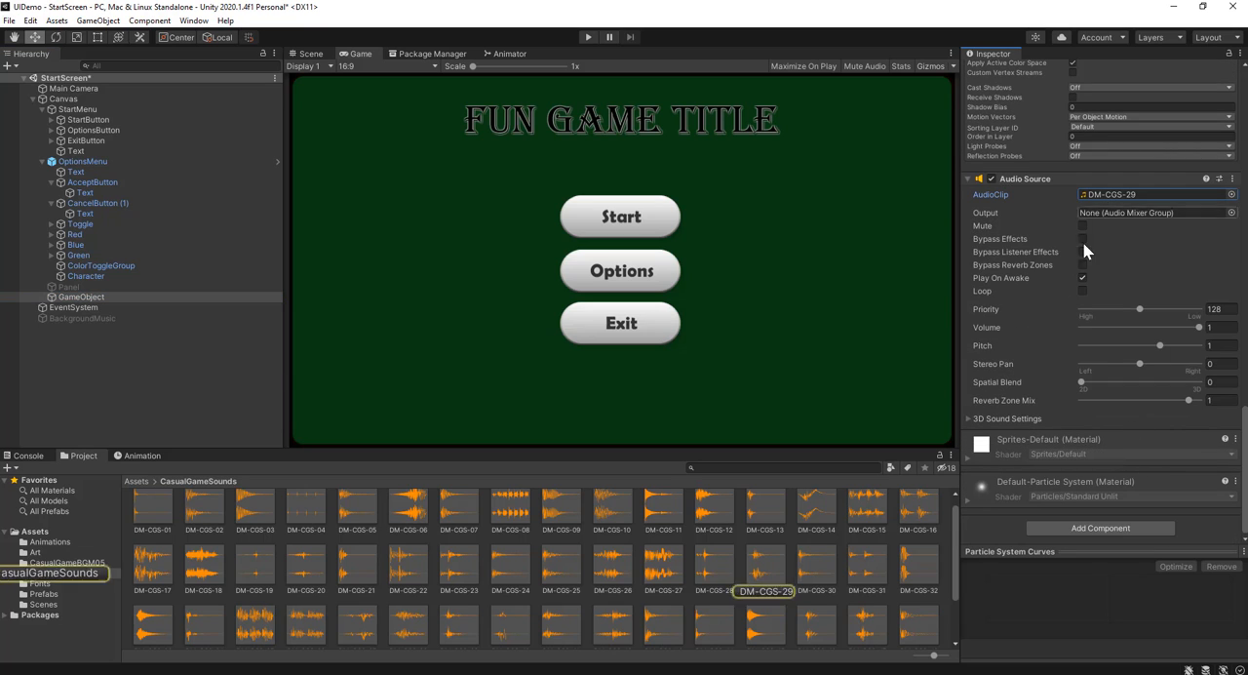
drag(708, 572, 1156, 198)
click(1122, 195)
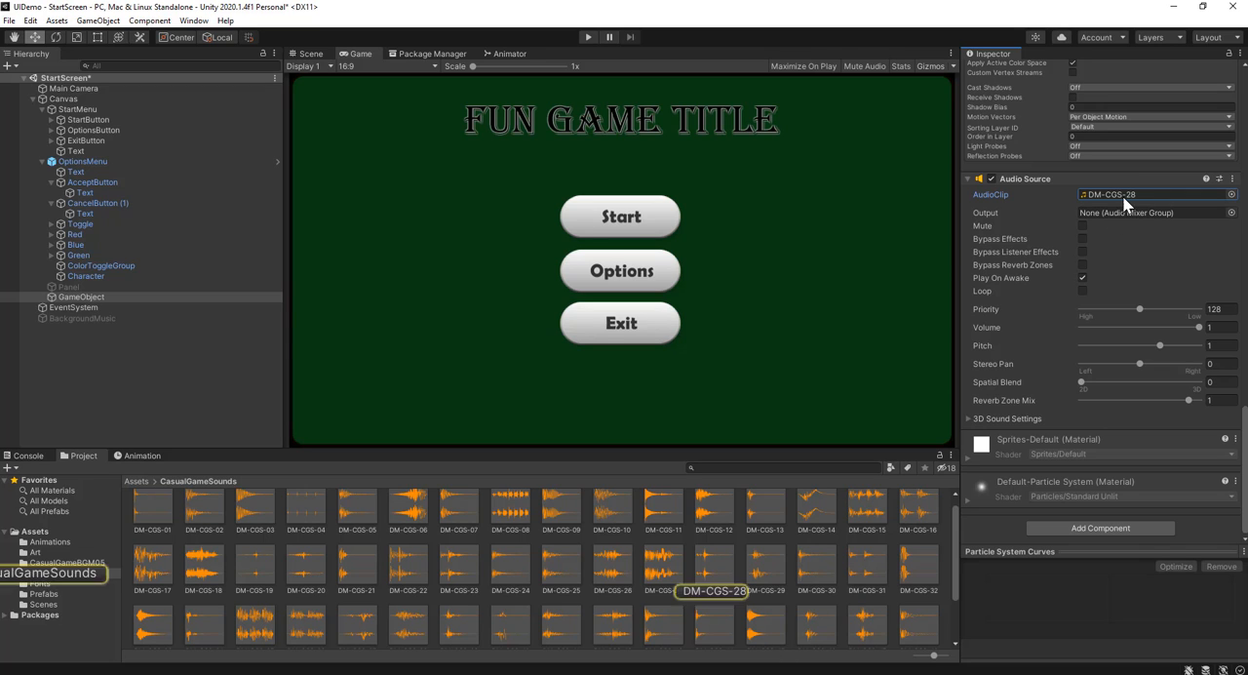
Play the DM-CGS-28 clip again and review the particle GameObject's Particle System and Audio Source settings
click(722, 585)
click(1196, 552)
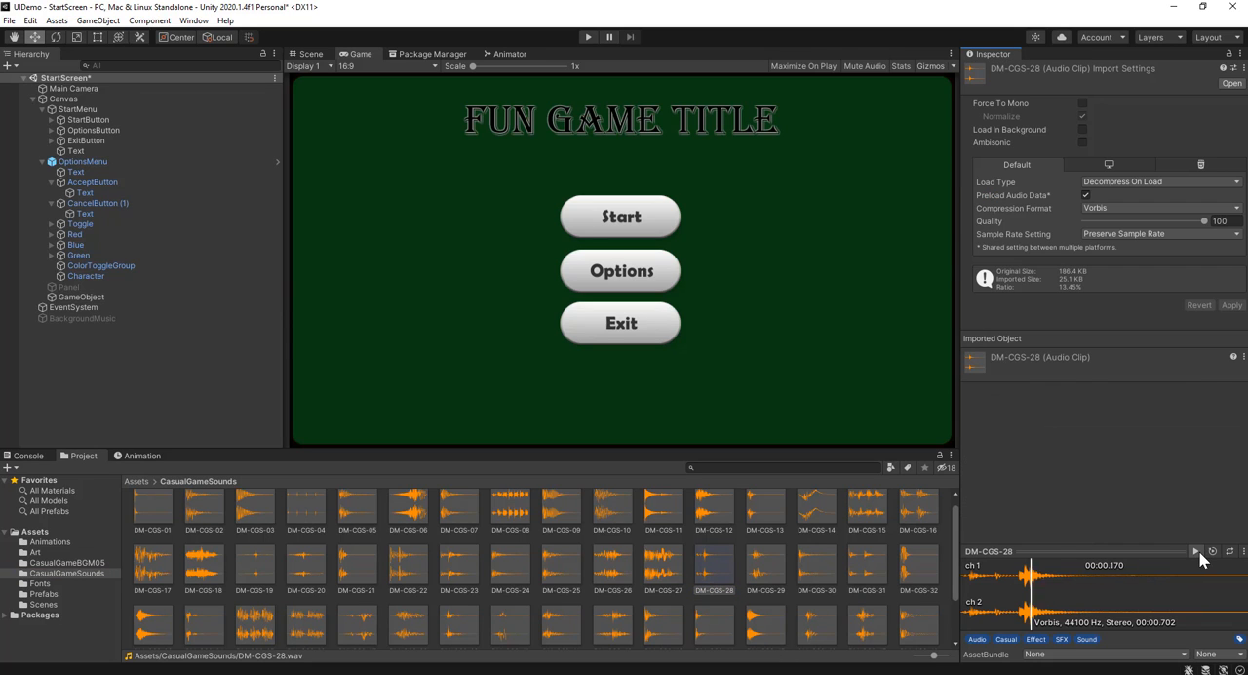
click(90, 297)
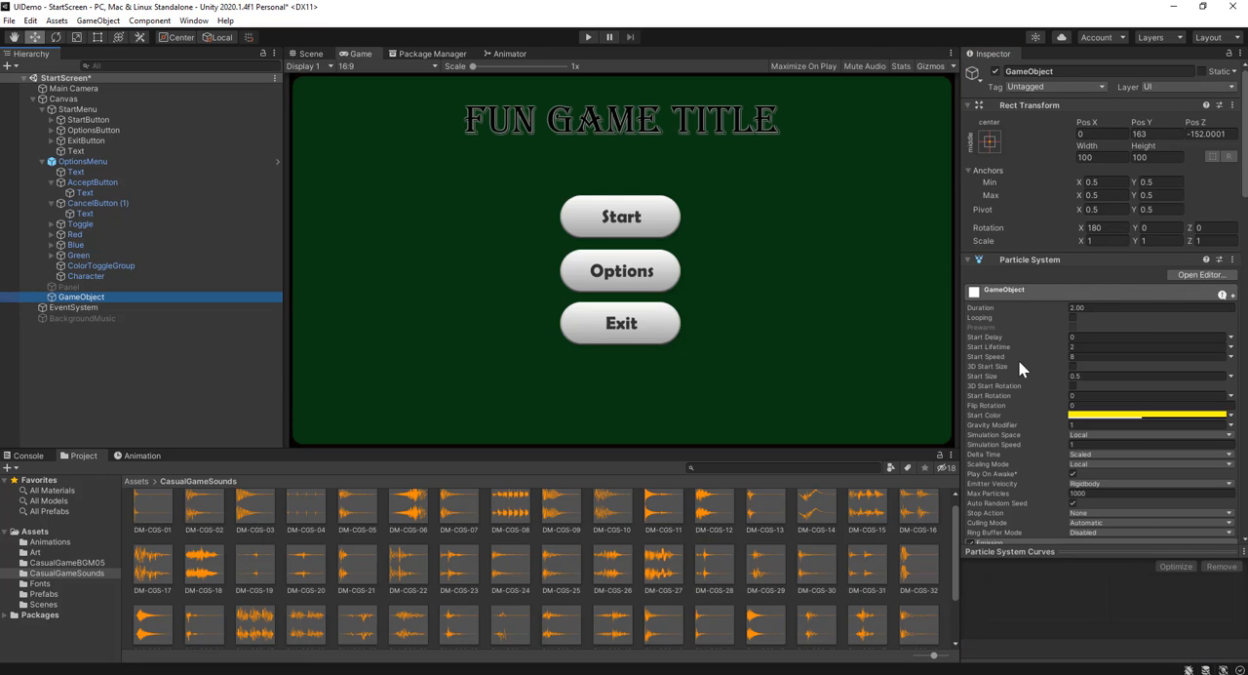
scroll(1050, 310, down, 3)
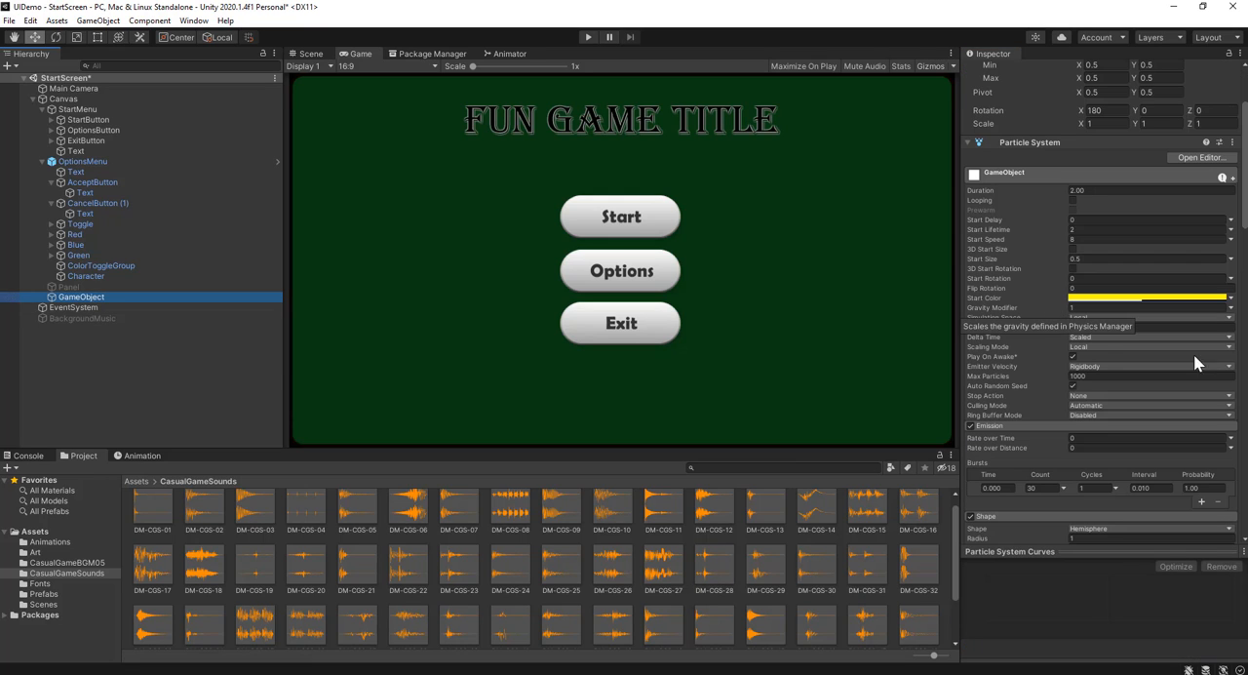
click(1016, 359)
scroll(1008, 358, down, 10)
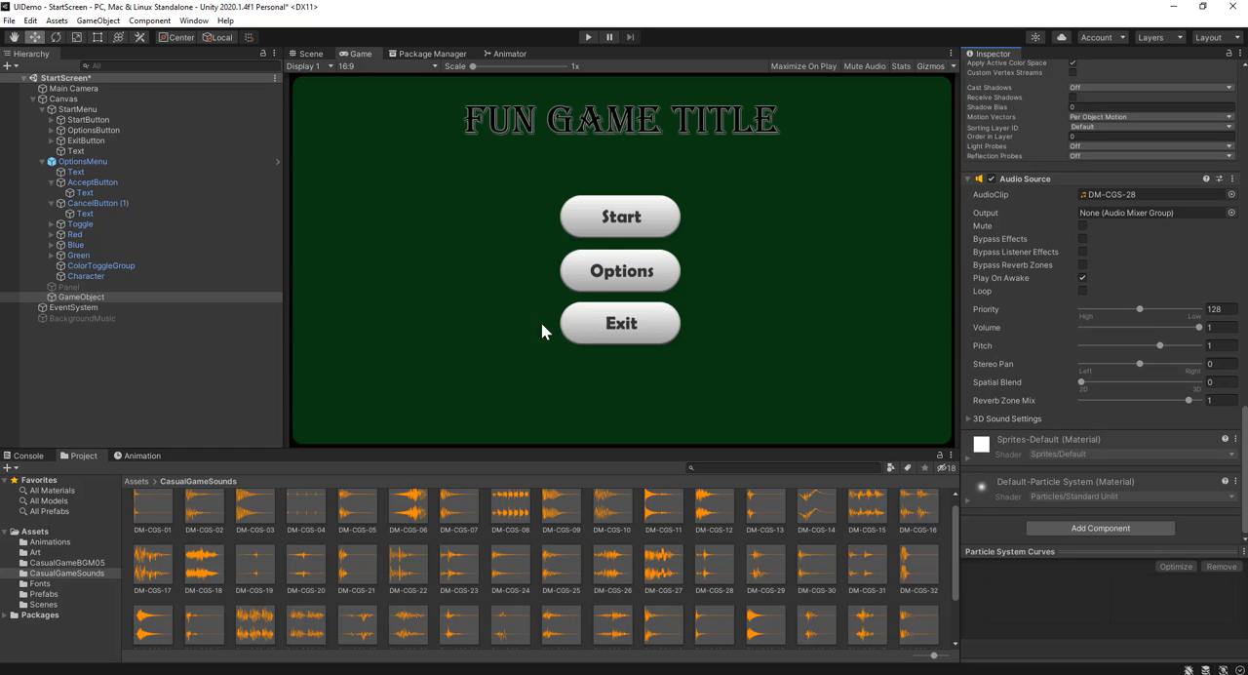
Rename the particle GameObject under the Canvas to Effect
click(92, 298)
click(101, 296)
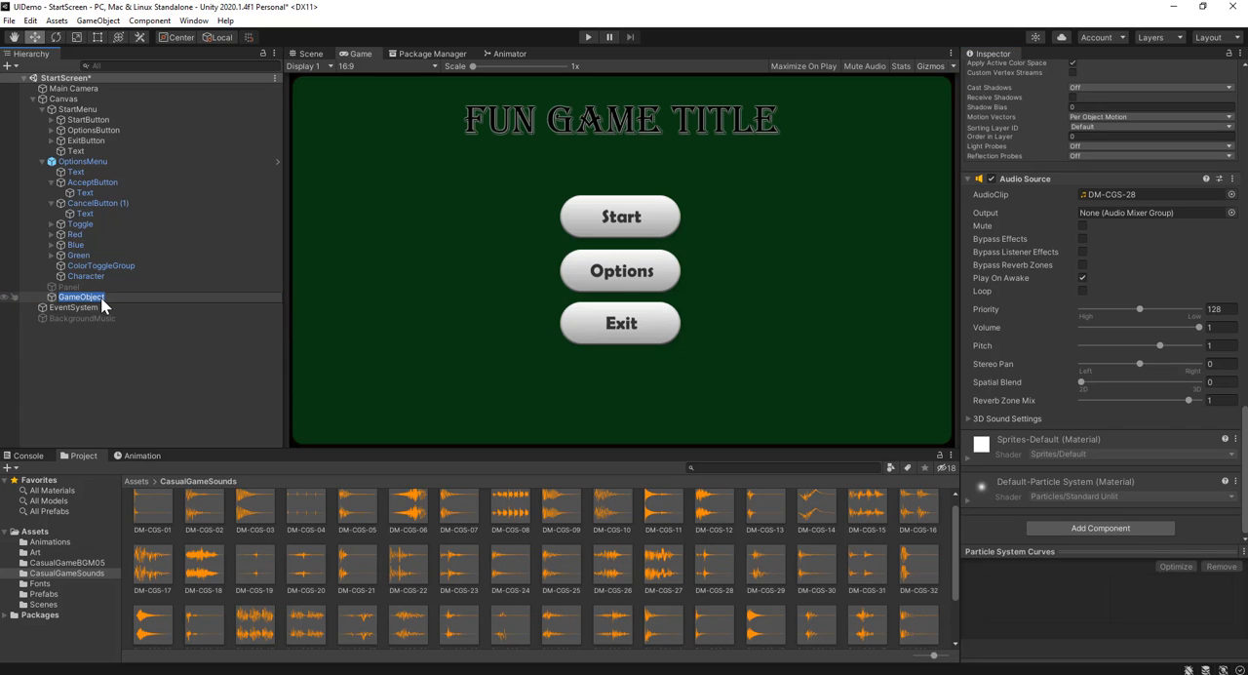
text(Effect)
key(Return)
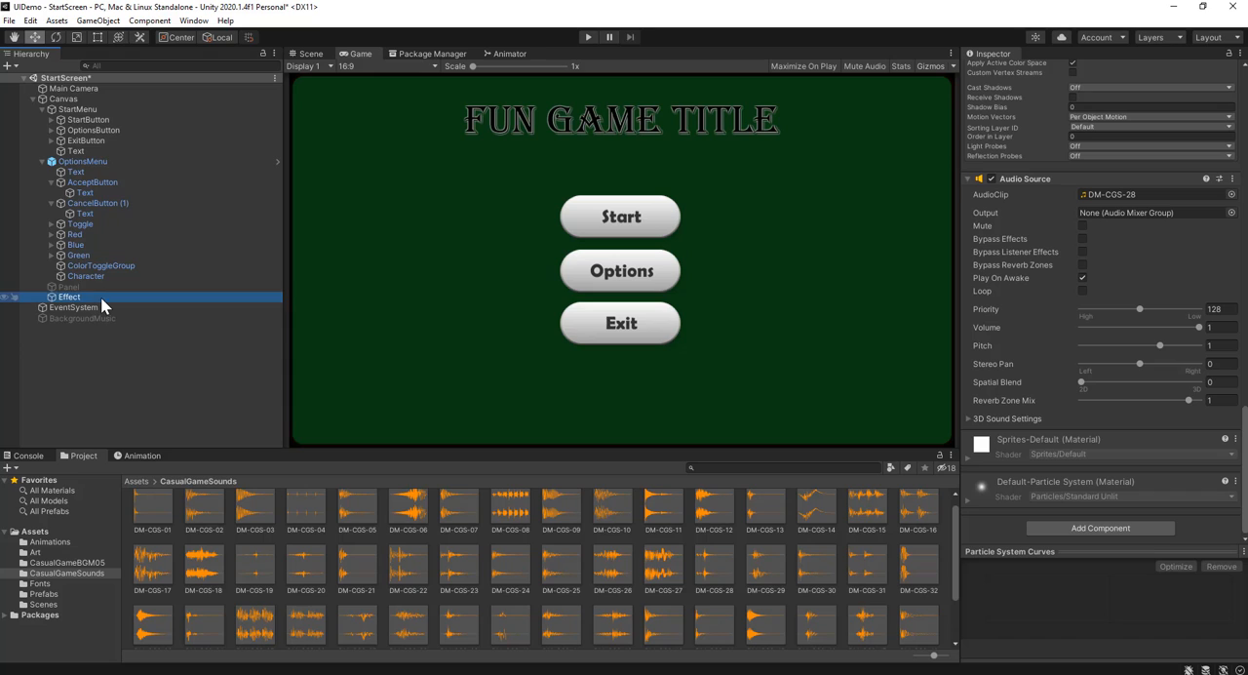
Open the Prefabs folder and save the Effect object there as a prefab
click(136, 482)
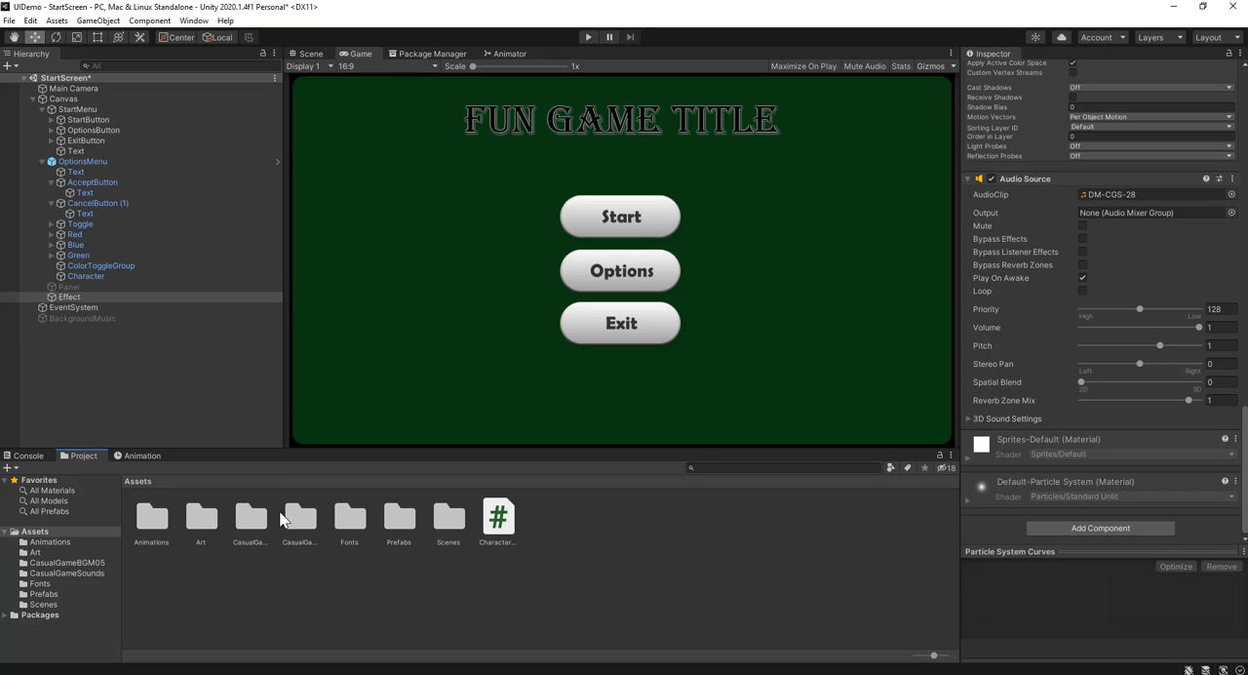
click(400, 527)
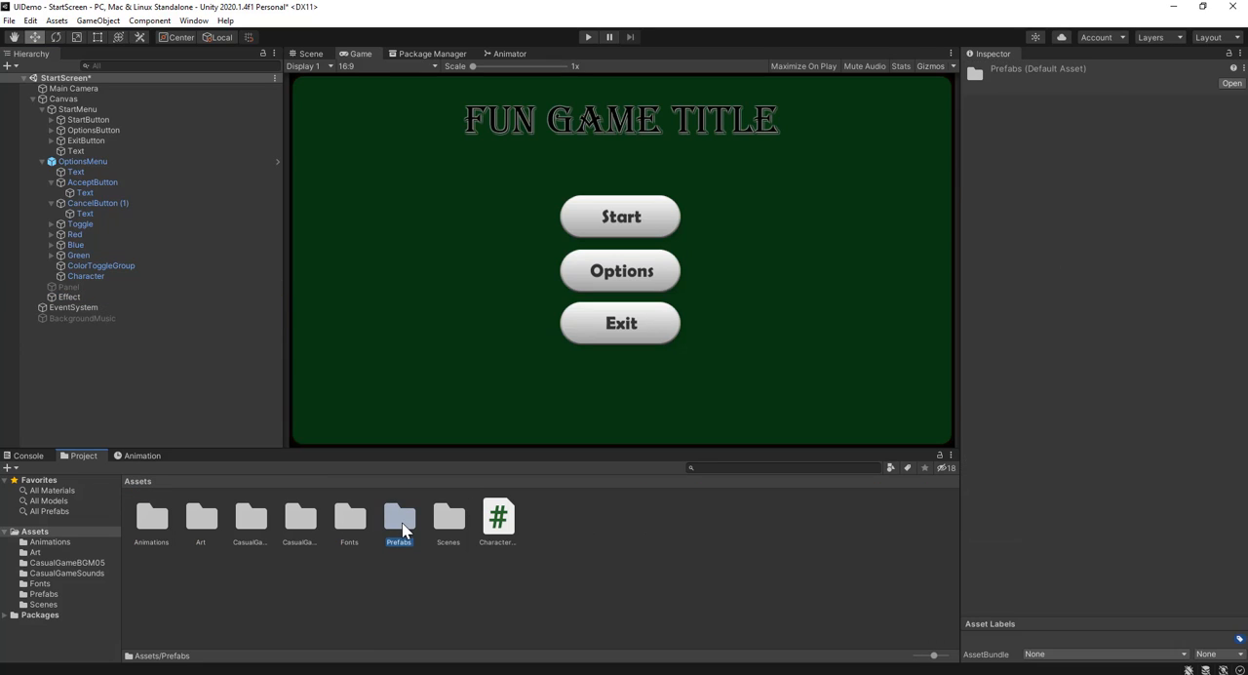
double_click(401, 525)
click(78, 289)
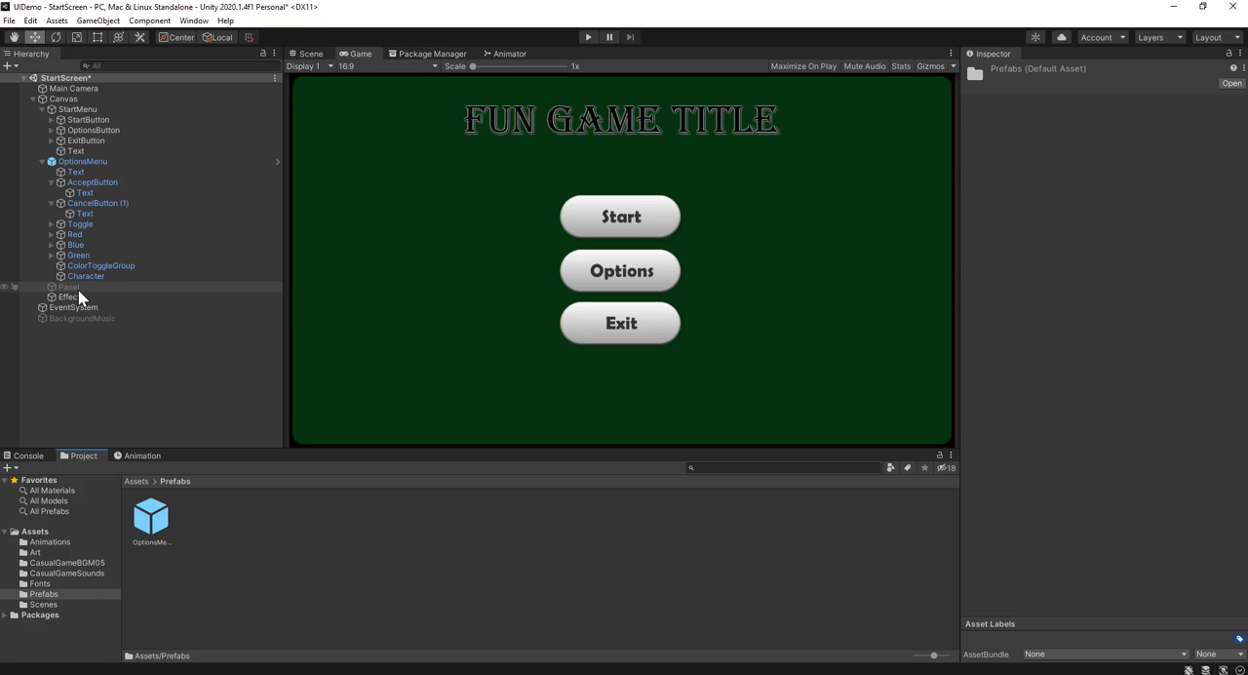
drag(86, 296, 327, 545)
click(171, 598)
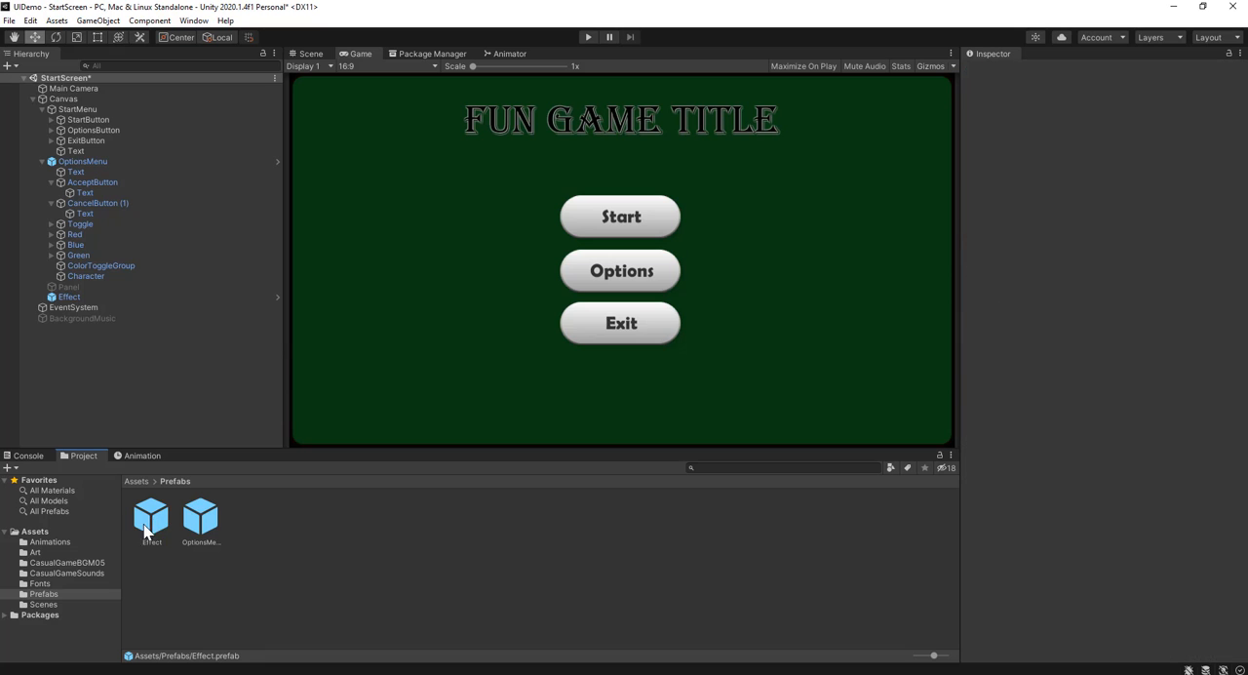
Create an empty child under Effect and move it out to sit directly under the Canvas, just above Effect
click(125, 296)
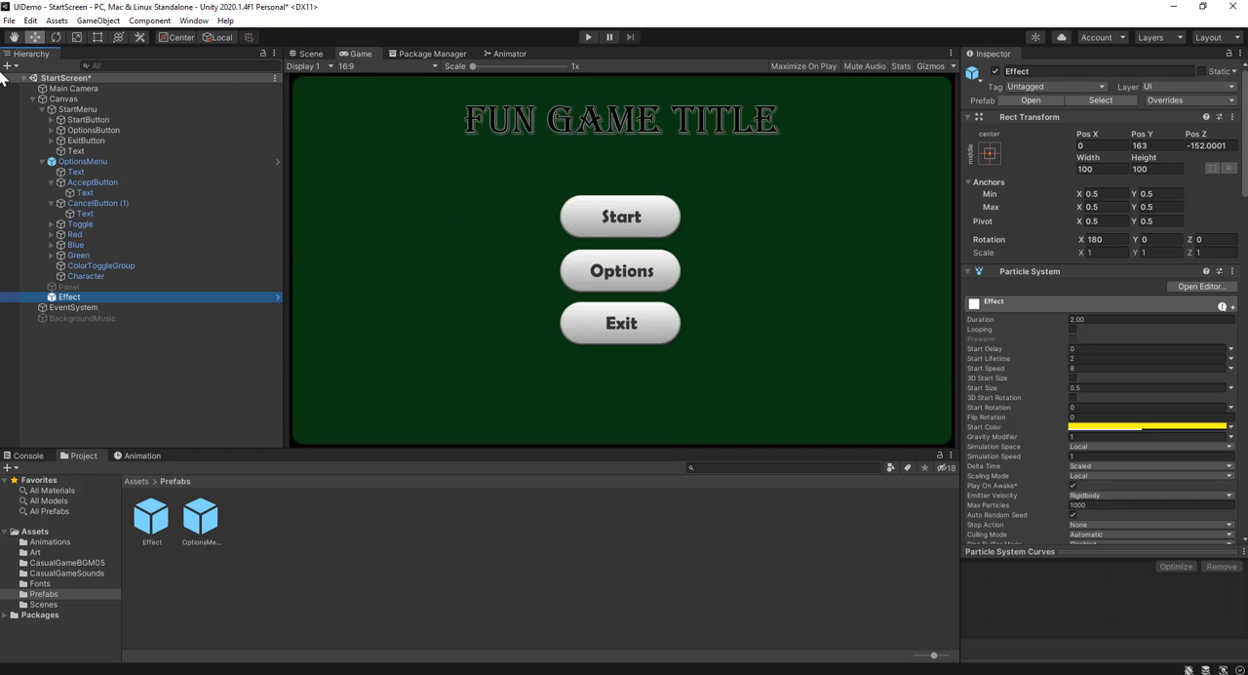
click(102, 20)
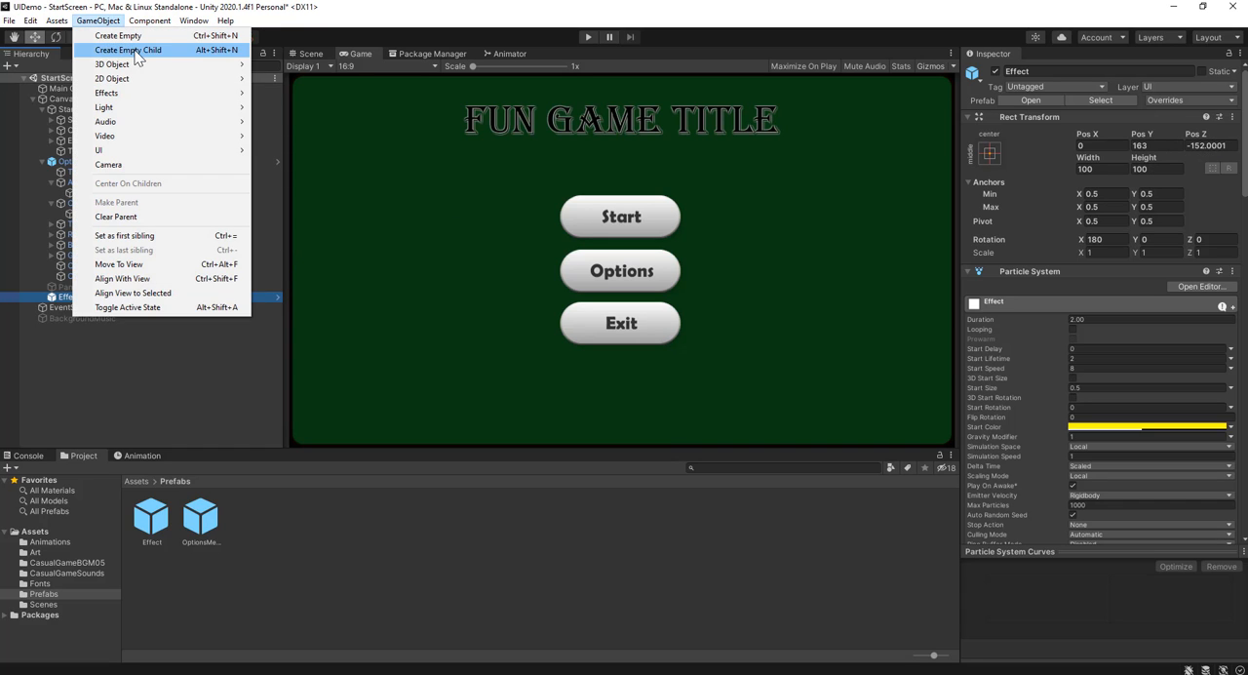
click(115, 50)
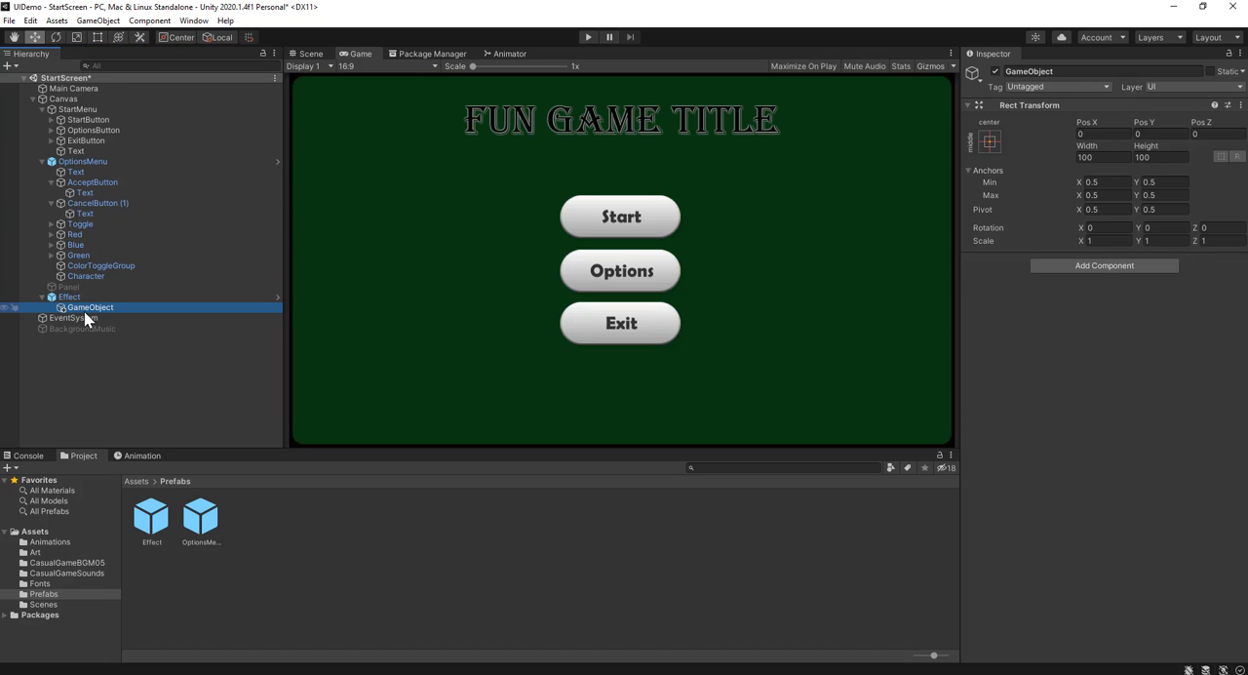
drag(80, 308, 81, 292)
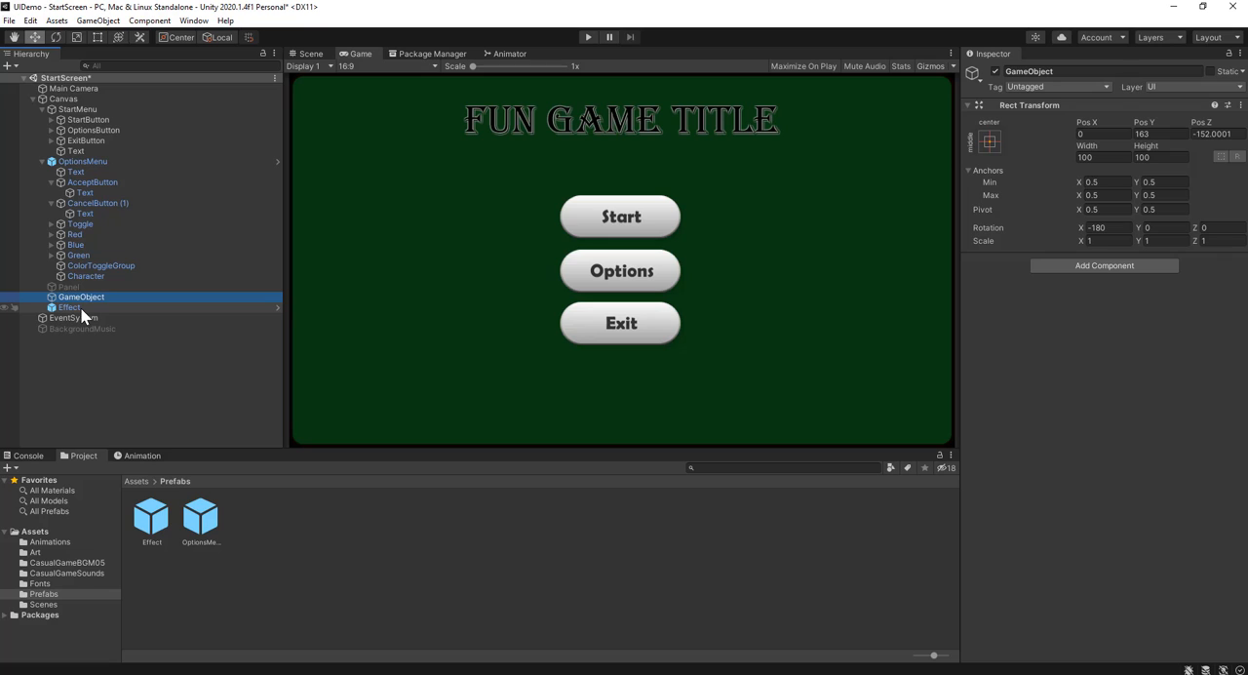
Compare the Rect Transforms of the new empty GameObject and Effect, and delete the Effect instance from the Canvas
click(81, 307)
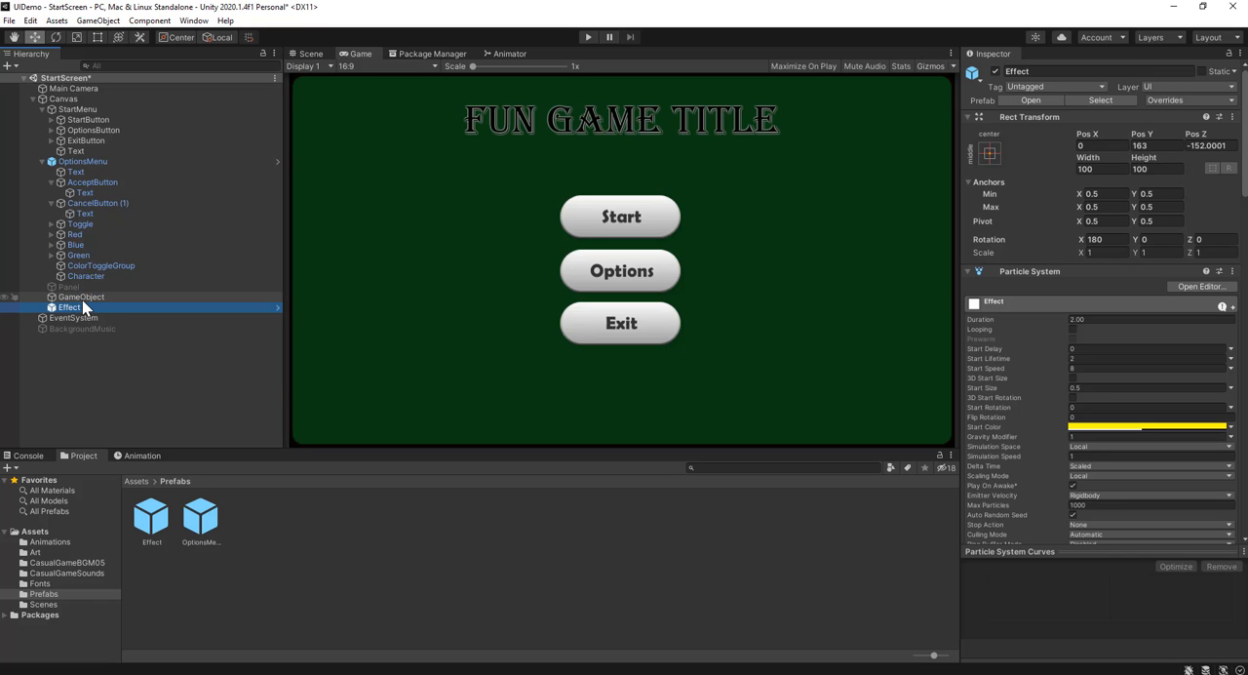
click(82, 299)
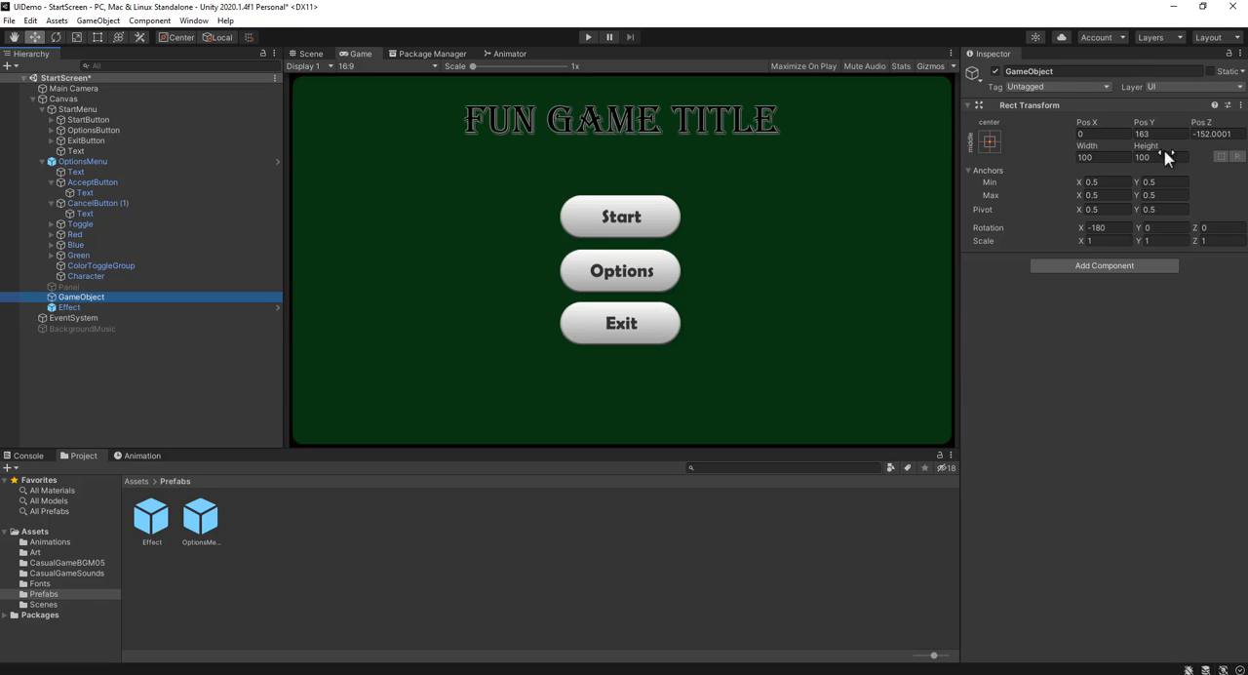
click(108, 307)
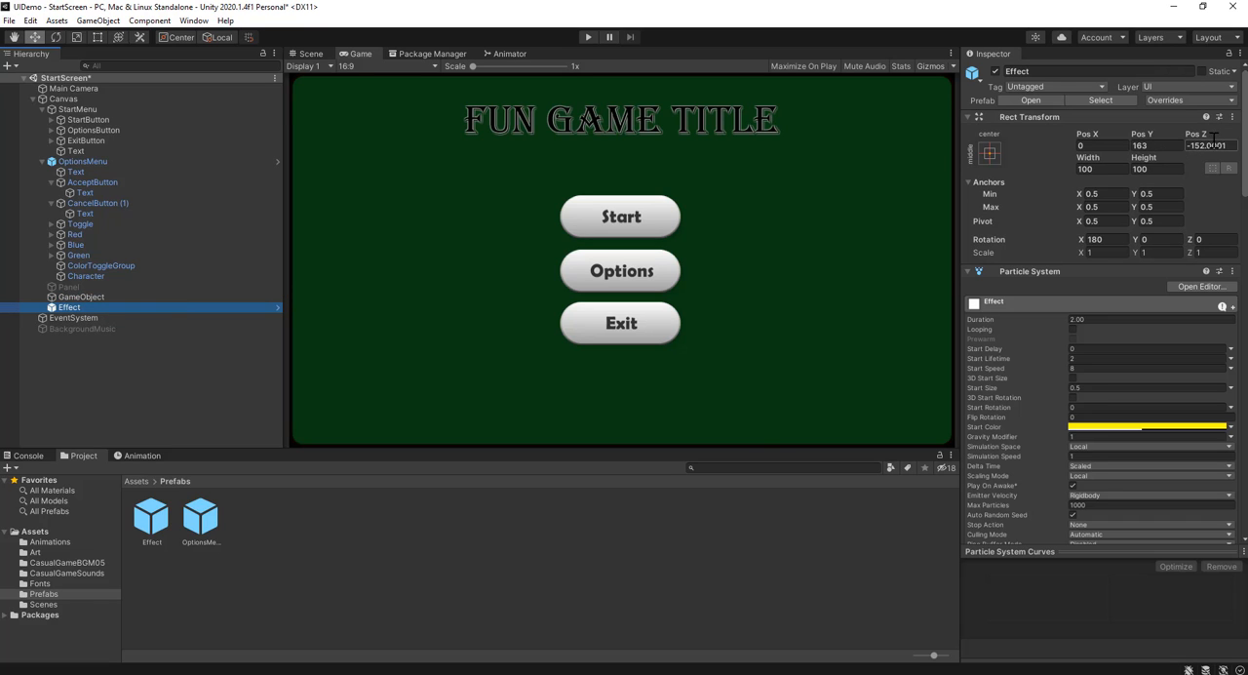
click(167, 297)
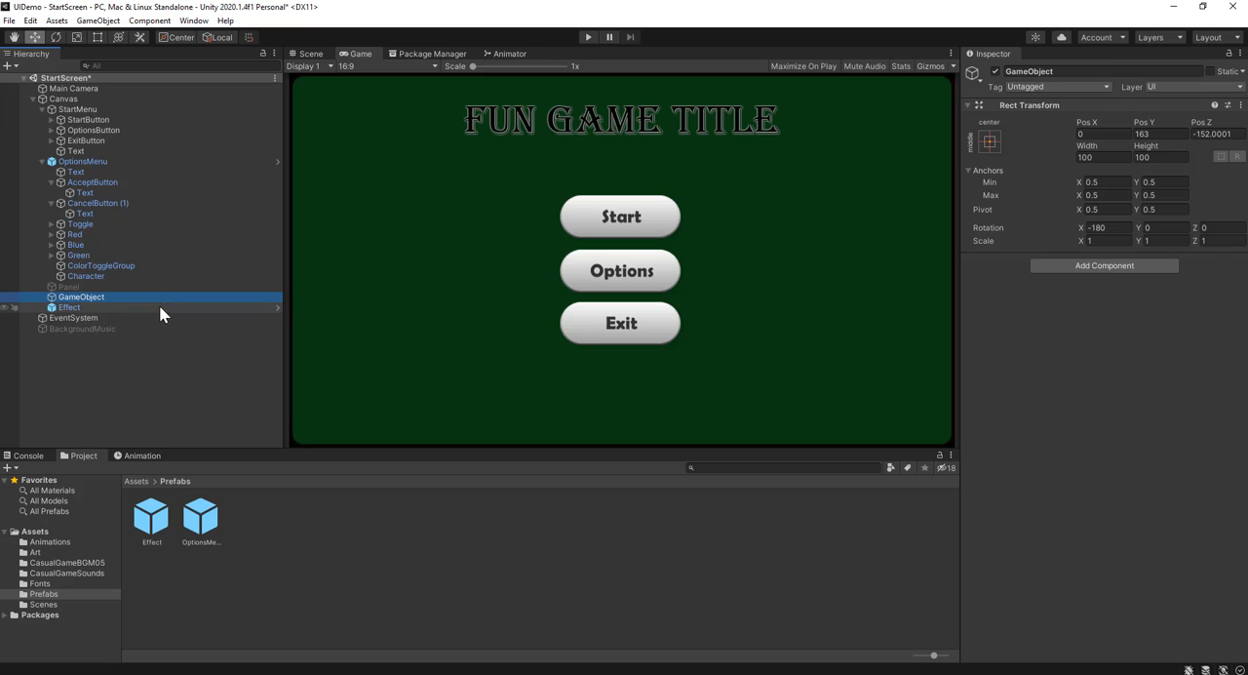
click(130, 308)
key(Delete)
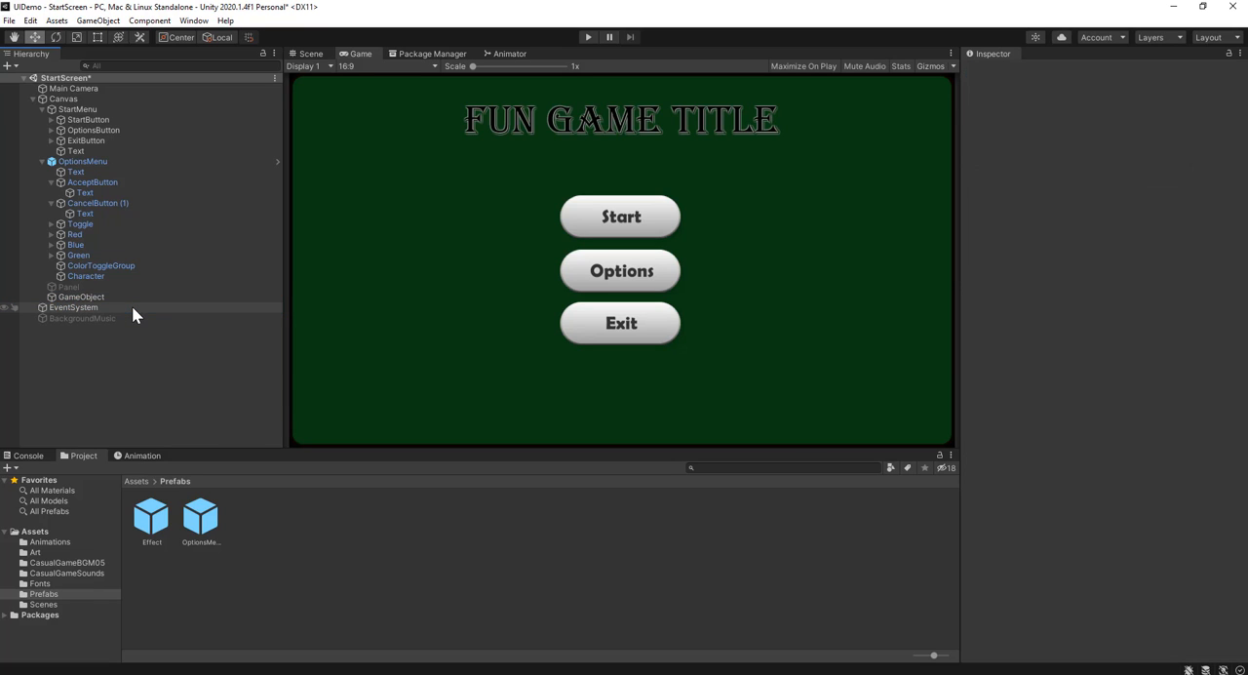
Rename the empty GameObject under the Canvas to EffectPosition
click(135, 297)
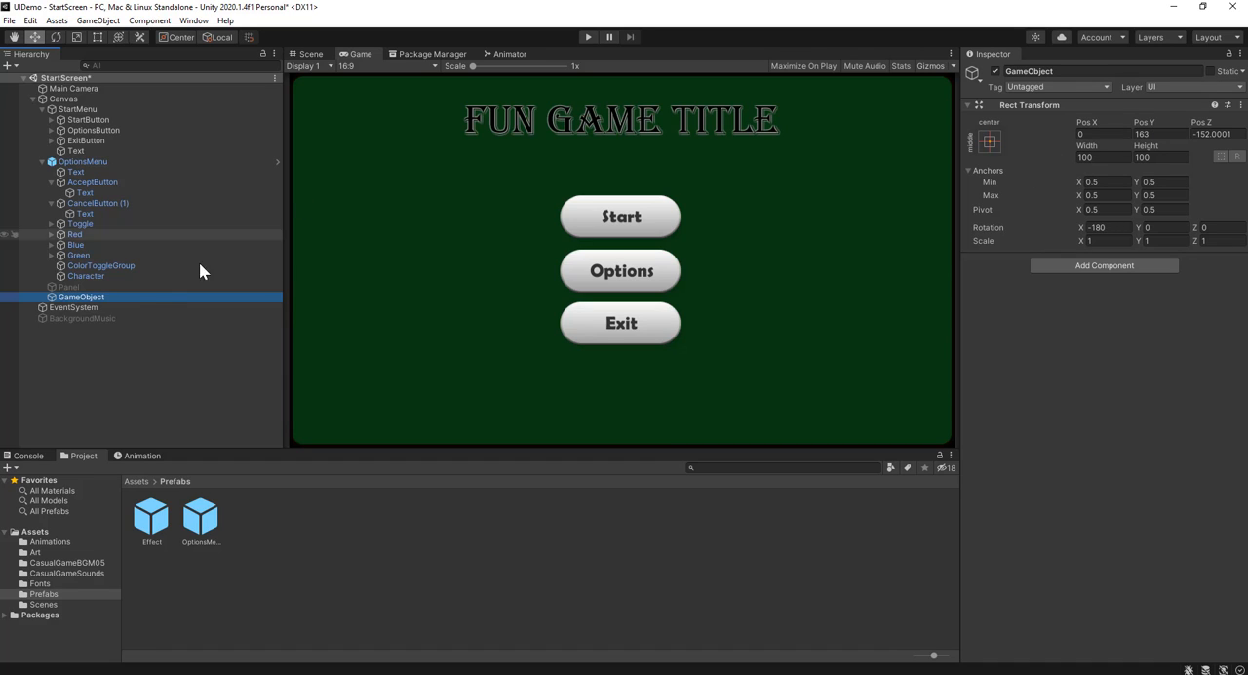
click(115, 295)
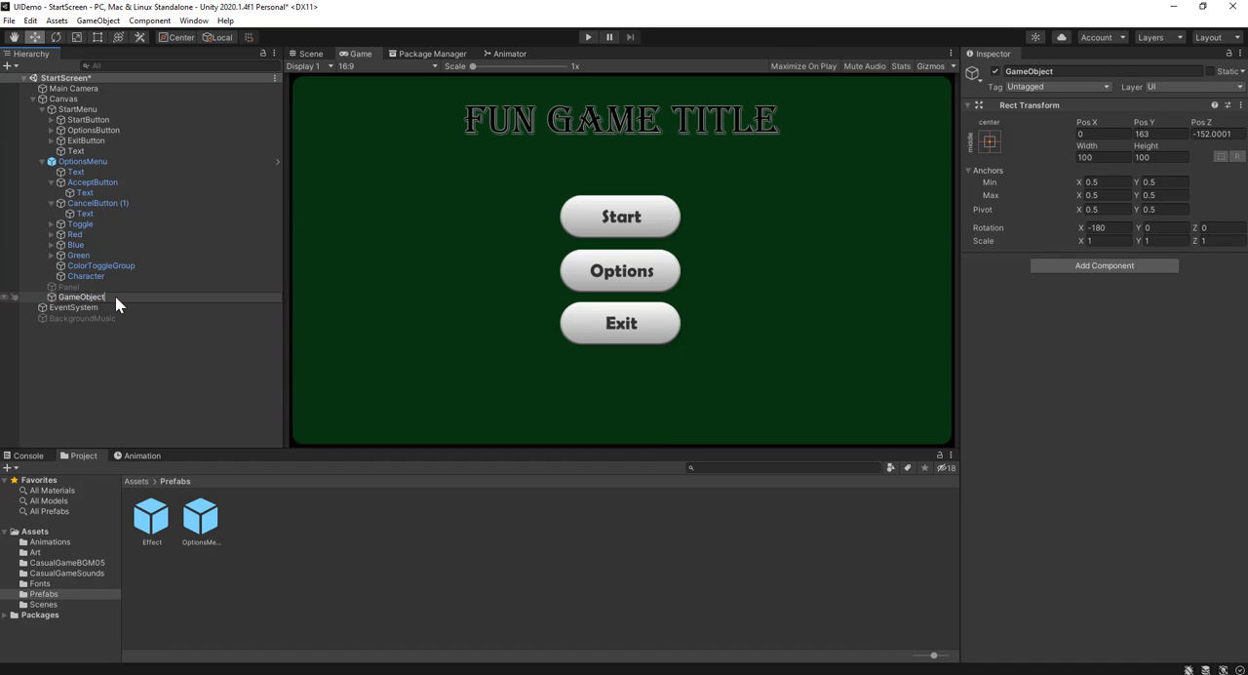
text(EffectPosition)
key(Return)
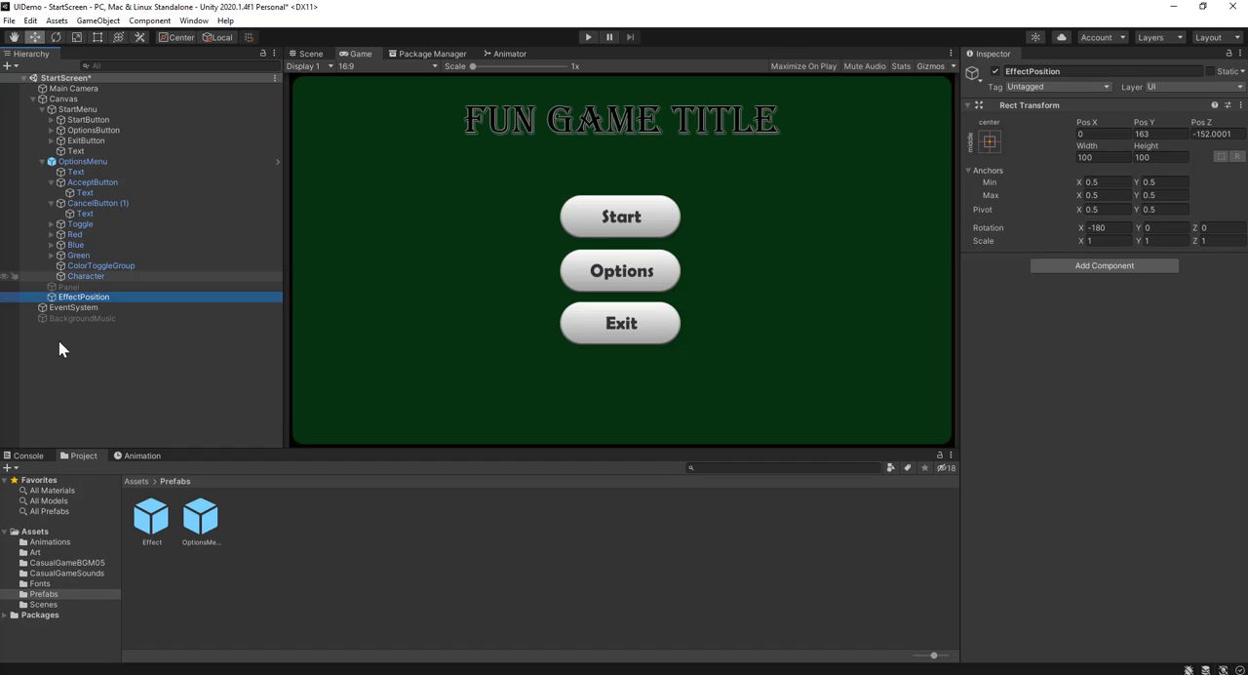
Create a new C# script named TriggerEffect in the root Assets folder
click(134, 481)
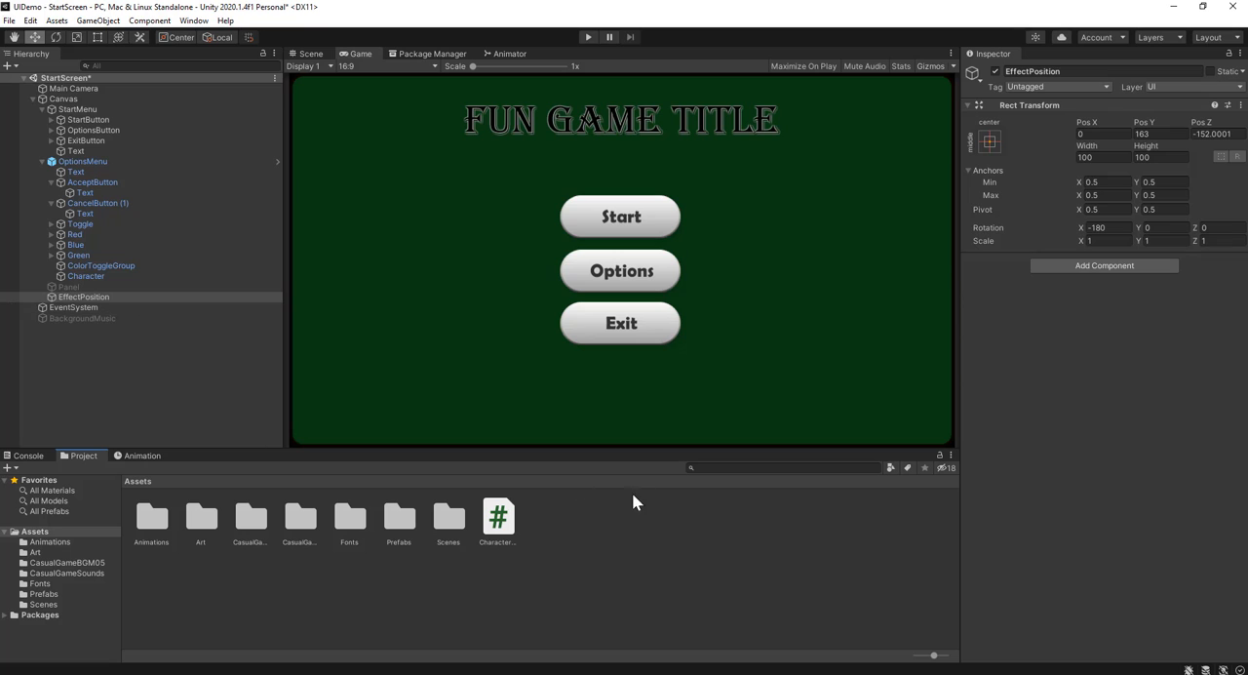
click(621, 535)
right_click(588, 545)
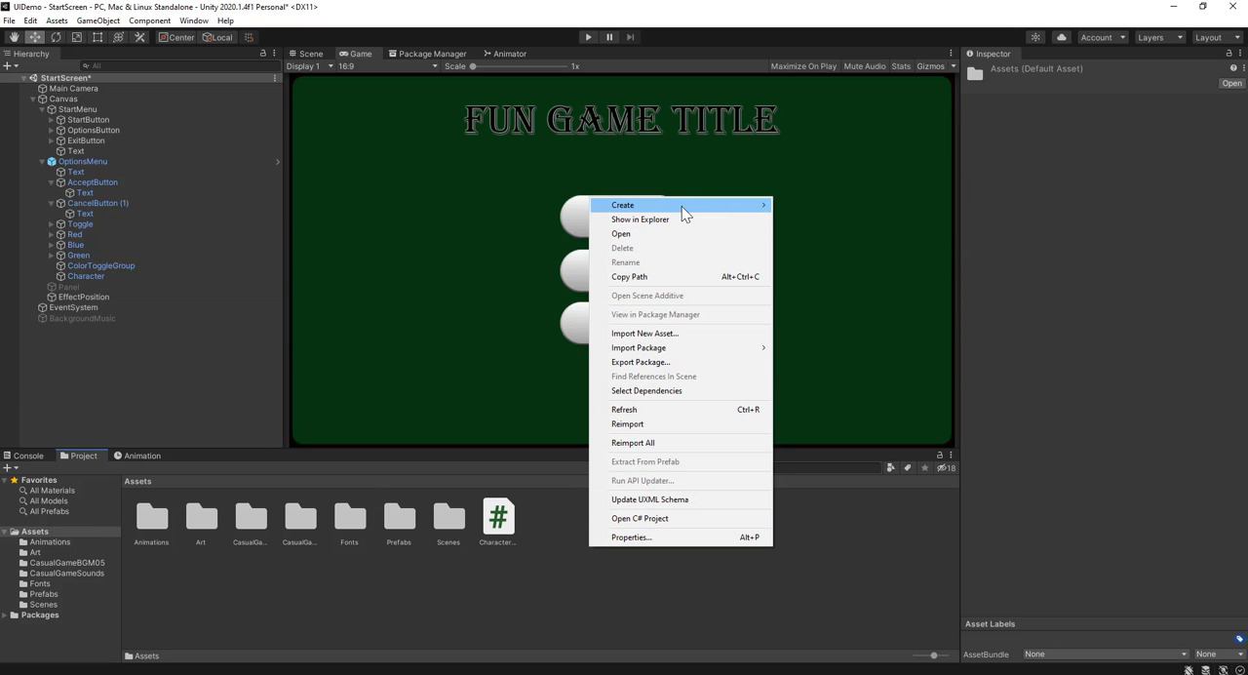
mouse_move(681, 205)
click(901, 161)
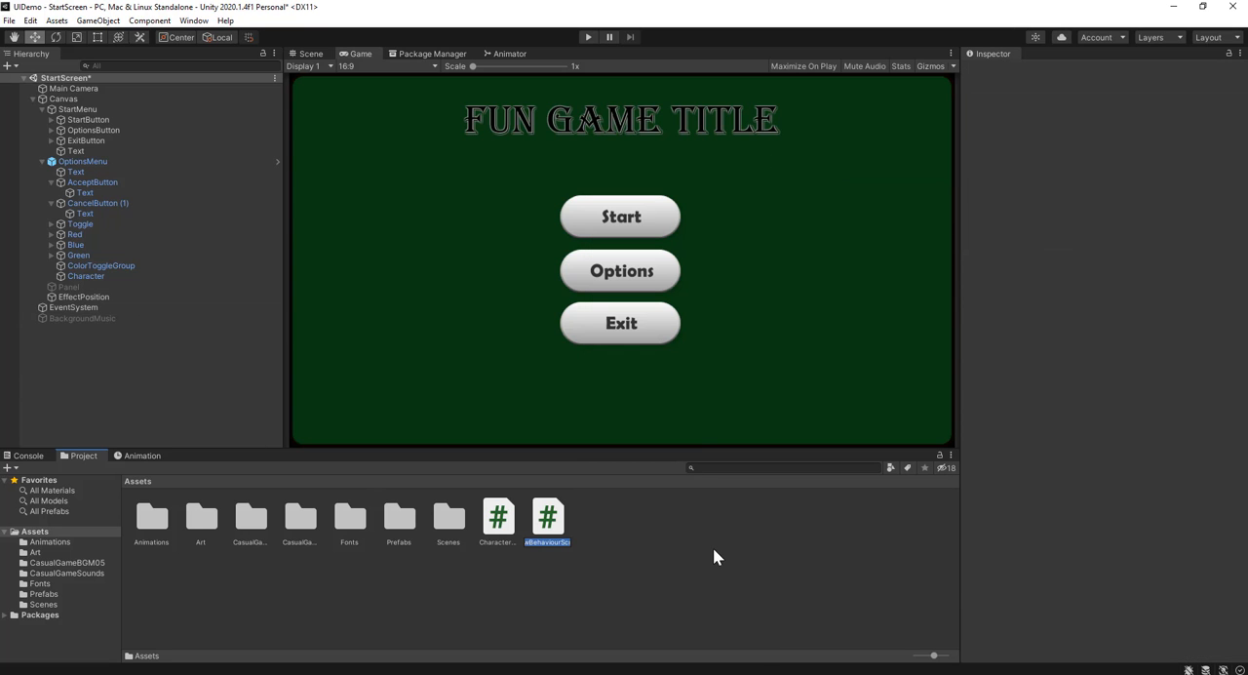
text(TriggerEffect)
key(Return)
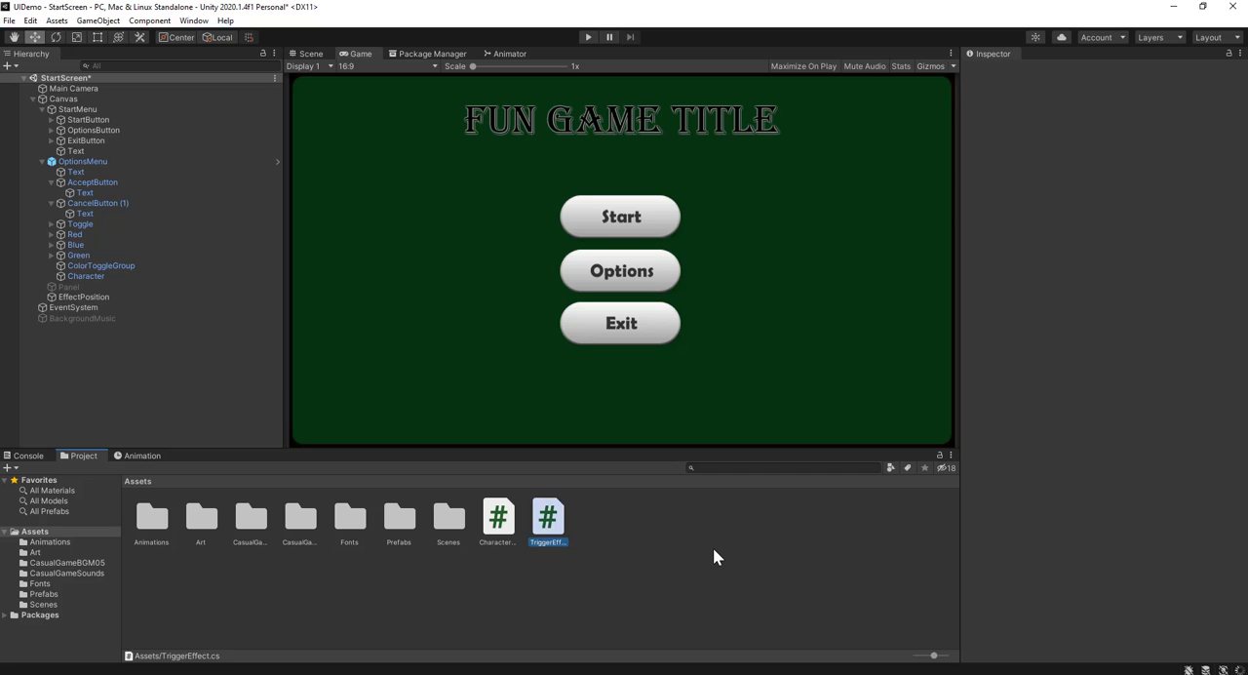
Open the TriggerEffect script in Visual Studio and clear its default Start and Update methods, leaving blank lines in the class
key(alt+Tab)
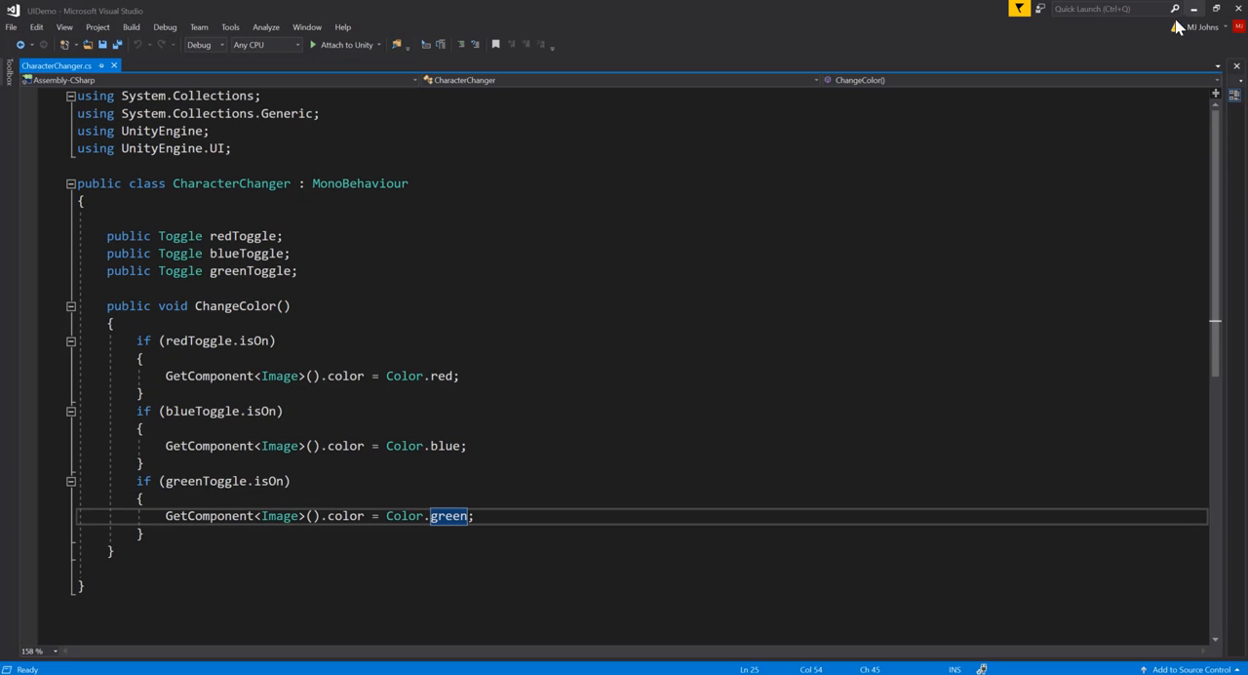
click(1192, 8)
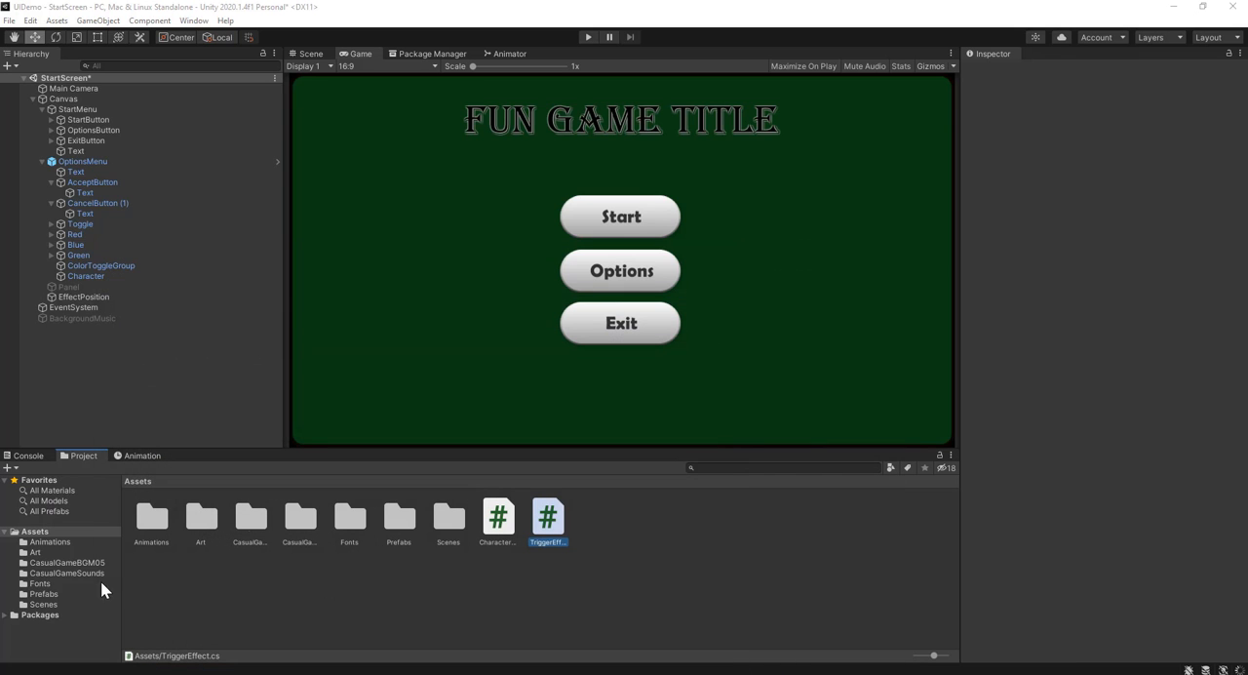
double_click(544, 524)
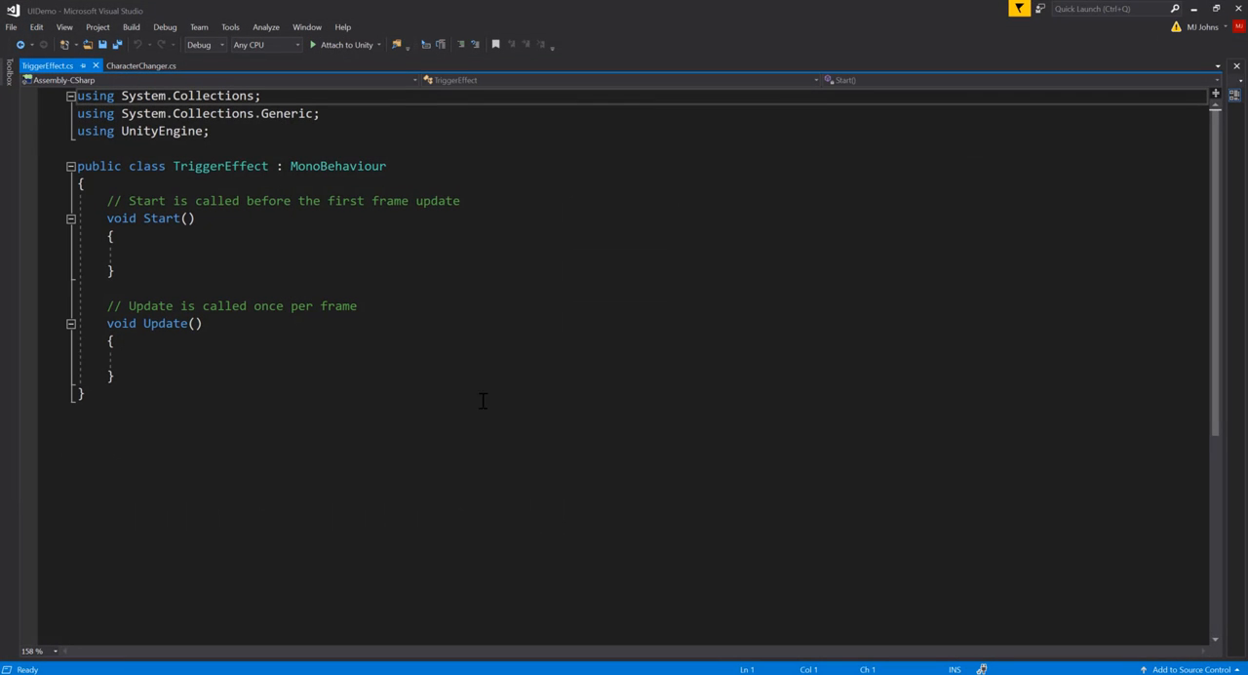
click(153, 185)
click(130, 375)
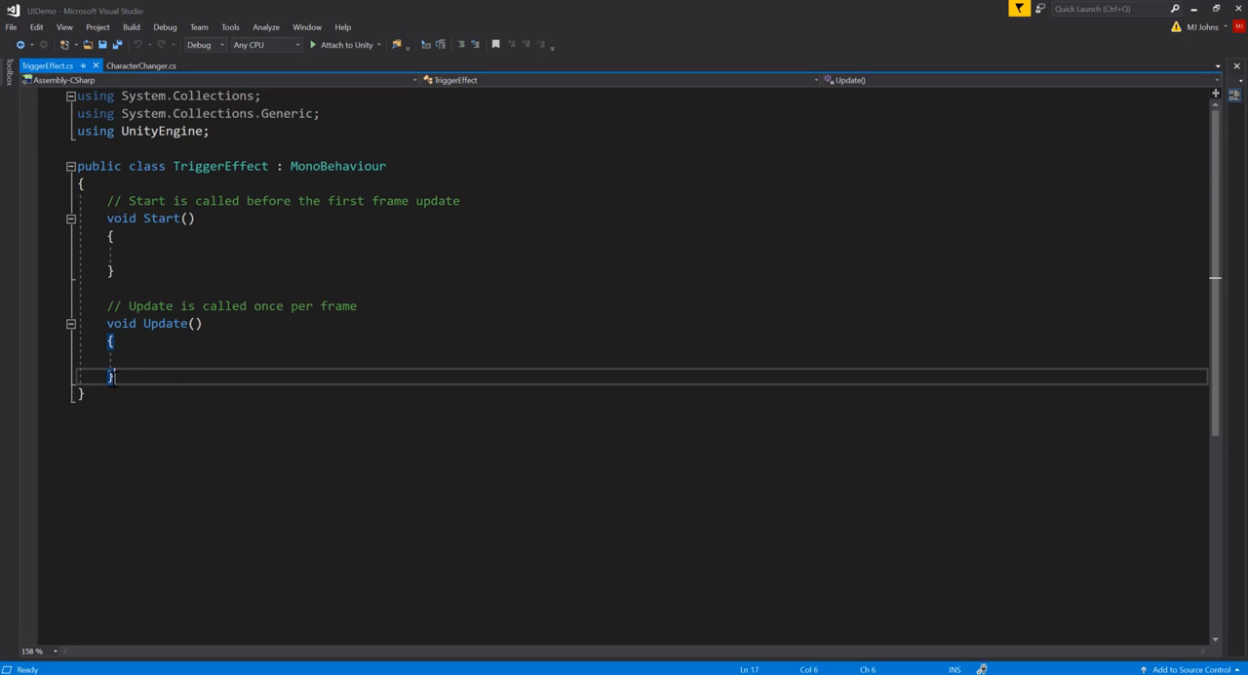
drag(130, 374, 108, 201)
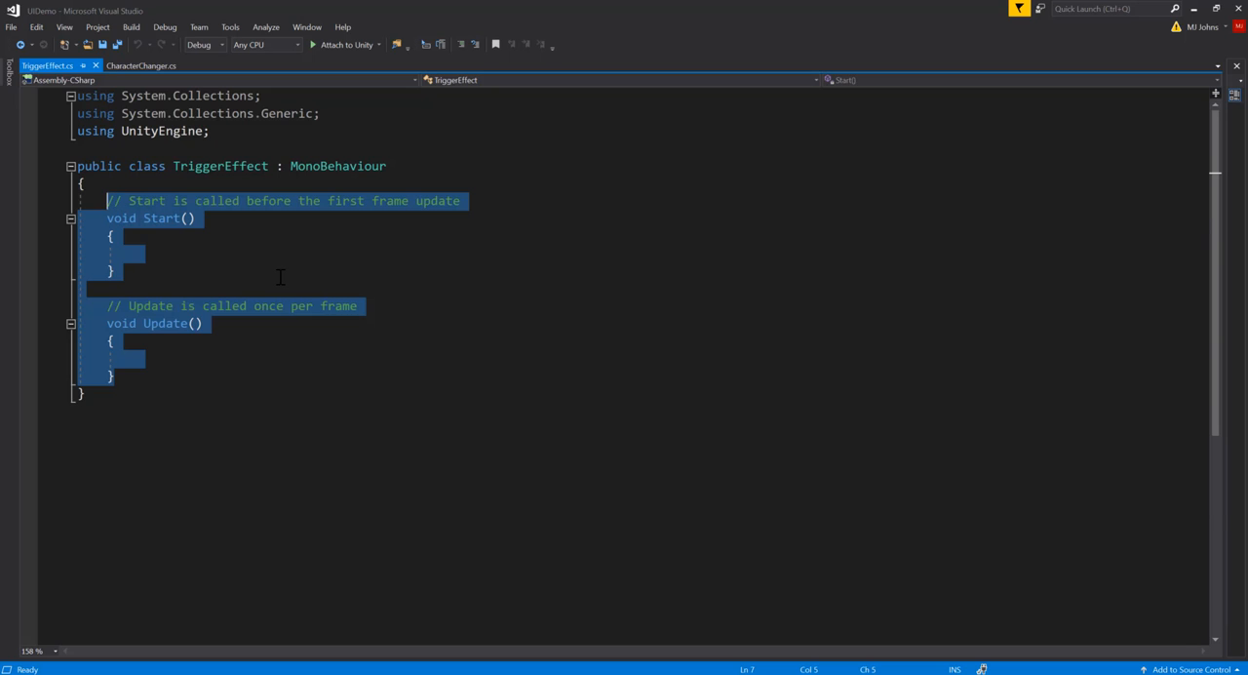
key(Delete)
key(Return)
key(Return)
key(Up)
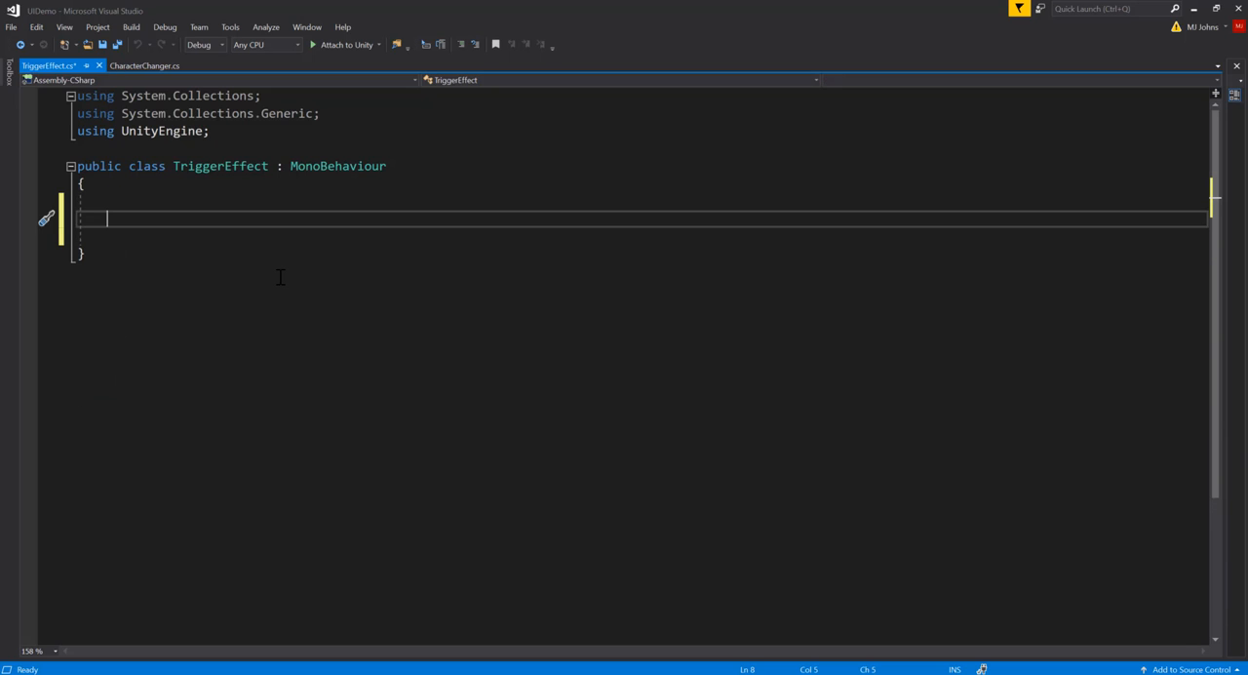
Declare an empty public void method StartEffect() inside the TriggerEffect class
text(public void)
text(StartEffec)
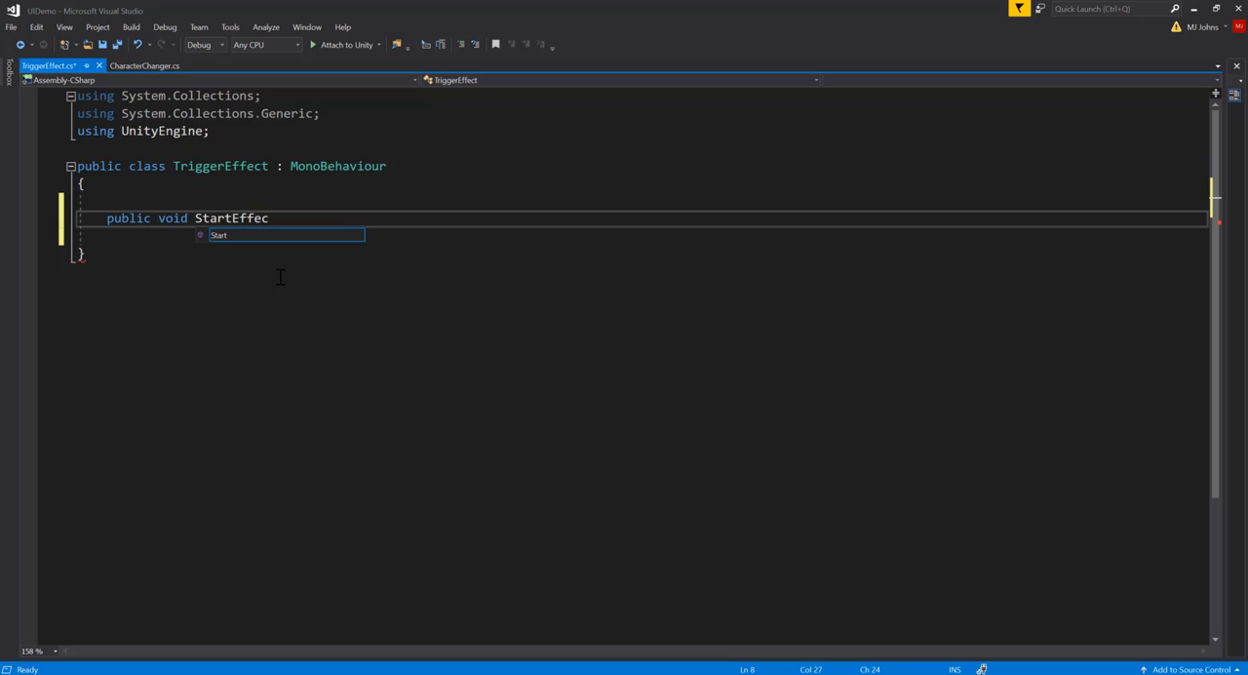
text(t())
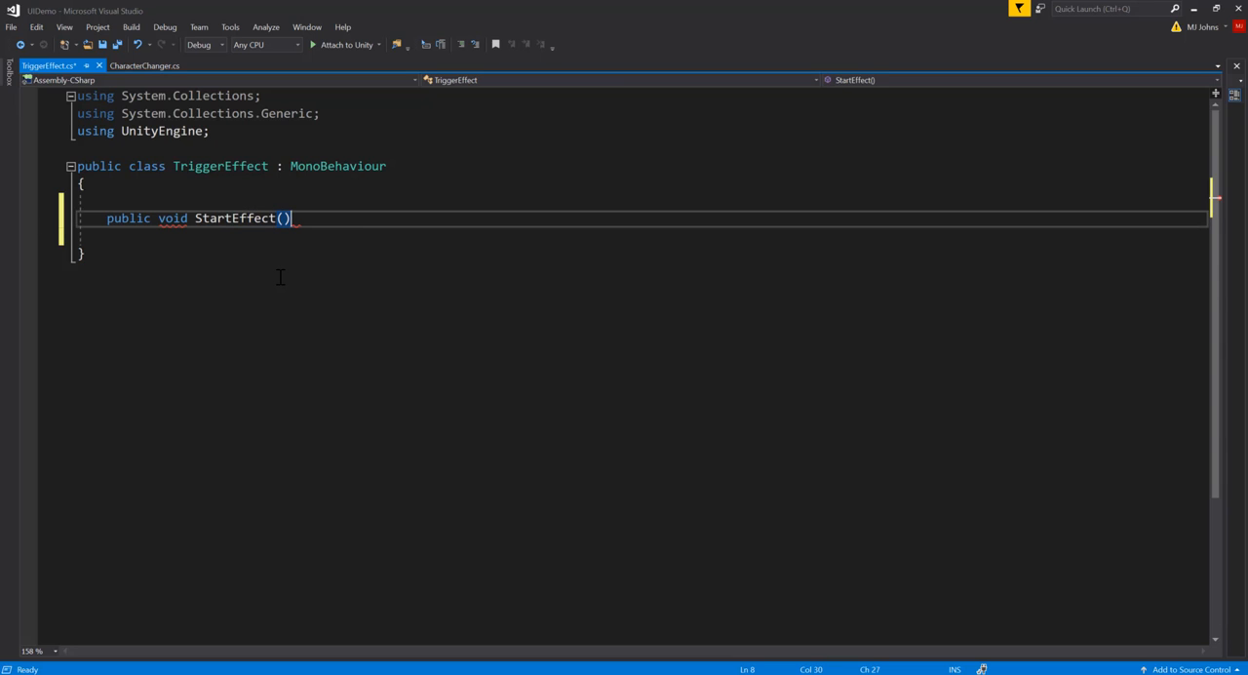
key(Return)
text({)
key(Return)
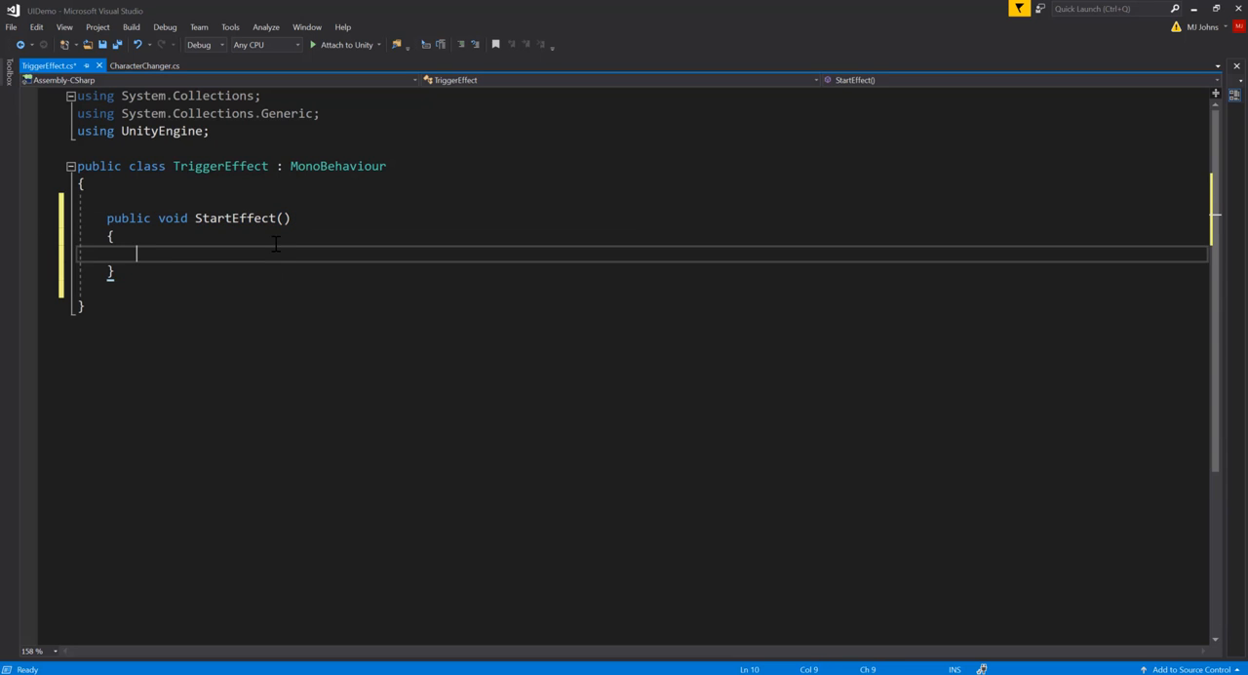
click(248, 218)
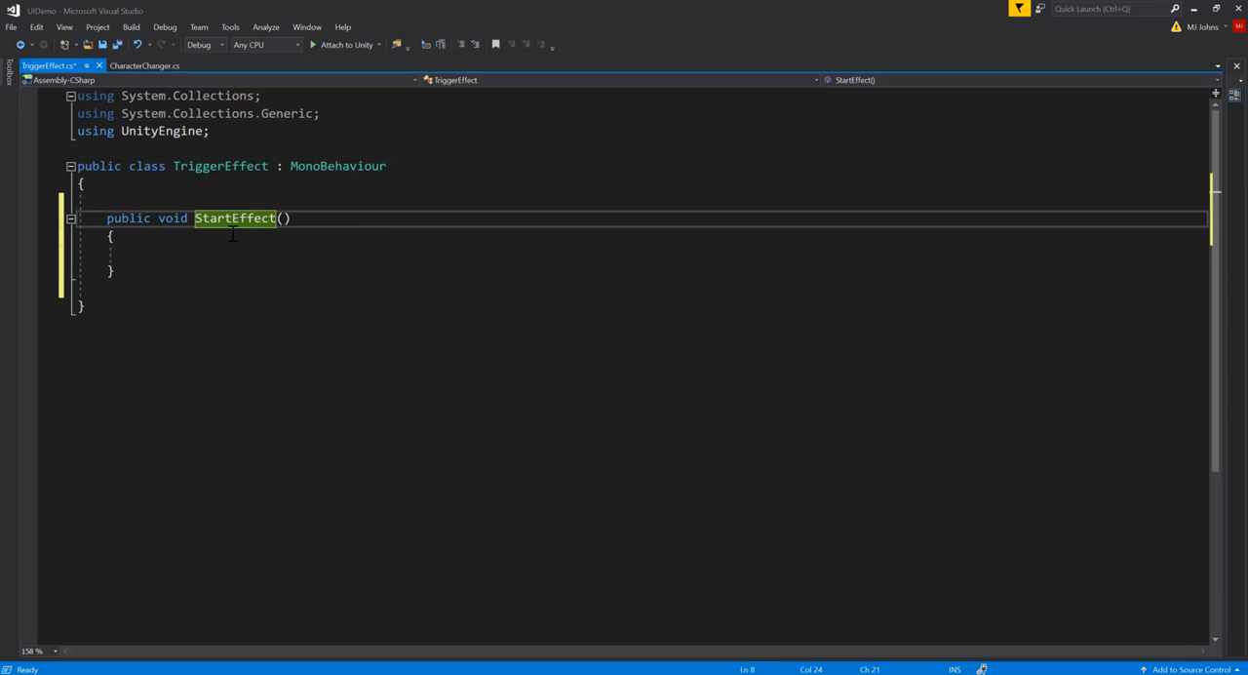
click(225, 219)
double_click(226, 218)
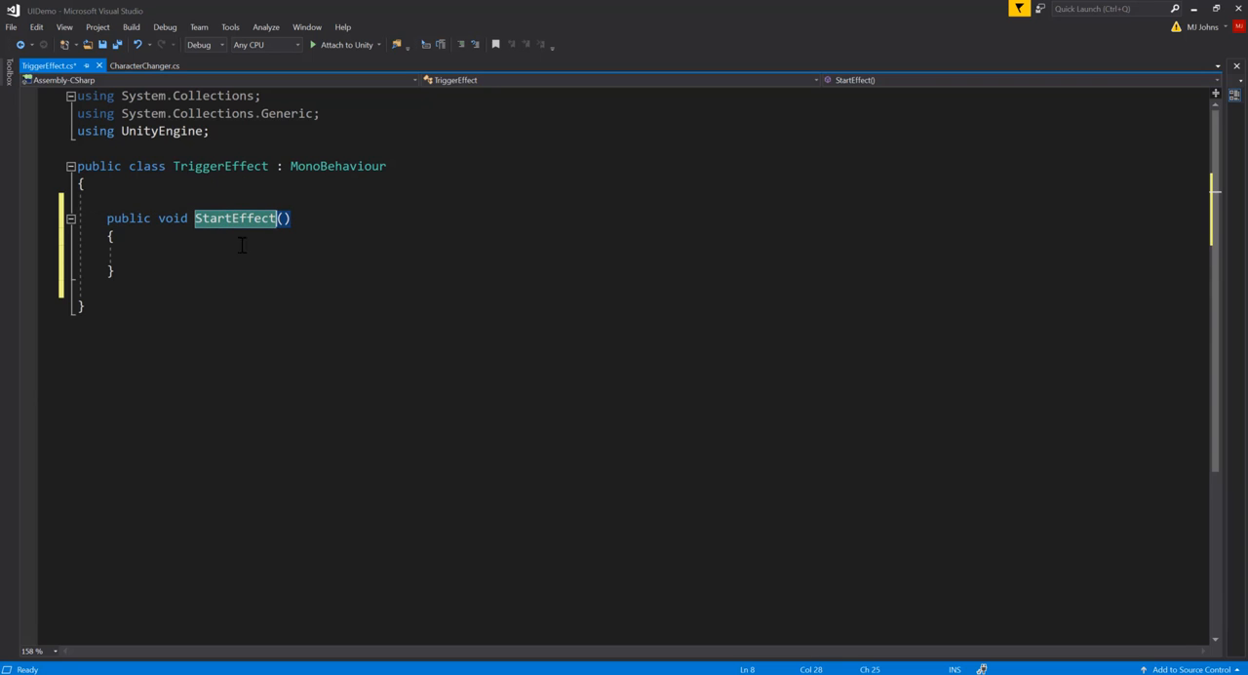
click(241, 251)
click(225, 219)
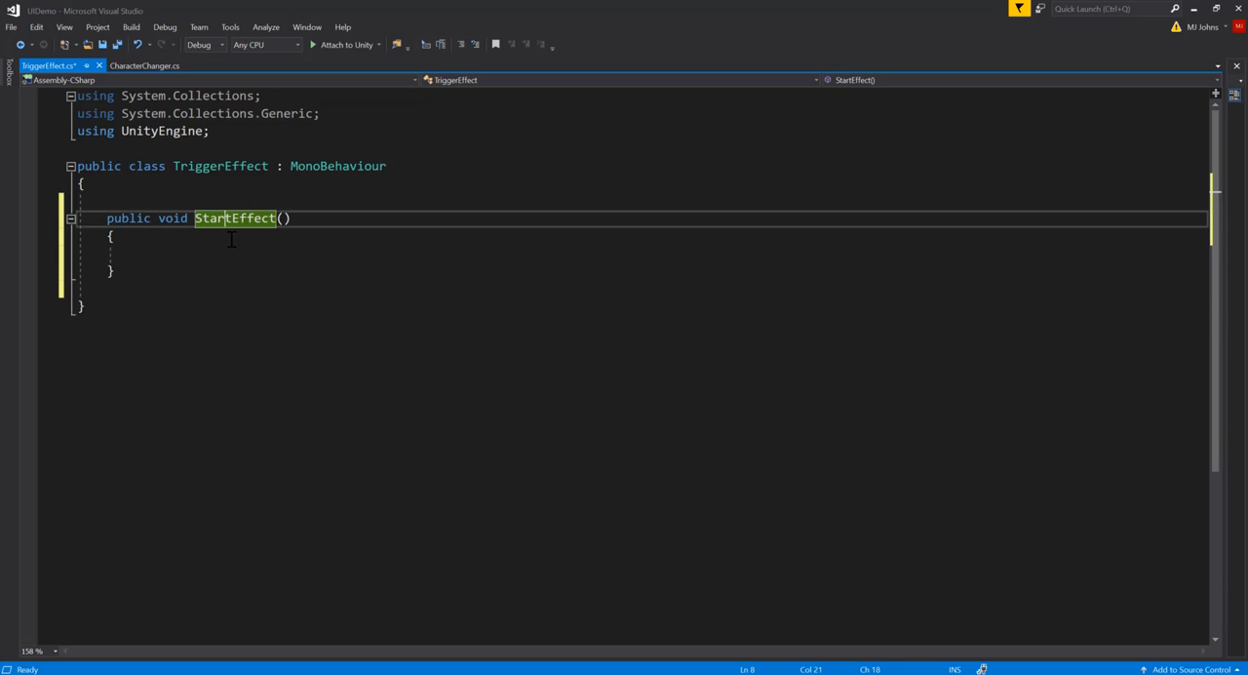
Write an Instantiate call in the StartEffect body that loads the prefab with Resources.Load("Effect")
key(Down)
key(Down)
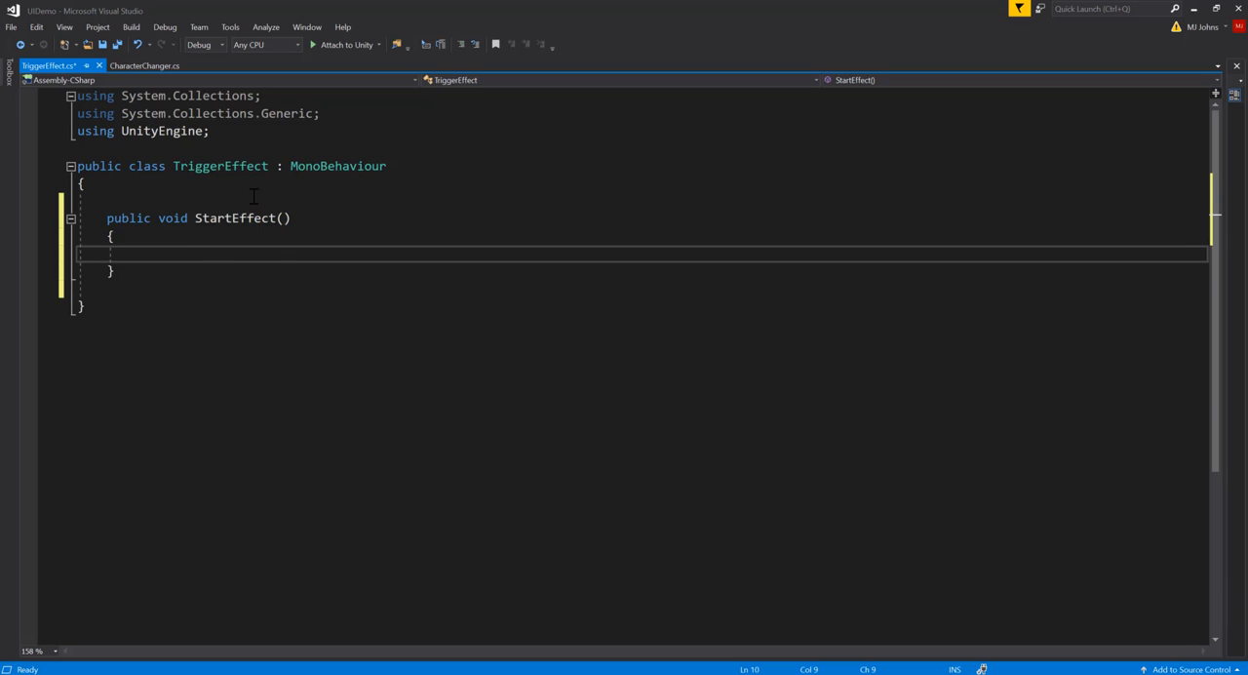
text(Inst)
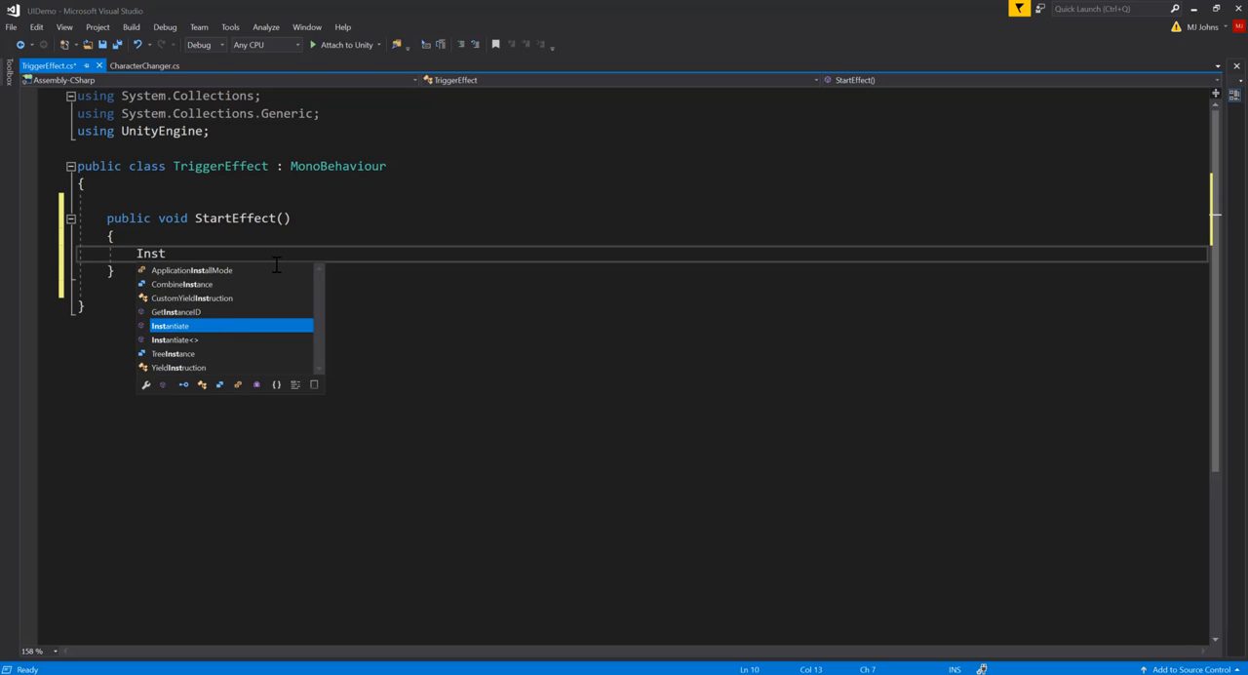
text(antiate(Resou)
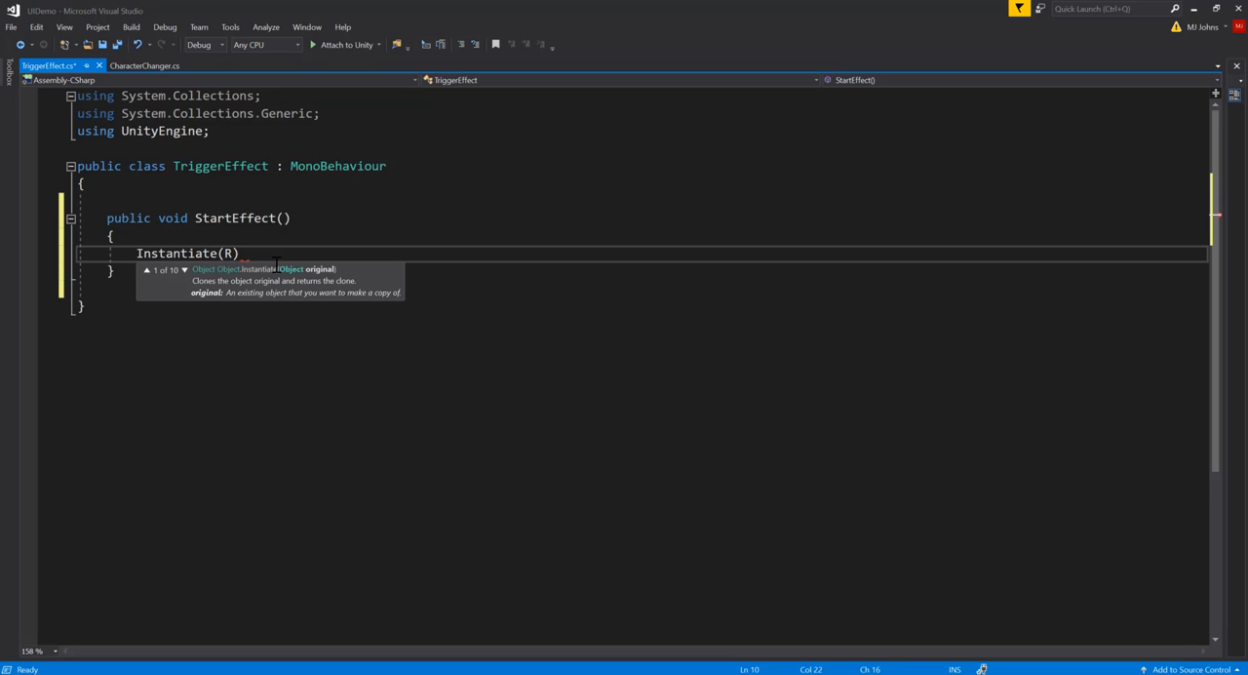
key(Down)
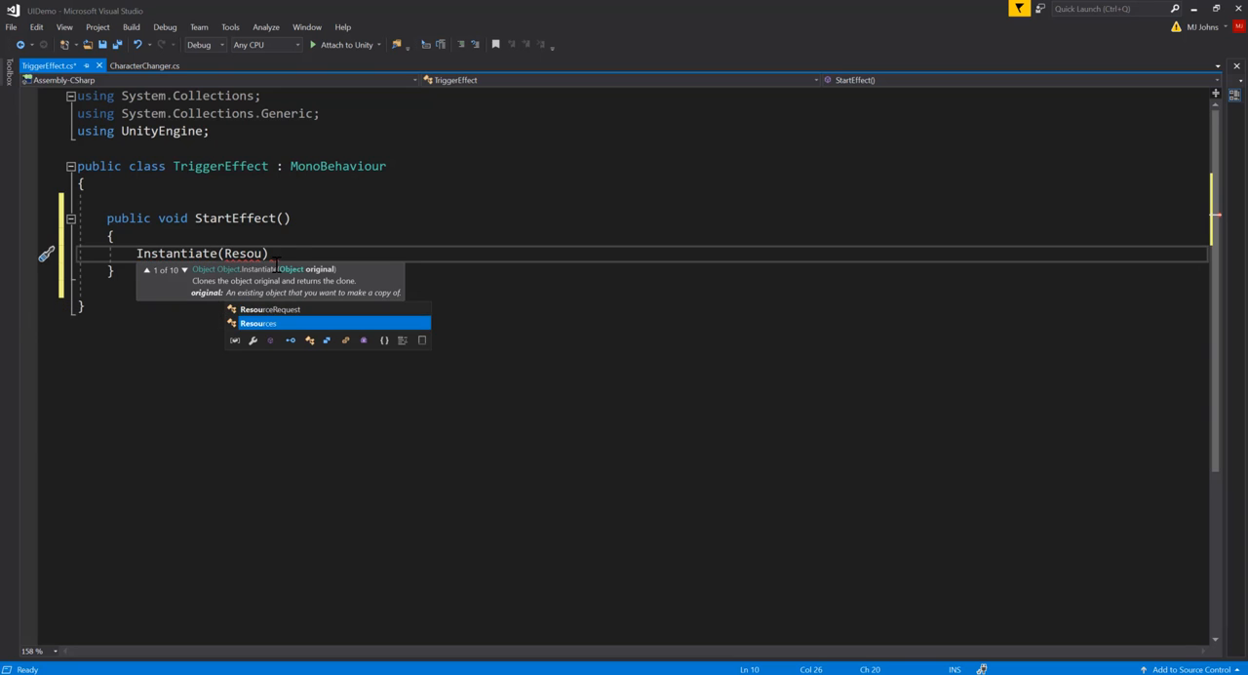
key(Tab)
text(.Lo)
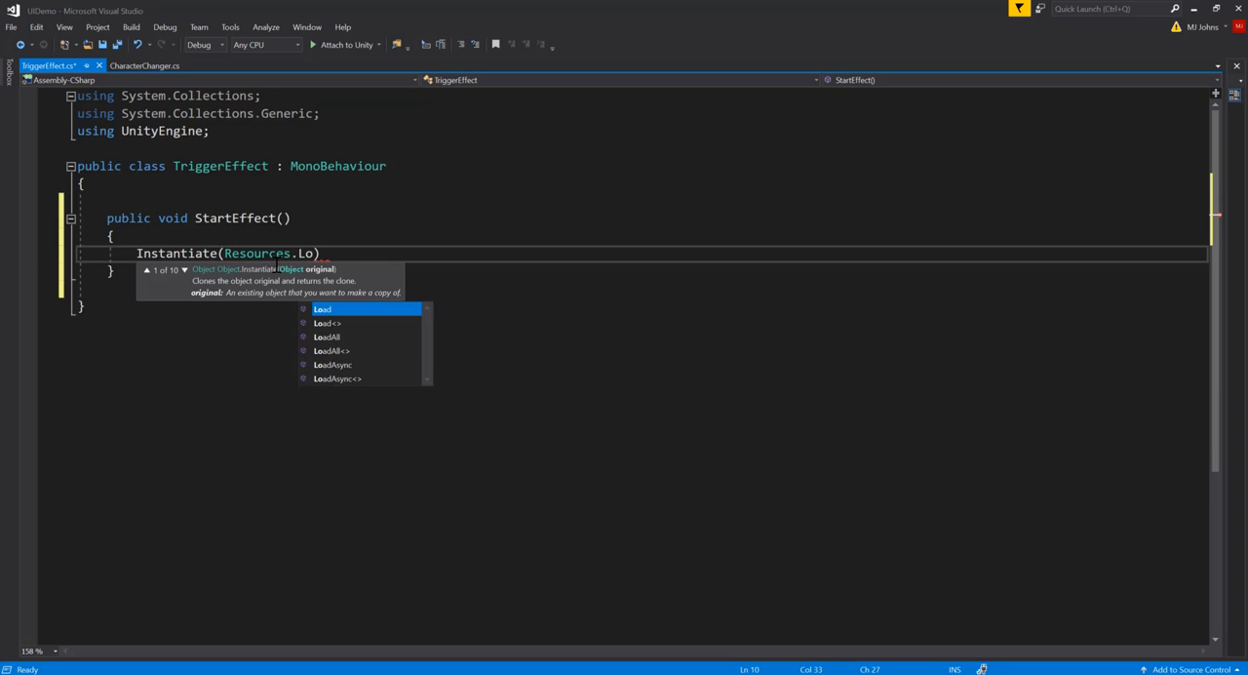
key(Tab)
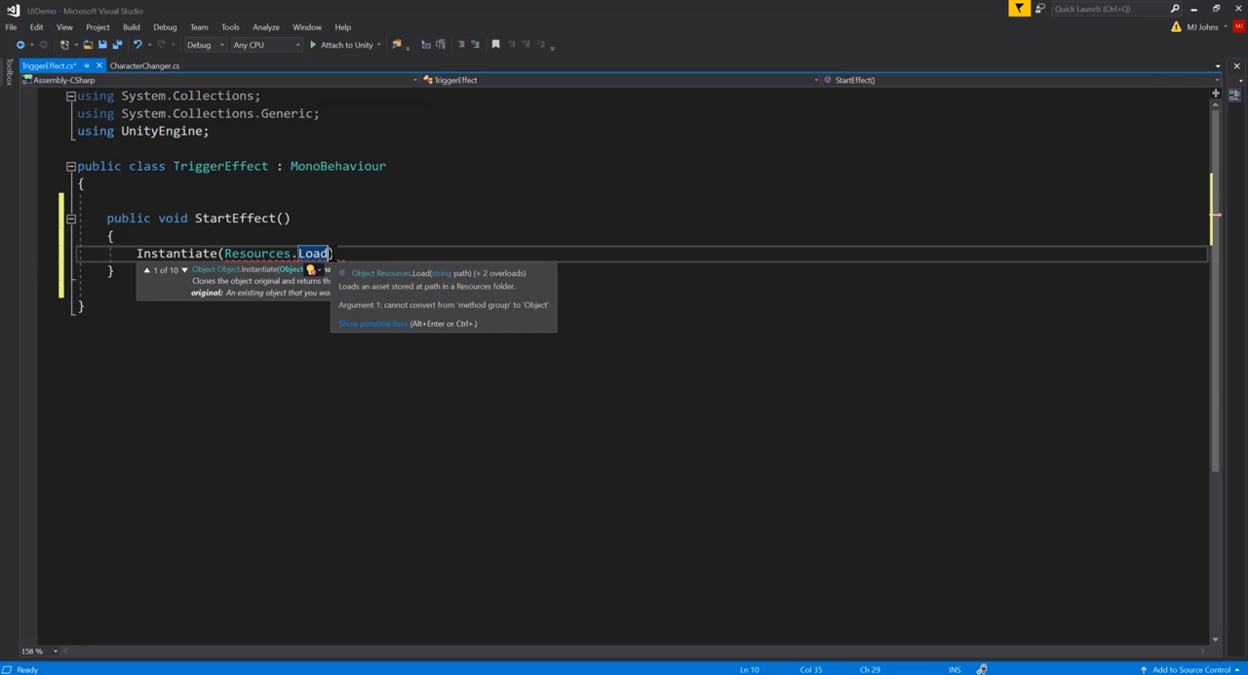
text(()
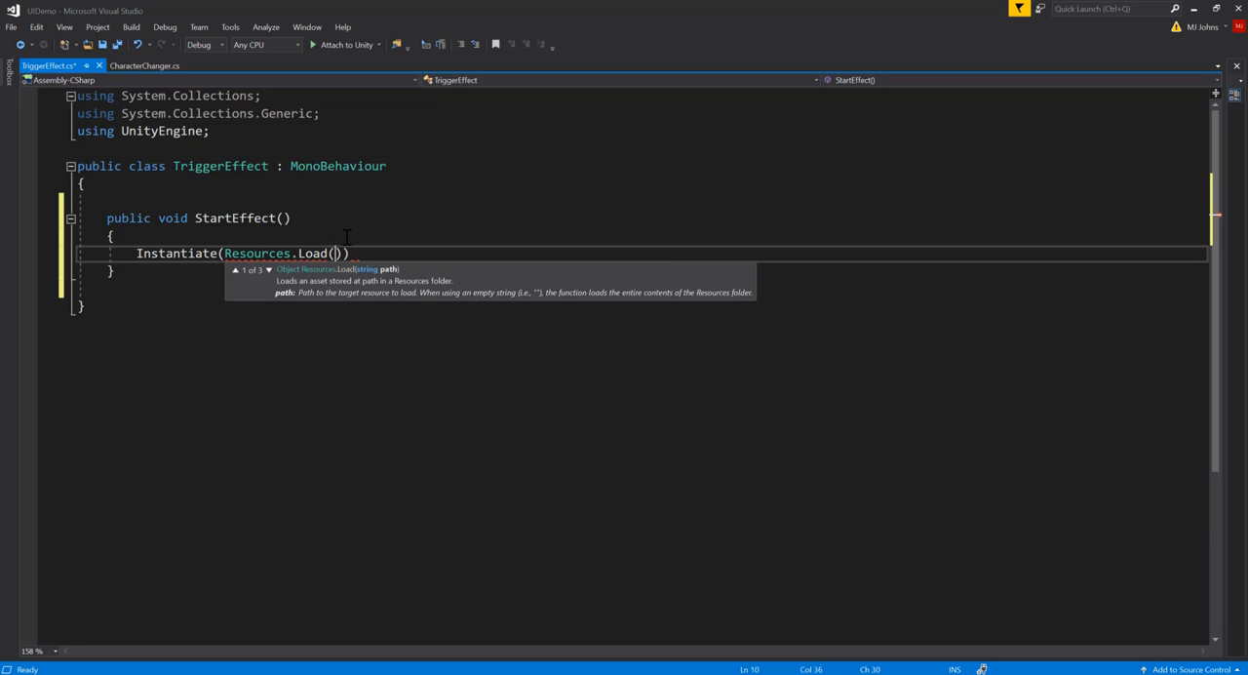
text("Effect"))
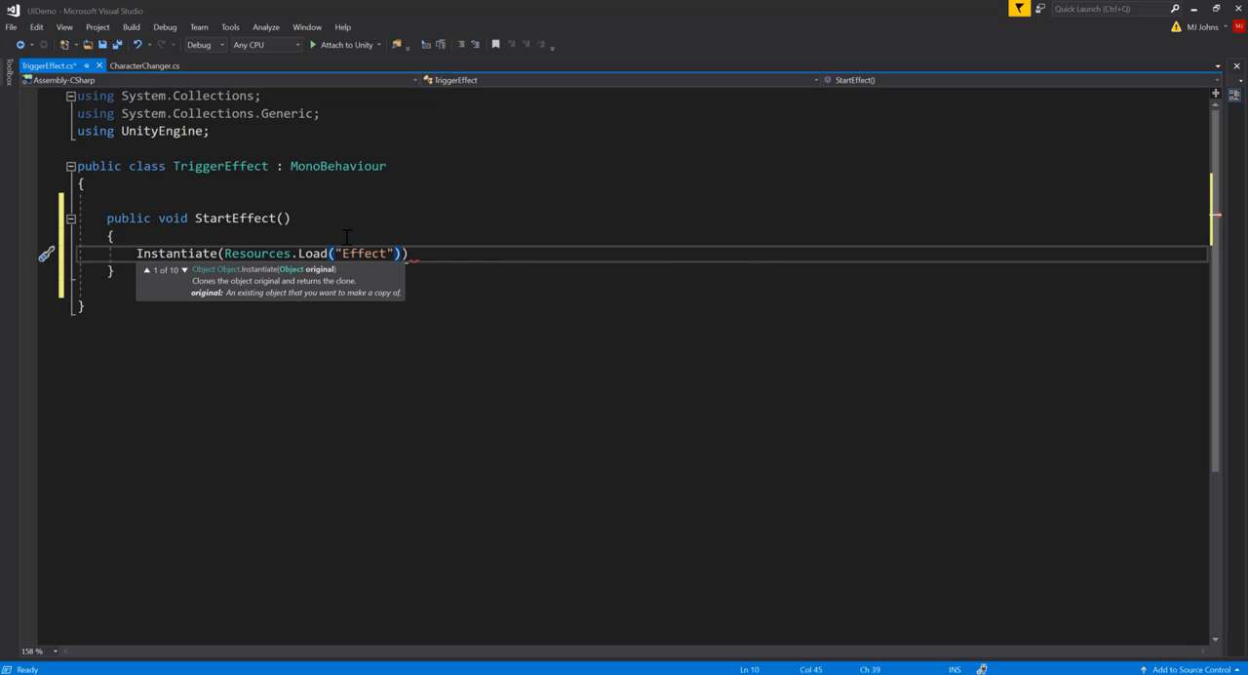
text(,)
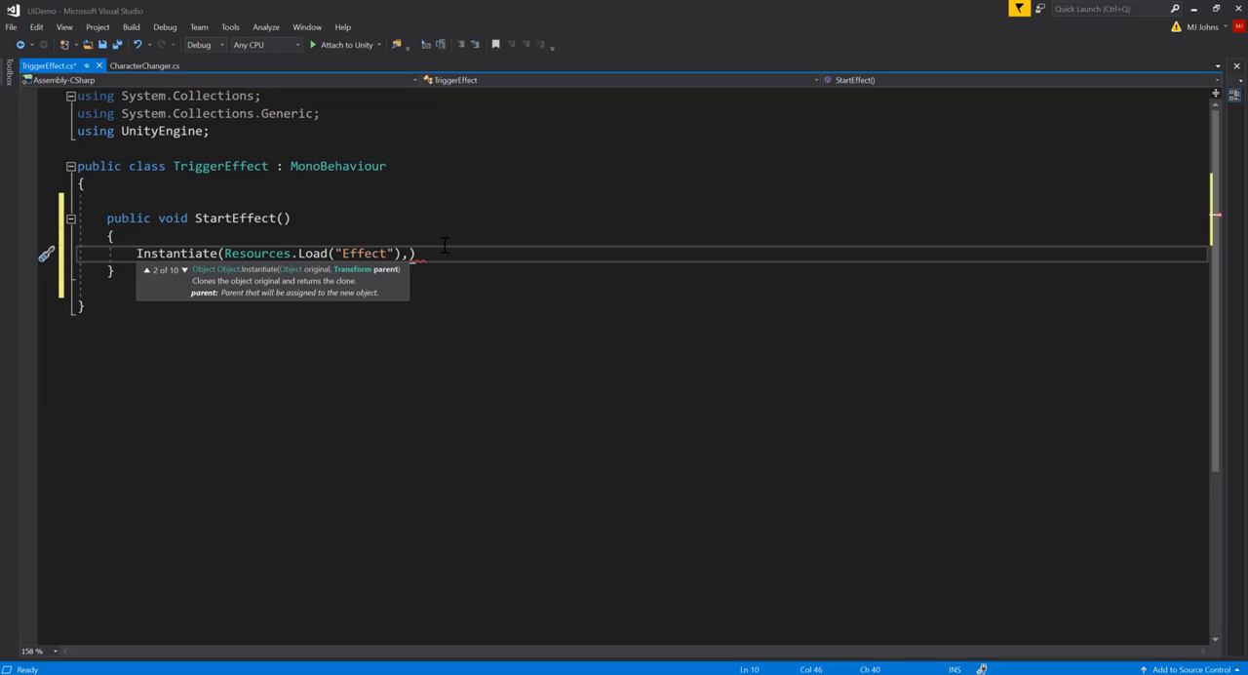
Add transform.position as the second argument of the Instantiate call
text(trans)
key(Tab)
text(.pos)
key(Tab)
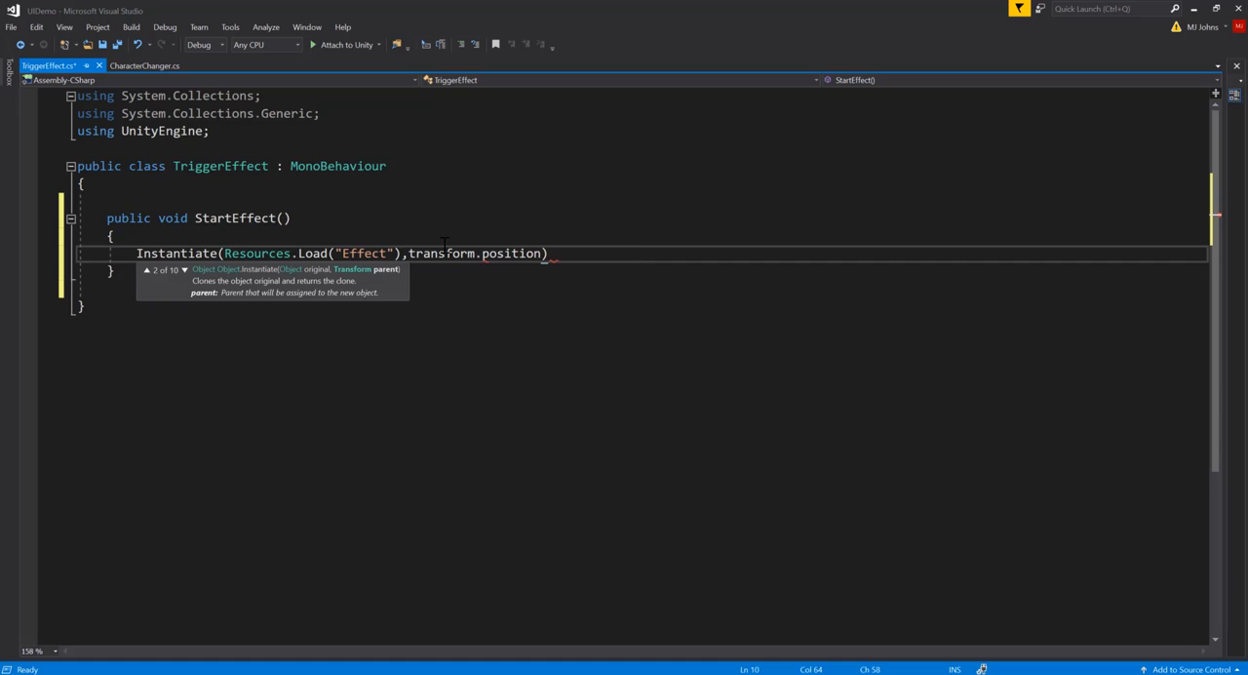
mouse_move(446, 270)
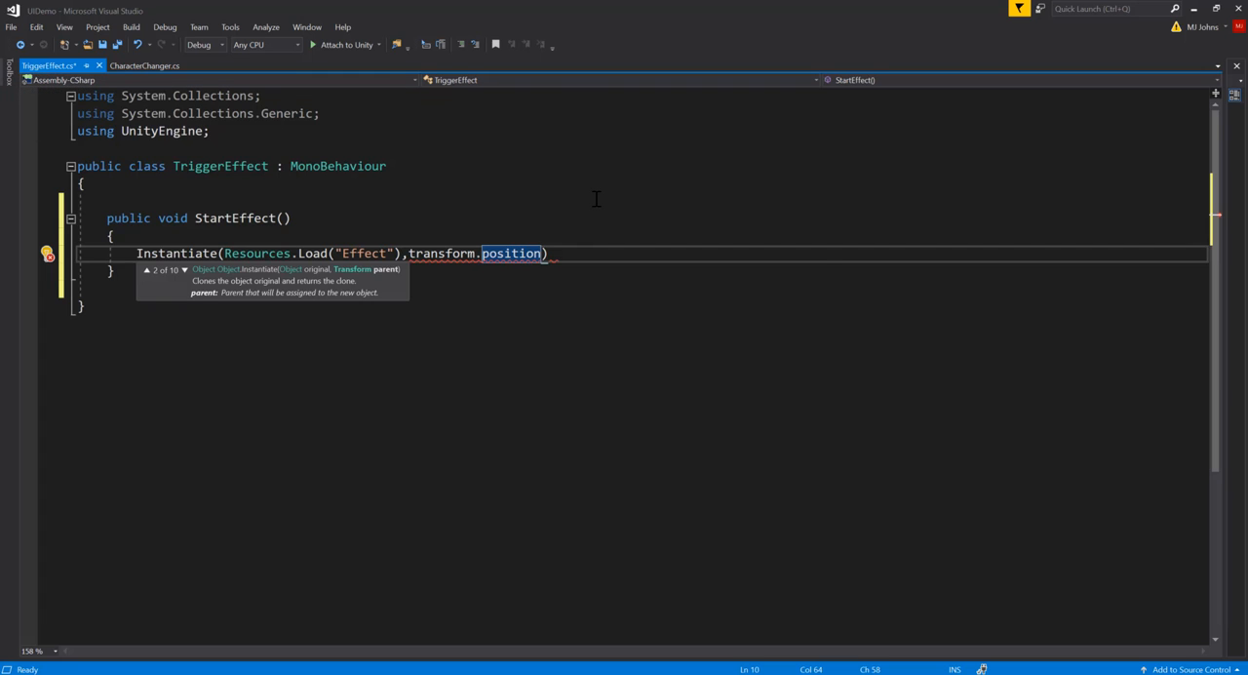
Add transform.rotation as the third Instantiate argument, end the statement with a semicolon, and save the script
text(,transform)
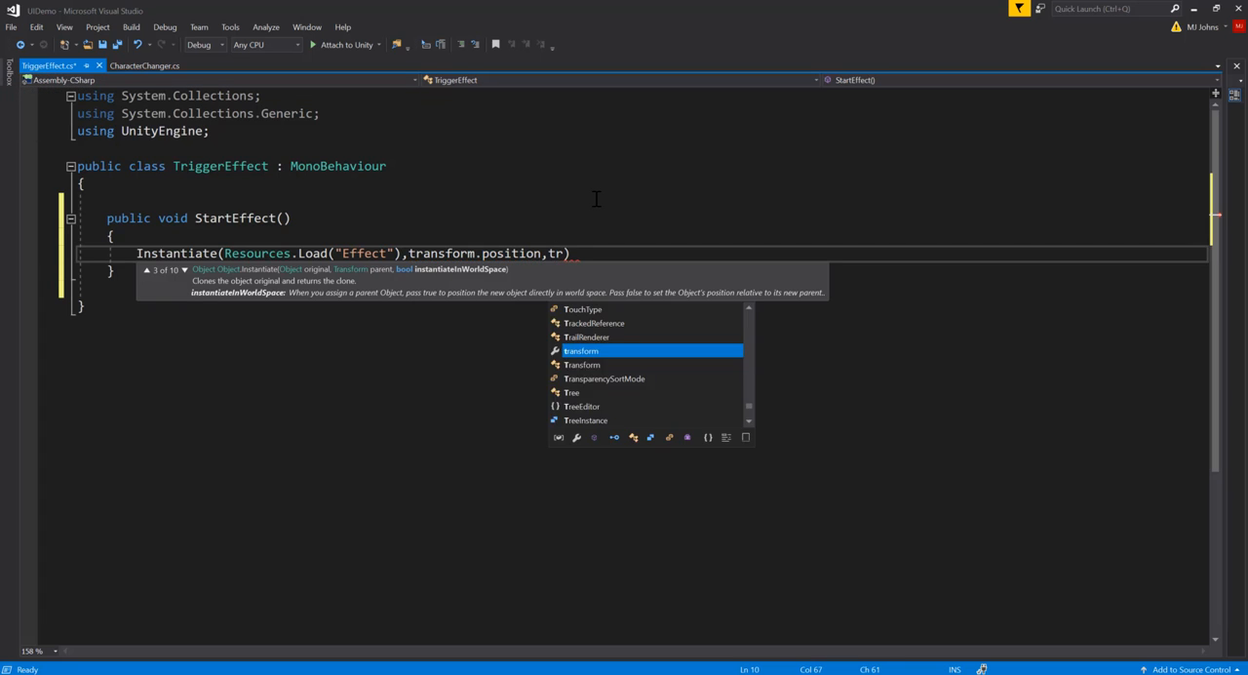
text(.)
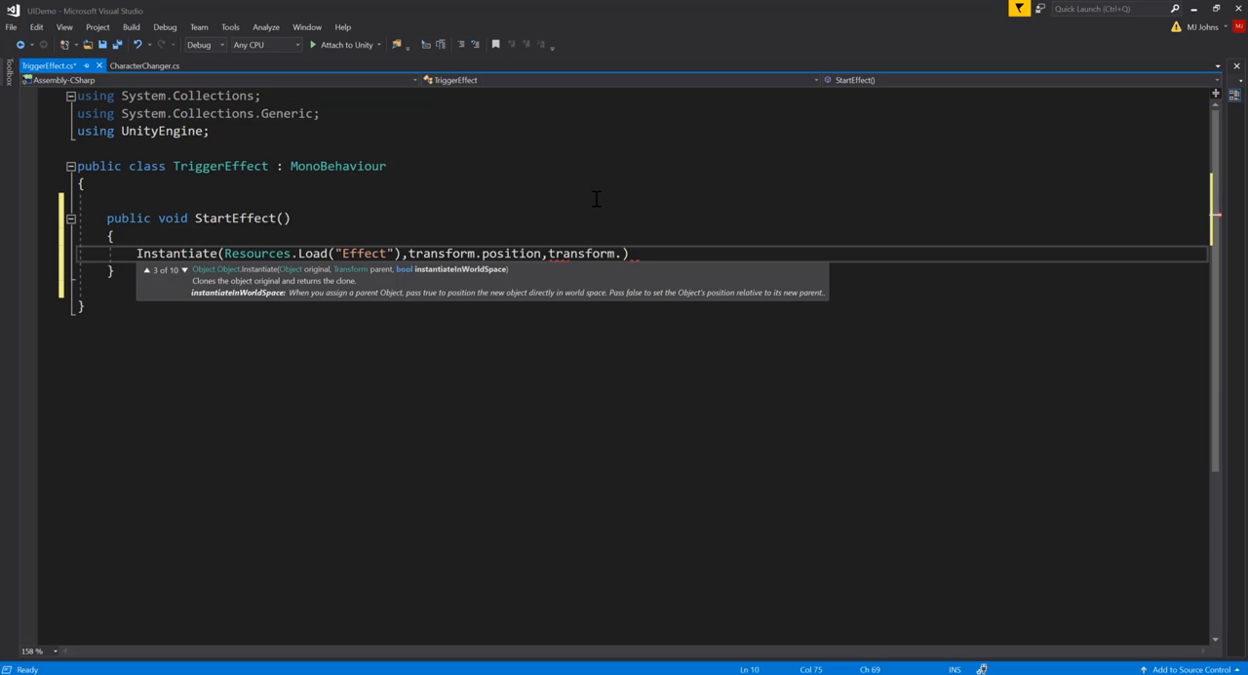
text(rot)
key(Tab)
key(End)
text(;)
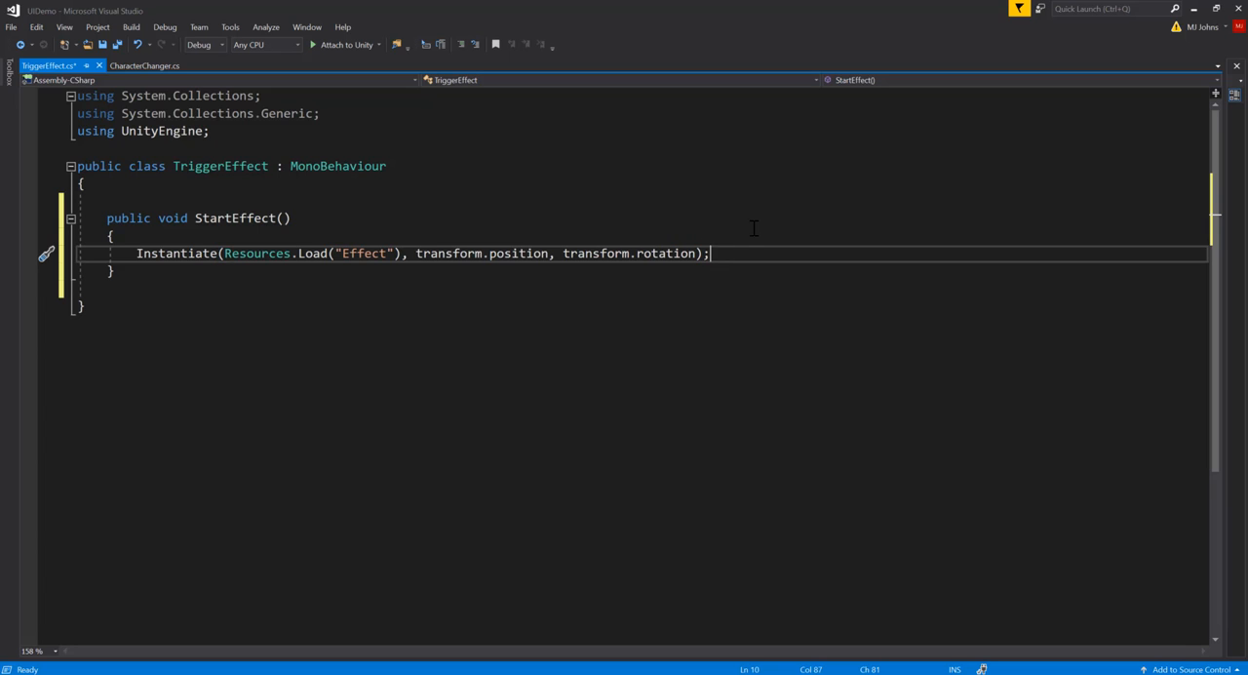
key(ctrl+s)
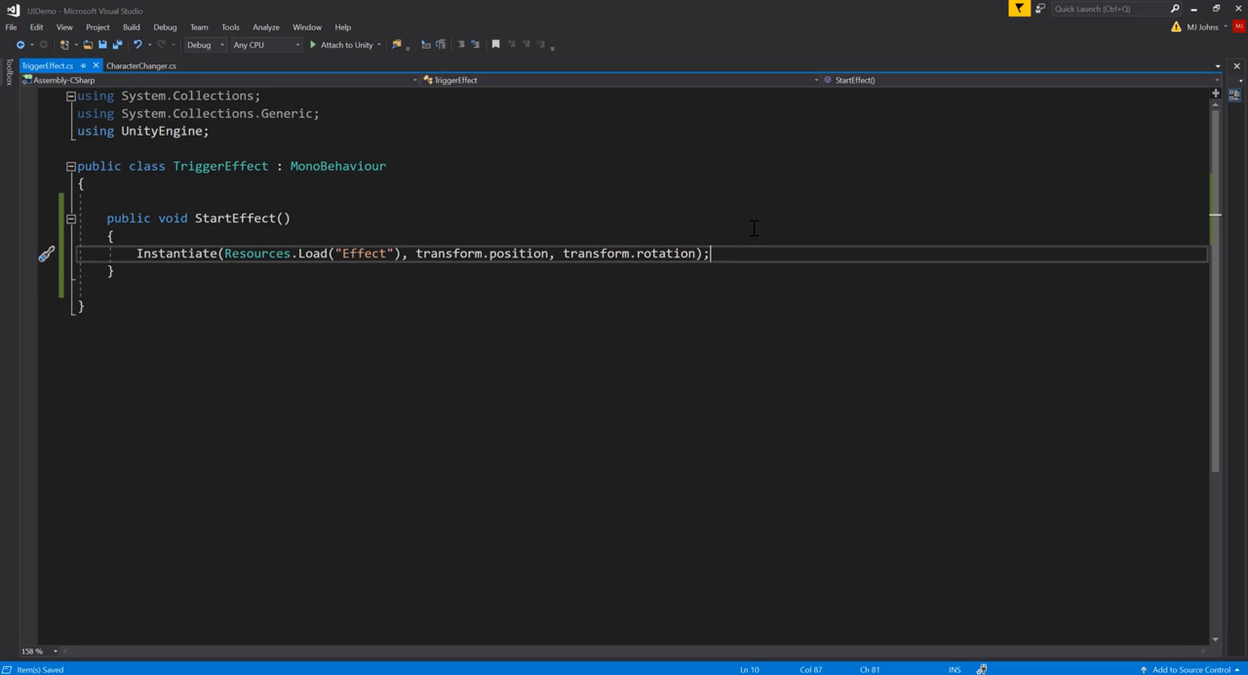
click(255, 253)
click(314, 254)
mouse_move(244, 264)
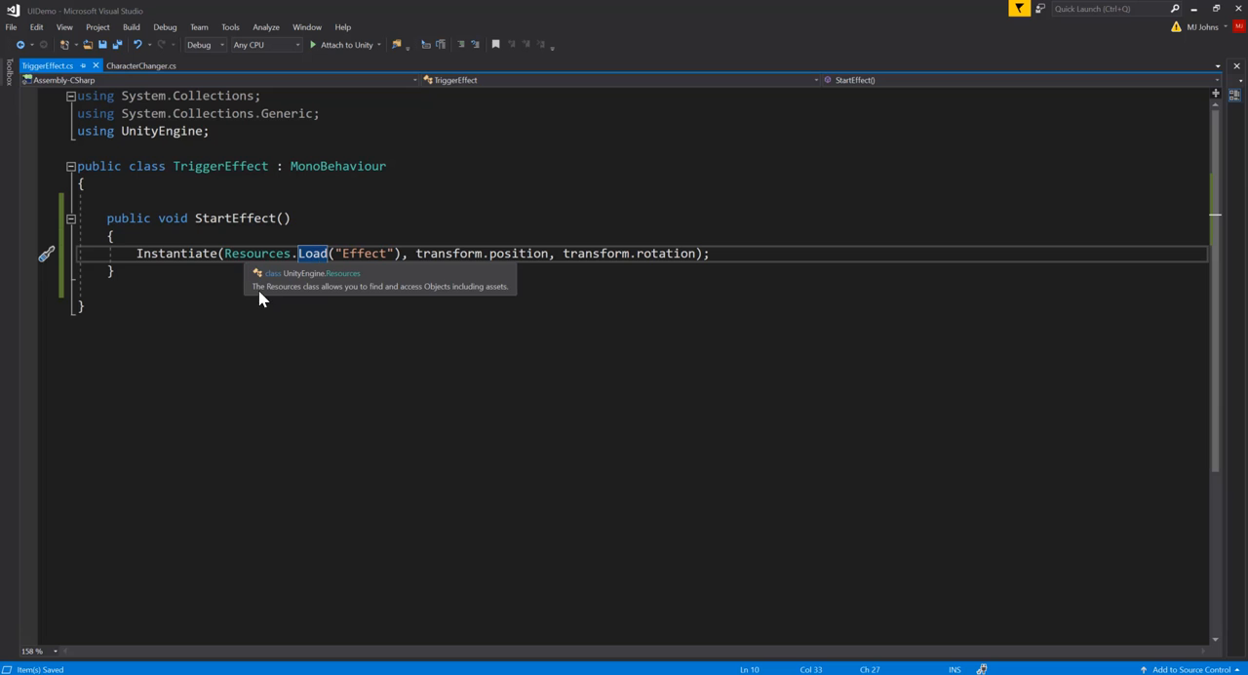
Switch to Unity and create a folder named Resources in the project's Assets folder
click(1192, 12)
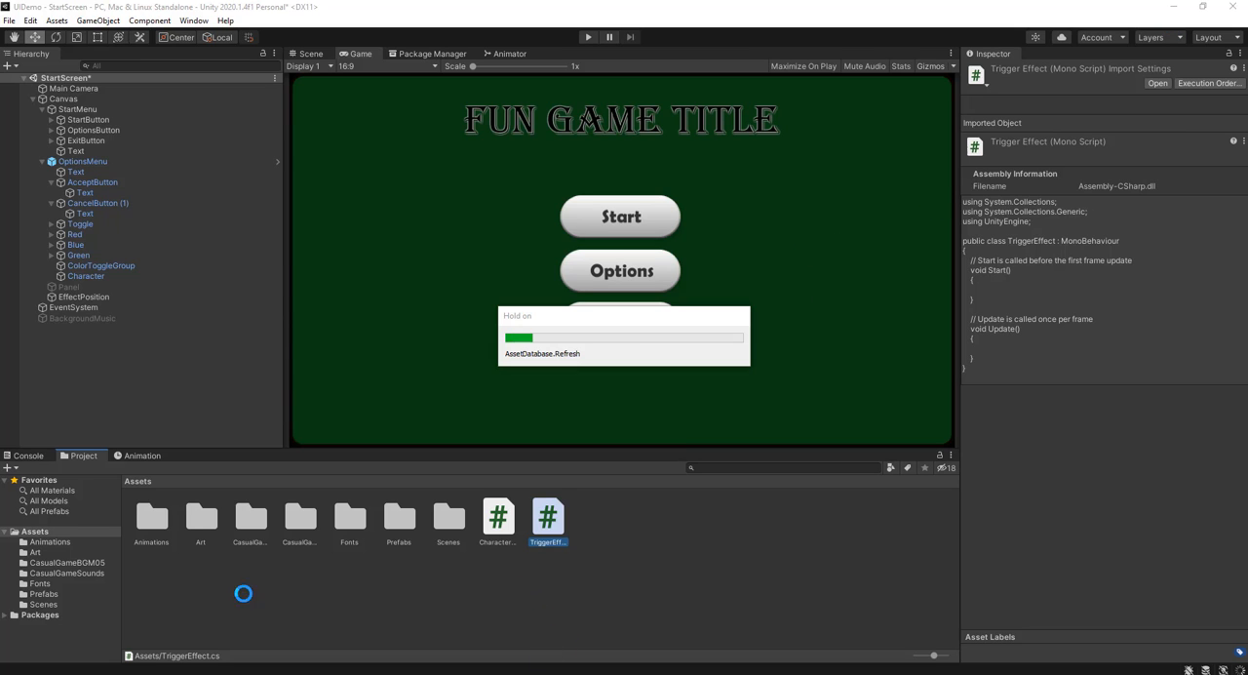
click(336, 595)
right_click(518, 593)
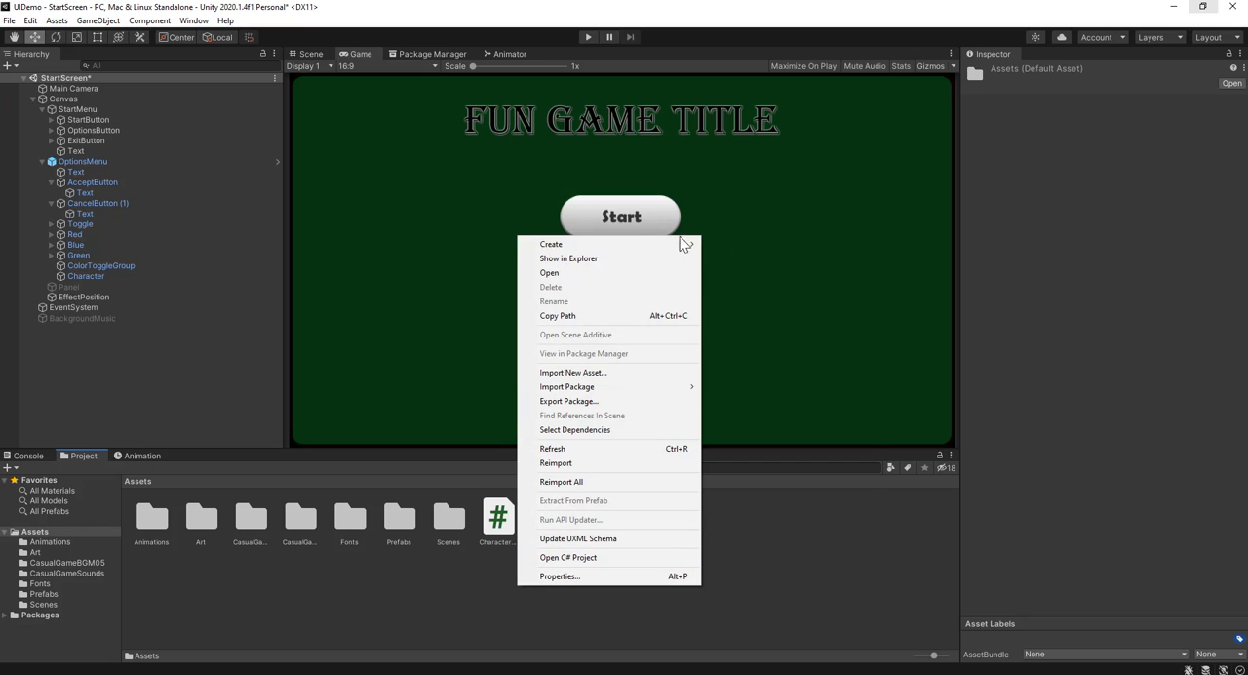
mouse_move(673, 243)
click(772, 148)
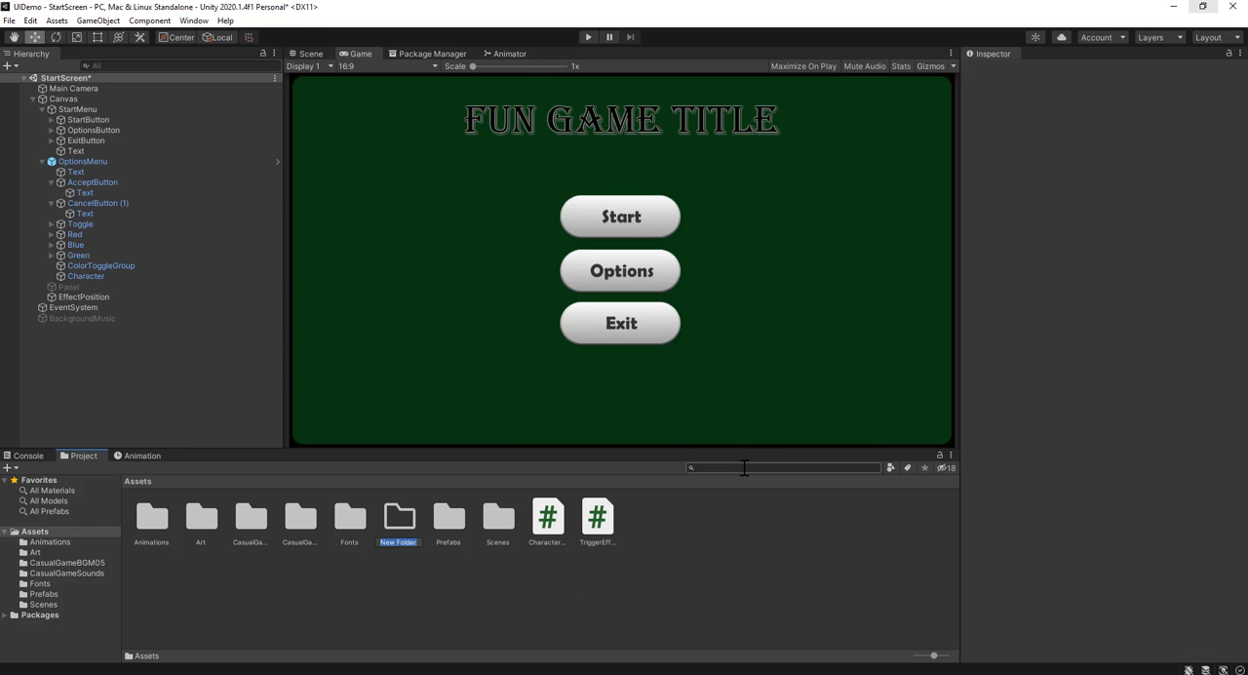
text(Resources)
key(Return)
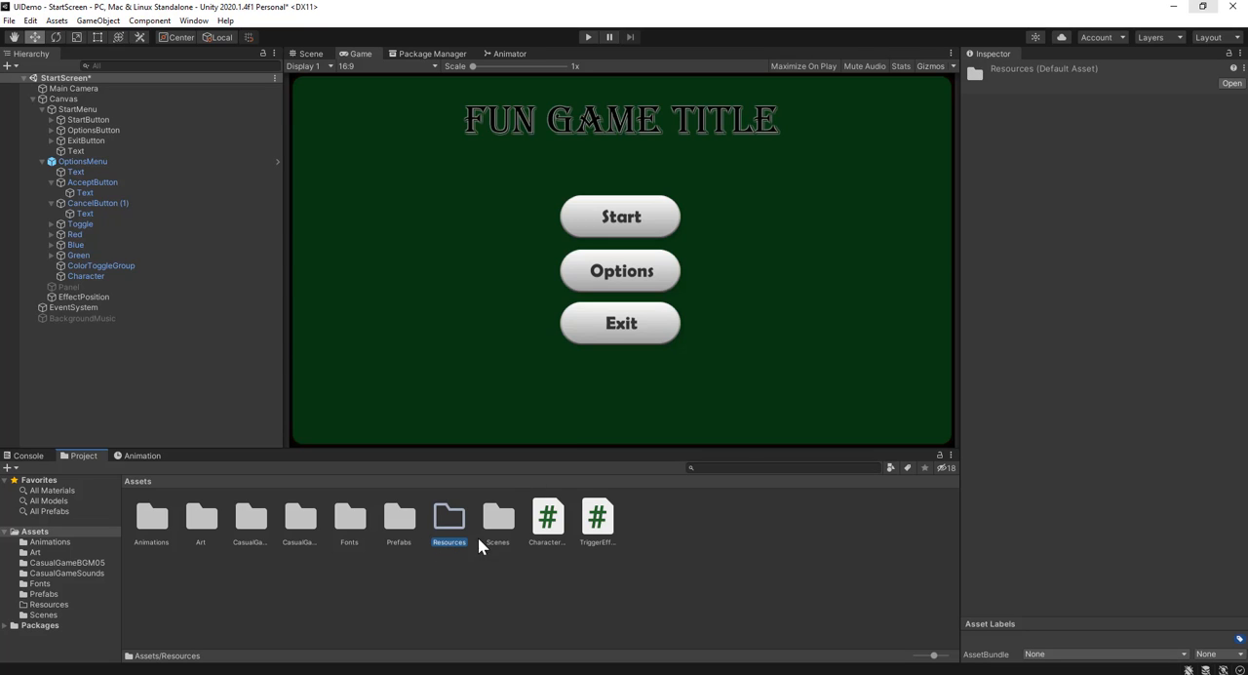
Move the Effect prefab from the Prefabs folder into the Resources folder and open Resources
double_click(398, 521)
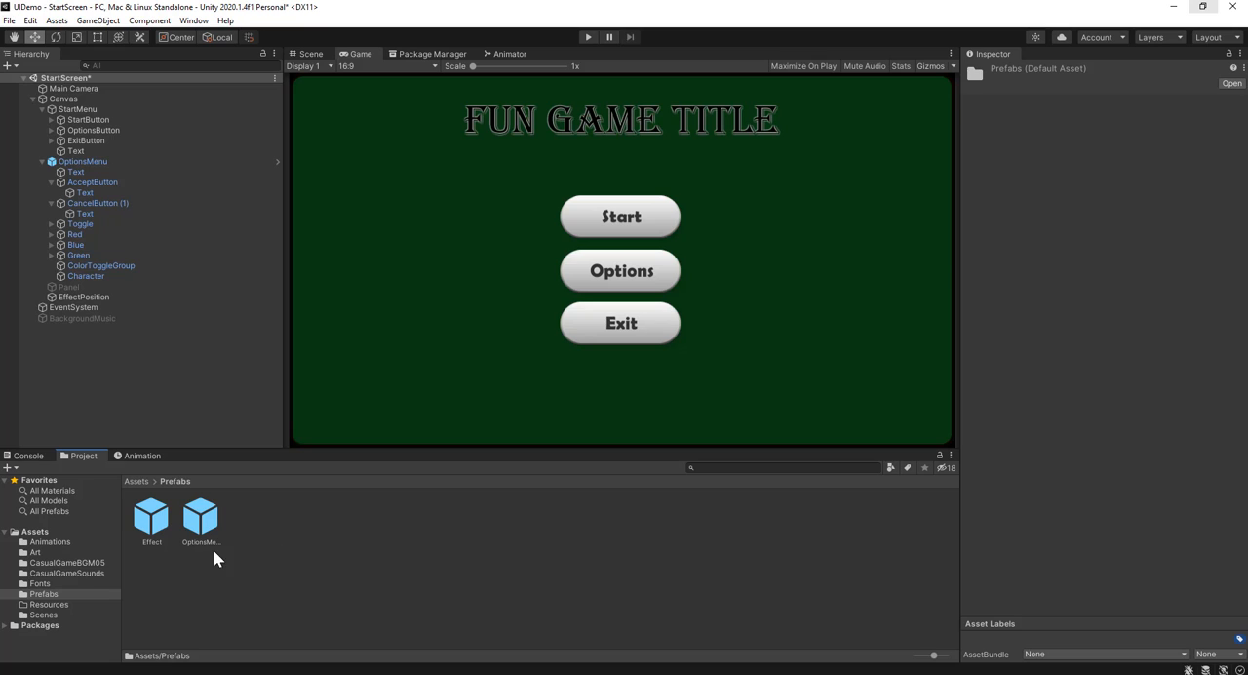
drag(159, 519, 48, 611)
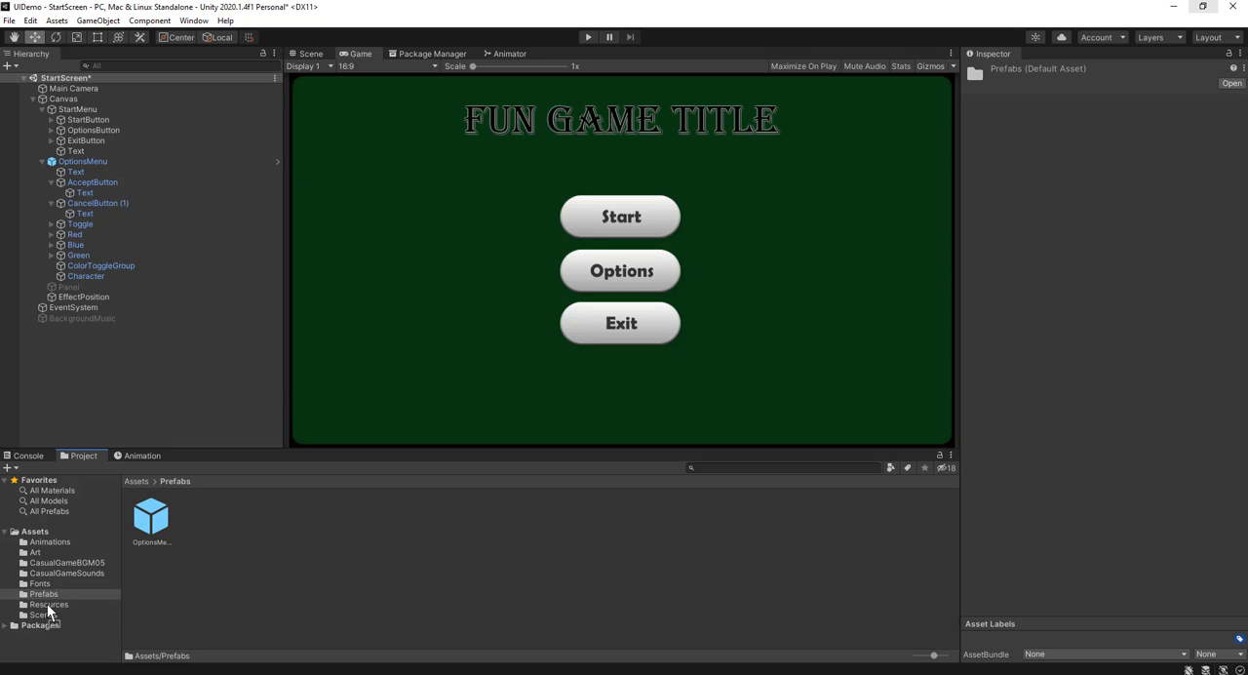
click(48, 605)
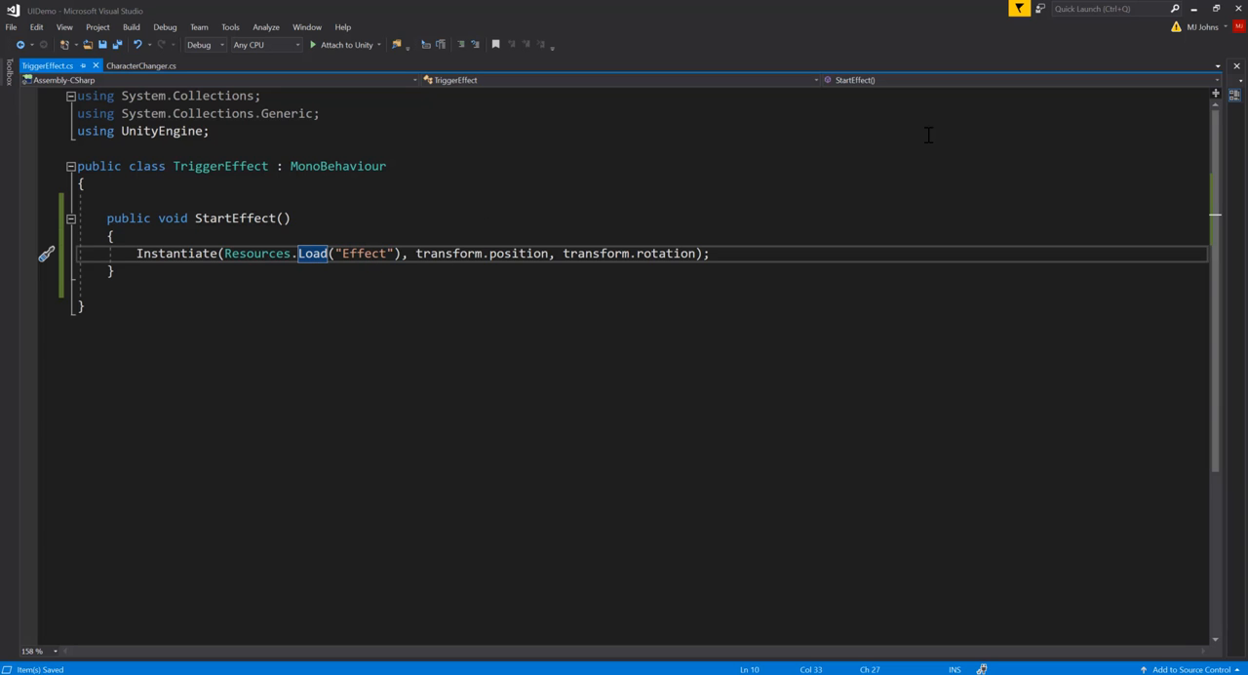
Return to Unity and attach the TriggerEffect script from Assets to the EffectPosition object
click(1194, 10)
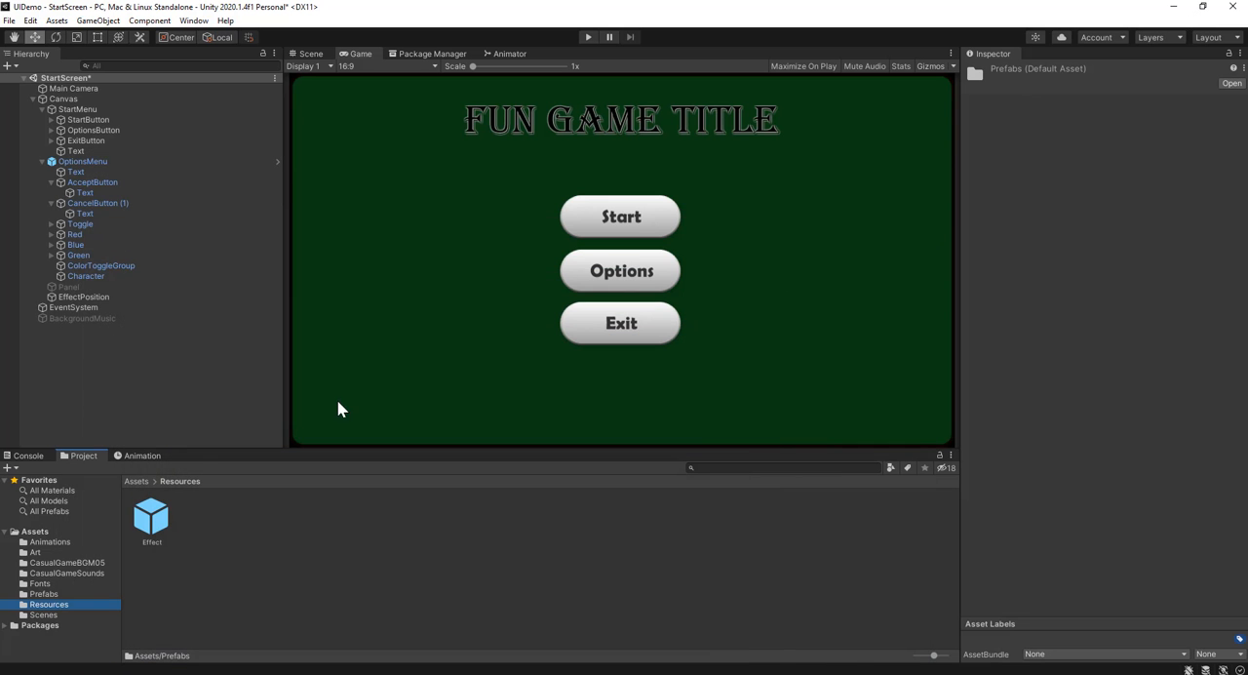
click(78, 296)
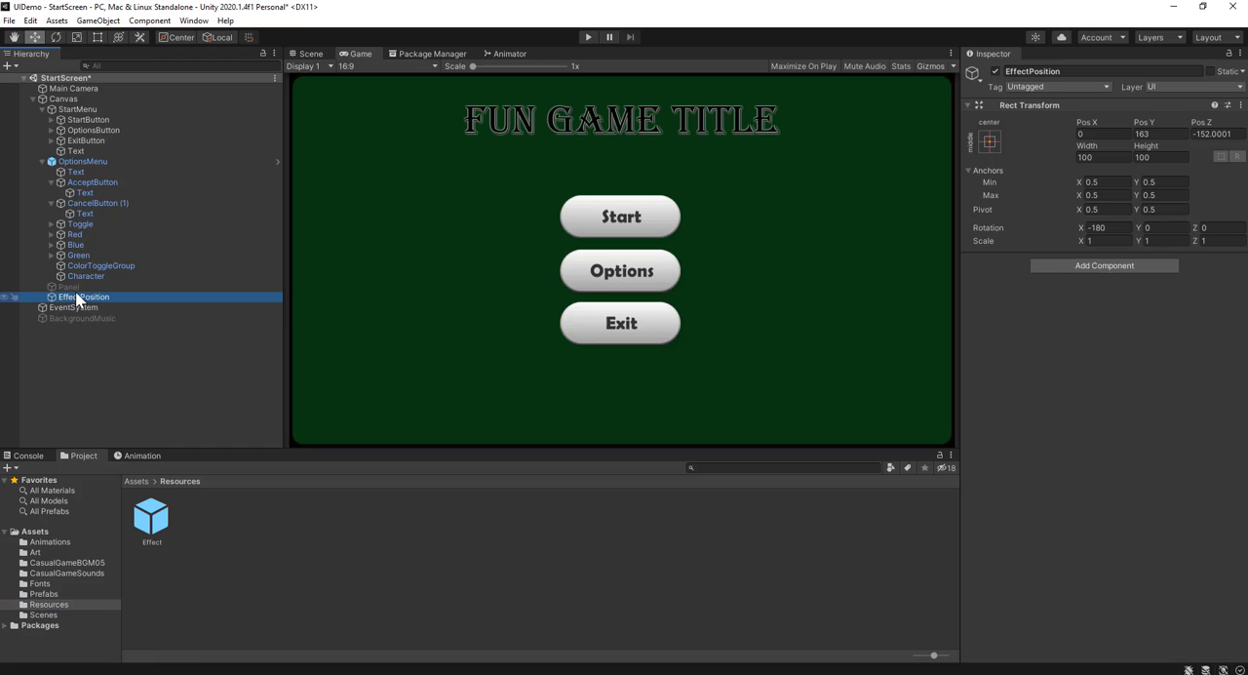
click(137, 481)
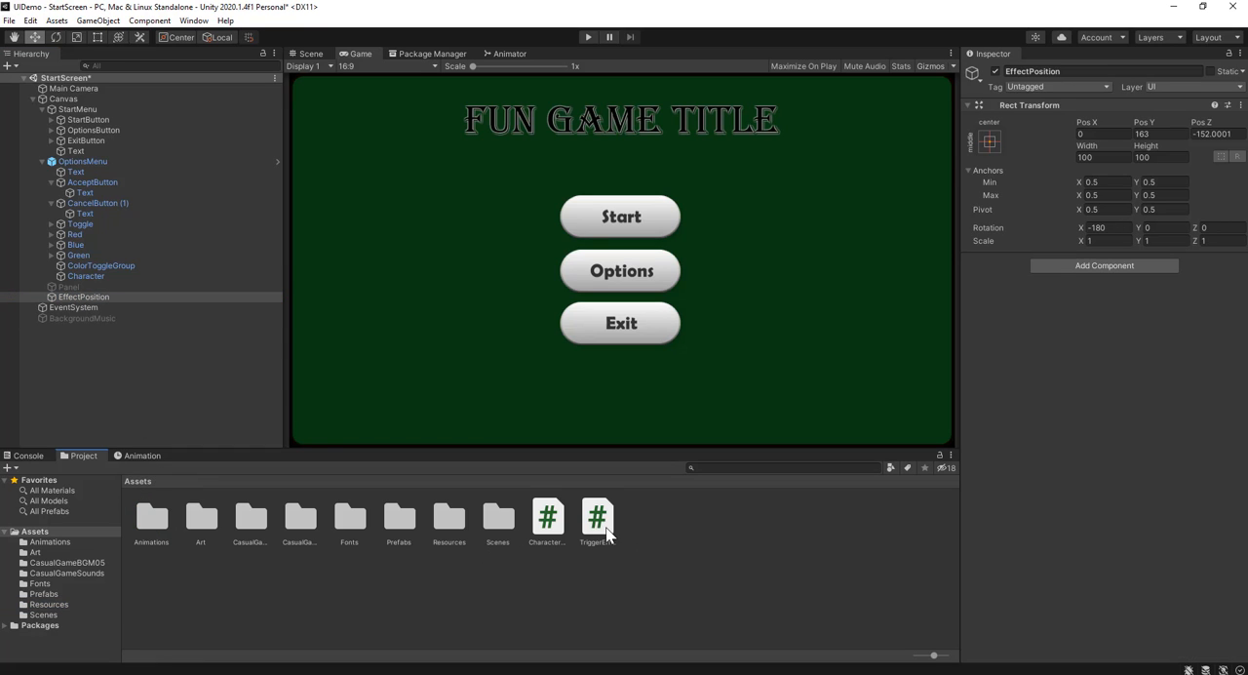
drag(602, 532, 92, 307)
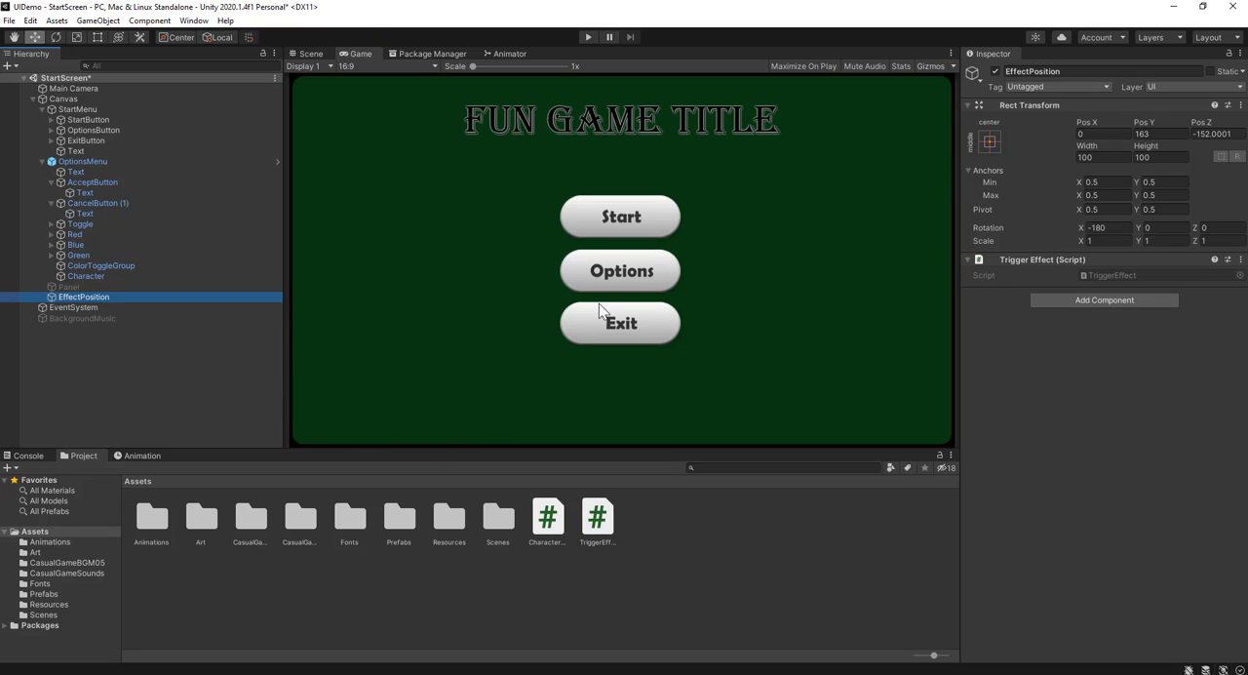
Remove the AudioSource.Play action from the StartButton's On Click list
click(308, 54)
double_click(94, 296)
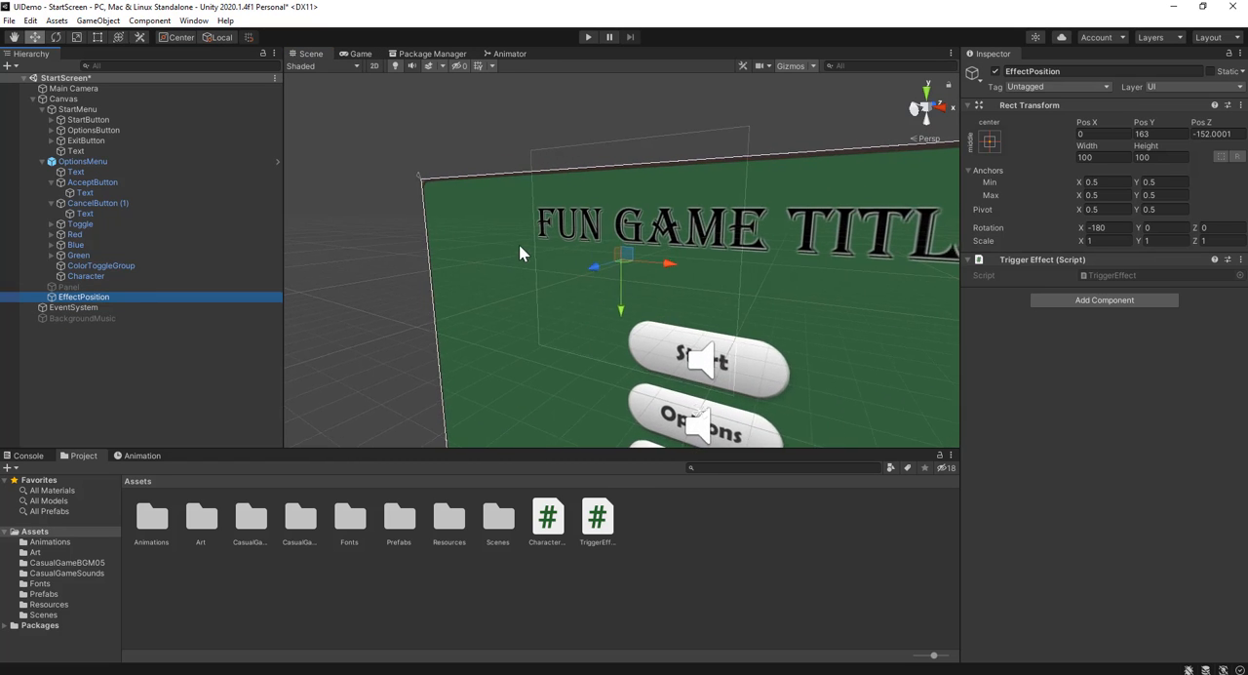
scroll(546, 255, down, 3)
alt+drag(560, 276, 623, 272)
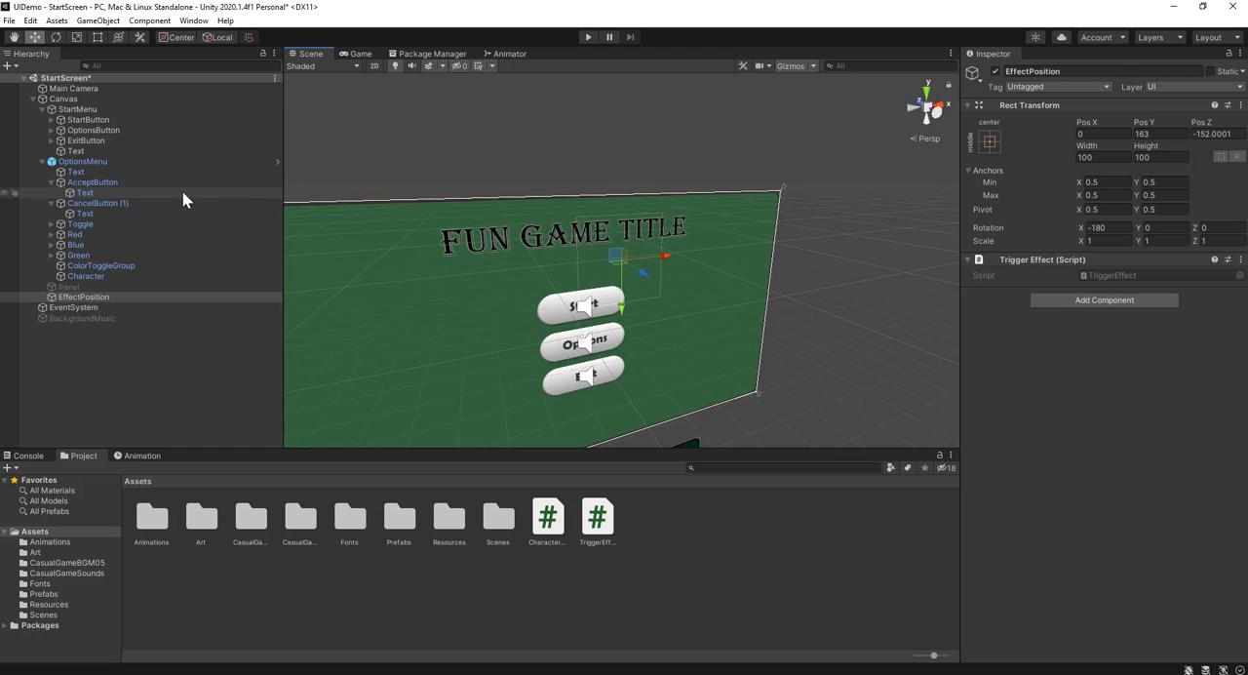
click(139, 119)
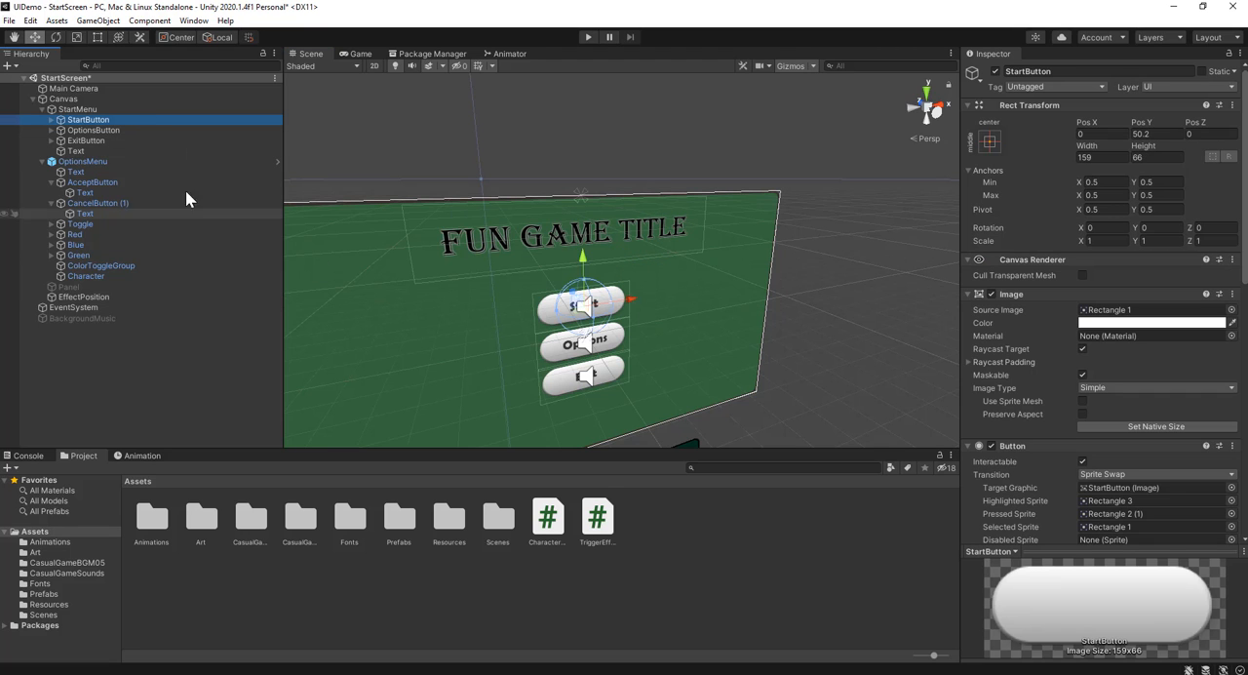
scroll(1097, 299, down, 2)
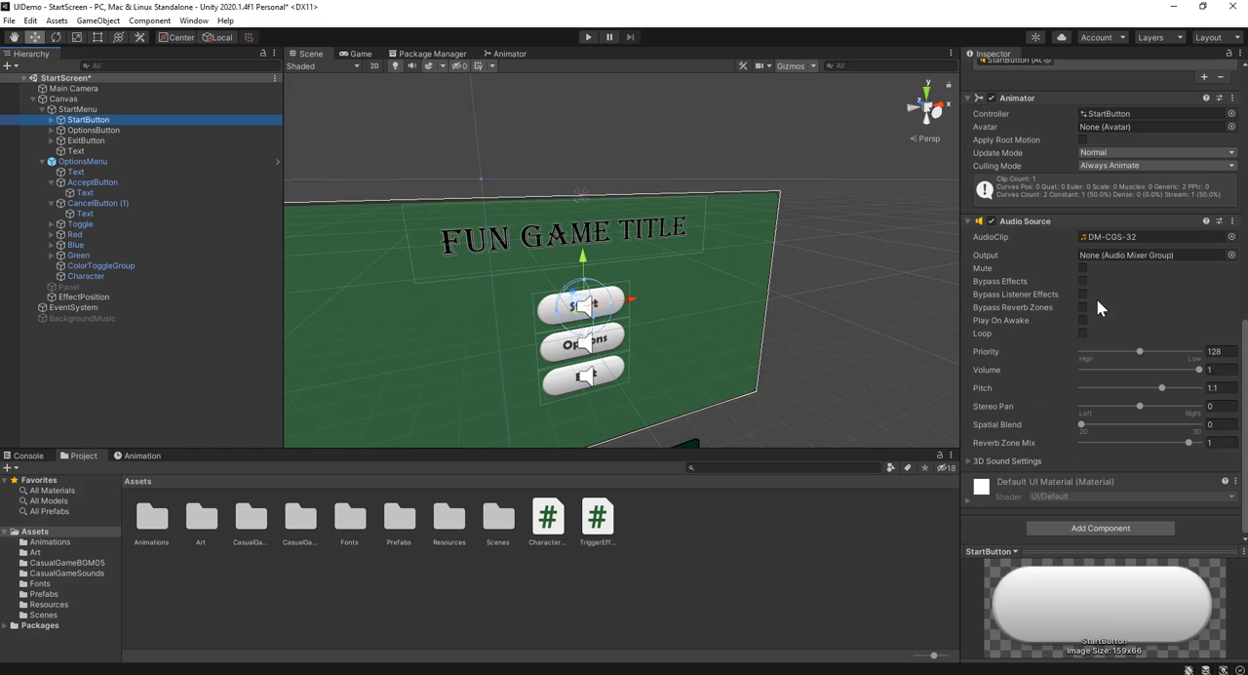
scroll(1074, 299, down, 2)
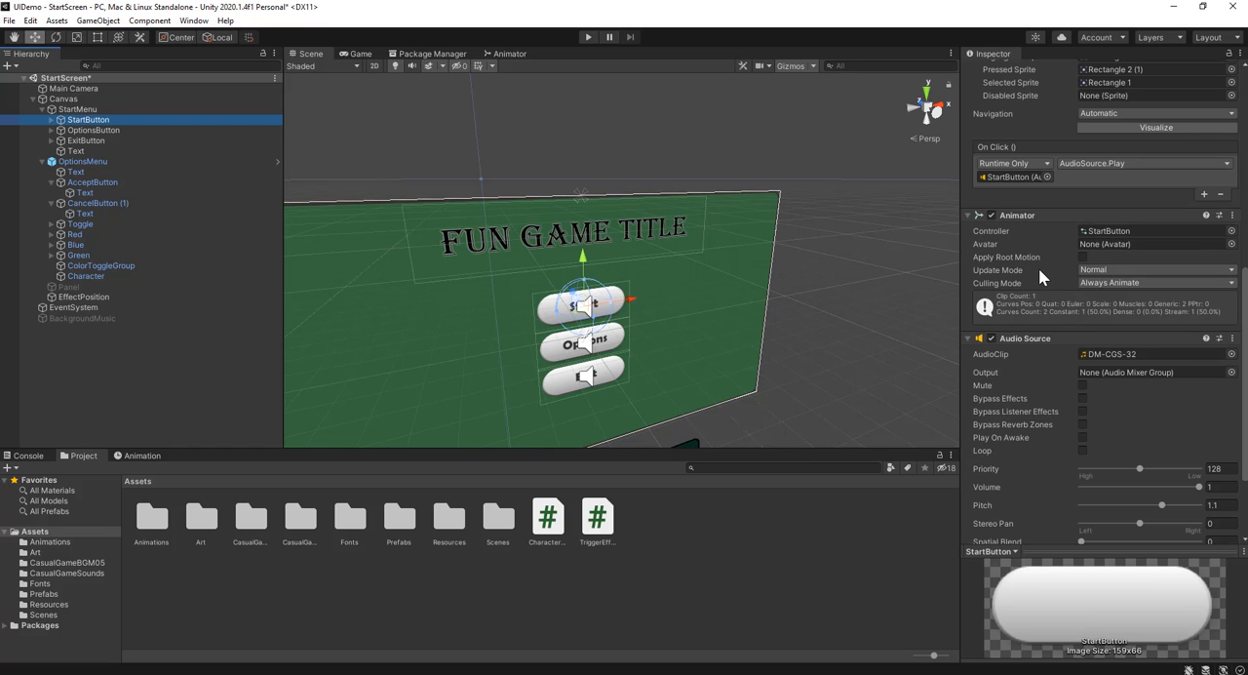
scroll(1038, 269, up, 3)
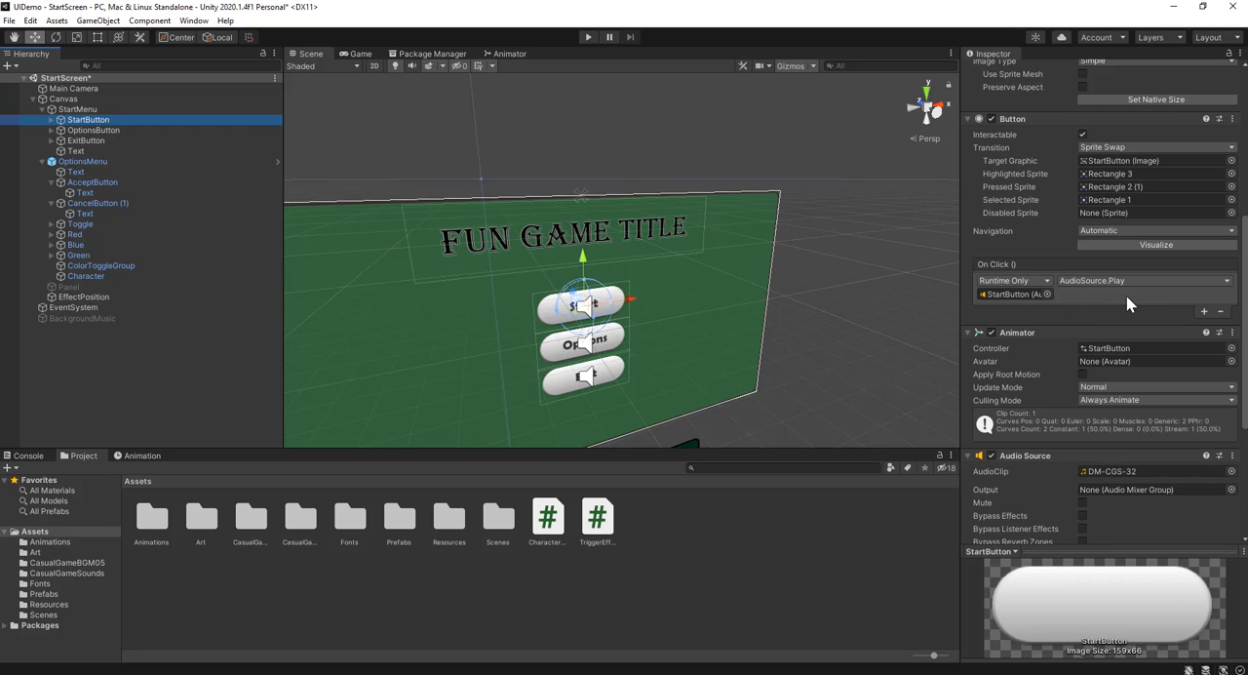
click(1221, 311)
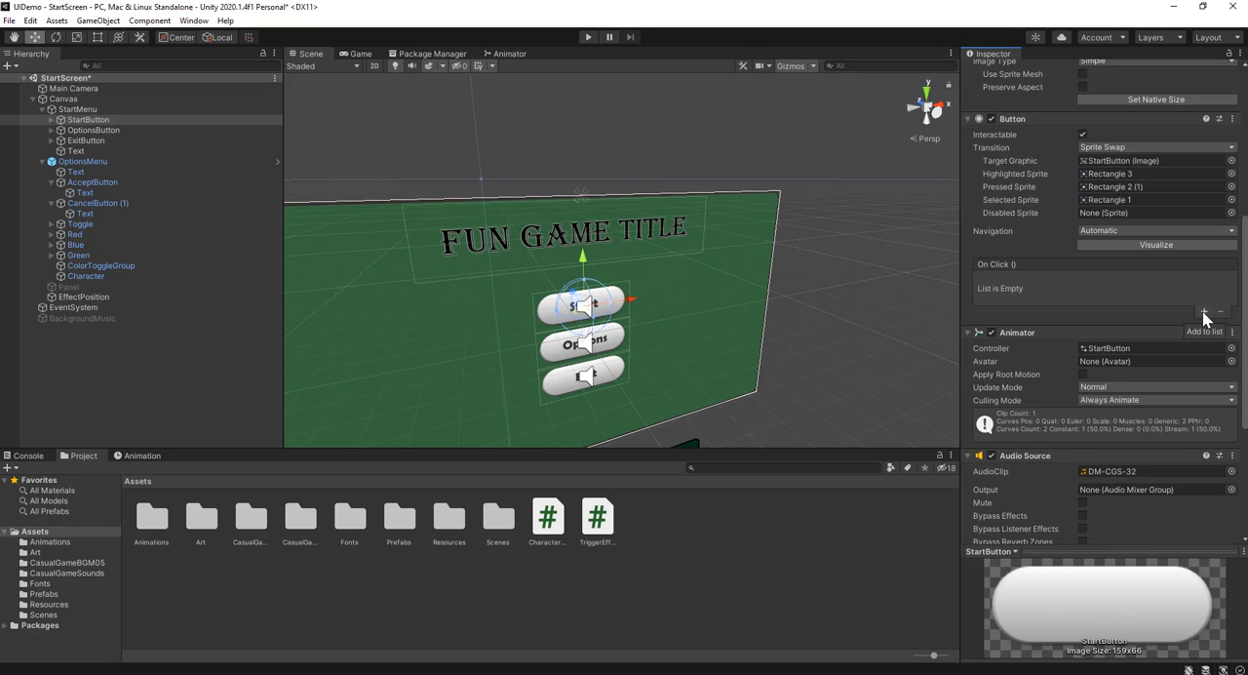
Add an On Click action to StartButton that calls TriggerEffect.StartEffect on EffectPosition, and save the scene
click(1203, 311)
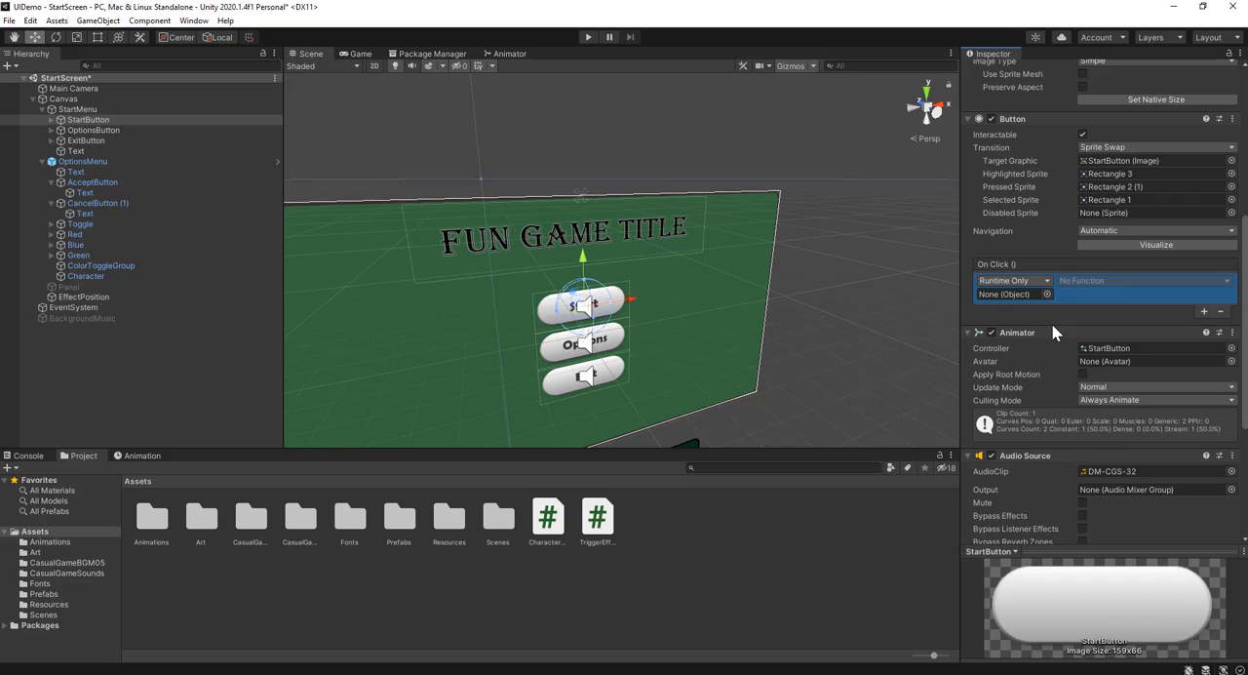
drag(91, 298, 1017, 297)
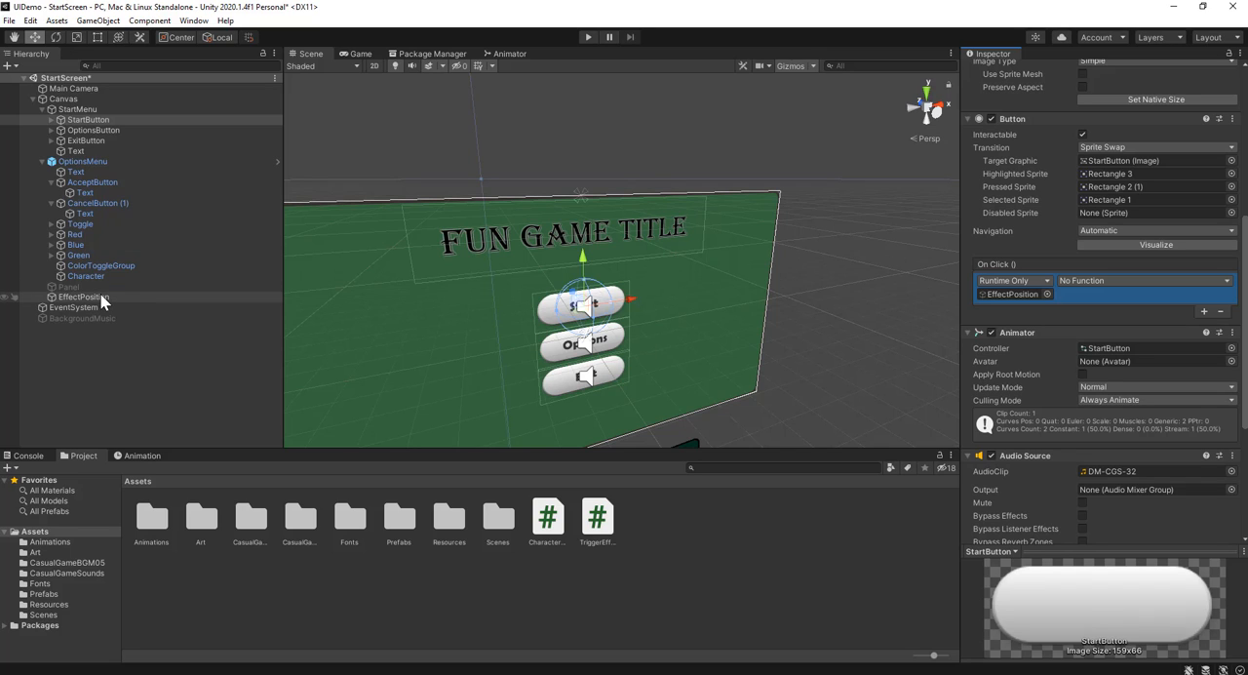
click(1126, 282)
mouse_move(1131, 345)
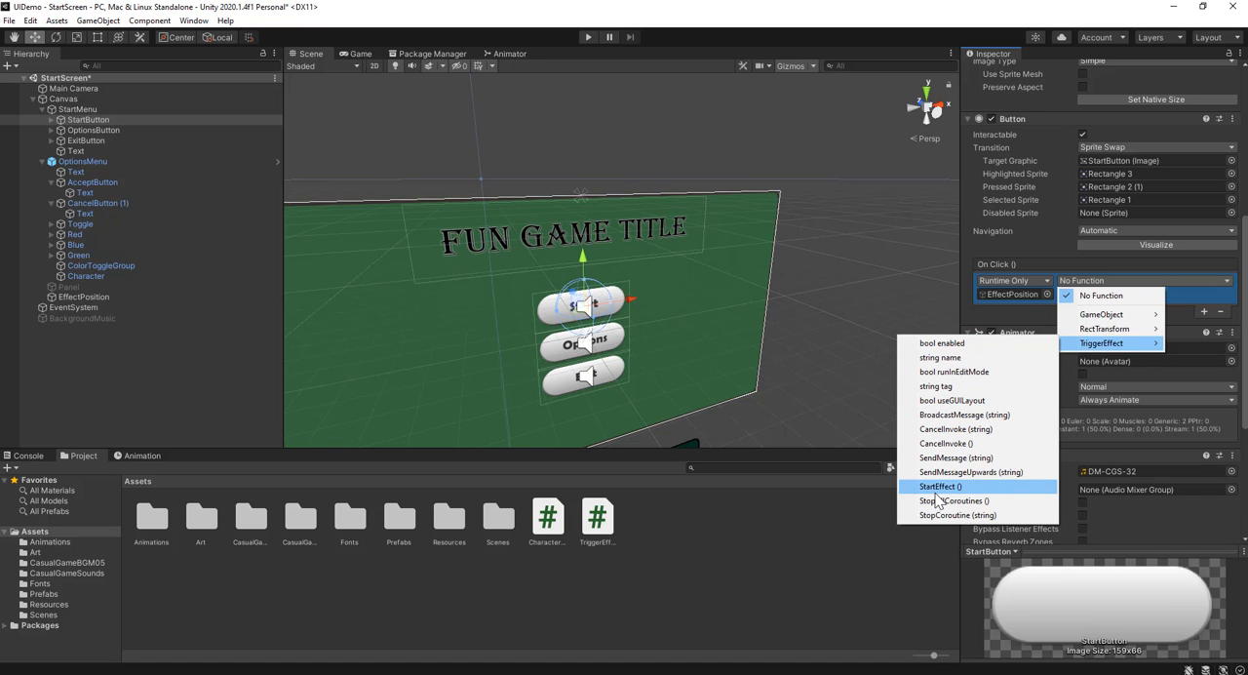
click(936, 490)
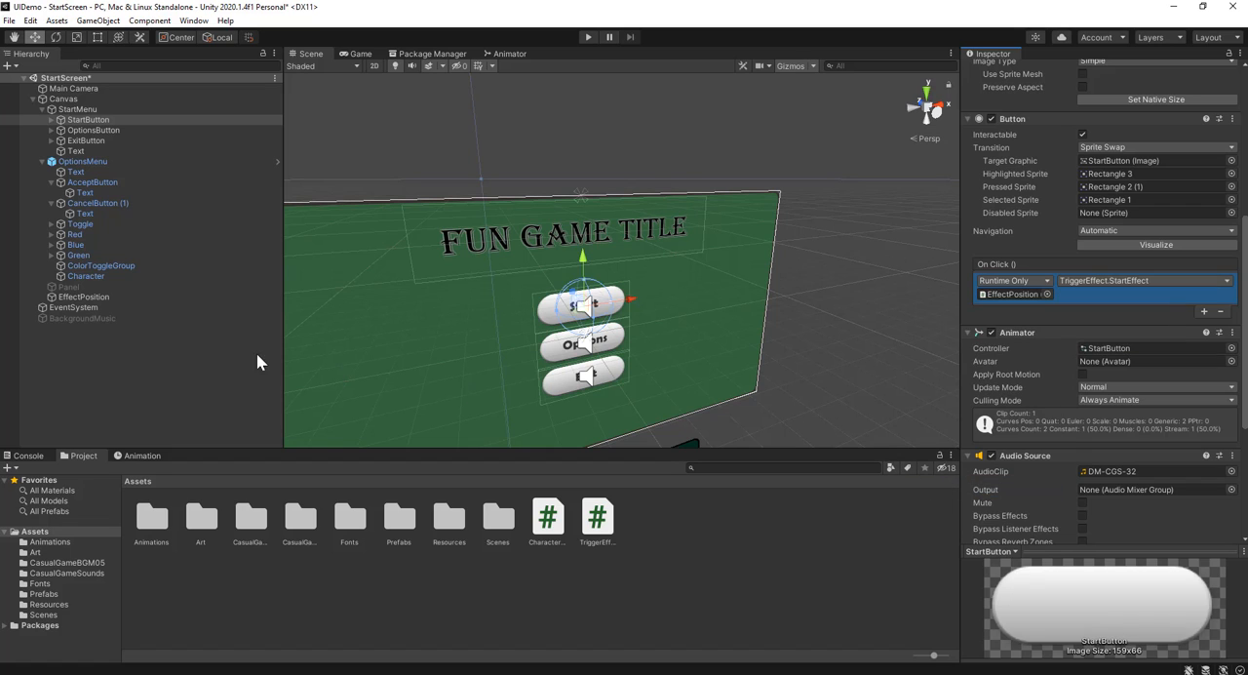
click(115, 354)
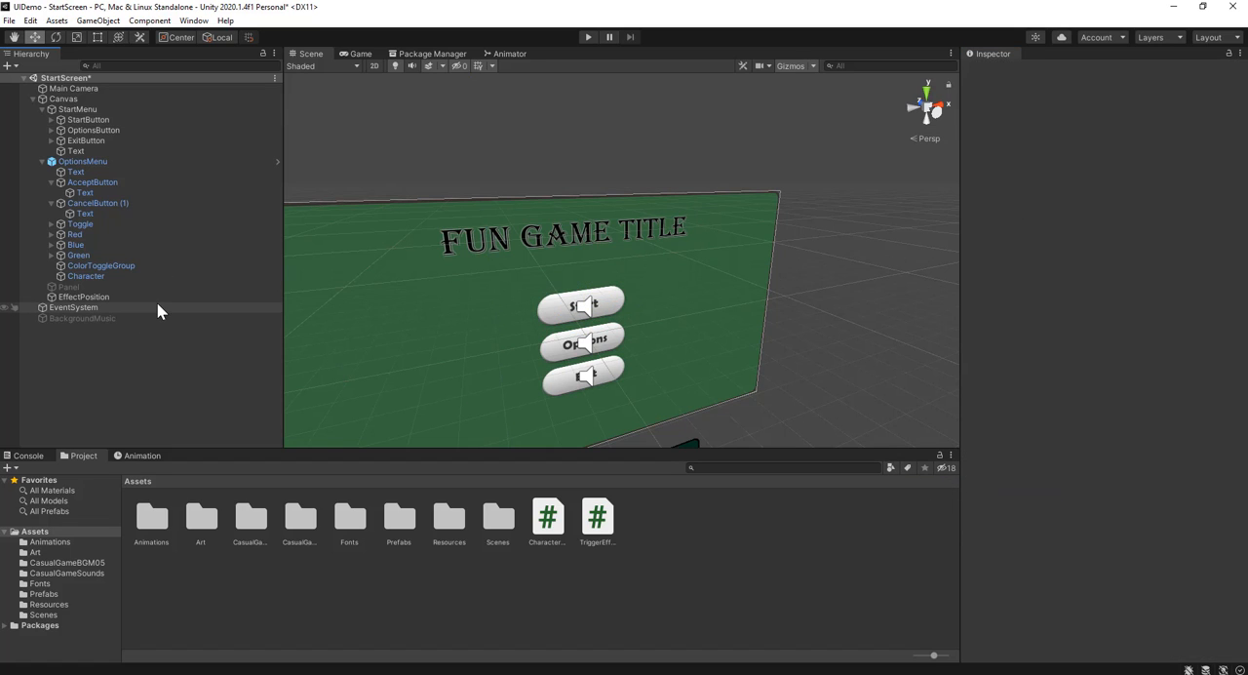
key(ctrl+s)
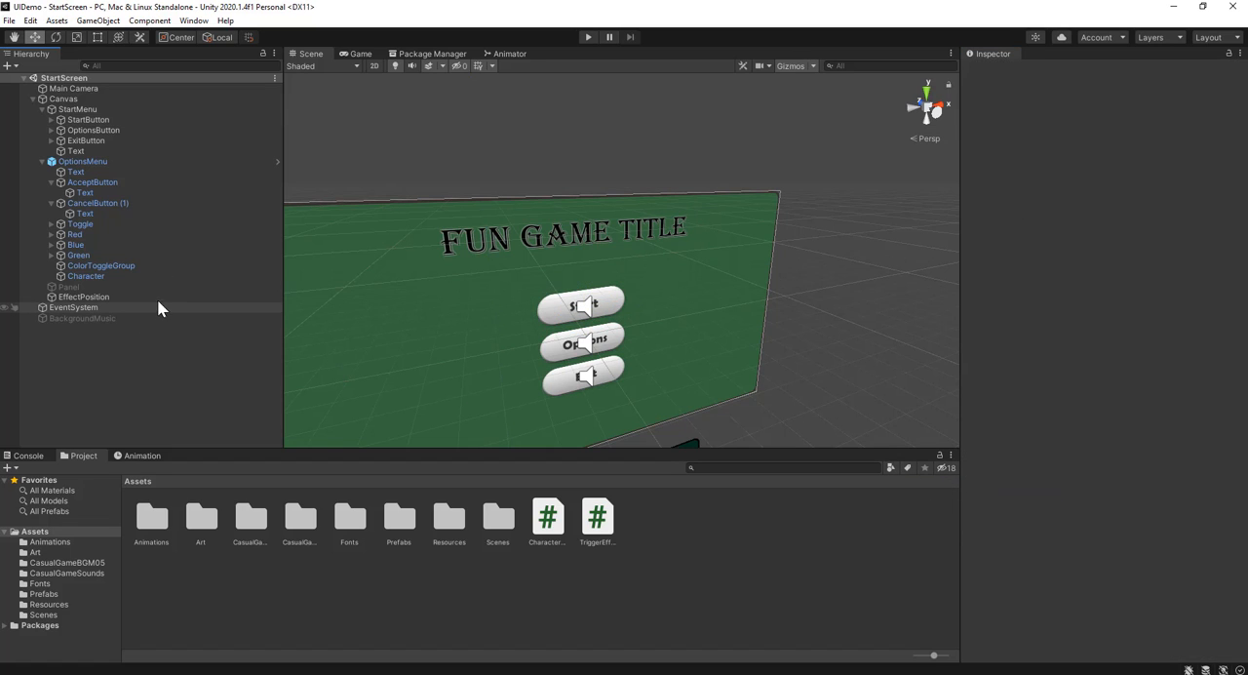
Run the game and trigger the Start button several times to test the particle effect
click(588, 38)
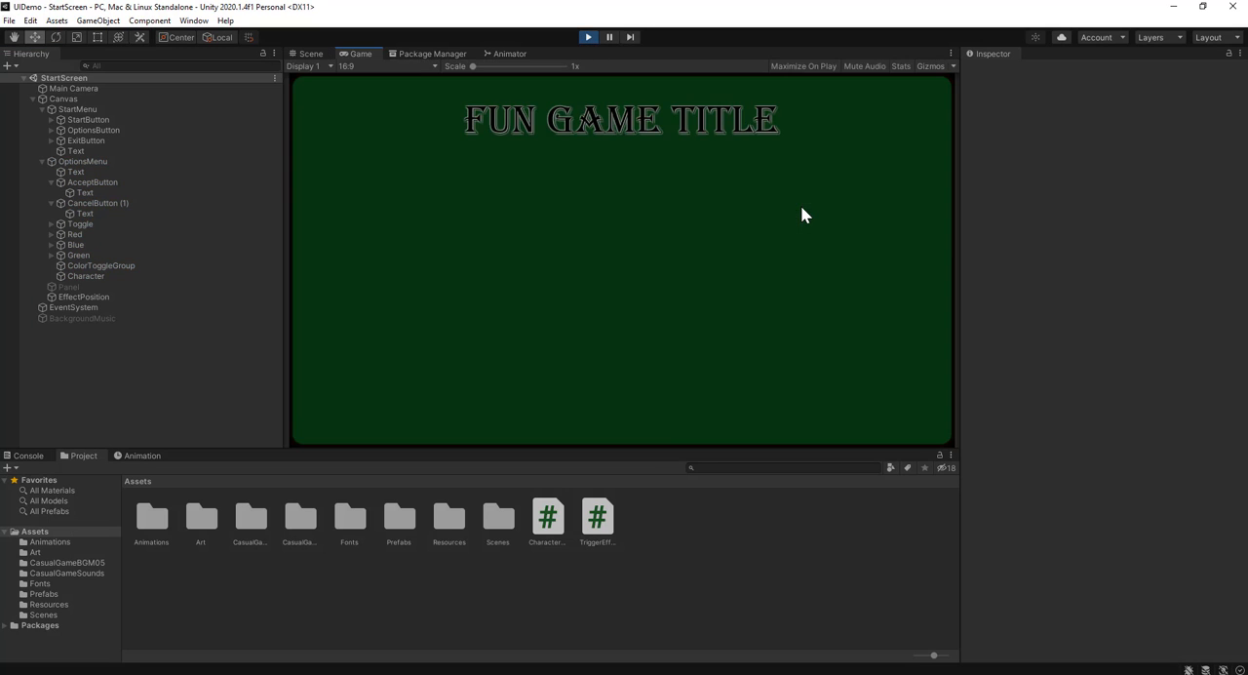
click(632, 214)
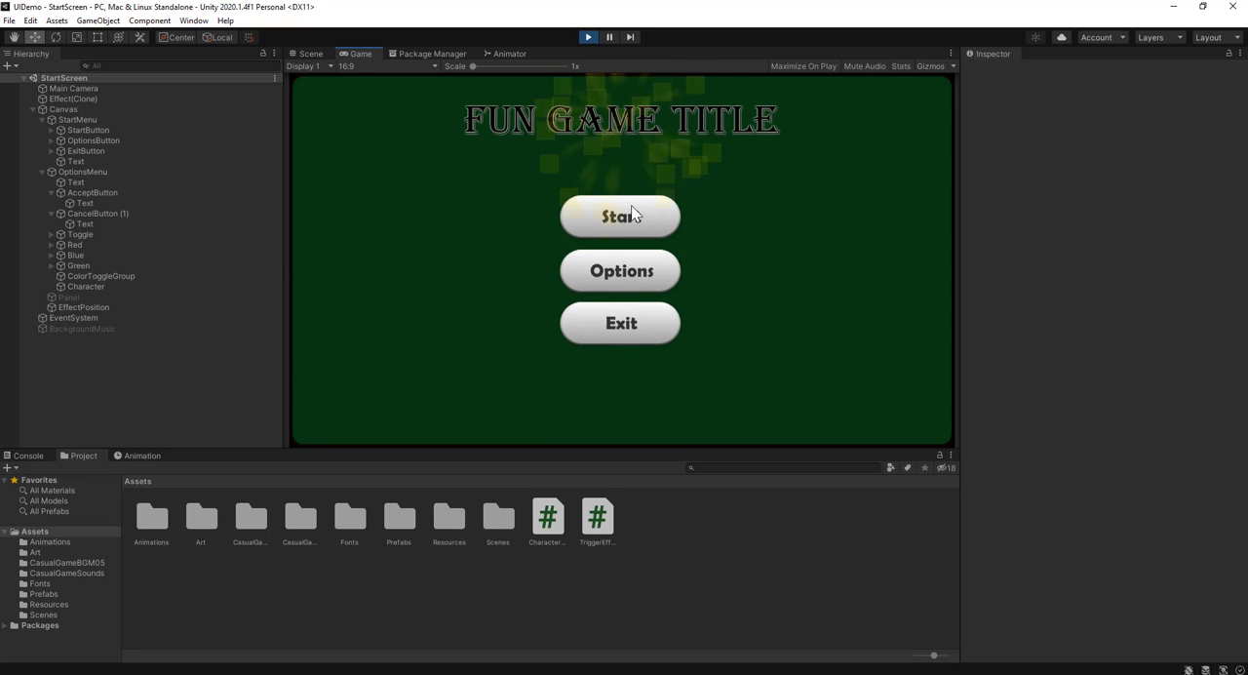
click(640, 218)
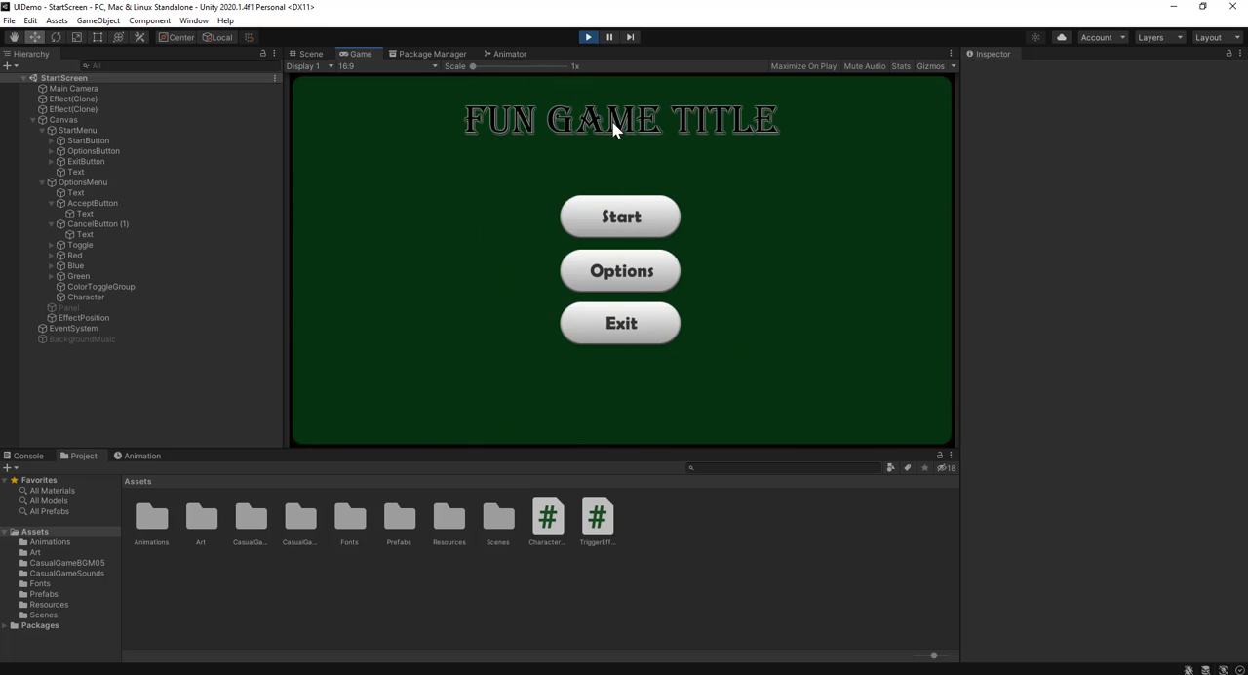
click(638, 222)
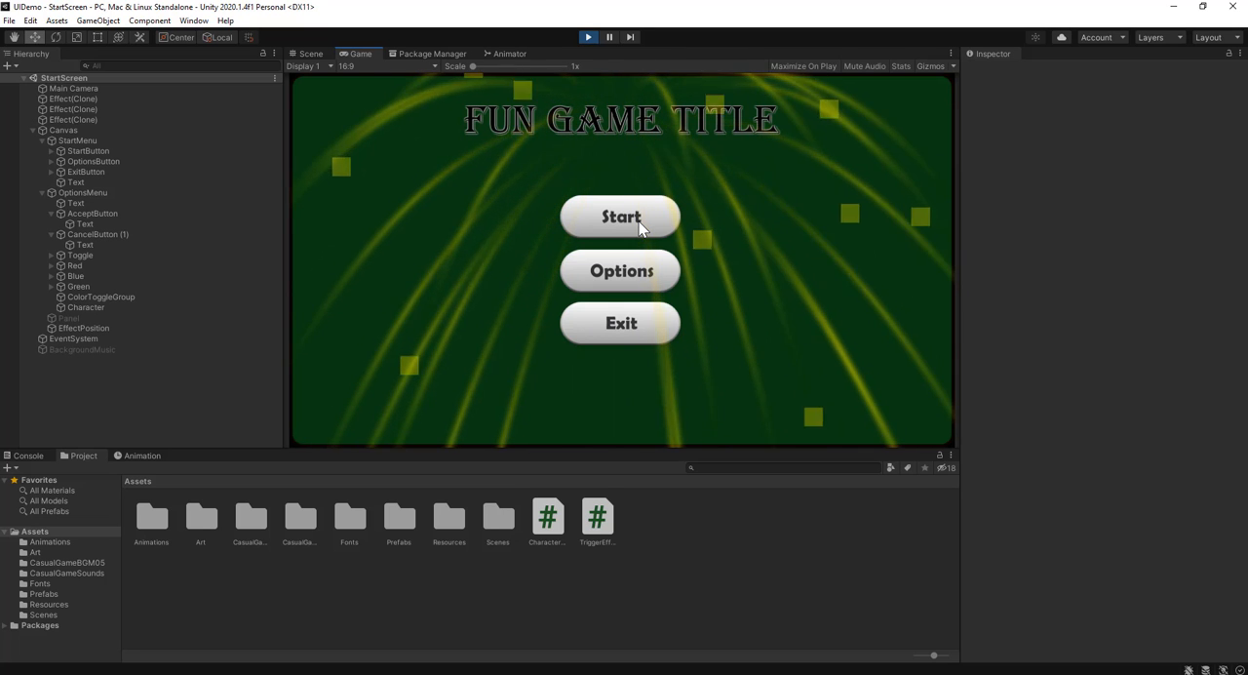
click(639, 221)
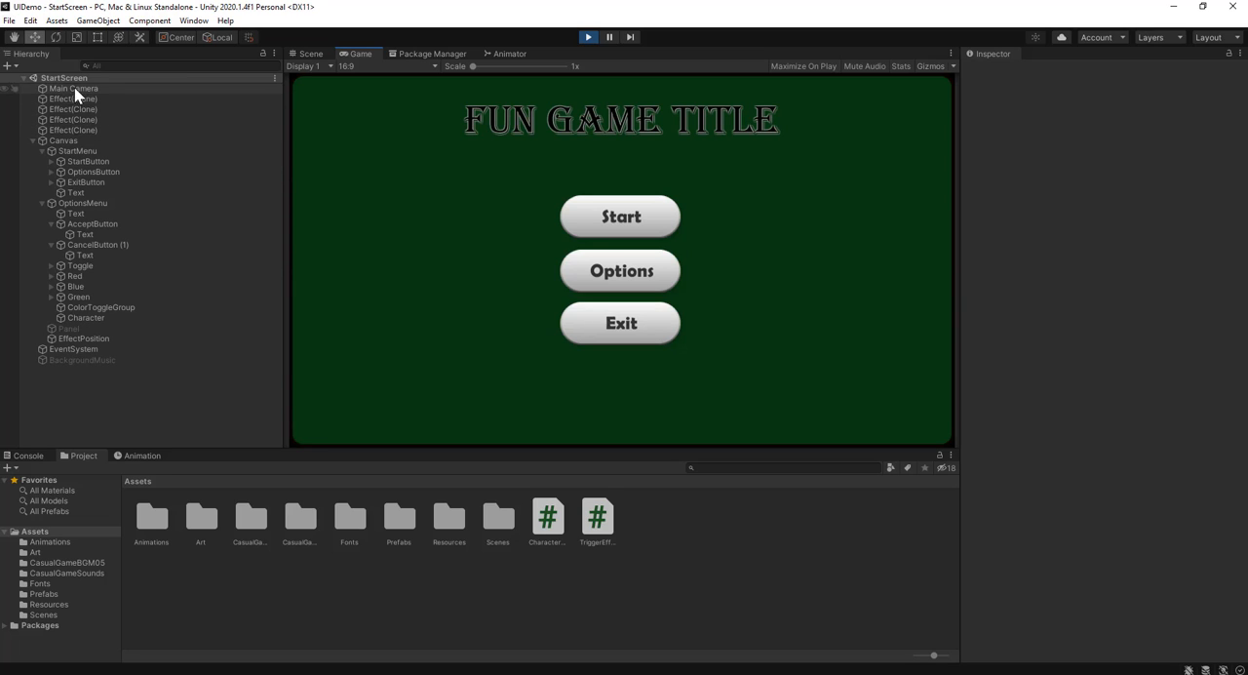
click(585, 221)
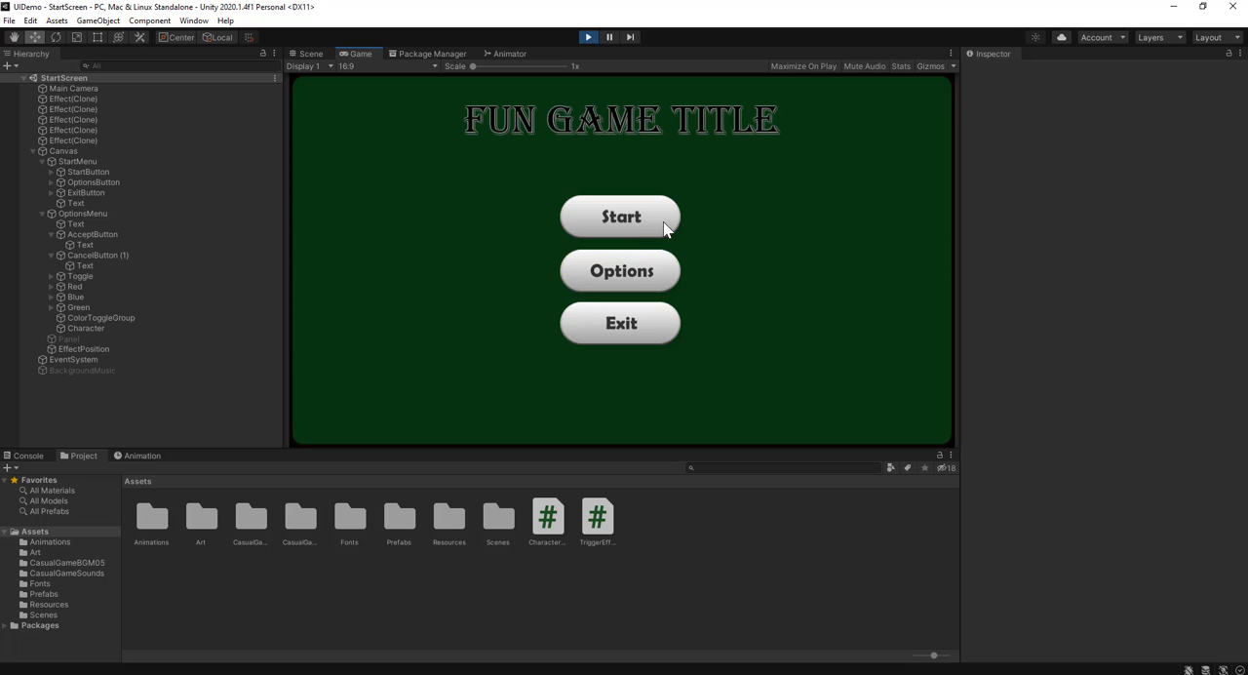
Test the Options menu's Accept button, the red, blue and green swatches and the on/off toggle, and stop play mode
click(653, 272)
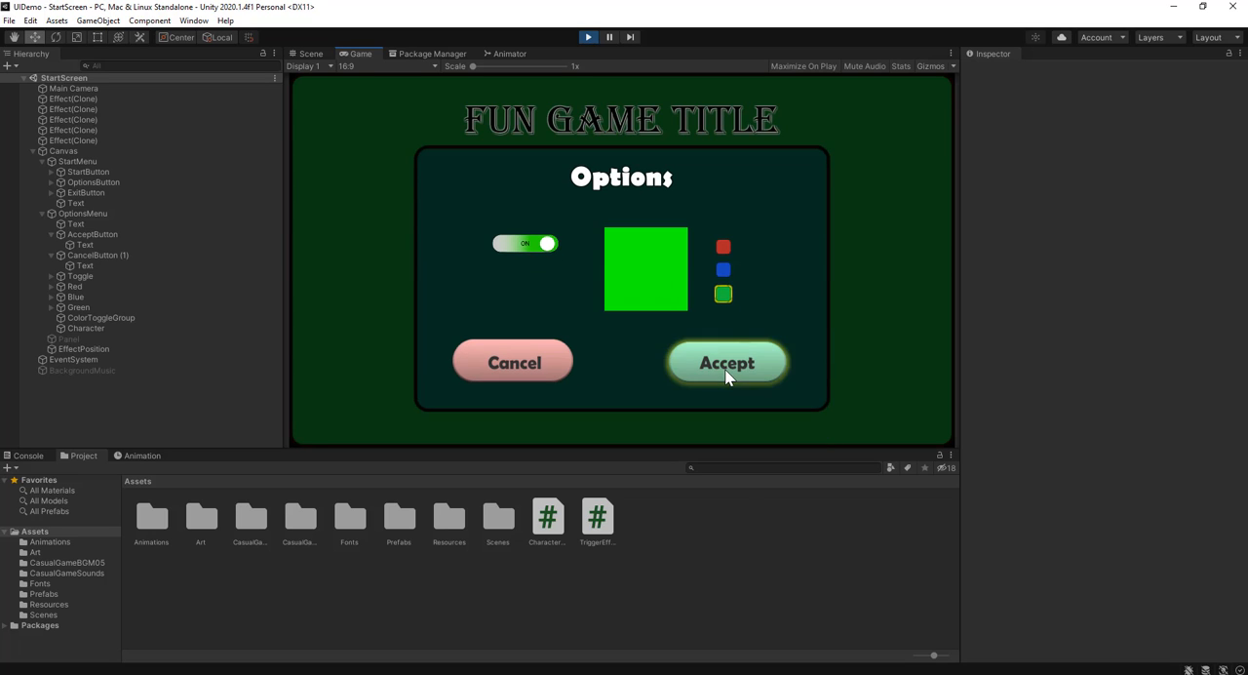
click(729, 363)
click(638, 274)
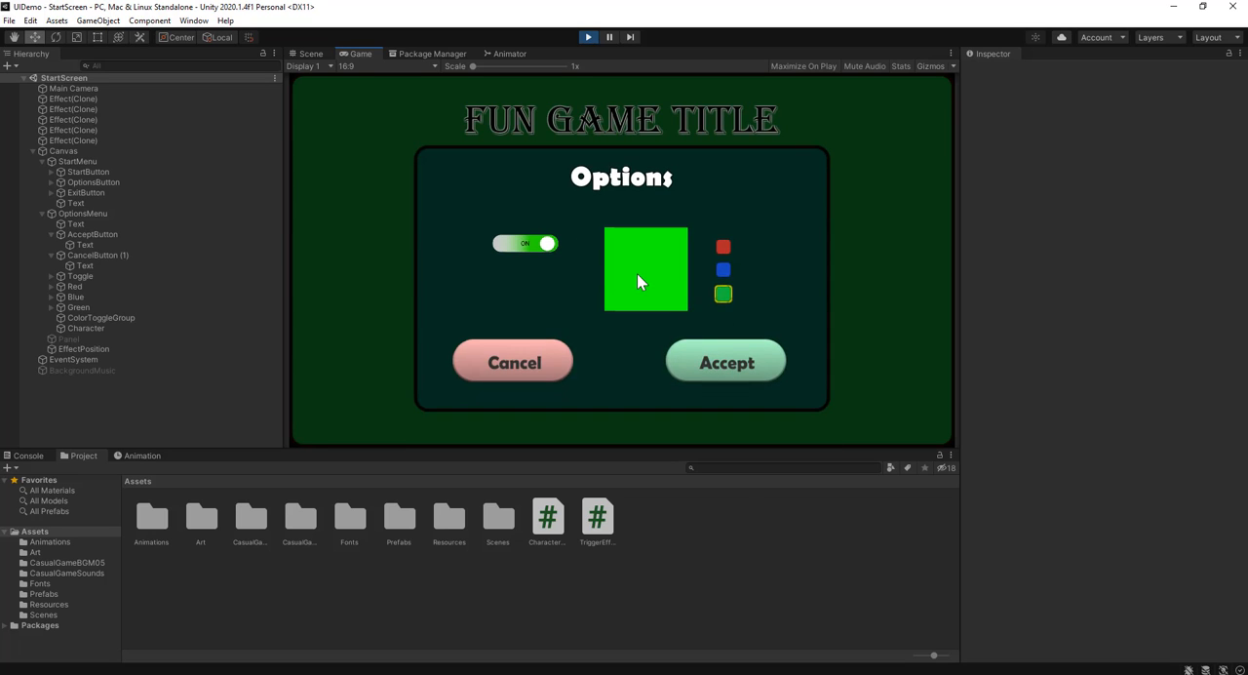
click(722, 269)
click(723, 245)
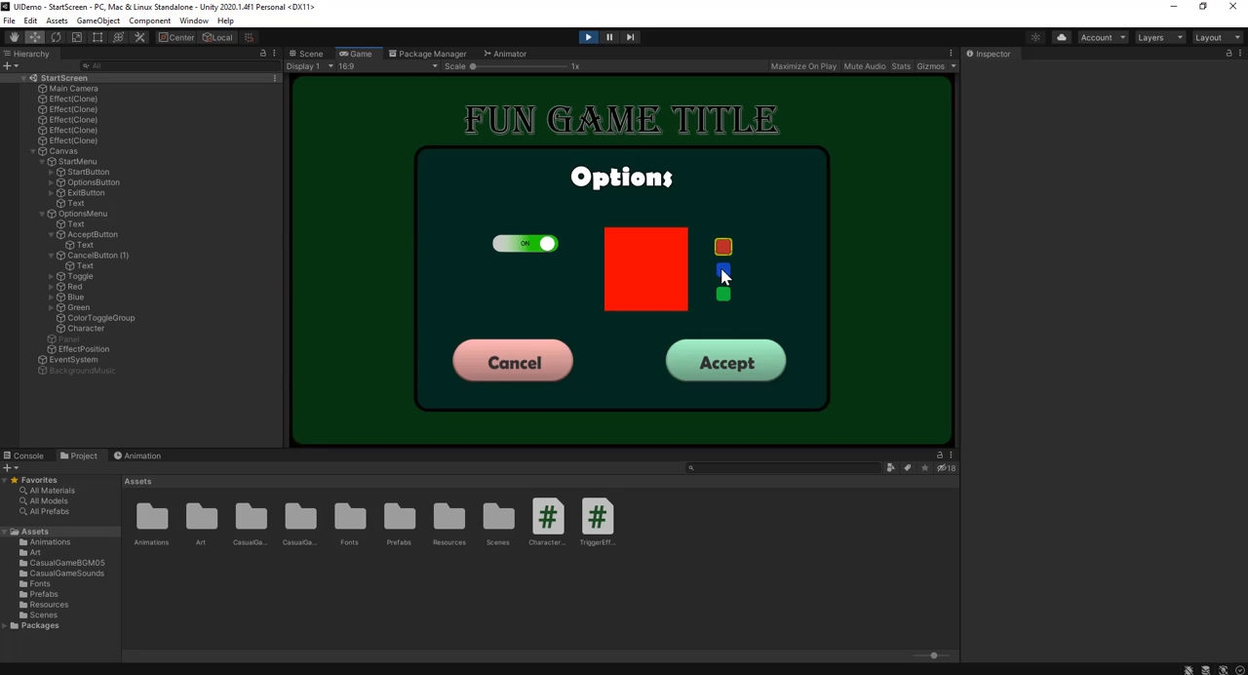
click(723, 269)
click(722, 288)
click(723, 269)
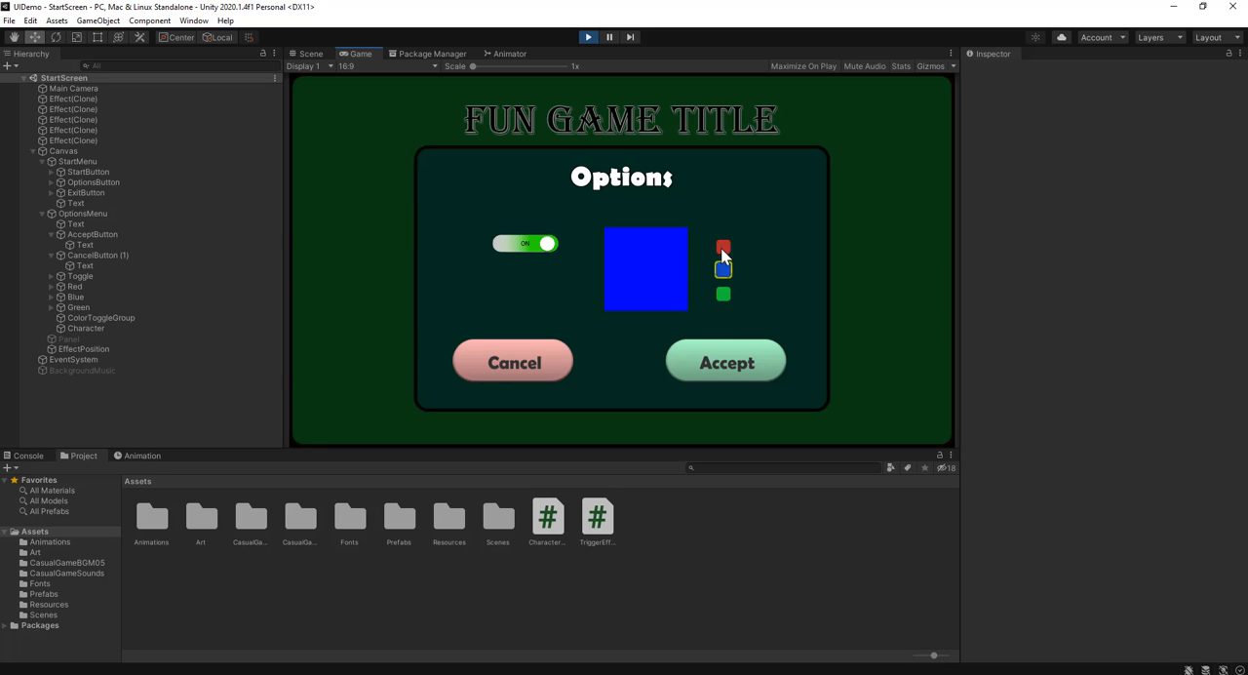
click(723, 246)
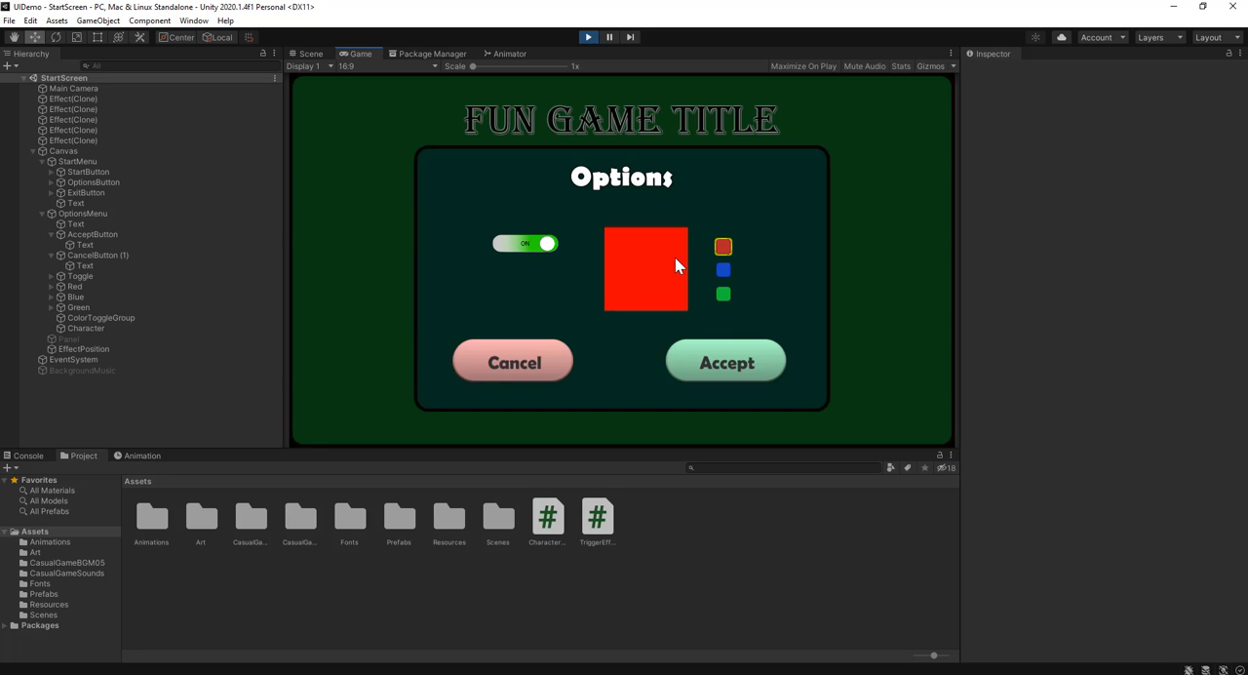
click(524, 246)
click(588, 37)
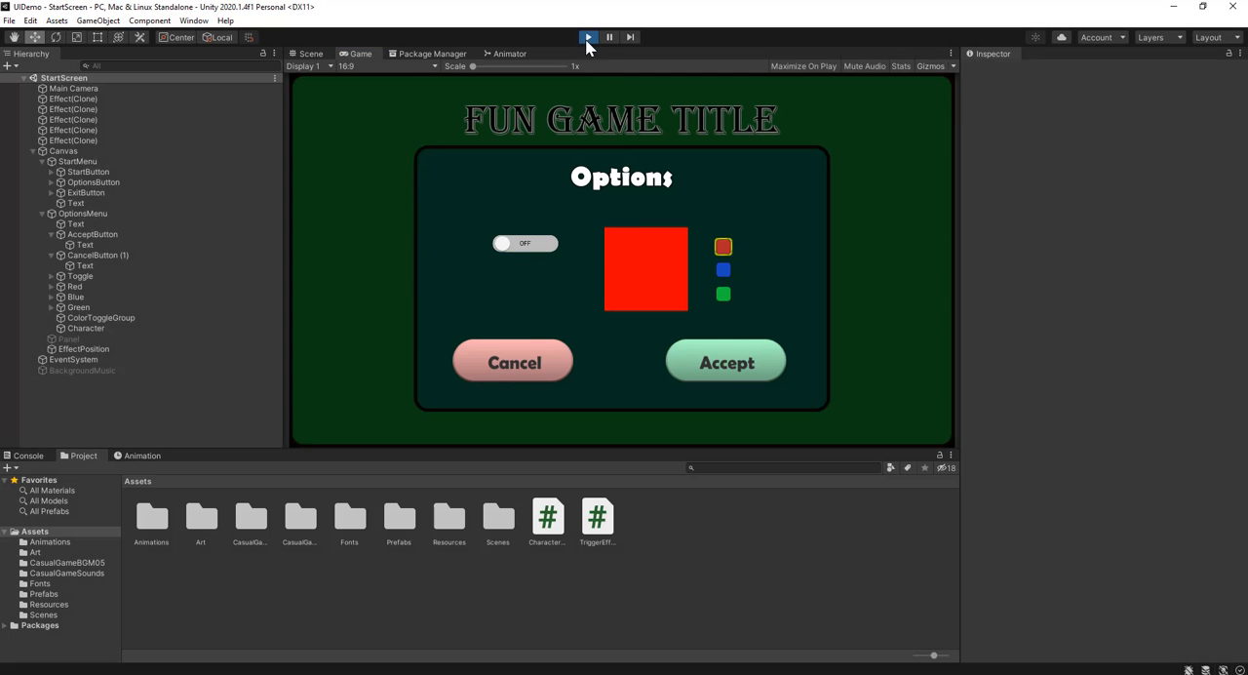
click(427, 121)
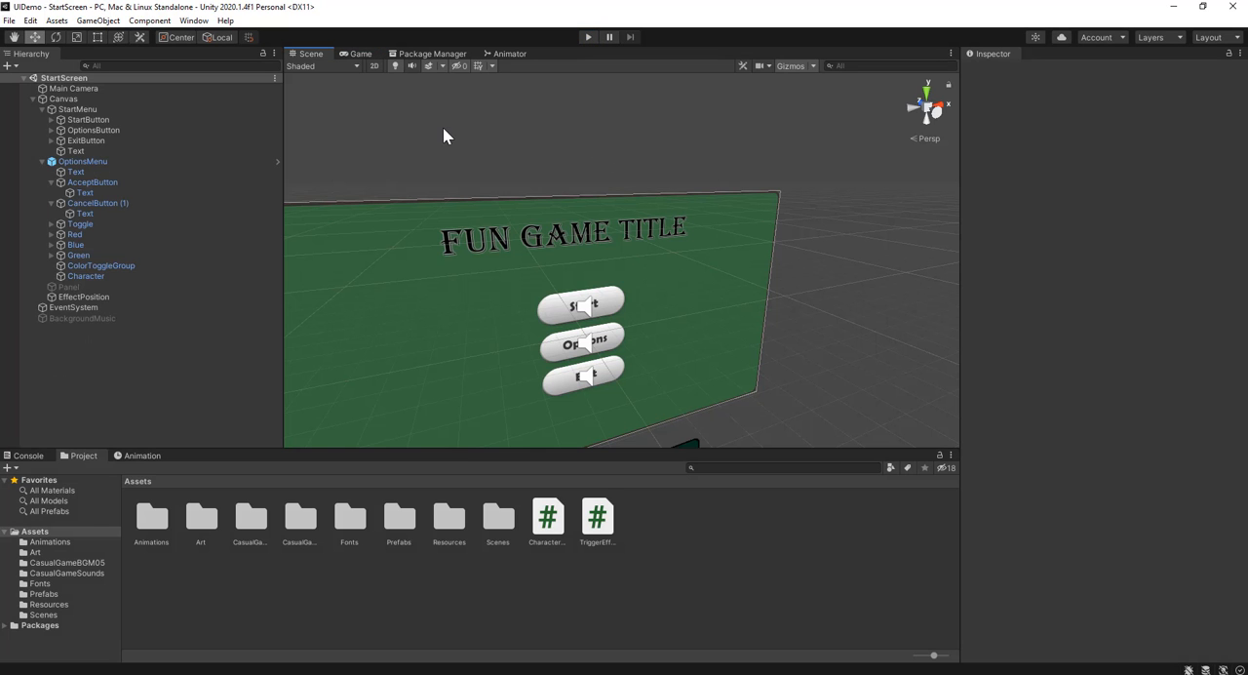
scroll(490, 192, down, 5)
right_drag(696, 258, 619, 315)
scroll(669, 290, up, 4)
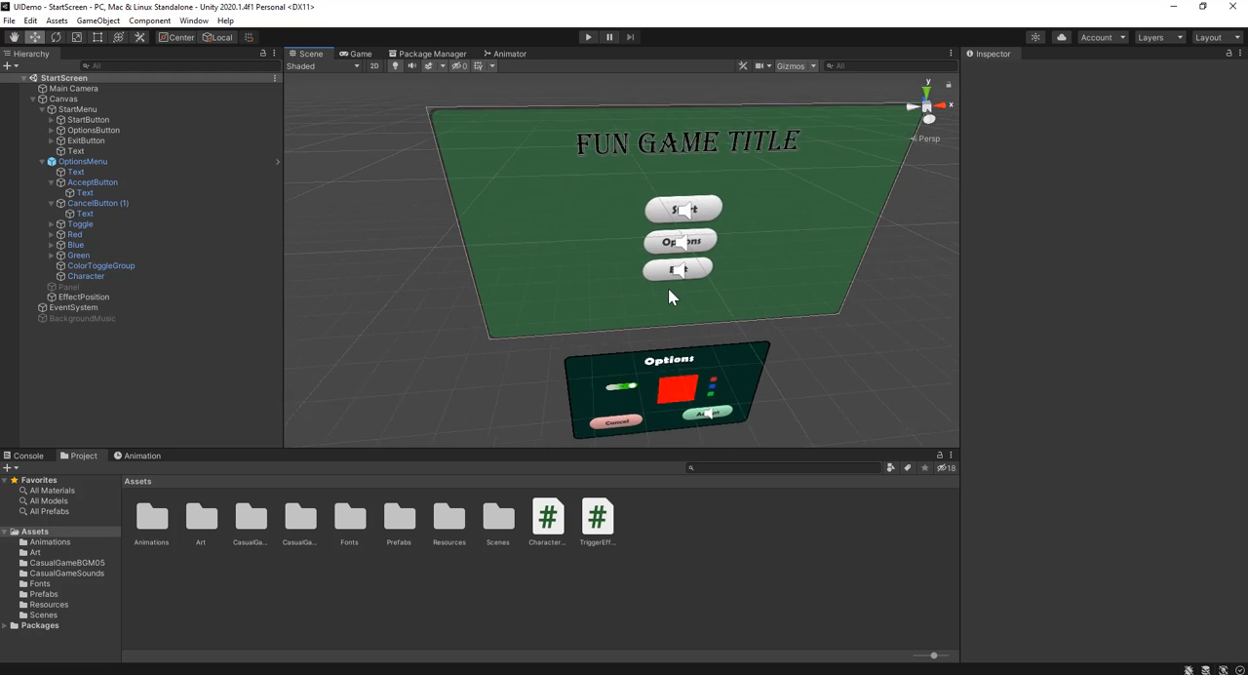
right_drag(783, 303, 769, 270)
scroll(770, 271, up, 3)
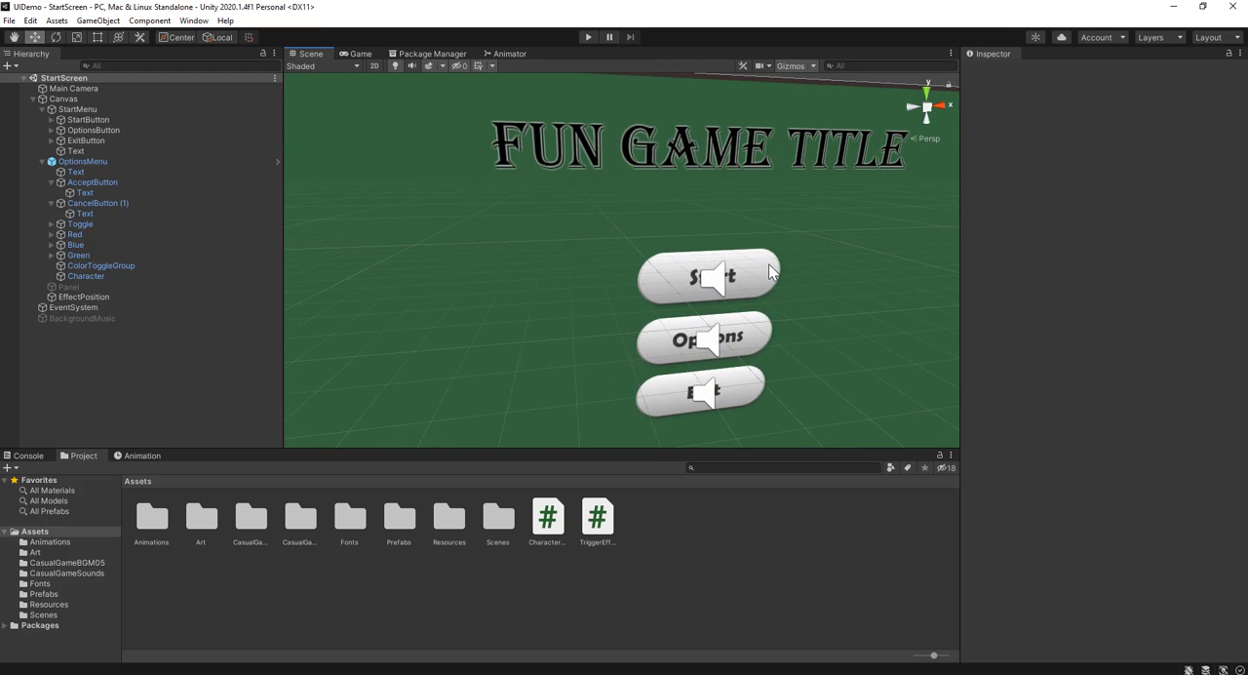